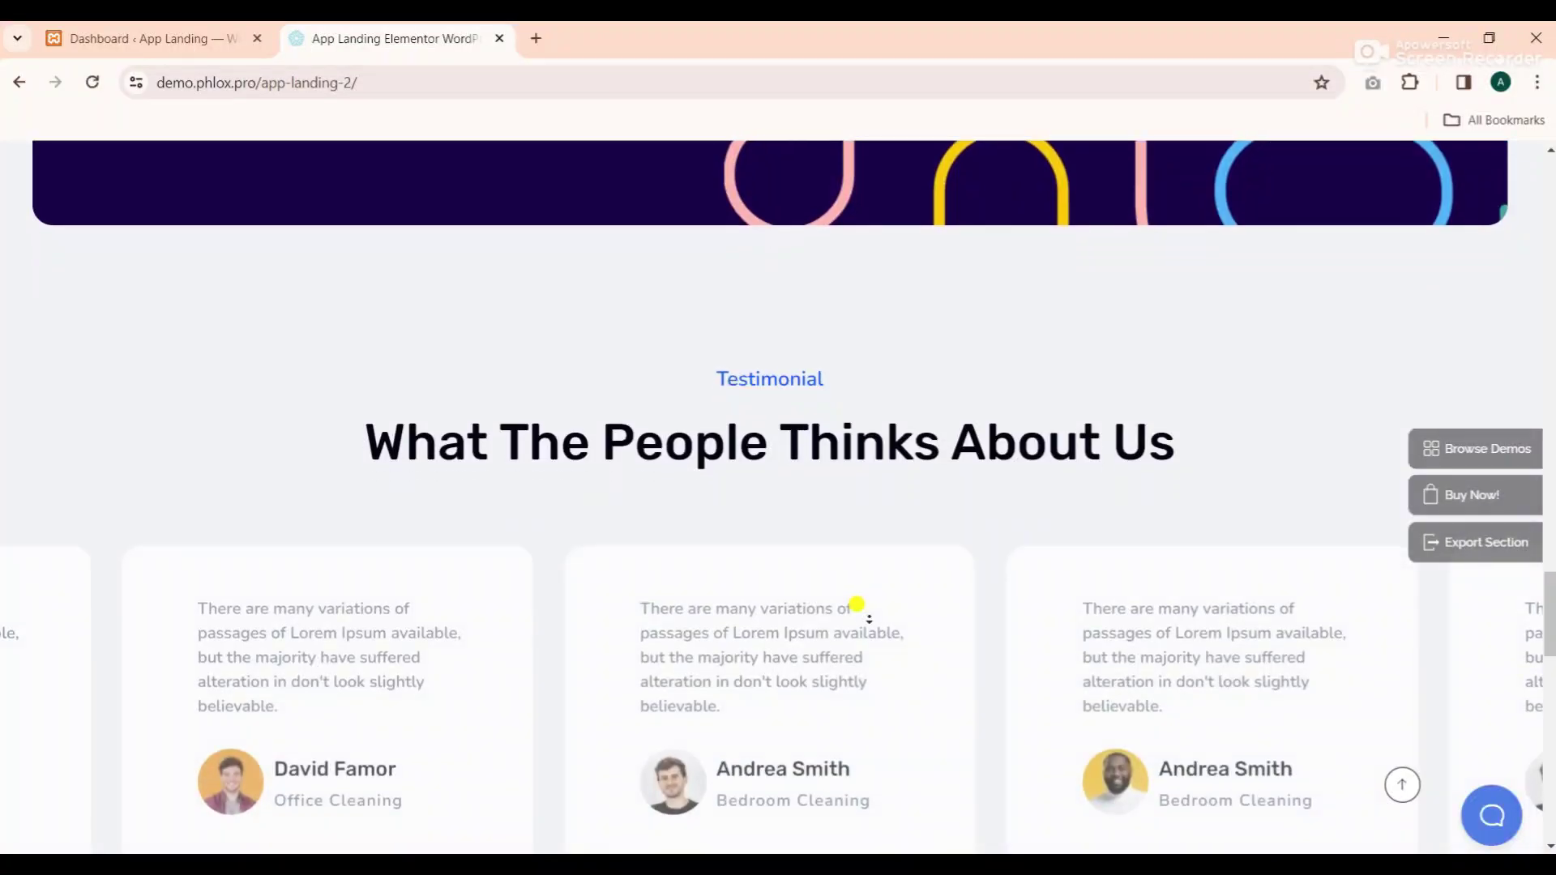
# Look through the App Landing demo page from the testimonials to the footer, and return to the top of the page
pyautogui.scroll(-2, 858, 604)
pyautogui.scroll(-3, 858, 604)
pyautogui.scroll(-3, 857, 604)
pyautogui.scroll(-3, 857, 604)
pyautogui.scroll(-3, 858, 604)
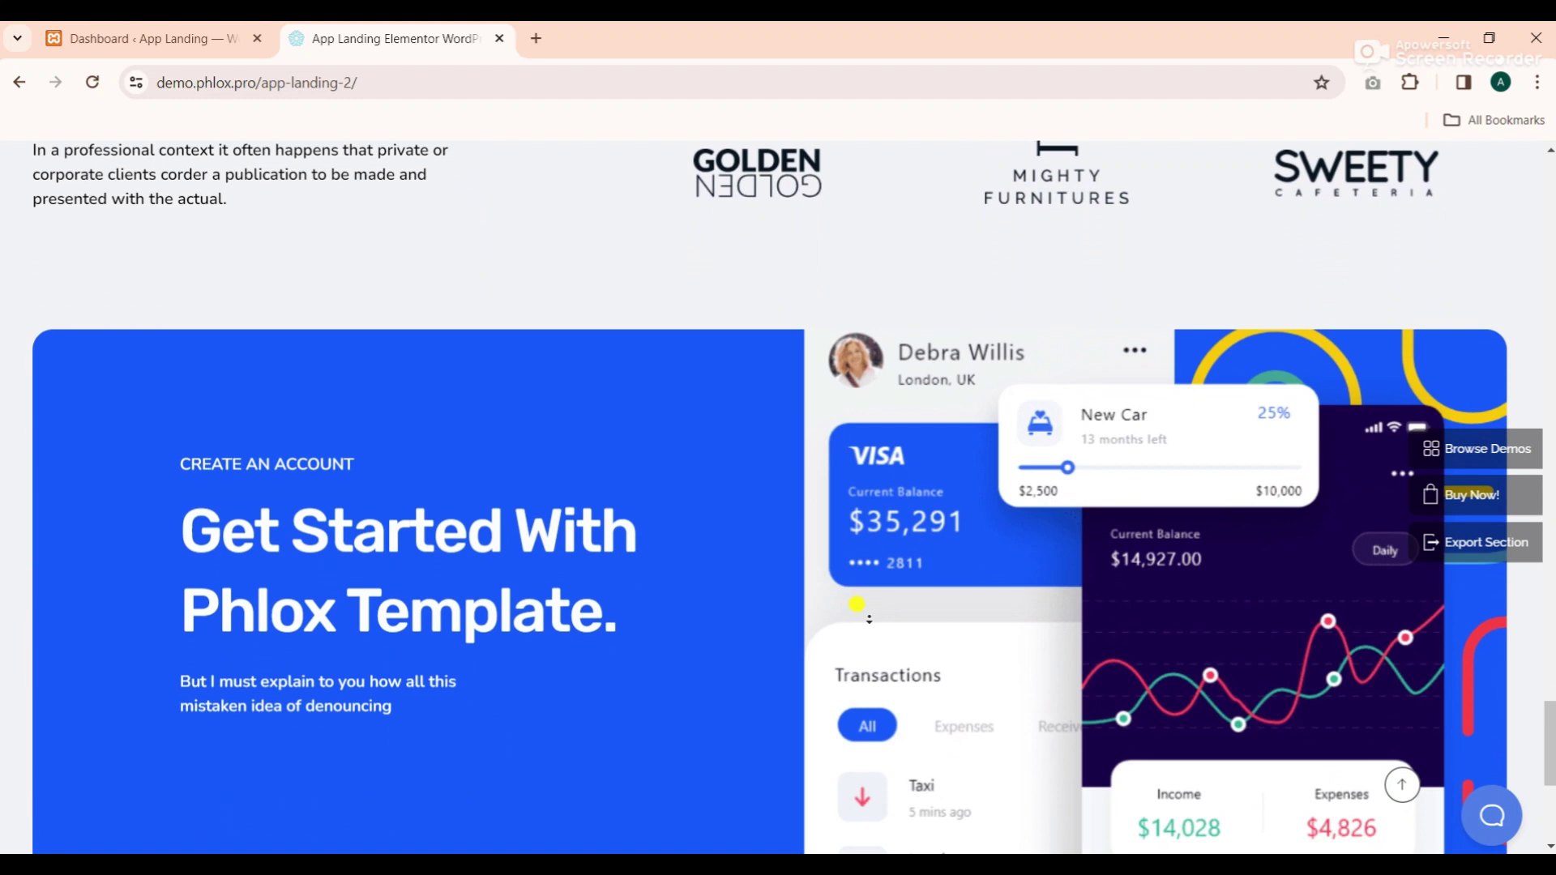
pyautogui.scroll(-3, 858, 604)
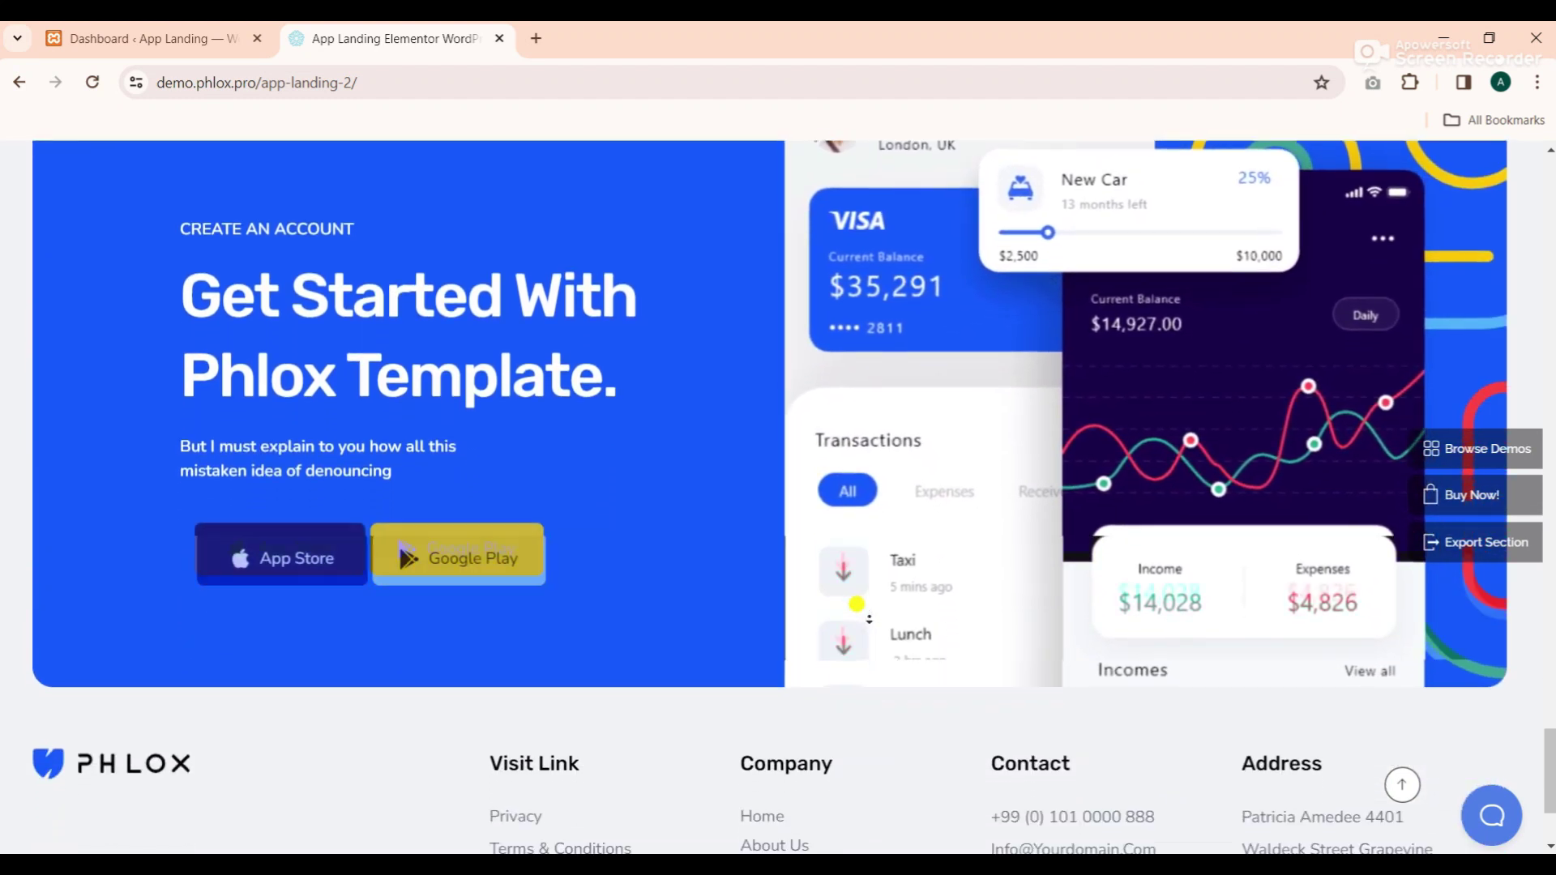
pyautogui.scroll(-3, 858, 604)
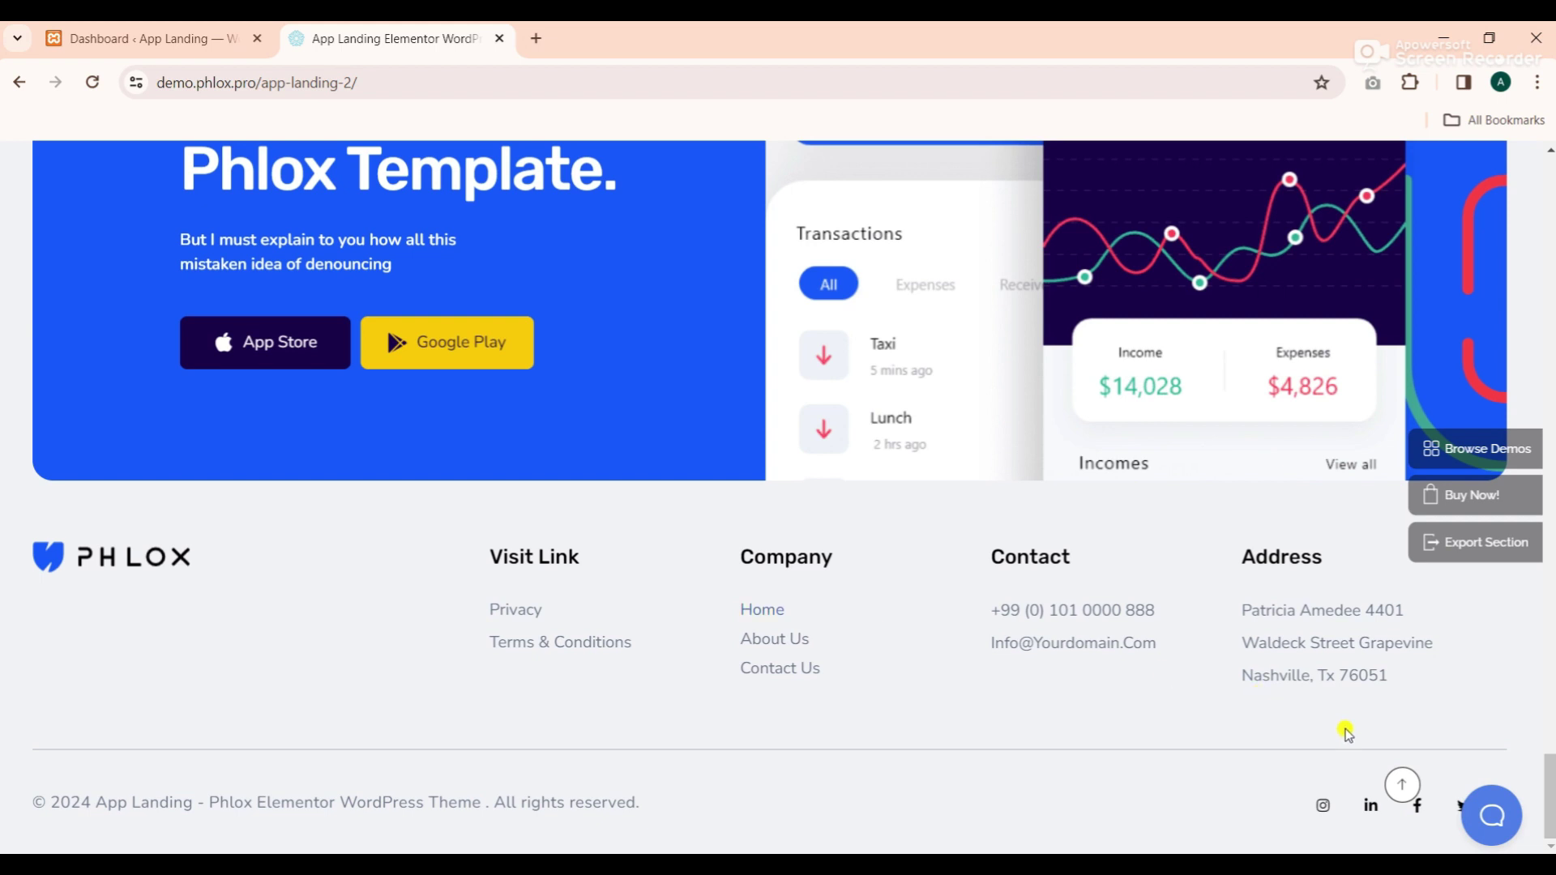
pyautogui.click(1403, 784)
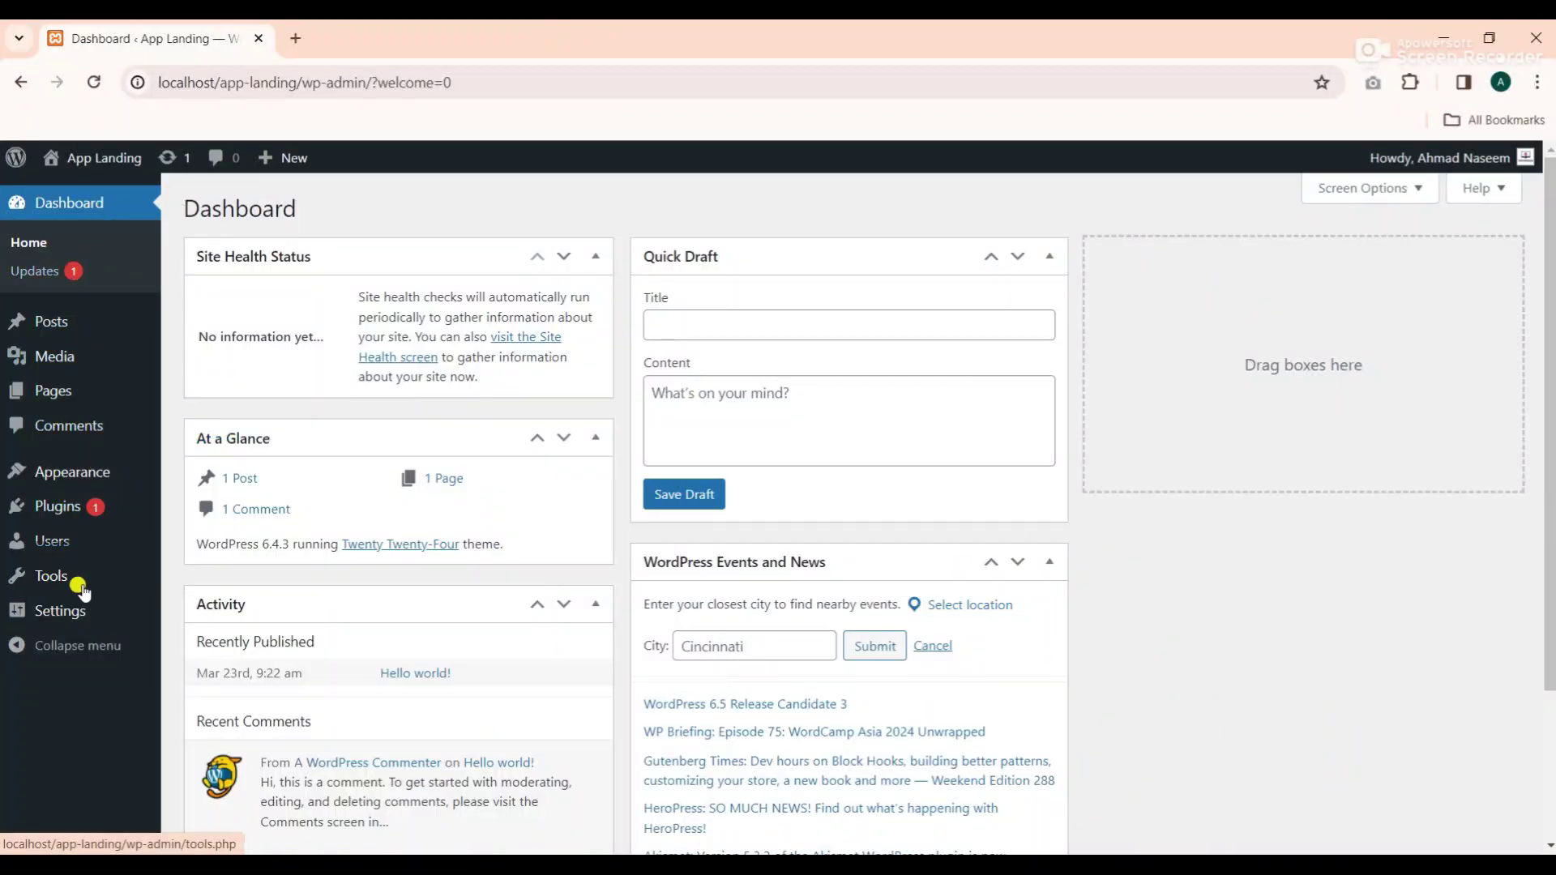
# Set the site's permalink structure to Post name and save the permalink settings
pyautogui.moveTo(60, 611)
pyautogui.click(212, 758)
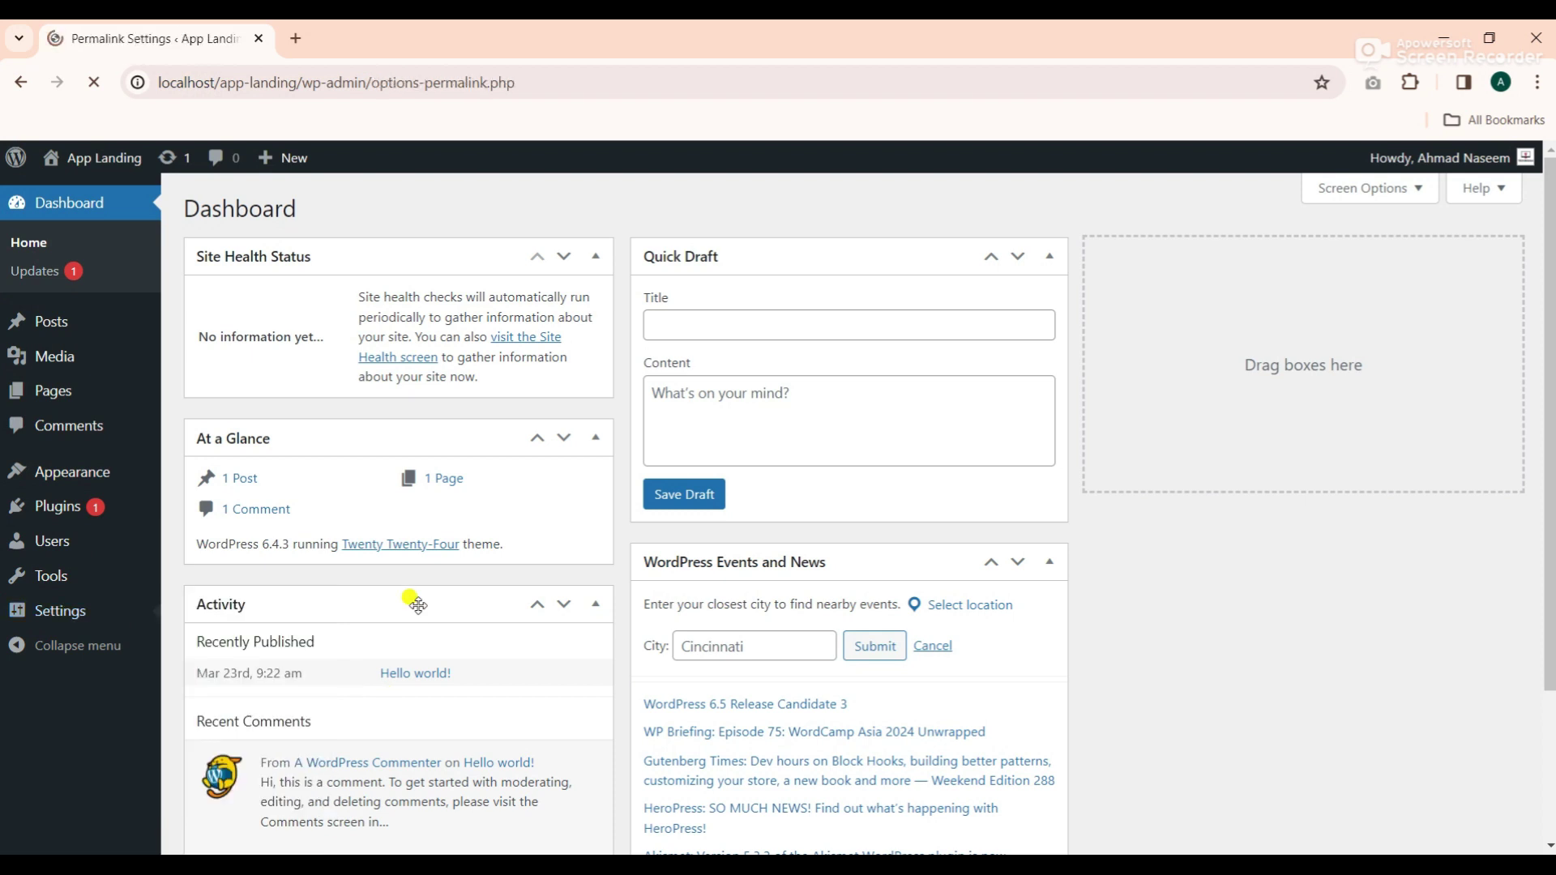
pyautogui.scroll(-3, 486, 535)
pyautogui.scroll(1, 501, 421)
pyautogui.scroll(1, 502, 421)
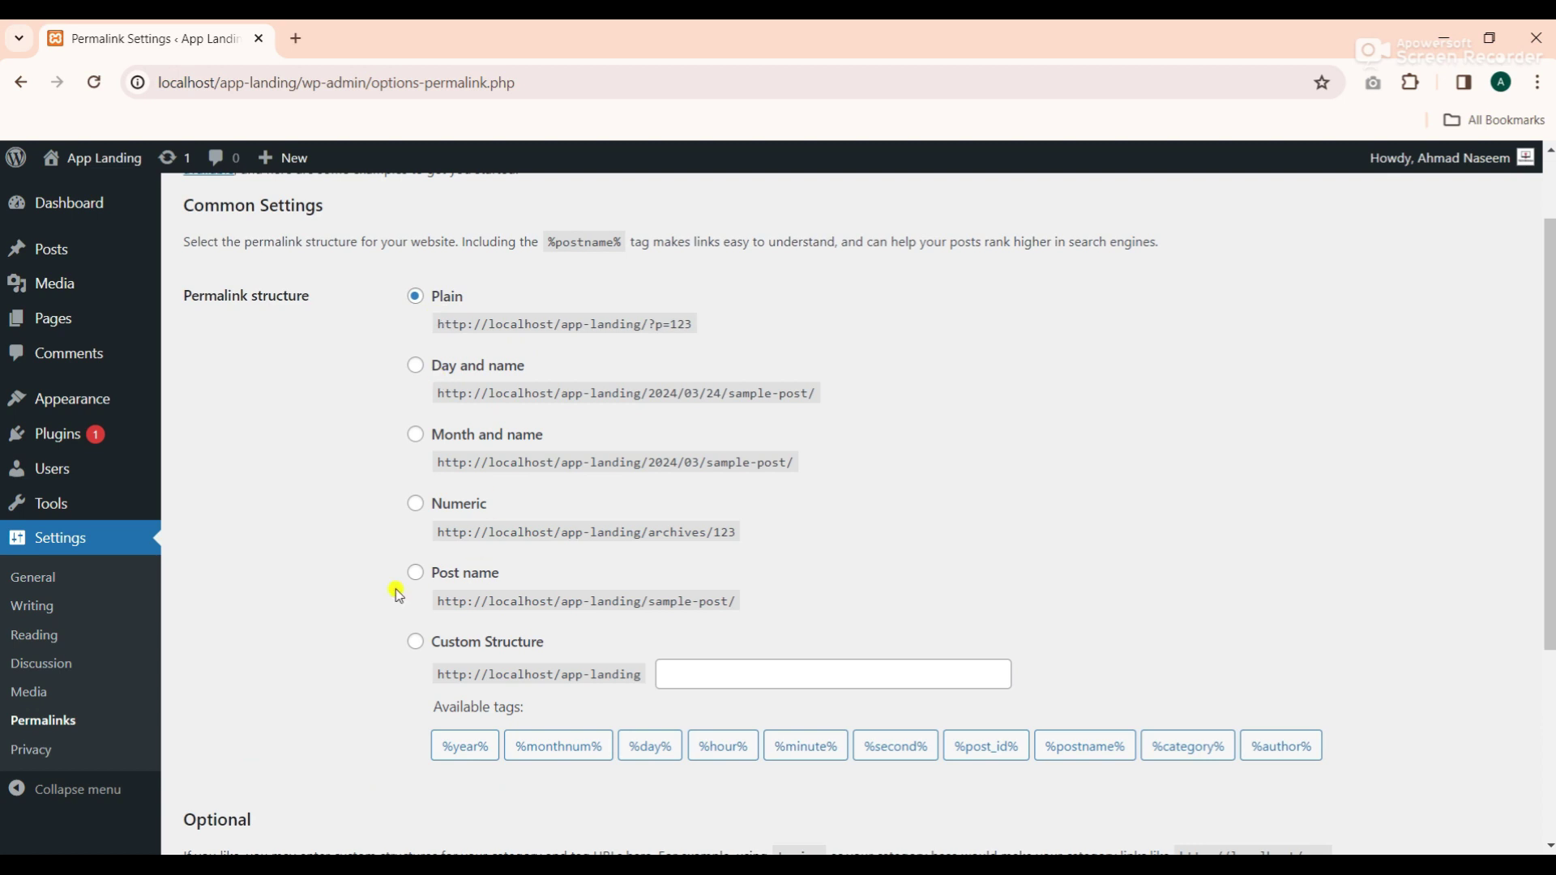
pyautogui.click(415, 573)
pyautogui.scroll(-4, 497, 583)
pyautogui.click(251, 754)
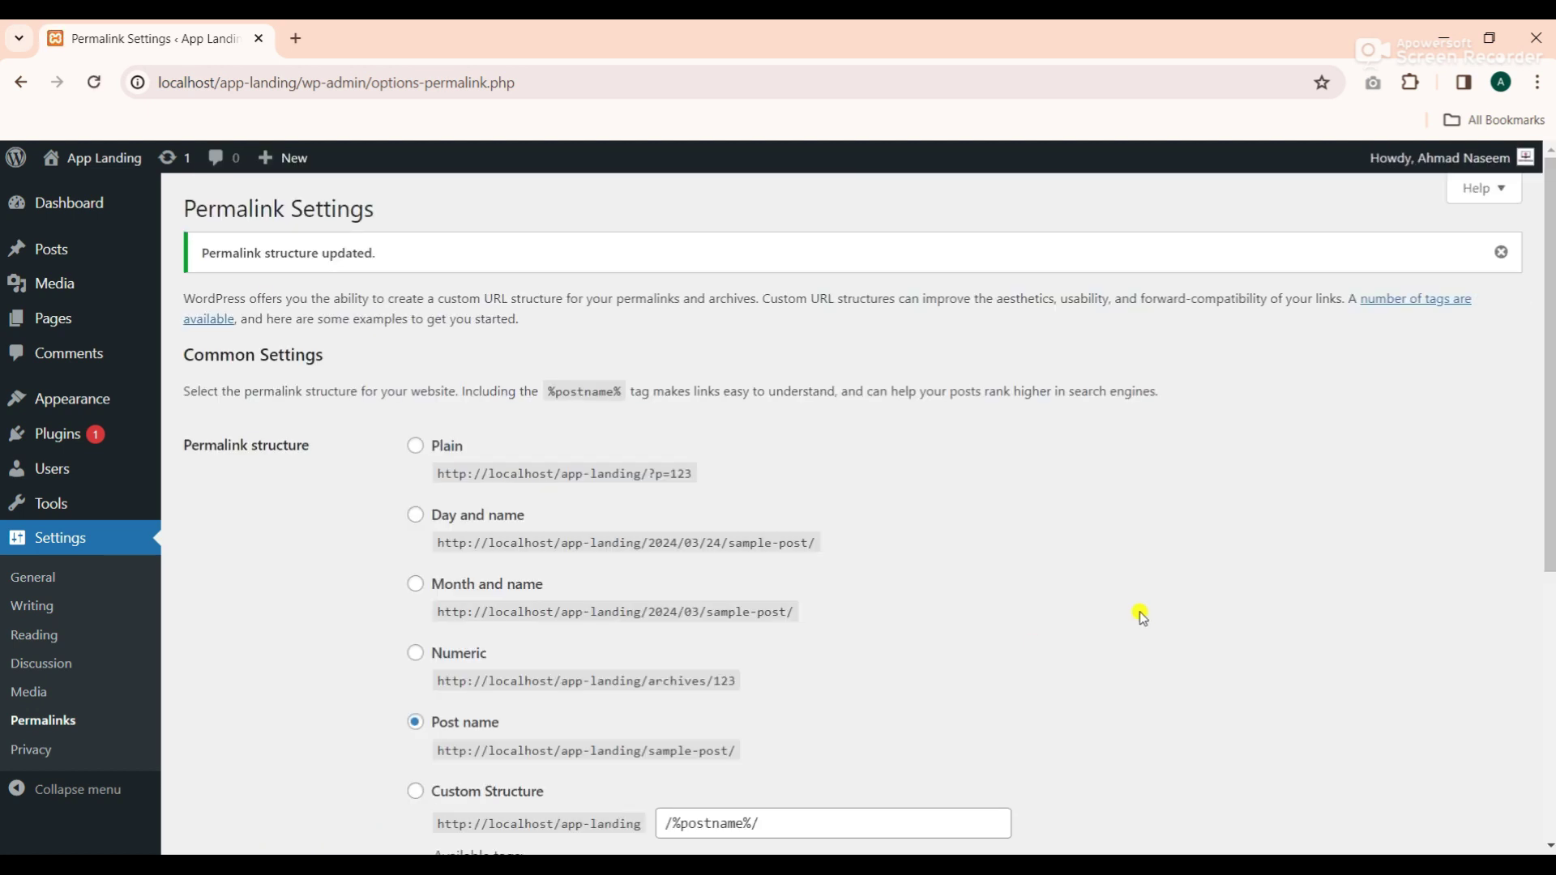
# Move the "Hello world!" post to the trash and permanently delete it from there
pyautogui.moveTo(40, 249)
pyautogui.click(206, 253)
pyautogui.moveTo(246, 396)
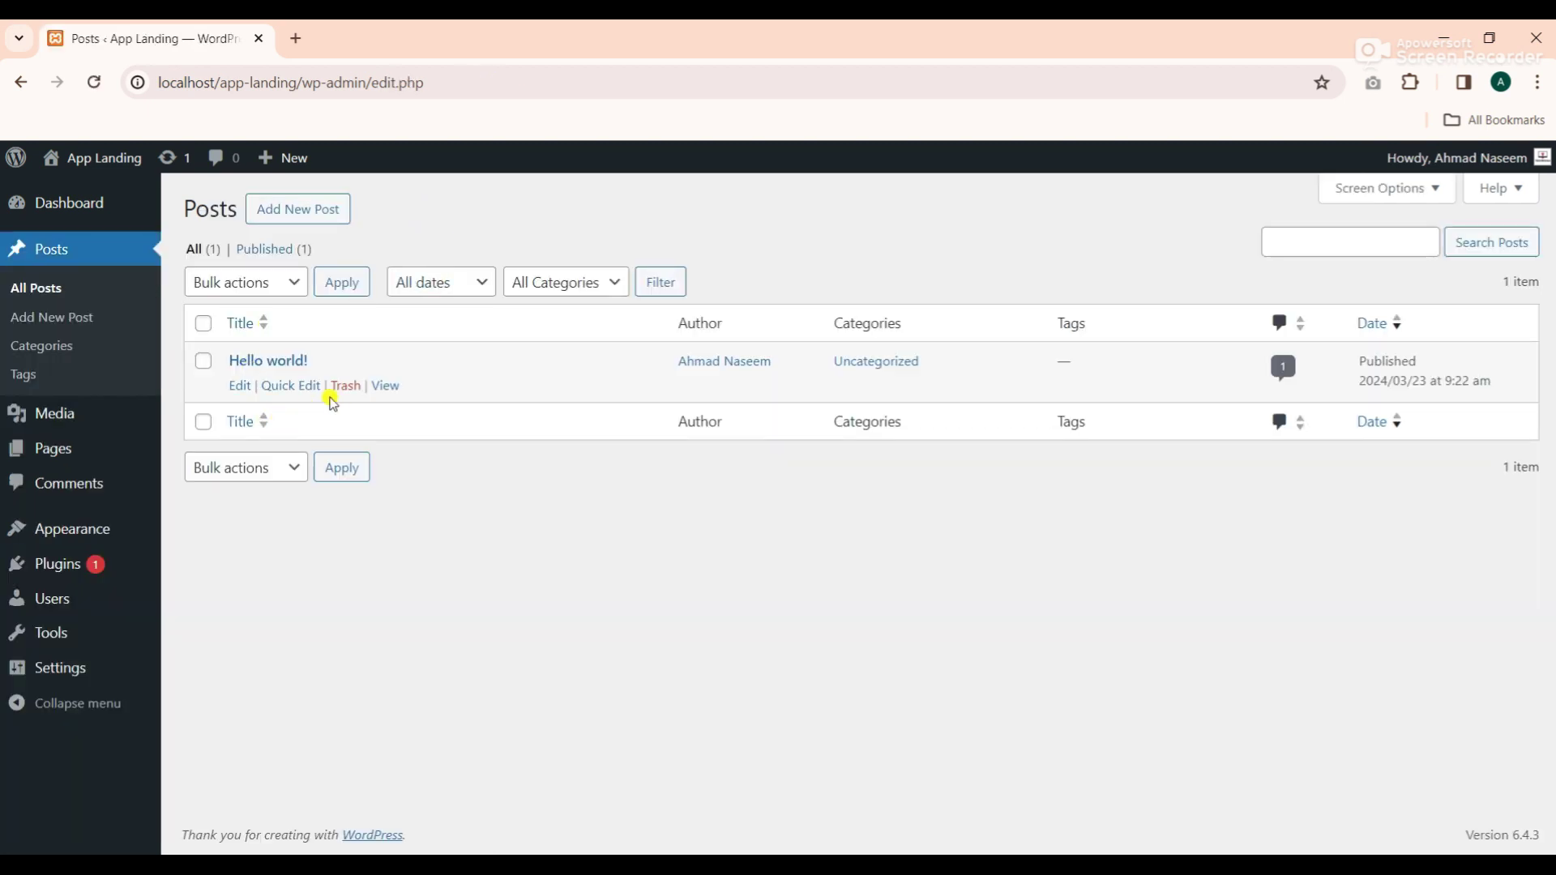
pyautogui.click(346, 387)
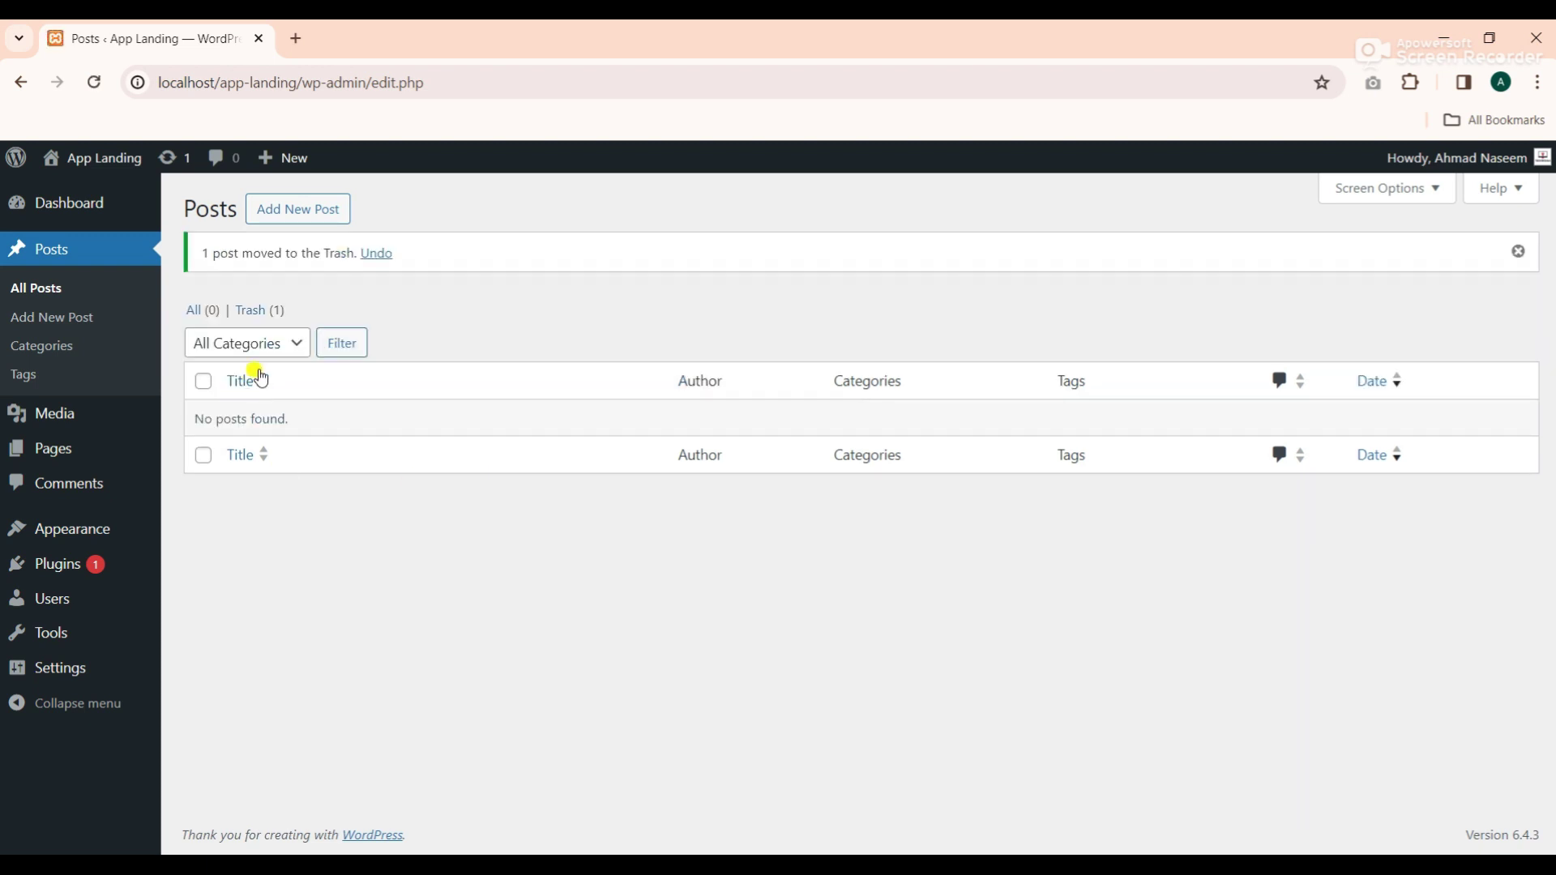
pyautogui.click(258, 319)
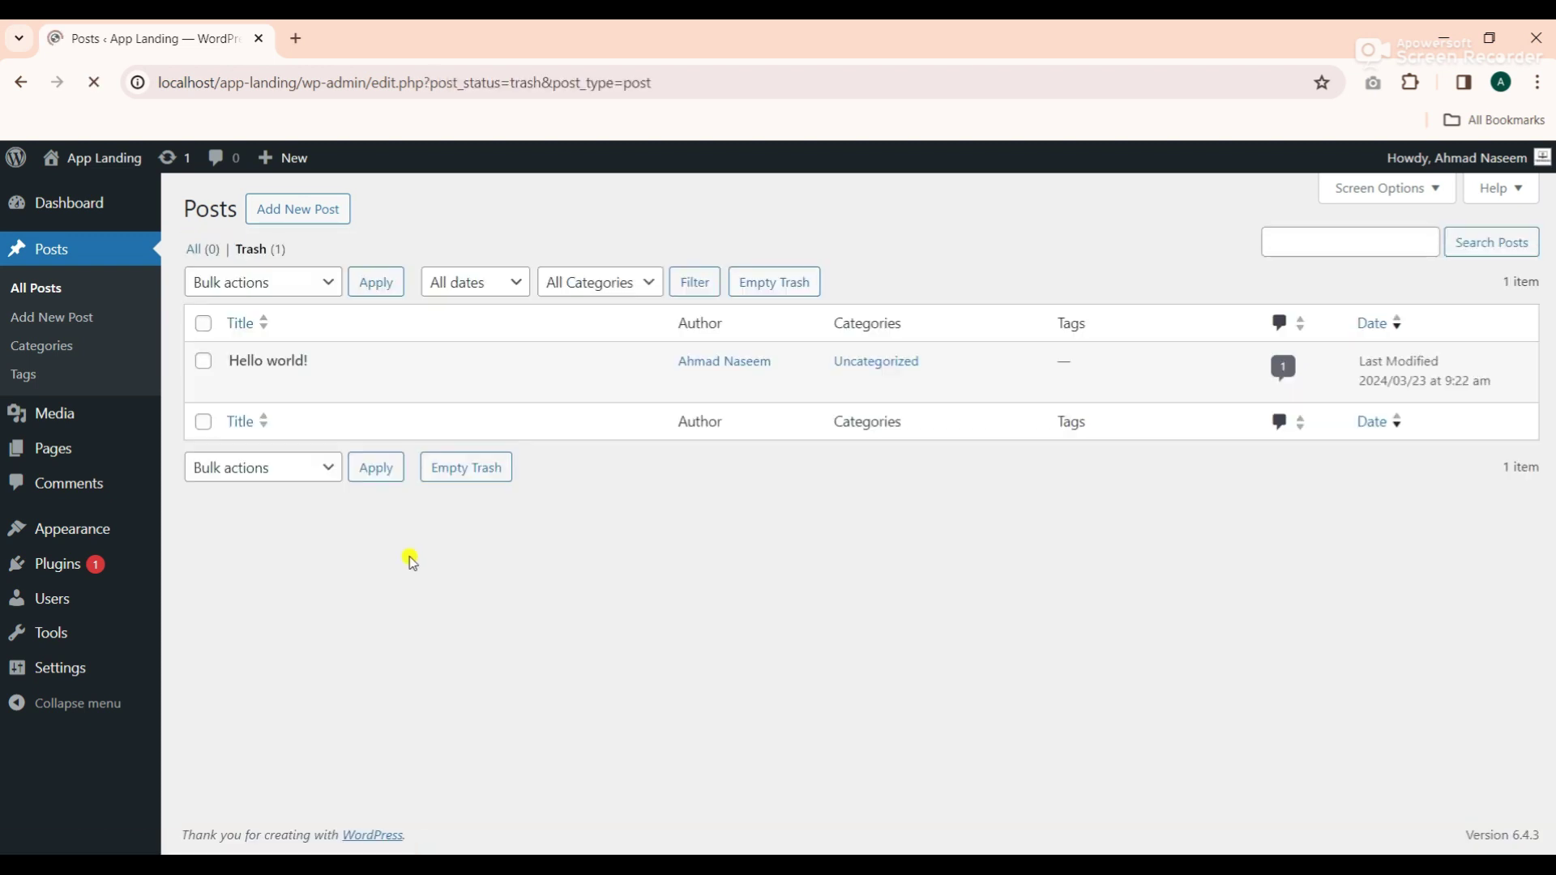
pyautogui.moveTo(243, 385)
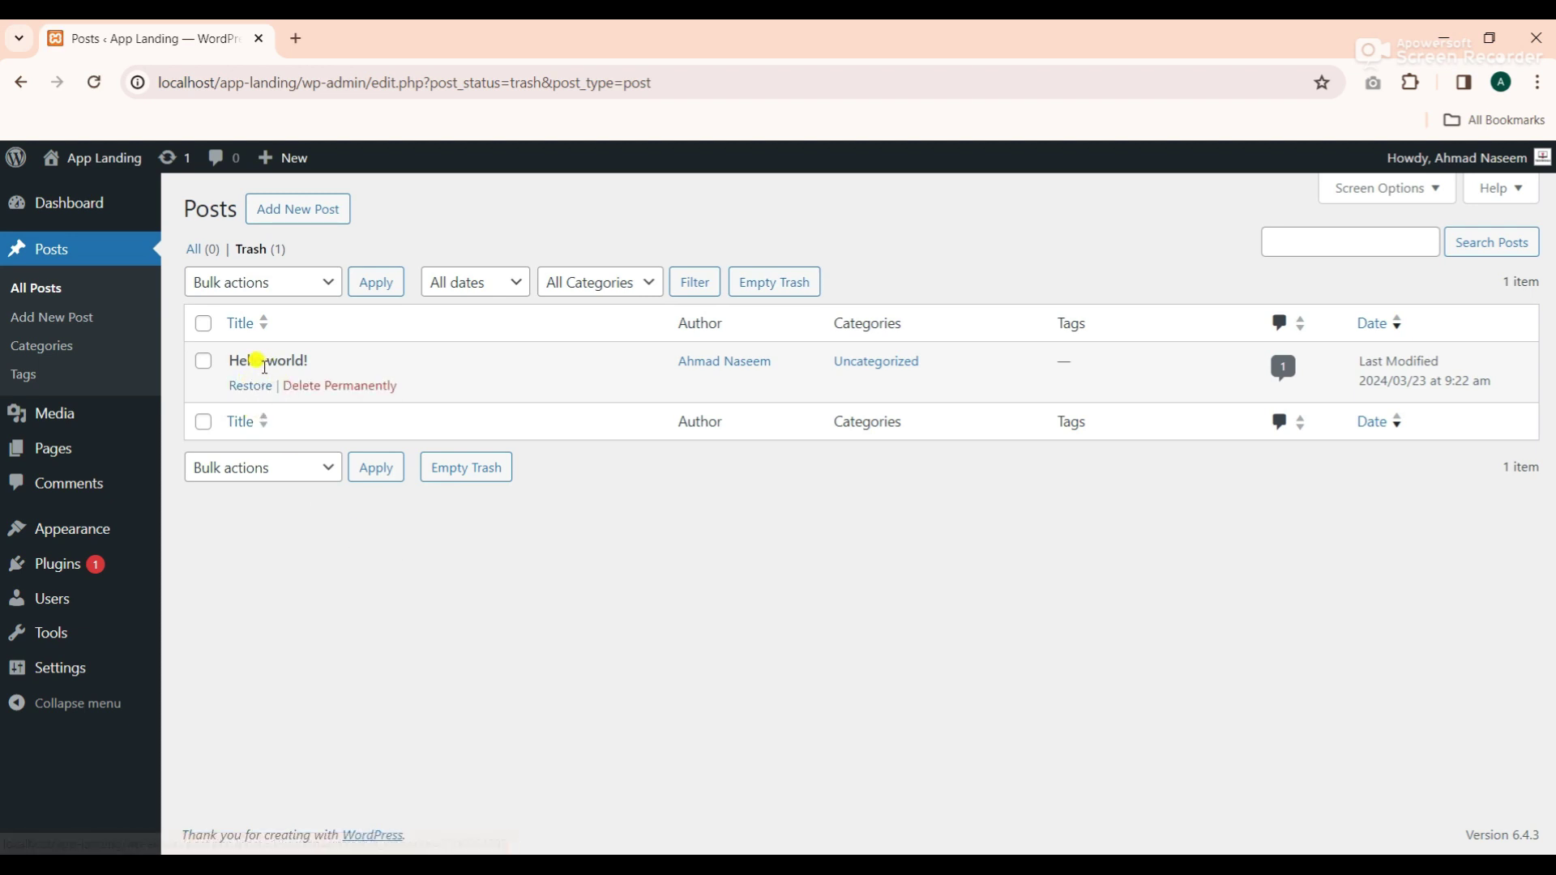
pyautogui.click(345, 389)
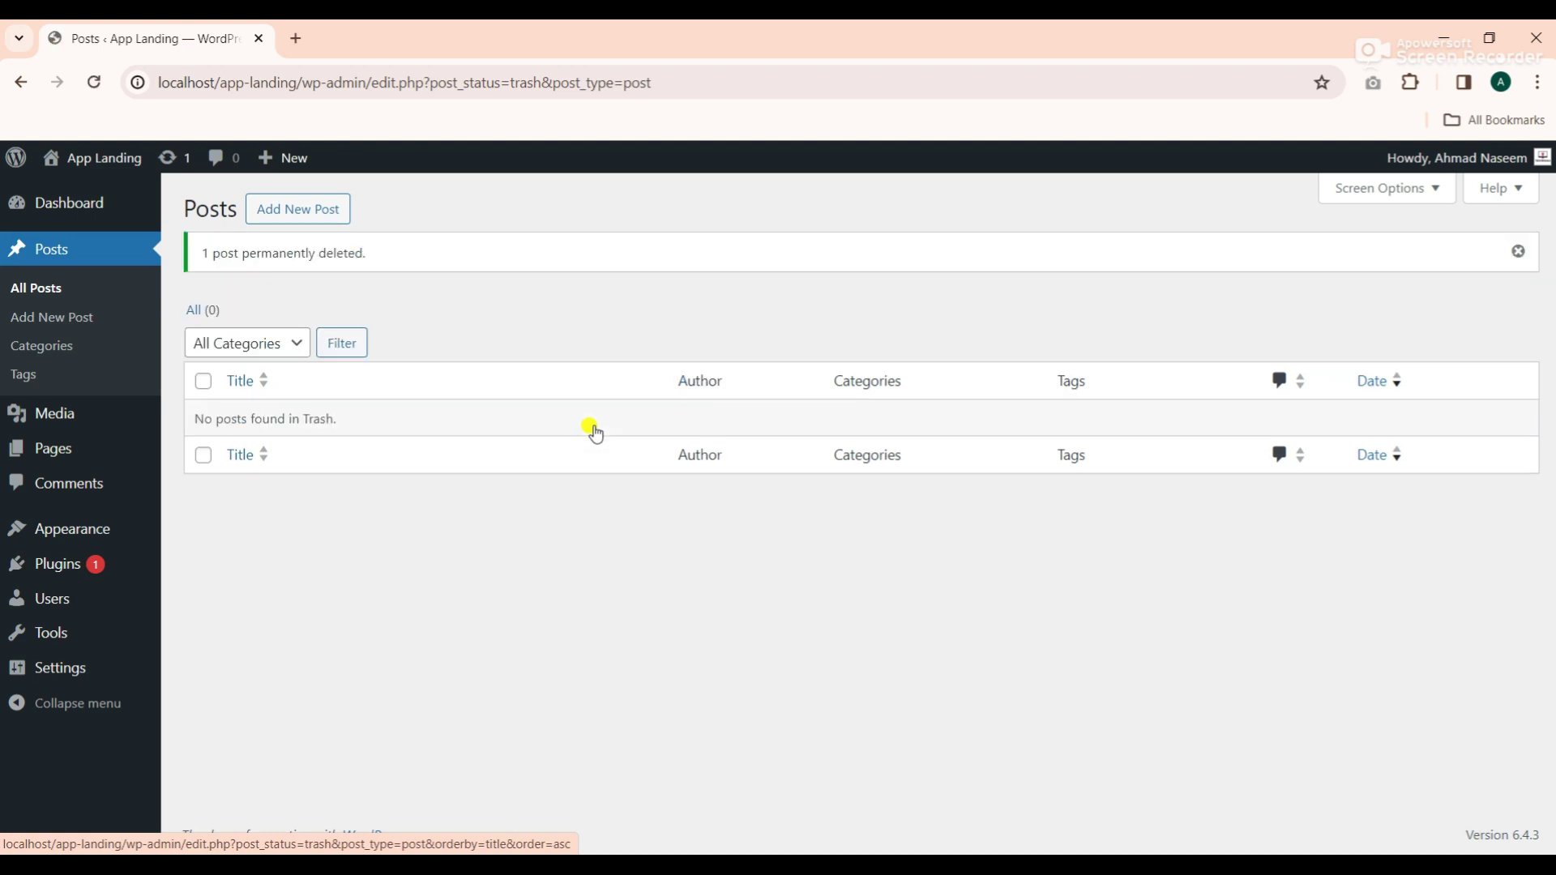
# Move the Privacy Policy and Sample Page pages to the trash with one bulk action
pyautogui.moveTo(62, 447)
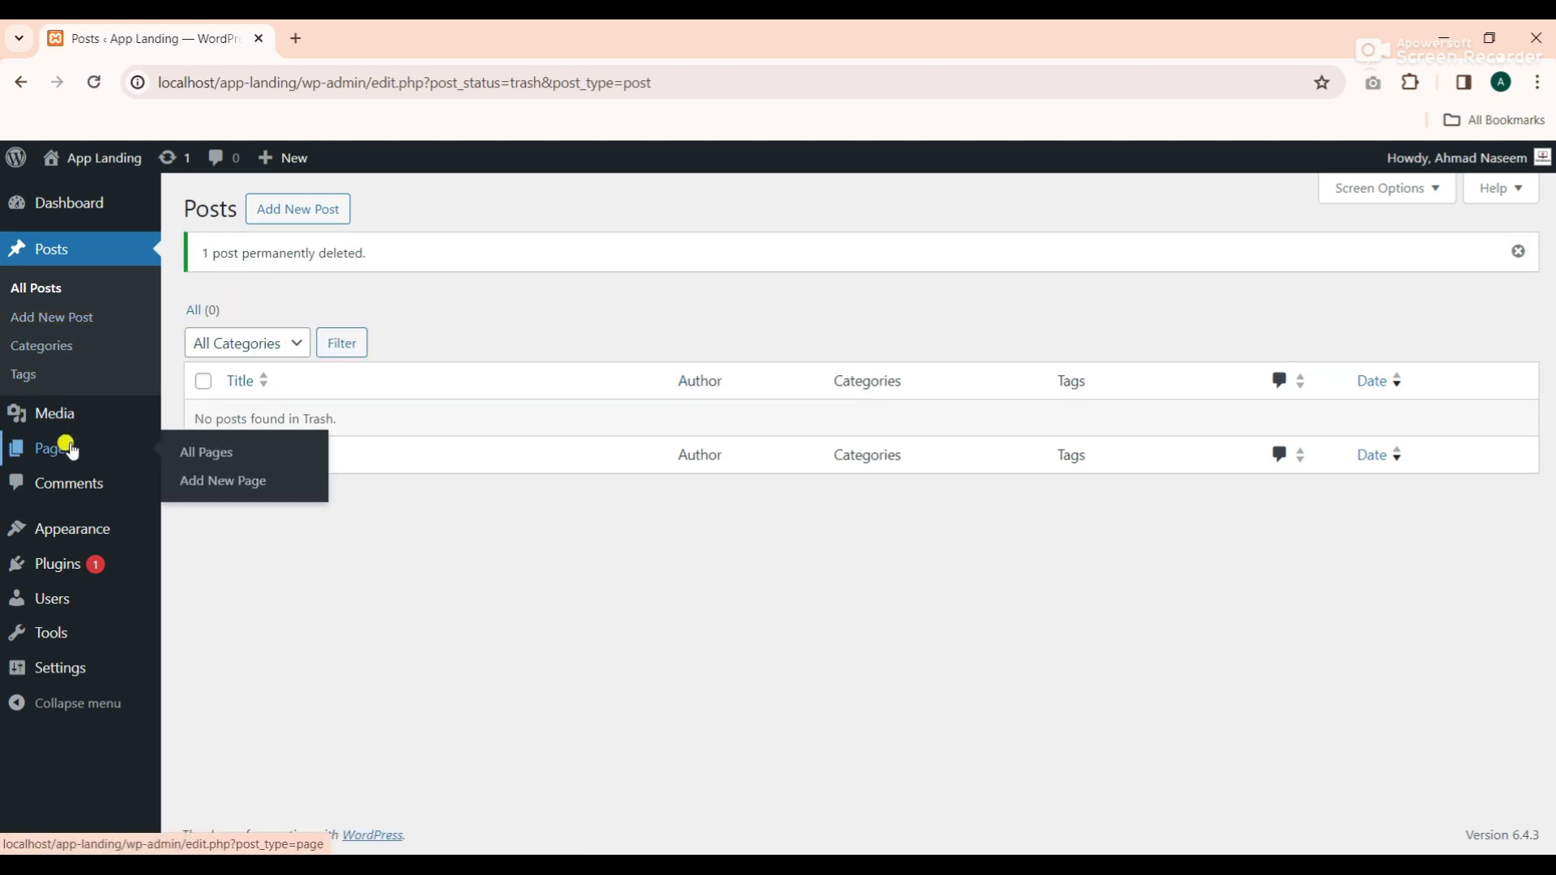
pyautogui.click(209, 454)
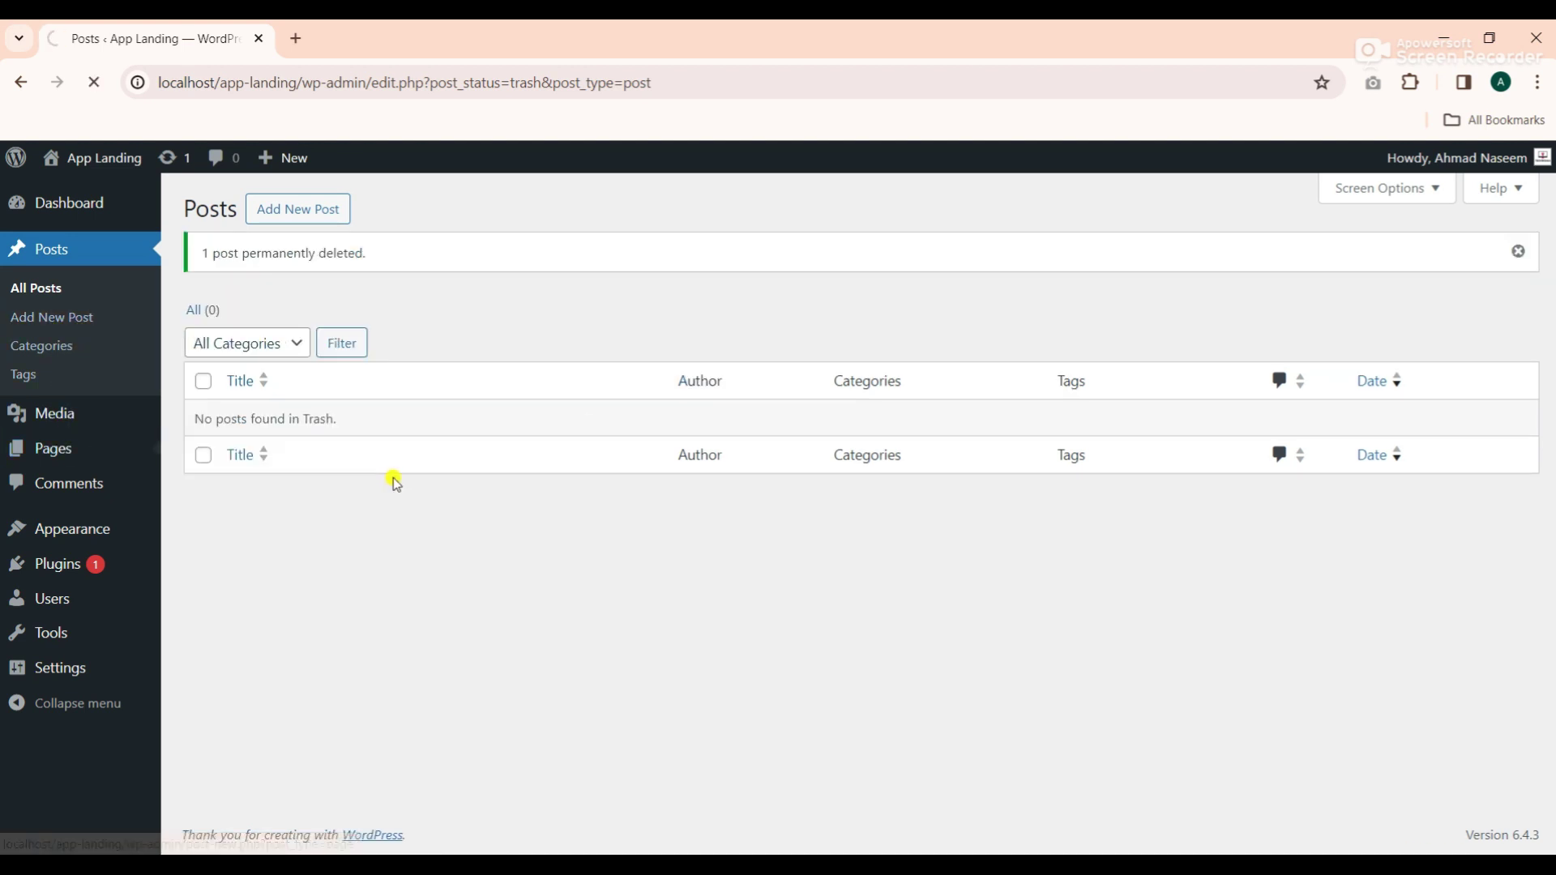
pyautogui.click(202, 324)
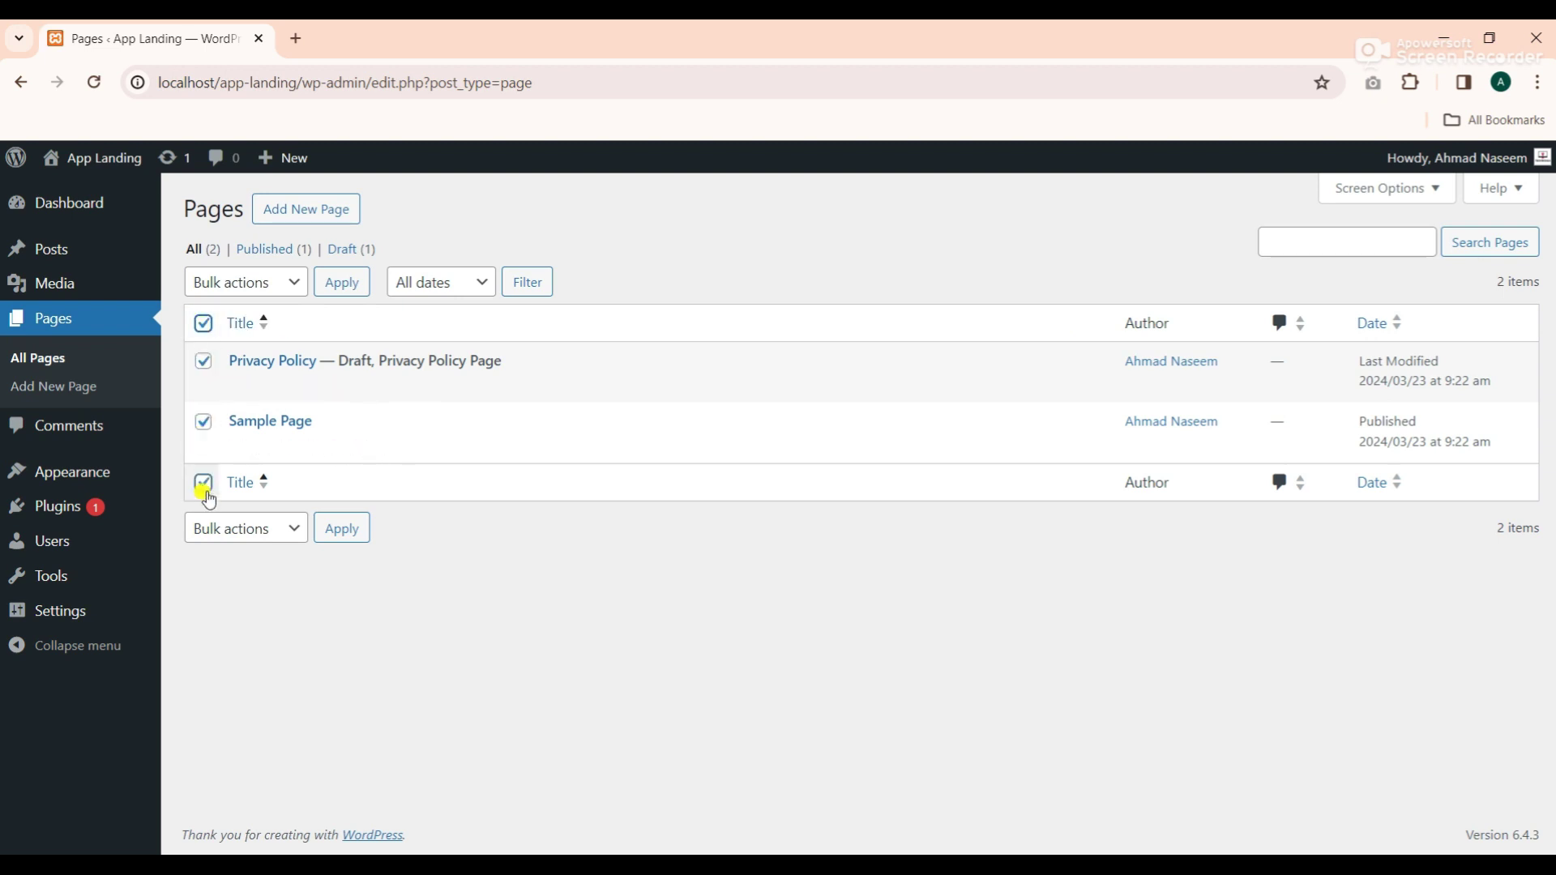
pyautogui.click(295, 541)
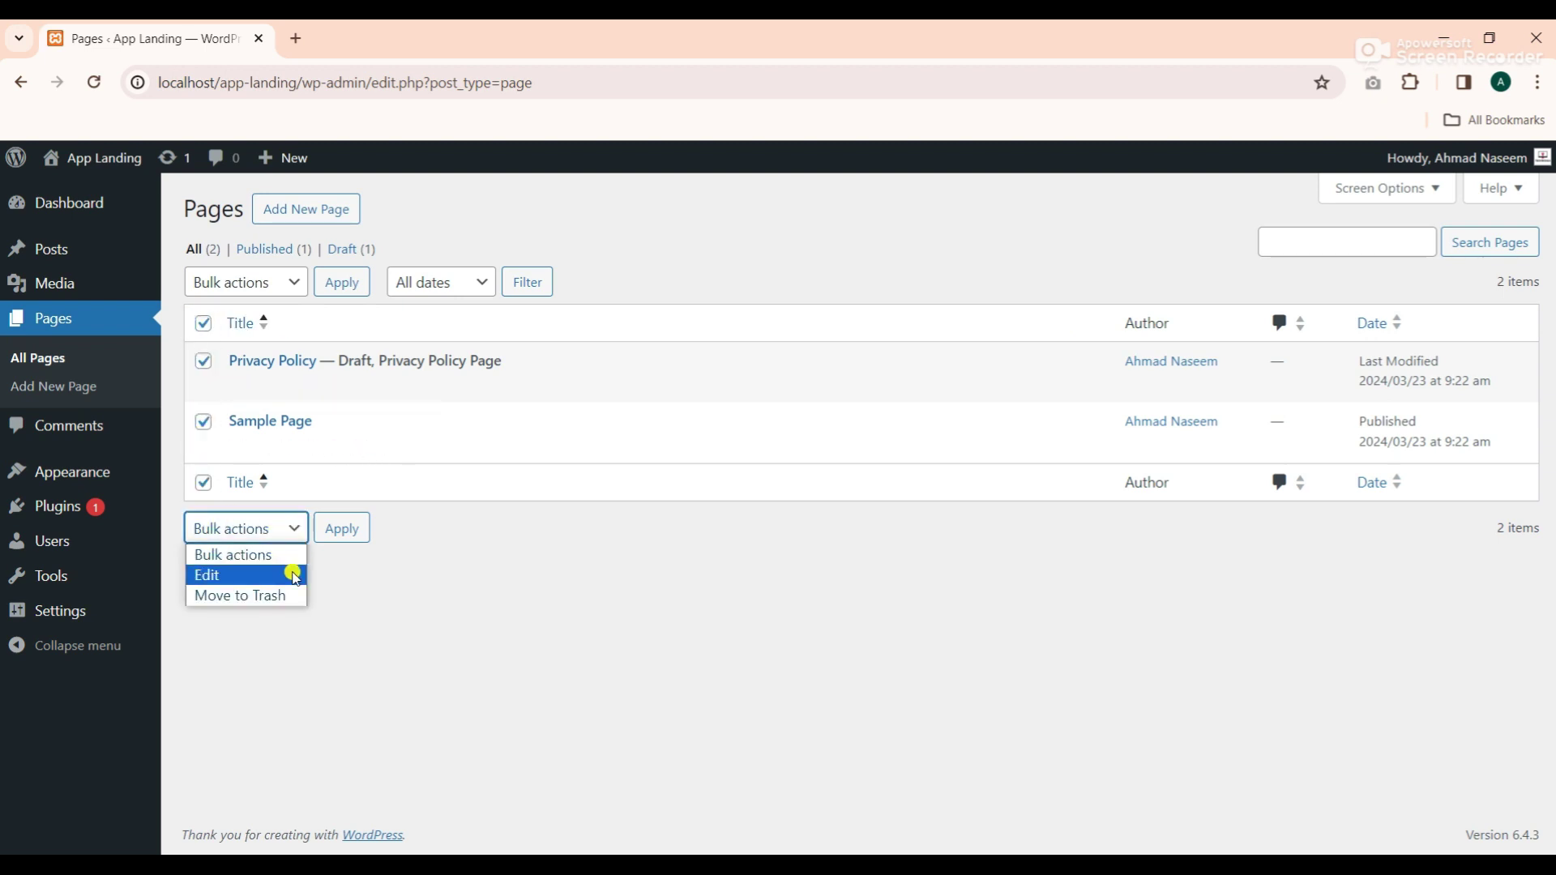
pyautogui.click(243, 594)
pyautogui.click(347, 531)
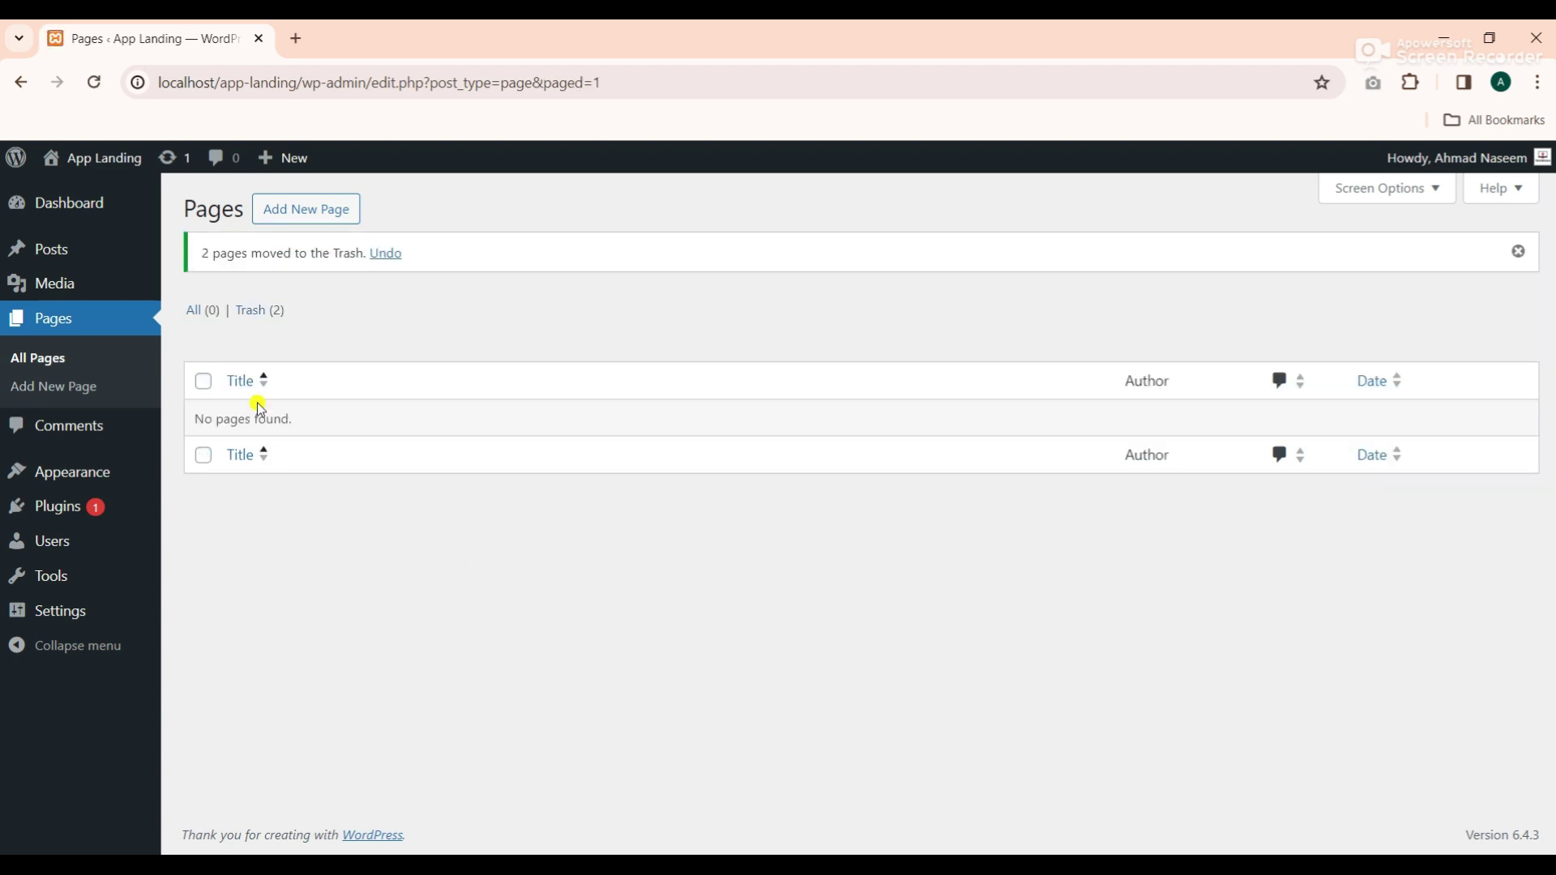
# Permanently delete the two trashed pages, Privacy Policy and Sample Page, in bulk
pyautogui.click(253, 310)
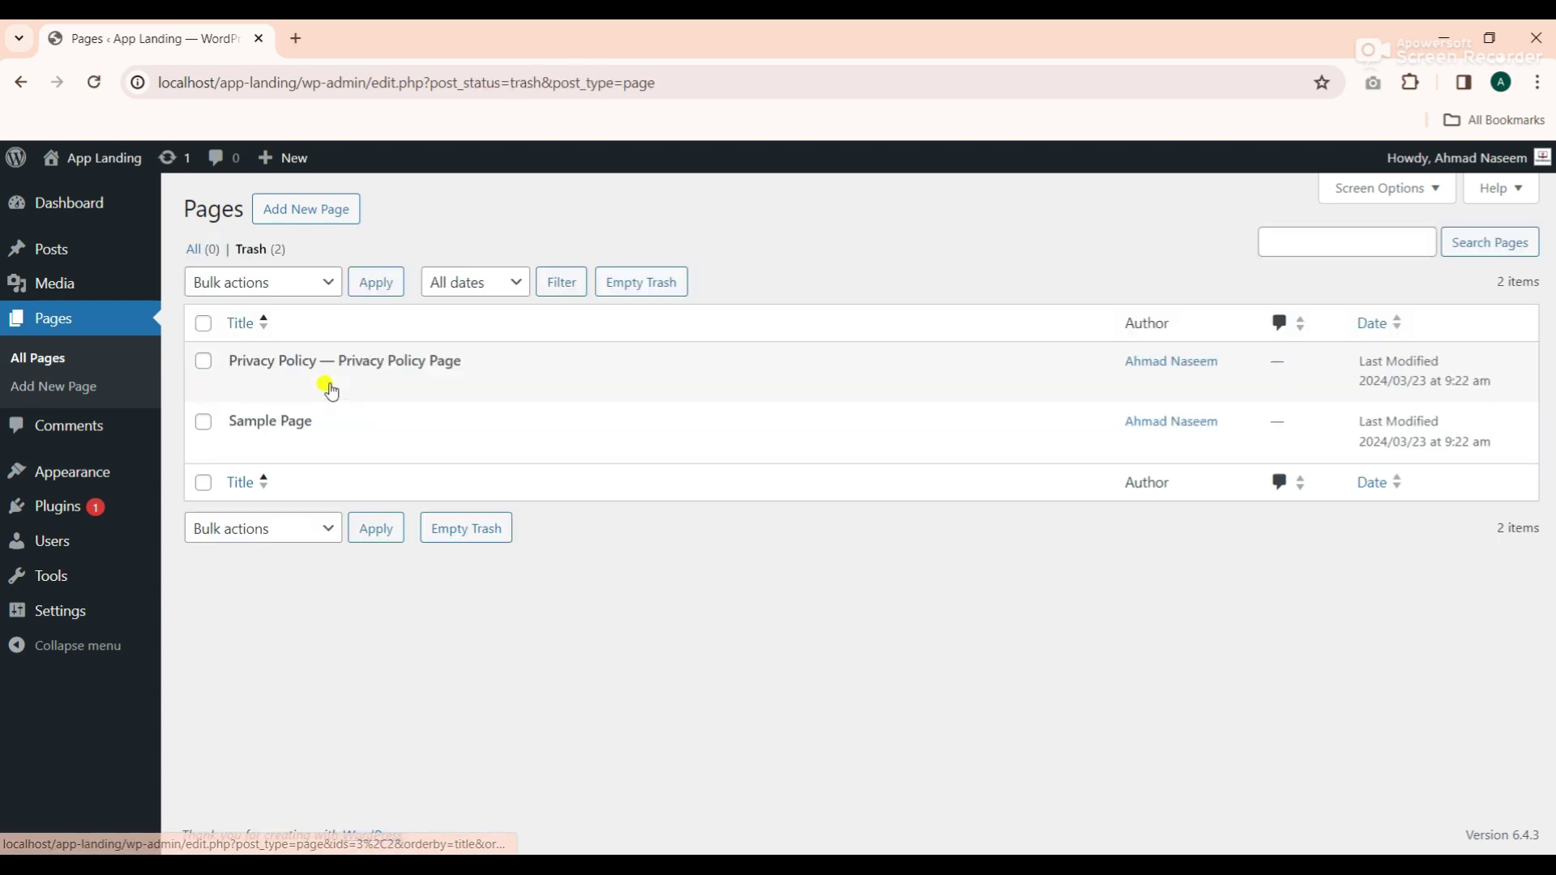
pyautogui.click(203, 323)
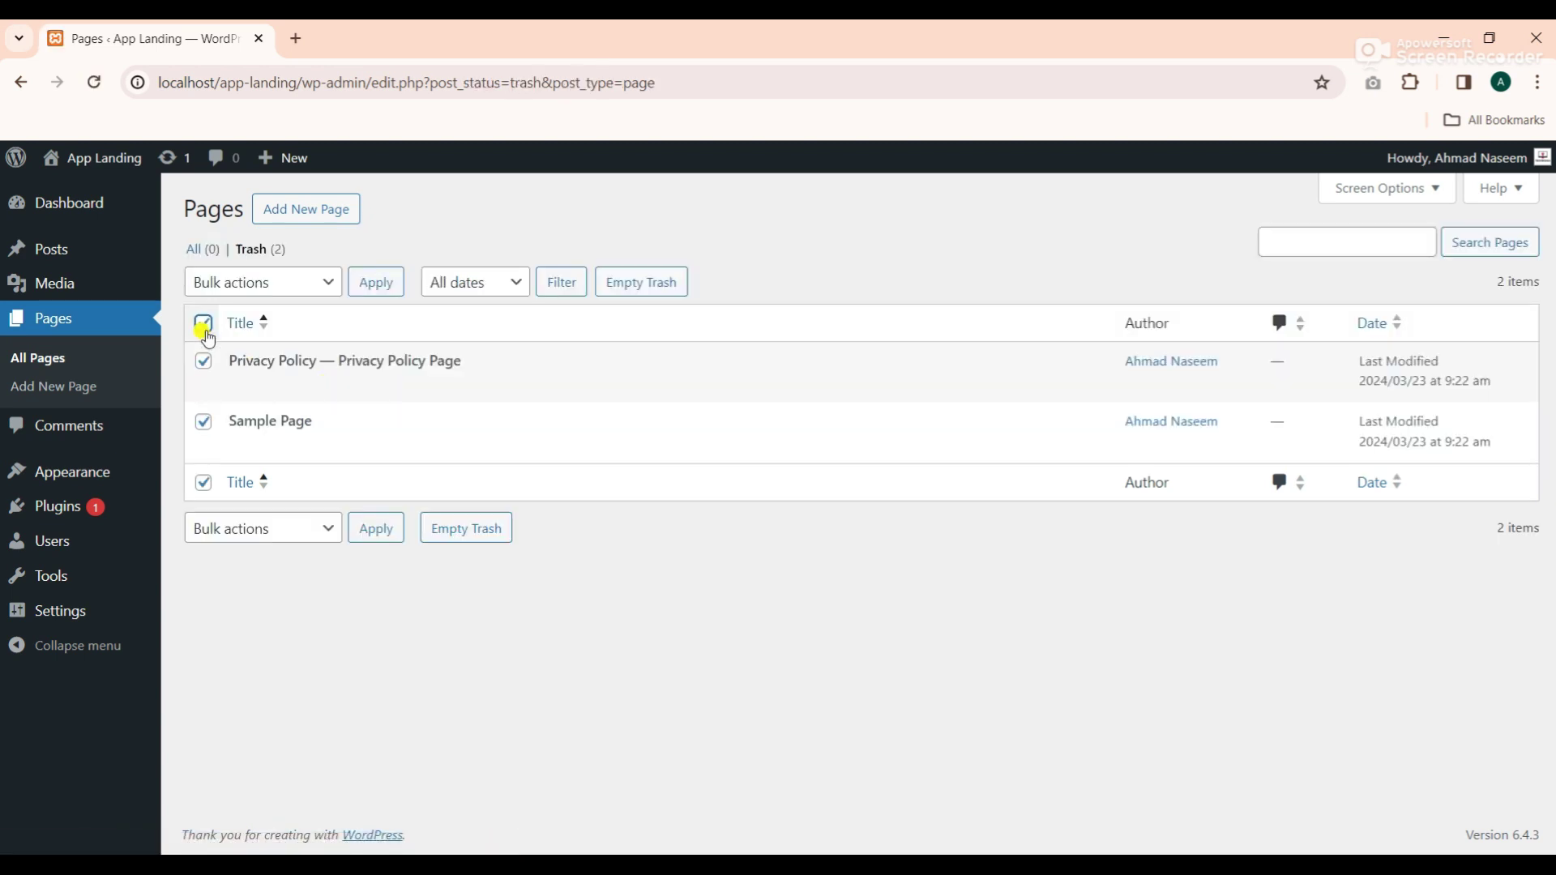
pyautogui.click(326, 535)
pyautogui.click(234, 596)
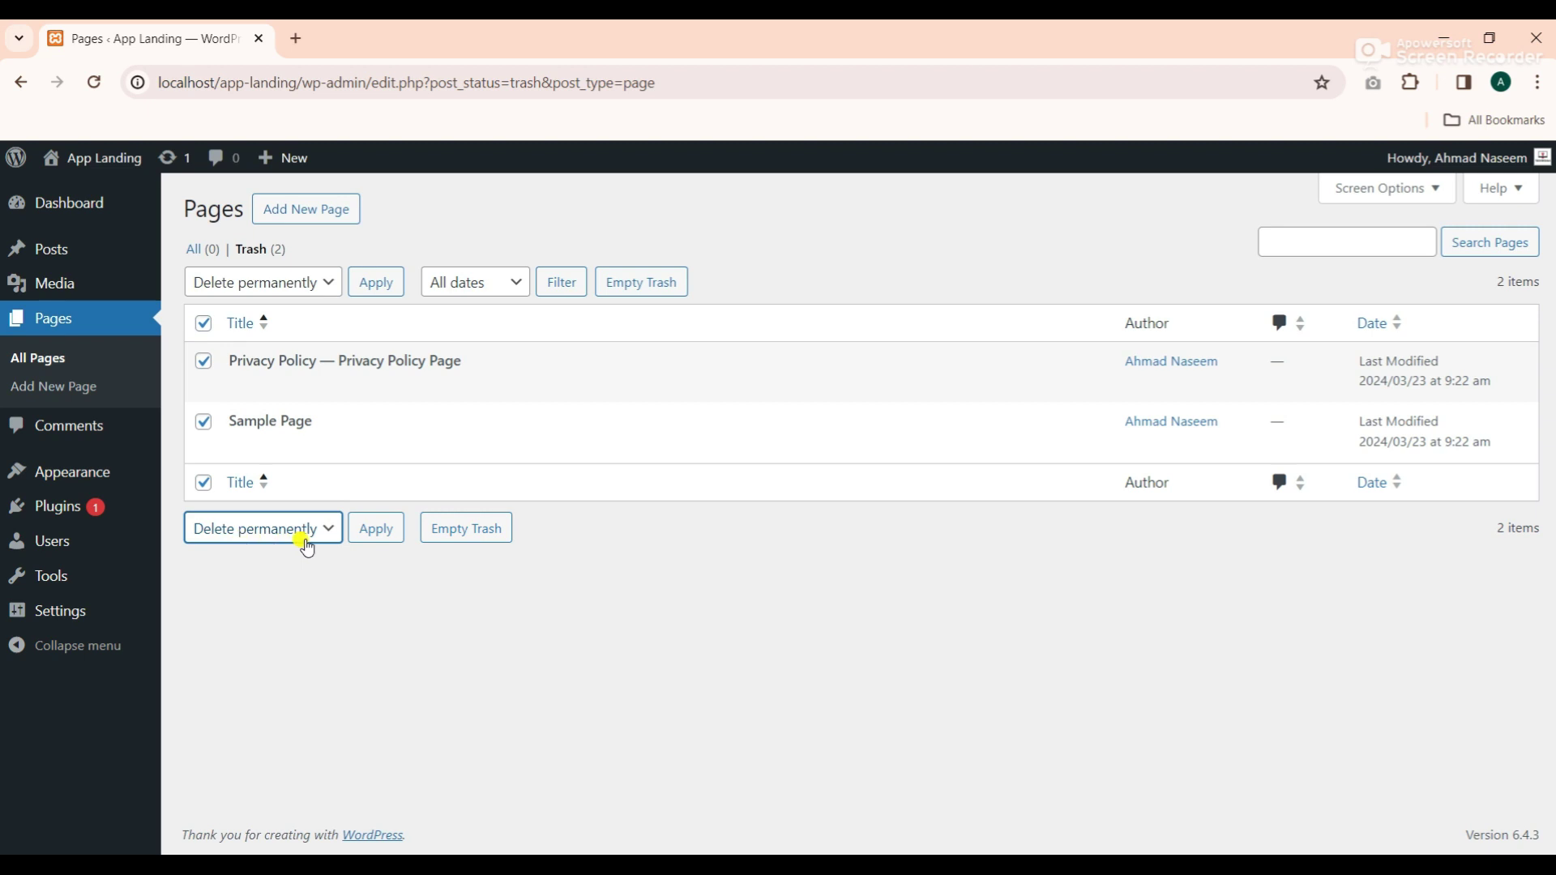
pyautogui.click(386, 533)
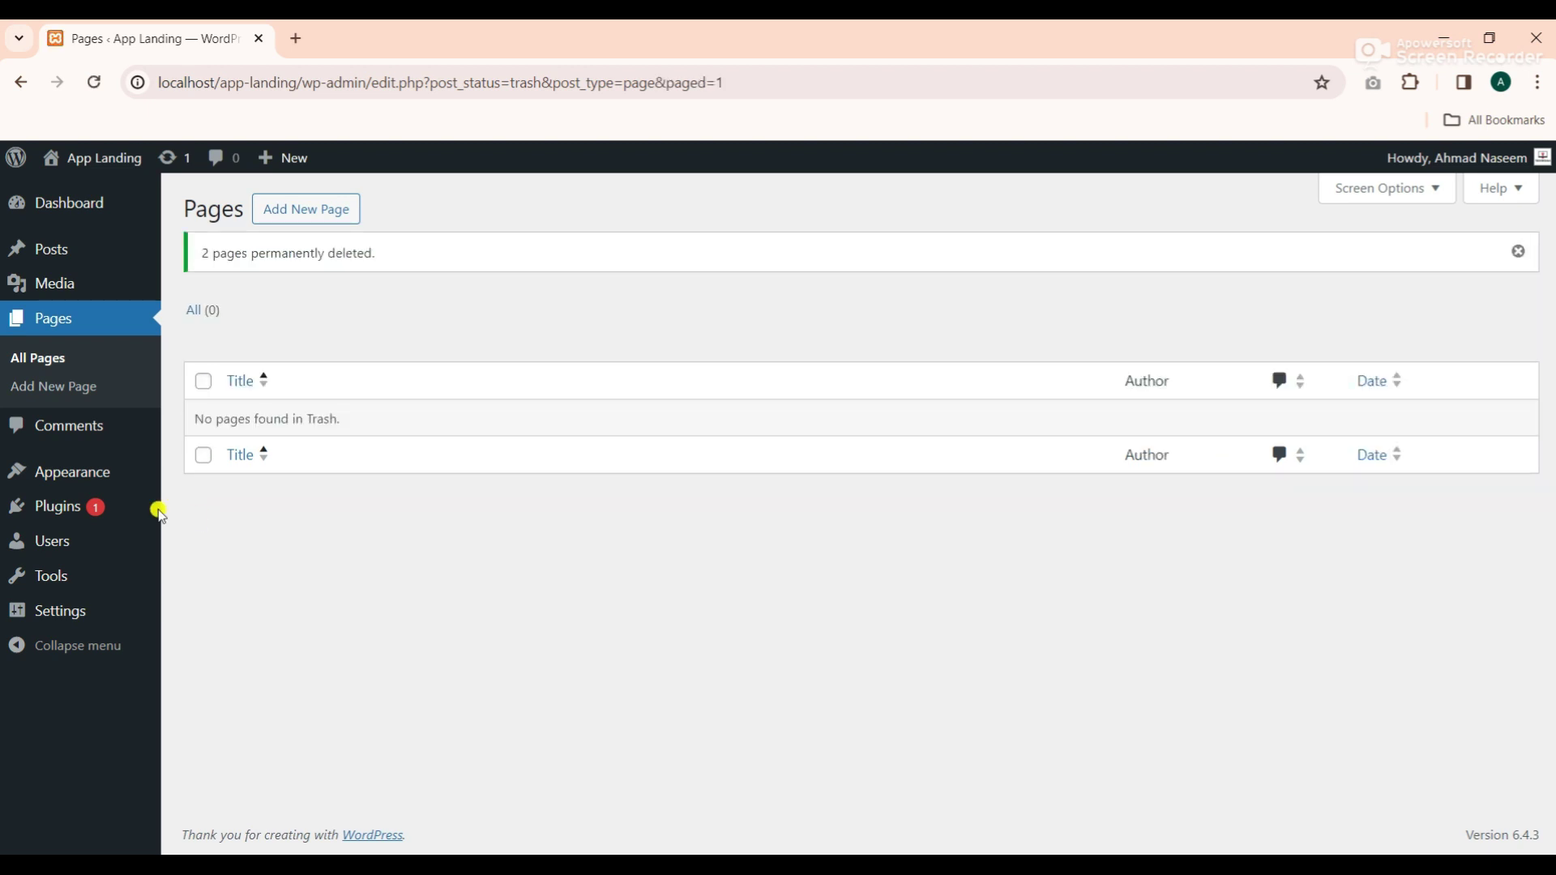
# Search the available new themes for "phlox", and install and activate the Phlox theme
pyautogui.moveTo(56, 477)
pyautogui.click(193, 482)
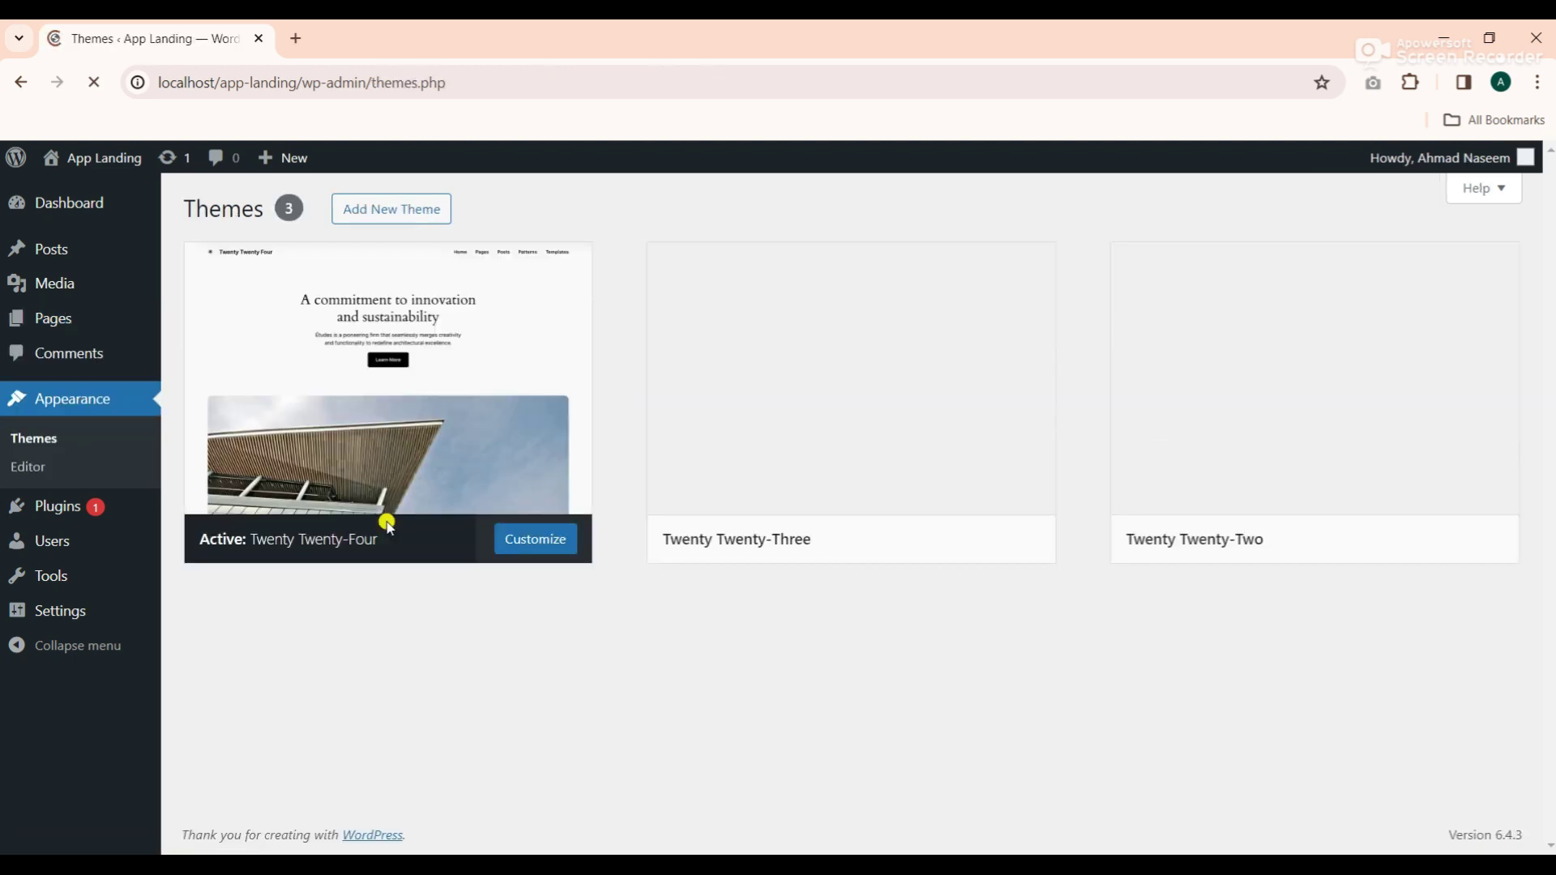
pyautogui.click(395, 227)
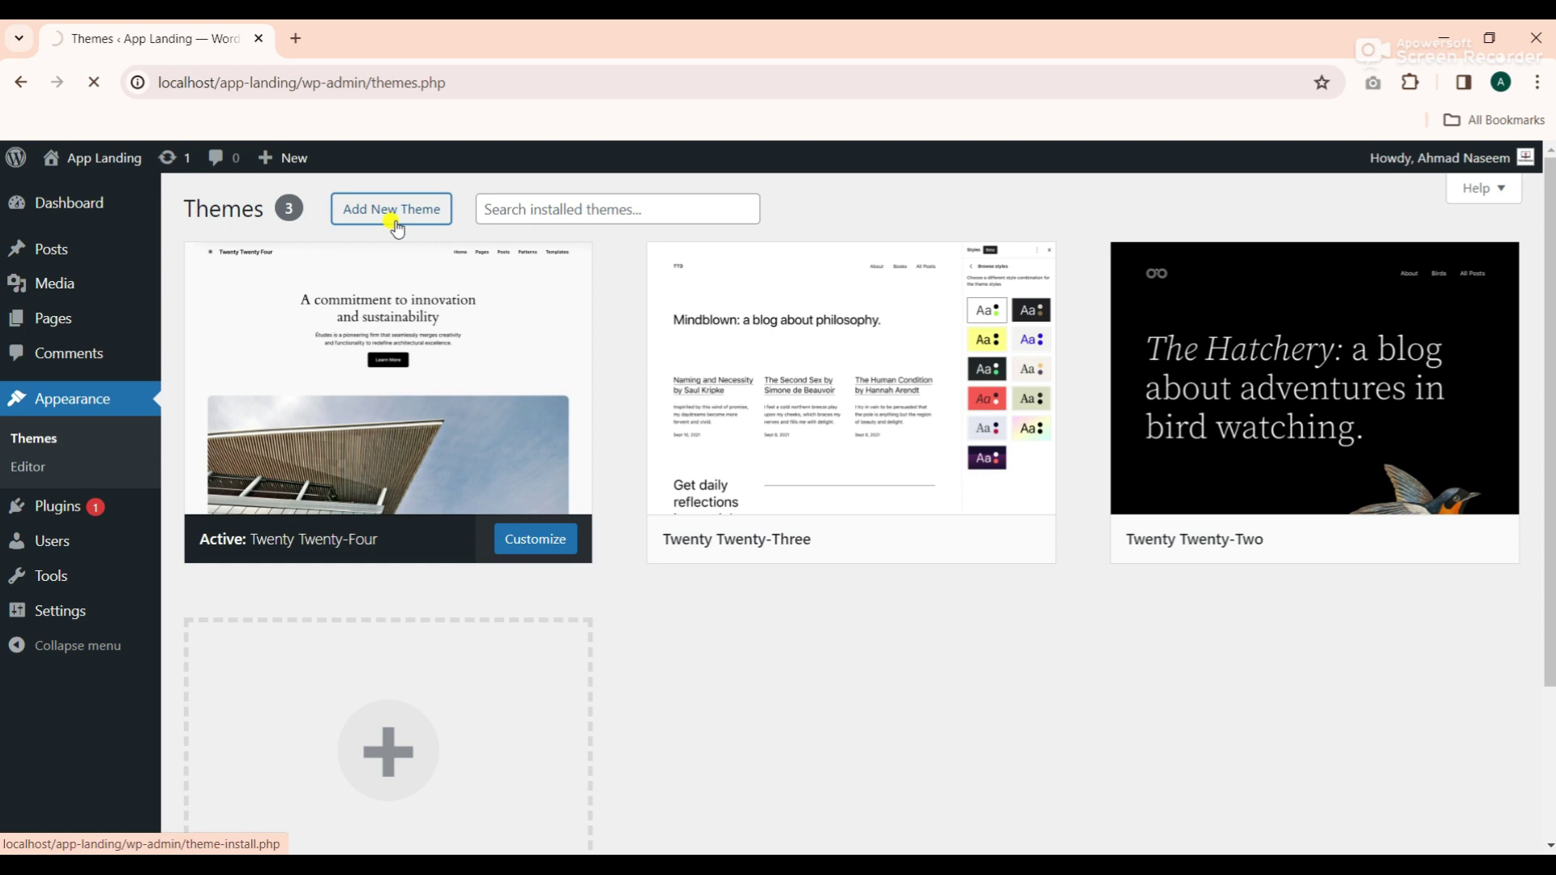
pyautogui.click(1286, 274)
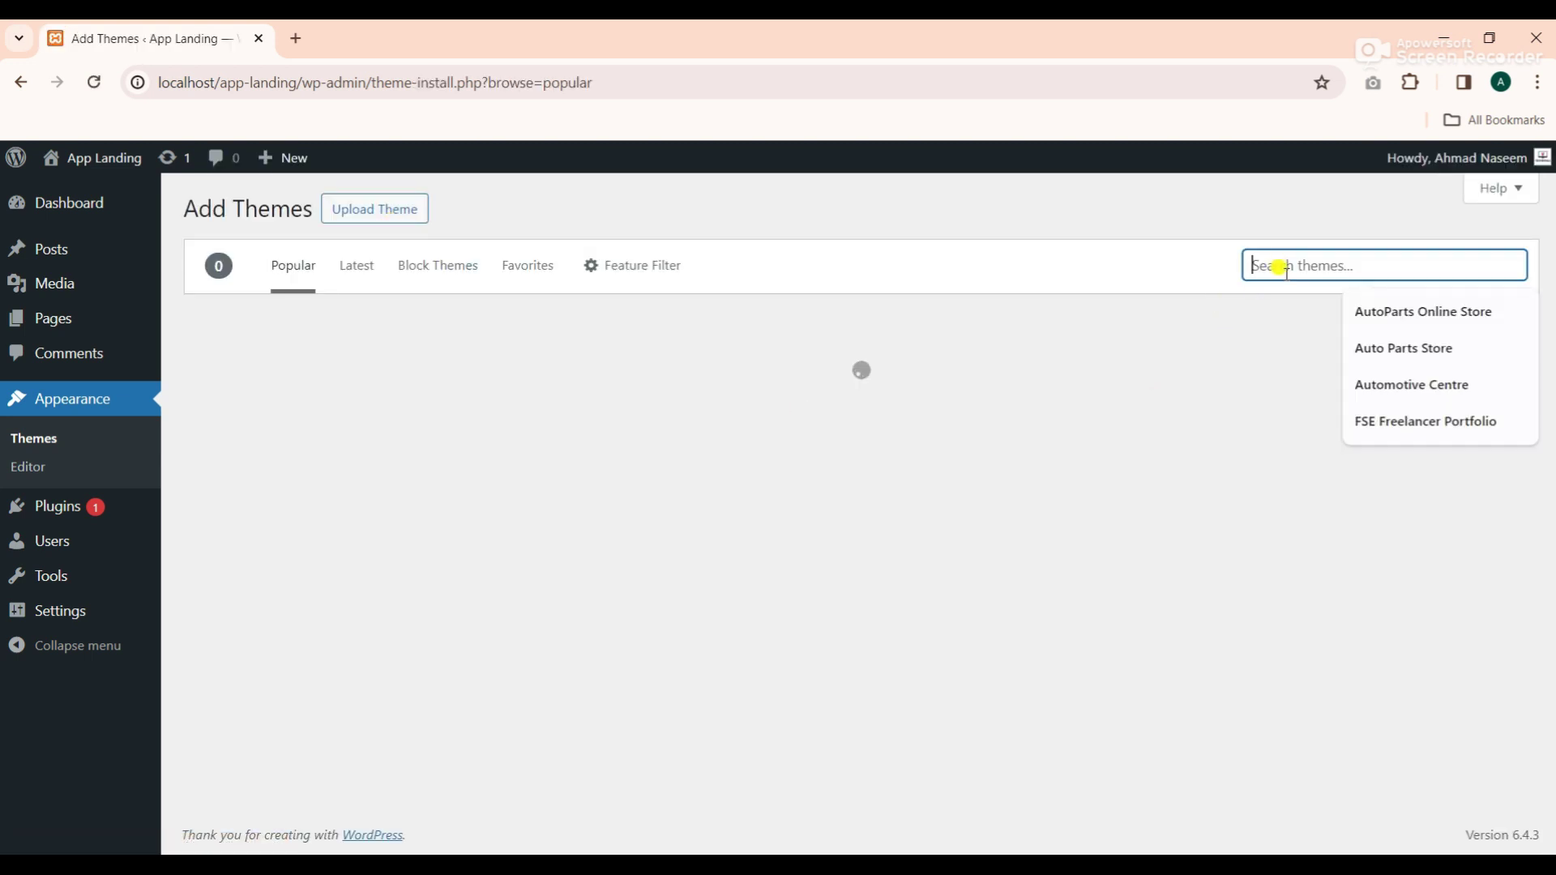
pyautogui.write('phlox')
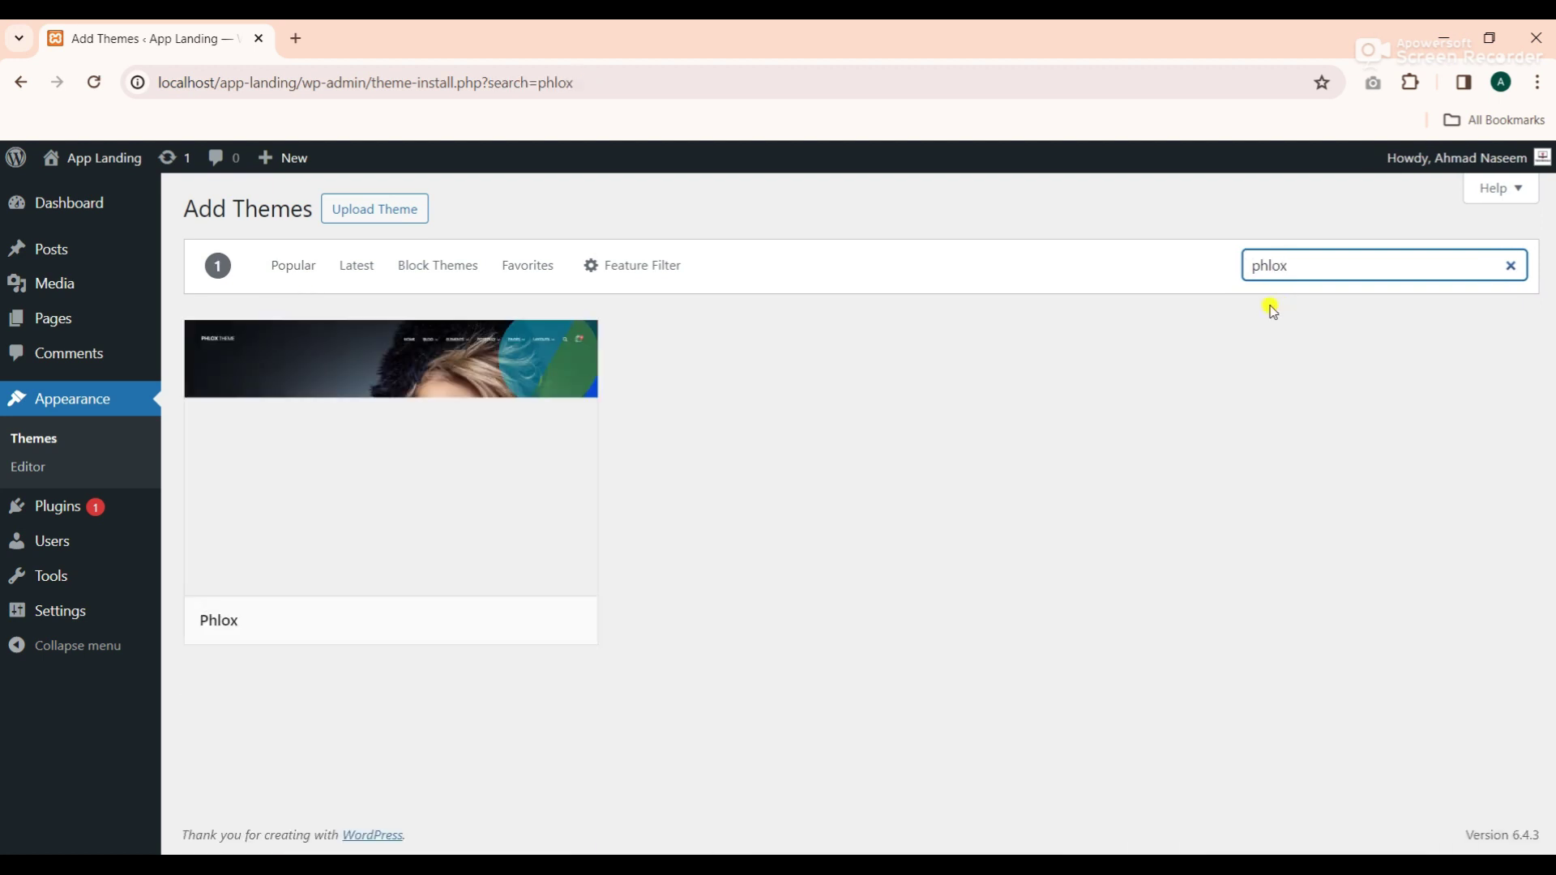
pyautogui.moveTo(227, 599)
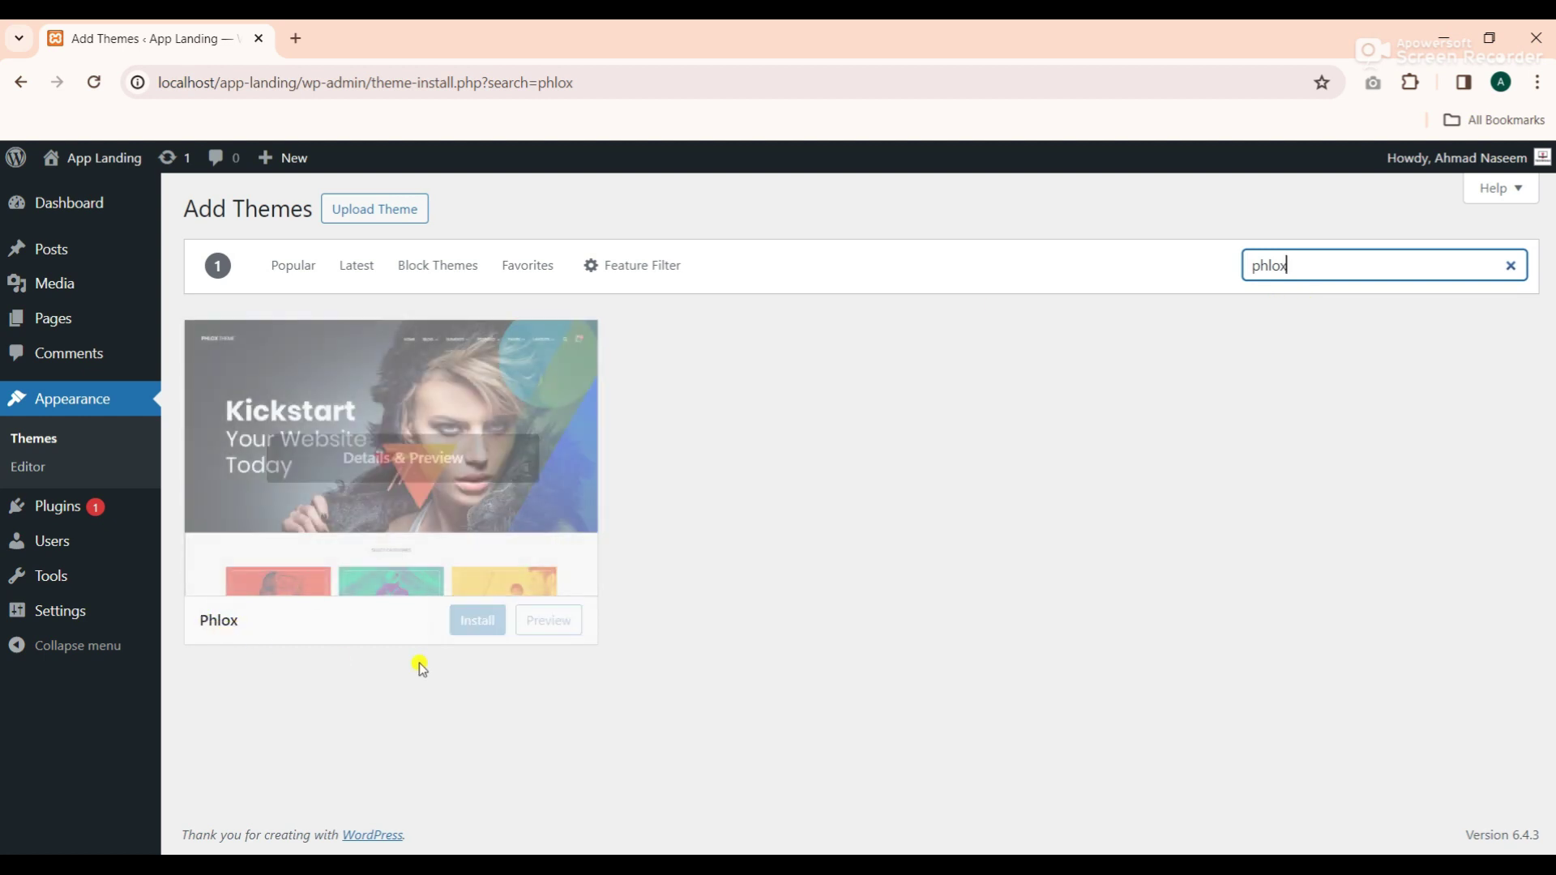
pyautogui.click(472, 622)
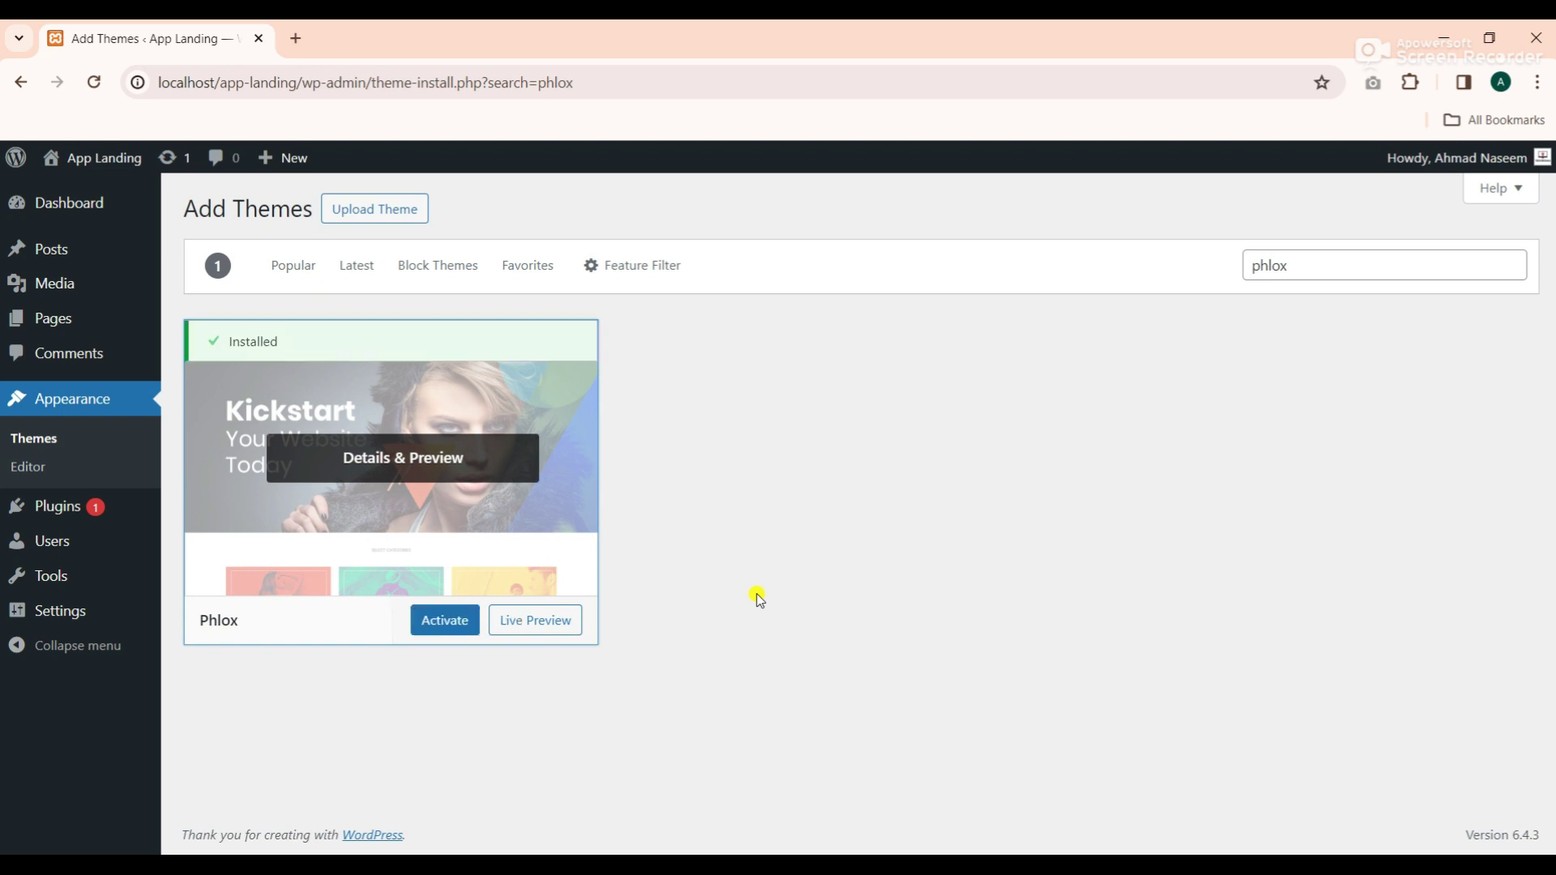
pyautogui.click(444, 629)
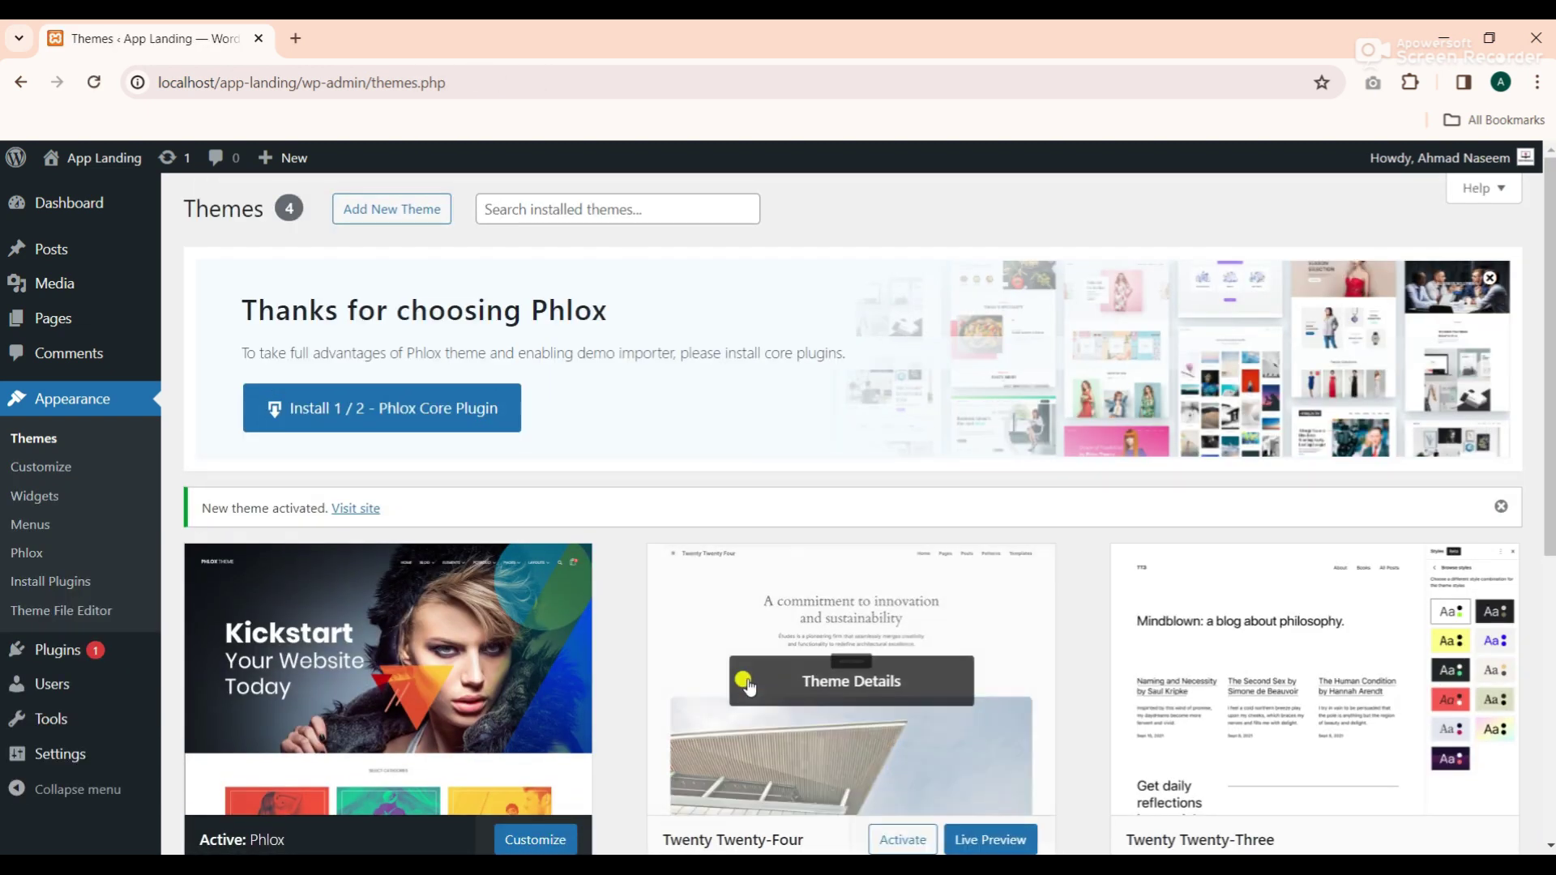
# Delete the inactive Twenty Twenty-Four theme from the installed themes and confirm the deletion
pyautogui.scroll(-5, 713, 680)
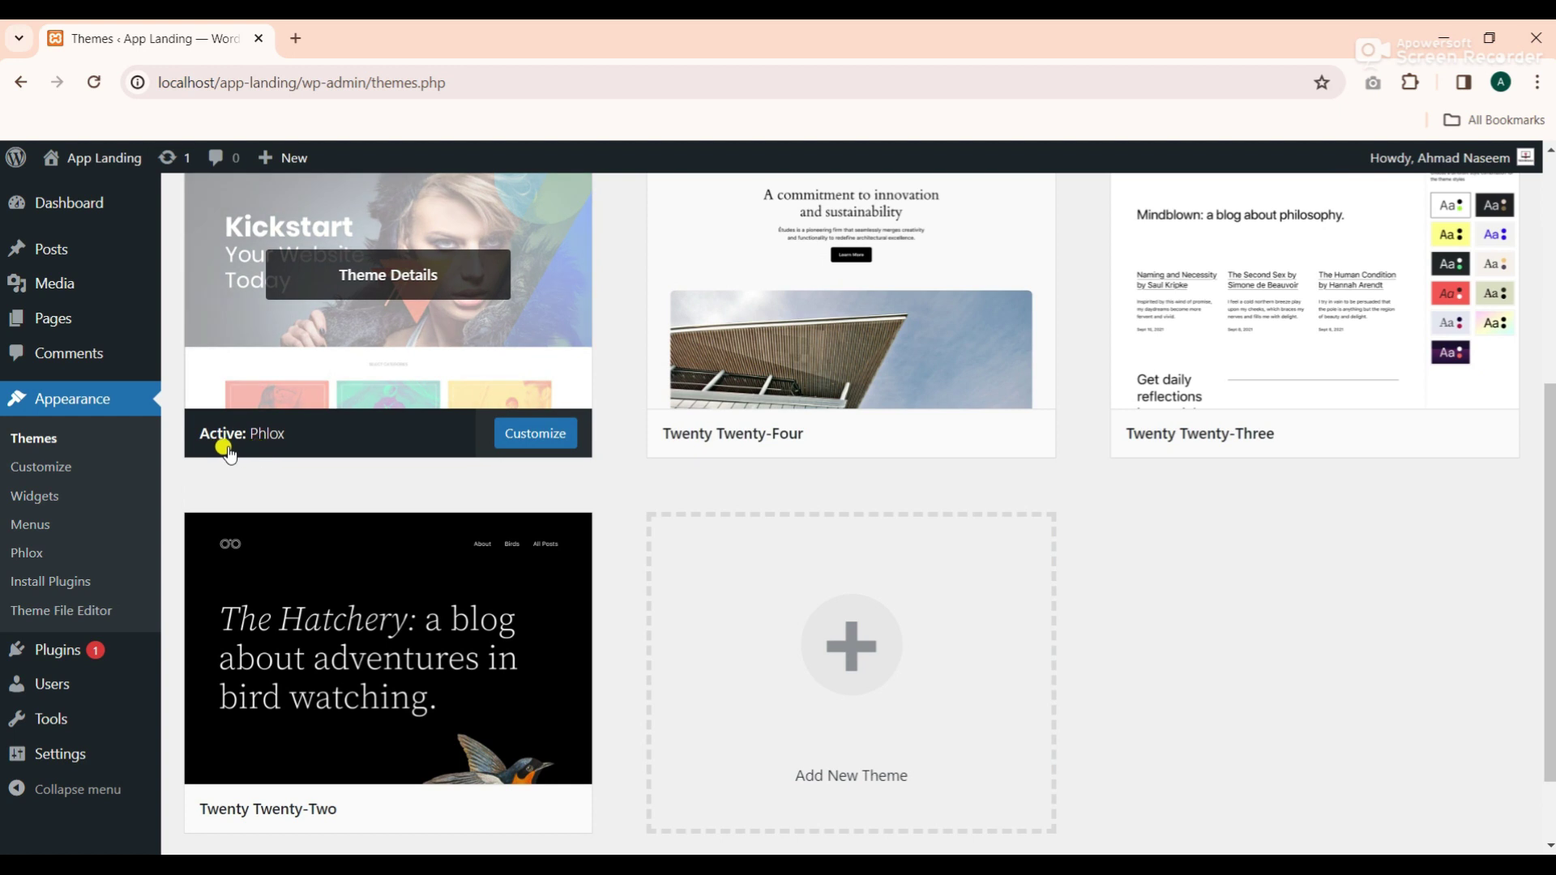
pyautogui.click(879, 388)
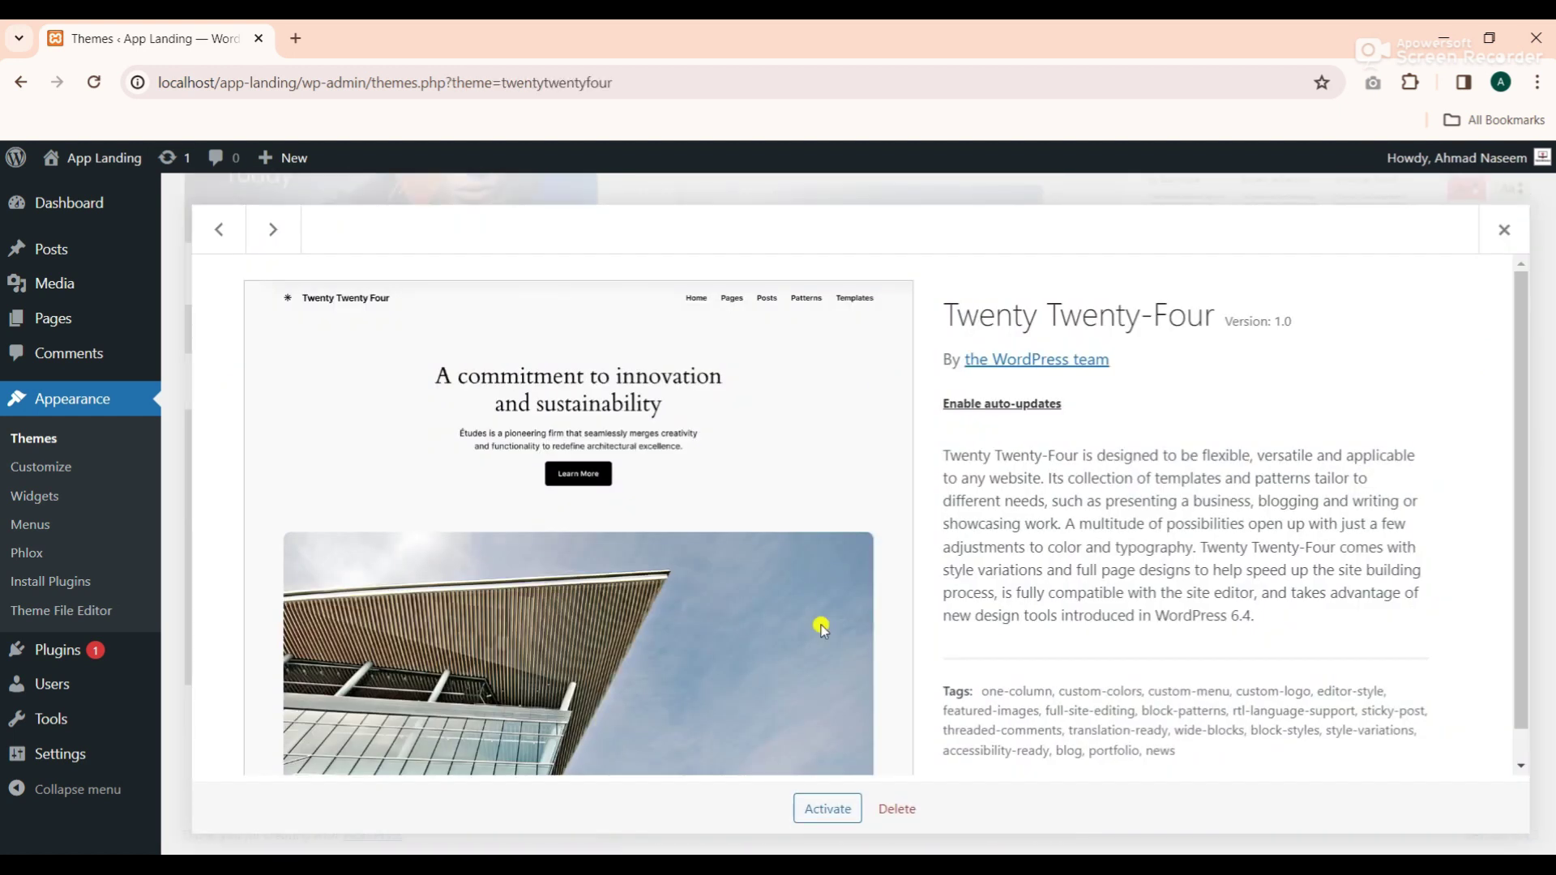
pyautogui.click(899, 807)
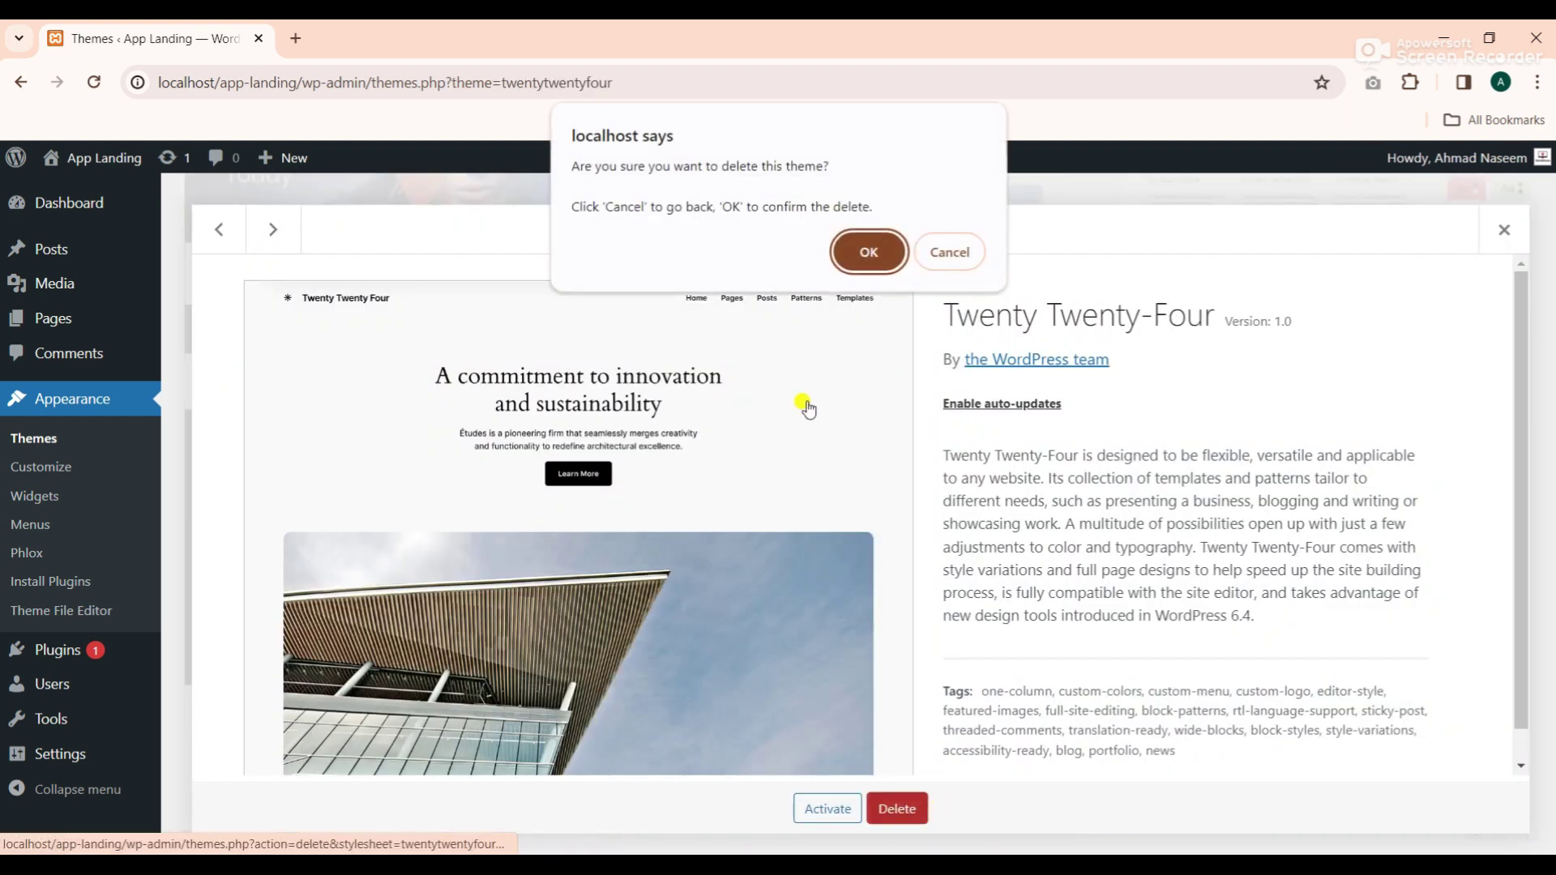
pyautogui.click(855, 251)
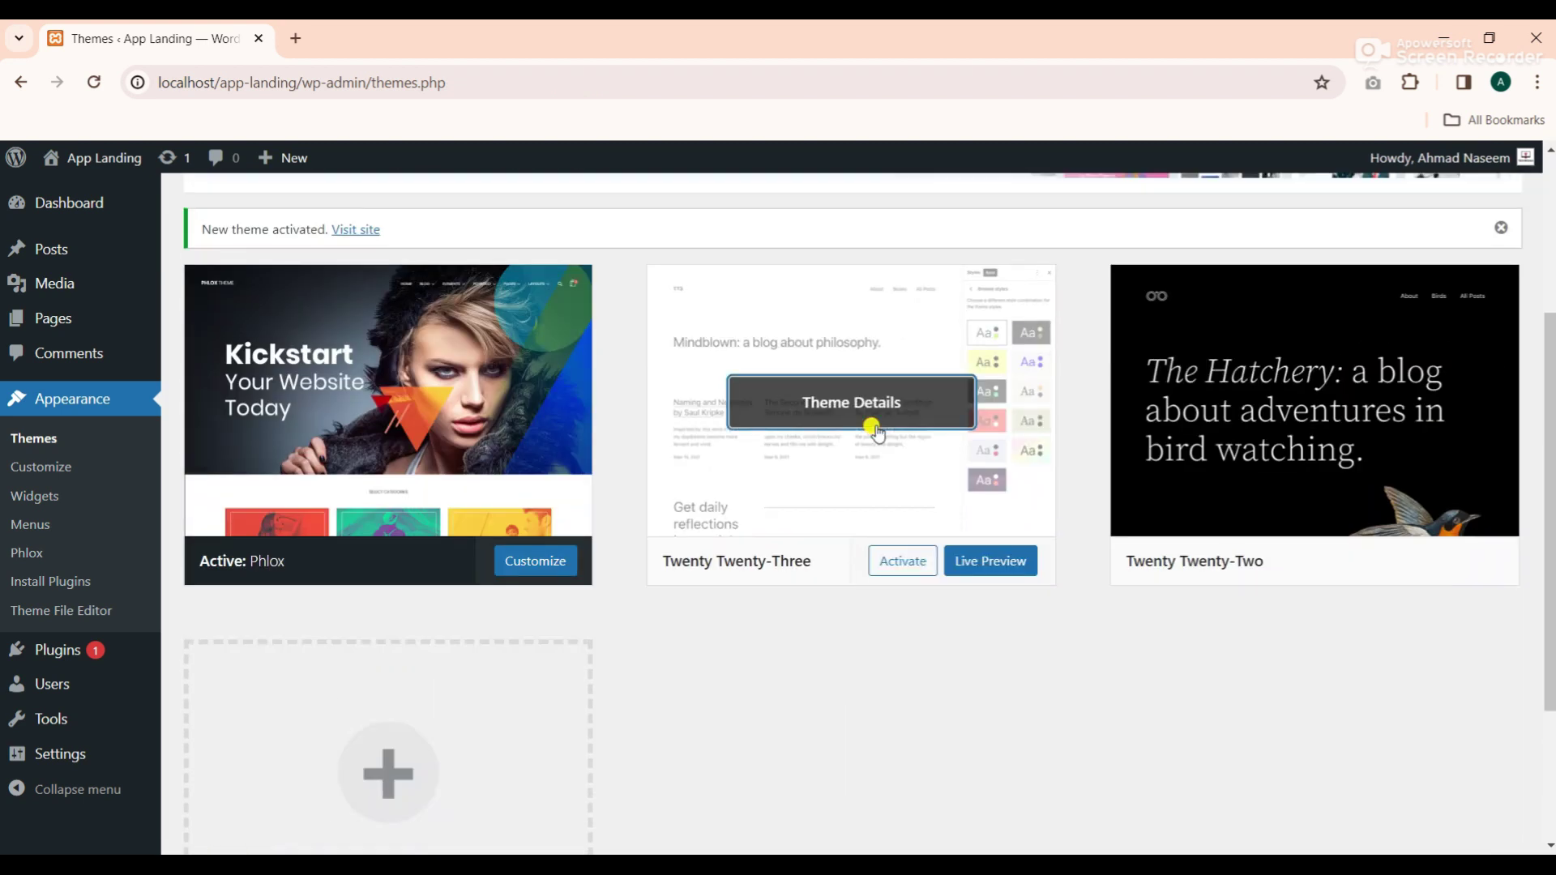
# Delete the inactive Twenty Twenty-Three theme from the installed themes and confirm the deletion
pyautogui.click(877, 429)
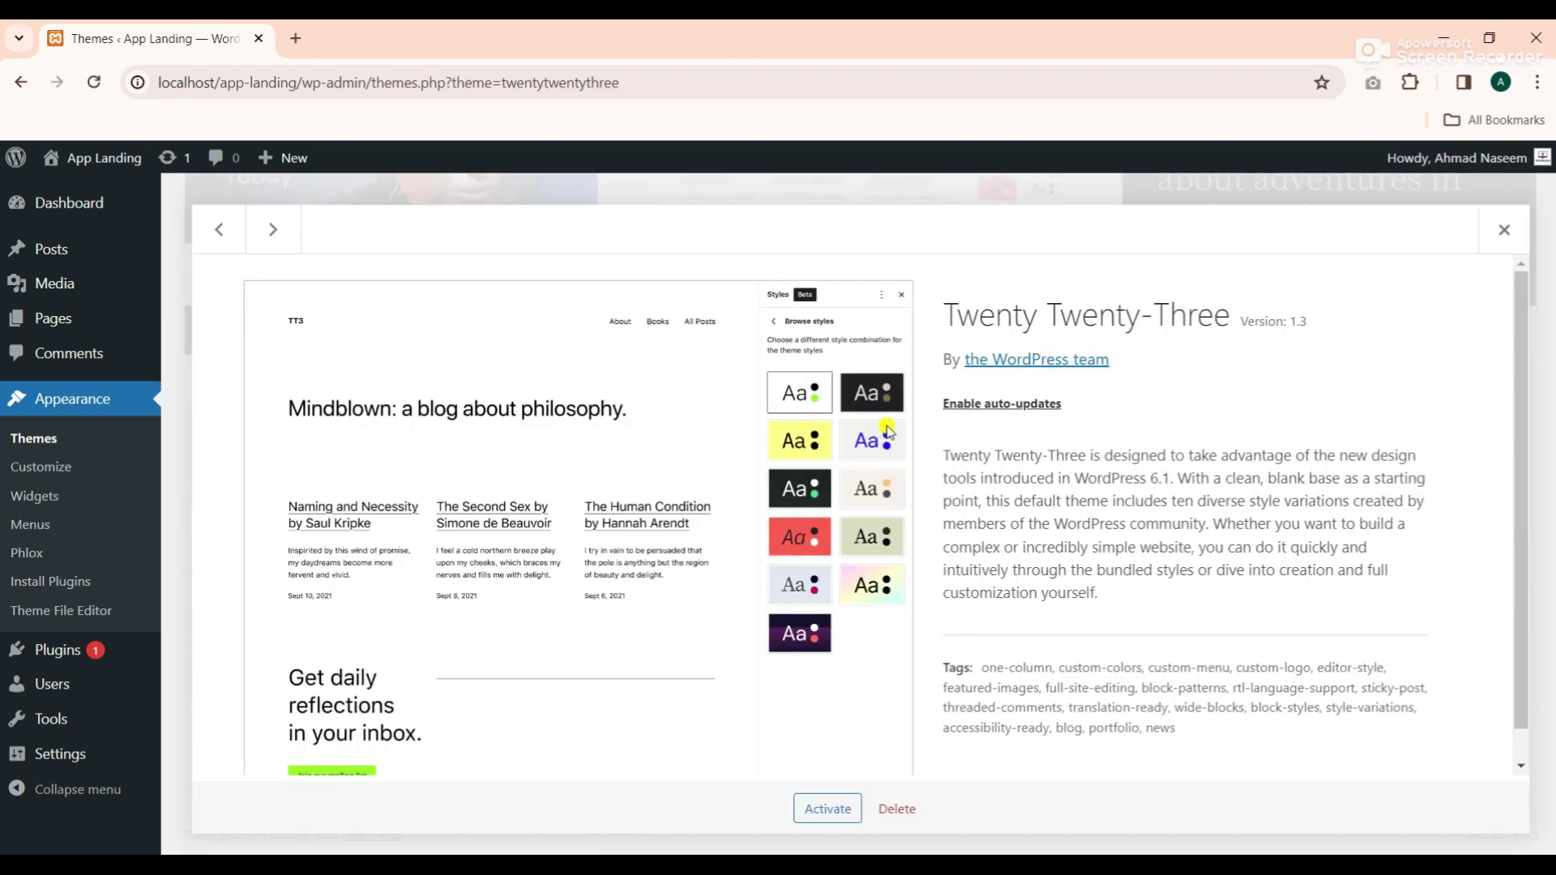
pyautogui.click(897, 809)
pyautogui.click(868, 250)
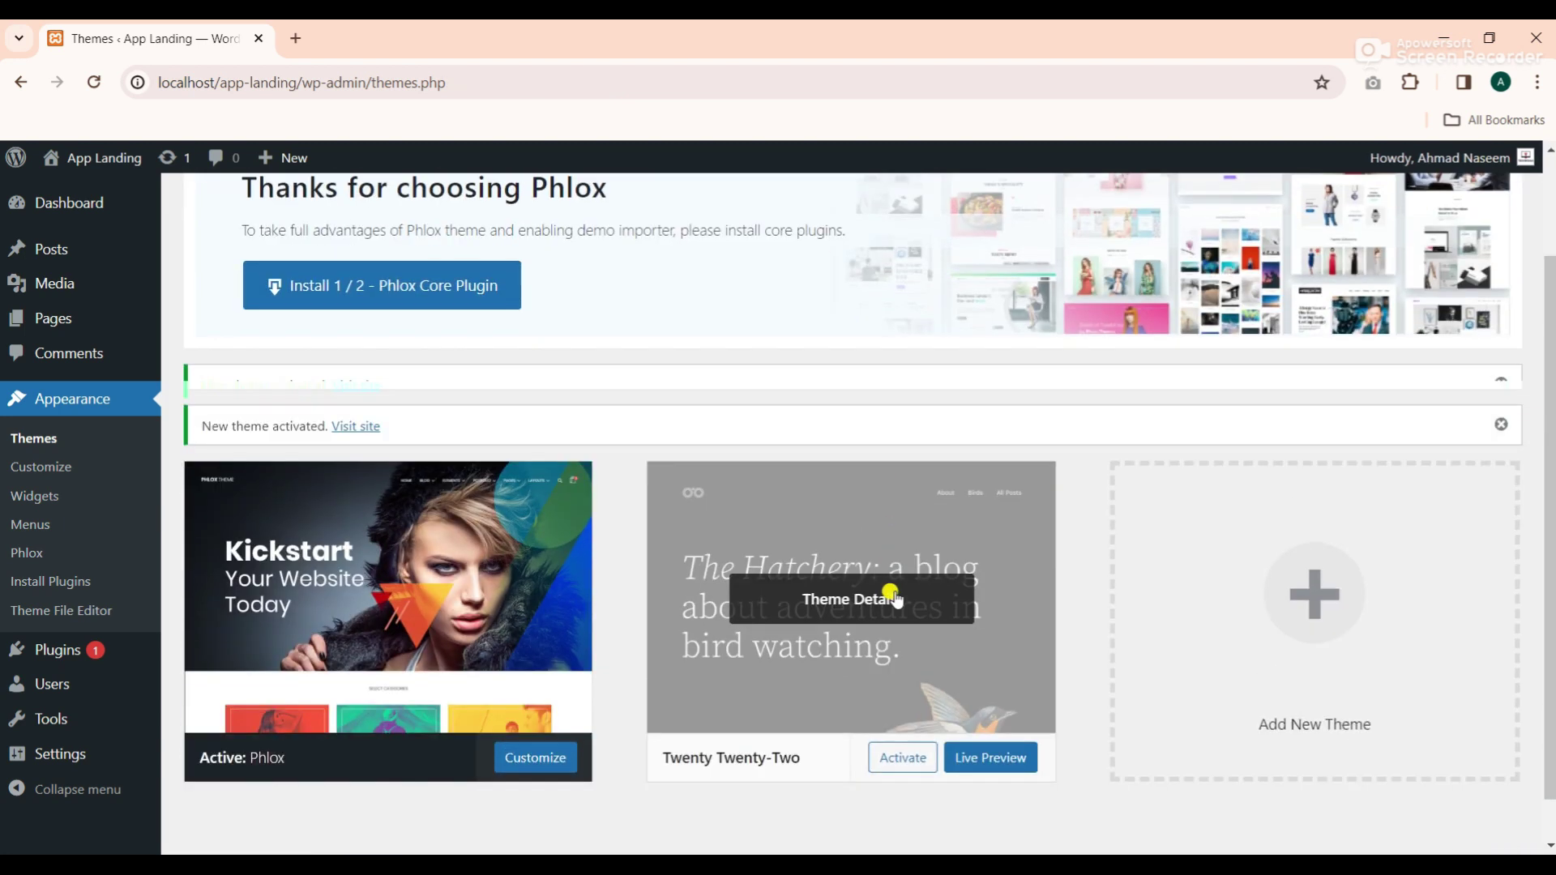
# Delete the inactive Twenty Twenty-Two theme from the installed themes and confirm the deletion
pyautogui.click(886, 598)
pyautogui.click(897, 809)
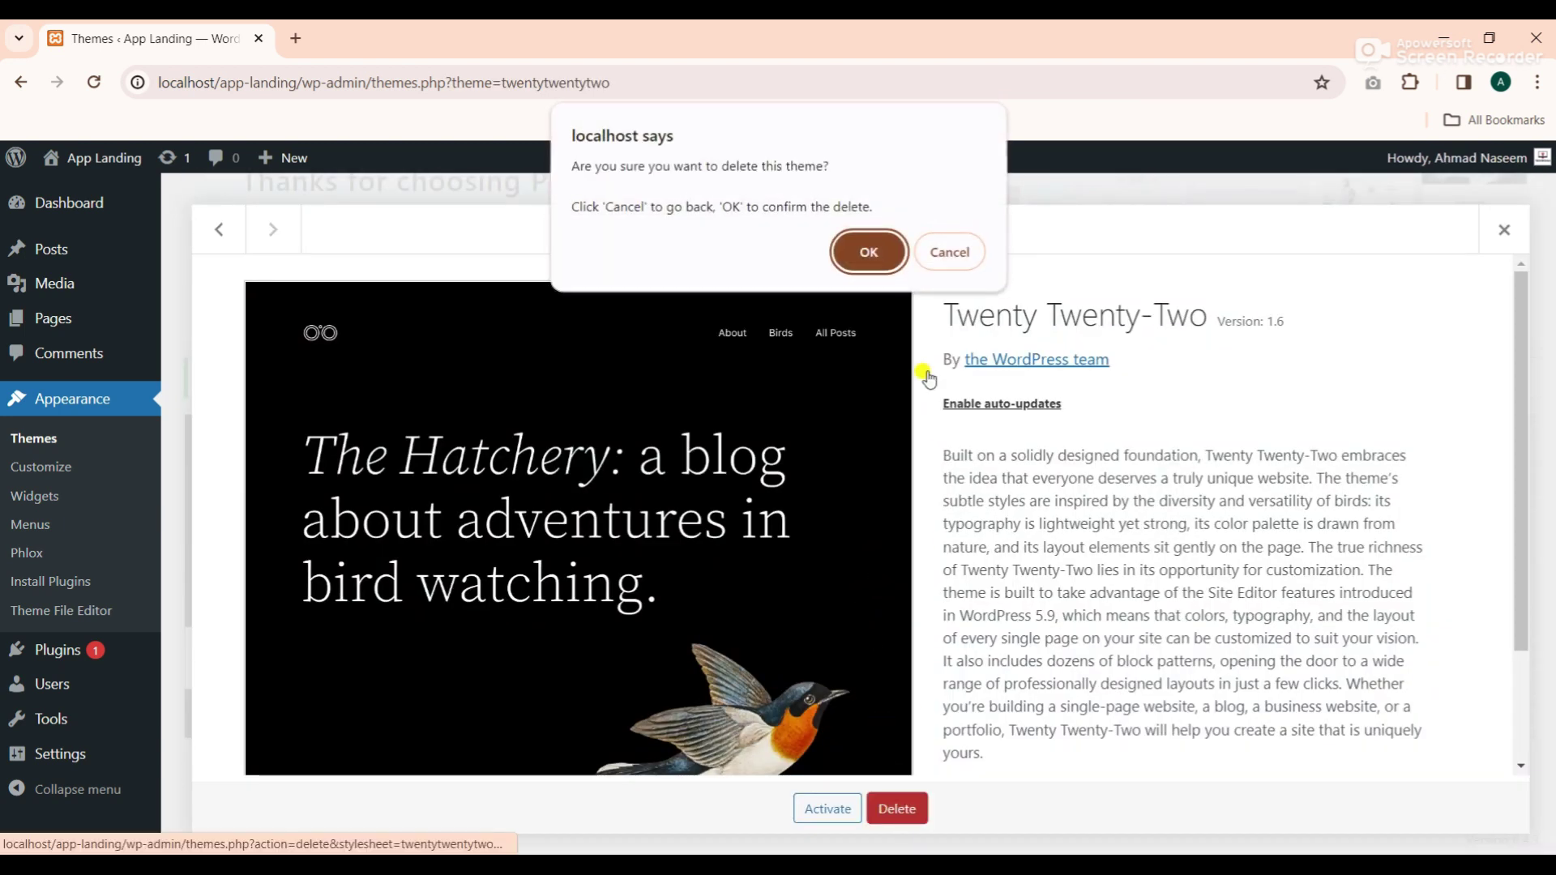
pyautogui.click(862, 250)
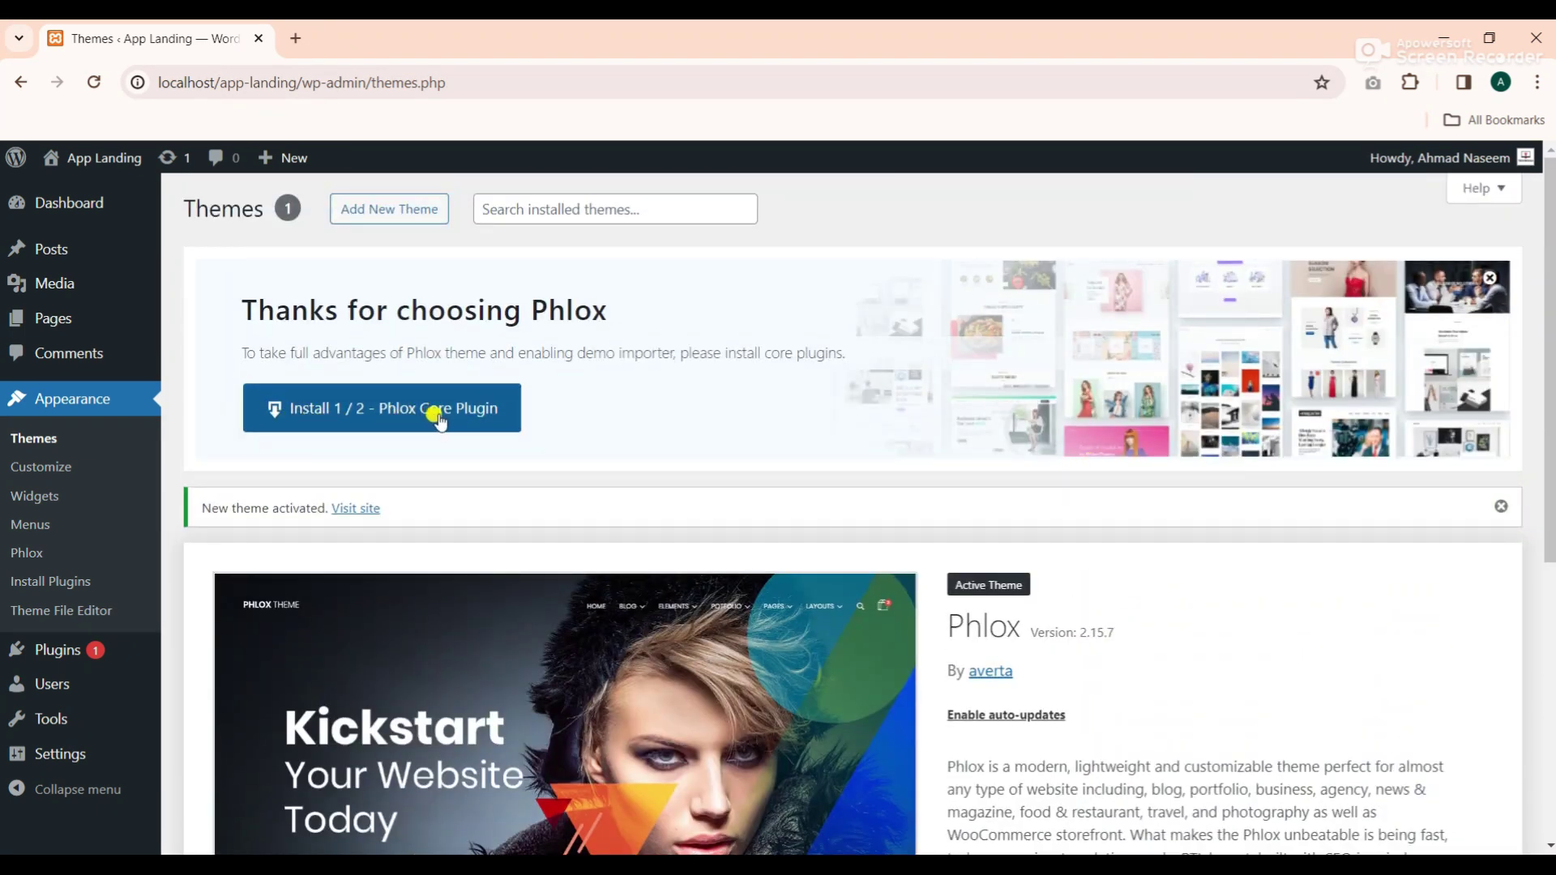
# Install the core plugins recommended by the Phlox theme, and open the list of installed plugins
pyautogui.click(304, 428)
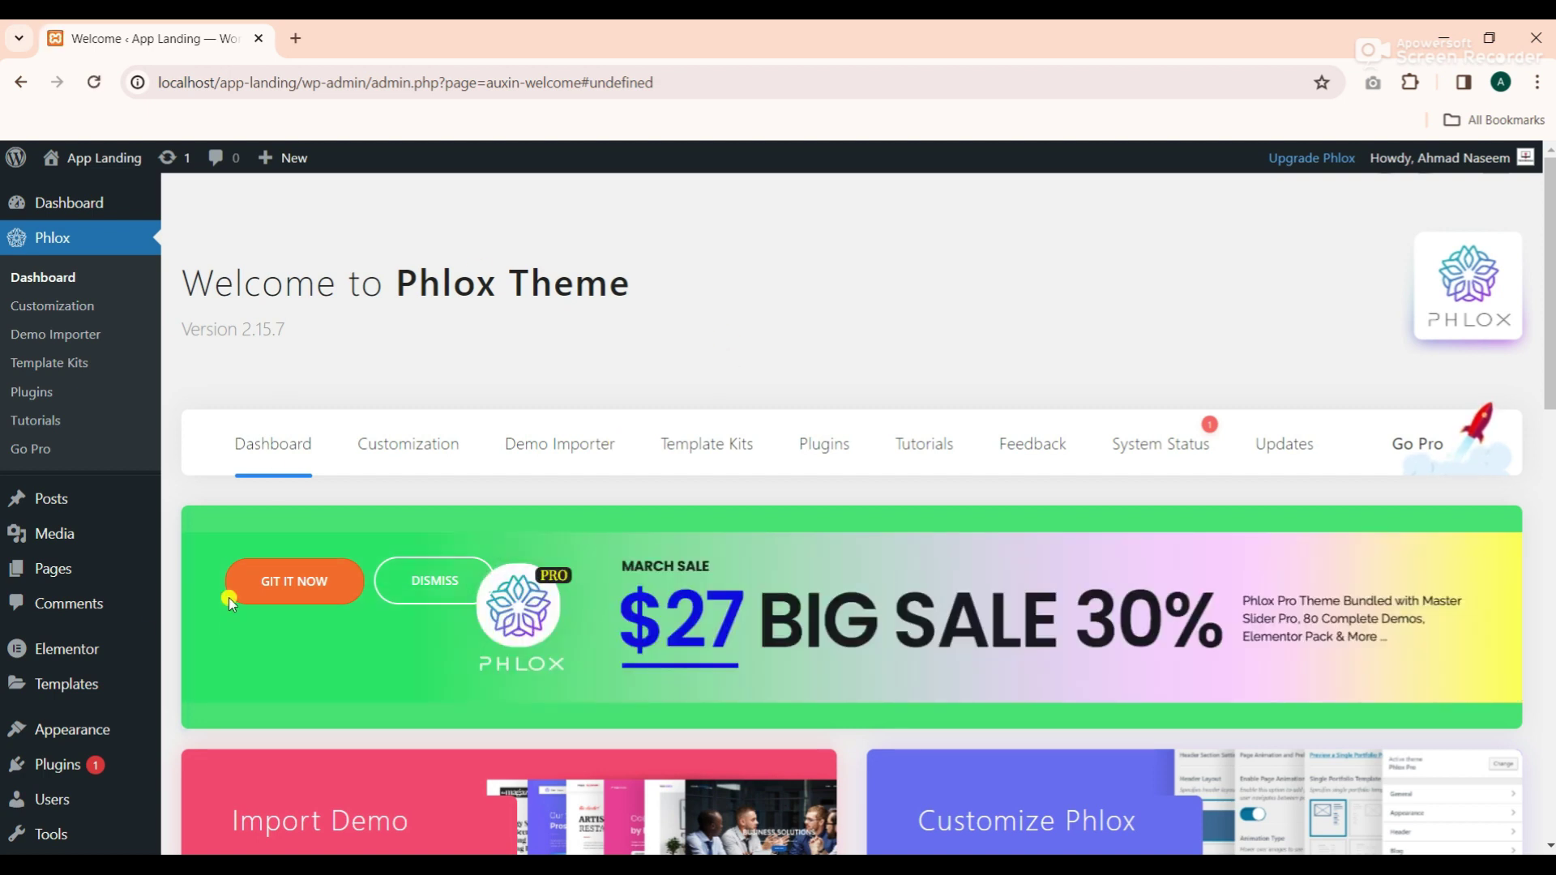
pyautogui.scroll(-1, 71, 685)
pyautogui.moveTo(40, 686)
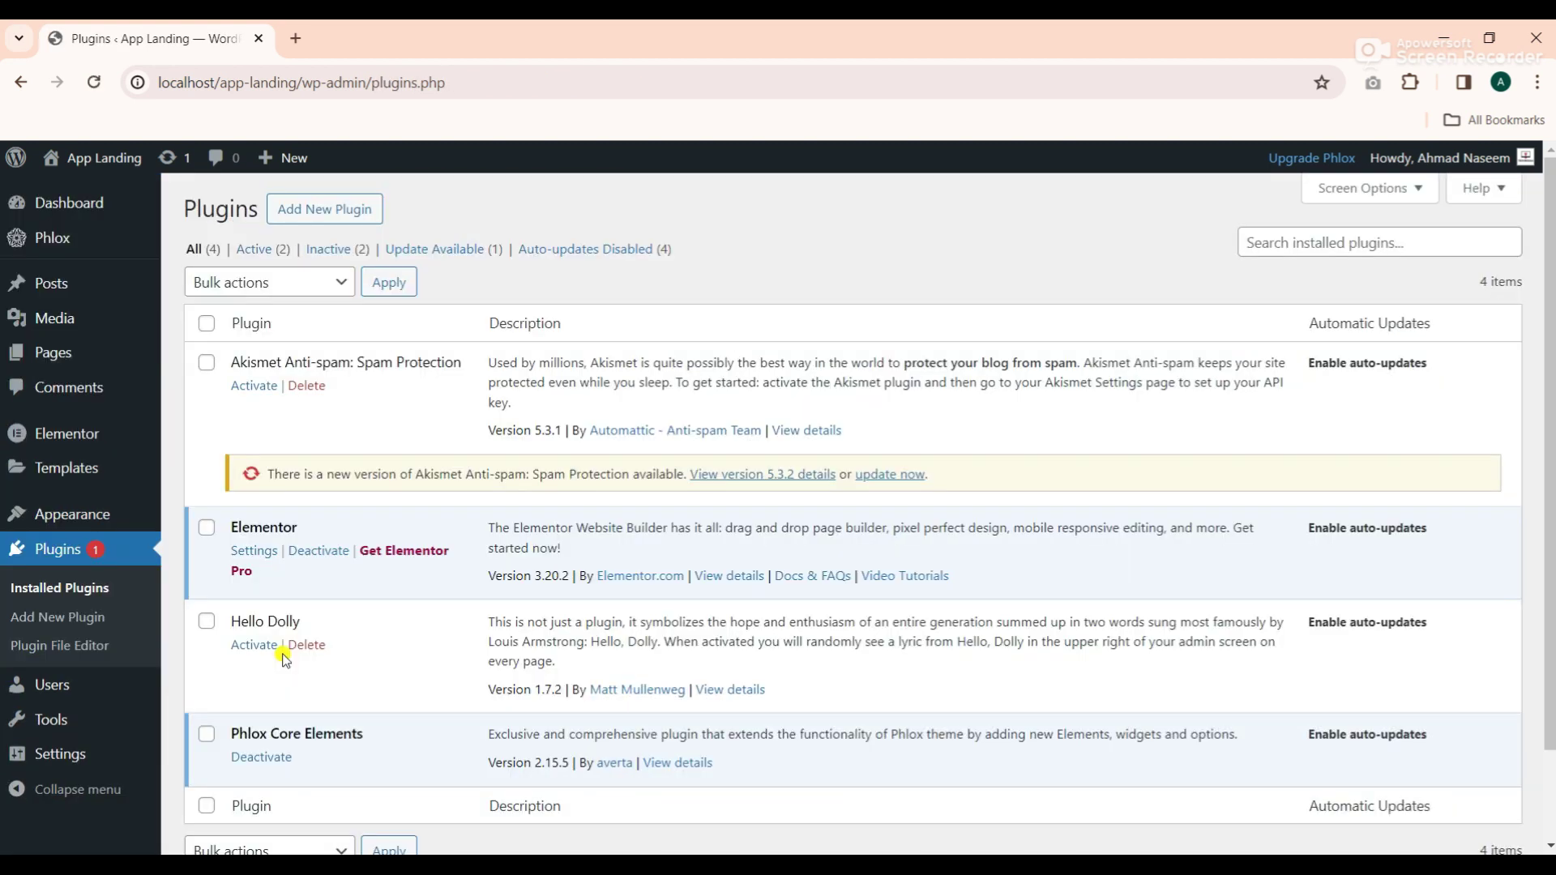
# Delete the inactive Akismet Anti-spam and Hello Dolly plugins, confirming each deletion
pyautogui.scroll(-1, 316, 397)
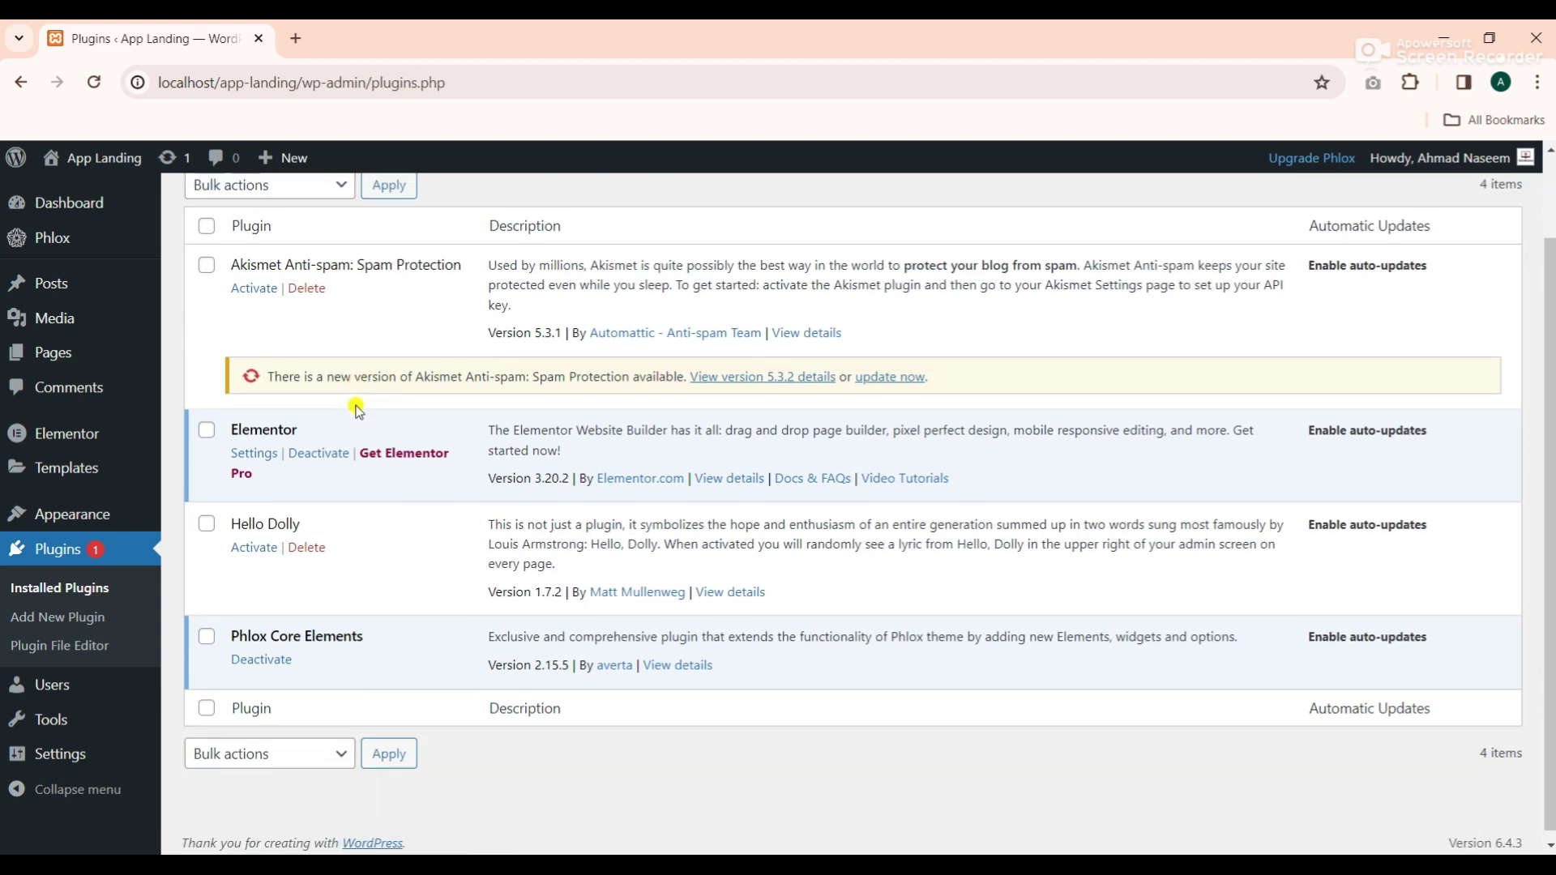
pyautogui.scroll(1, 358, 411)
pyautogui.click(308, 383)
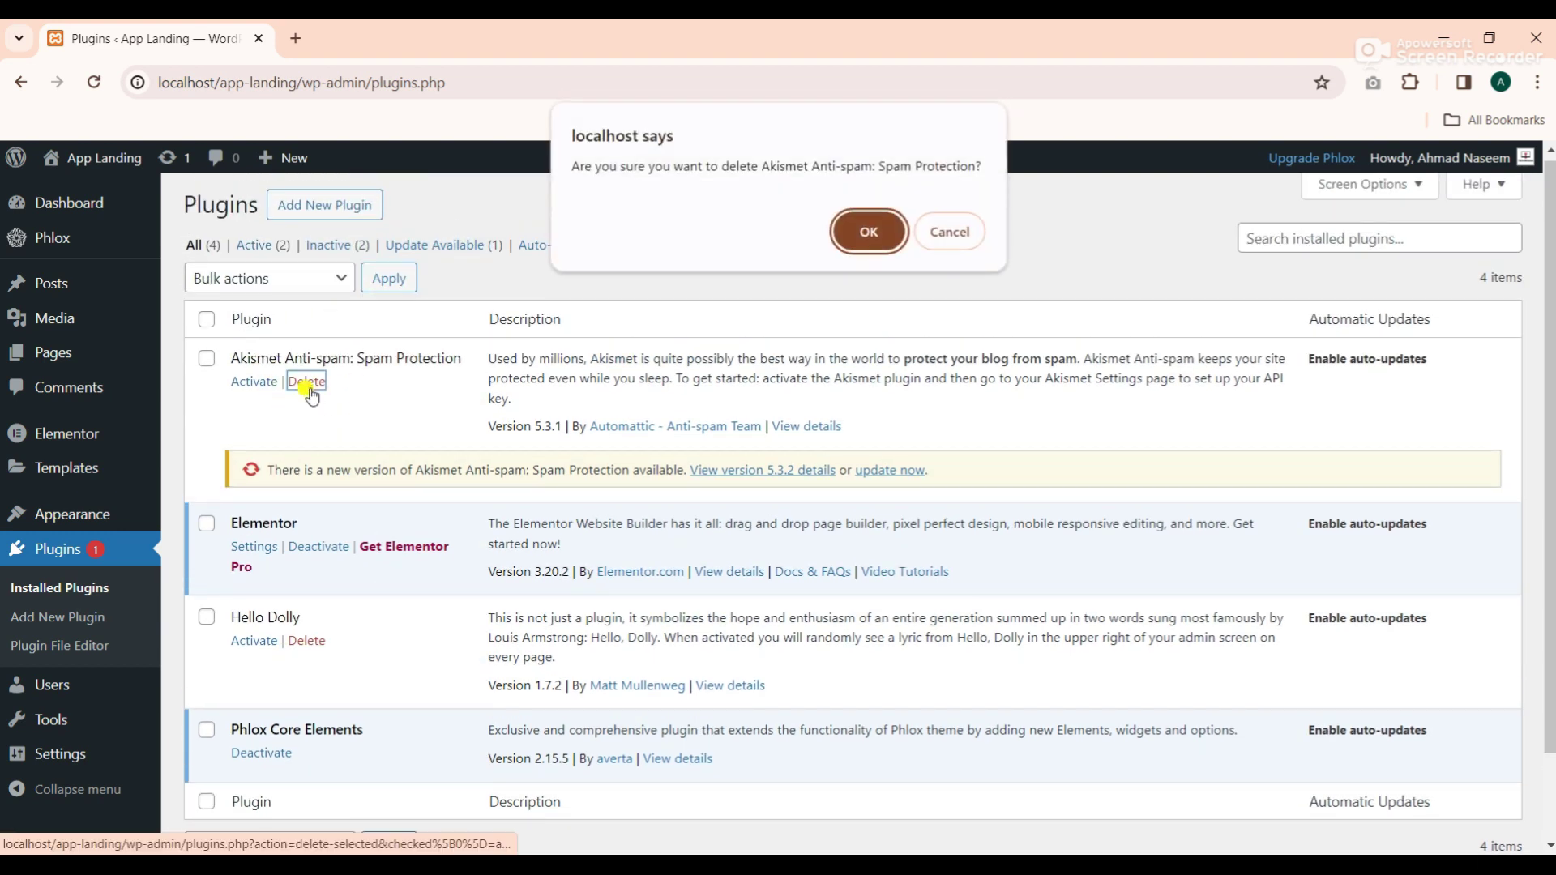
pyautogui.click(862, 228)
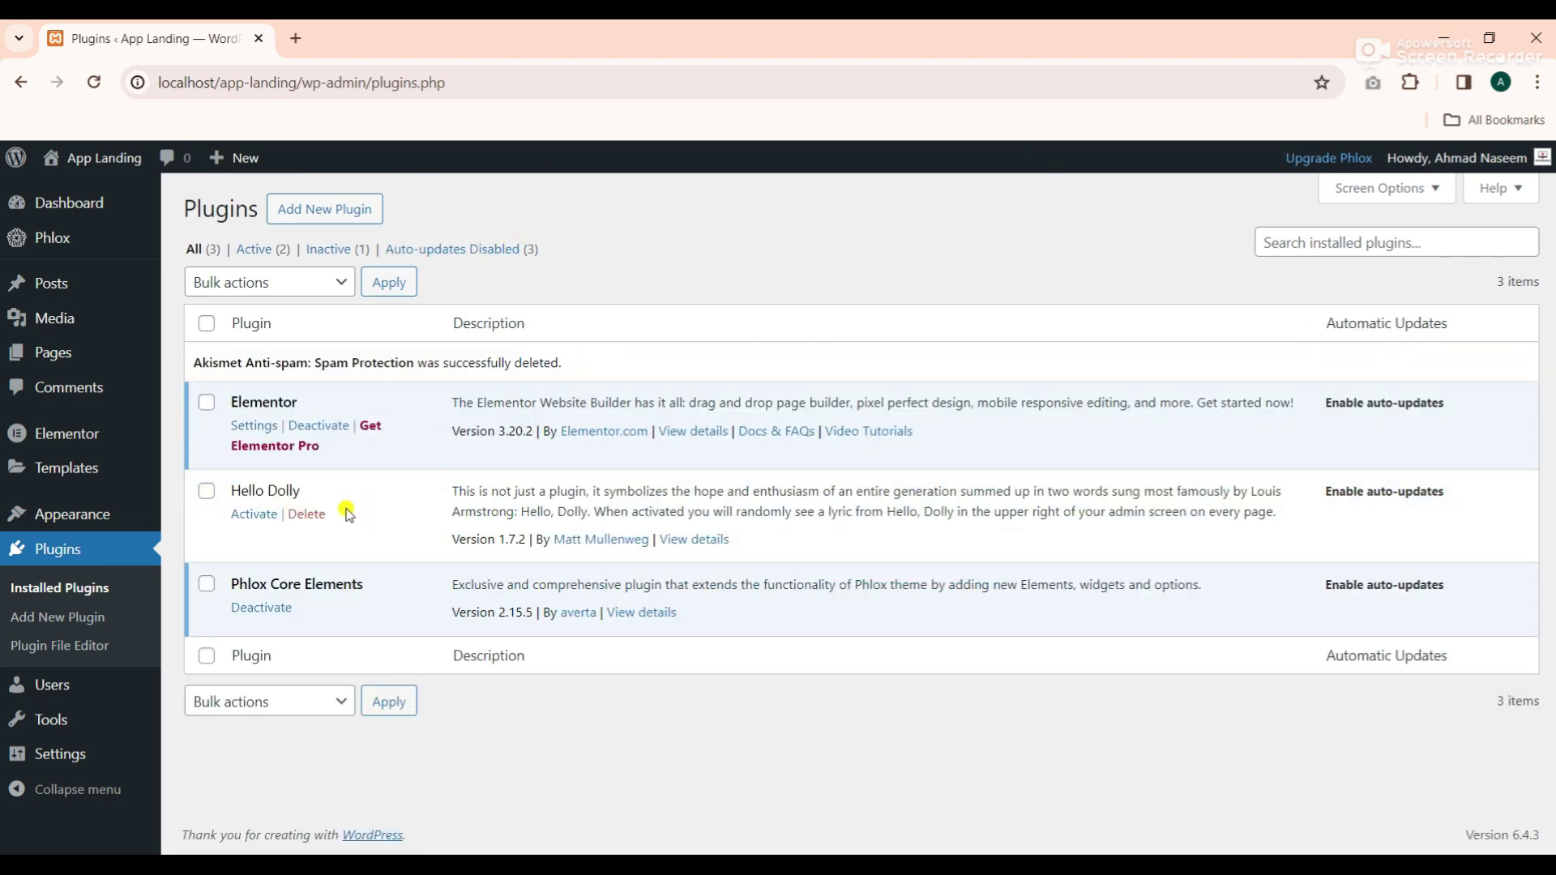
pyautogui.click(306, 516)
pyautogui.click(852, 219)
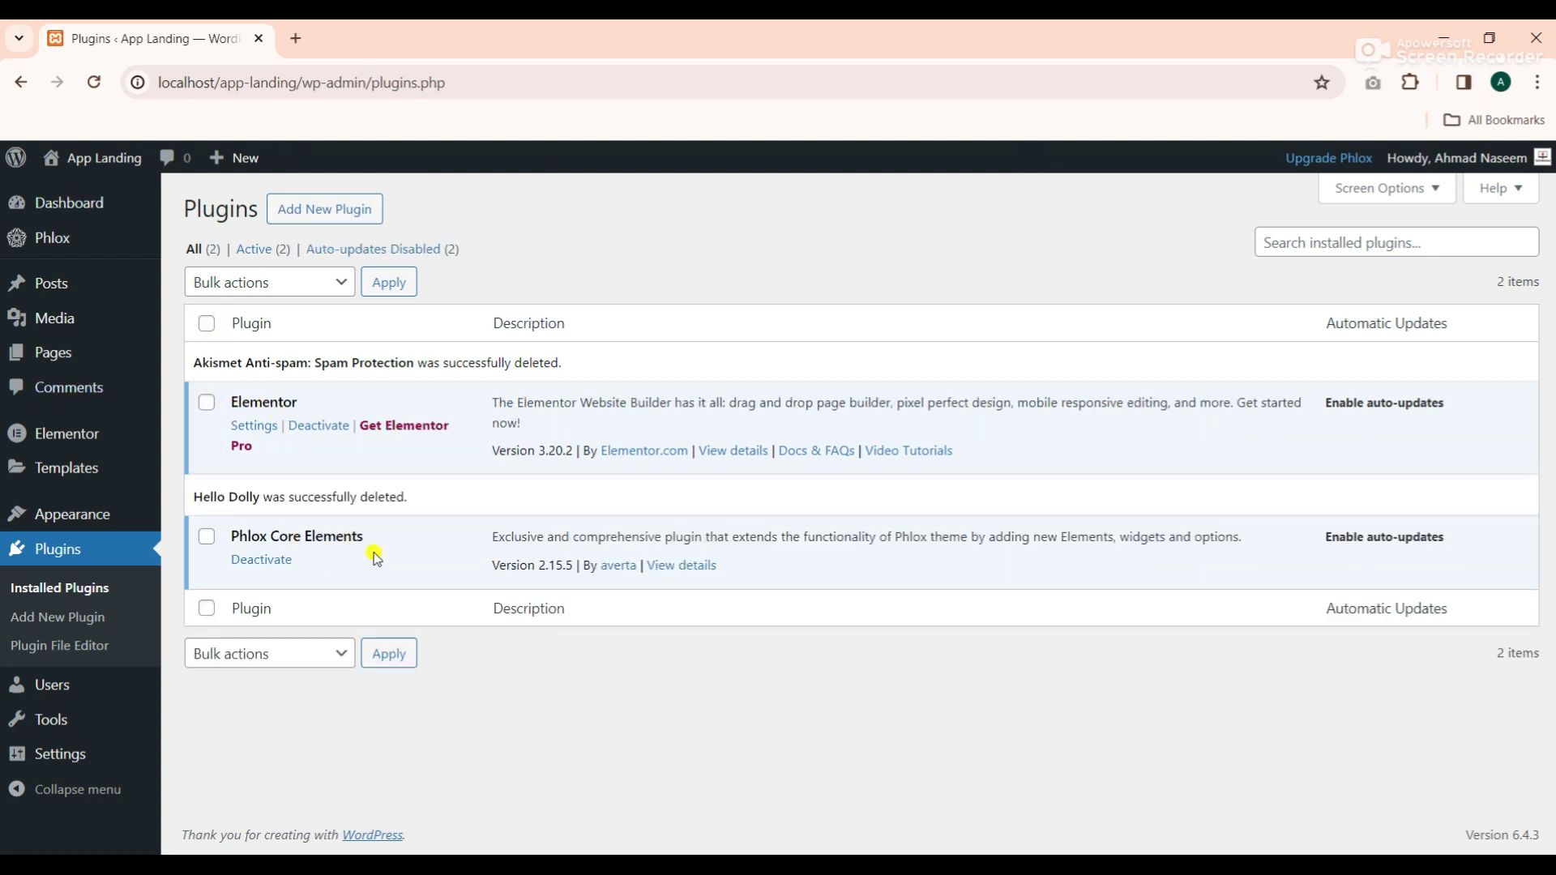
# Switch to the App Landing notes in Notepad and copy the plugin name "Depicter"
pyautogui.hotkey('alt', 'Tab')
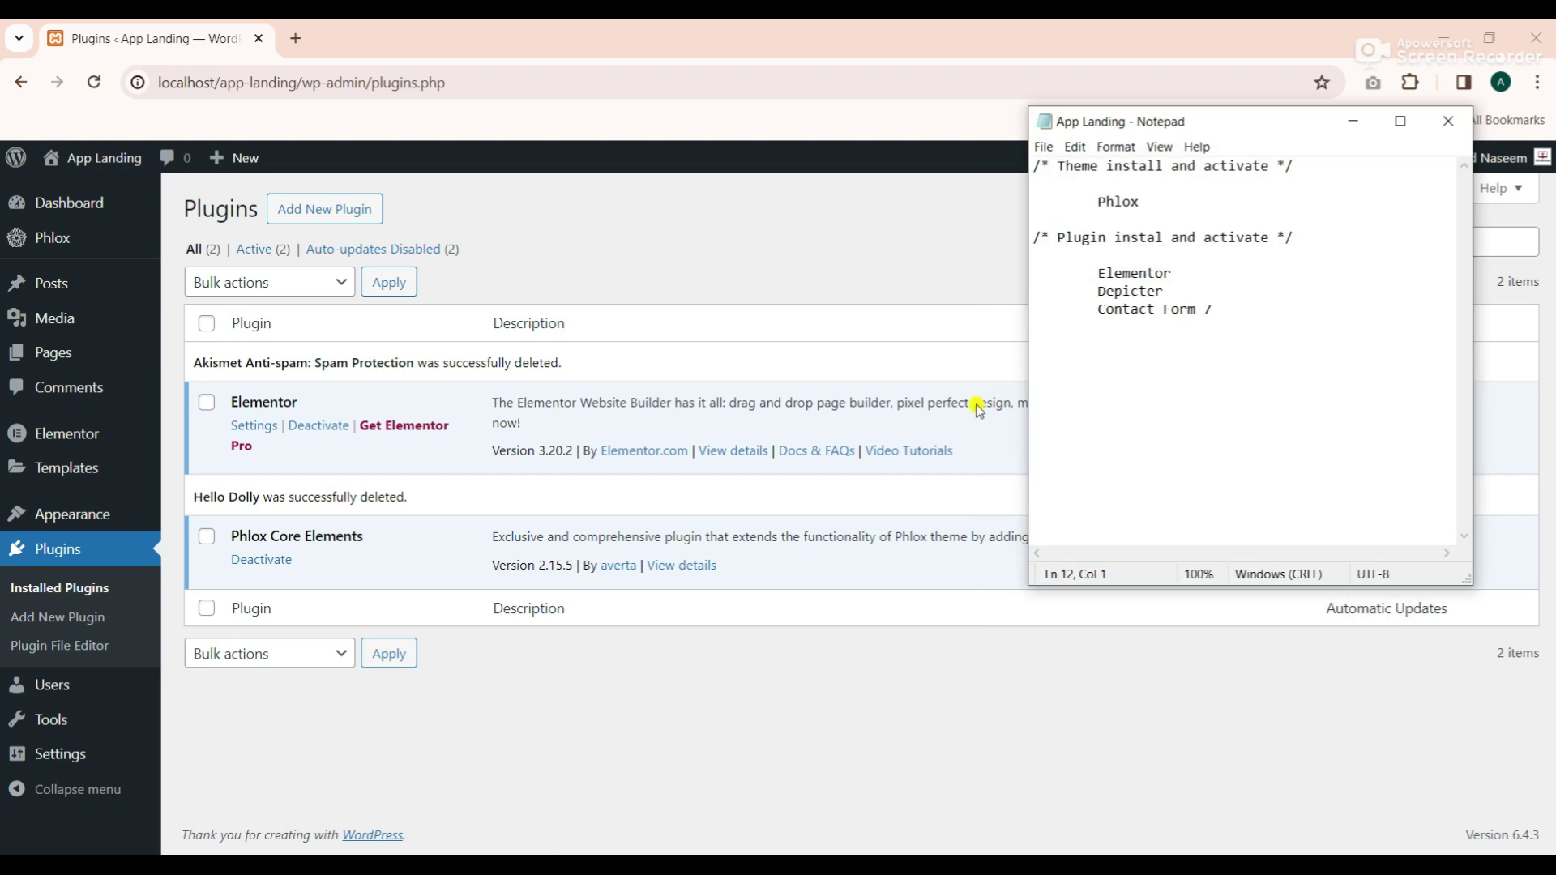
pyautogui.moveTo(1167, 292); pyautogui.dragTo(1094, 292)
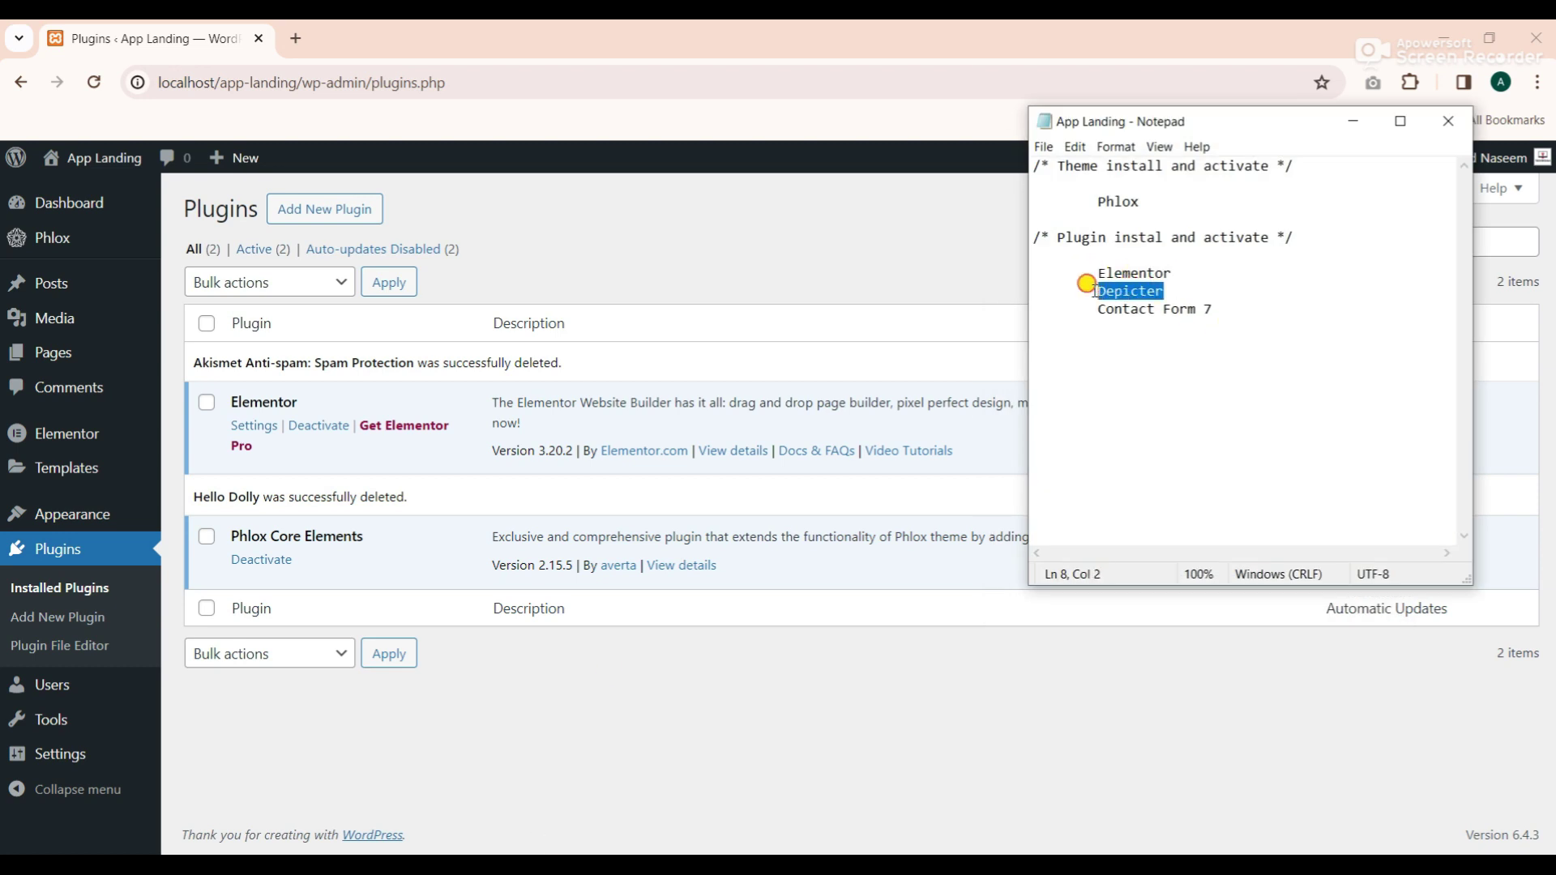
pyautogui.rightClick(1098, 283)
pyautogui.click(1132, 347)
# Search the available new plugins for "Depicter" and install the Depicter Slider plugin
pyautogui.click(334, 235)
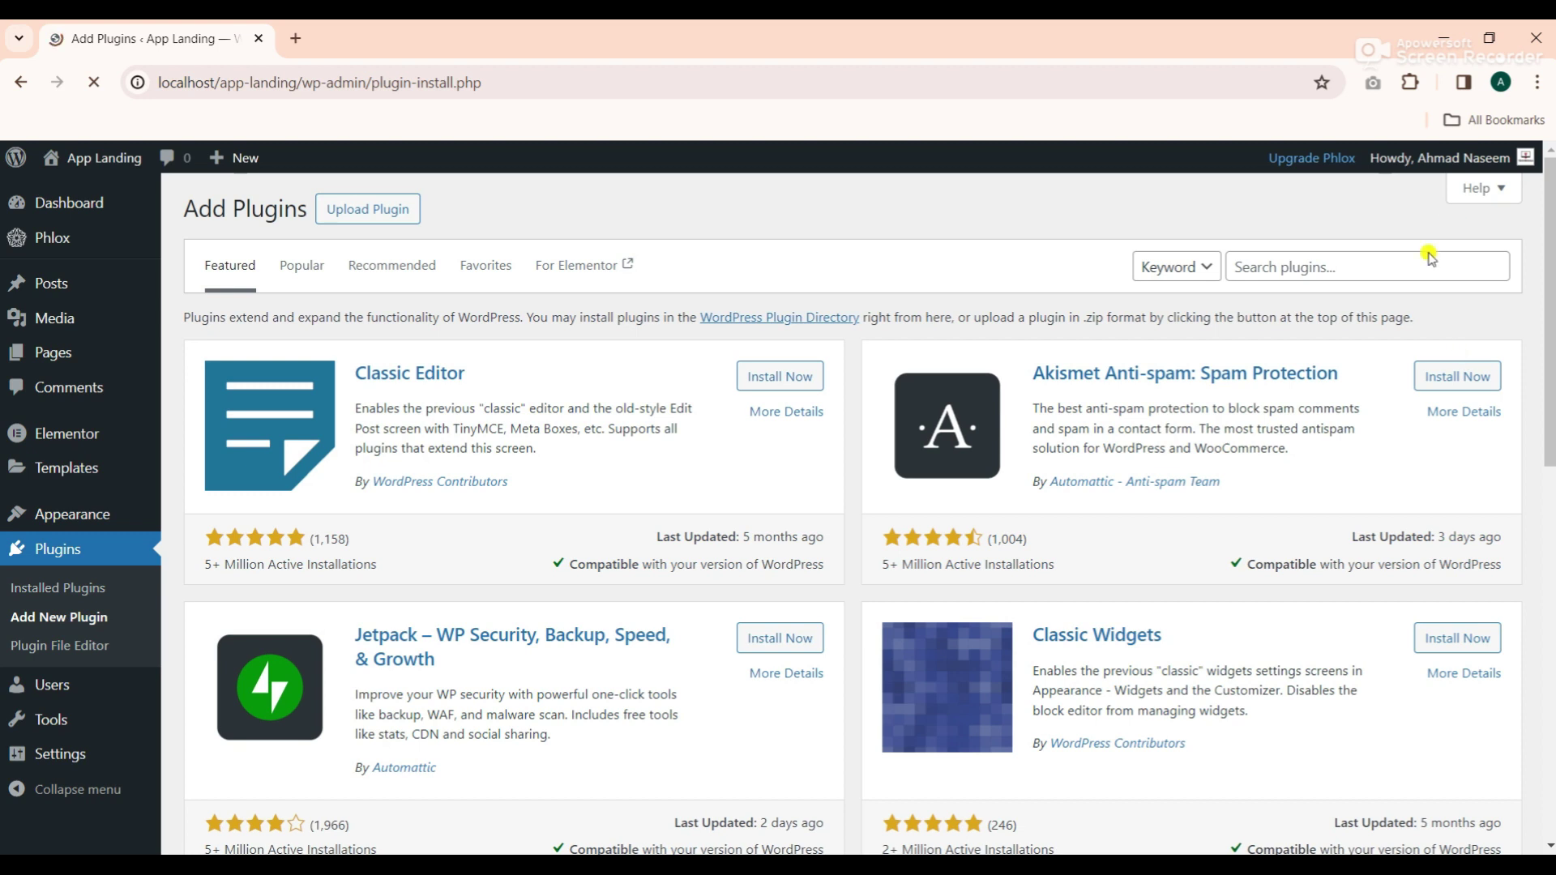
pyautogui.click(1336, 265)
pyautogui.rightClick(1344, 267)
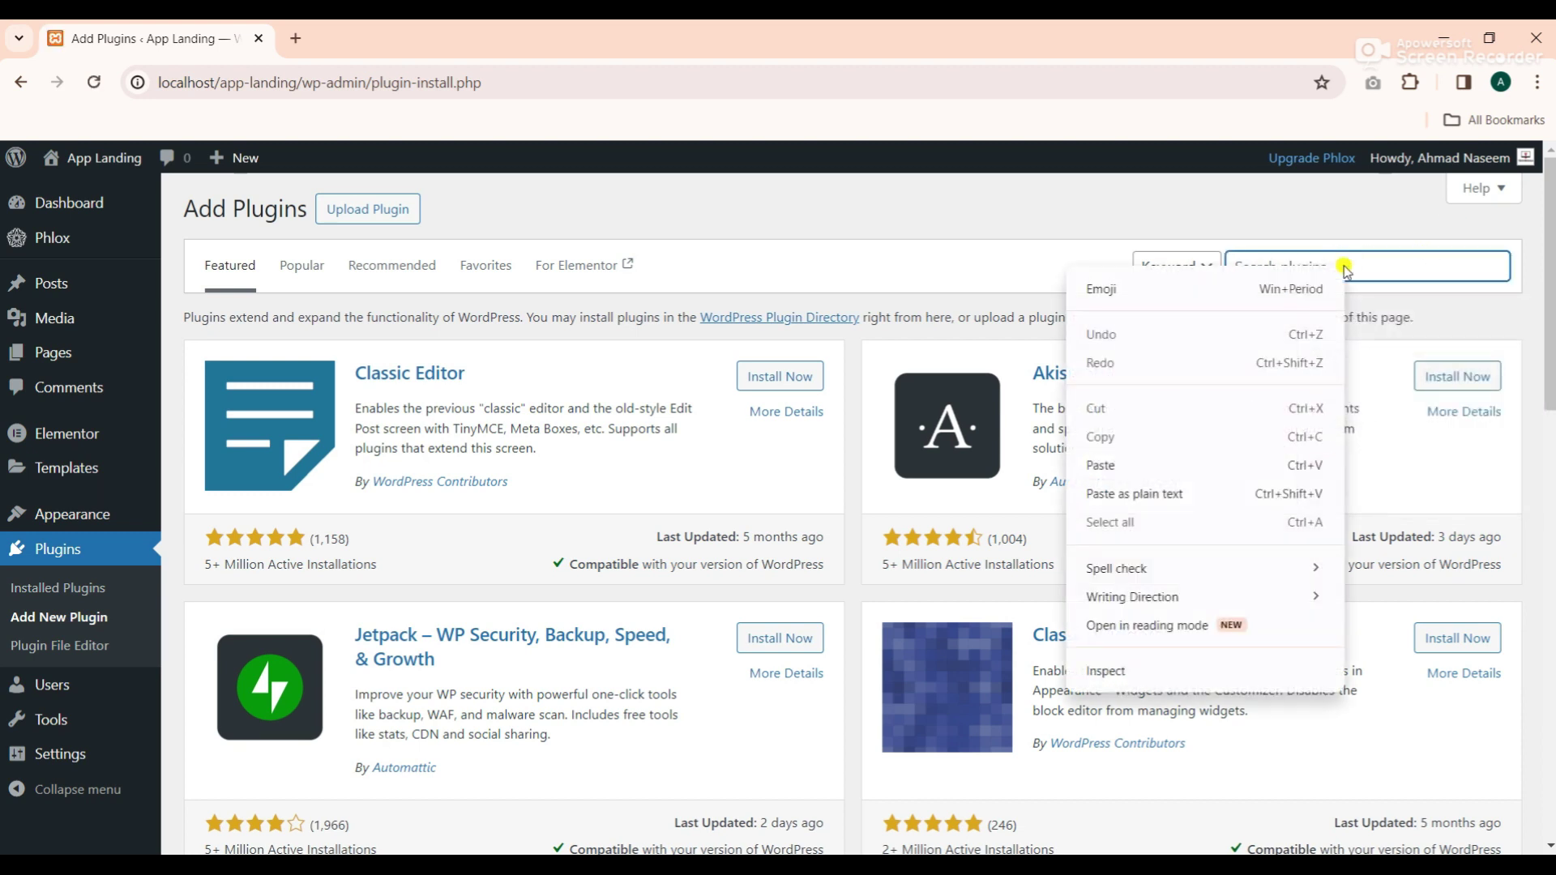
pyautogui.click(1116, 466)
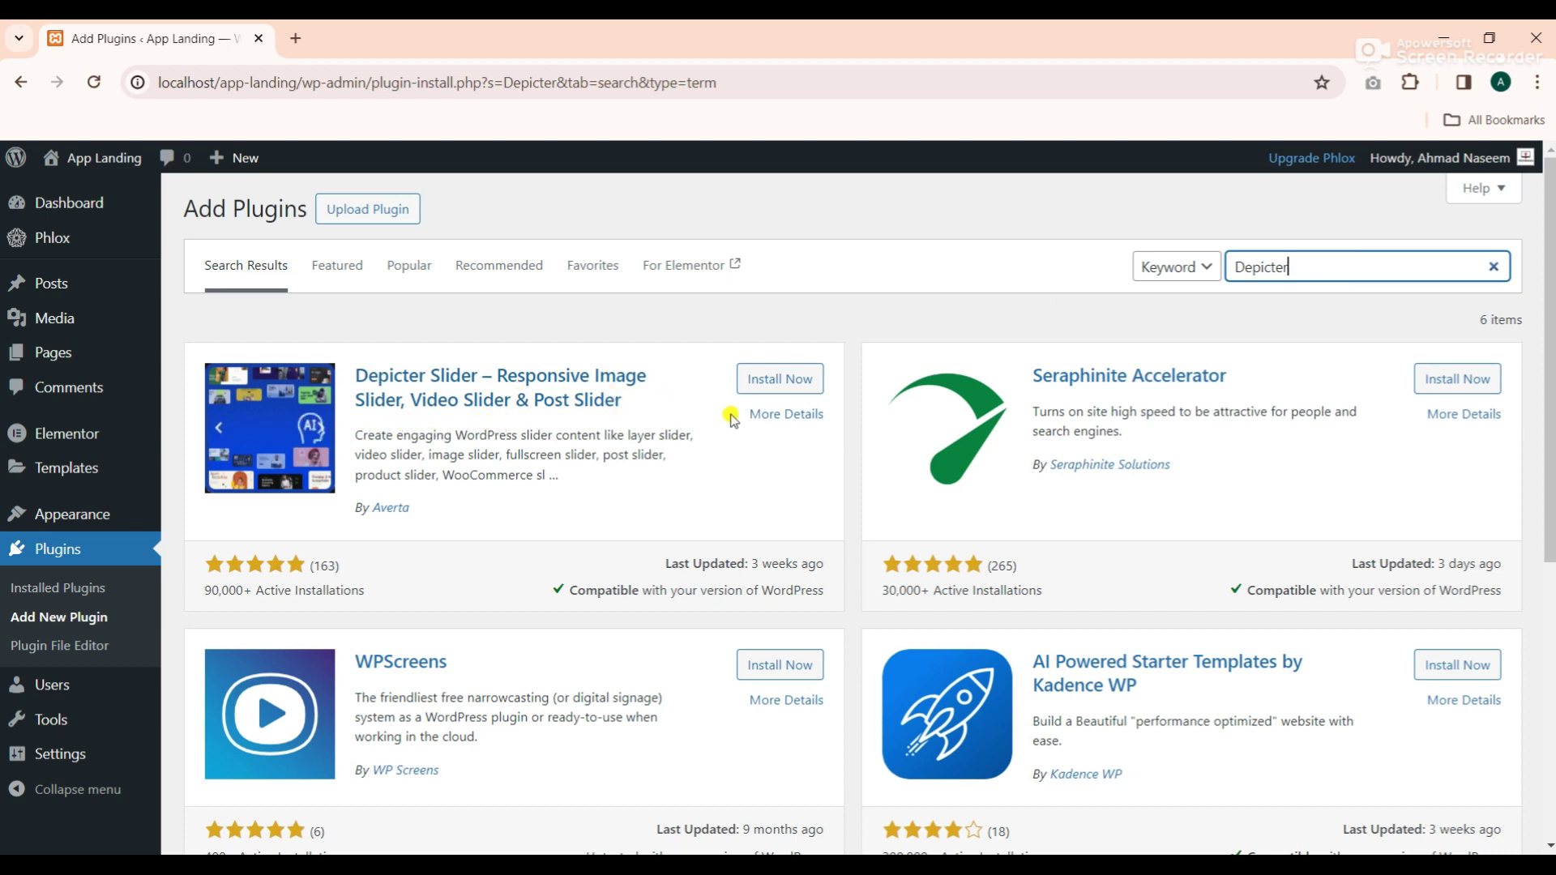
pyautogui.click(777, 393)
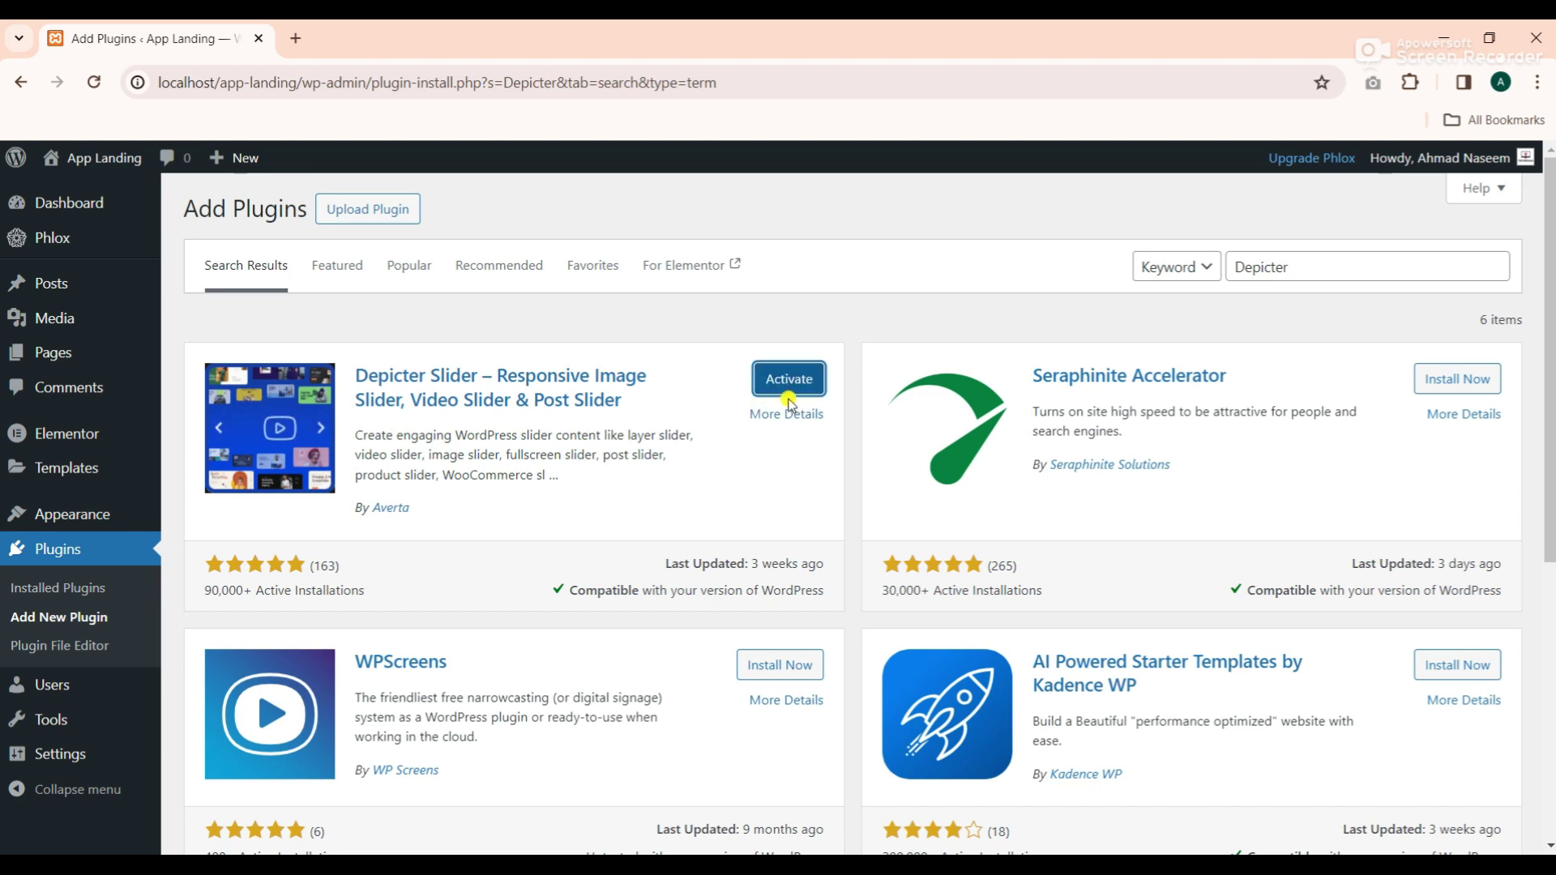
# Copy the plugin name "Contact Form 7" from the App Landing notes in Notepad and minimize the notes
pyautogui.hotkey('alt', 'Tab')
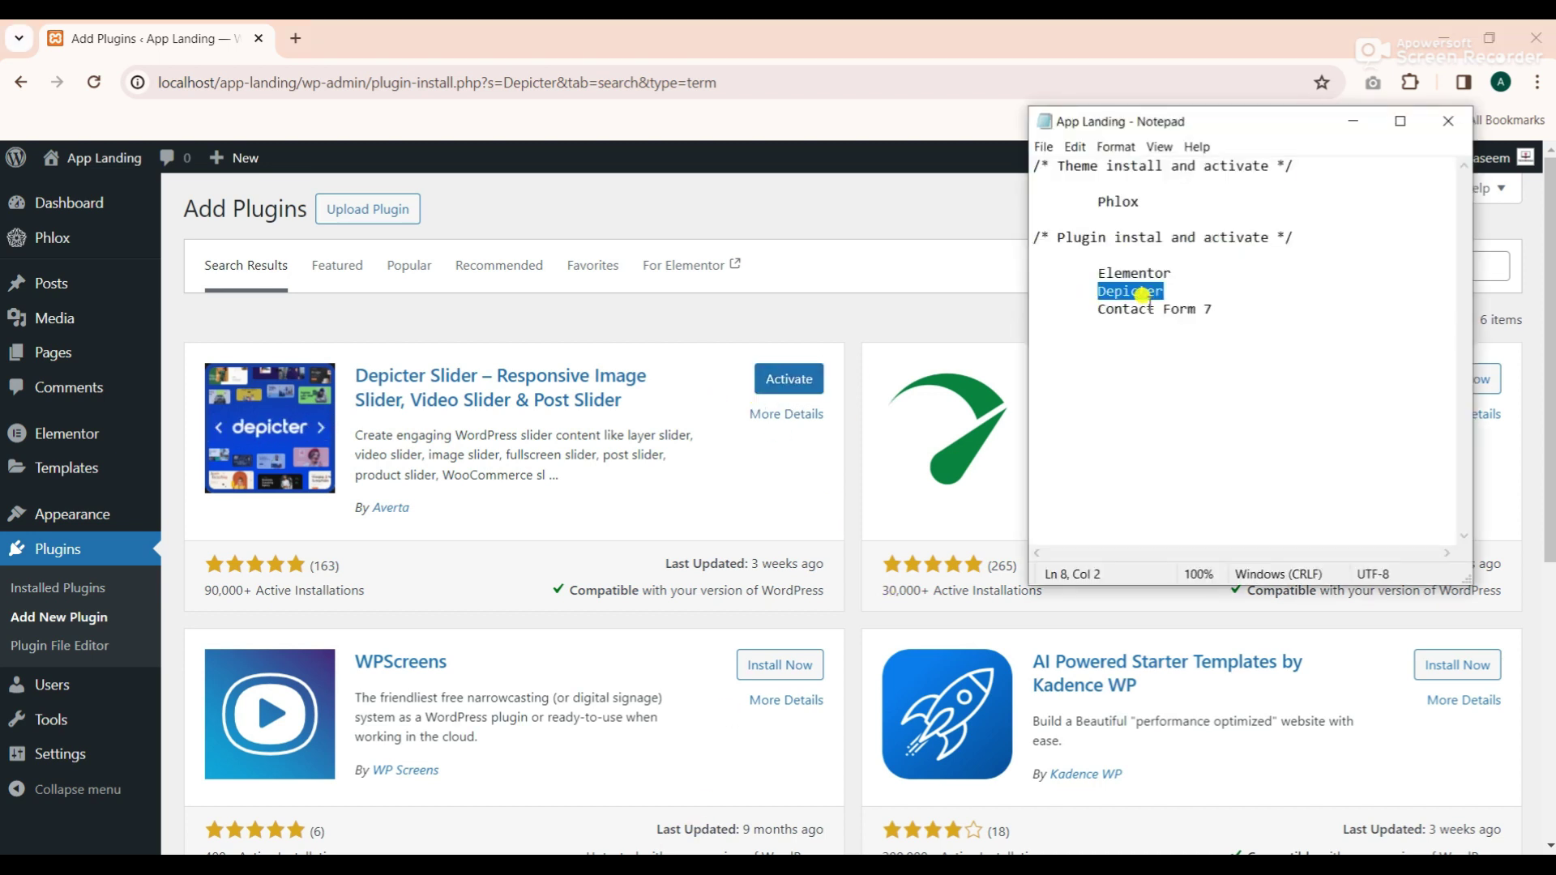
pyautogui.moveTo(1214, 309); pyautogui.dragTo(1096, 310)
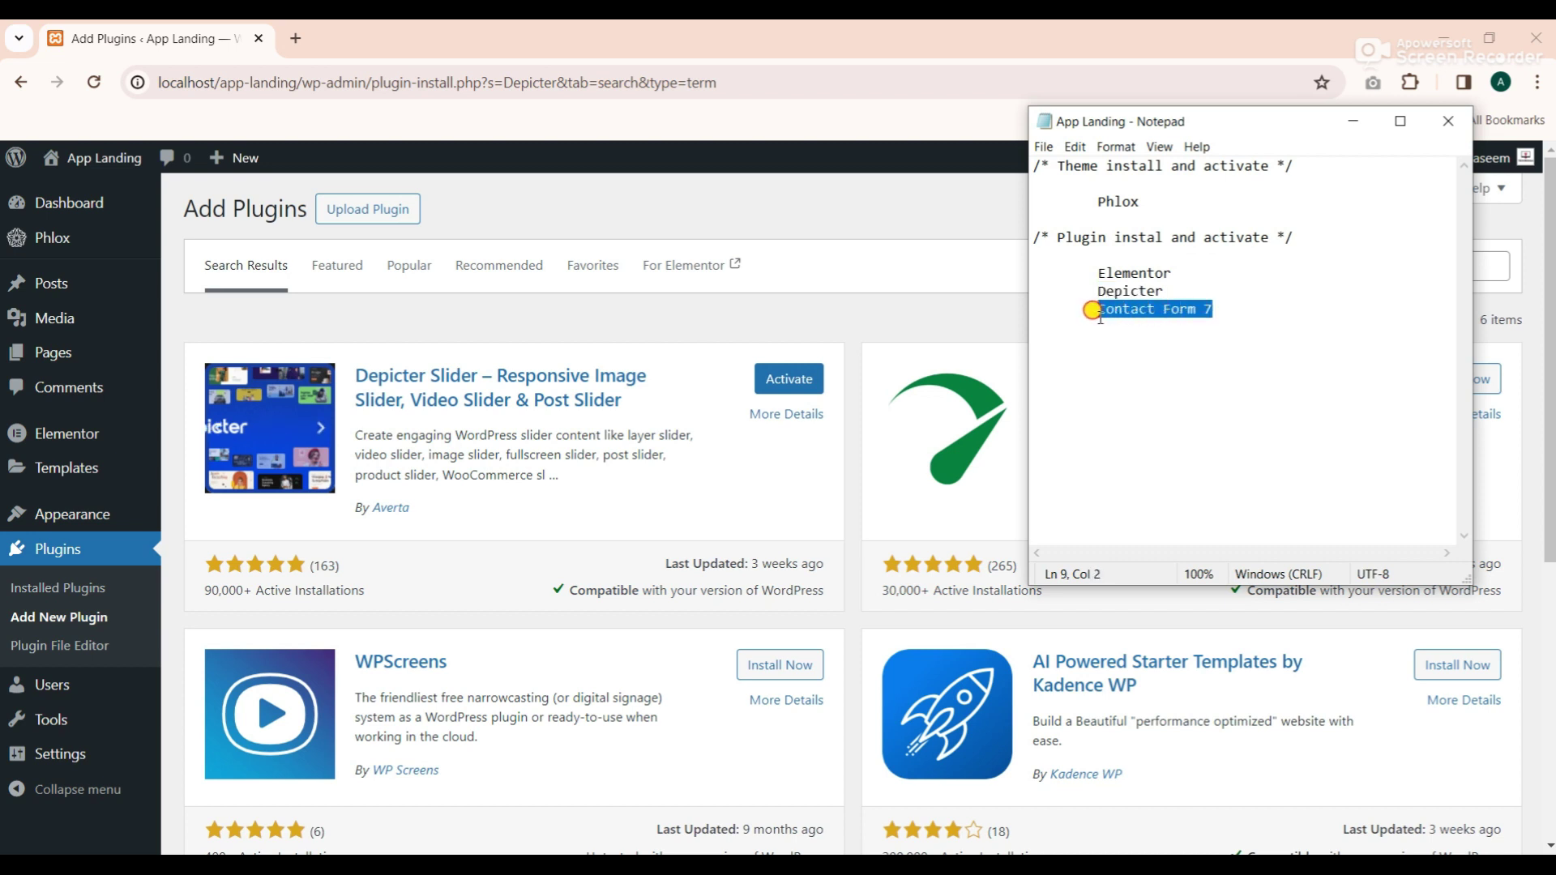
pyautogui.rightClick(1123, 316)
pyautogui.click(1164, 373)
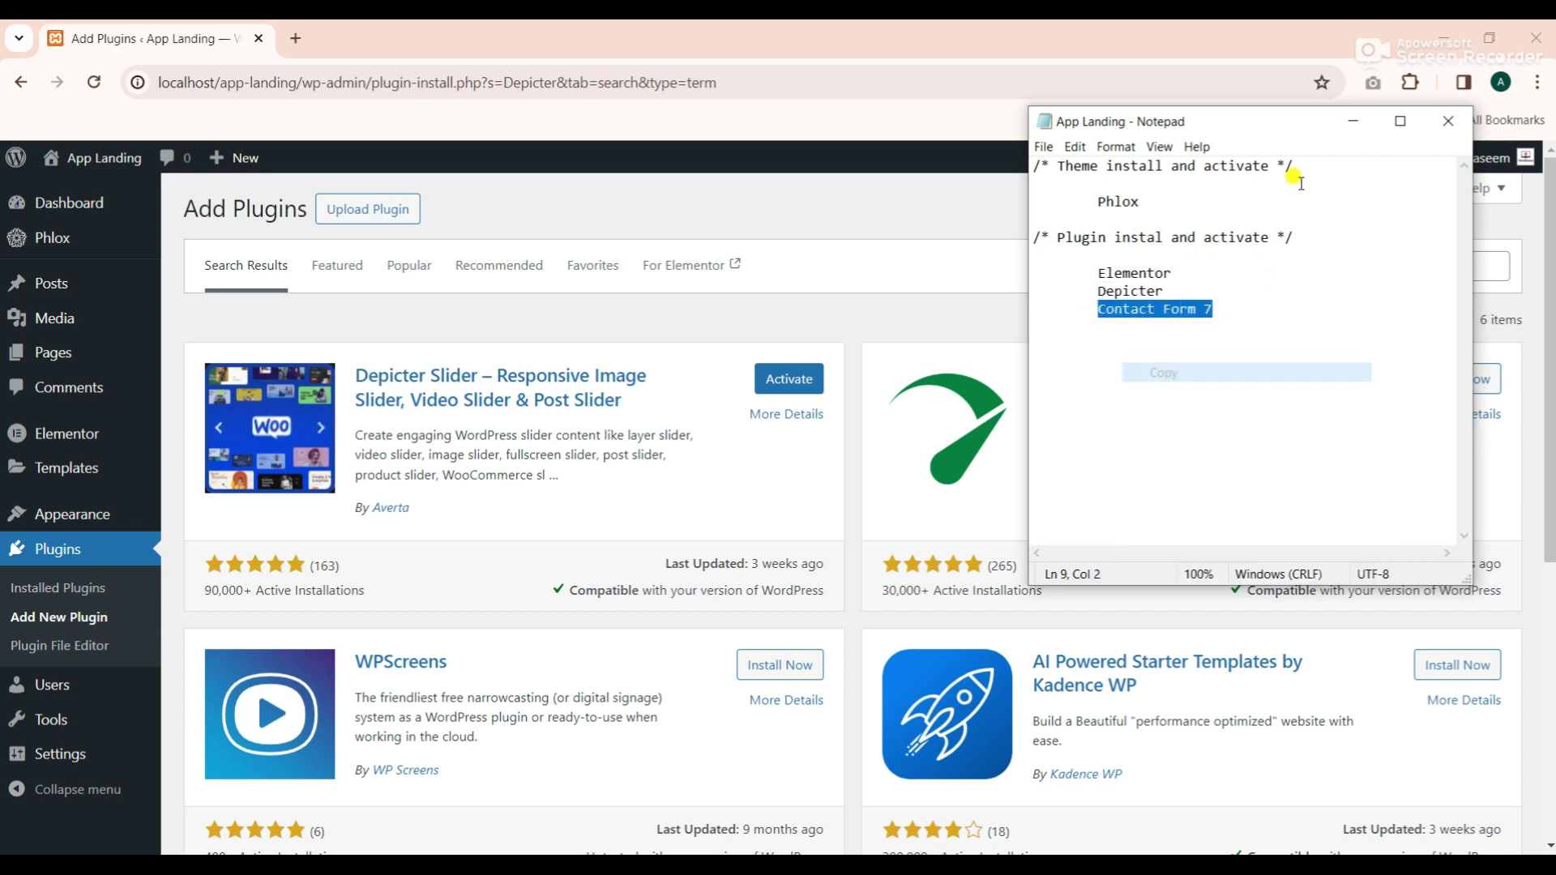
pyautogui.click(1353, 120)
# Replace the plugin search term with "Contact Form 7" and install the Contact Form 7 plugin
pyautogui.click(1268, 266)
pyautogui.doubleClick(1253, 267)
pyautogui.rightClick(1262, 264)
pyautogui.click(1087, 384)
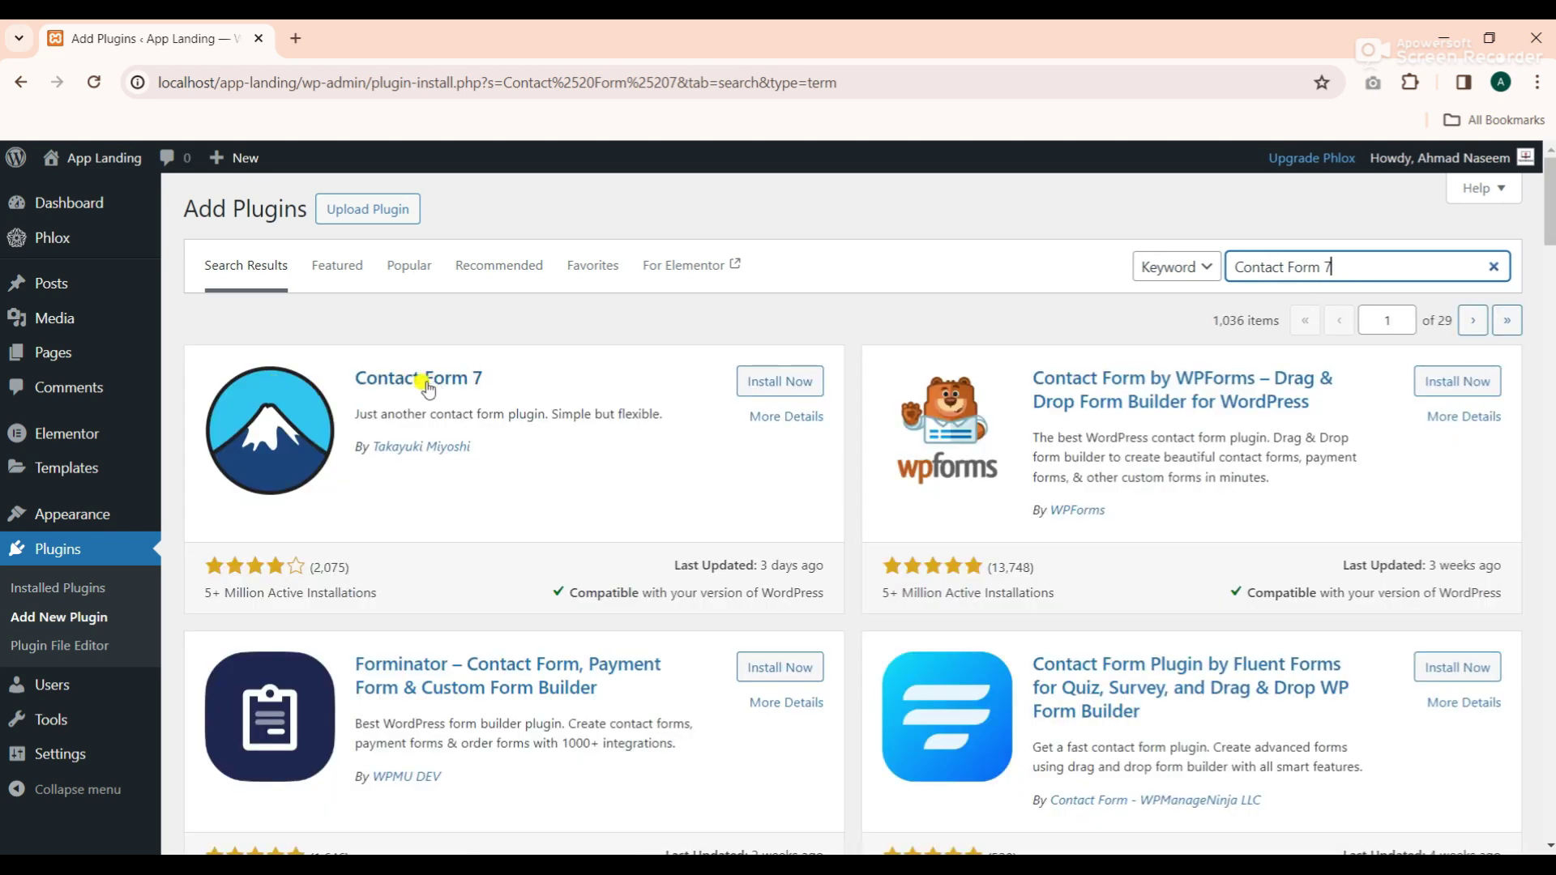
pyautogui.click(780, 381)
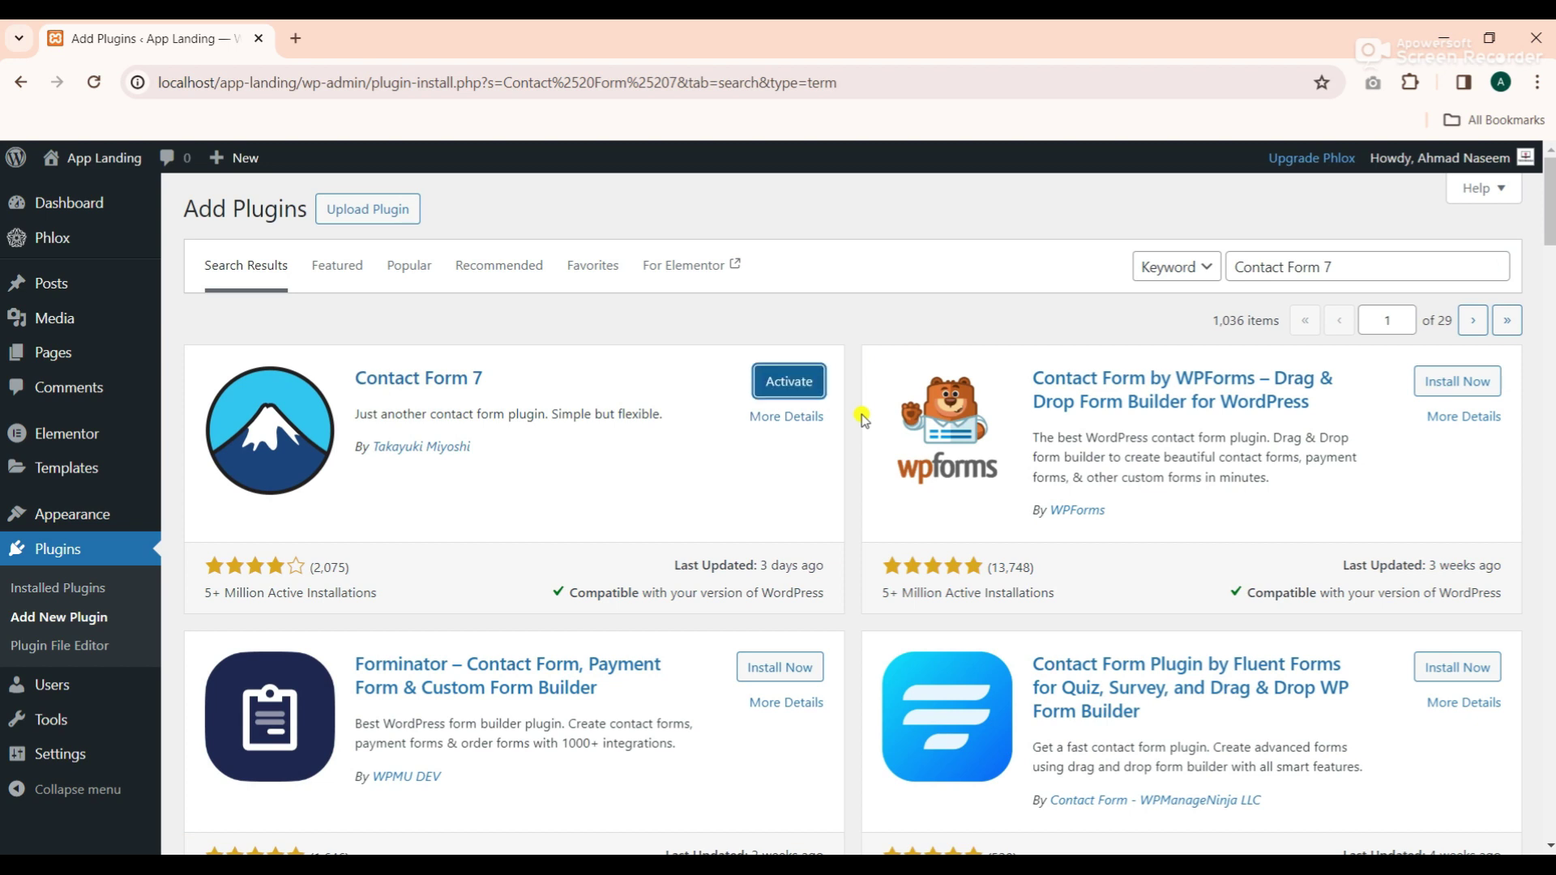
# Activate the installed Contact Form 7 and Depicter plugins together with a bulk action
pyautogui.click(53, 597)
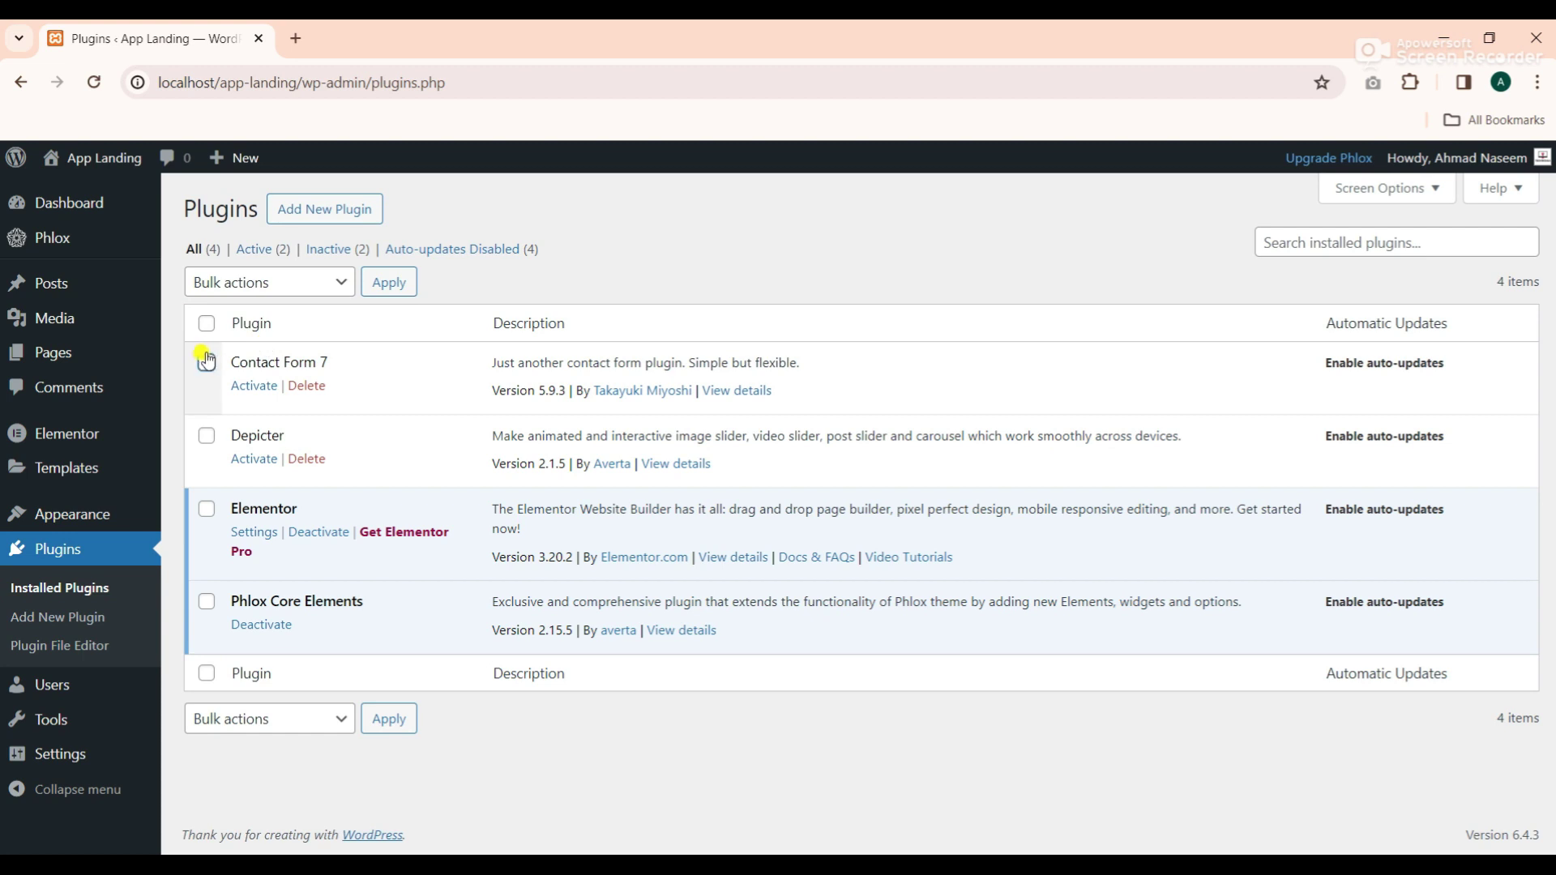
pyautogui.click(206, 361)
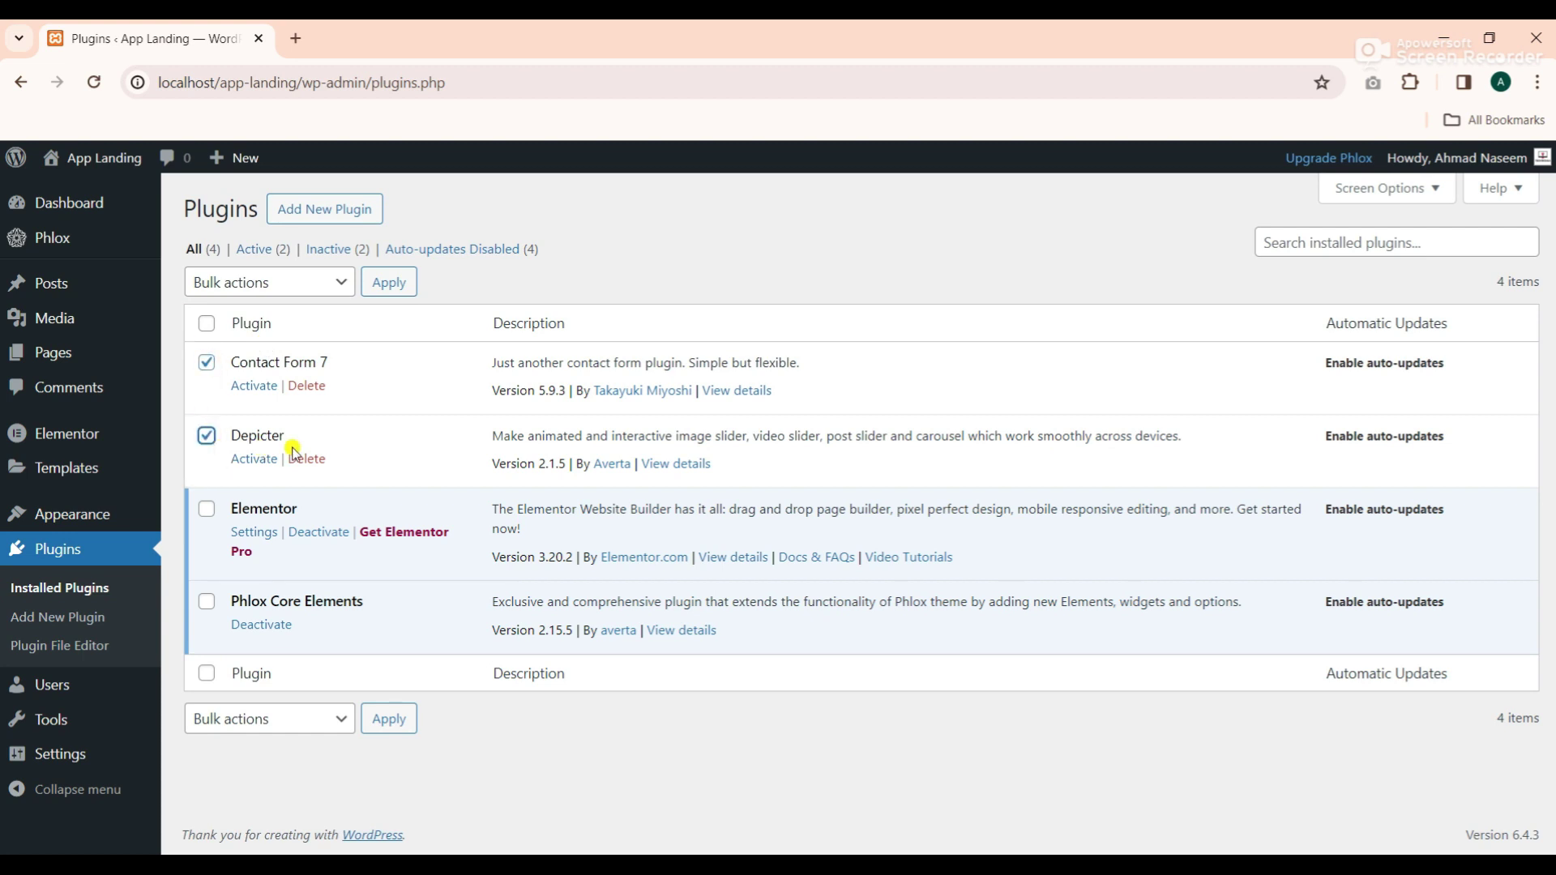
pyautogui.click(339, 719)
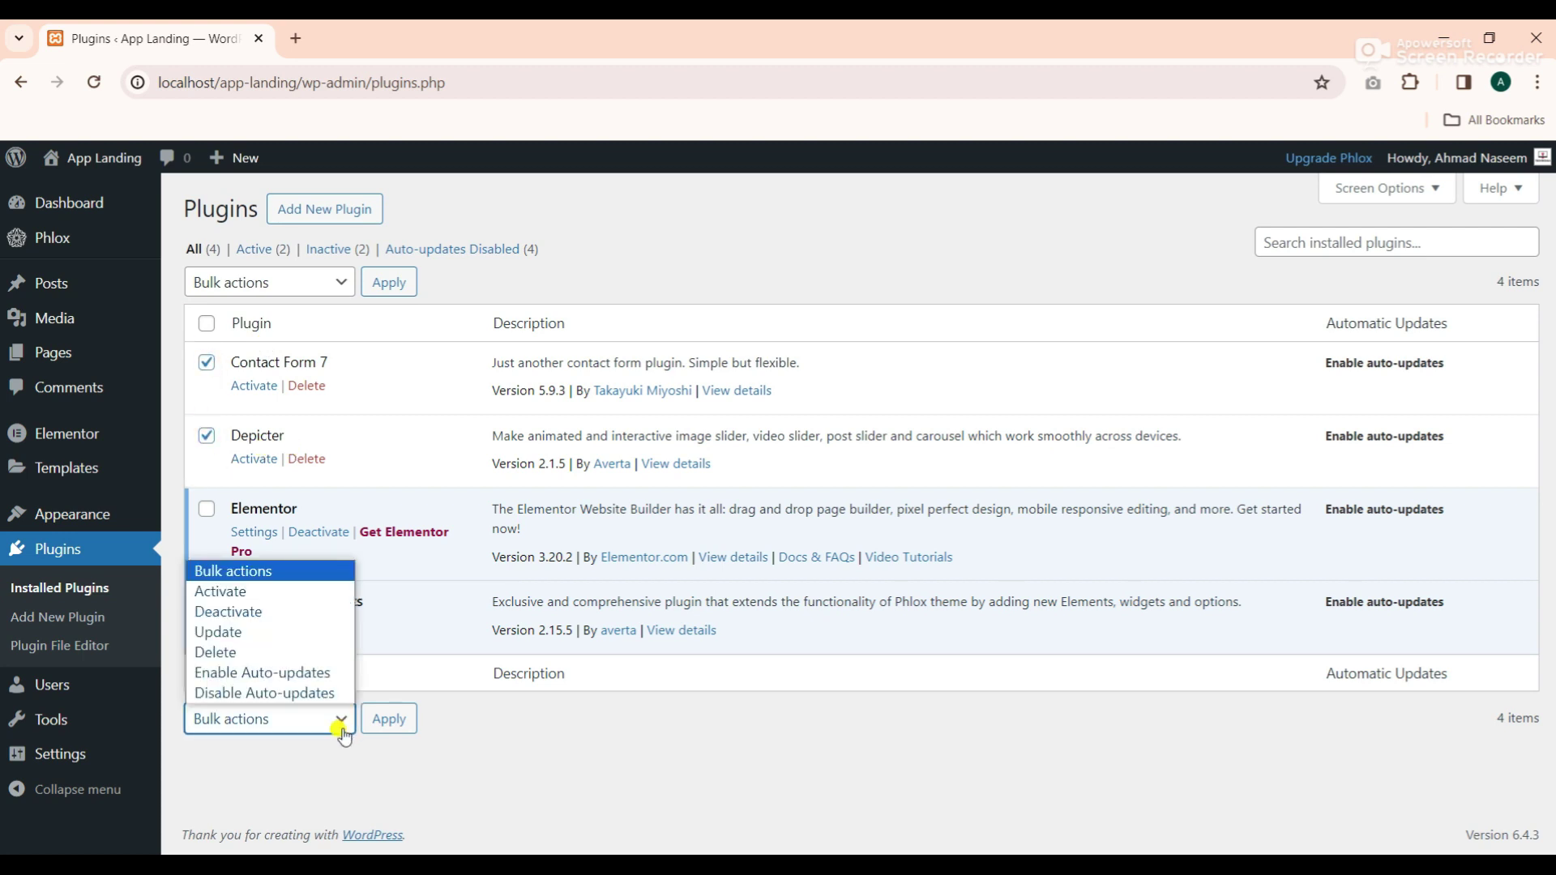
pyautogui.click(221, 592)
pyautogui.click(389, 718)
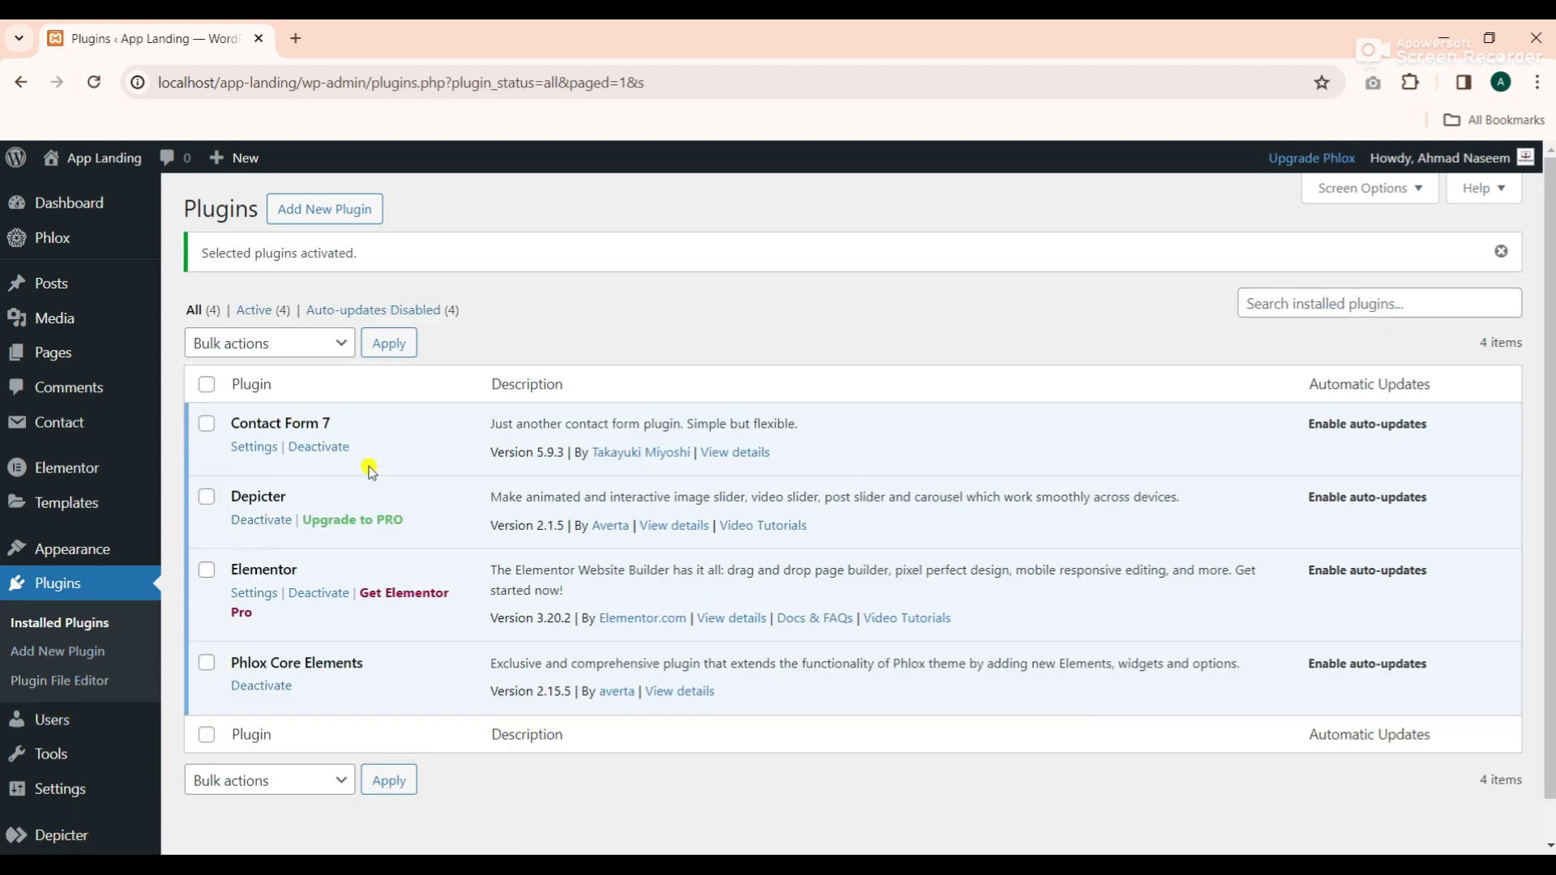
# Find the App Presentation demo in the Phlox demo importer and start its import
pyautogui.moveTo(52, 237)
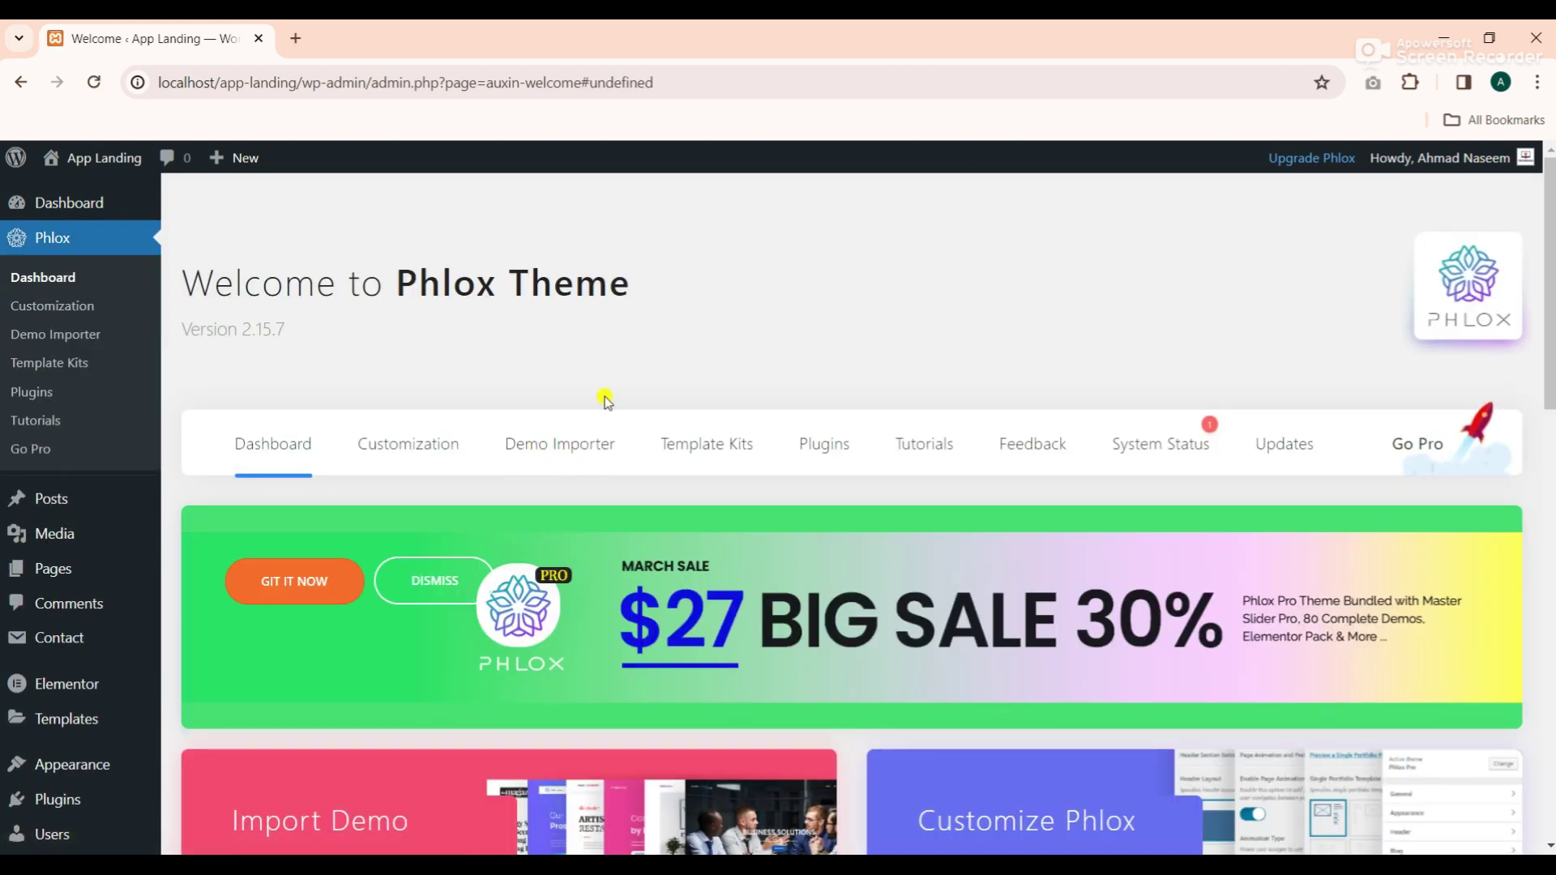
pyautogui.click(538, 446)
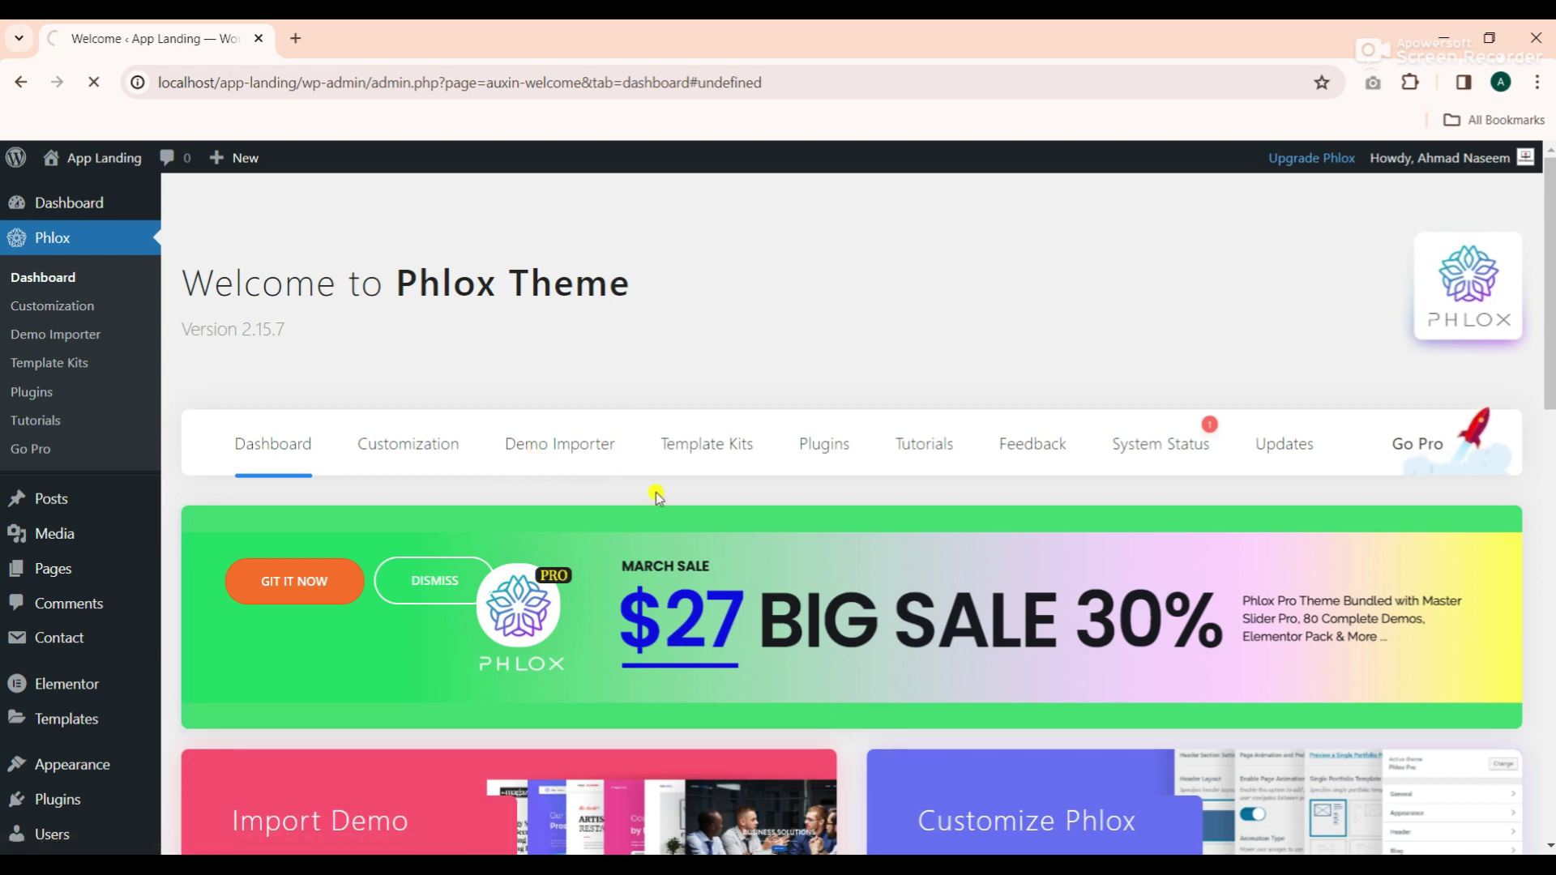
pyautogui.scroll(-8, 655, 493)
pyautogui.scroll(-9, 648, 496)
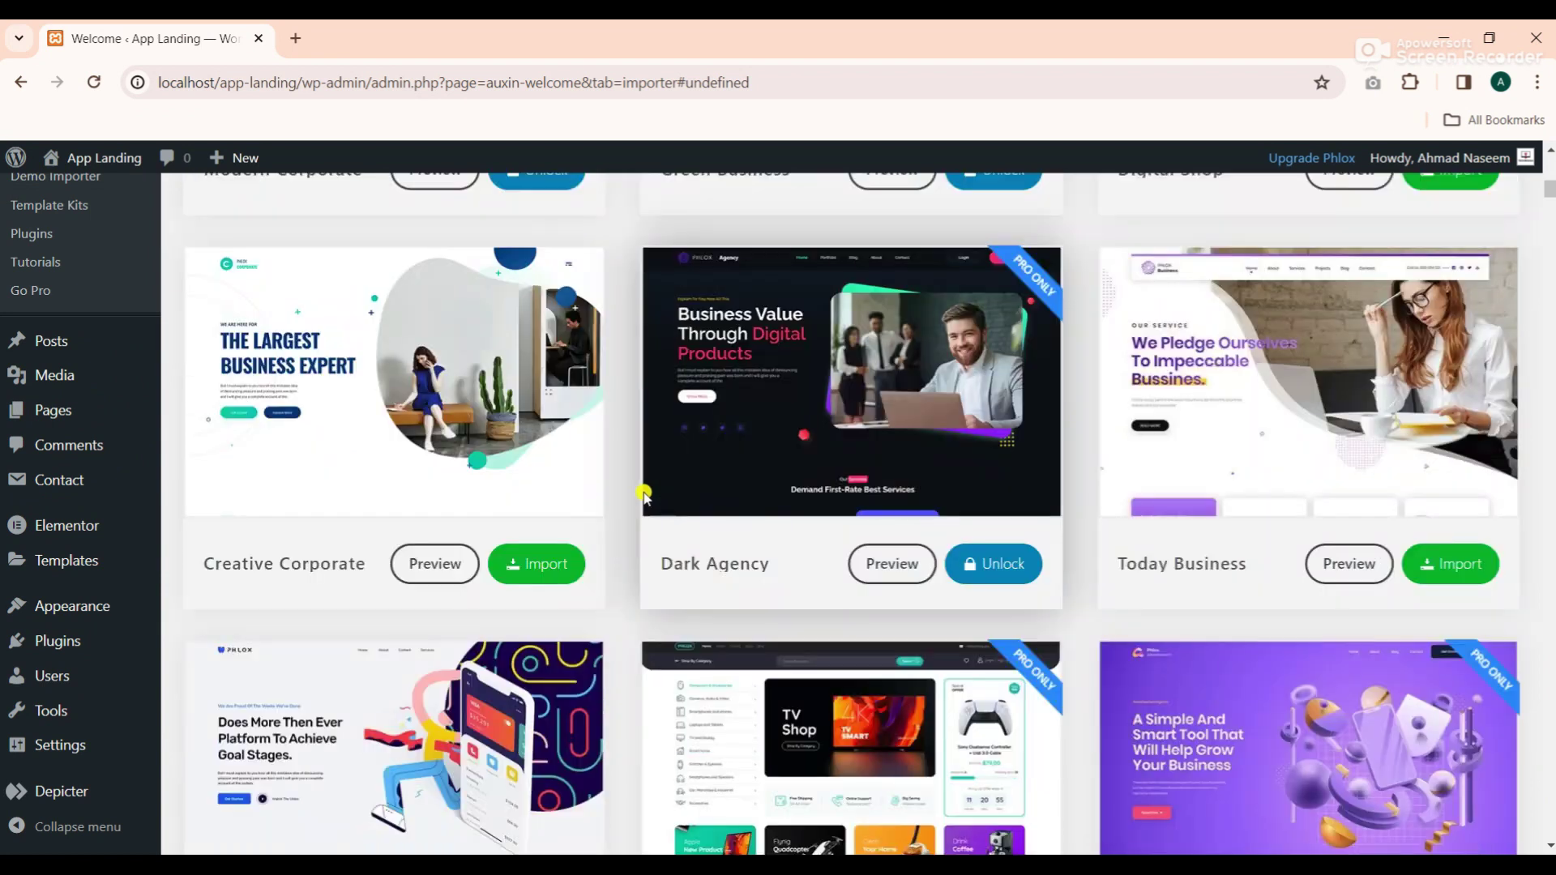
pyautogui.scroll(1, 617, 450)
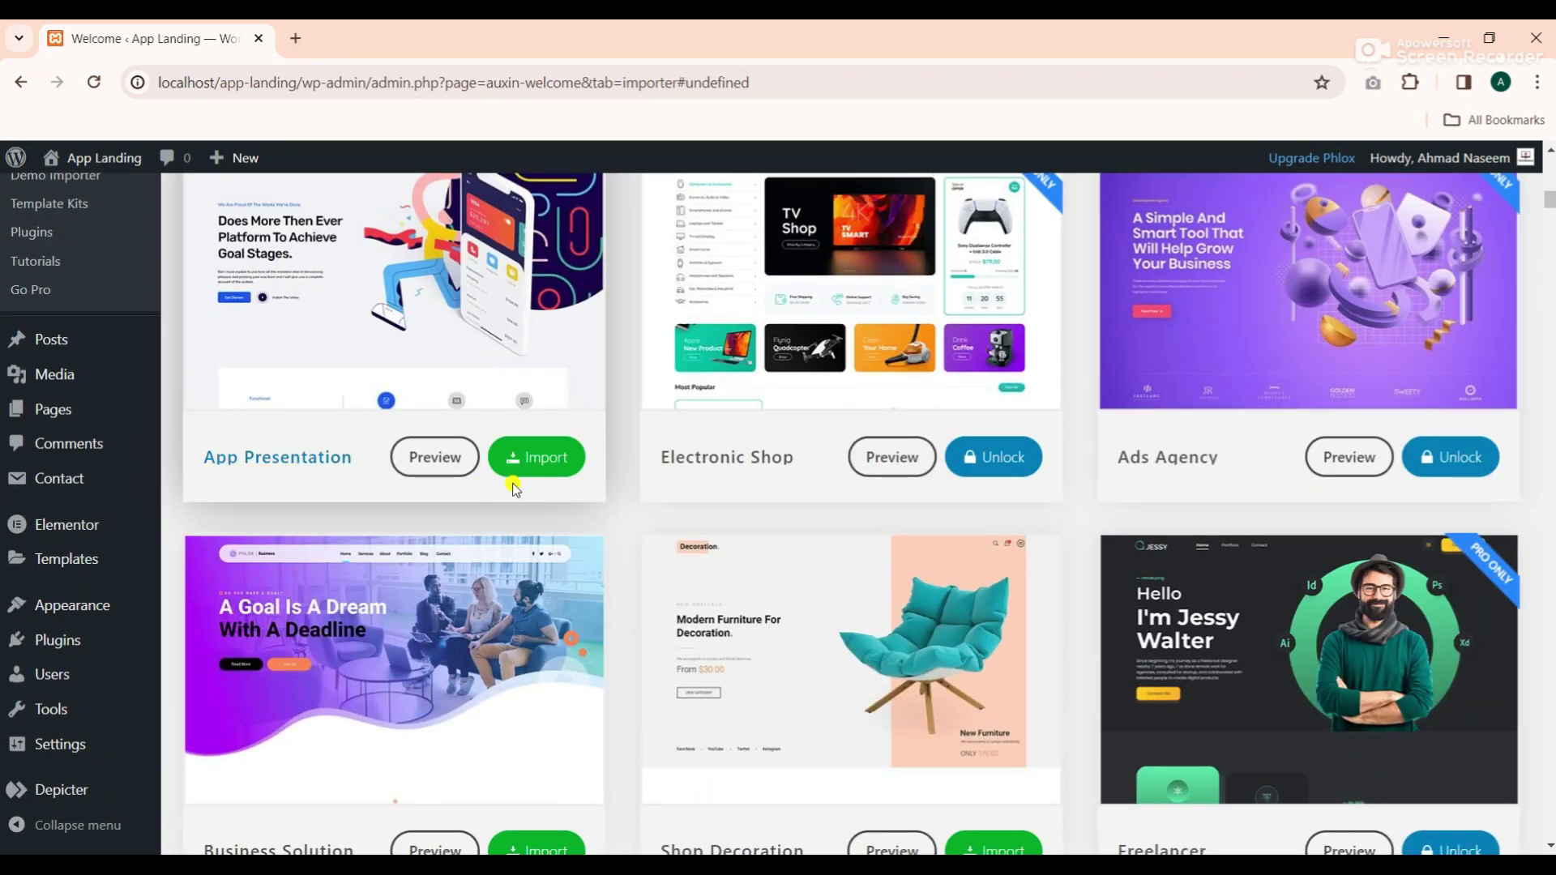
pyautogui.click(538, 456)
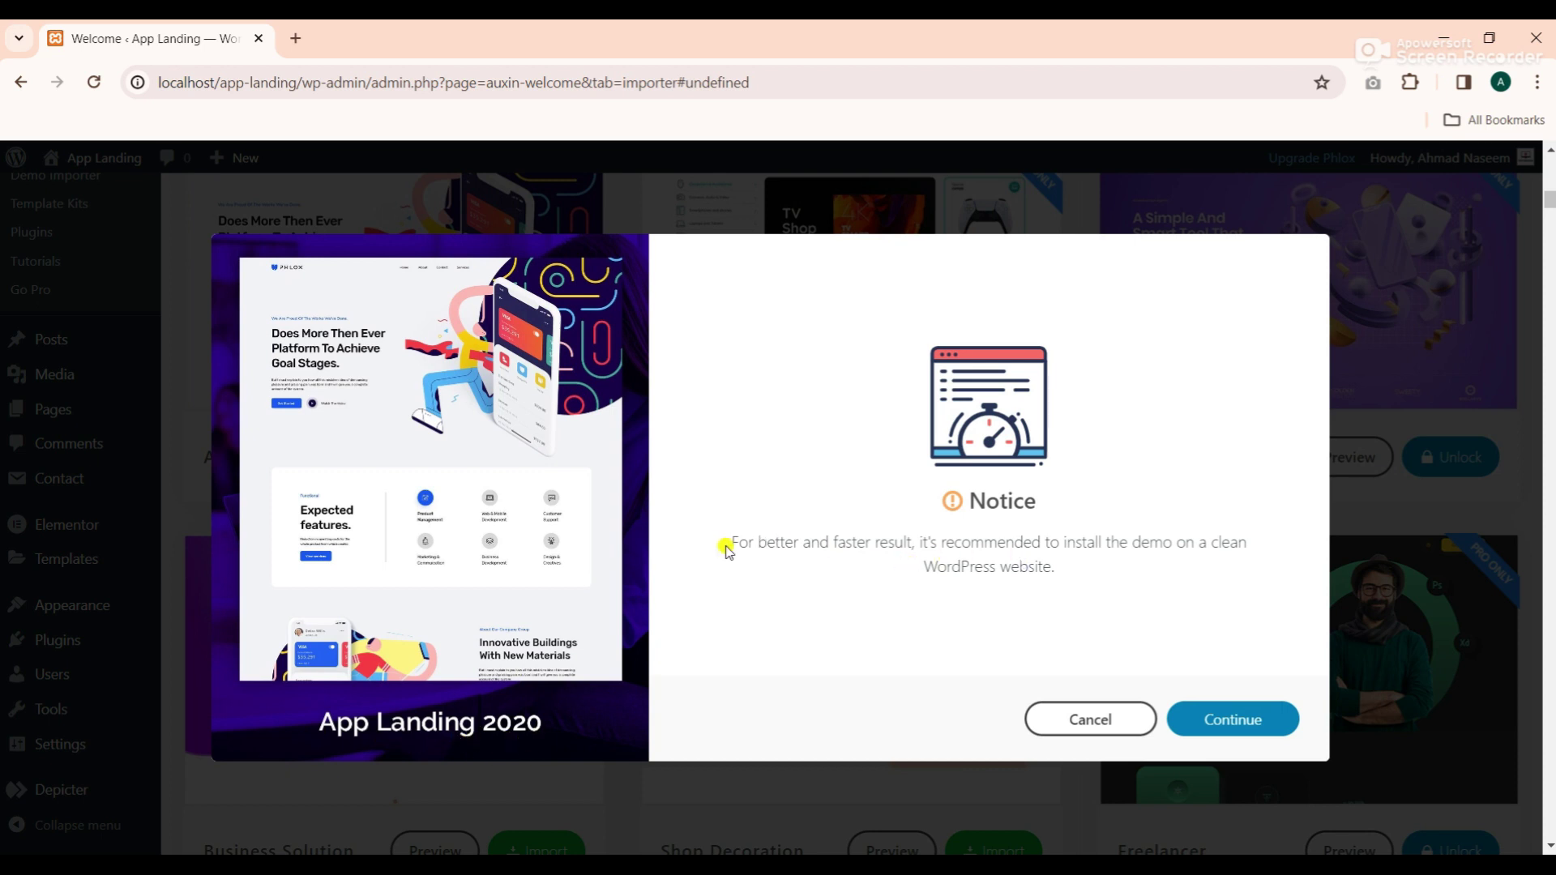
# Accept the clean-website notice and install the demo's required plugins, Phlox Portfolio and WP ULike
pyautogui.moveTo(732, 548); pyautogui.dragTo(1244, 565)
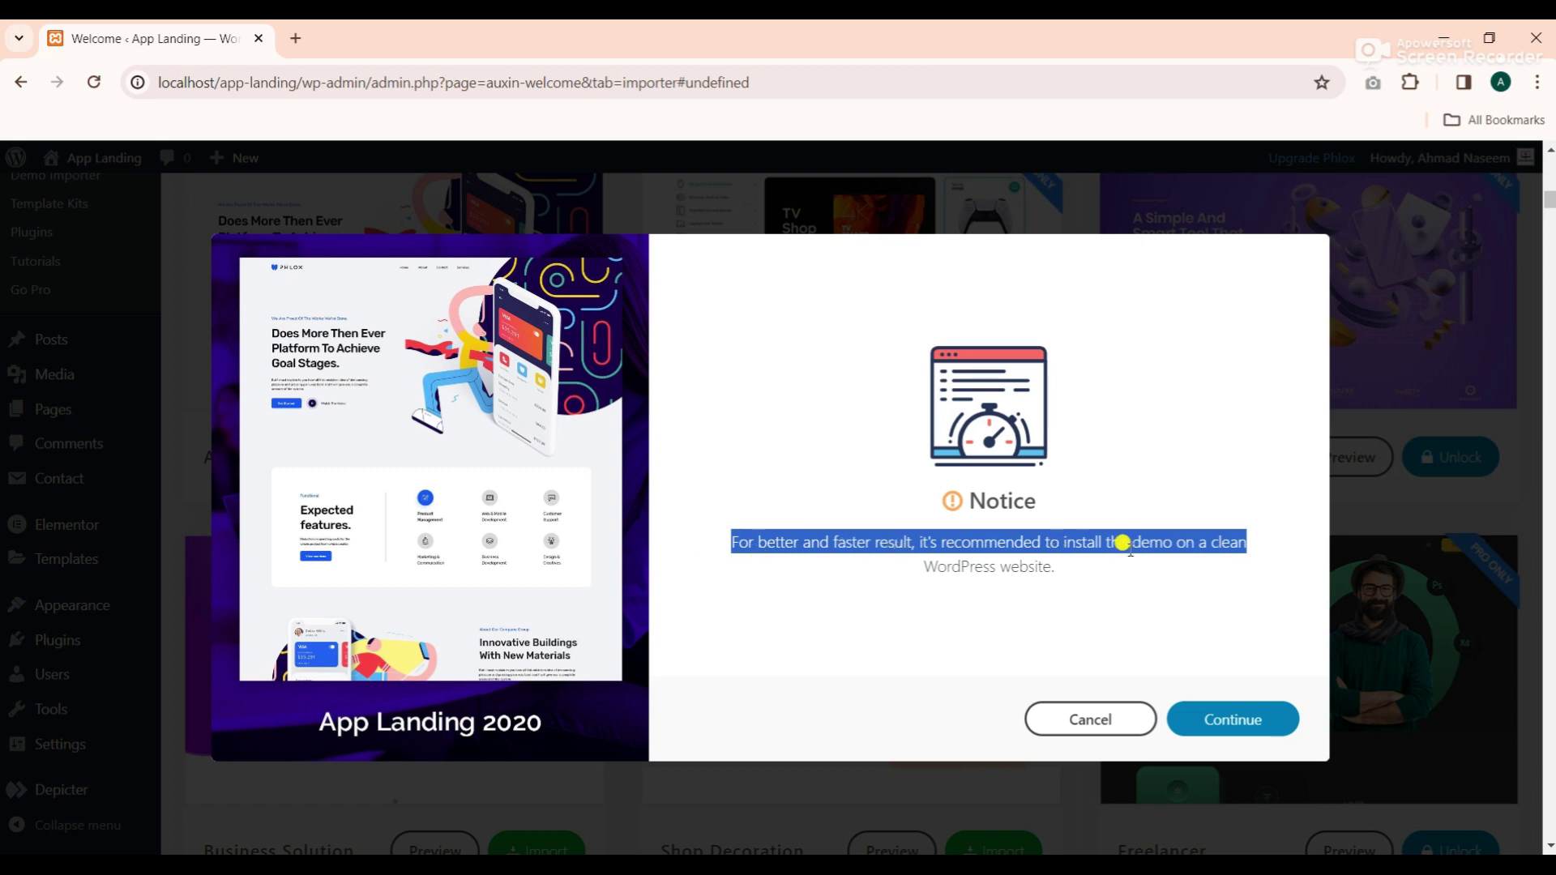
pyautogui.moveTo(921, 566); pyautogui.dragTo(1087, 576)
pyautogui.click(1042, 598)
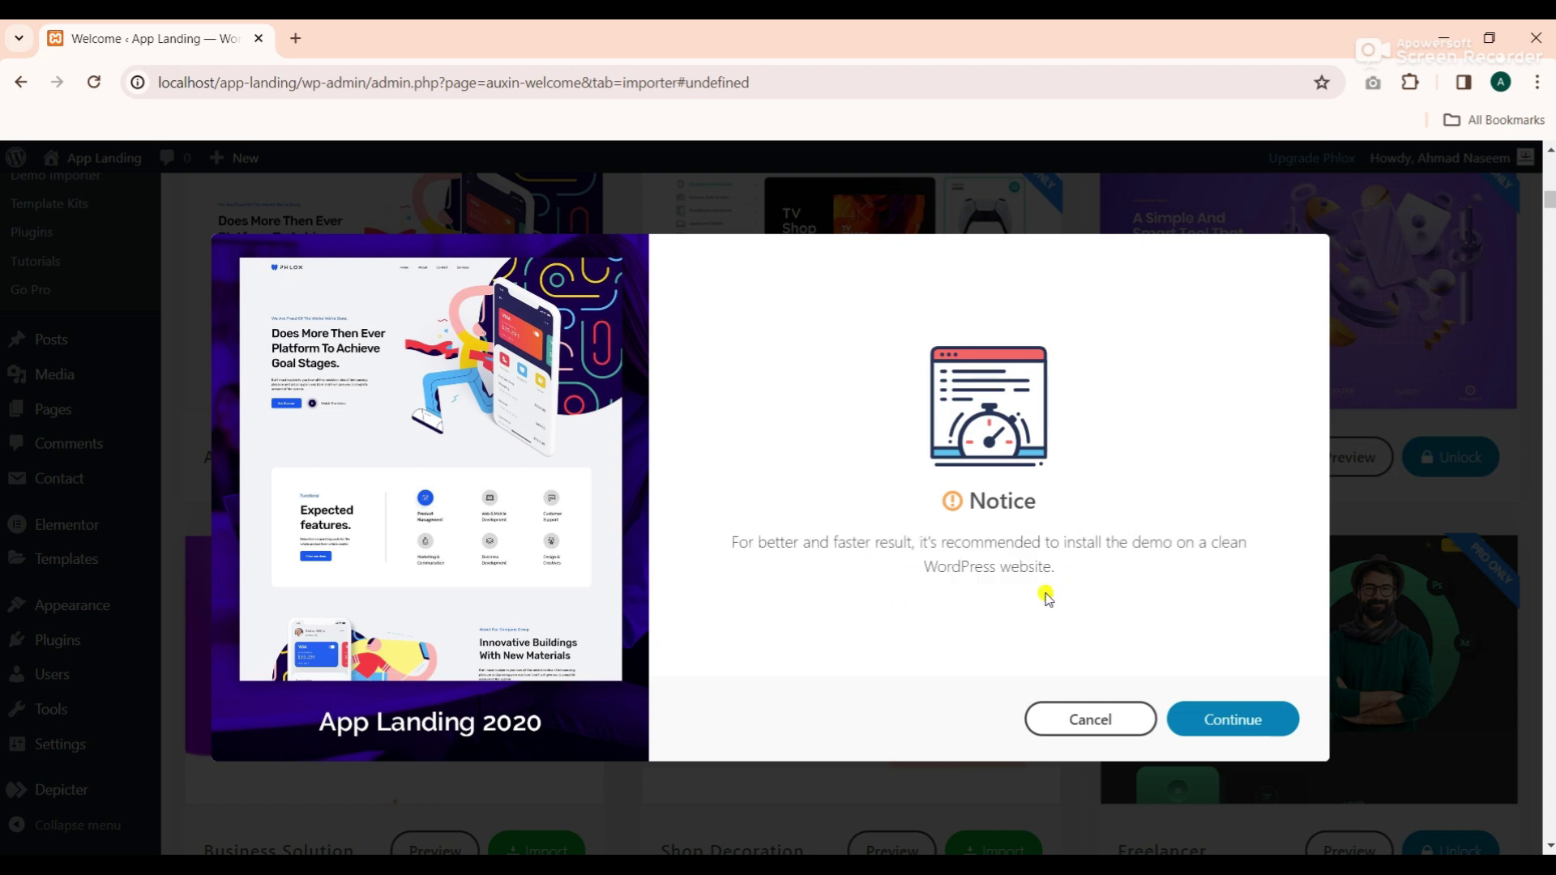
pyautogui.click(1244, 724)
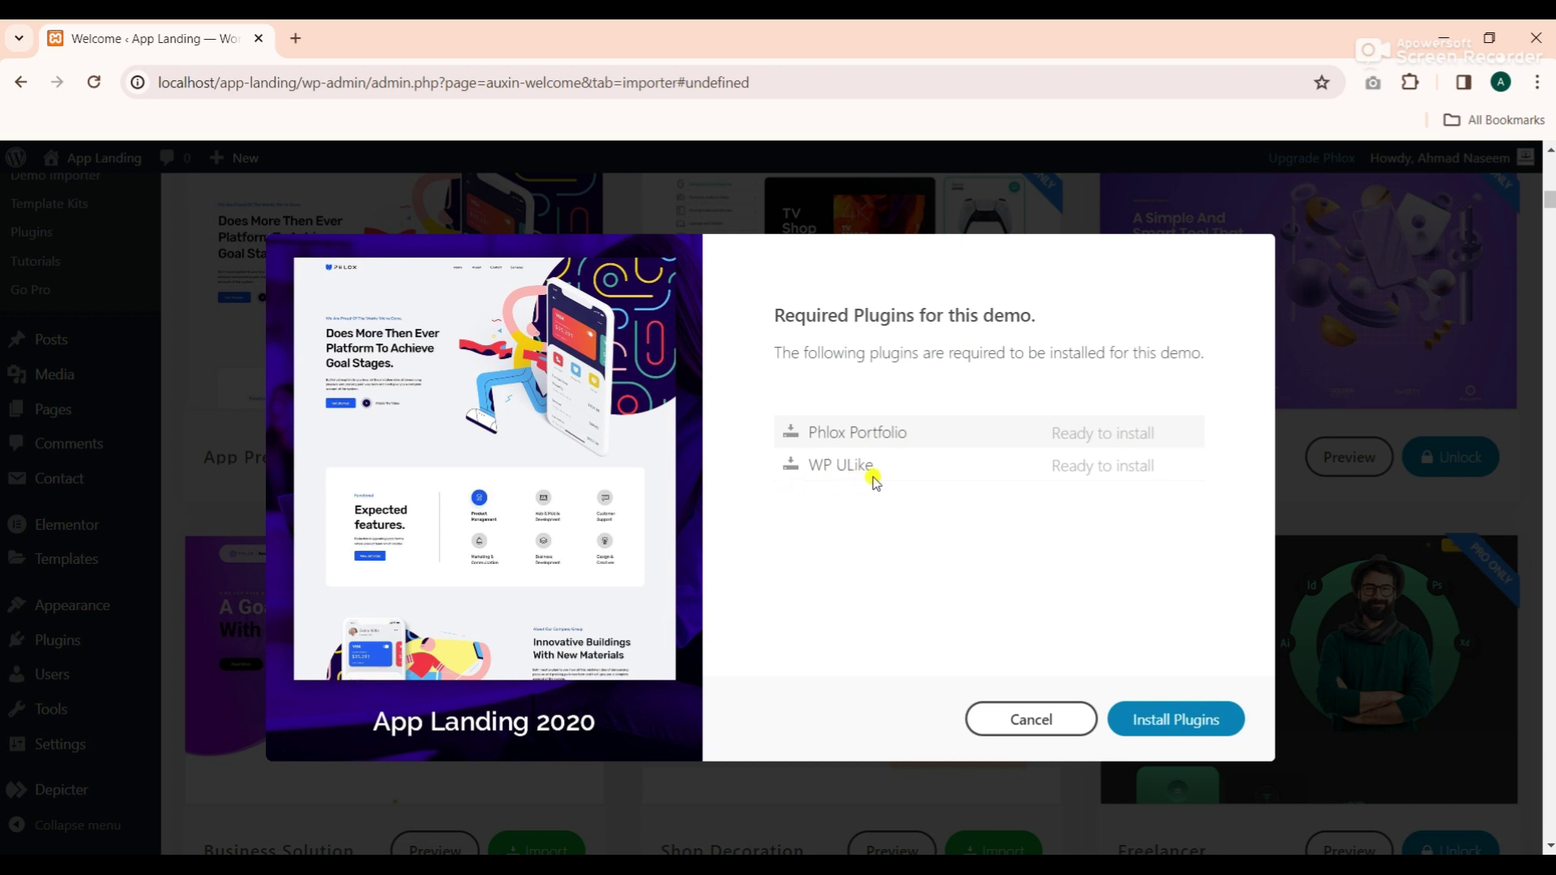
pyautogui.click(1183, 721)
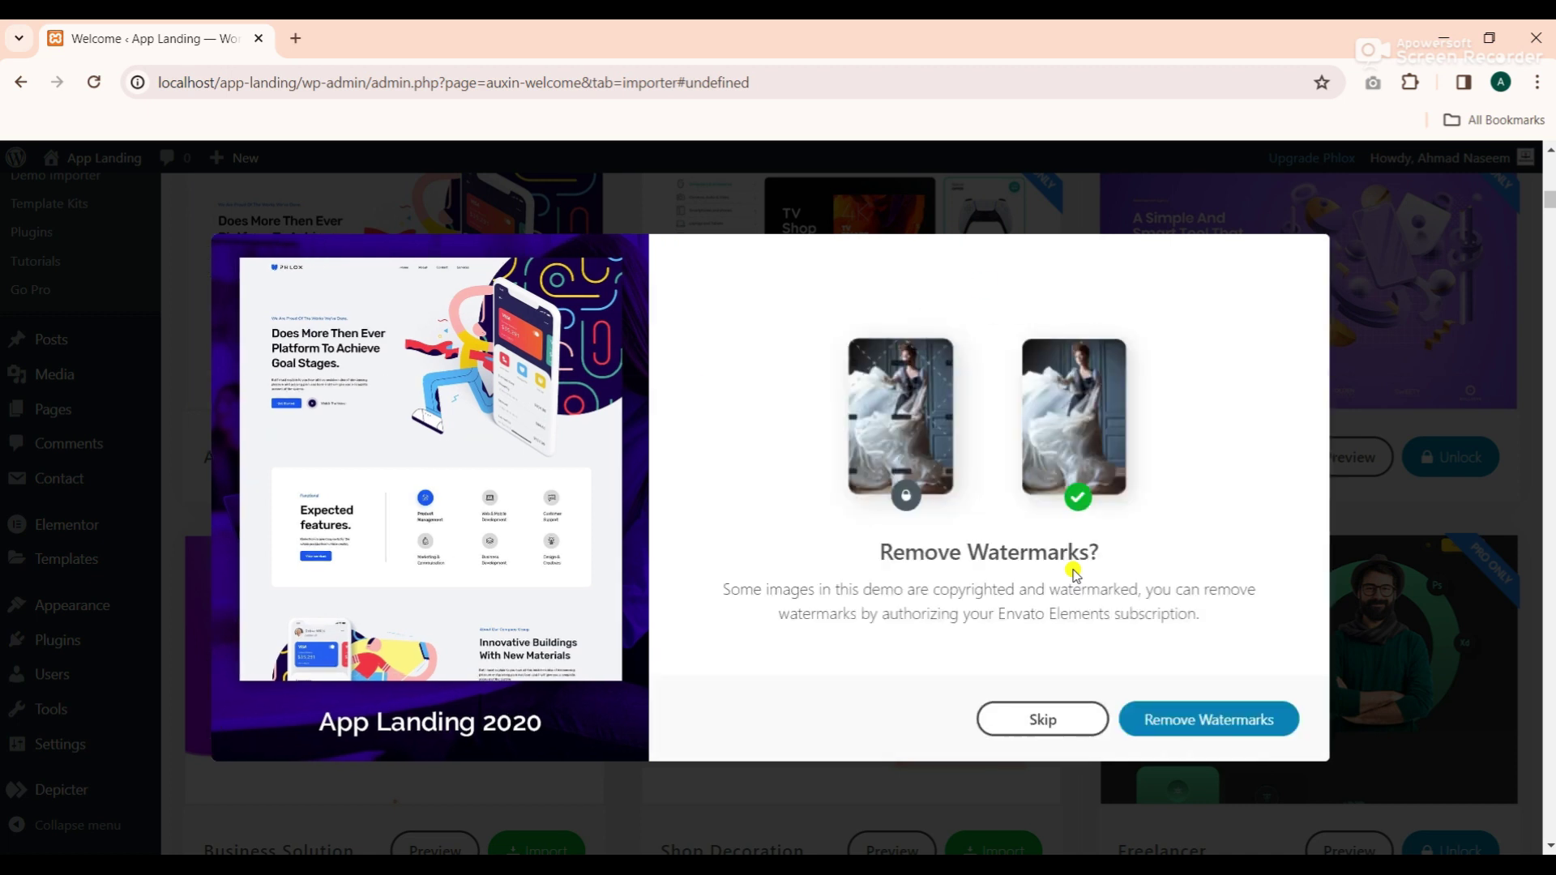
# Check the watermark removal option for the demo images and skip the Envato Elements authorization
pyautogui.moveTo(877, 549); pyautogui.dragTo(1105, 550)
pyautogui.click(1129, 556)
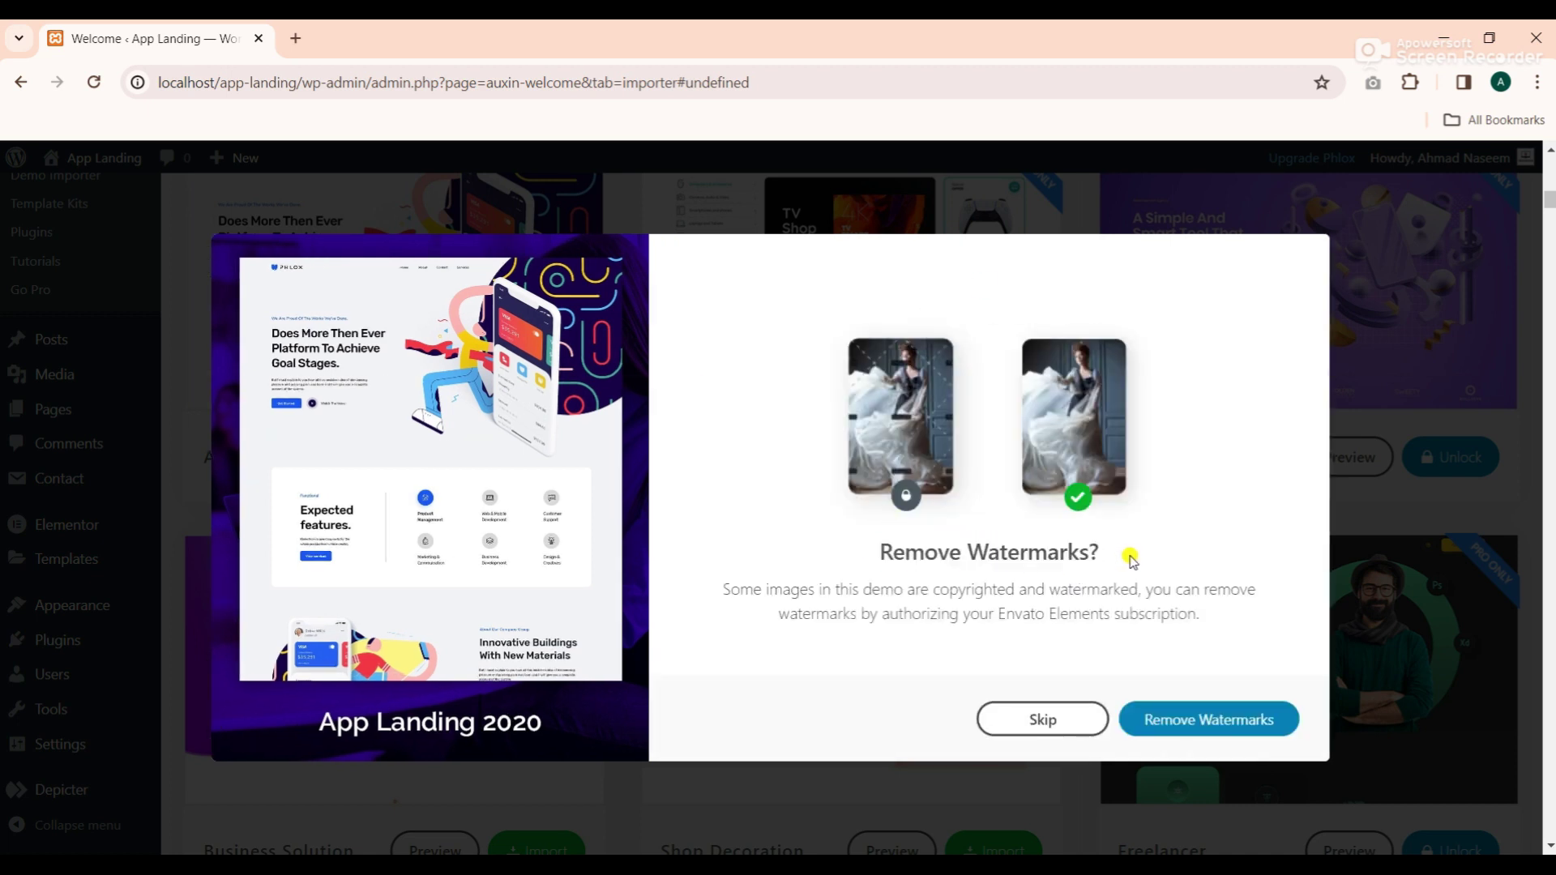
pyautogui.click(1242, 728)
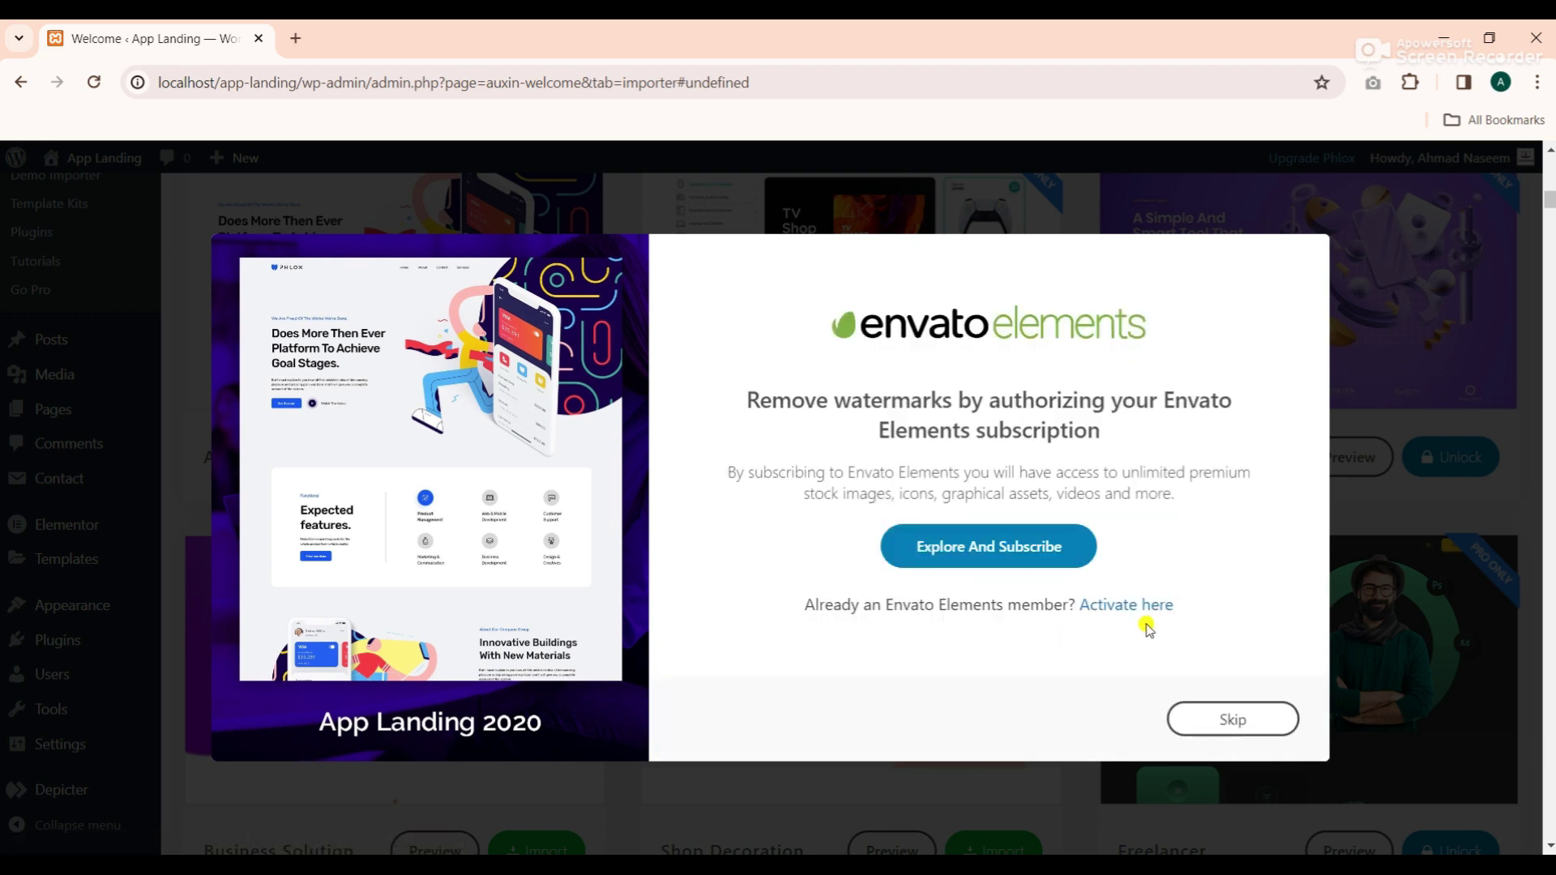
pyautogui.click(1232, 719)
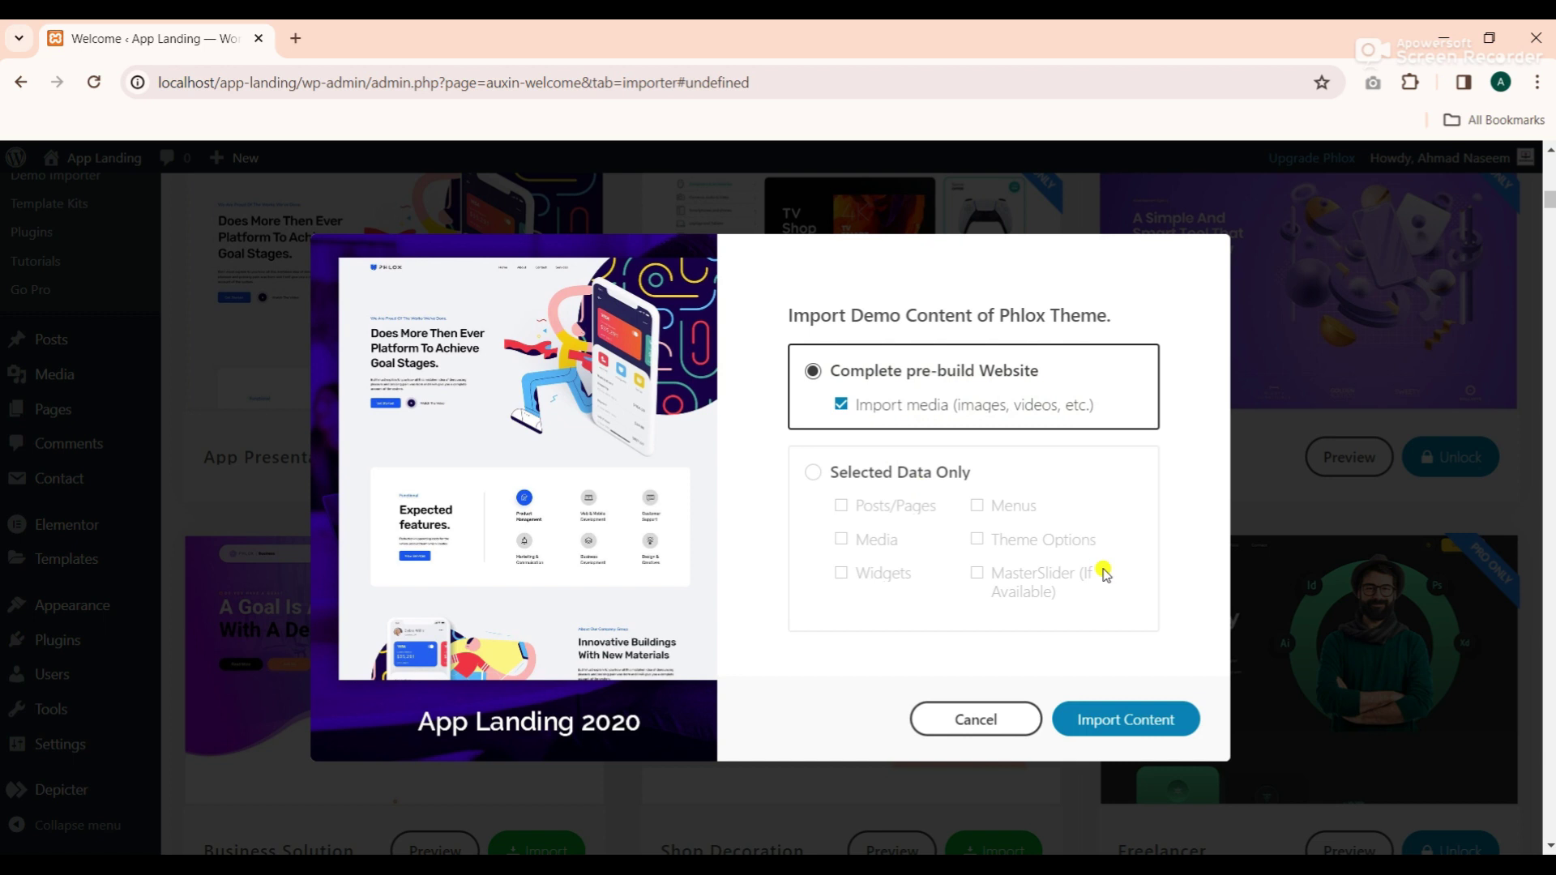
# Import the complete pre-built App Landing 2020 website, including its media
pyautogui.click(1167, 719)
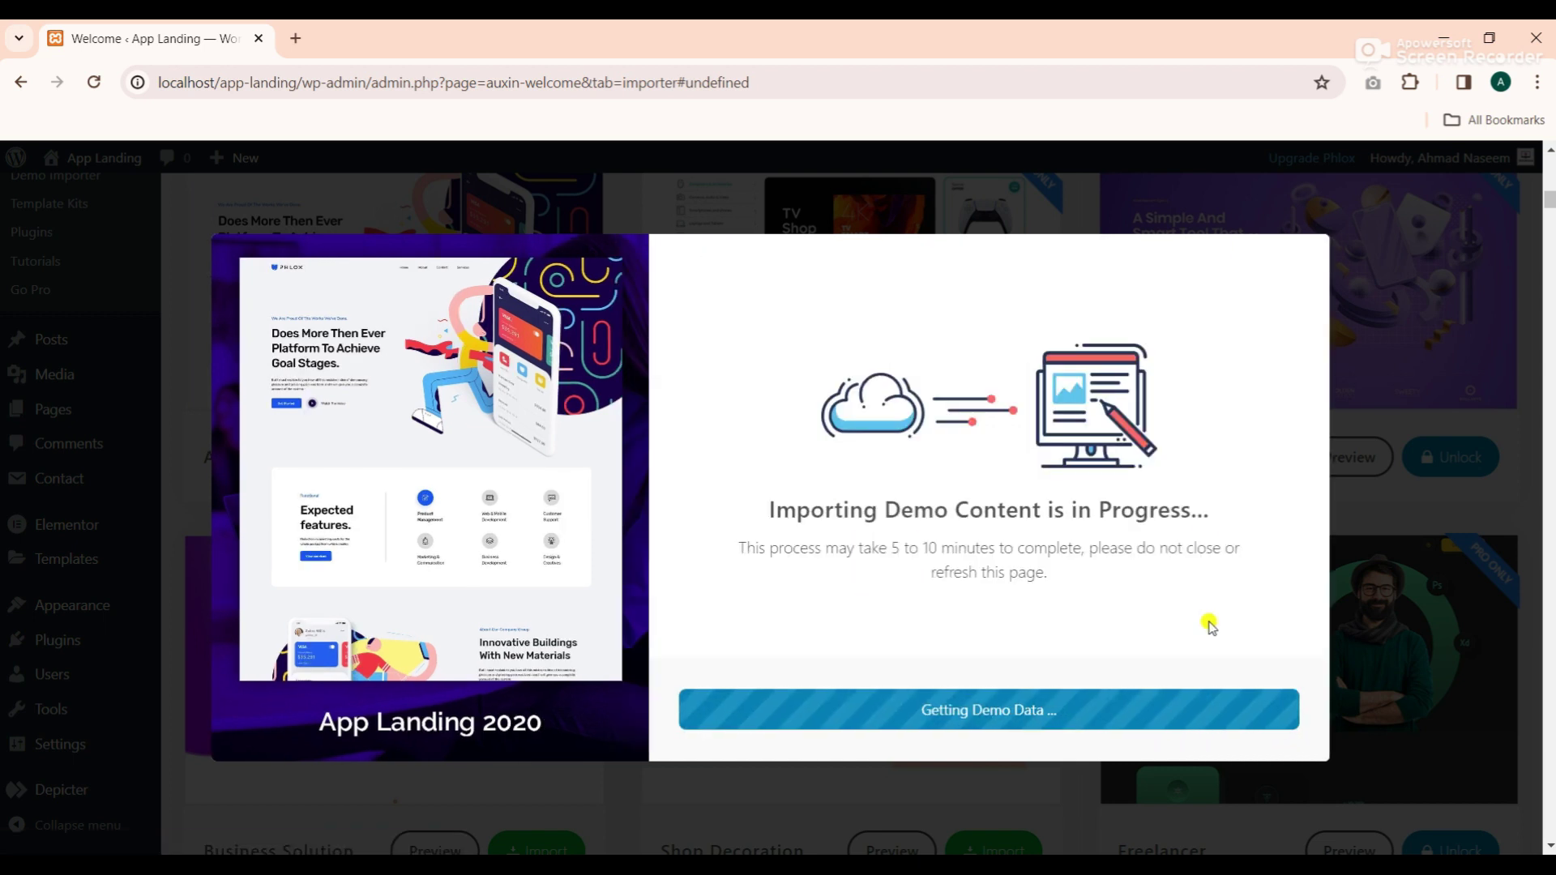
pyautogui.moveTo(767, 511); pyautogui.dragTo(1244, 514)
pyautogui.click(959, 509)
pyautogui.click(1066, 514)
pyautogui.click(1245, 520)
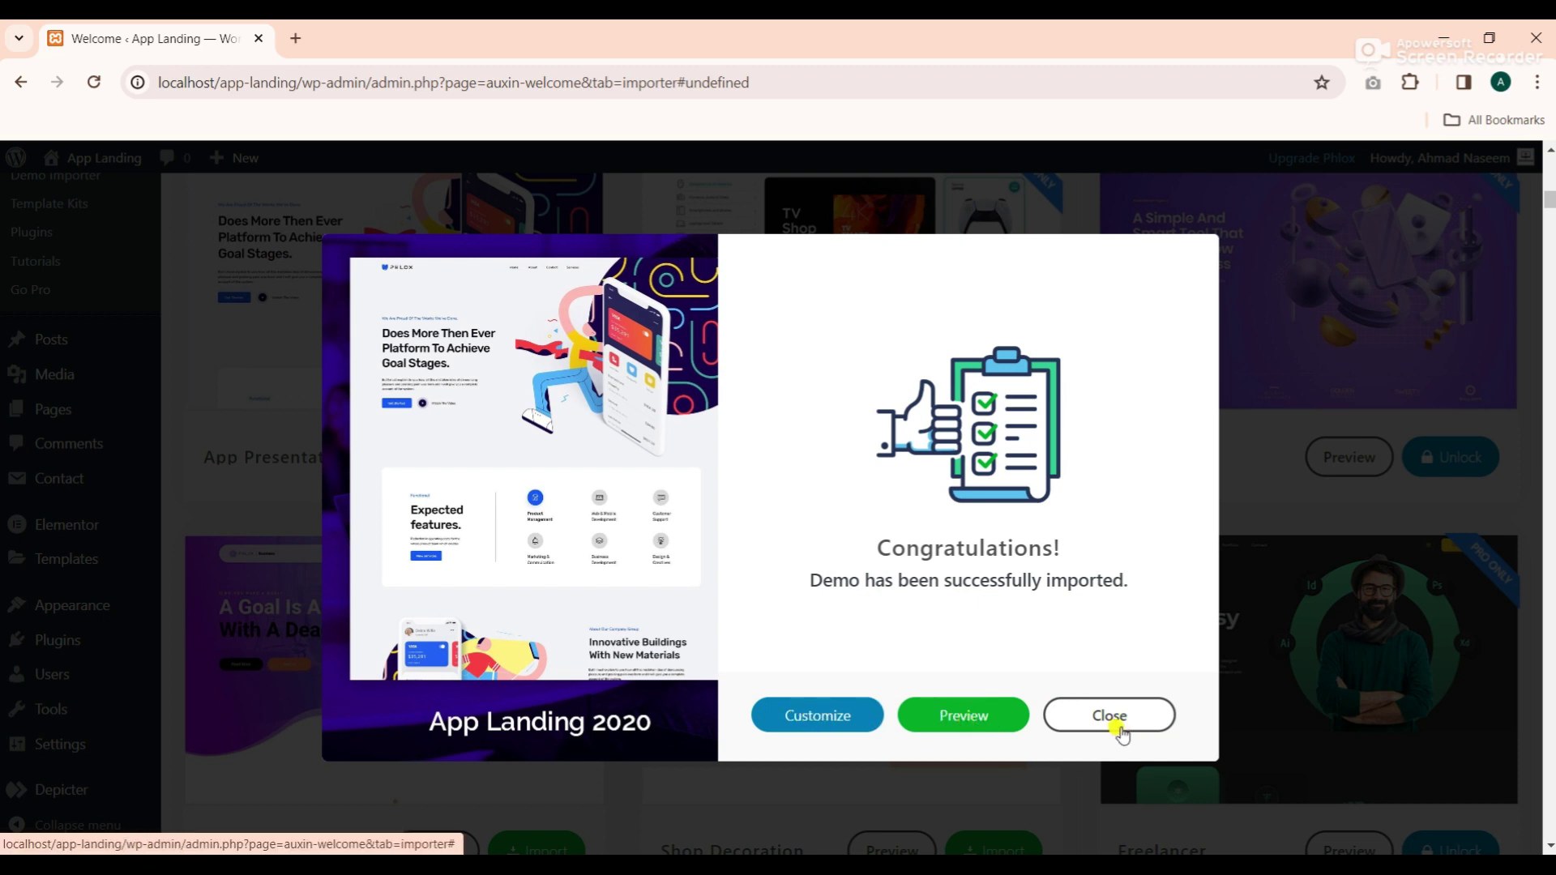
# Preview the imported site and look over the hero area of its home page
pyautogui.click(964, 715)
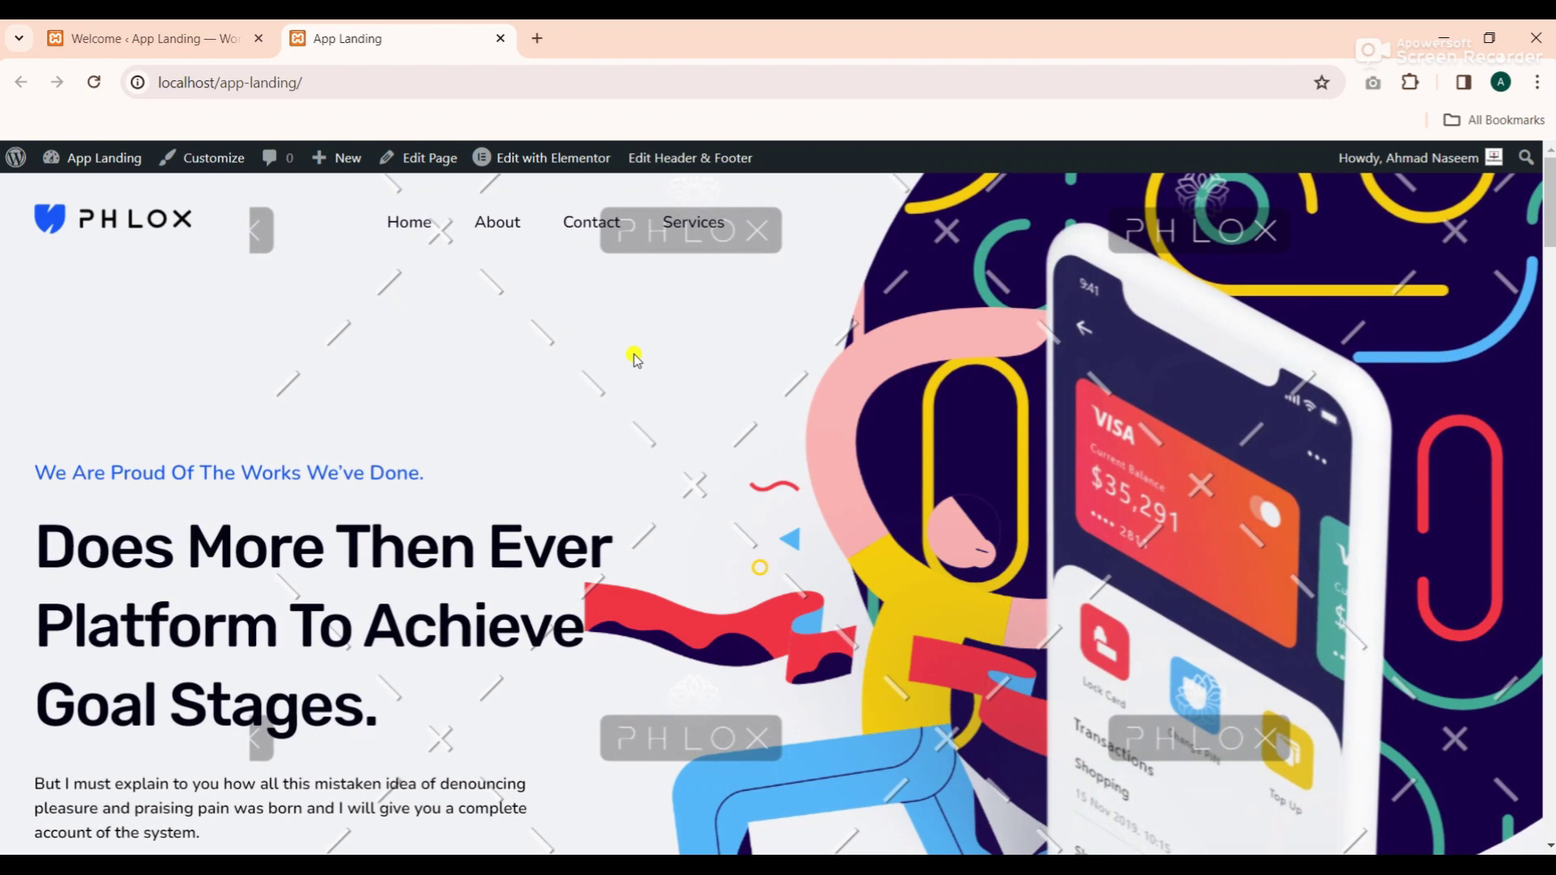
pyautogui.scroll(-3, 635, 358)
pyautogui.scroll(-6, 635, 358)
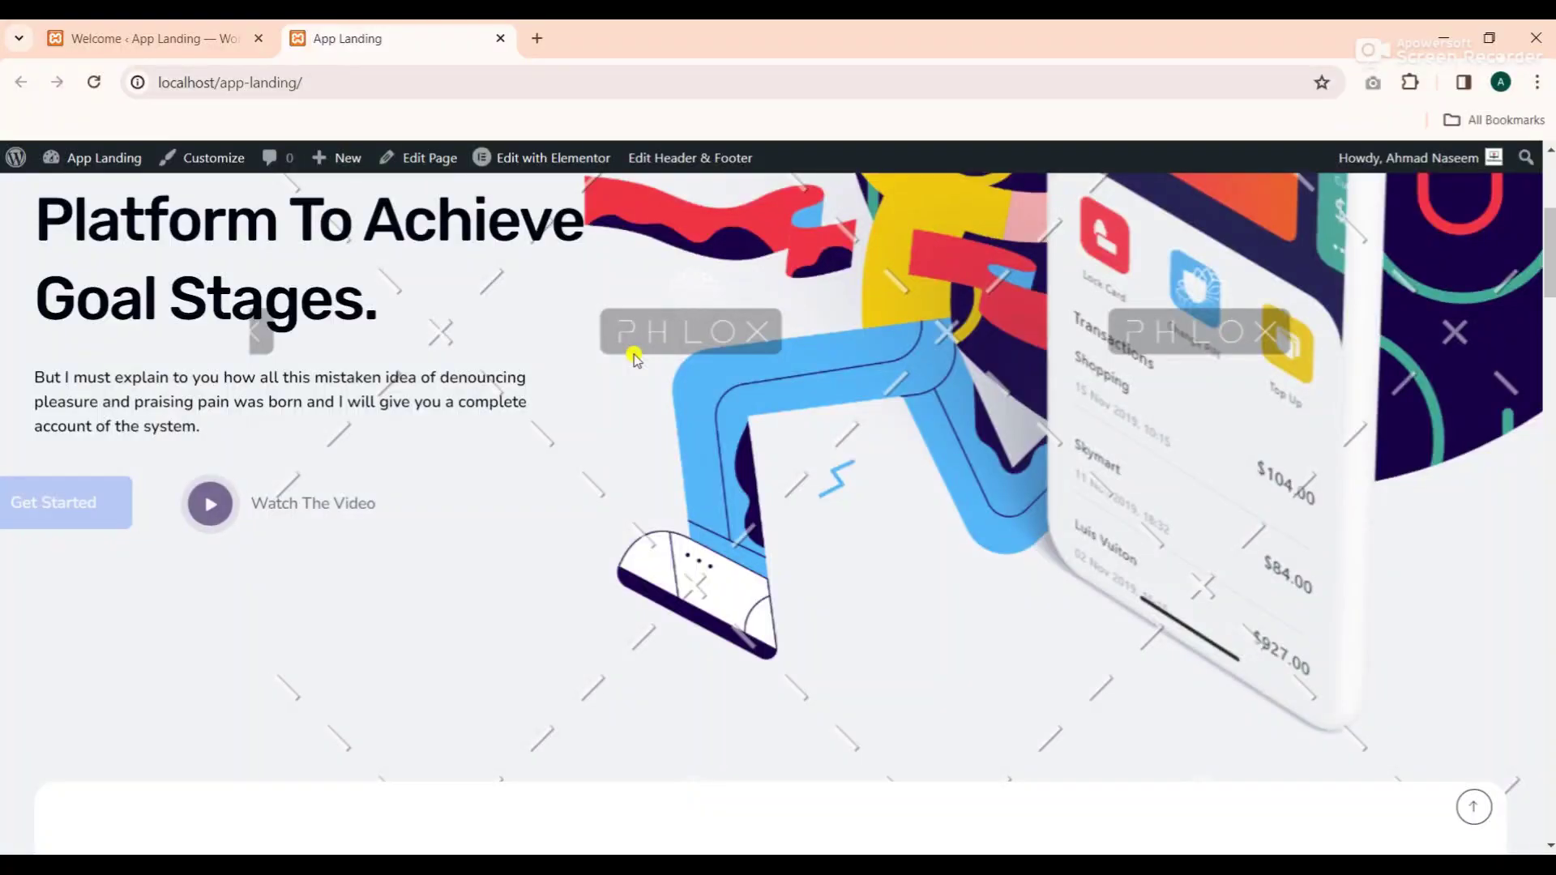
pyautogui.scroll(2, 635, 358)
pyautogui.scroll(2, 640, 358)
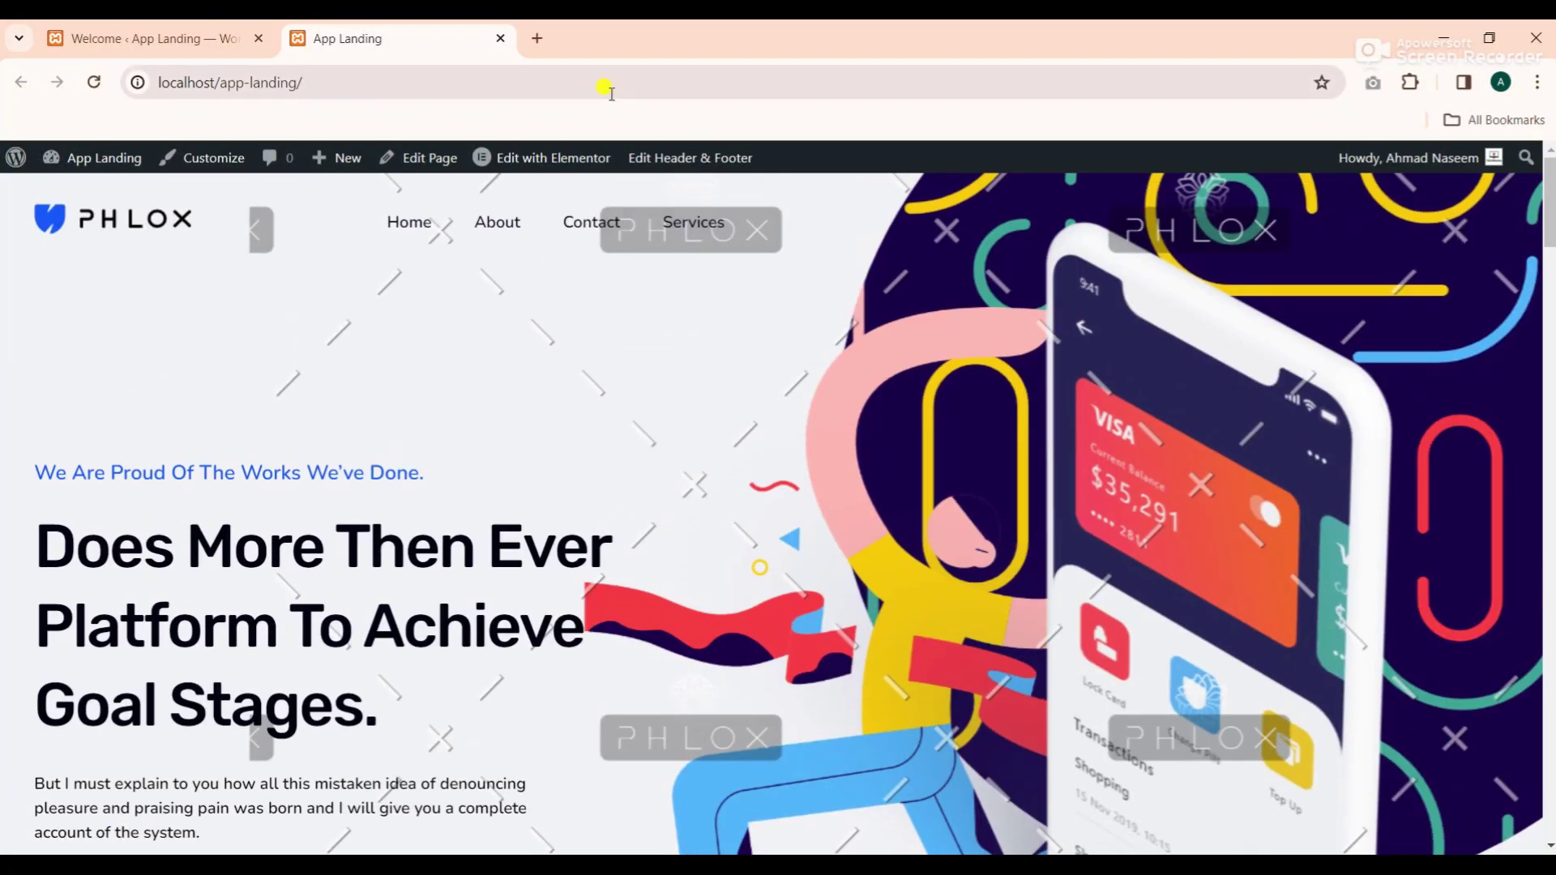
# Open the home page for editing with Elementor in a new browser tab
pyautogui.rightClick(550, 160)
pyautogui.click(585, 173)
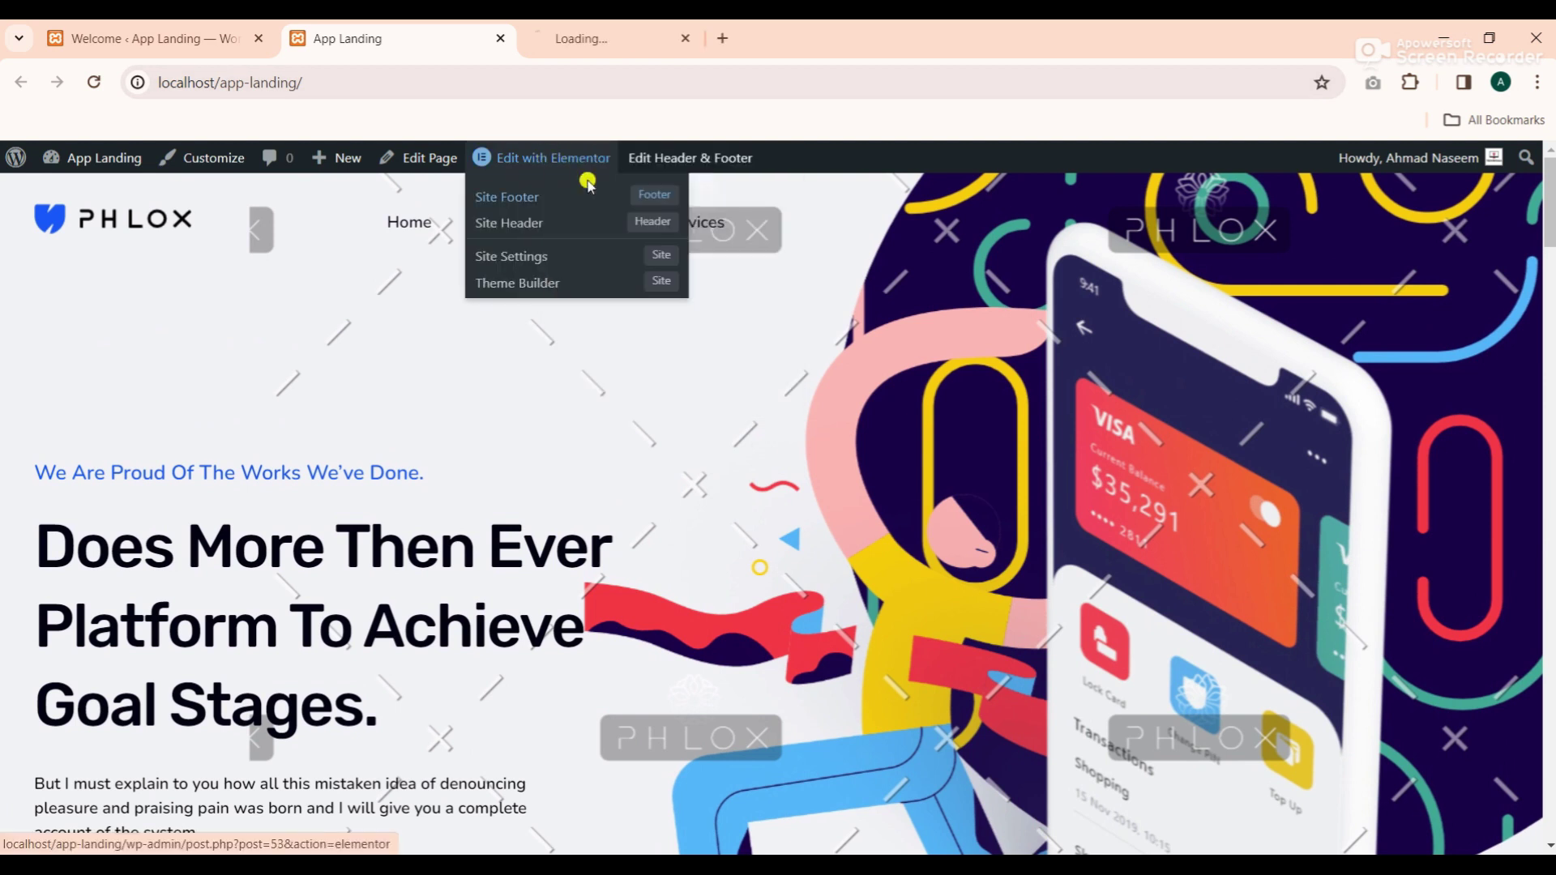
pyautogui.click(619, 48)
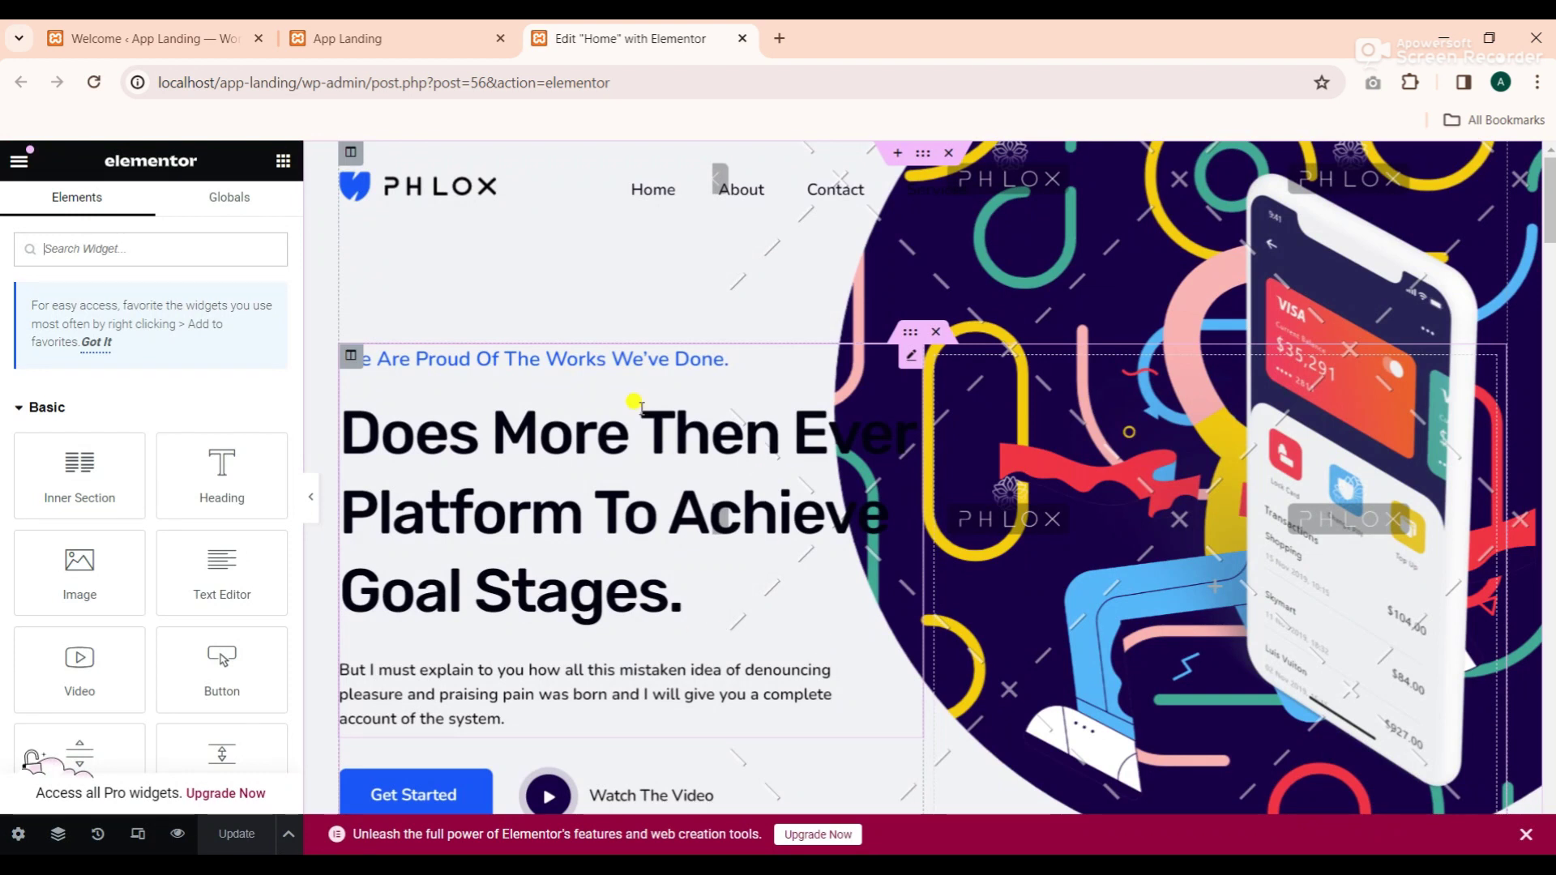
# Show the page structure in the Navigator, expand the first section's column and select its third Advanced Image
pyautogui.click(49, 835)
pyautogui.click(1301, 297)
pyautogui.click(1314, 325)
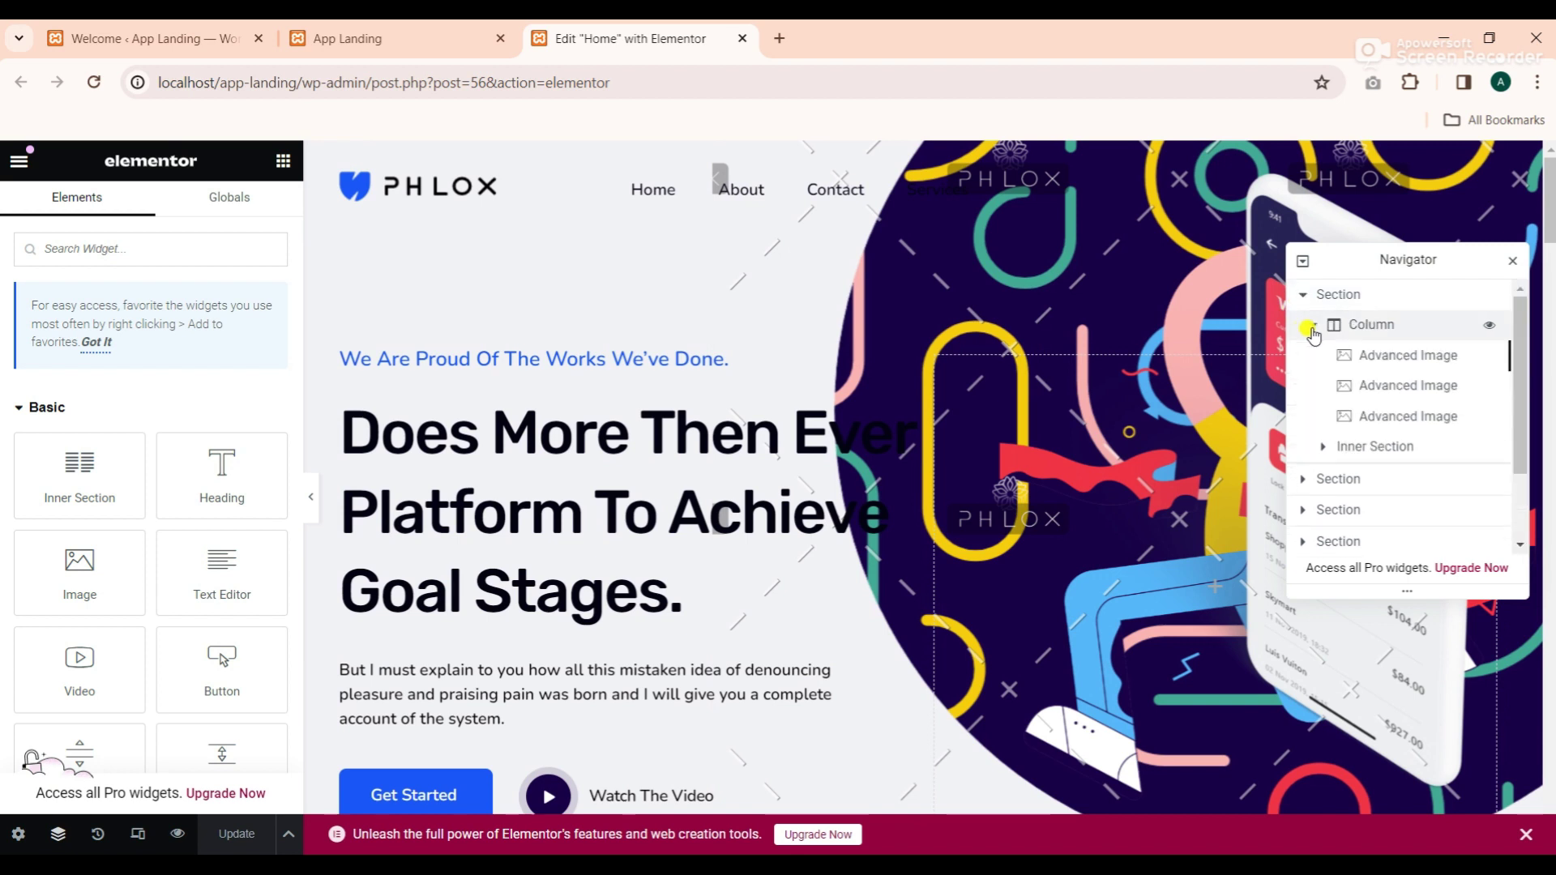
pyautogui.click(1410, 359)
pyautogui.click(1411, 388)
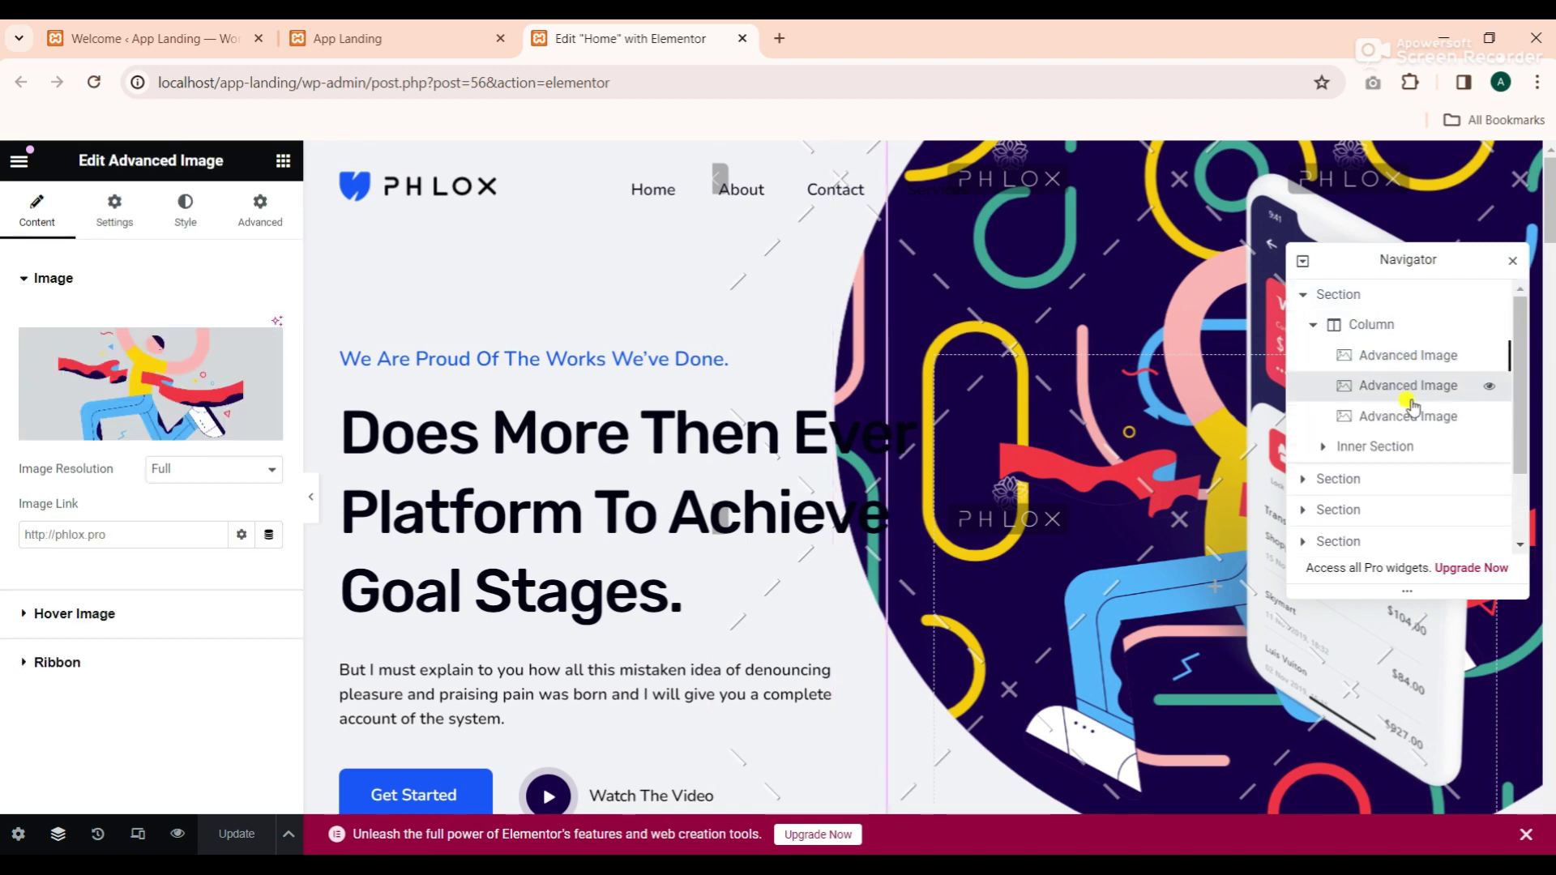
pyautogui.click(1412, 416)
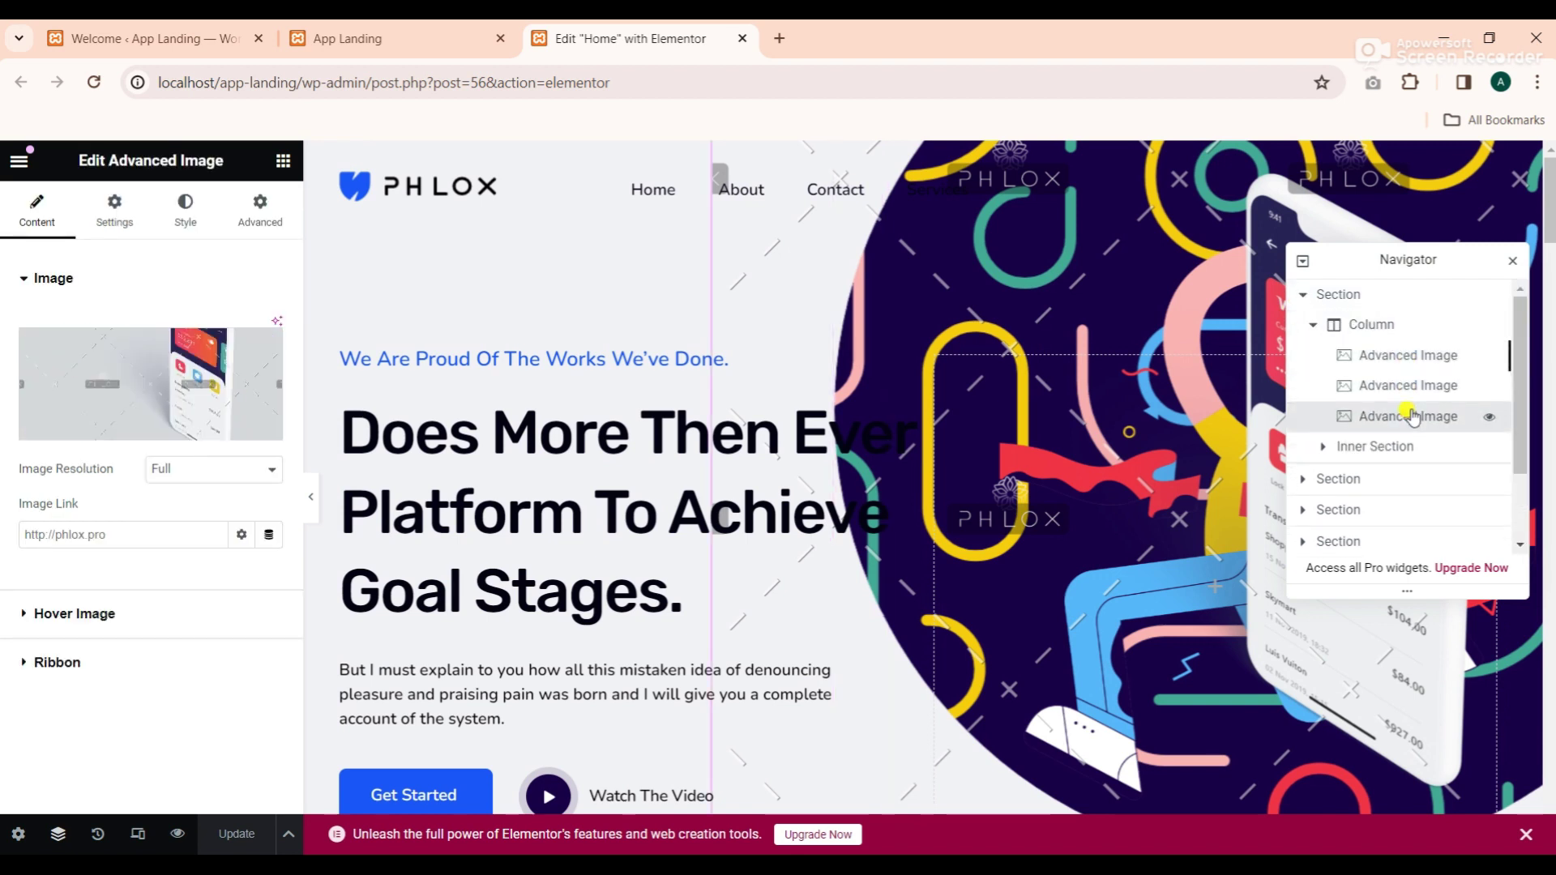
# Replace the selected phone image with the Device-1 file uploaded from the app landing folder on the Desktop
pyautogui.click(200, 373)
pyautogui.click(880, 506)
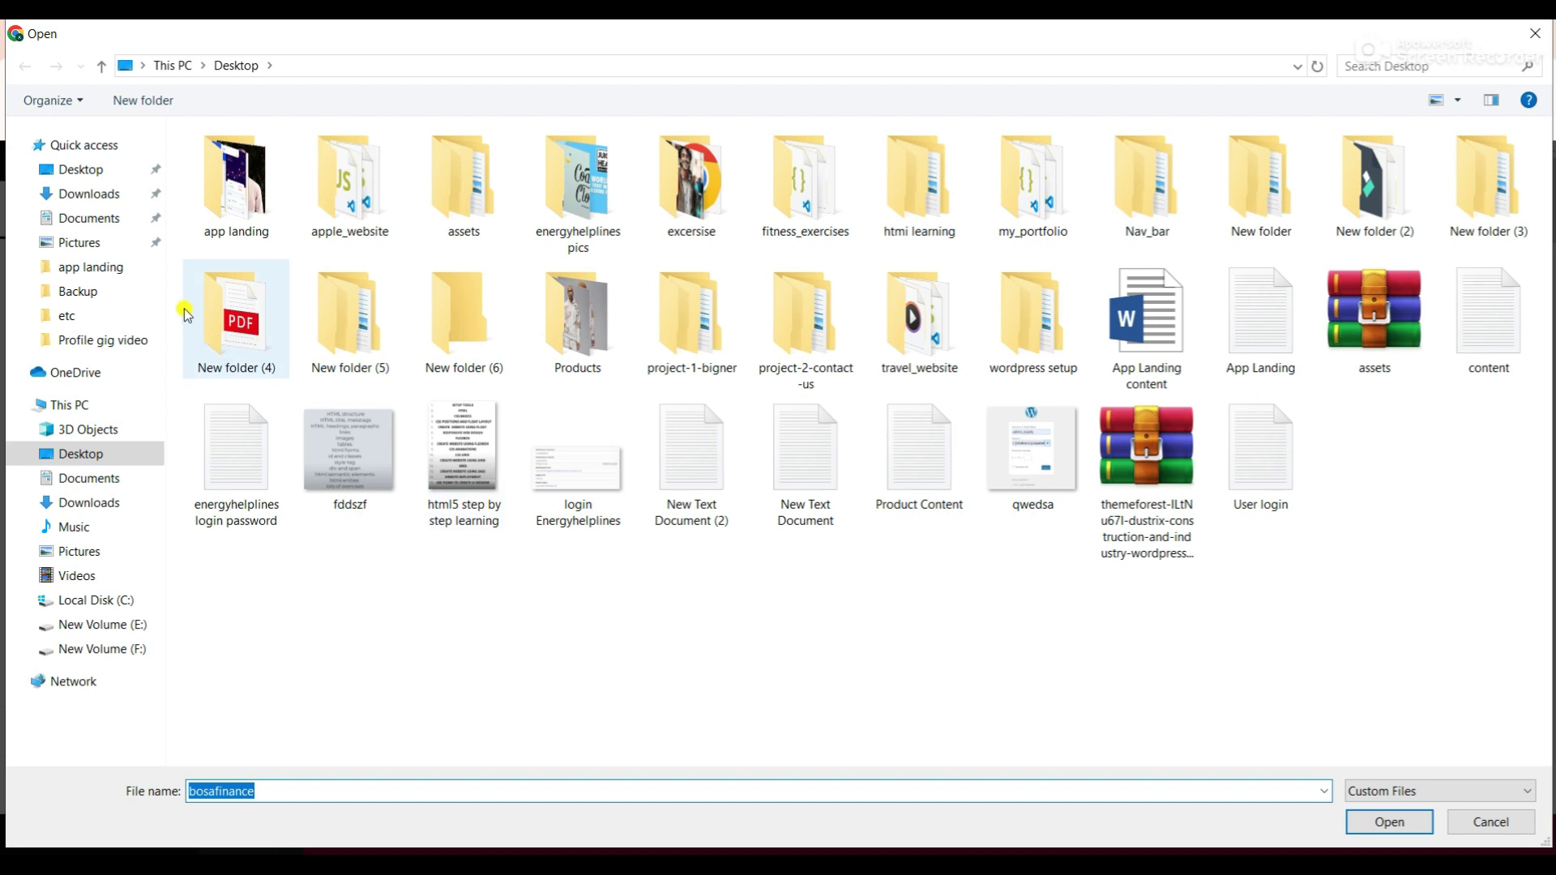
pyautogui.click(244, 205)
pyautogui.doubleClick(244, 205)
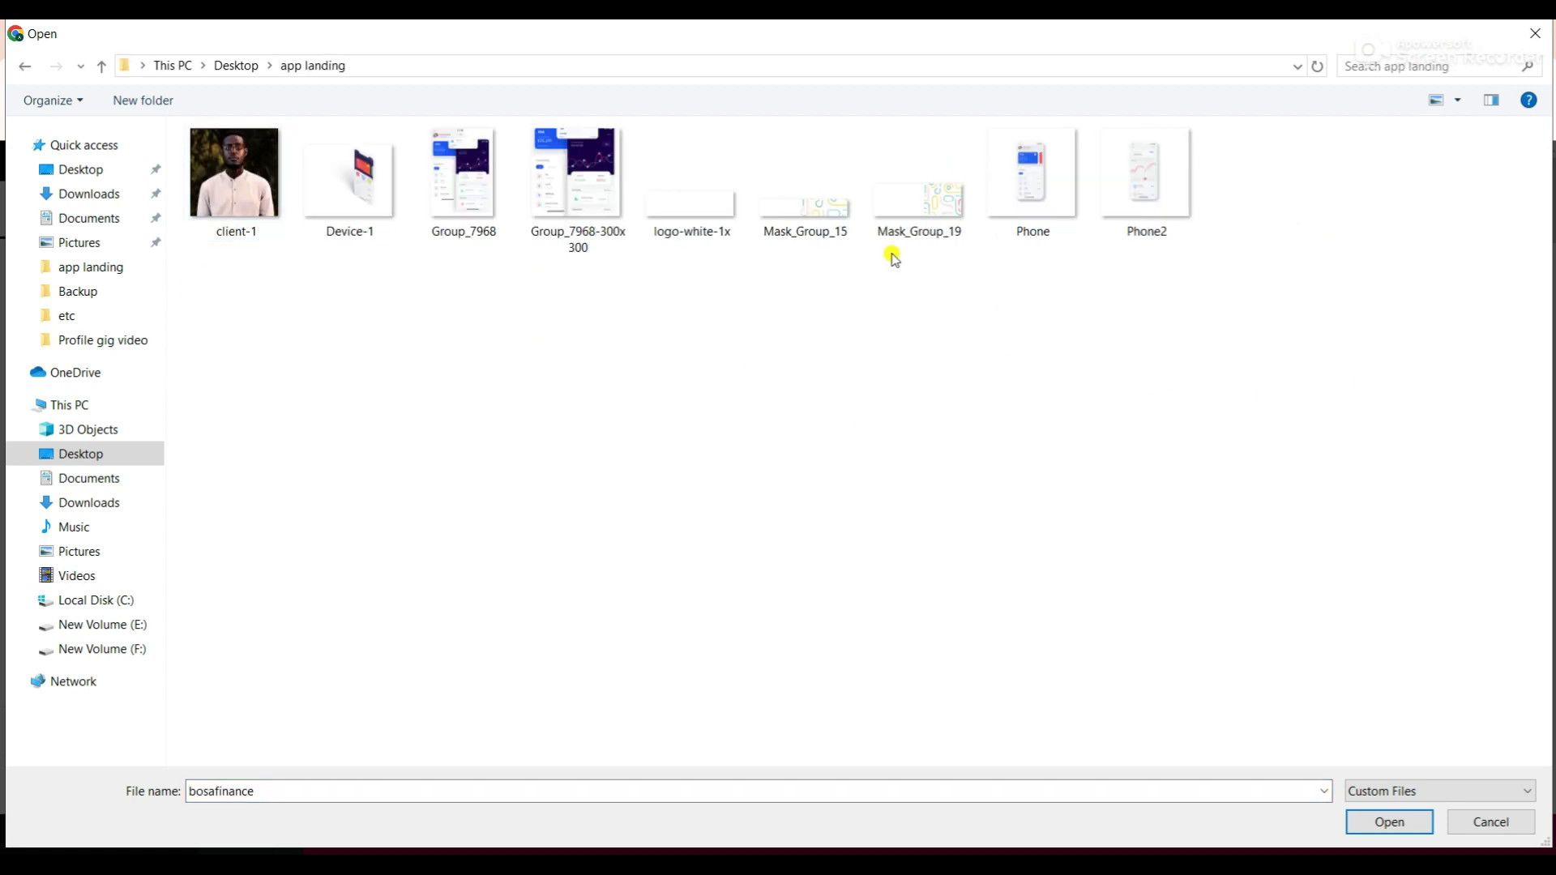
pyautogui.click(342, 209)
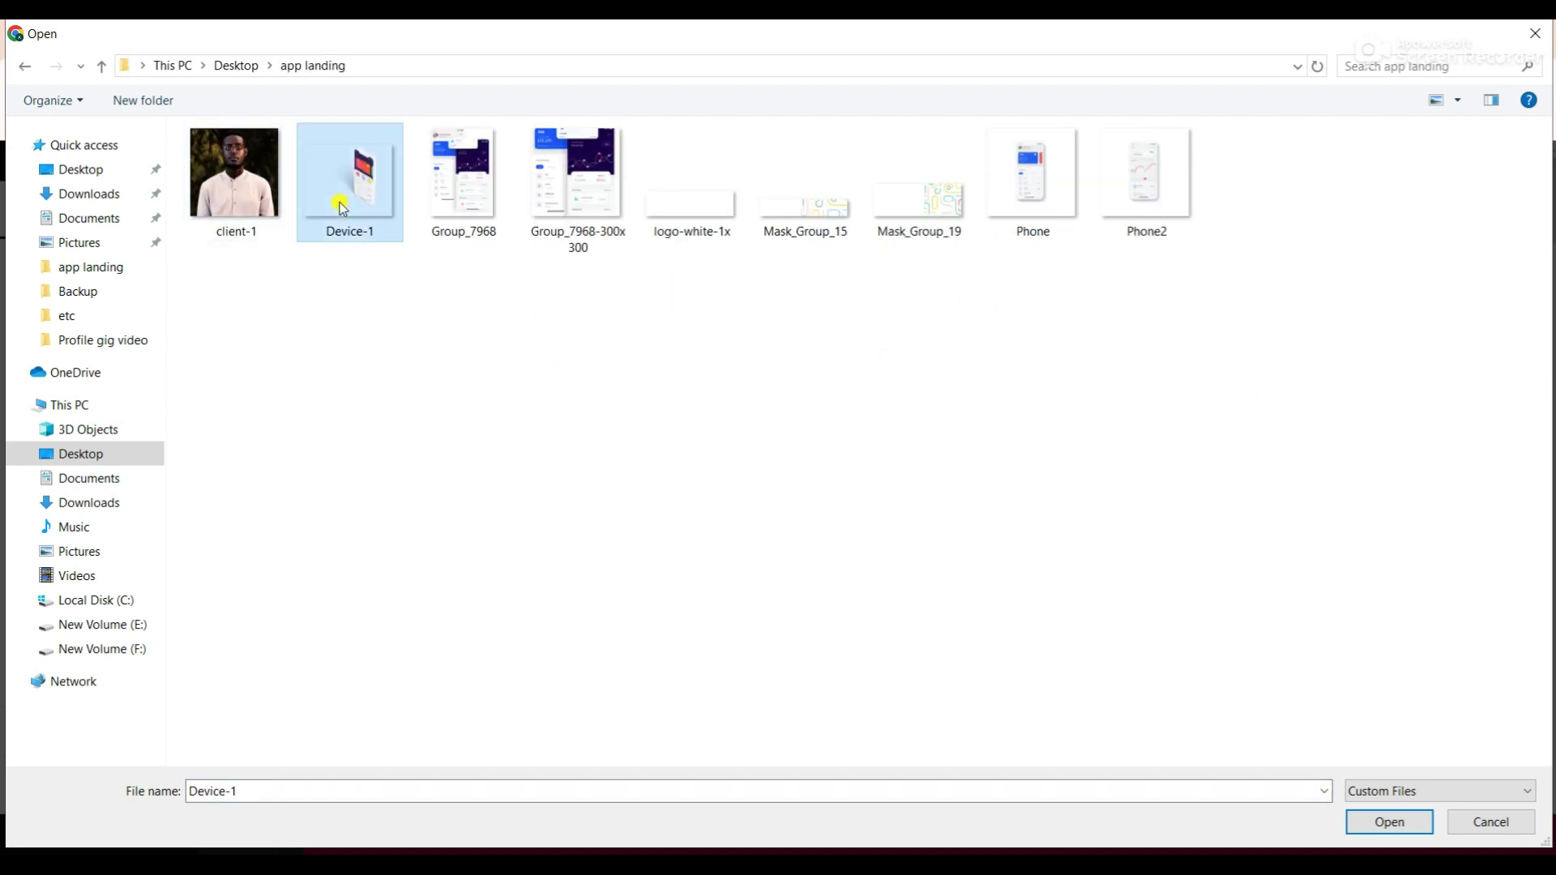
pyautogui.click(1388, 824)
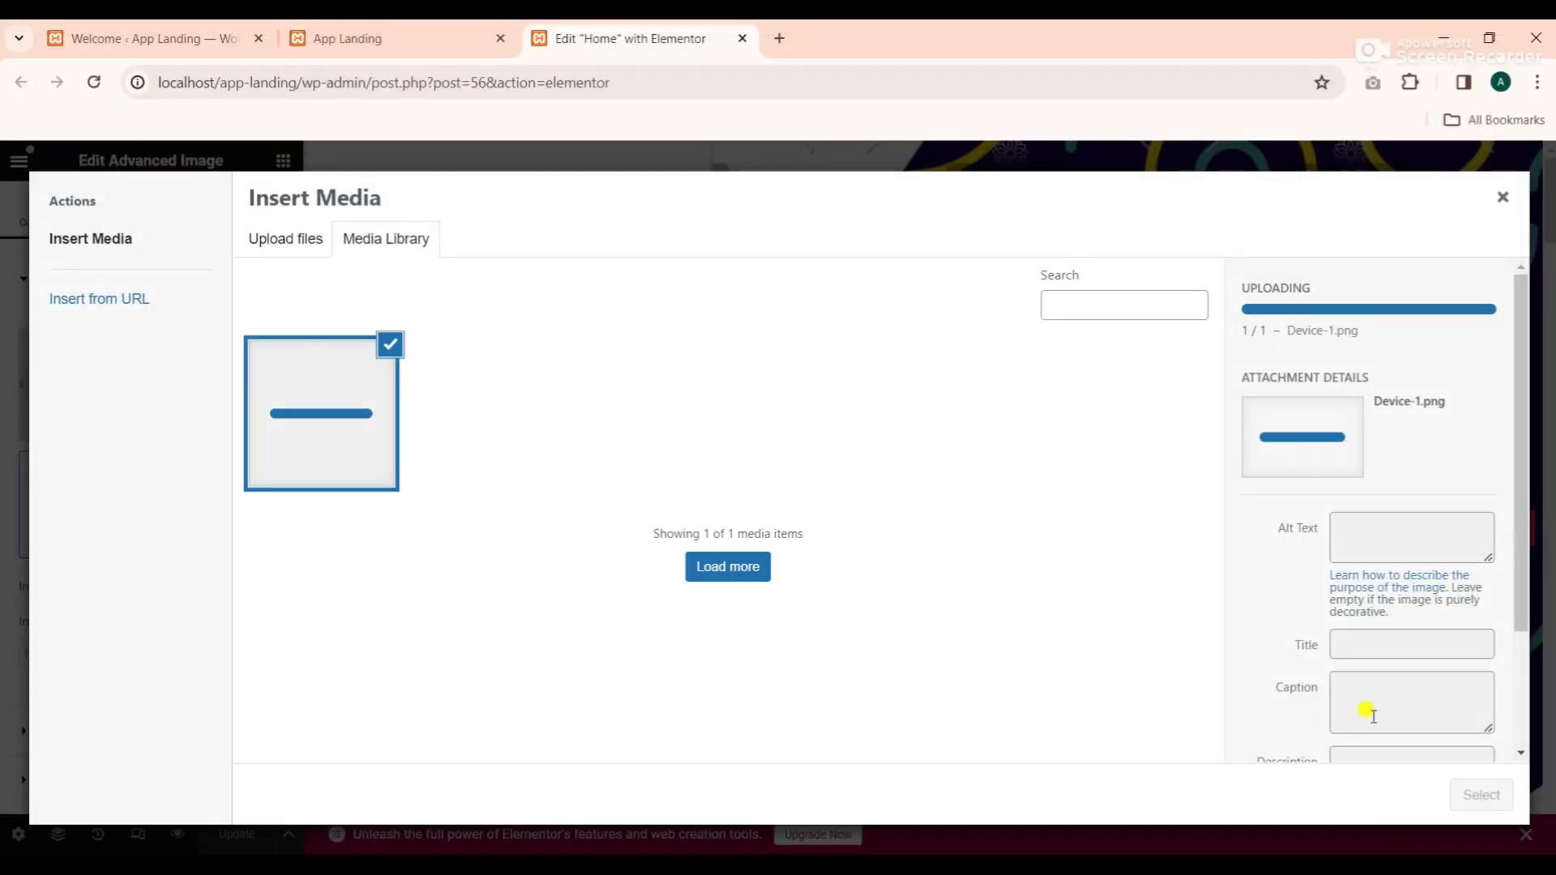
pyautogui.click(1469, 797)
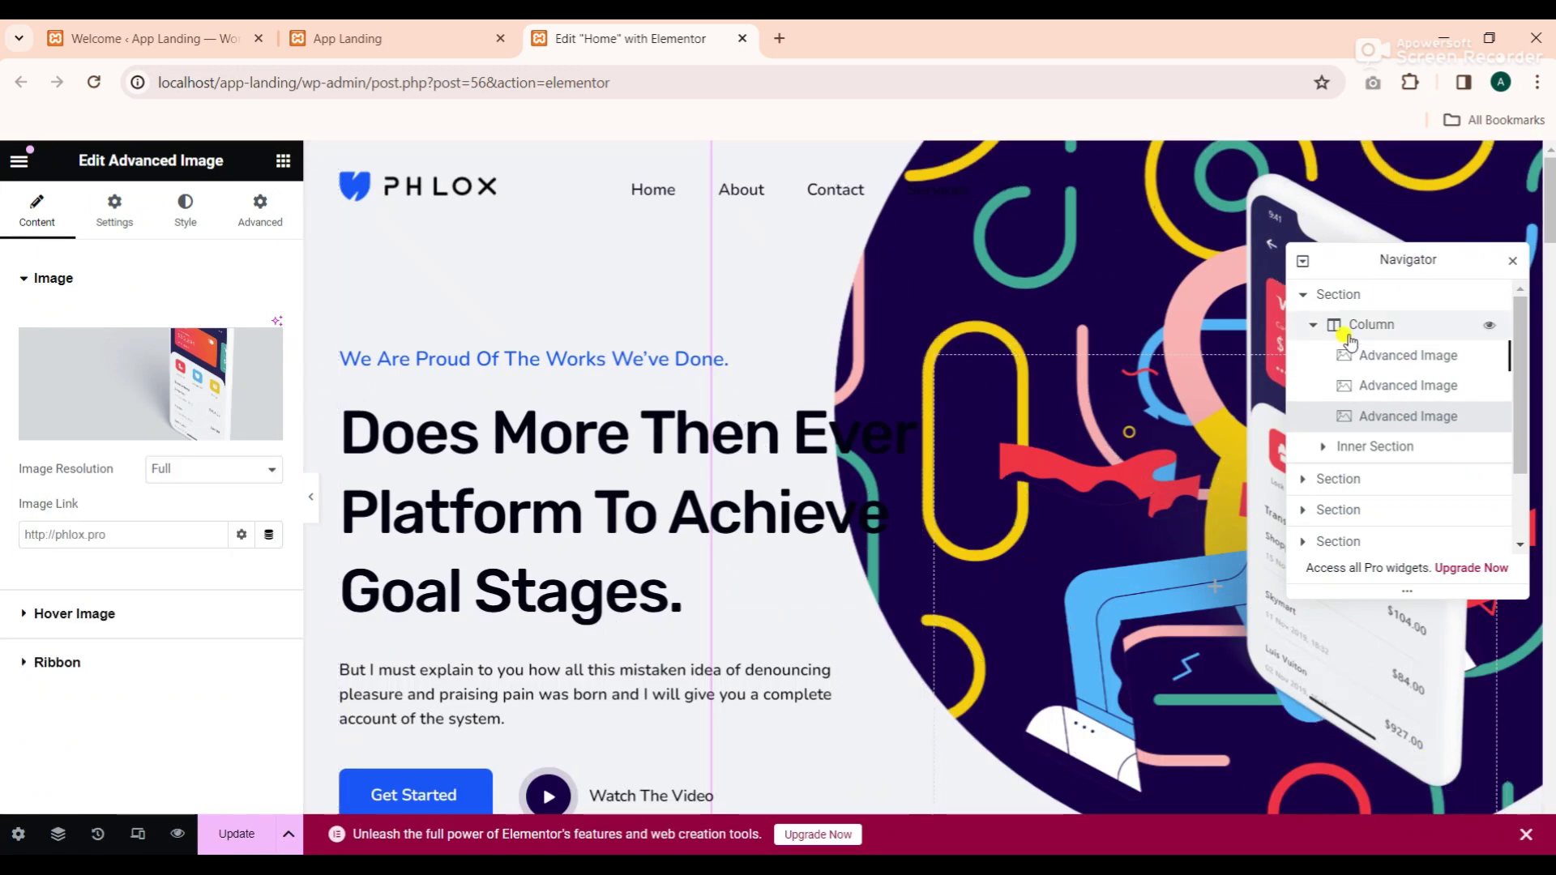
# Replace the hero Modern Heading's title with "We Take Pride in the Works We Have Completed." copied from the App Landing content Word document
pyautogui.moveTo(1471, 246); pyautogui.dragTo(717, 280)
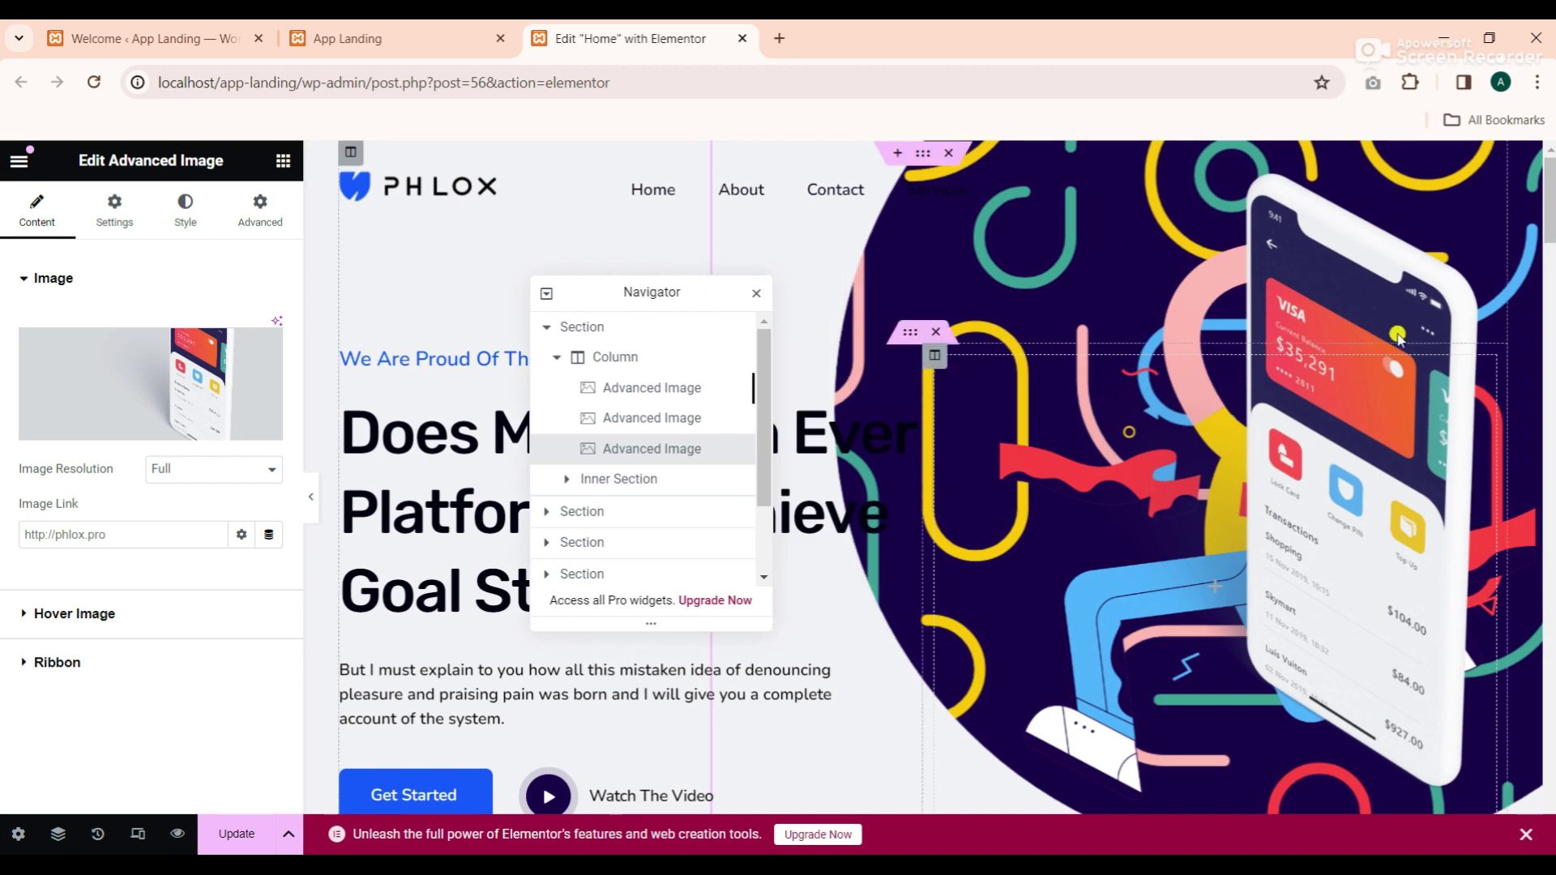
pyautogui.moveTo(581, 285); pyautogui.dragTo(1223, 330)
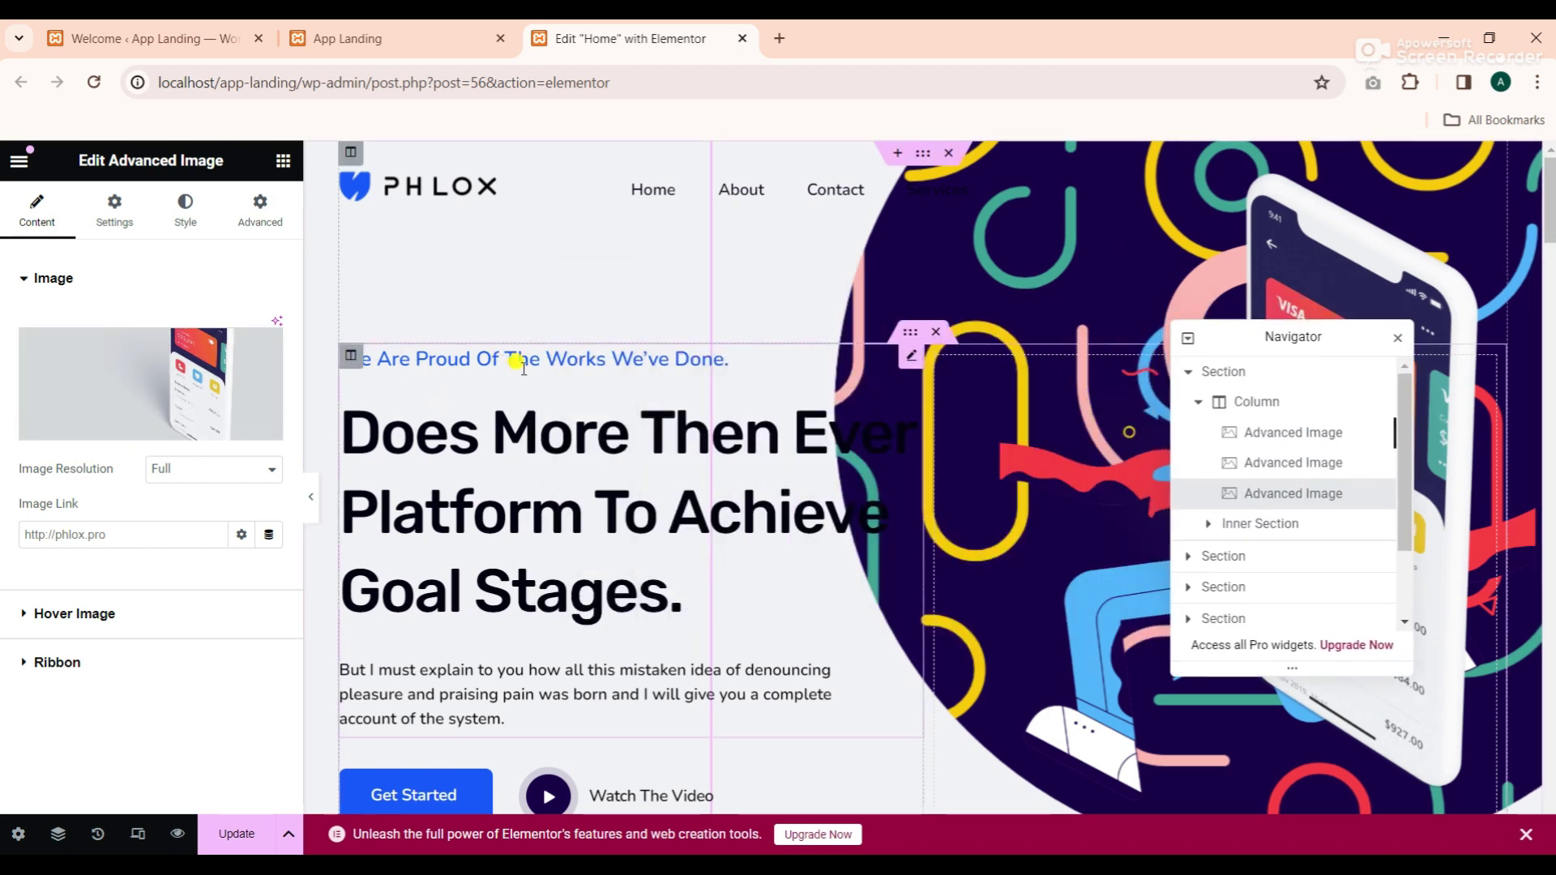
pyautogui.click(910, 357)
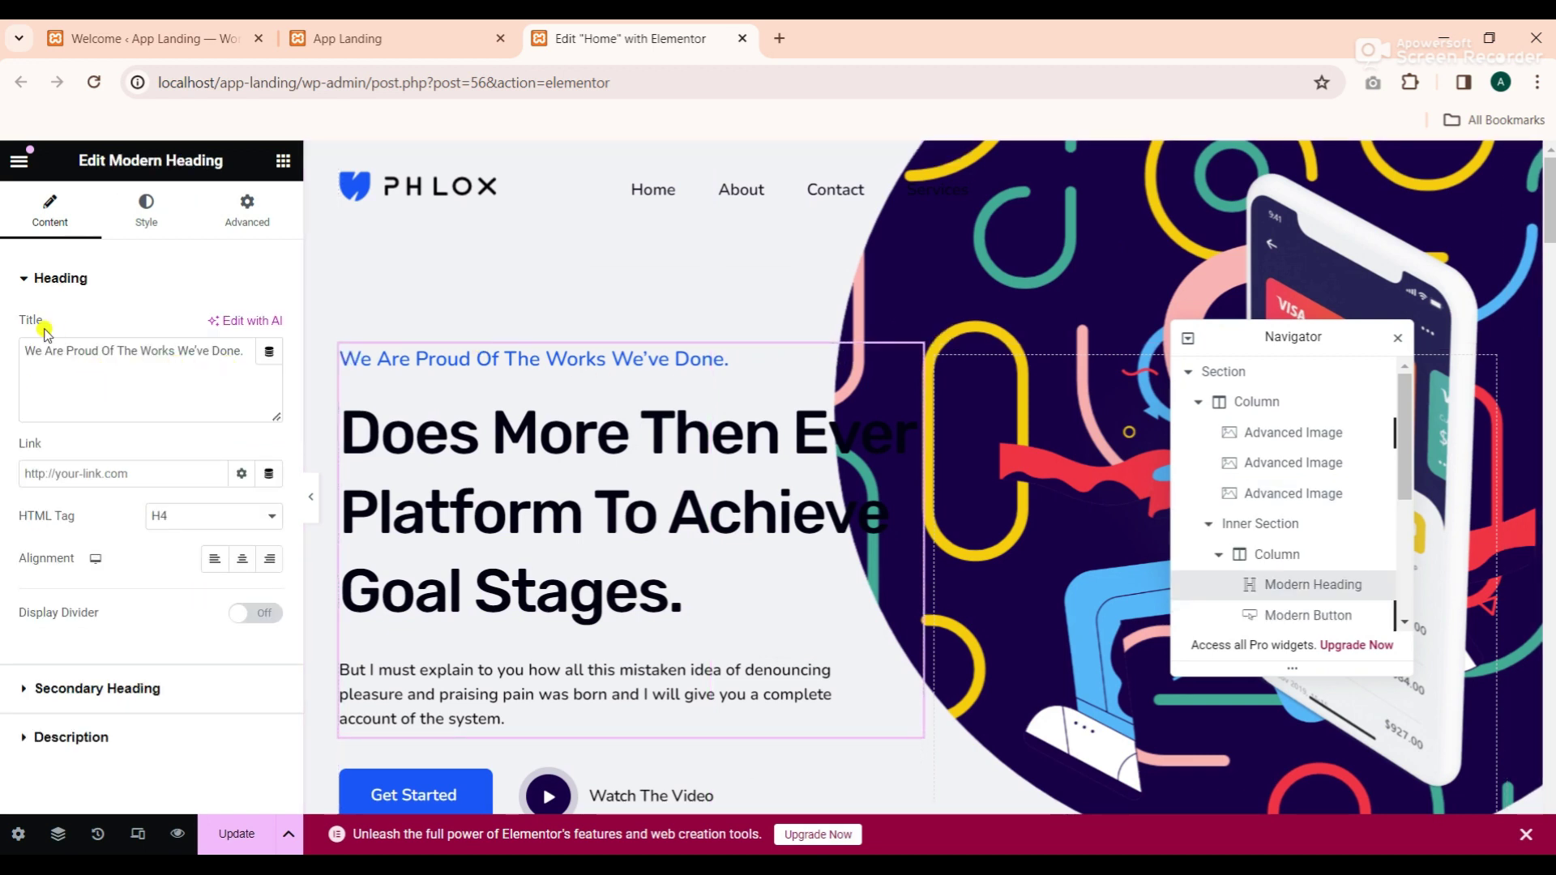
pyautogui.hotkey('alt', 'Tab')
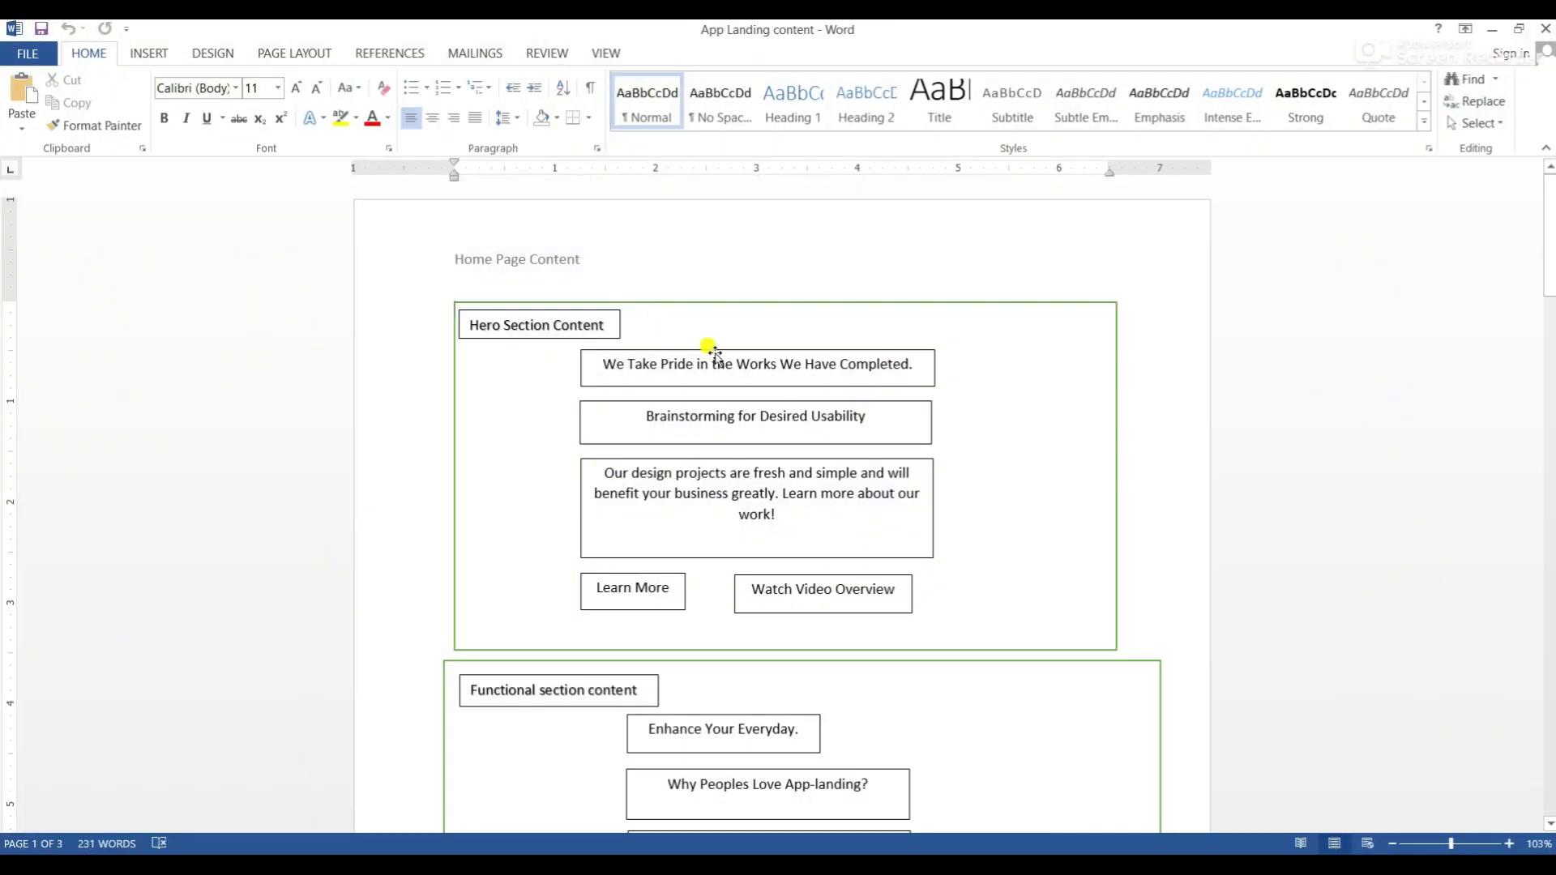
pyautogui.moveTo(929, 362); pyautogui.dragTo(583, 353)
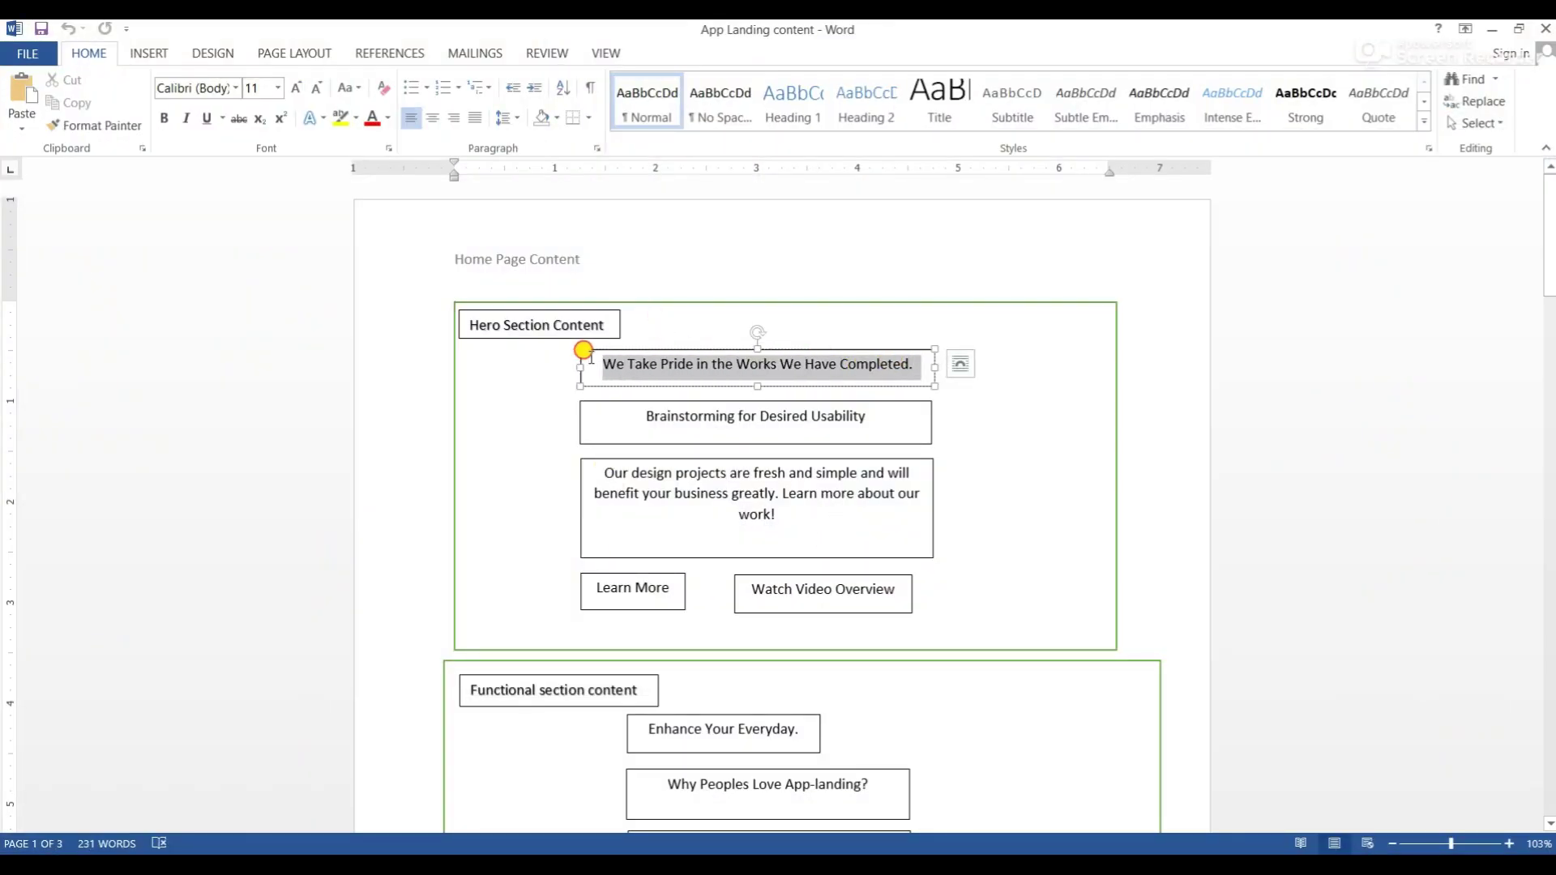
pyautogui.rightClick(700, 374)
pyautogui.click(741, 407)
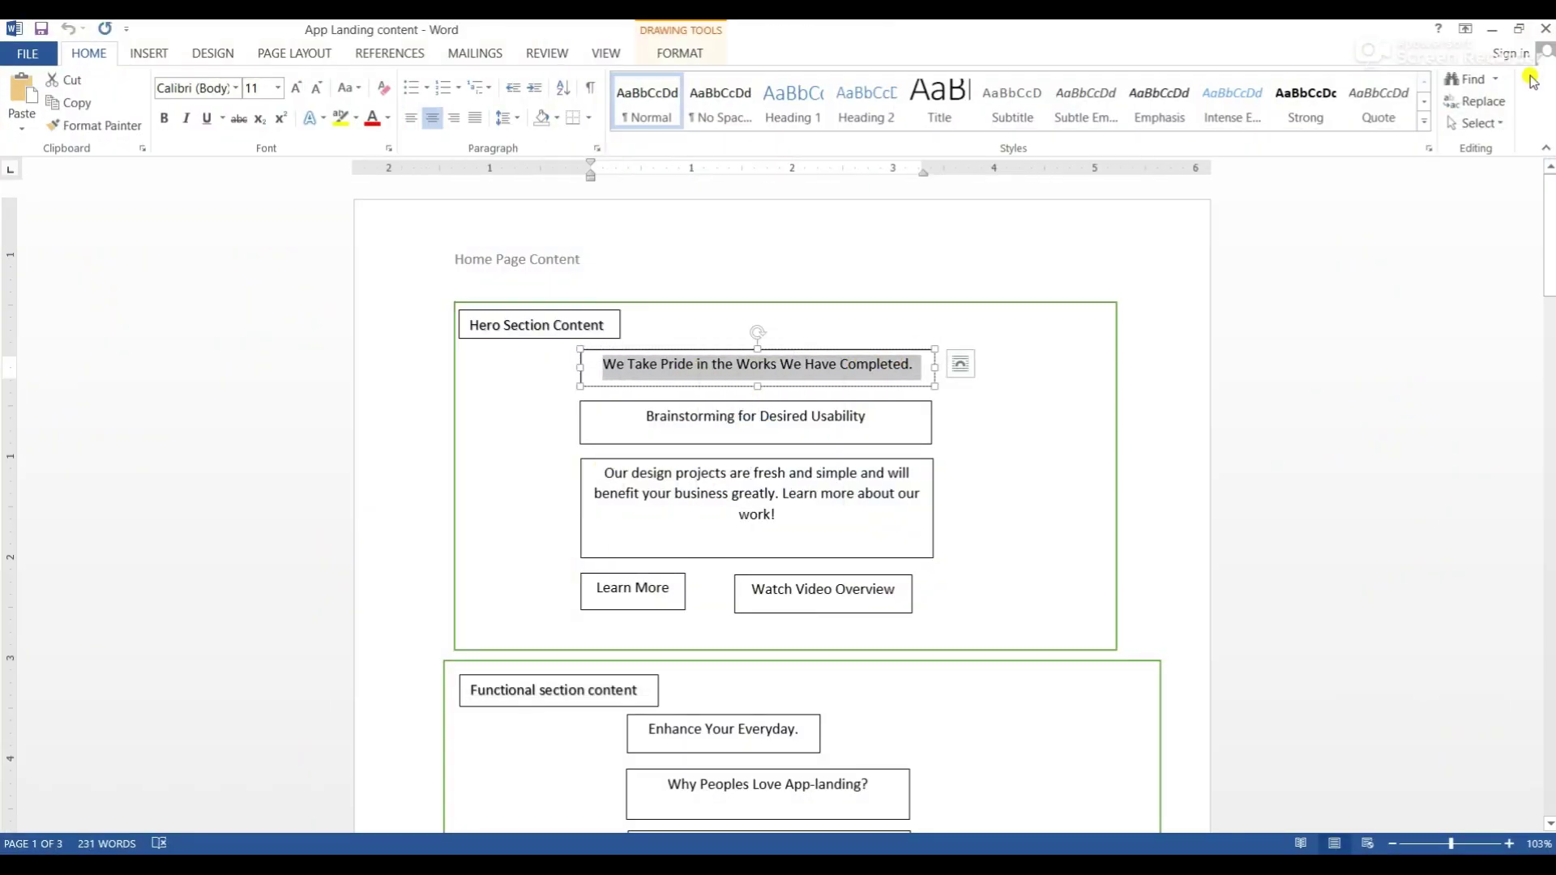
pyautogui.click(1494, 32)
pyautogui.moveTo(245, 350); pyautogui.dragTo(16, 350)
pyautogui.rightClick(75, 355)
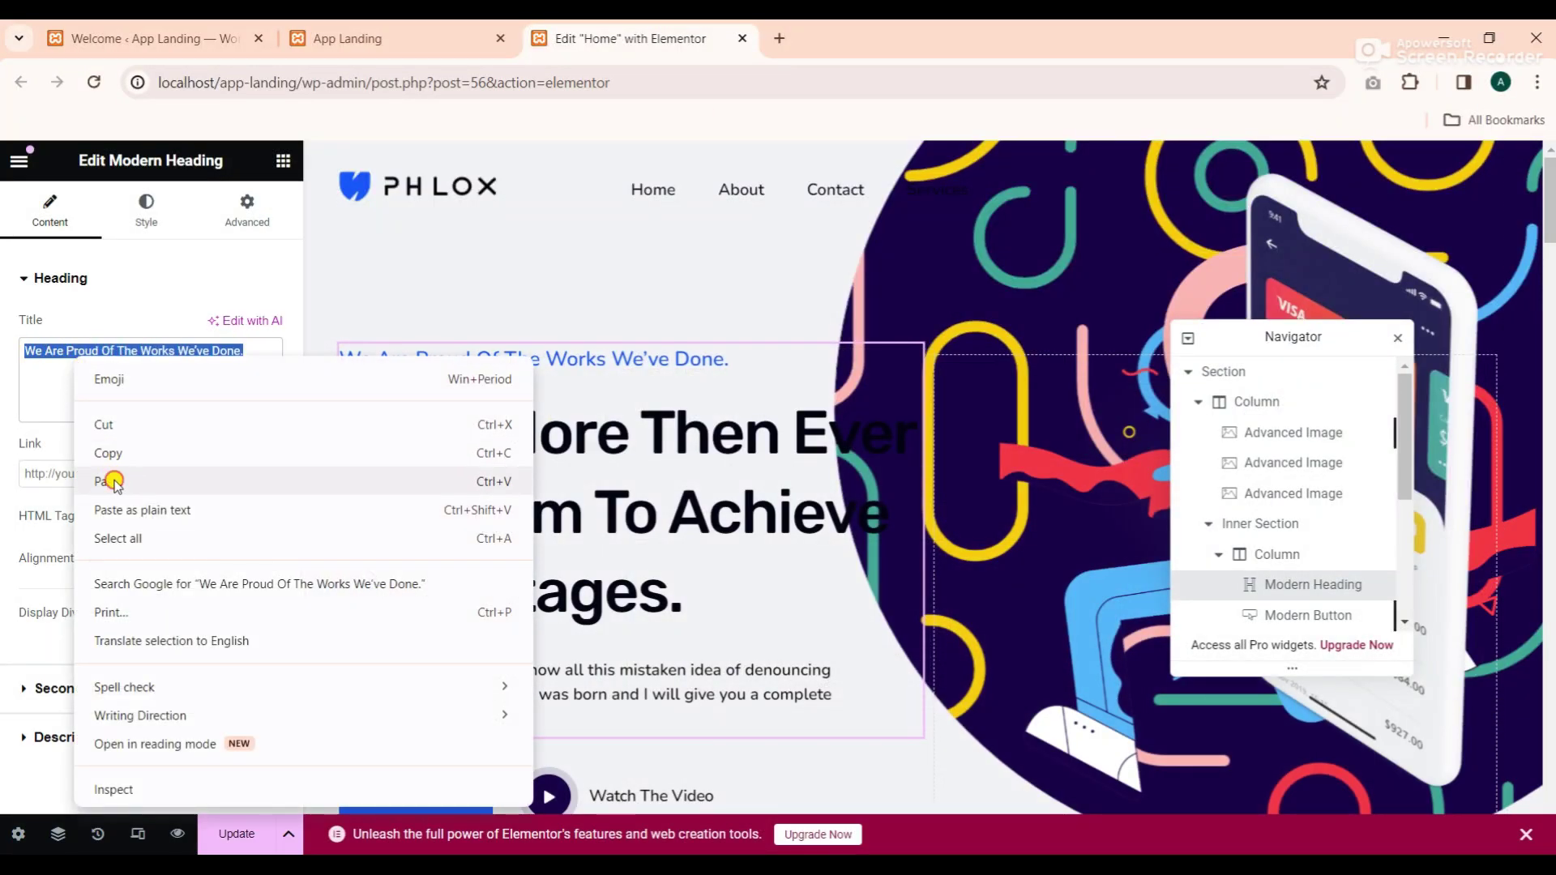
pyautogui.click(108, 482)
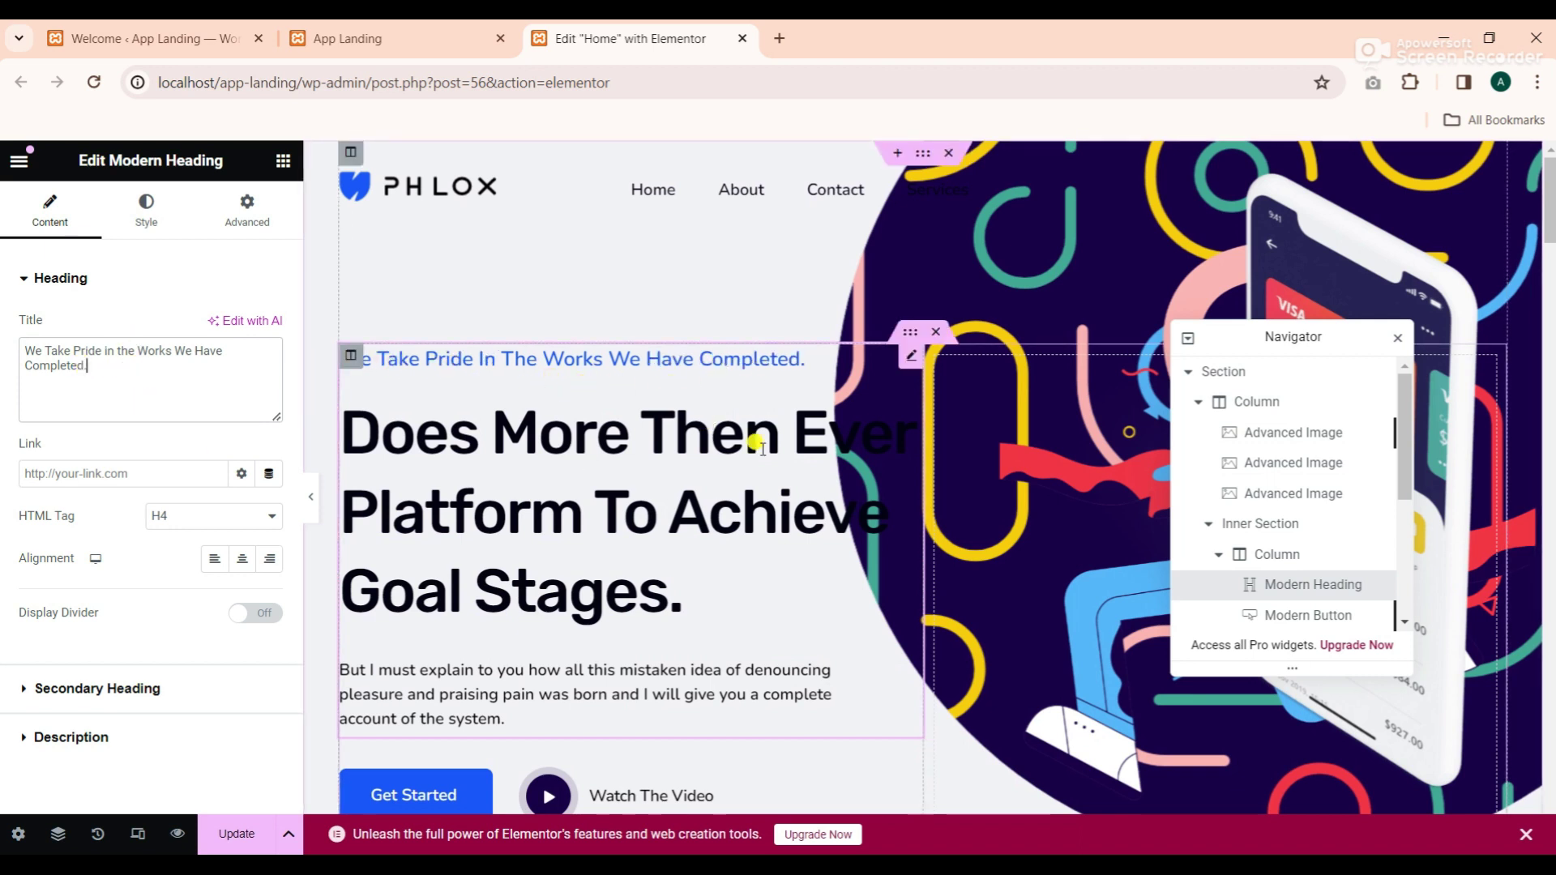
# Replace the secondary heading's highlighted text with "Brainstorming for Desired Usability" copied from the Word document
pyautogui.click(108, 688)
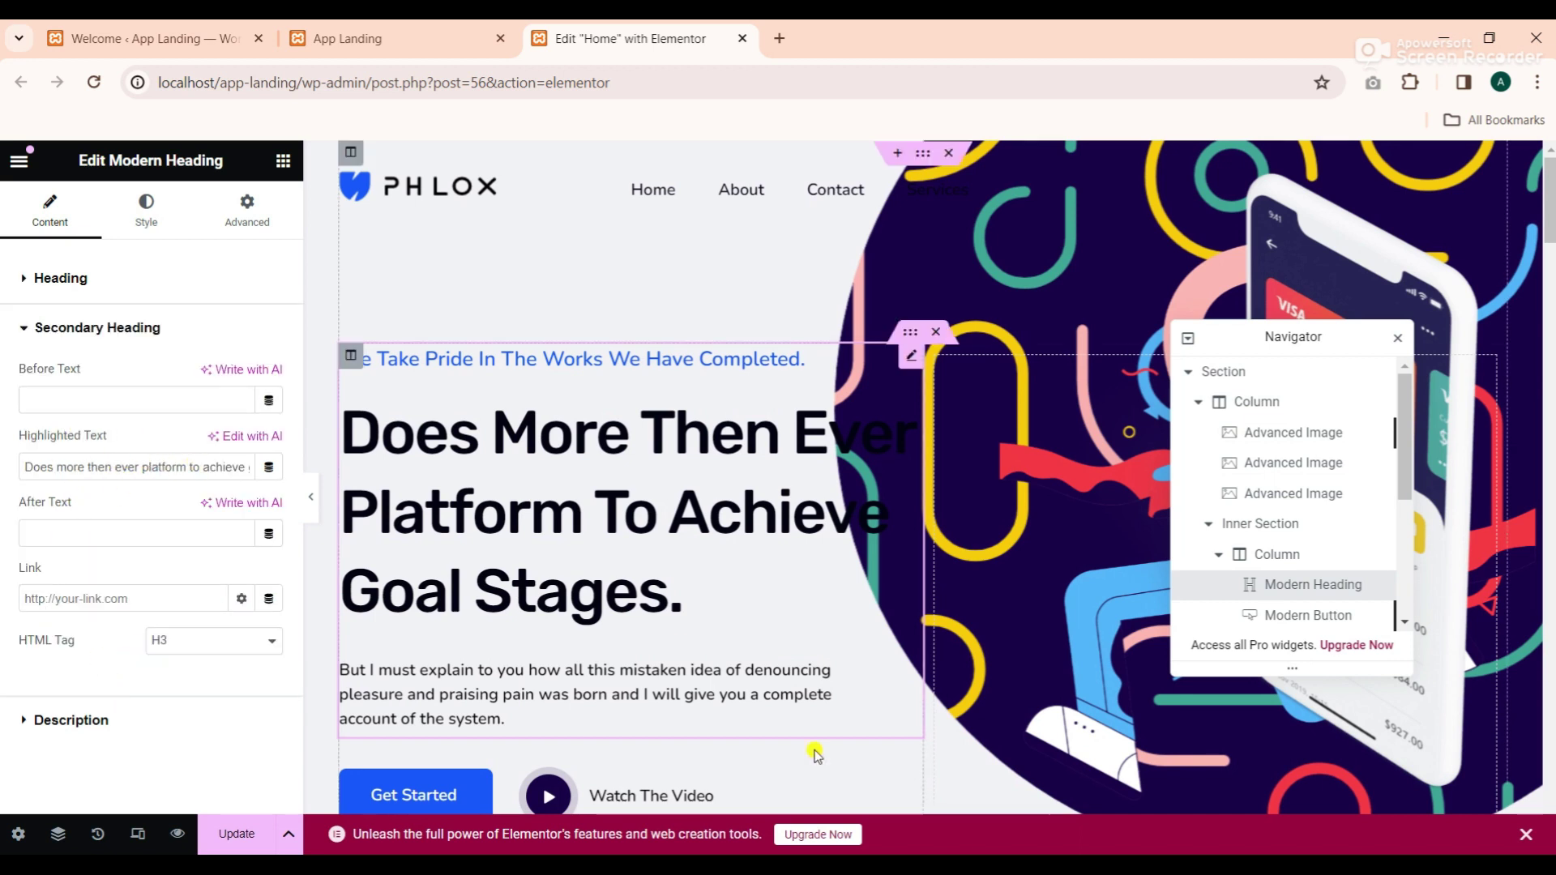
pyautogui.hotkey('alt', 'Tab')
pyautogui.moveTo(868, 425); pyautogui.dragTo(649, 415)
pyautogui.rightClick(700, 415)
pyautogui.click(752, 456)
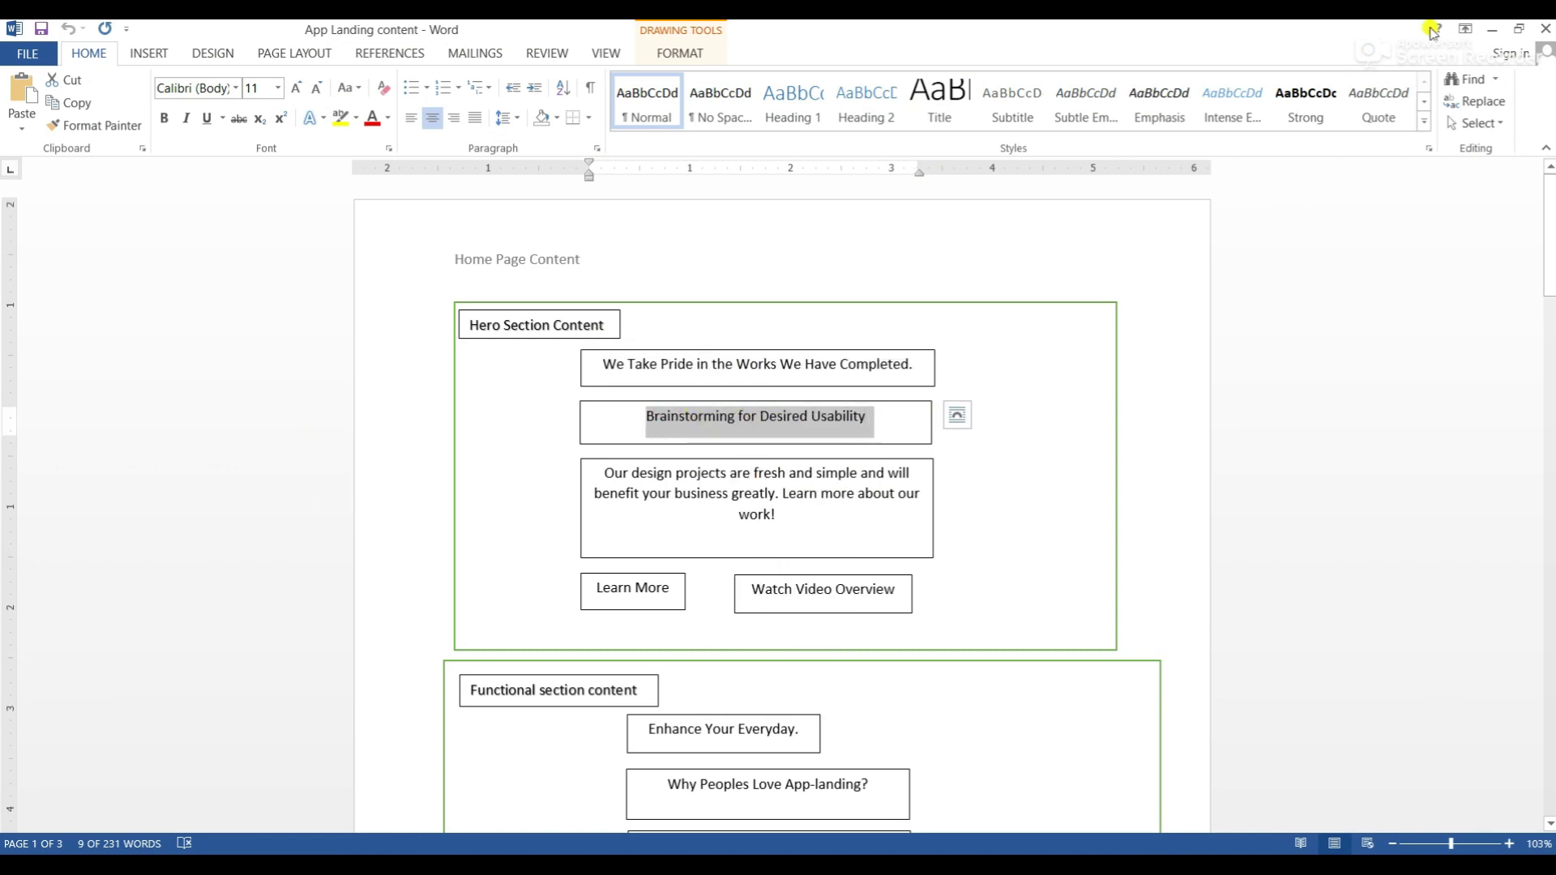
pyautogui.hotkey('alt', 'Tab')
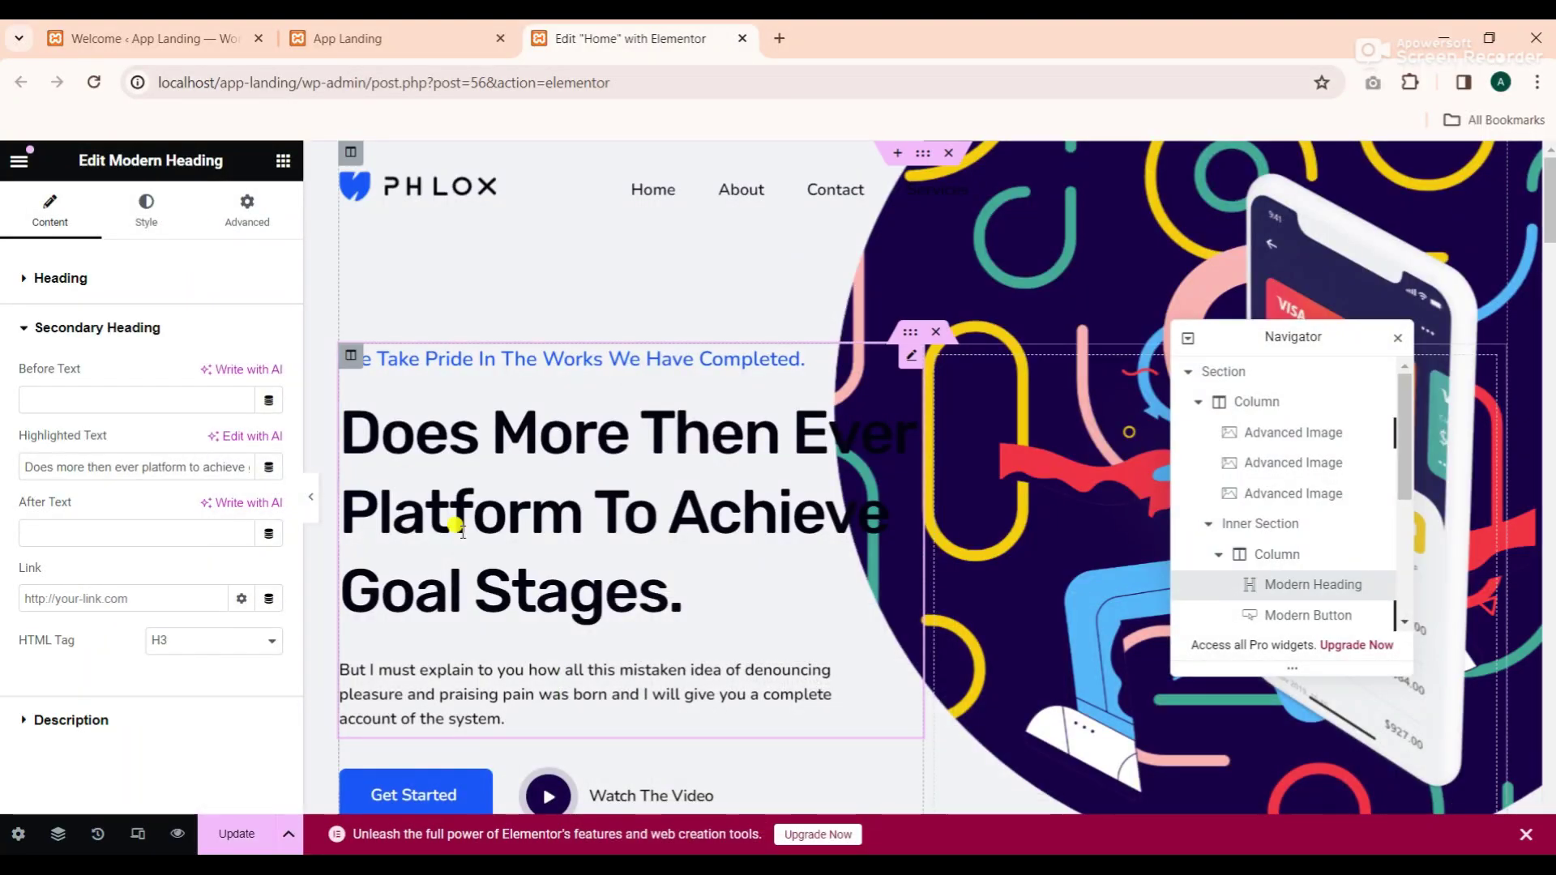
pyautogui.tripleClick(170, 464)
pyautogui.rightClick(171, 466)
pyautogui.click(242, 235)
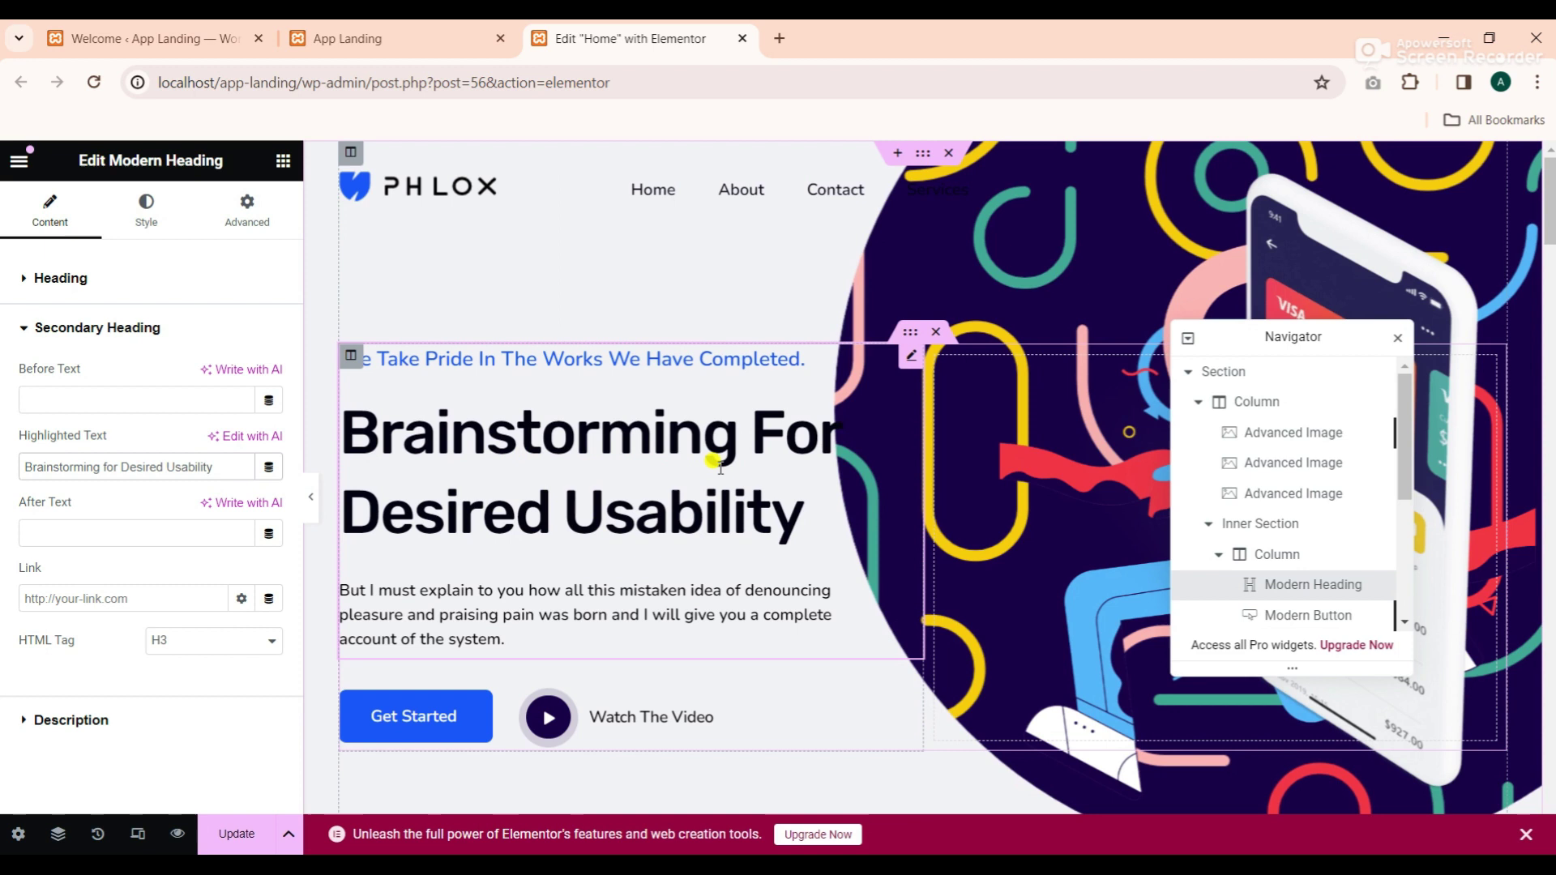
# Replace the hero heading's description with "Our design projects are fresh and simple and will benefit your business greatly. Learn more about our work!" from the Word document
pyautogui.moveTo(1348, 337); pyautogui.dragTo(1426, 256)
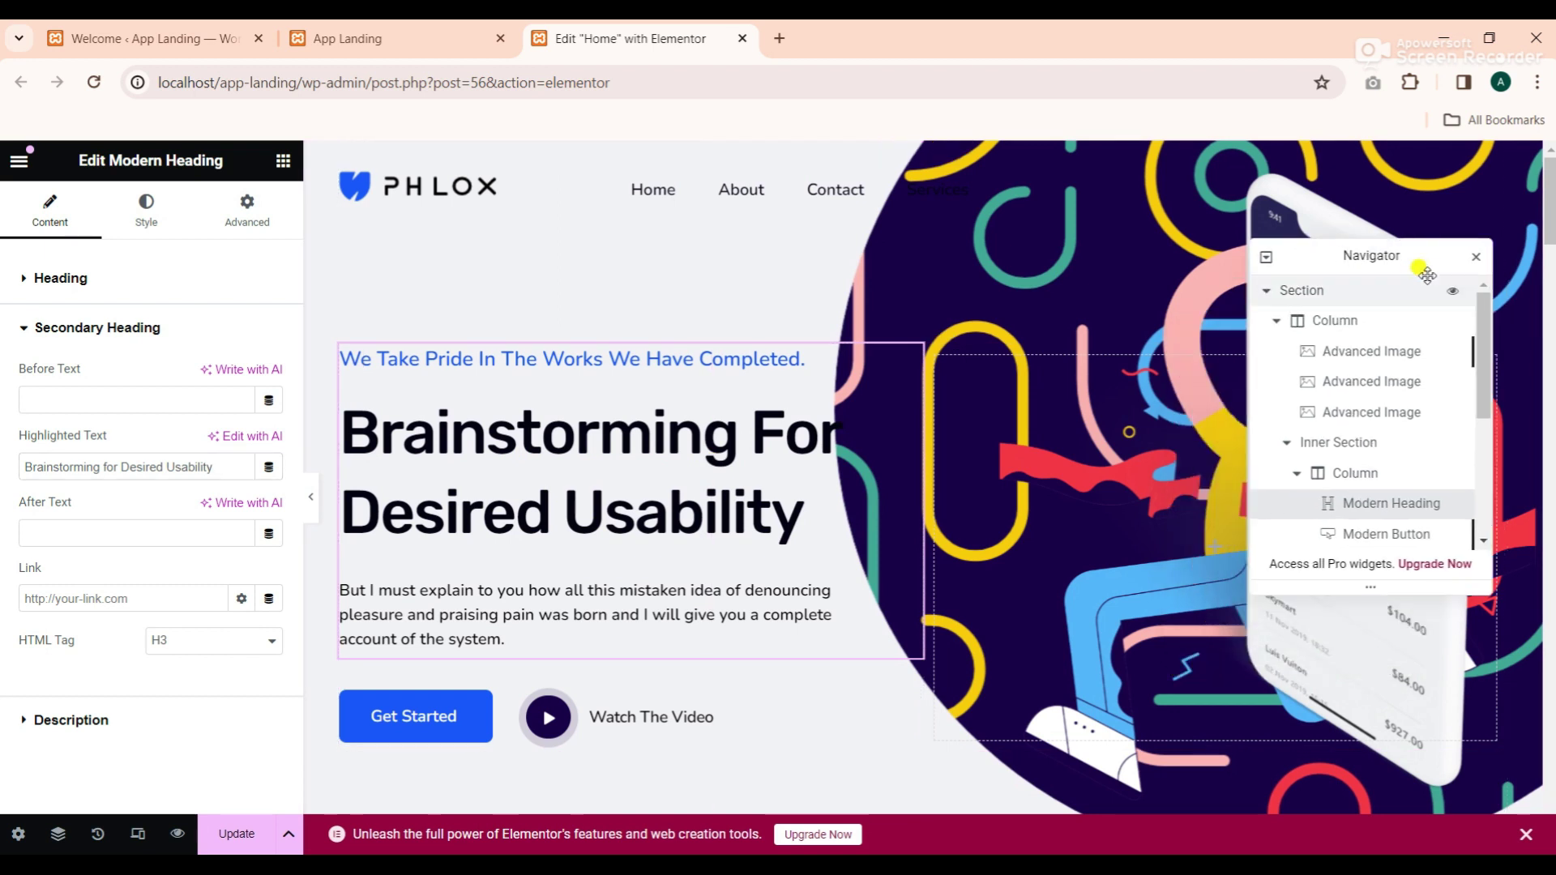
pyautogui.click(79, 721)
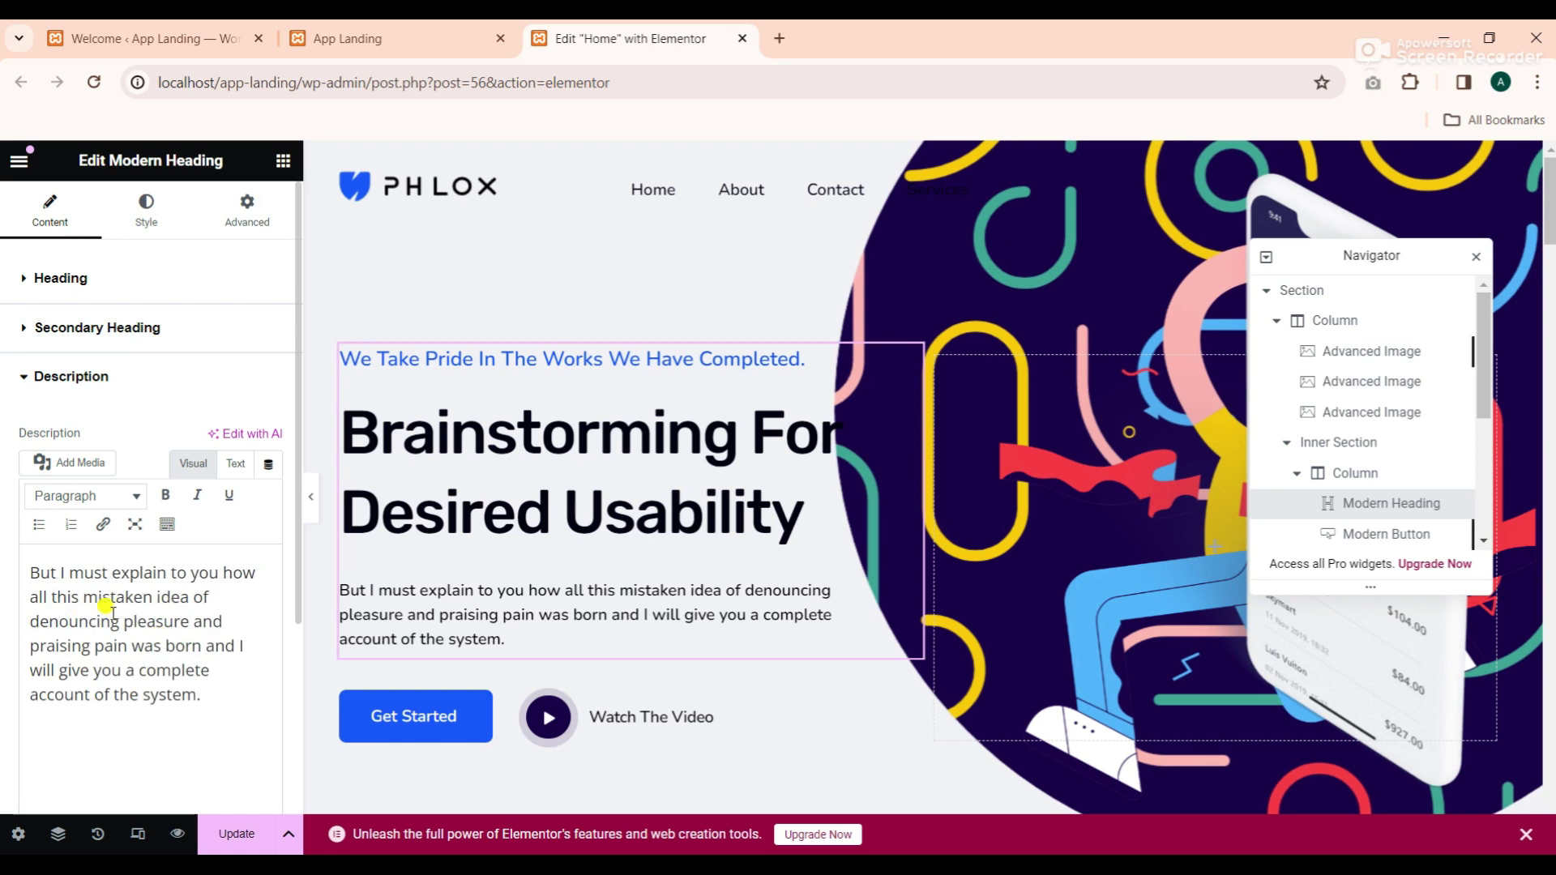
pyautogui.moveTo(822, 872)
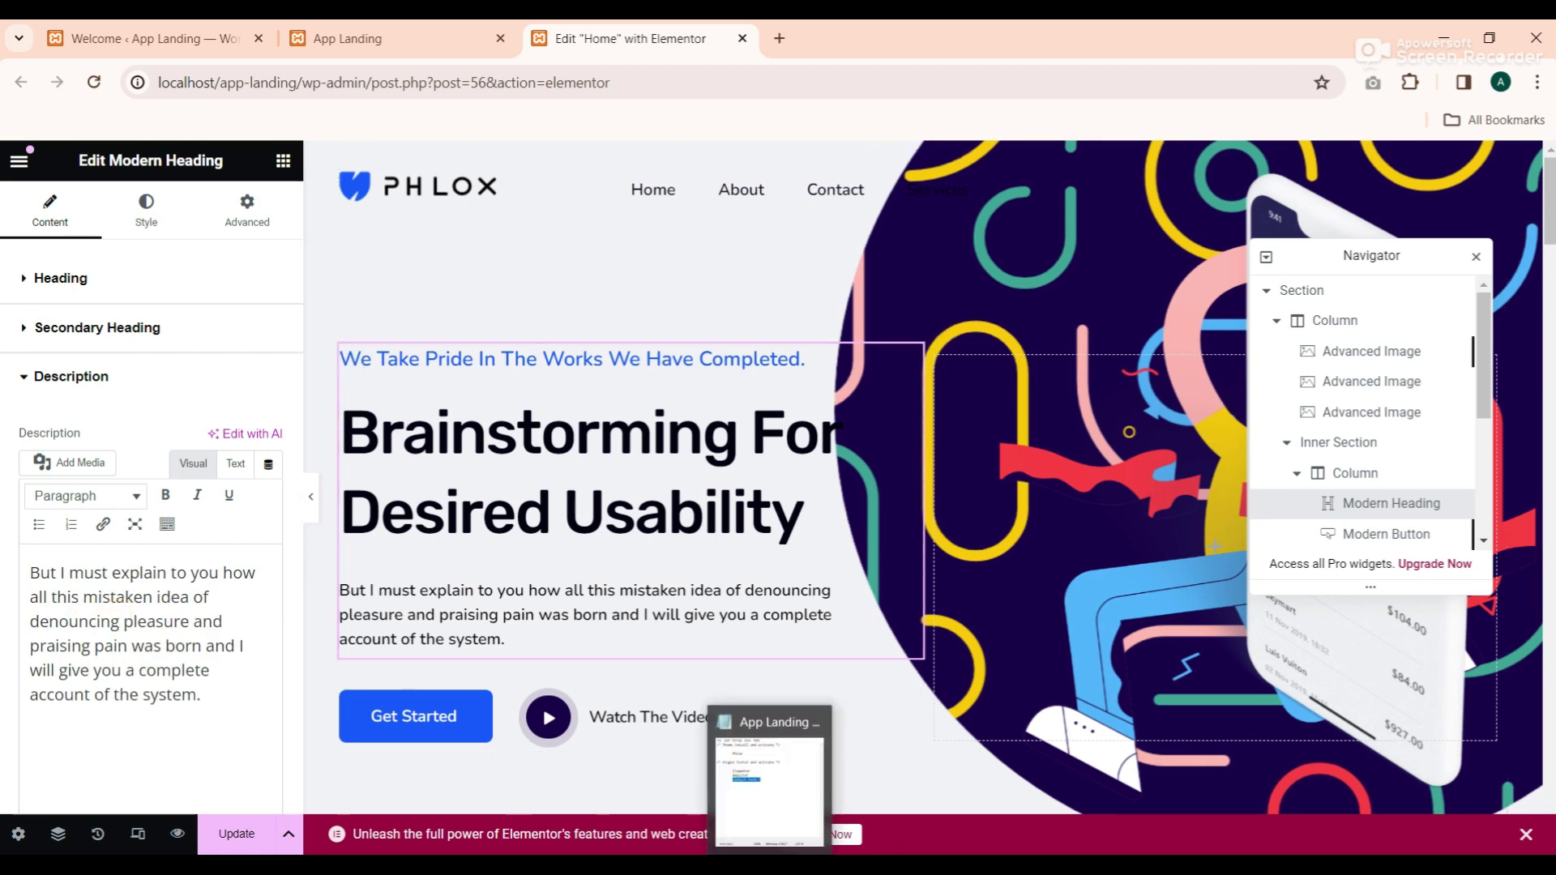
pyautogui.click(768, 847)
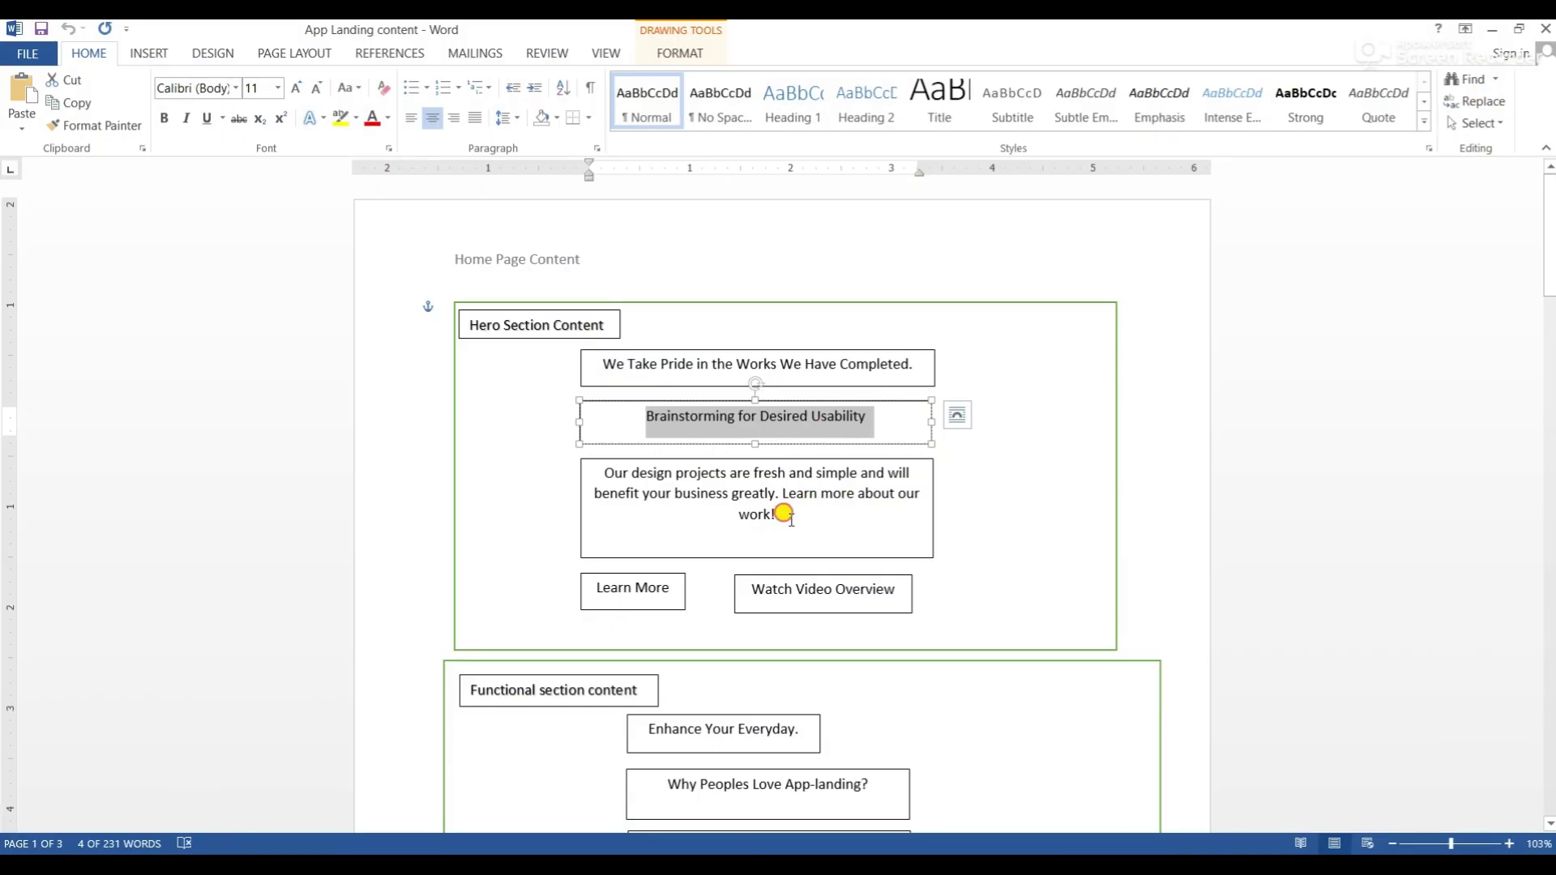
pyautogui.moveTo(784, 514); pyautogui.dragTo(608, 473)
pyautogui.rightClick(607, 476)
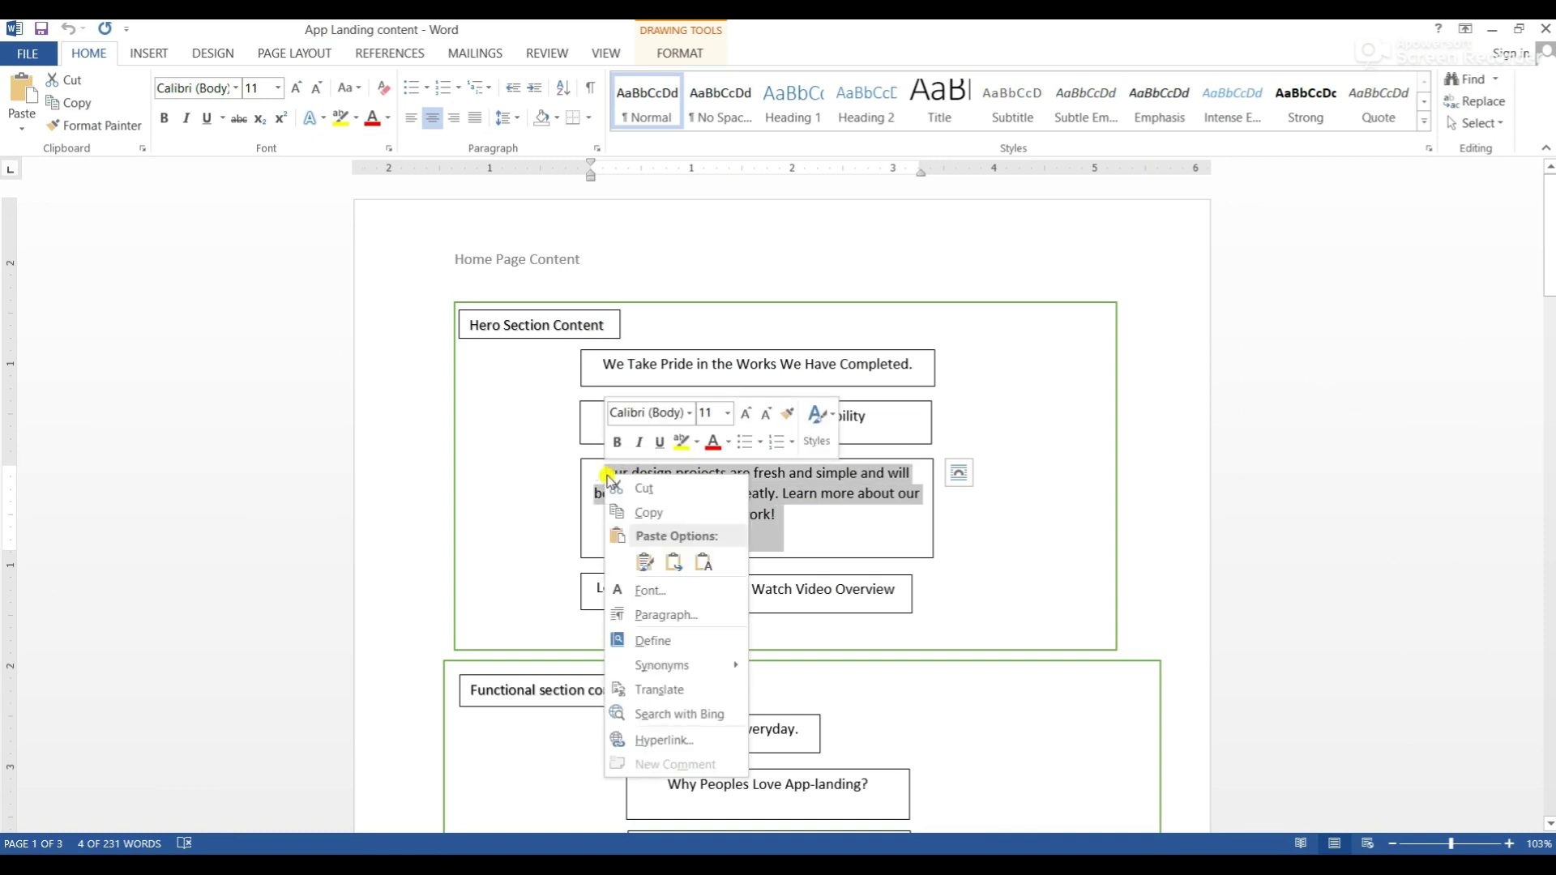
pyautogui.click(646, 514)
pyautogui.hotkey('alt', 'Tab')
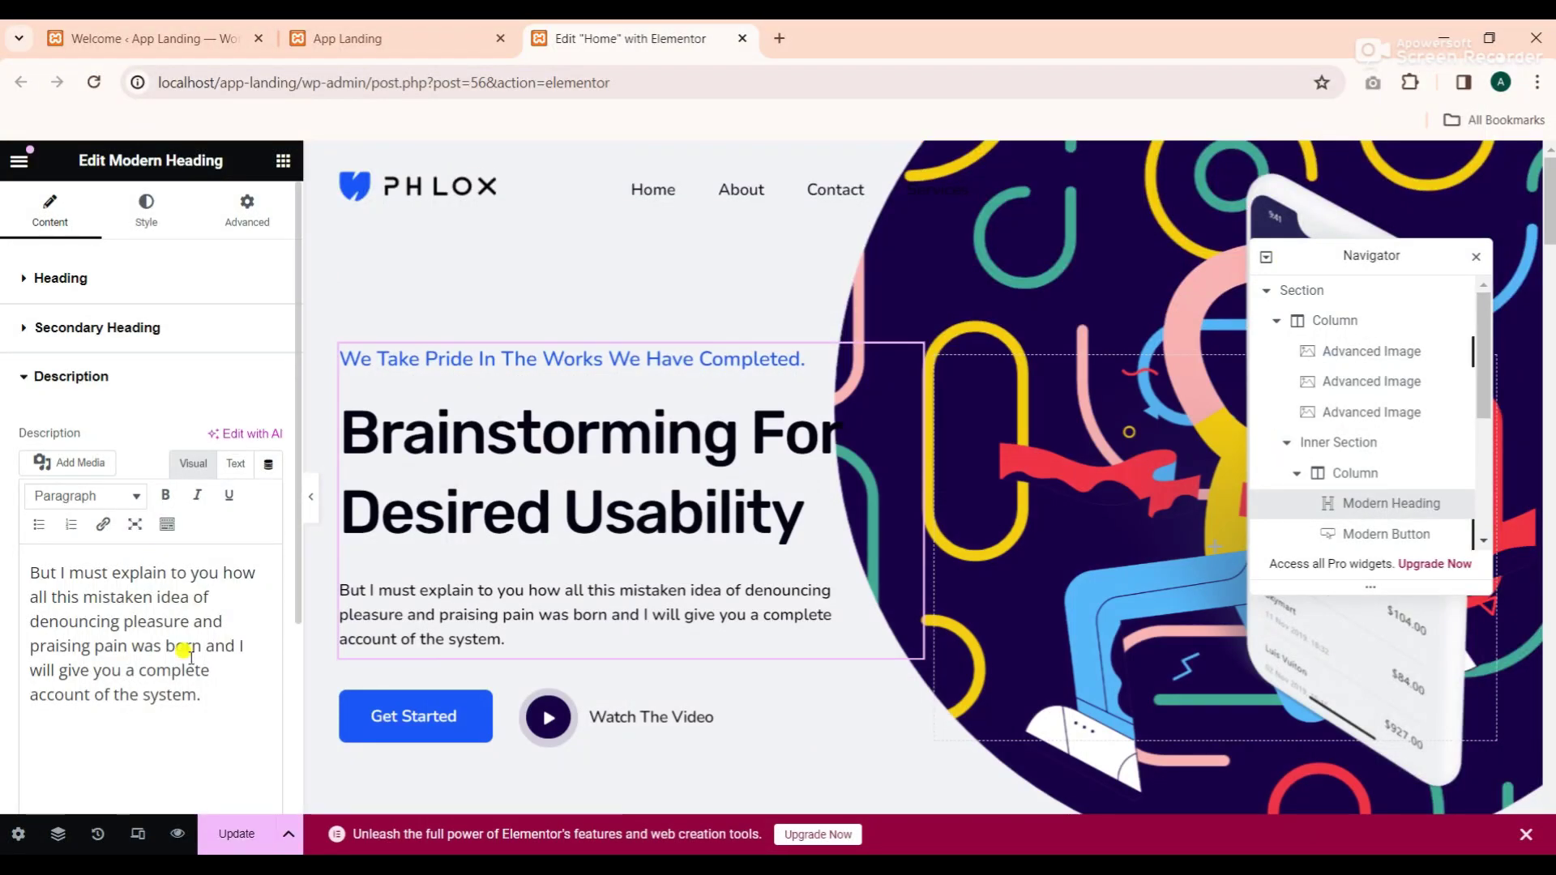
pyautogui.moveTo(199, 695); pyautogui.dragTo(28, 573)
pyautogui.rightClick(61, 577)
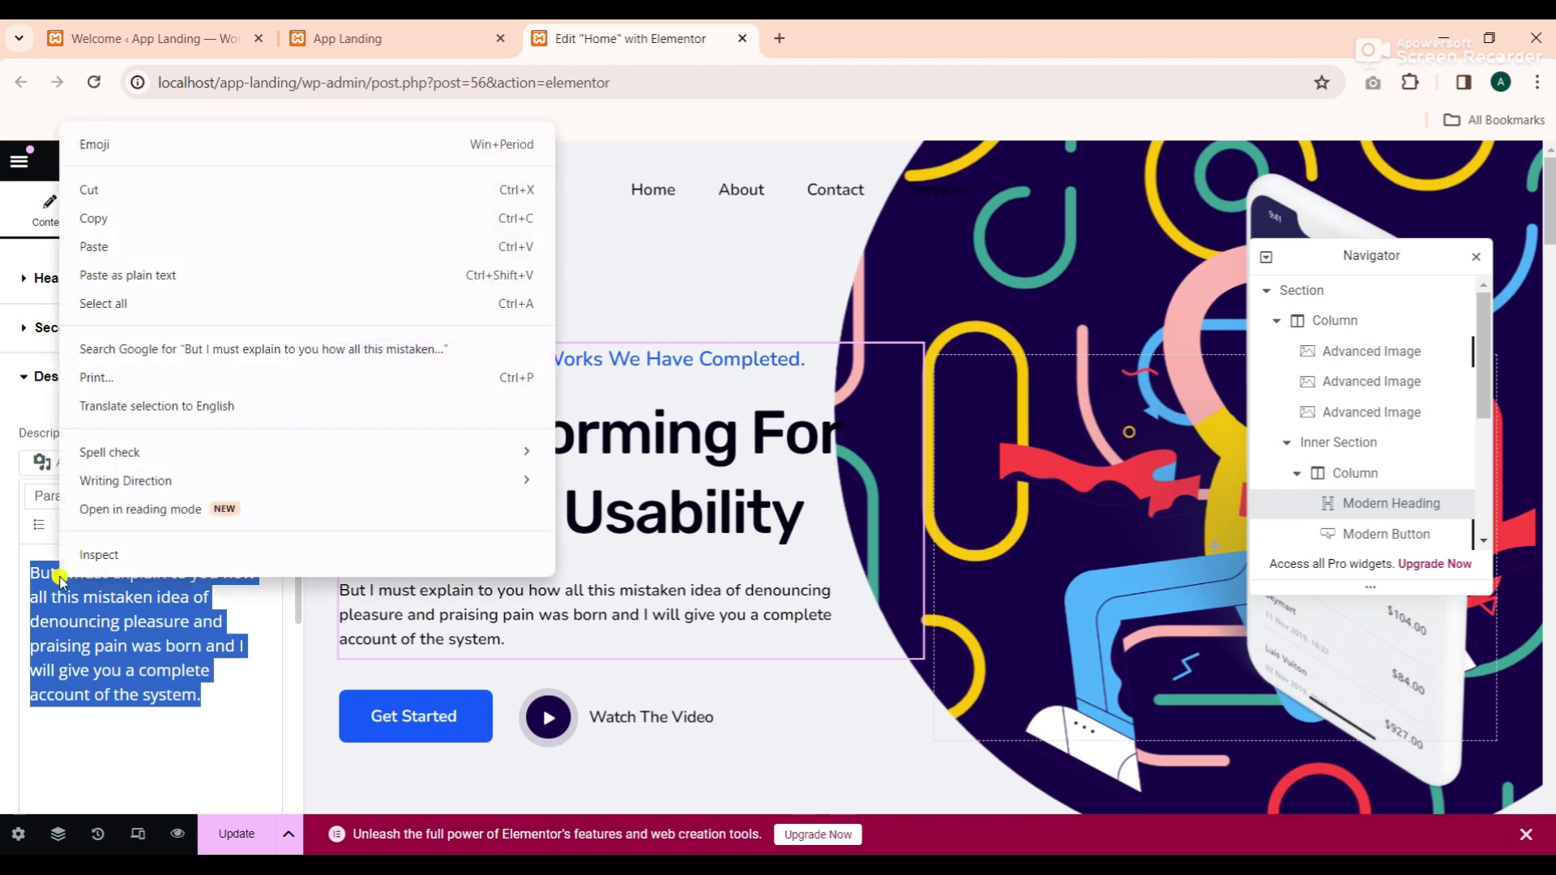
pyautogui.click(119, 251)
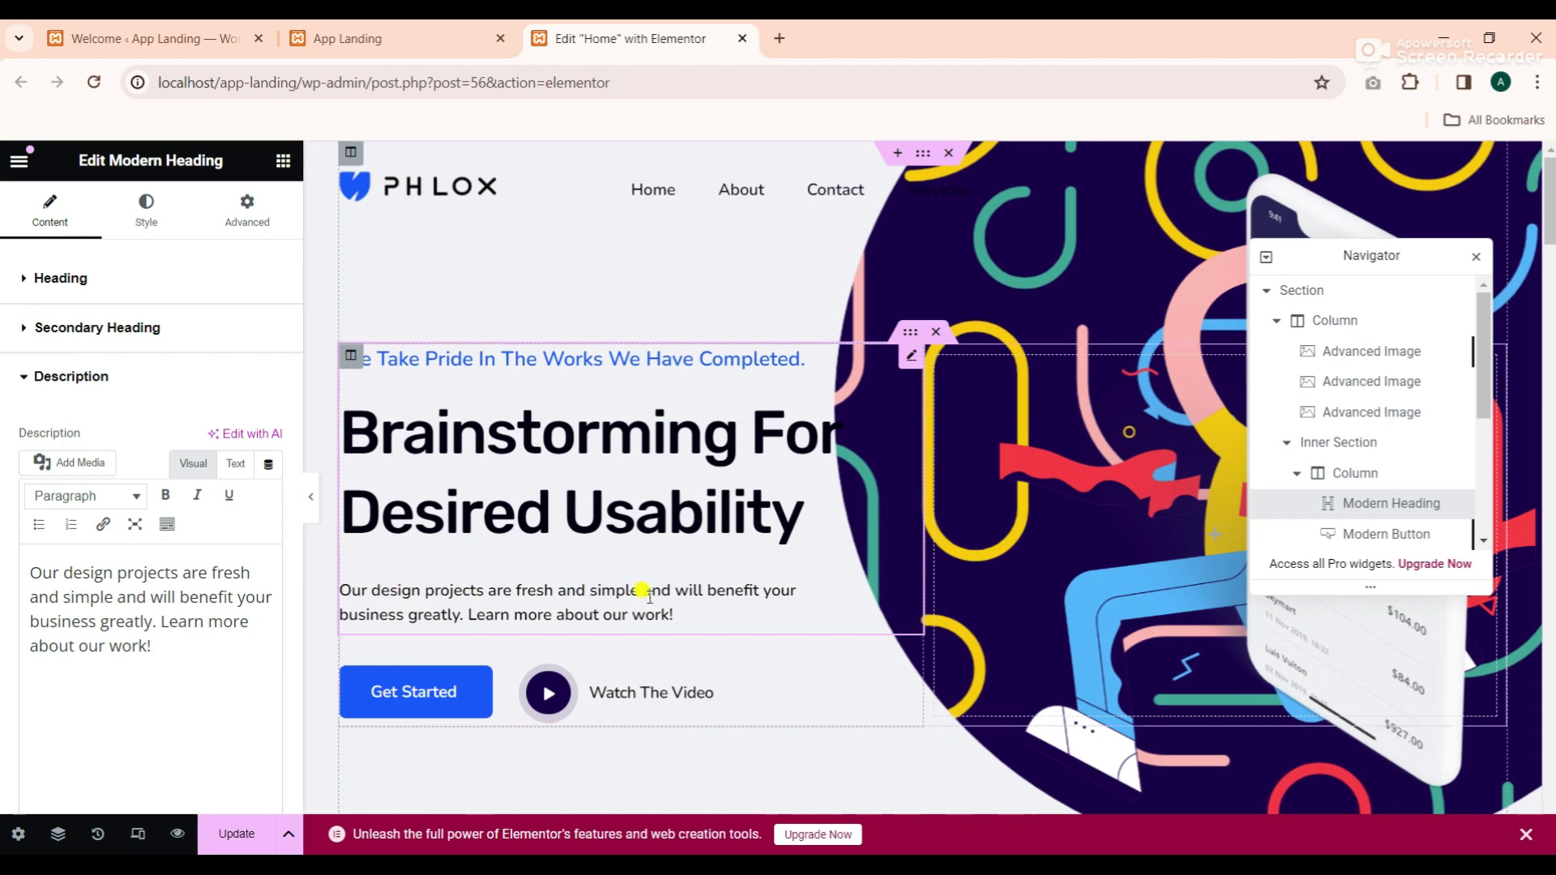
# Change the hero section's Get Started button text to "Learn More"
pyautogui.click(476, 688)
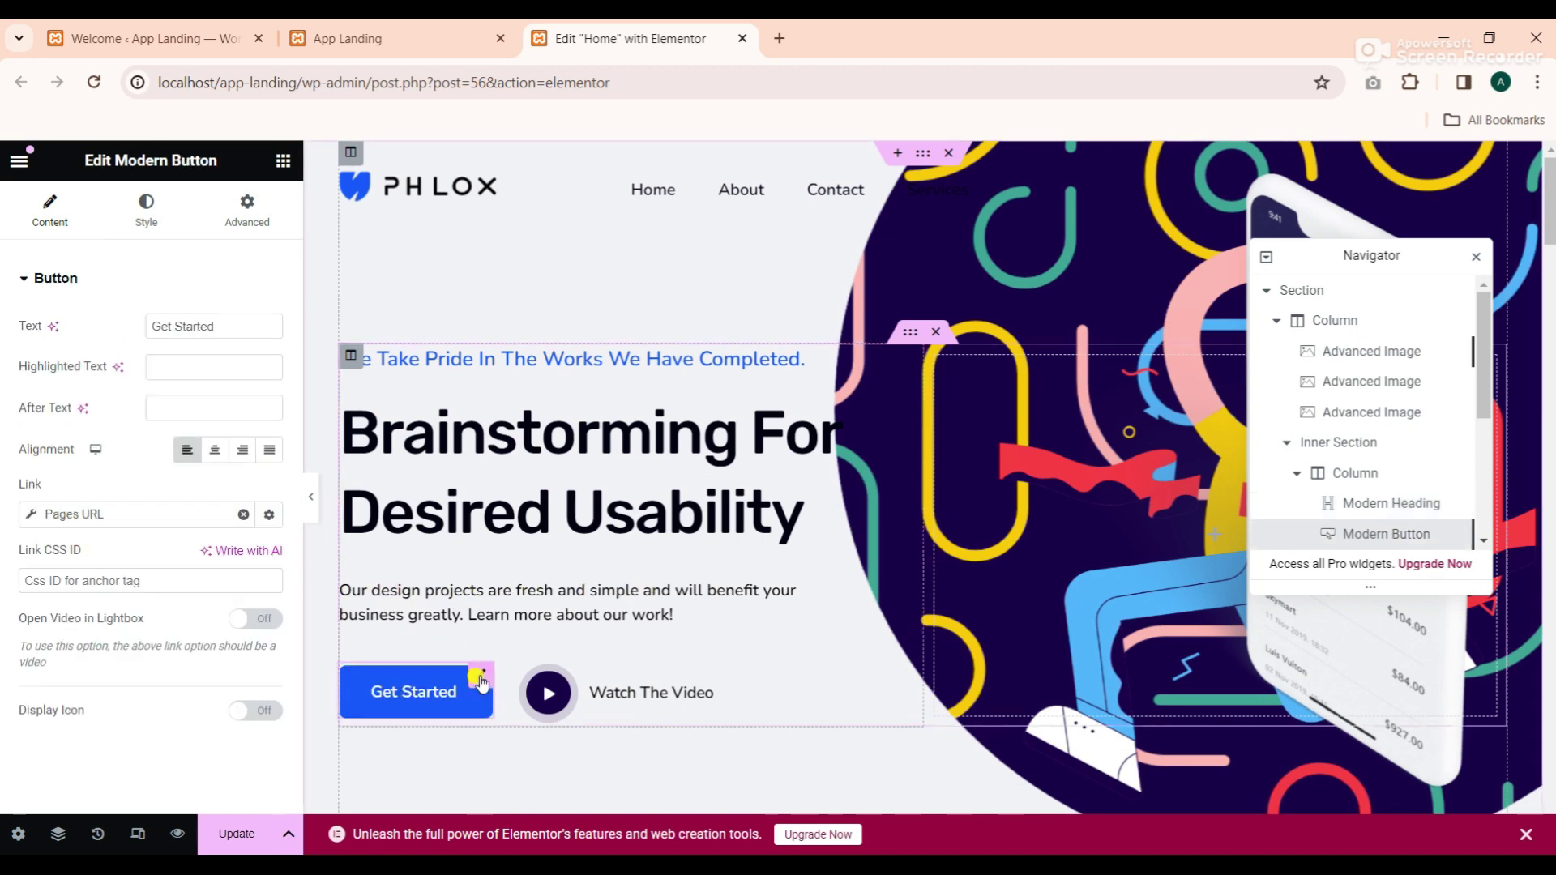
pyautogui.moveTo(230, 332); pyautogui.dragTo(86, 332)
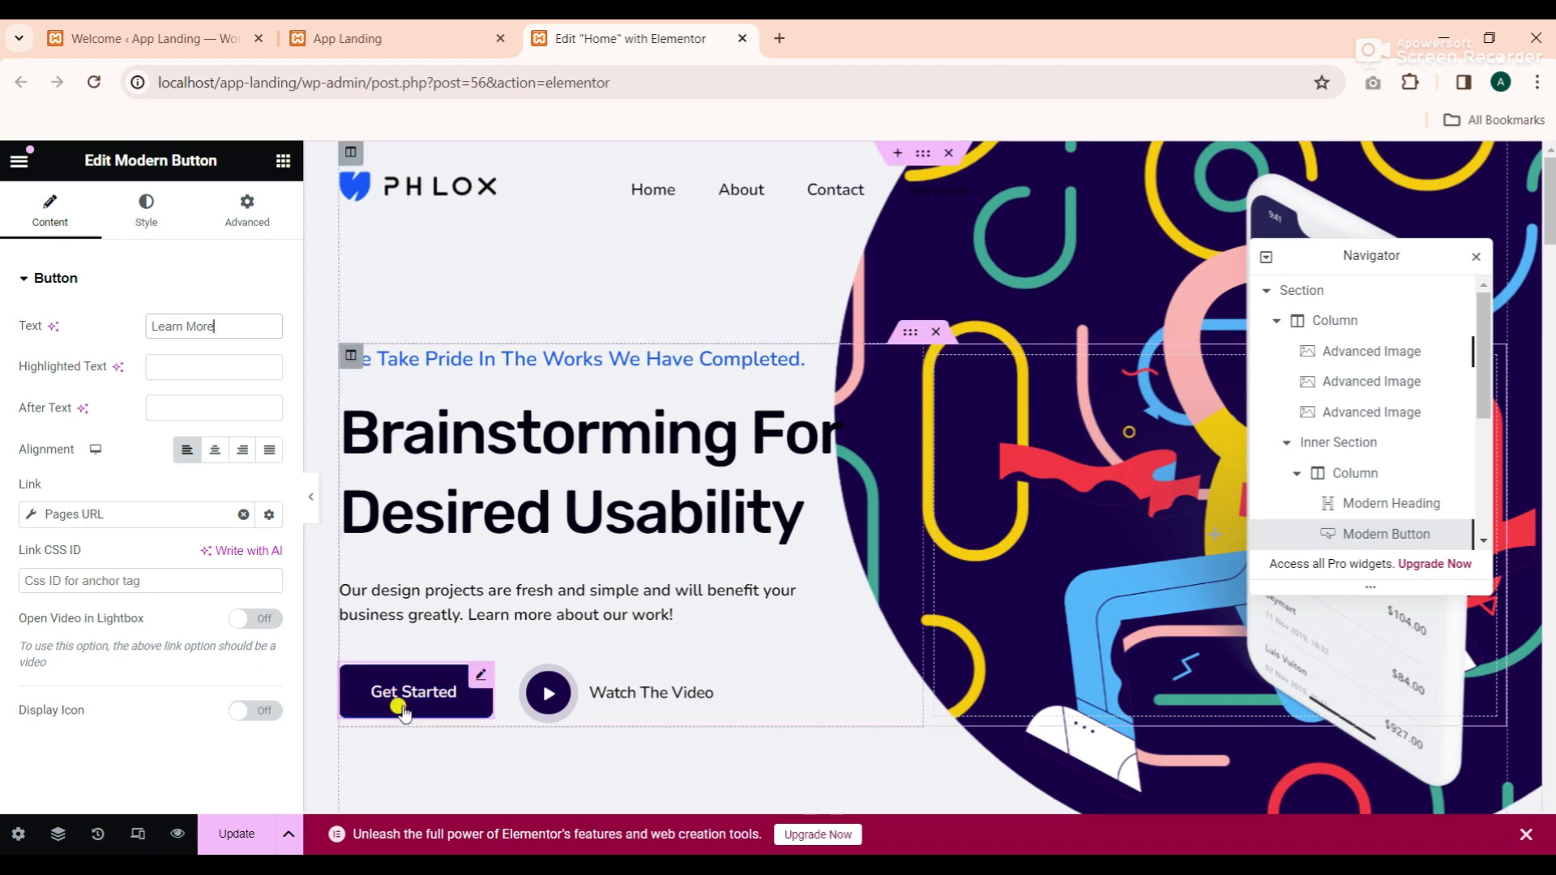
# Replace the hero video button's text with "Watch Video Overview" copied from the App Landing content Word document
pyautogui.click(673, 693)
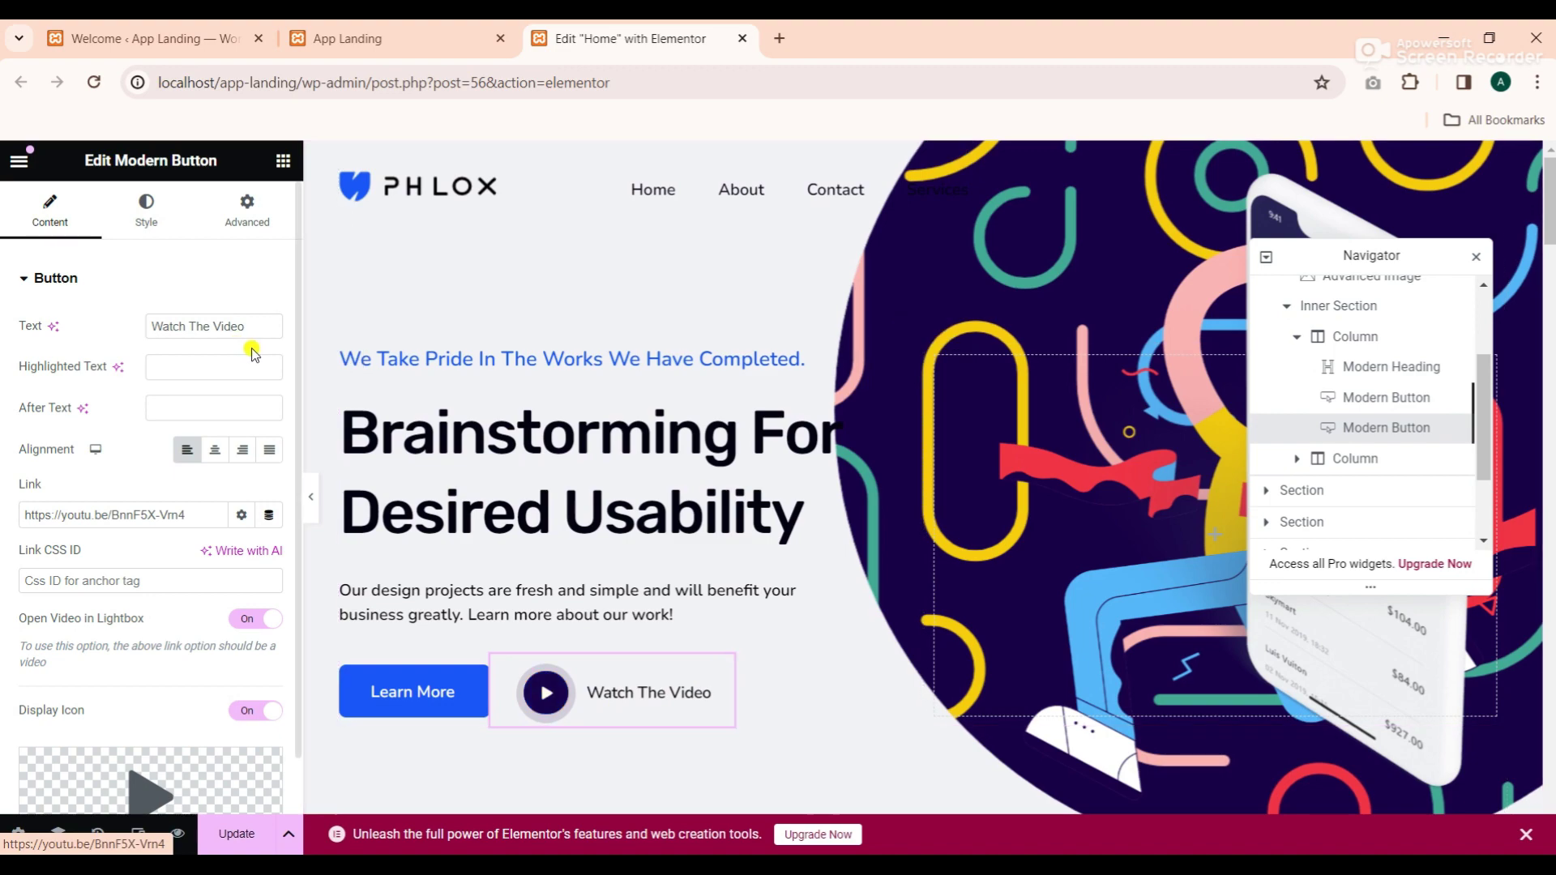
pyautogui.hotkey('alt', 'Tab')
pyautogui.hotkey('alt', 'Tab')
pyautogui.hotkey('alt', 'Tab')
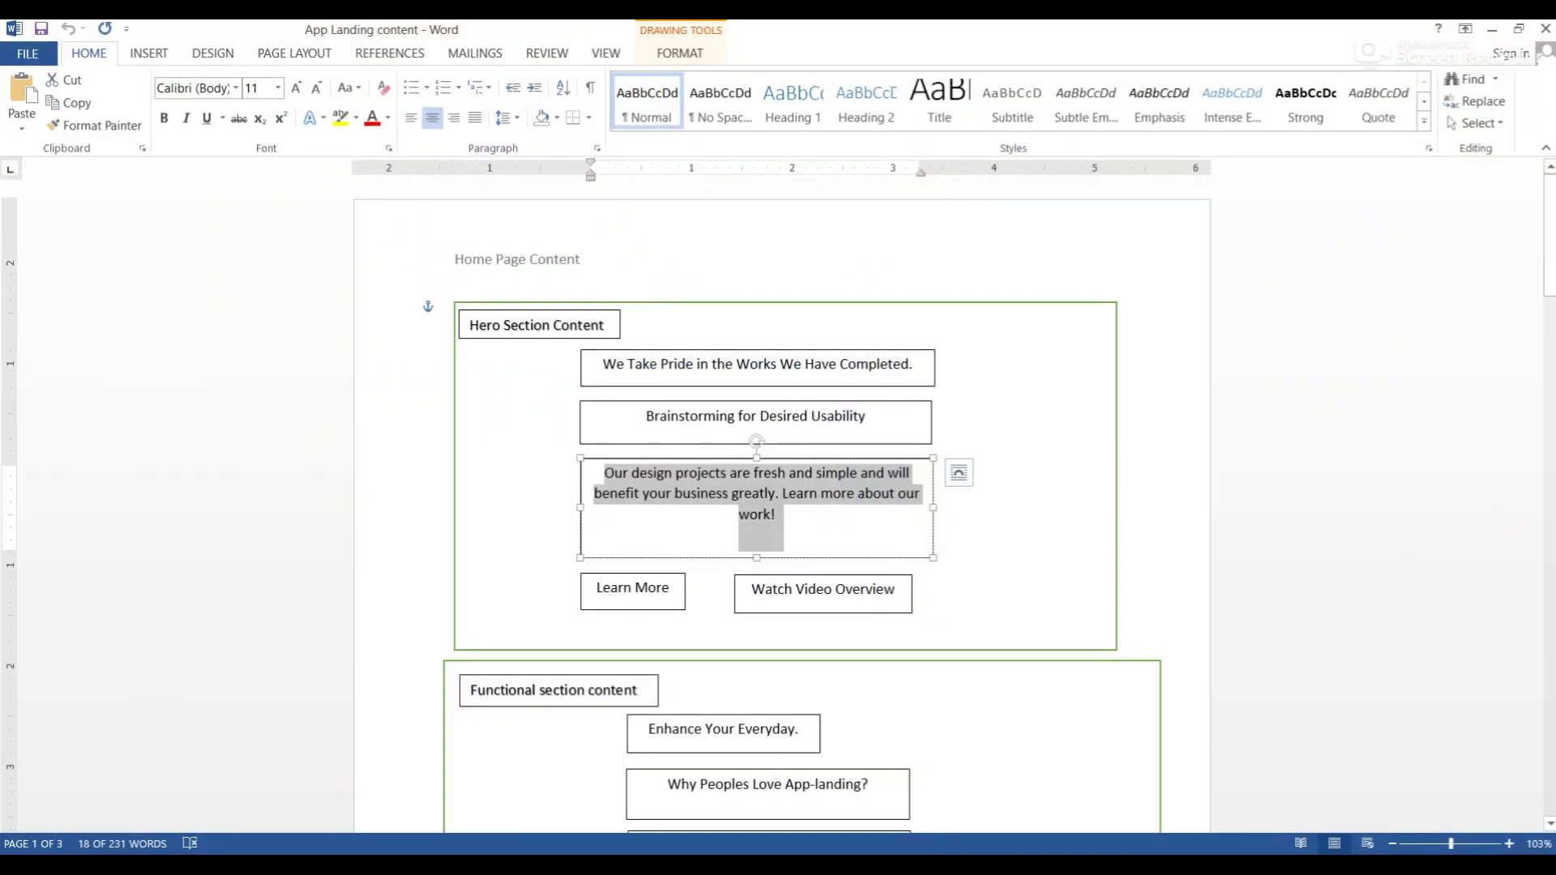
pyautogui.moveTo(895, 585); pyautogui.dragTo(764, 581)
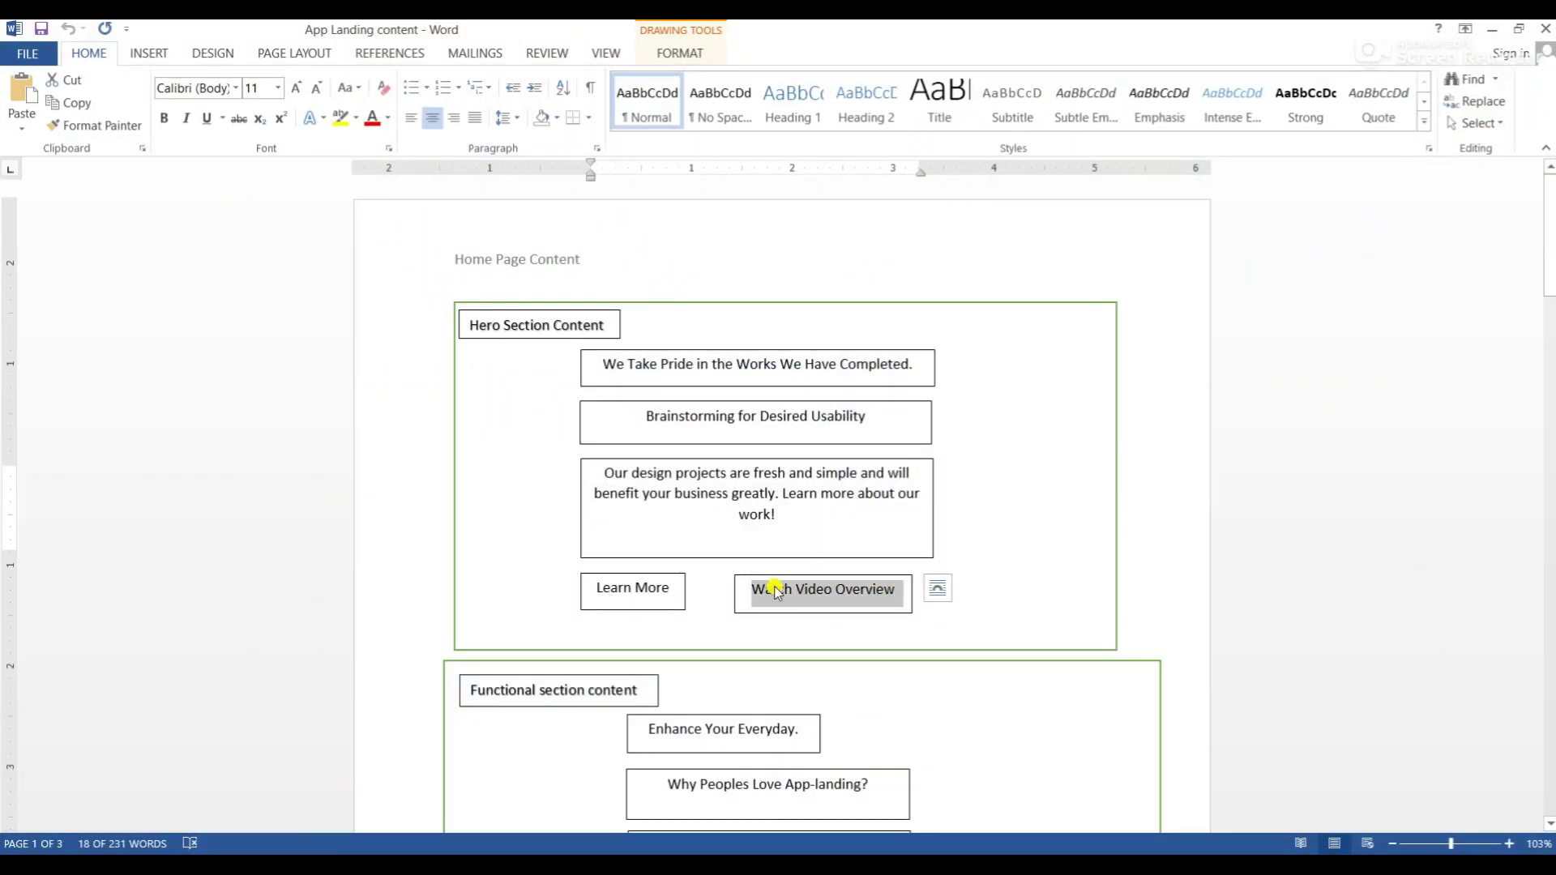
pyautogui.rightClick(777, 592)
pyautogui.click(811, 320)
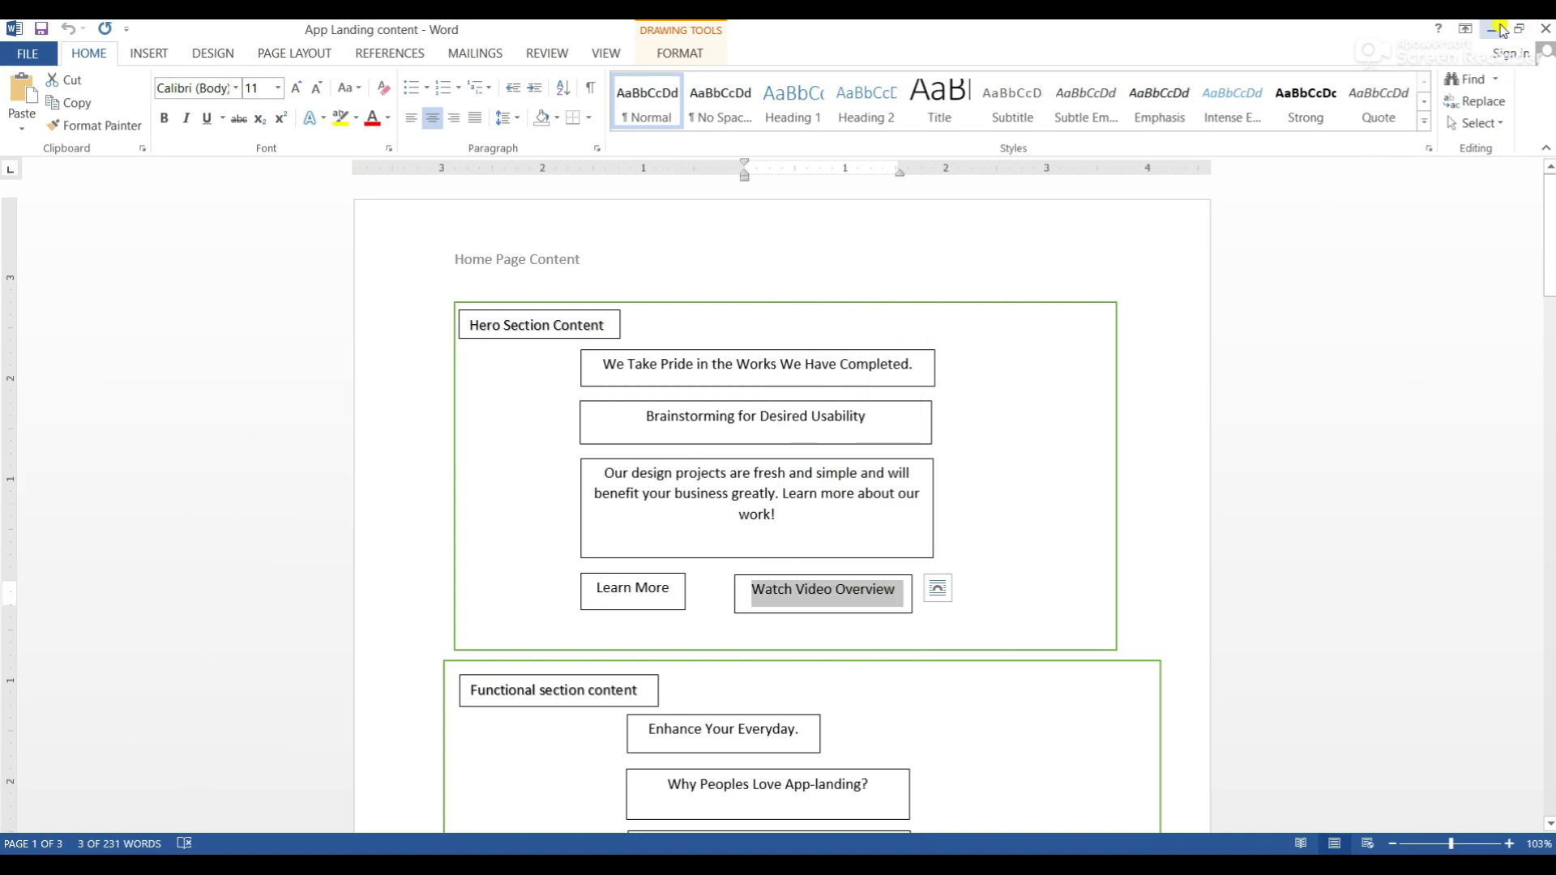
pyautogui.click(1502, 30)
pyautogui.tripleClick(203, 318)
pyautogui.rightClick(199, 320)
pyautogui.click(239, 445)
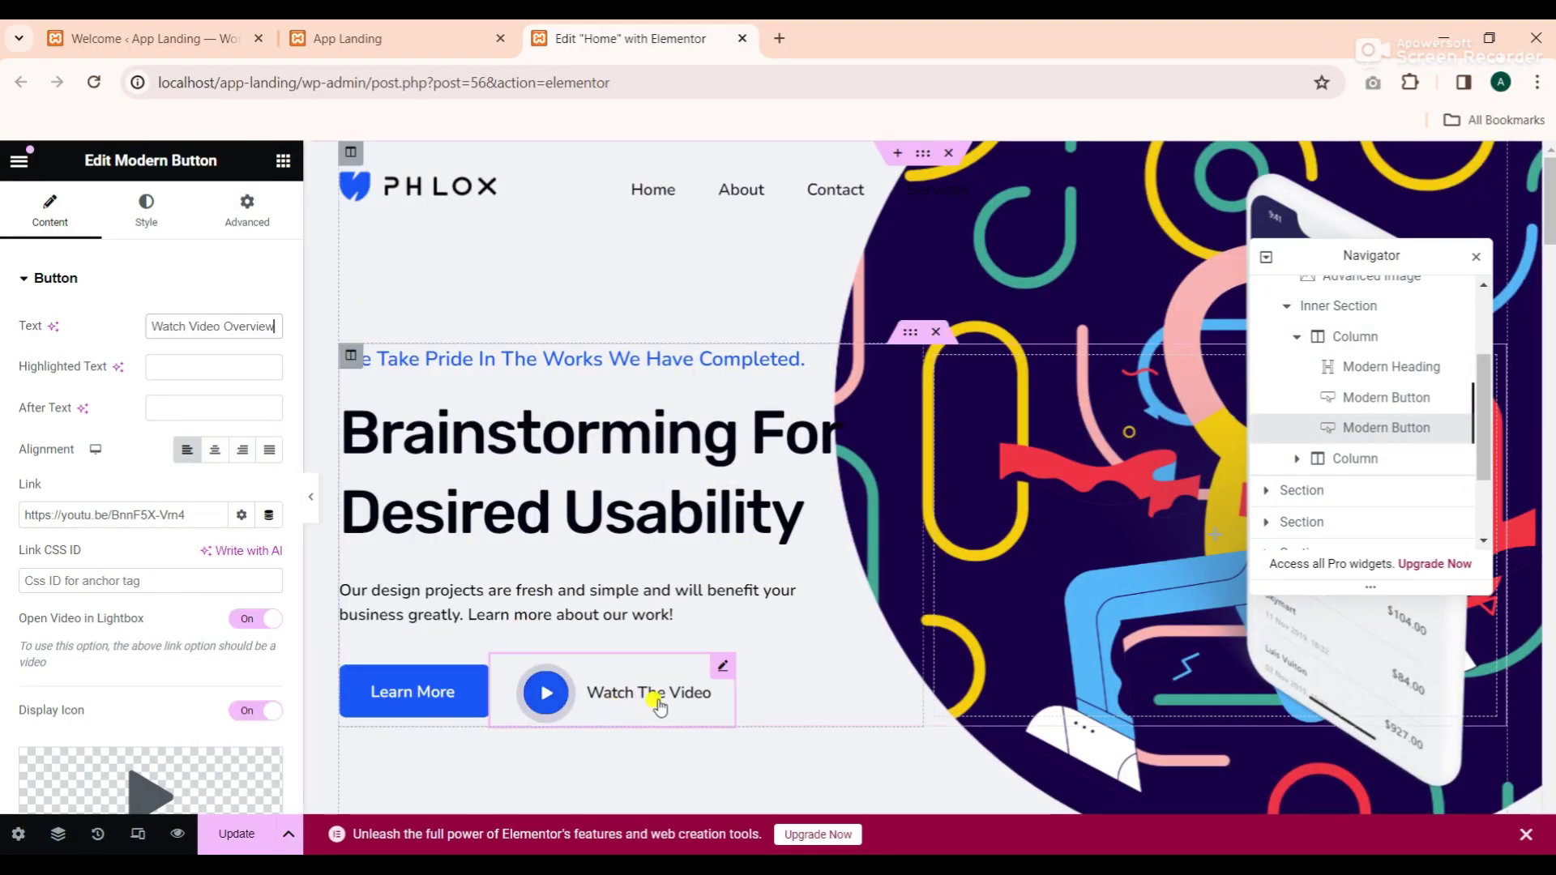
# Close the Navigator covering the features section below the hero
pyautogui.scroll(-1, 636, 600)
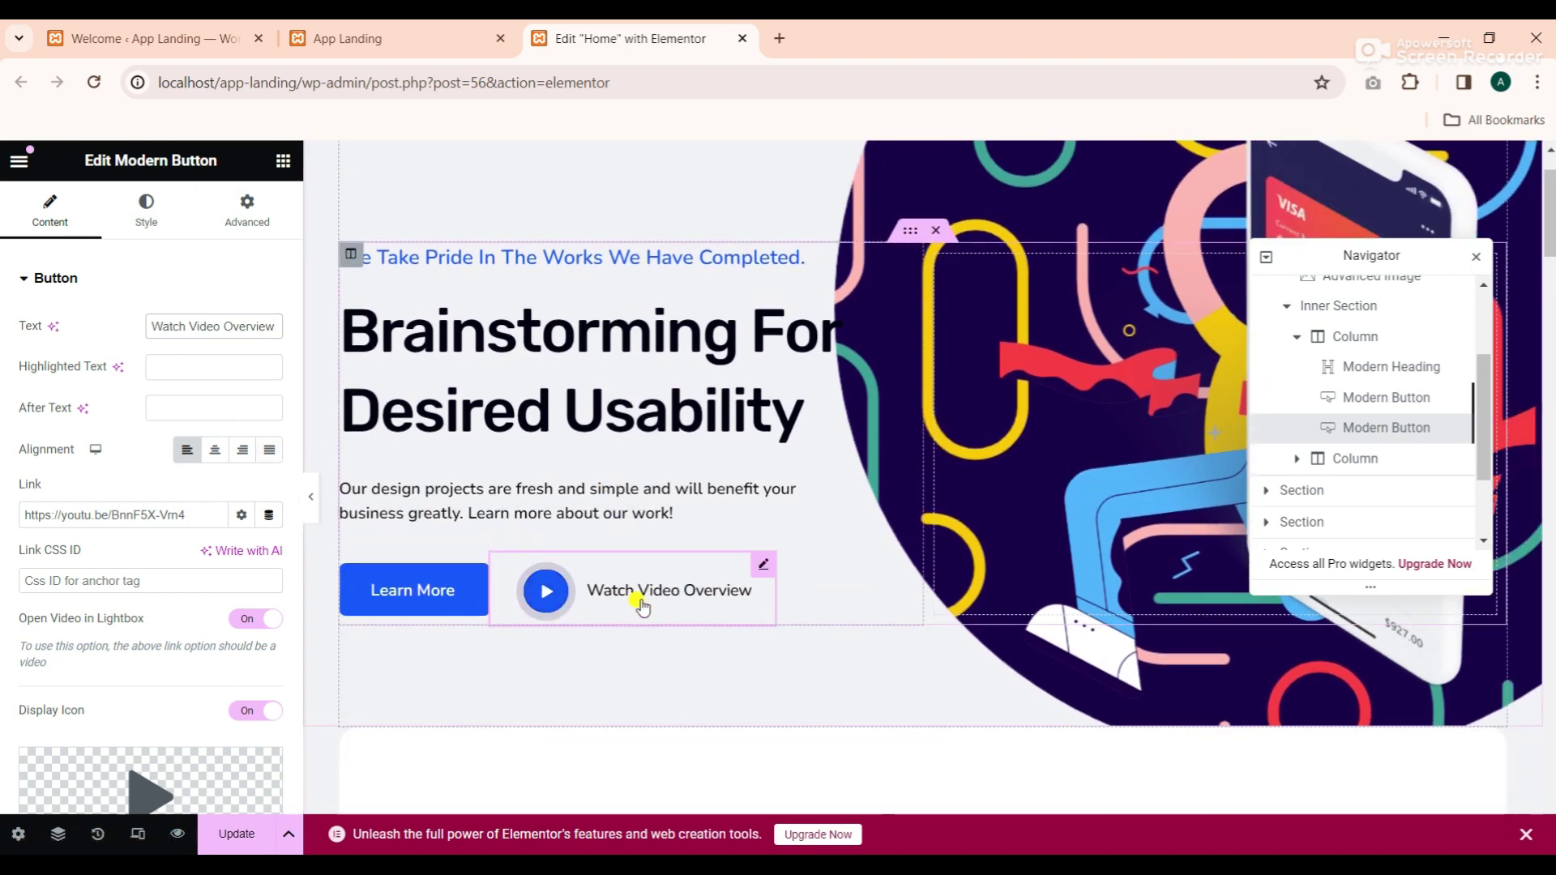
pyautogui.scroll(-2, 644, 605)
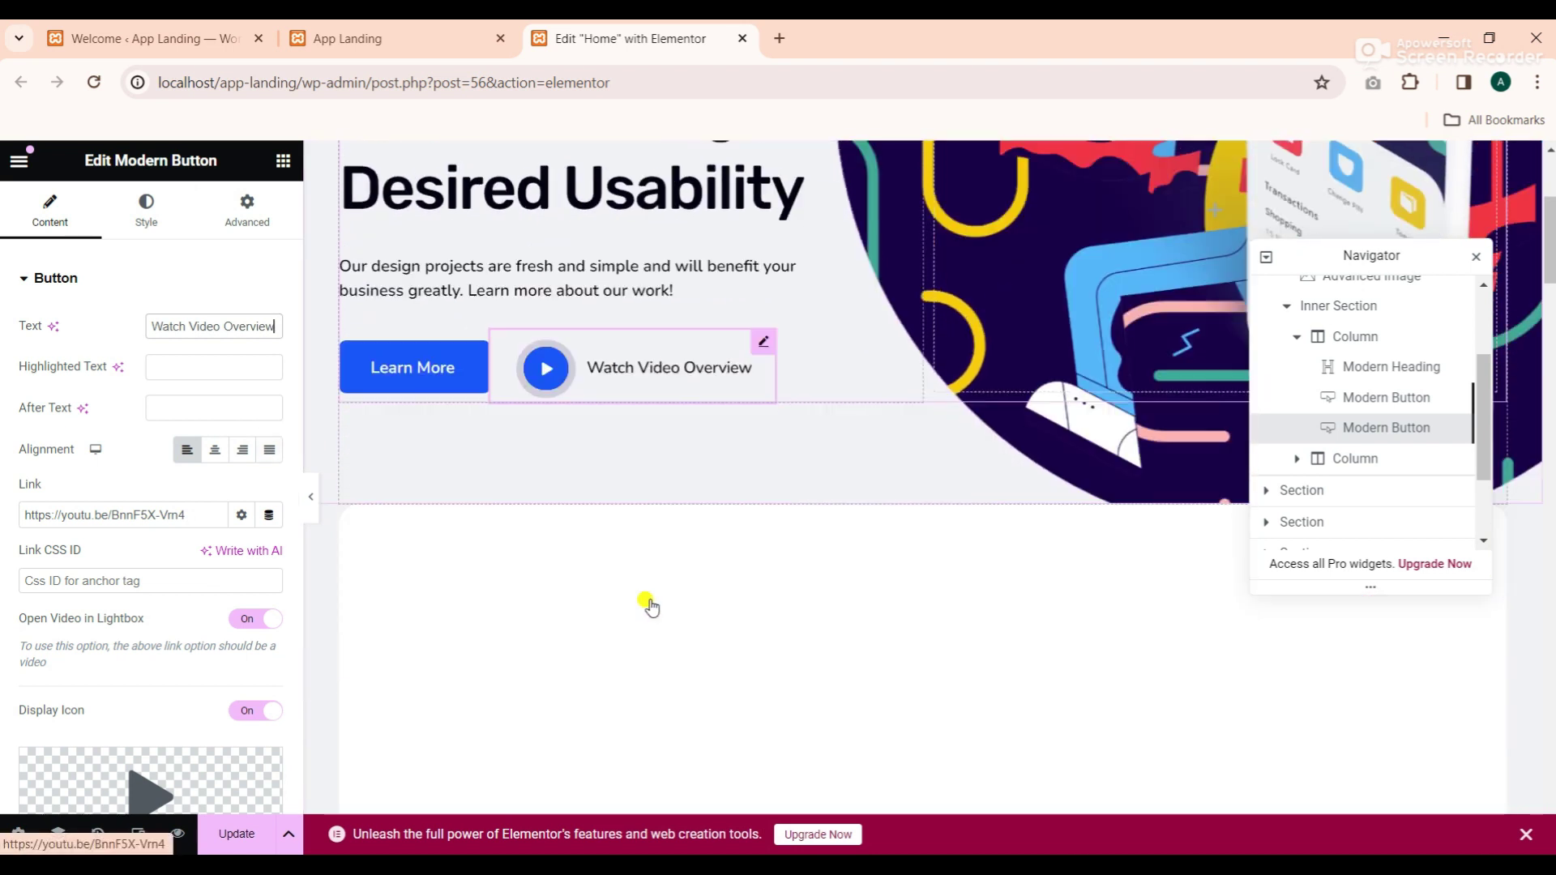
pyautogui.scroll(-1, 648, 604)
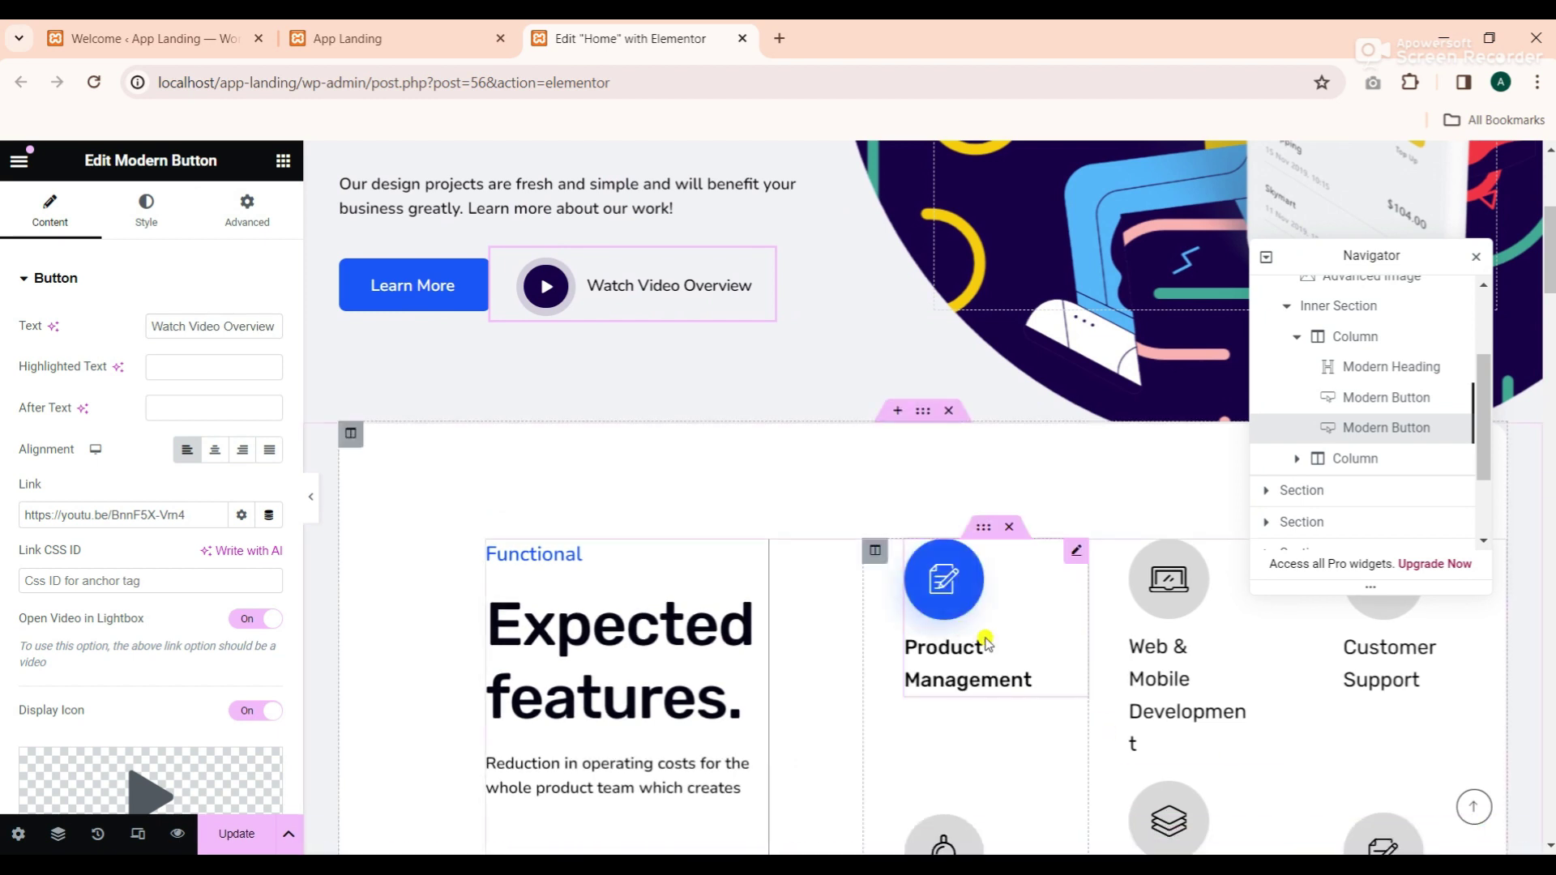
pyautogui.scroll(-1, 986, 643)
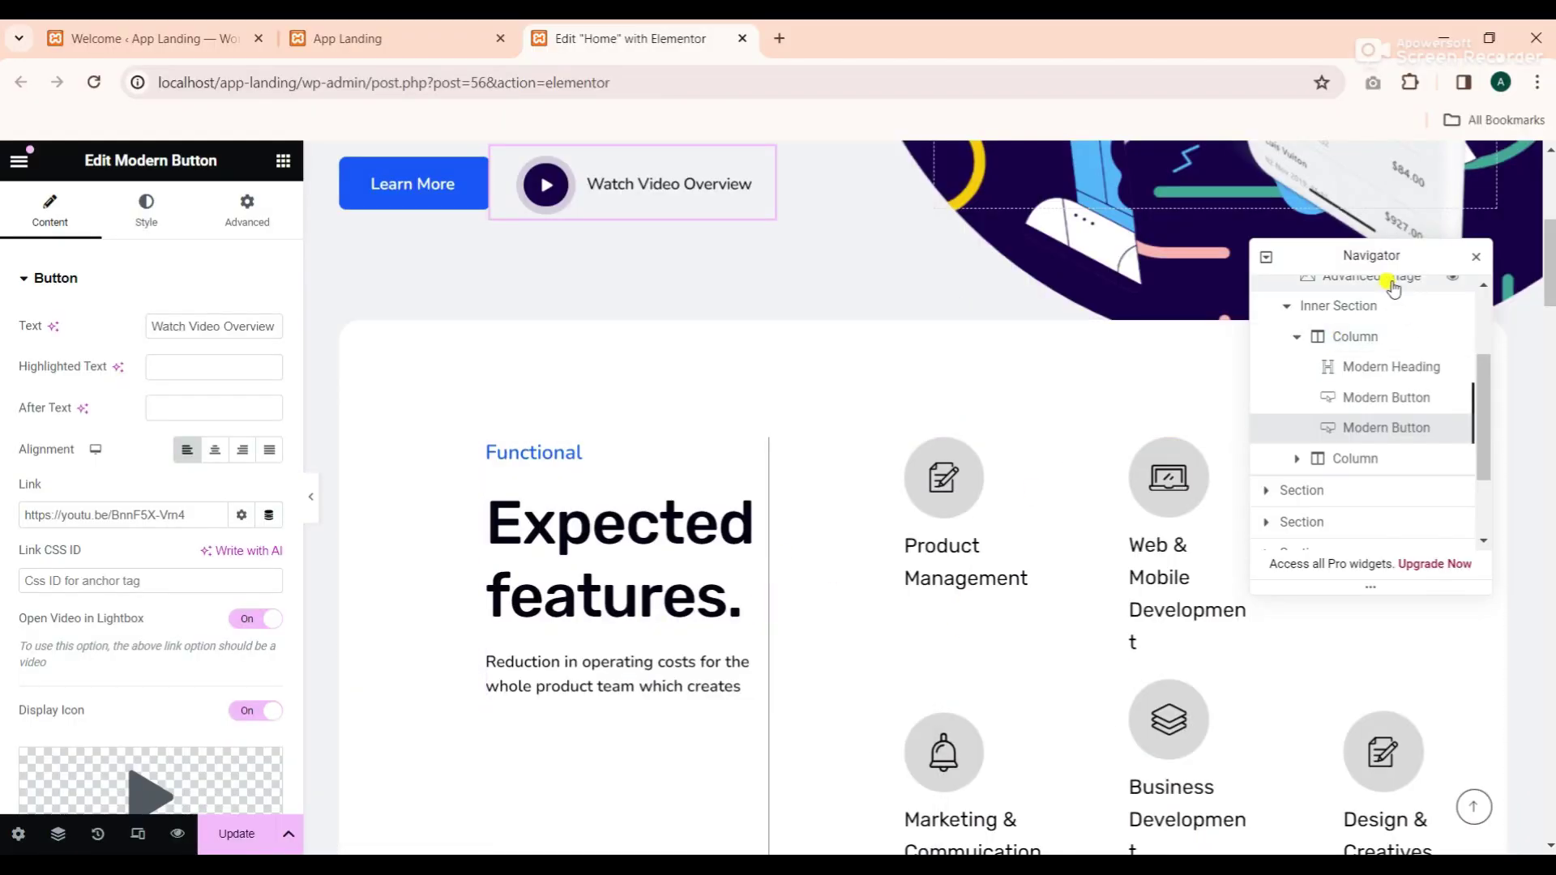
pyautogui.click(1474, 259)
pyautogui.scroll(-1, 782, 590)
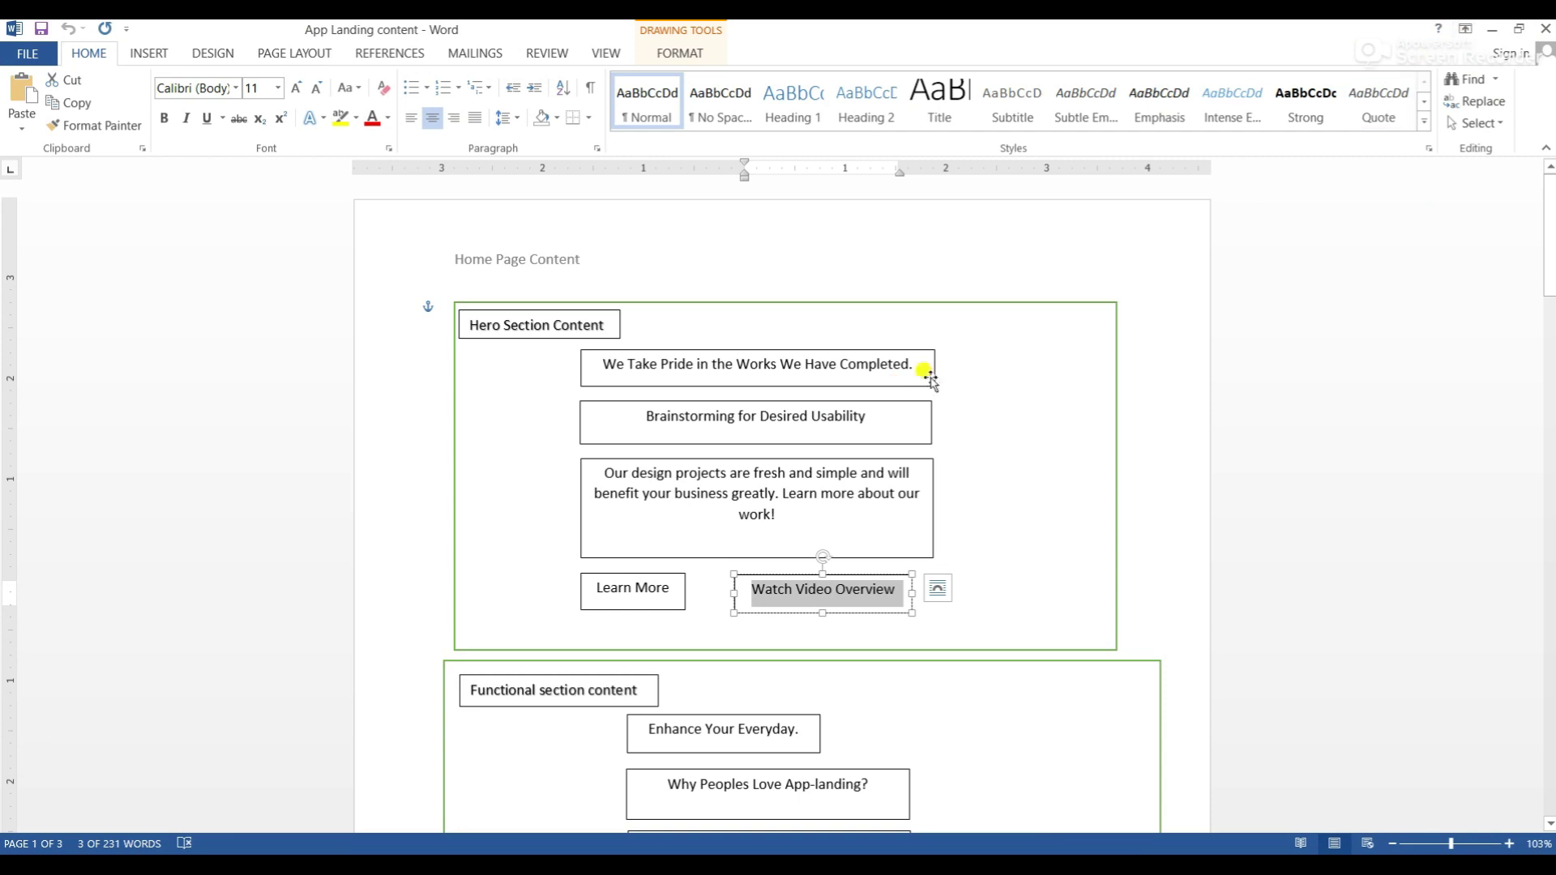
# Replace the "Functional" title of the features section's Modern Heading with "Enhance Your Everyday." copied from the Word document
pyautogui.scroll(-3, 924, 422)
pyautogui.moveTo(800, 541); pyautogui.dragTo(653, 535)
pyautogui.rightClick(718, 537)
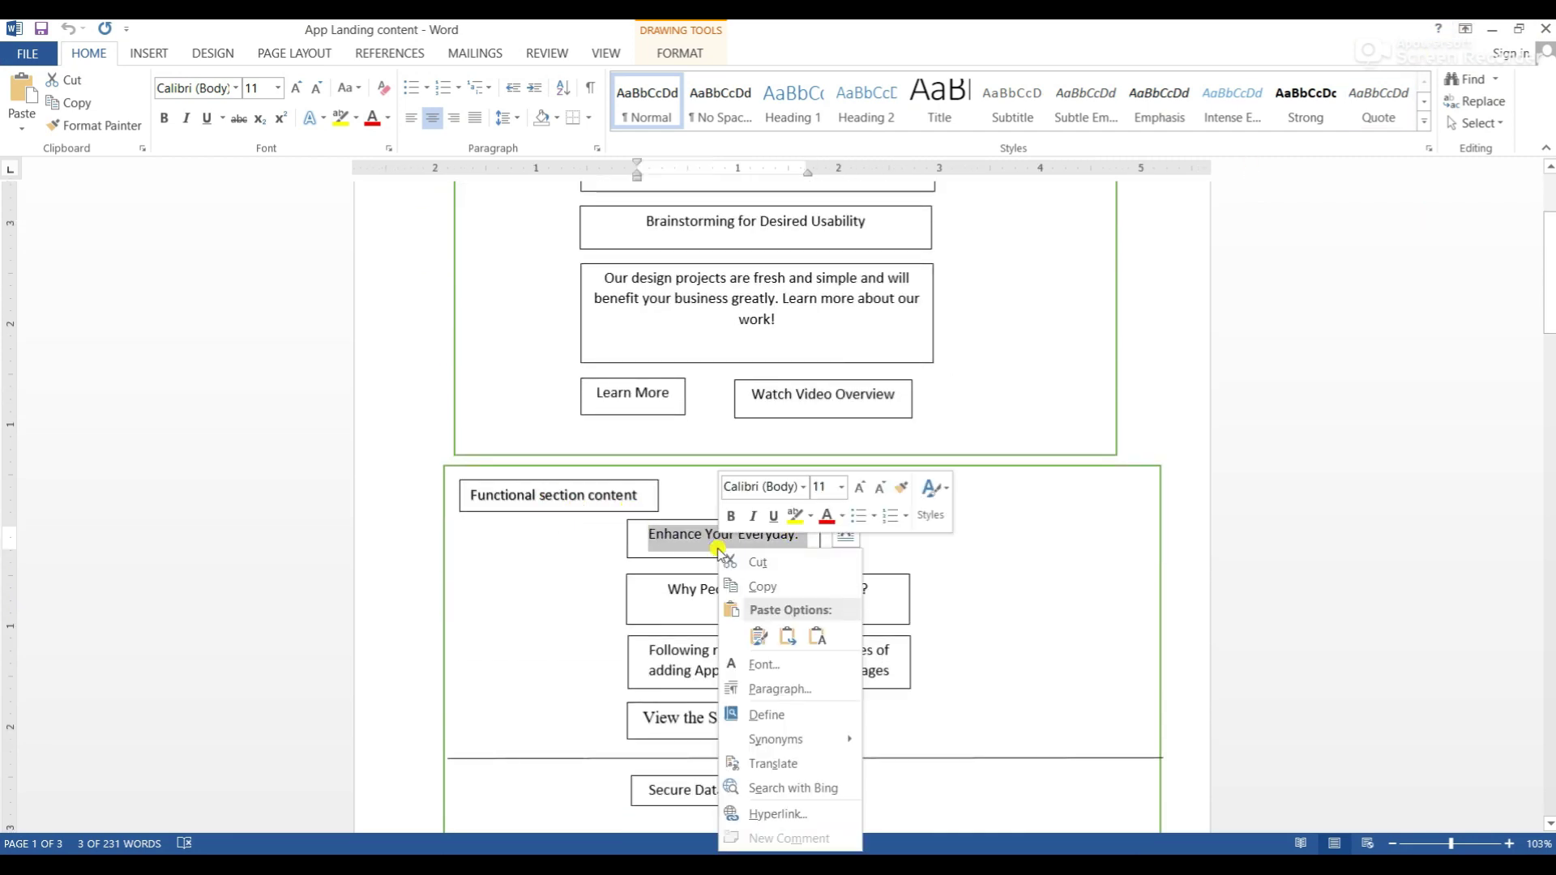
pyautogui.click(745, 587)
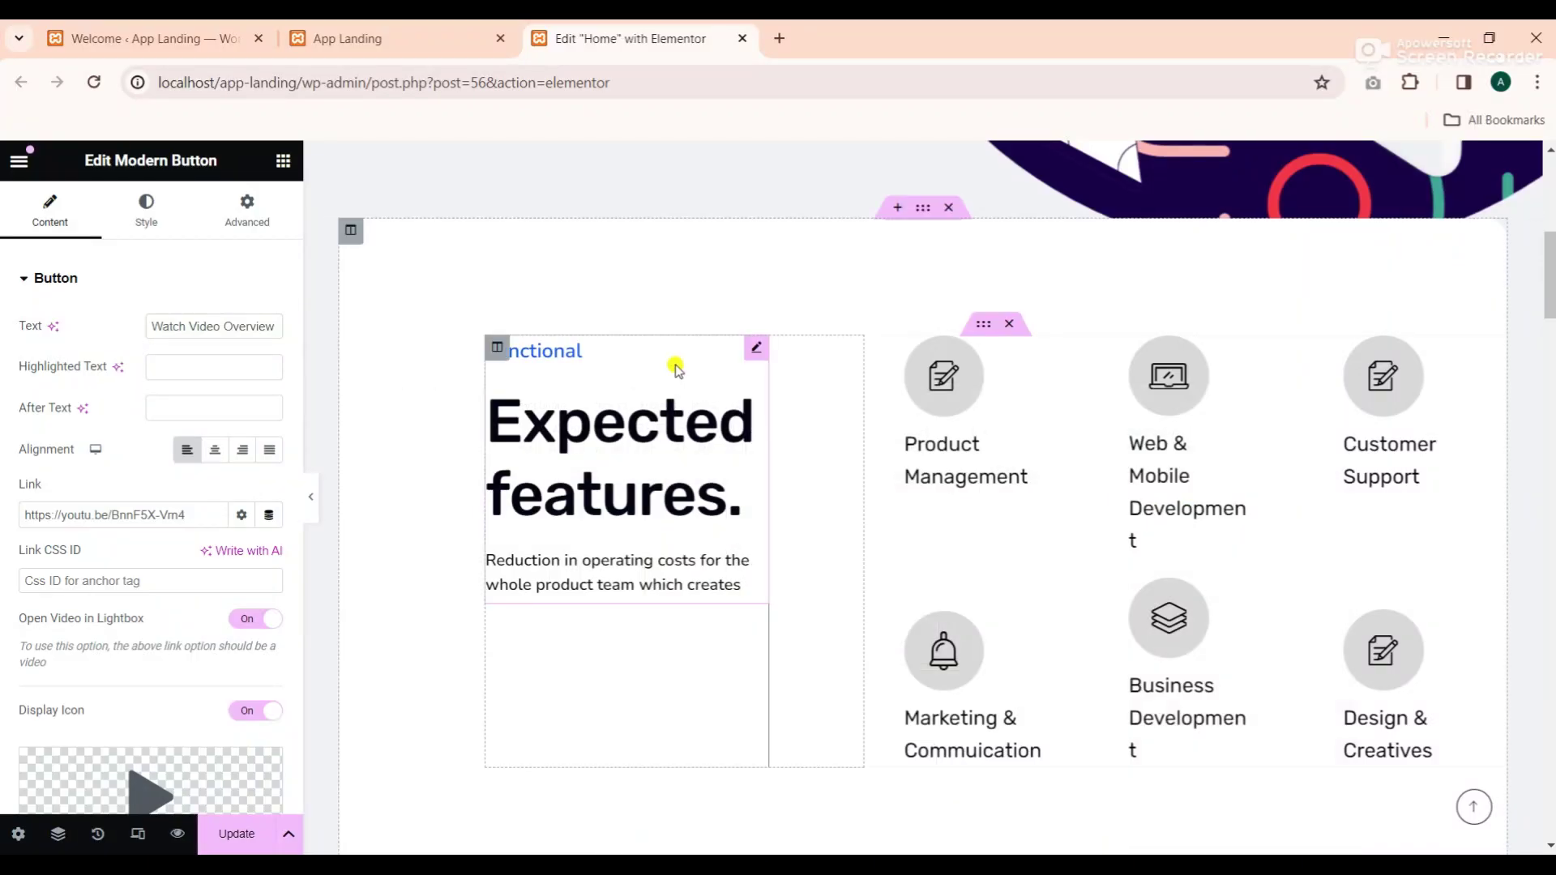
pyautogui.click(569, 350)
pyautogui.doubleClick(49, 351)
pyautogui.rightClick(56, 354)
pyautogui.click(126, 475)
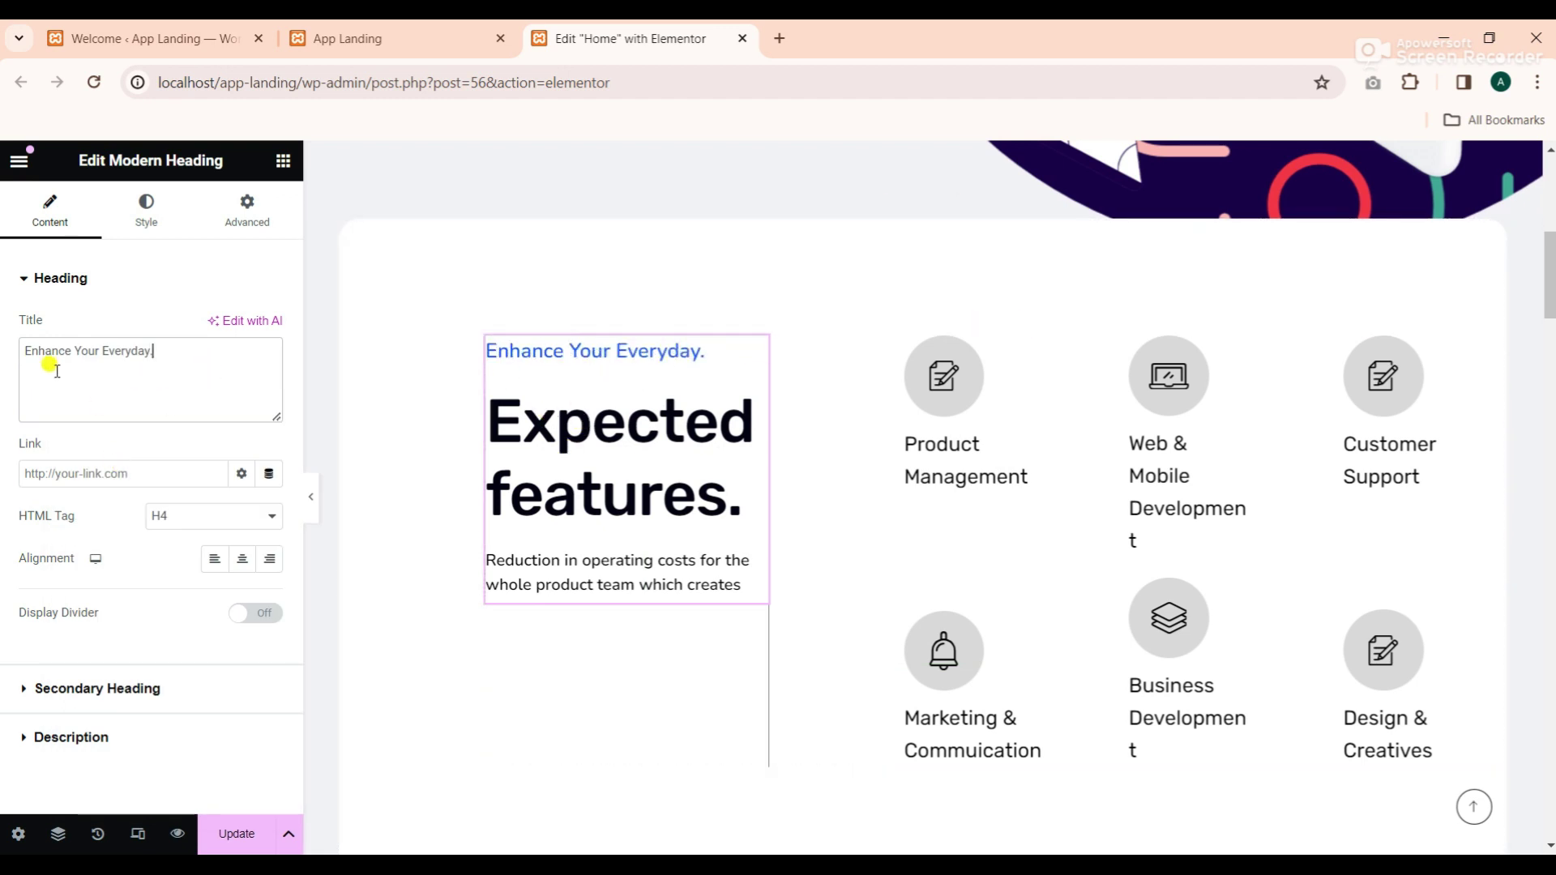
pyautogui.press('BackSpace')
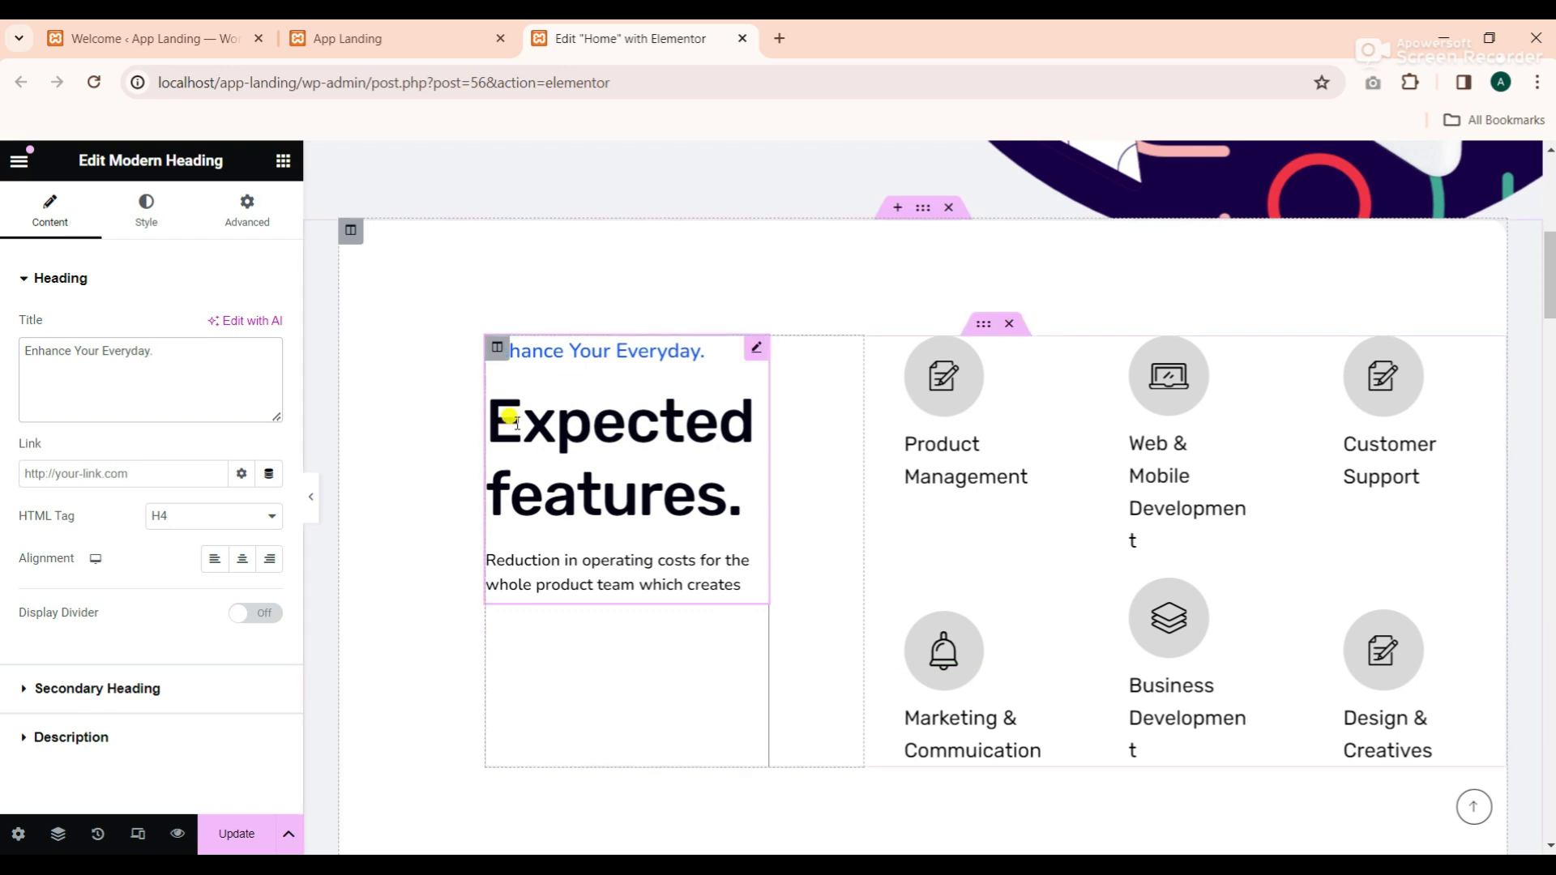
# Replace the features heading's secondary highlighted text with "Why Peoples Love App-landing?" copied from the Word document
pyautogui.click(87, 690)
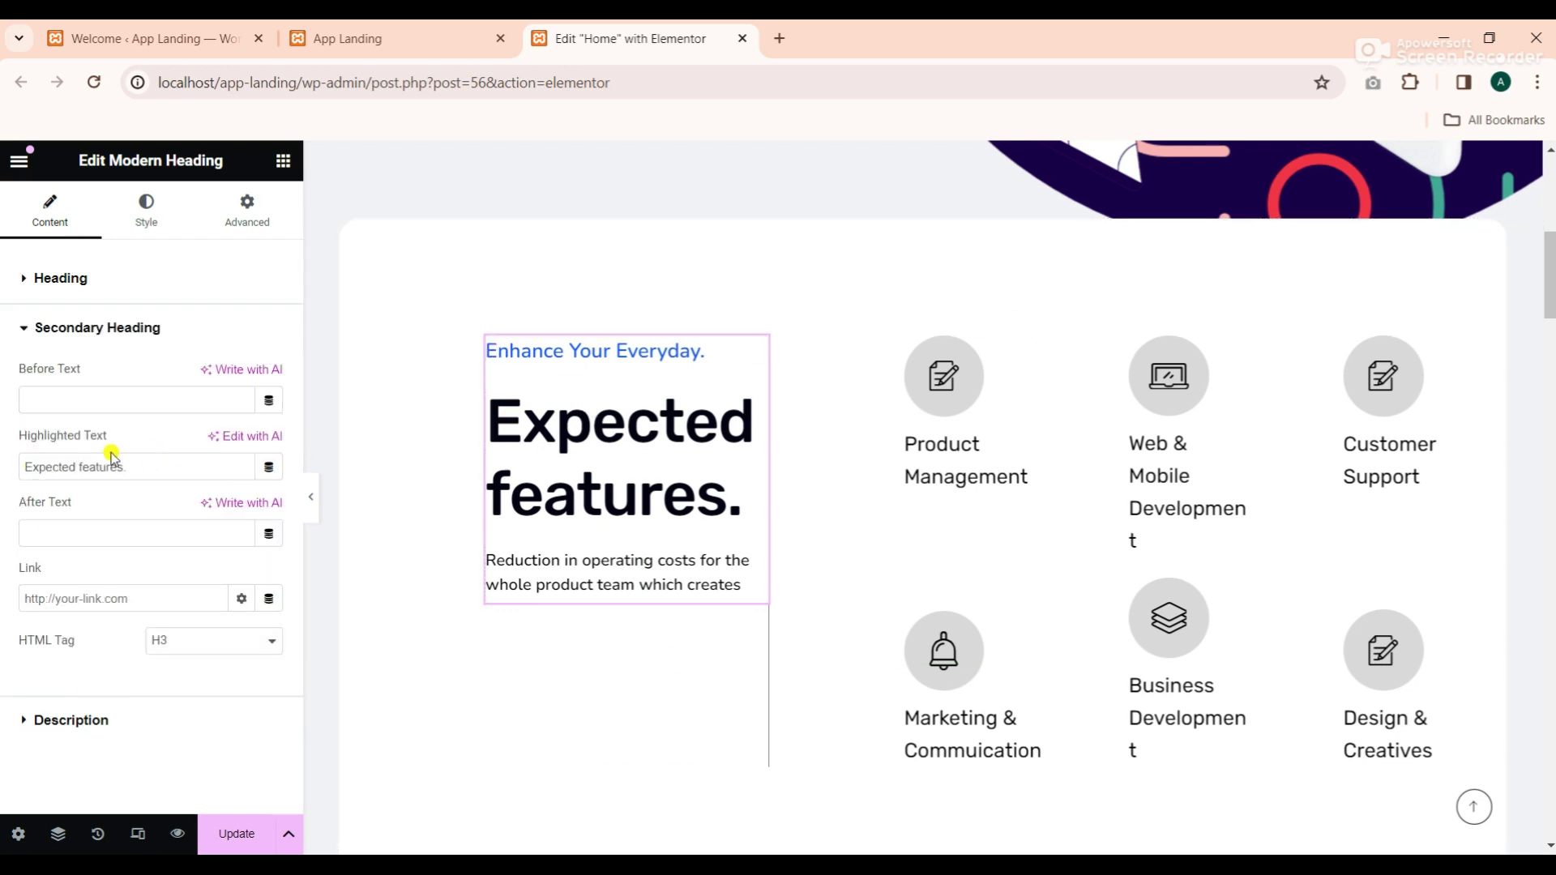
pyautogui.click(806, 820)
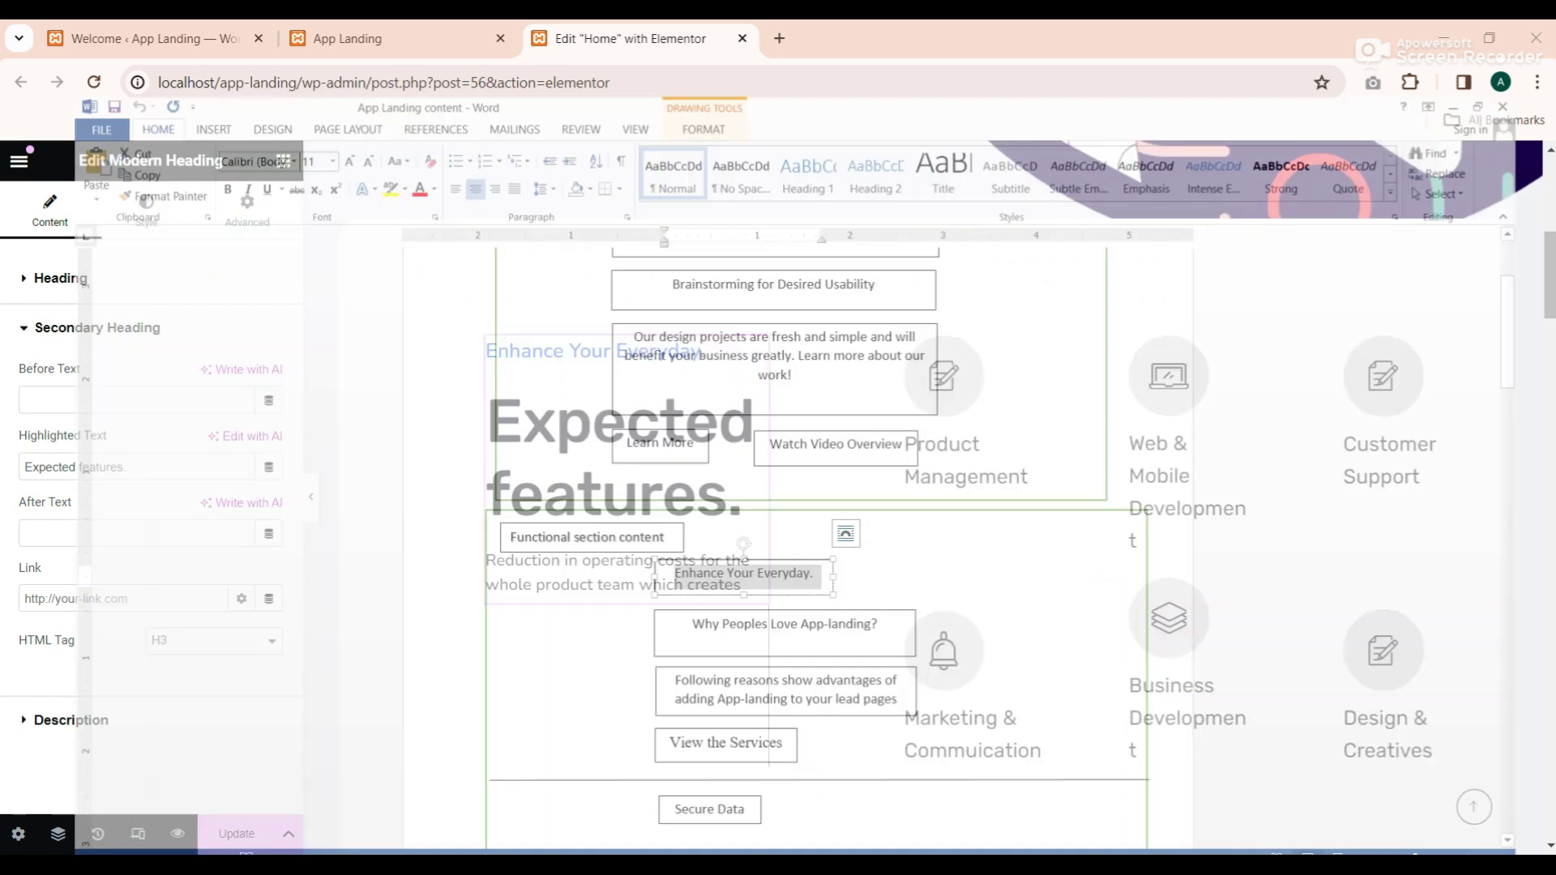
pyautogui.scroll(1, 819, 320)
pyautogui.moveTo(874, 648); pyautogui.dragTo(670, 641)
pyautogui.rightClick(731, 642)
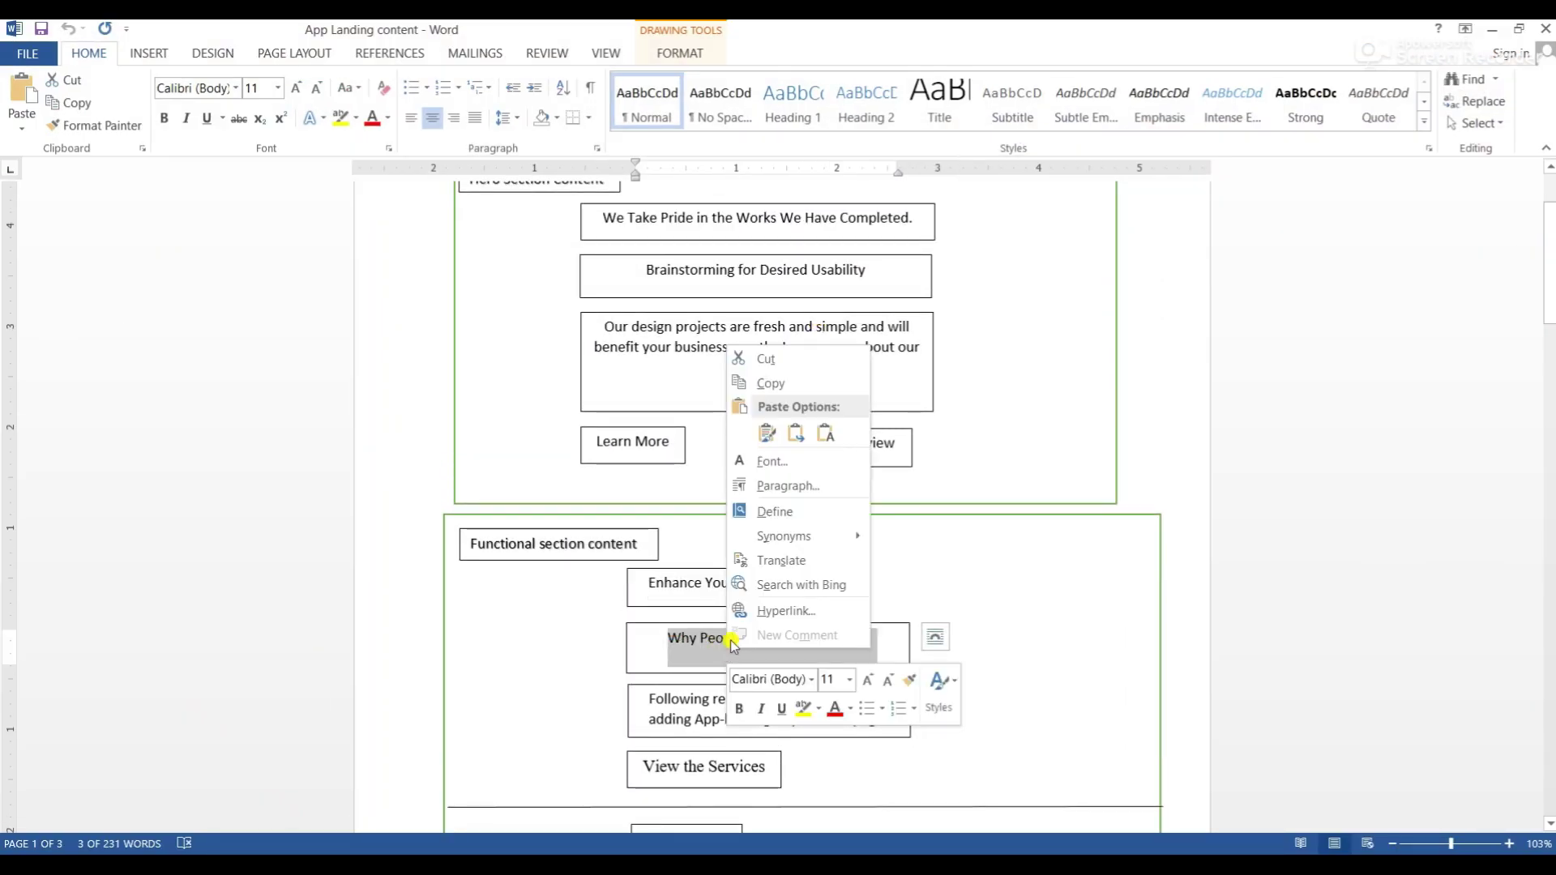
pyautogui.click(779, 384)
pyautogui.click(1493, 30)
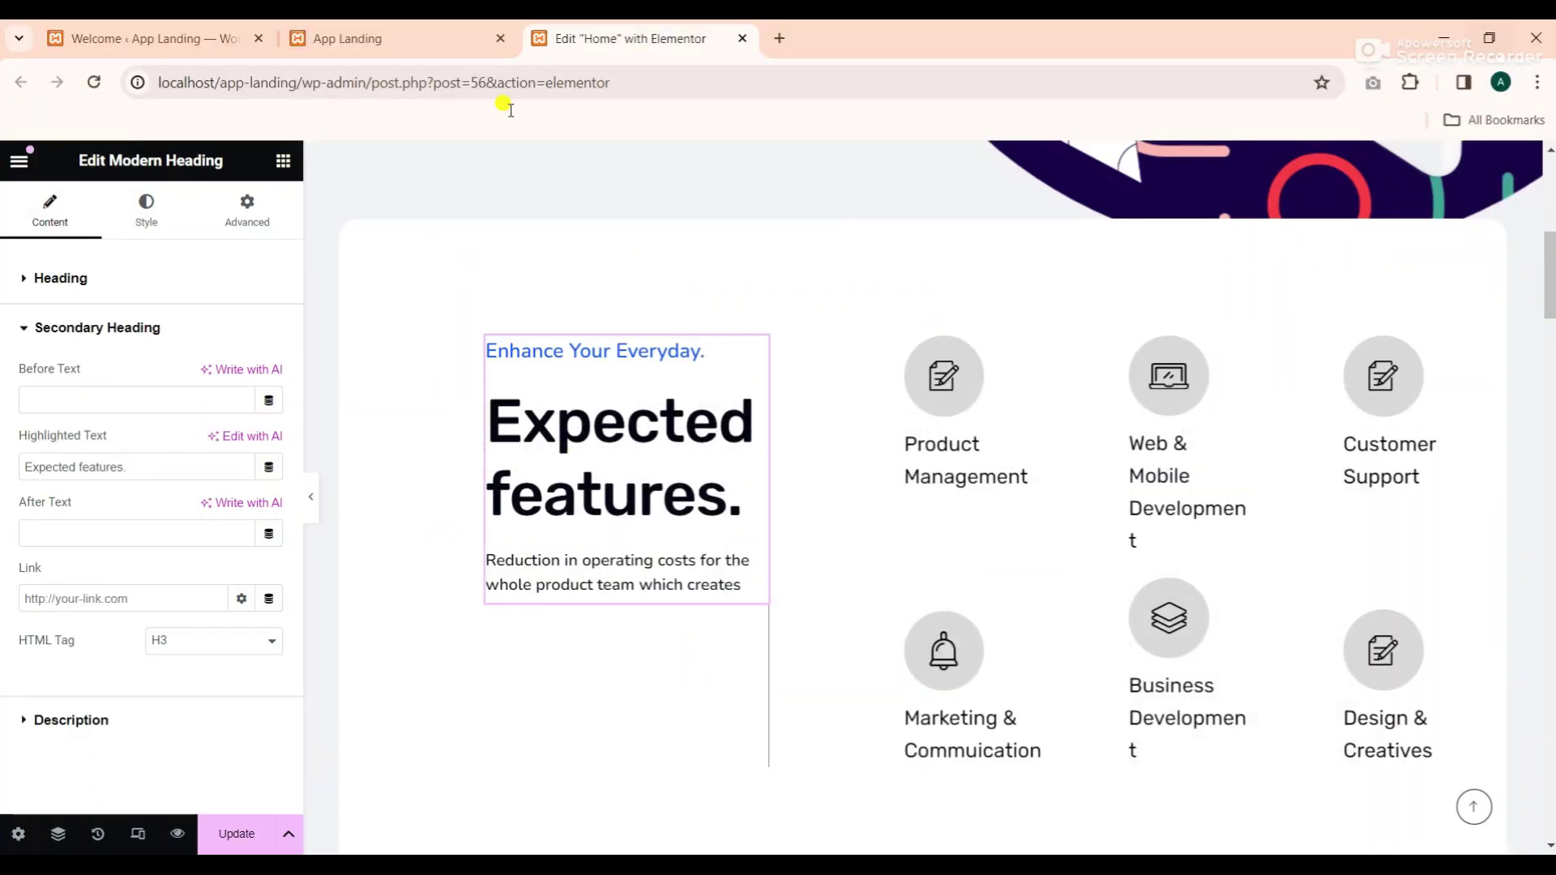
pyautogui.moveTo(121, 469); pyautogui.dragTo(31, 465)
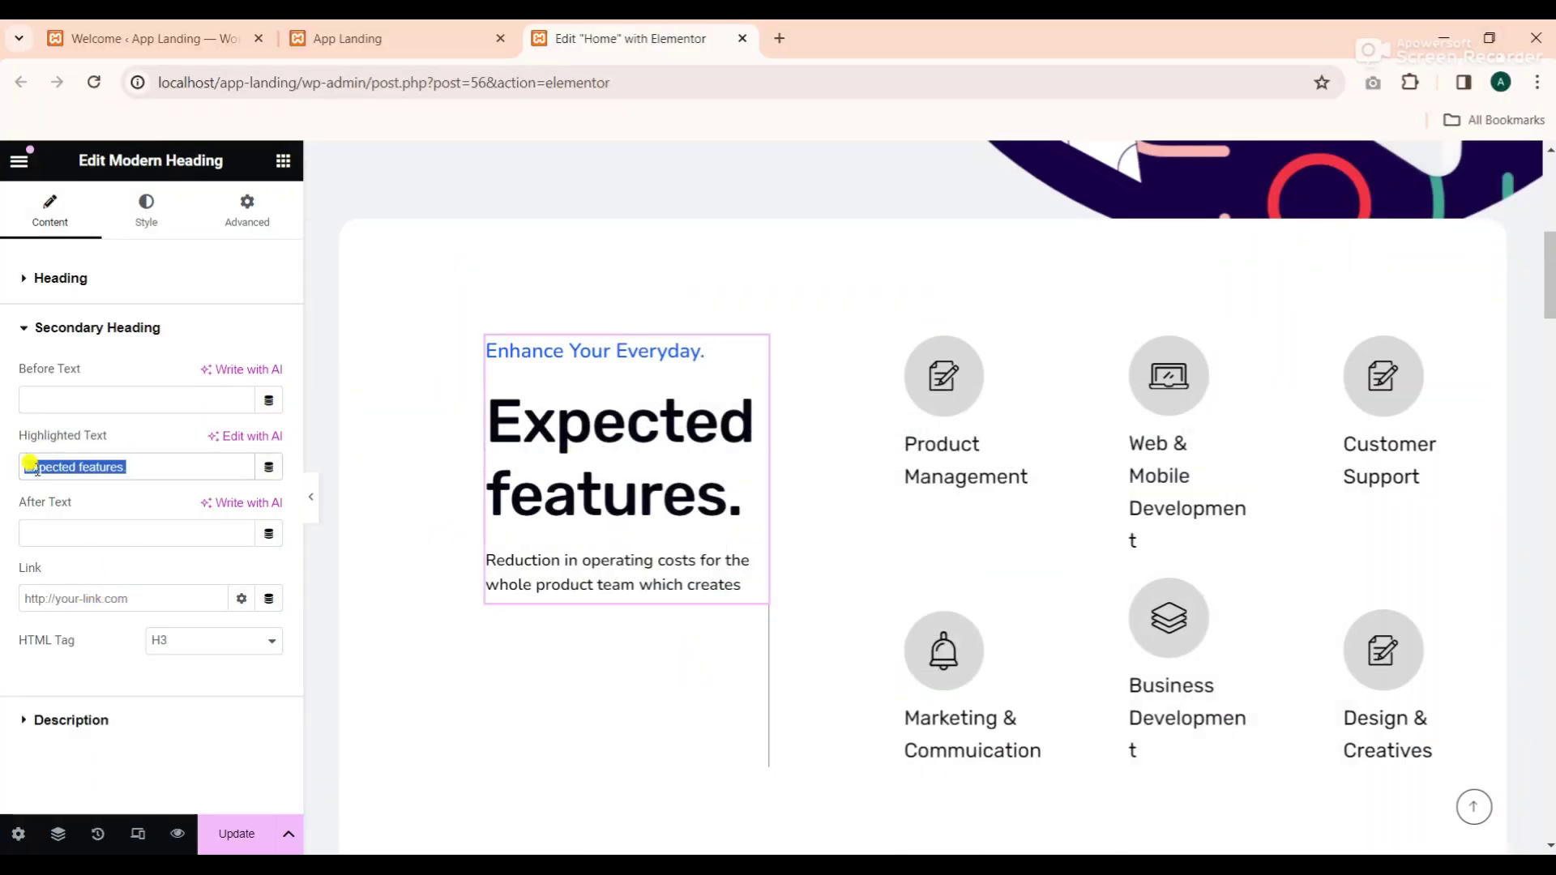
pyautogui.rightClick(31, 465)
pyautogui.click(105, 212)
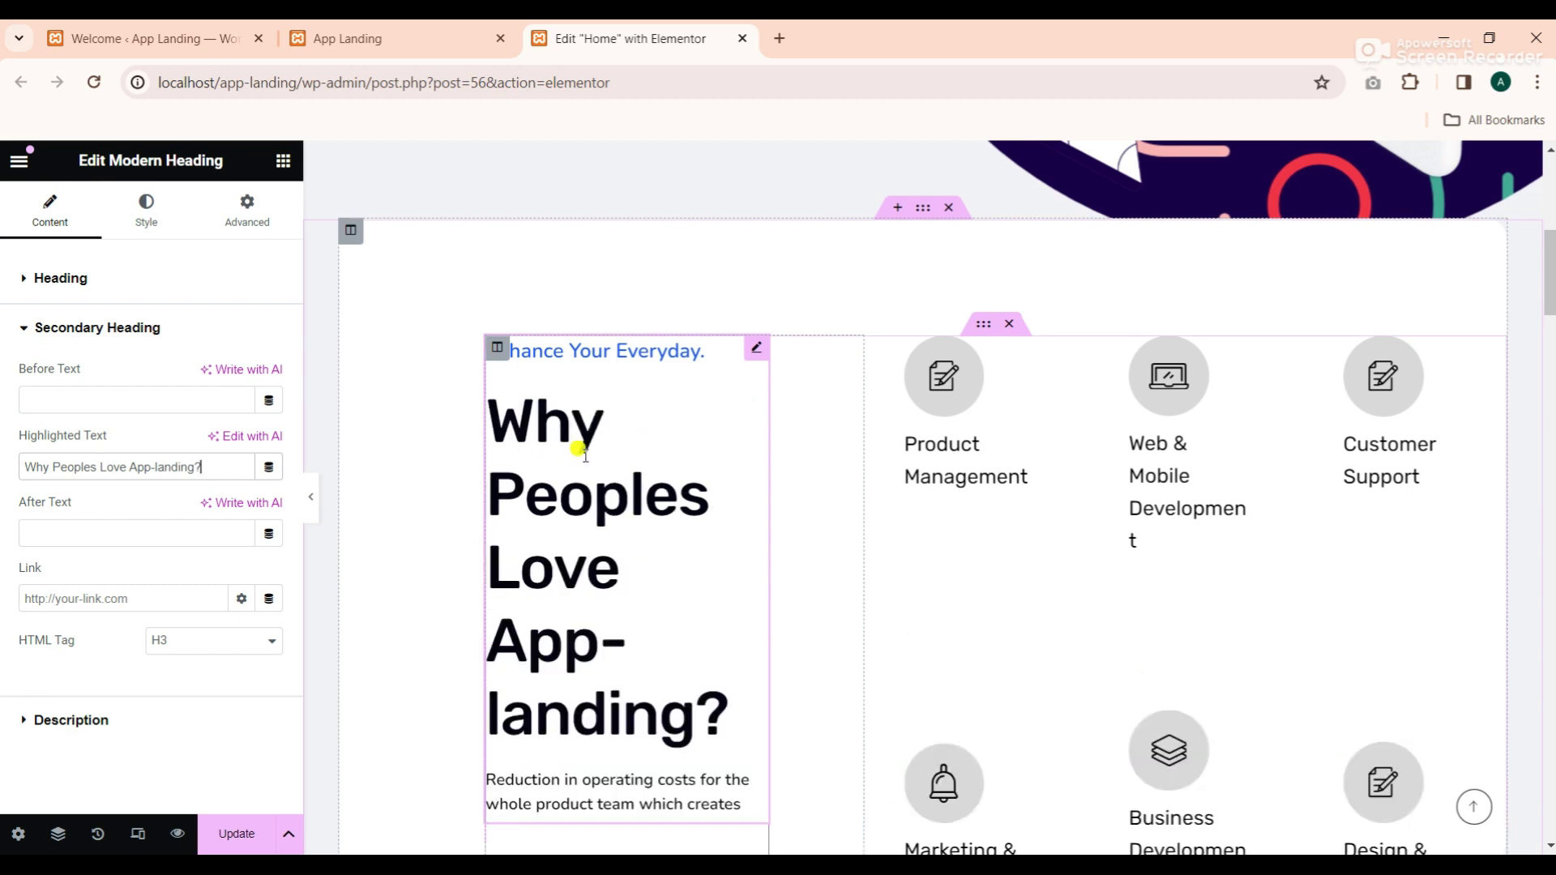
# Check the features section's layout at full page width with the editing panel hidden, and restore the panel
pyautogui.scroll(-1, 596, 454)
pyautogui.click(313, 508)
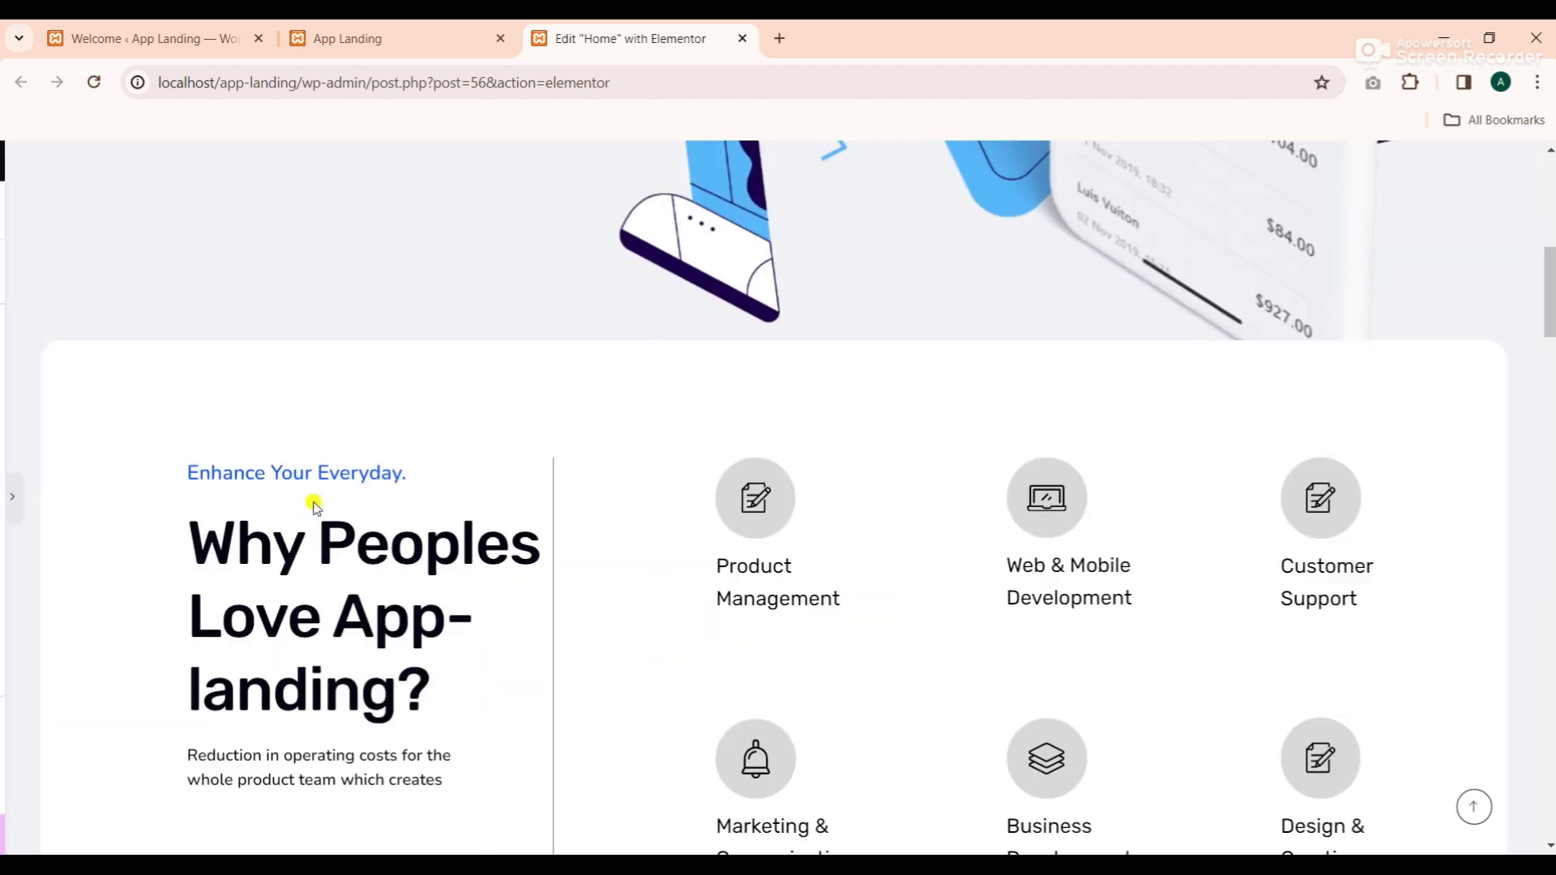
pyautogui.scroll(-2, 486, 503)
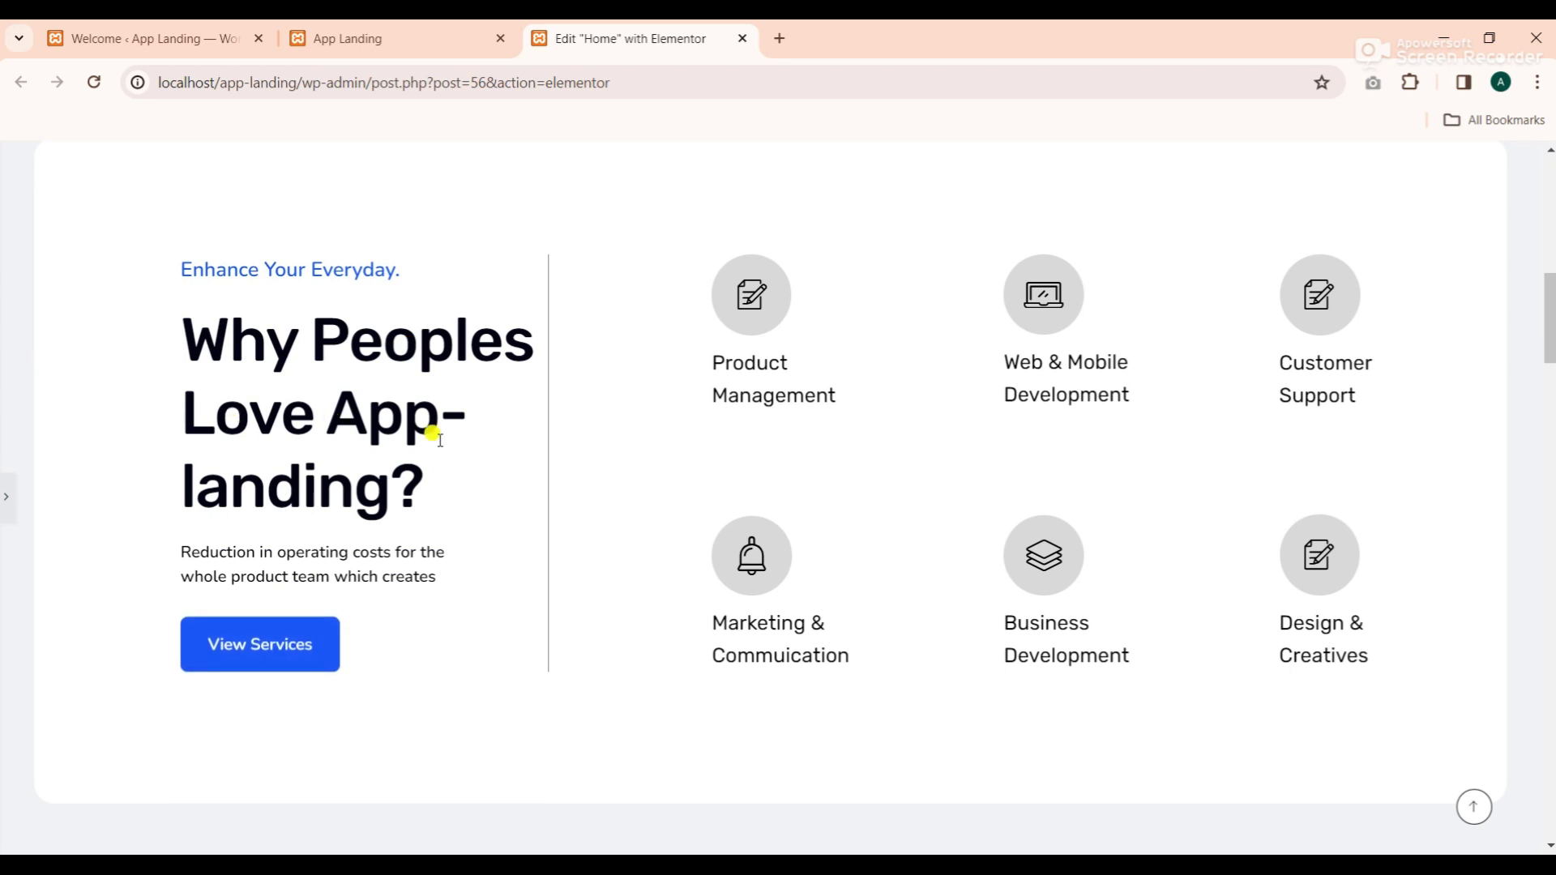
pyautogui.click(13, 502)
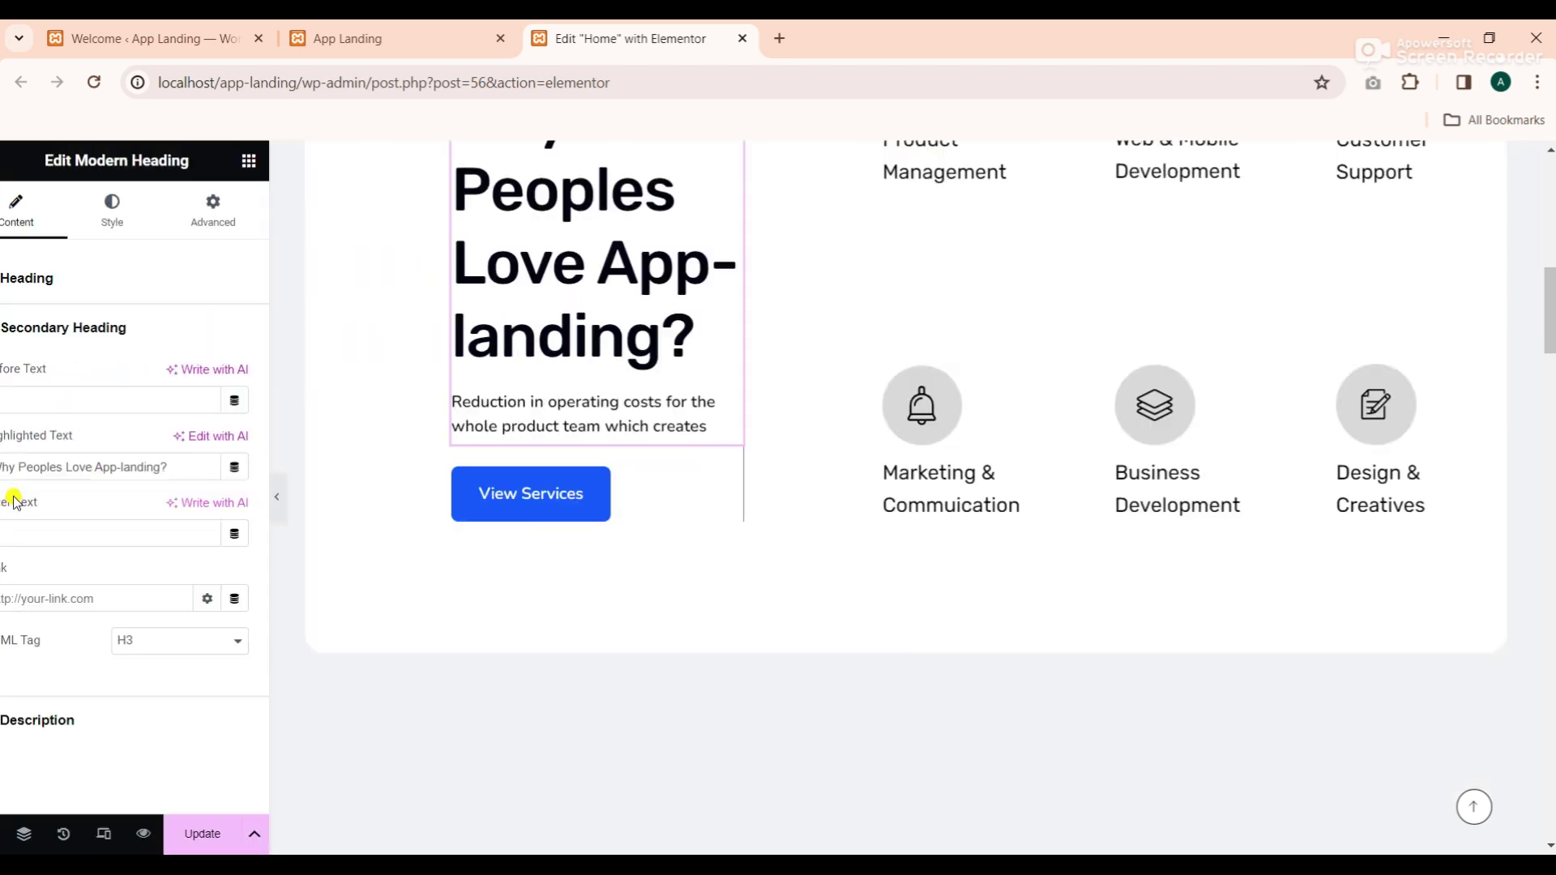
# Replace the features heading's description with "Following reasons show advantages of adding App-landing to your lead pages" from the Word document
pyautogui.click(114, 723)
pyautogui.hotkey('alt', 'Tab')
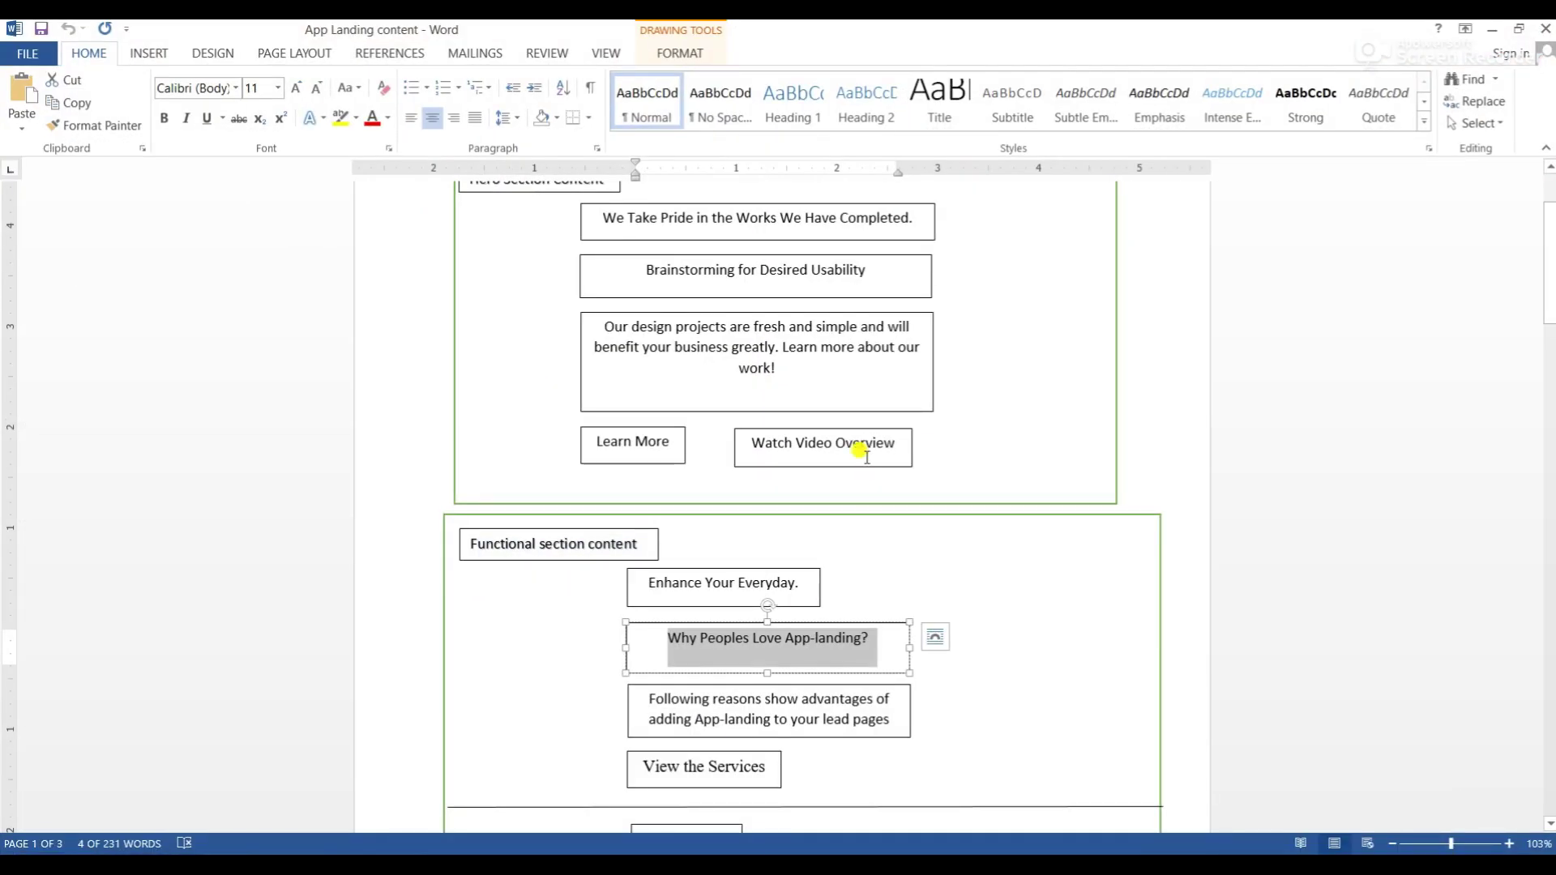
pyautogui.scroll(-4, 860, 458)
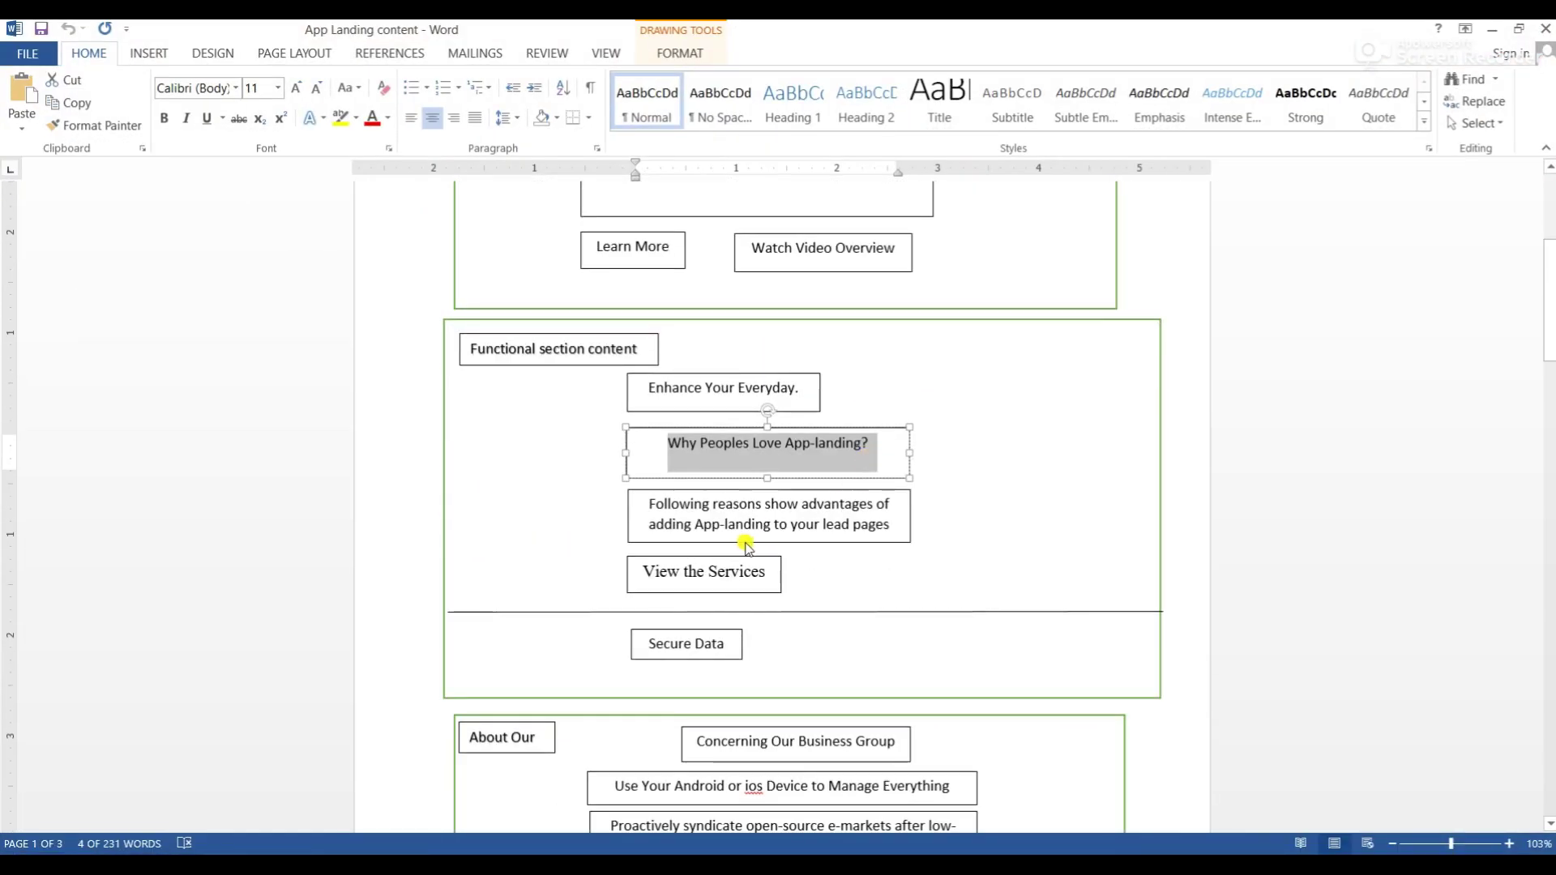
pyautogui.moveTo(891, 525); pyautogui.dragTo(649, 503)
pyautogui.rightClick(717, 513)
pyautogui.click(740, 536)
pyautogui.click(1496, 32)
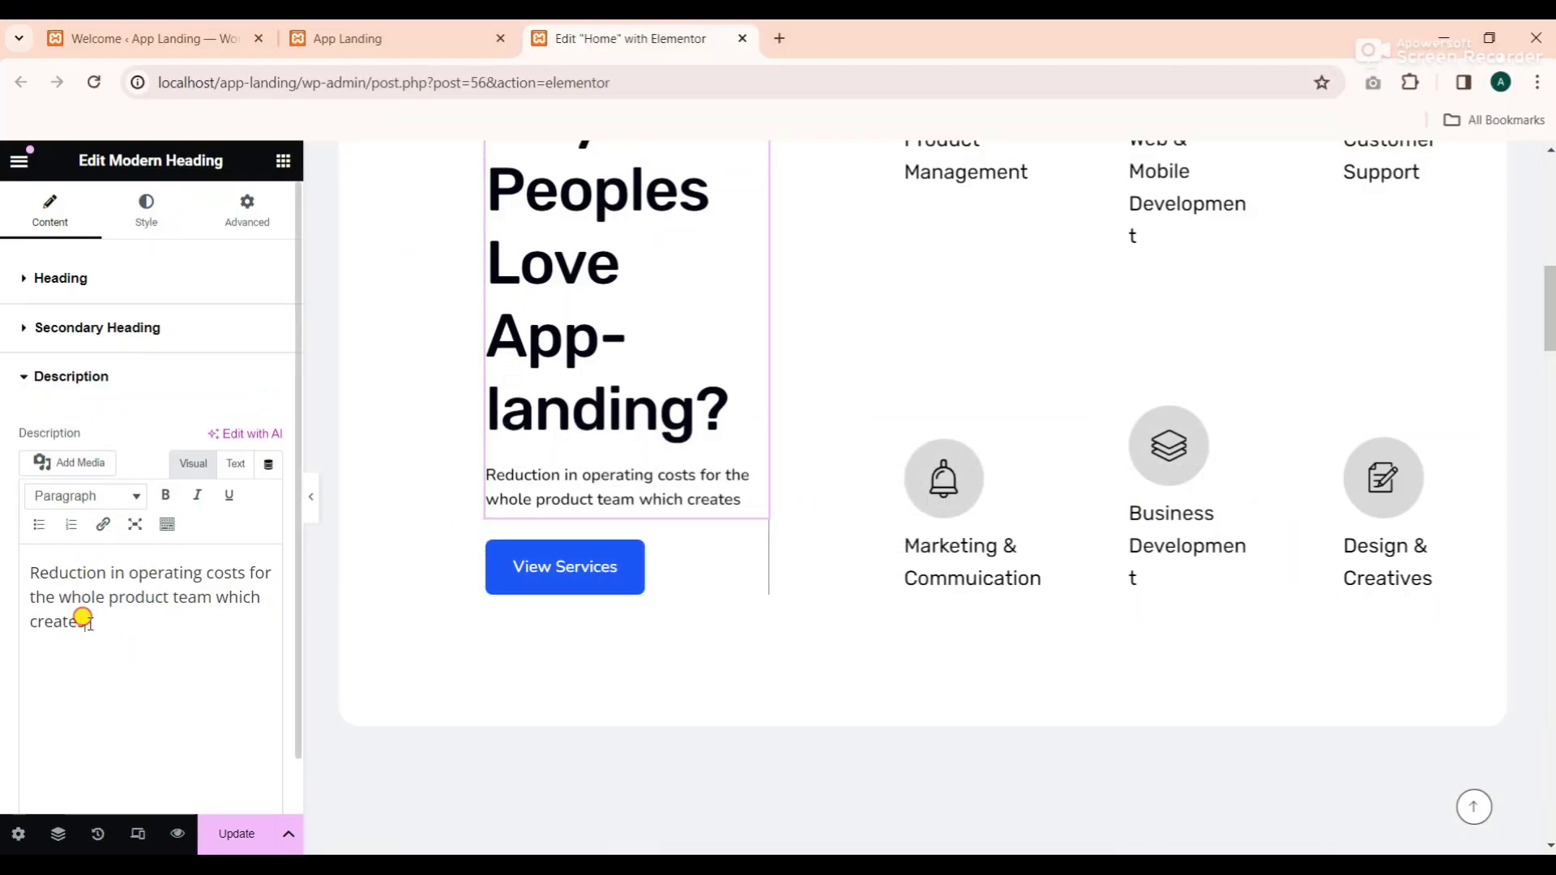
pyautogui.moveTo(86, 621); pyautogui.dragTo(16, 576)
pyautogui.rightClick(77, 590)
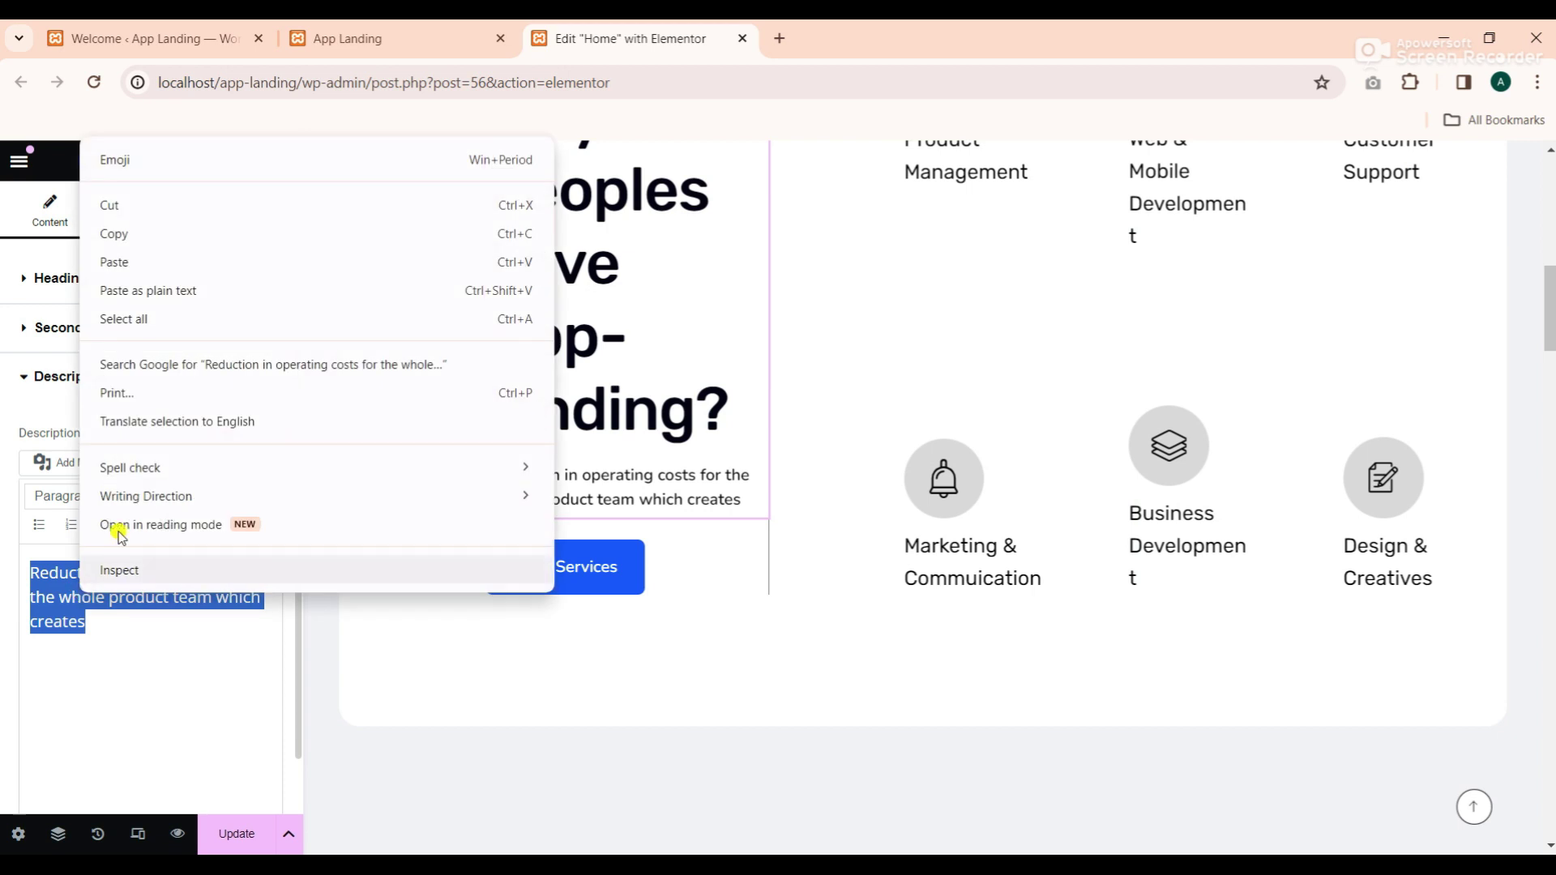
pyautogui.click(129, 262)
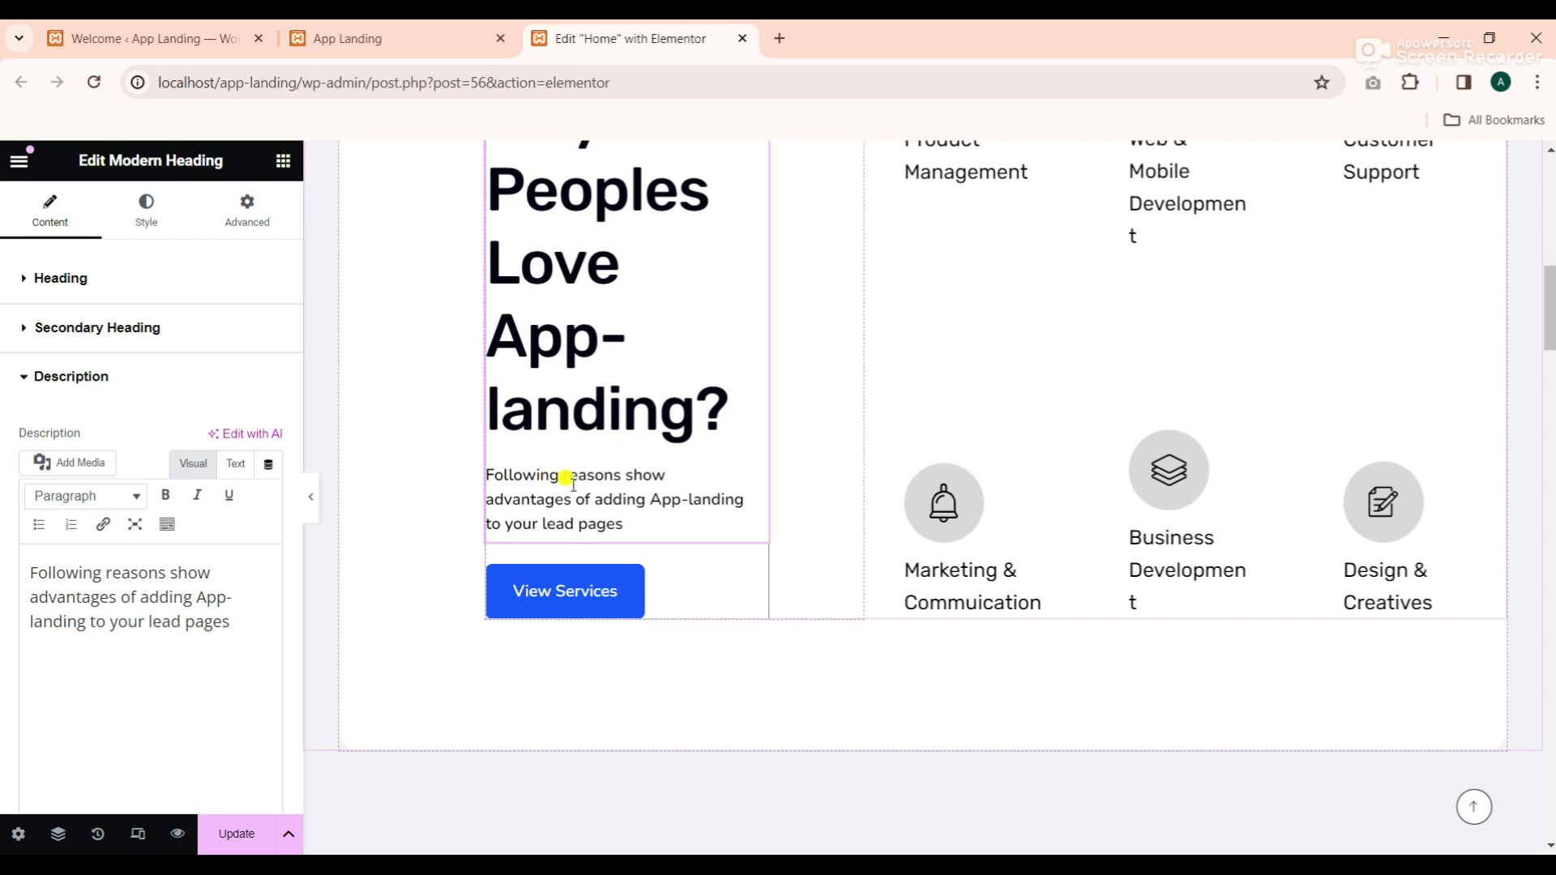
# Check the services button wording in the Word document and change the View Services button text to "View The Services"
pyautogui.hotkey('alt', 'Tab')
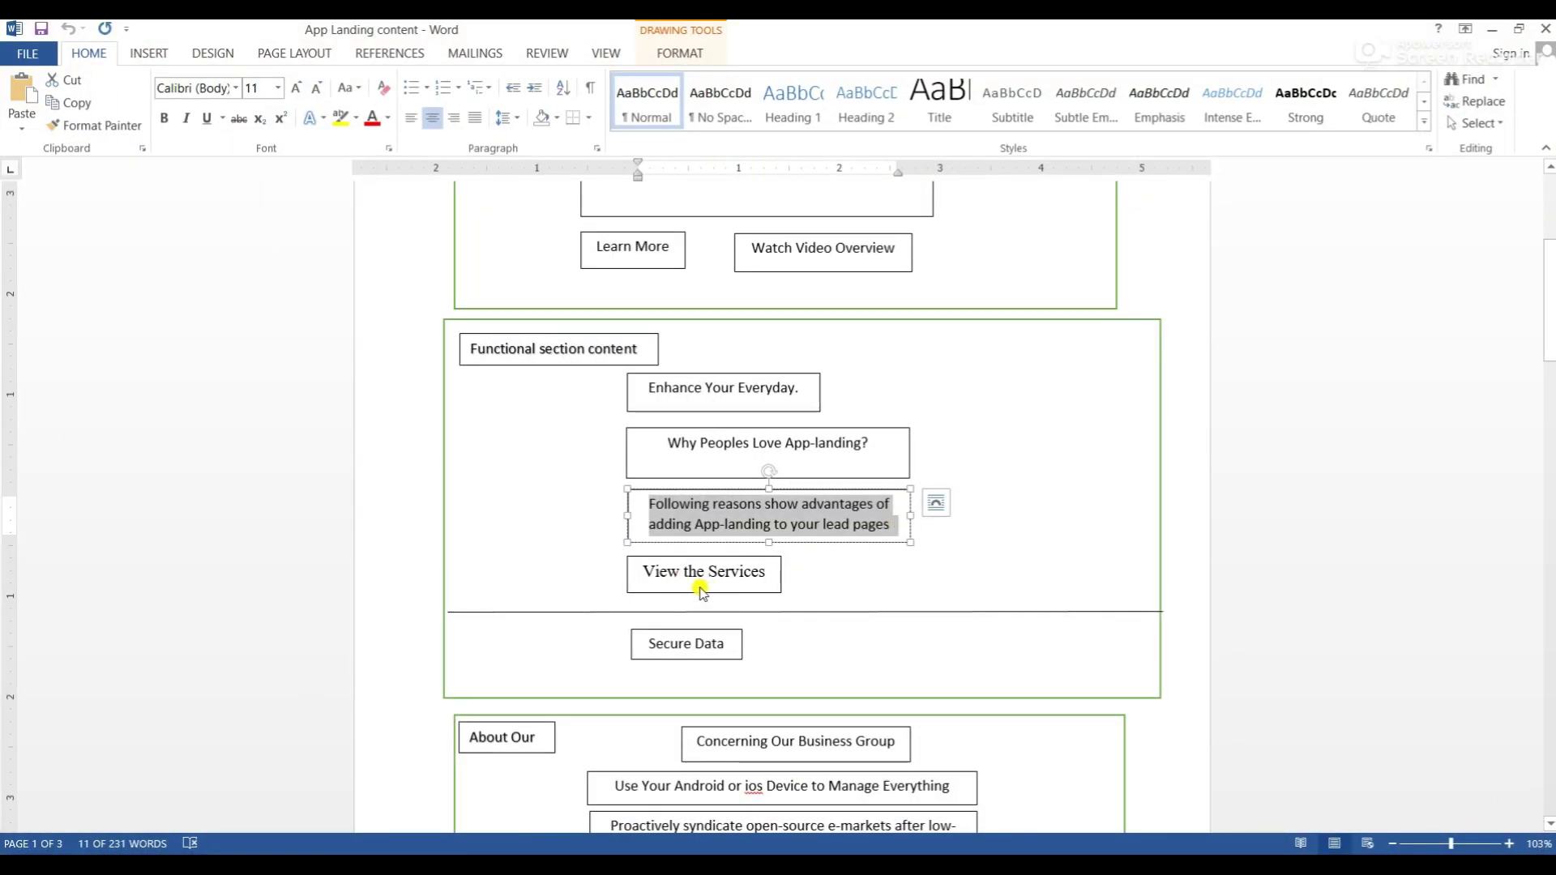
pyautogui.hotkey('alt', 'Tab')
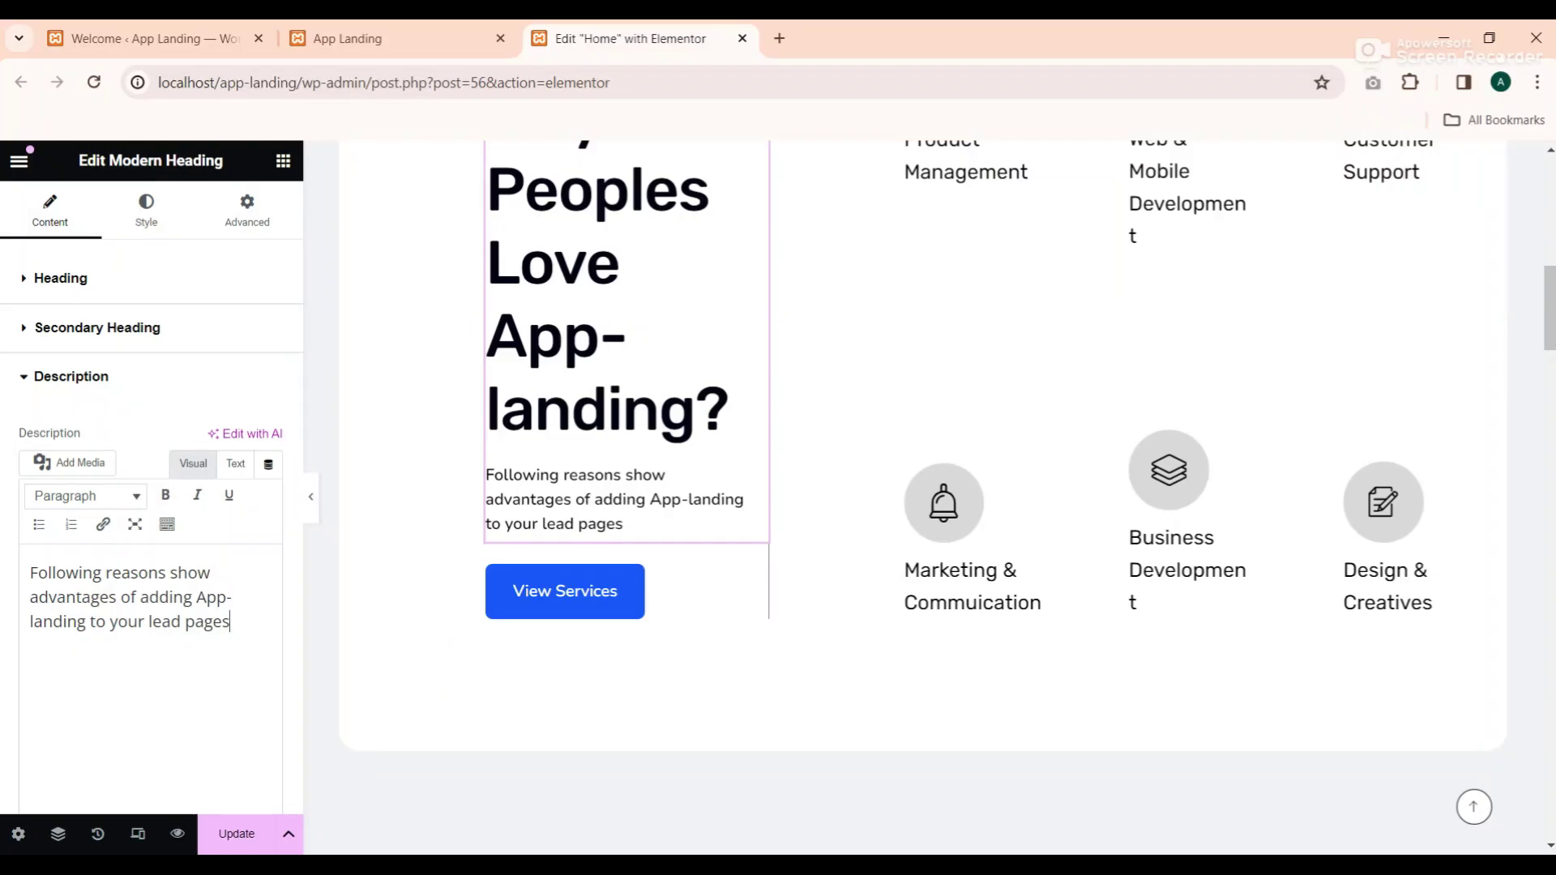
pyautogui.click(635, 581)
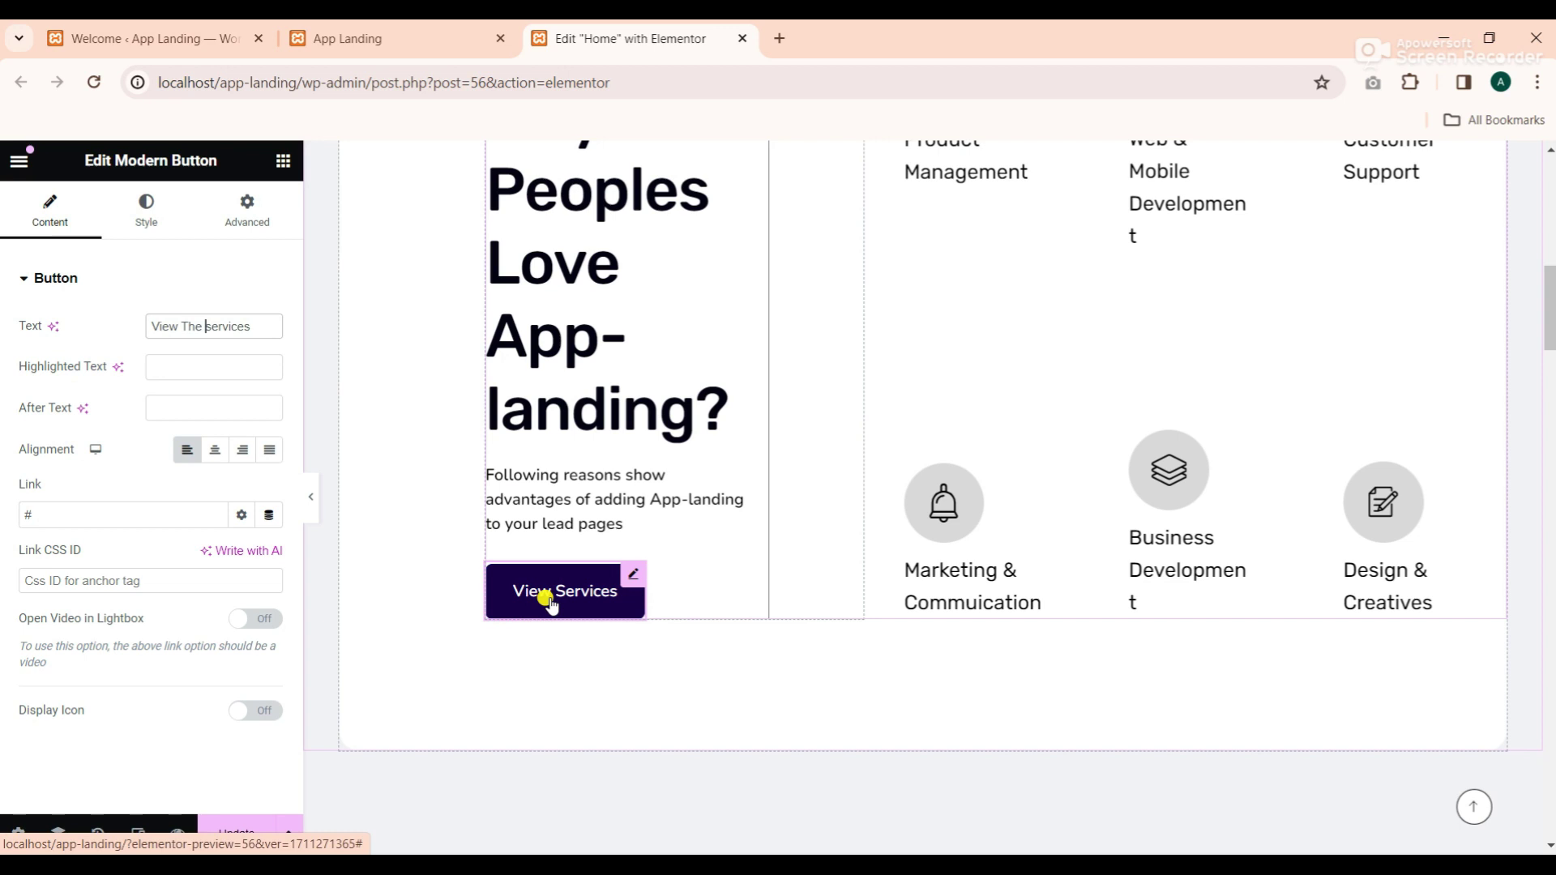
# Replace the title of the Product Management info box with "Secure Data" copied from the Word document
pyautogui.scroll(1, 989, 432)
pyautogui.scroll(3, 989, 432)
pyautogui.scroll(-1, 998, 532)
pyautogui.click(1075, 352)
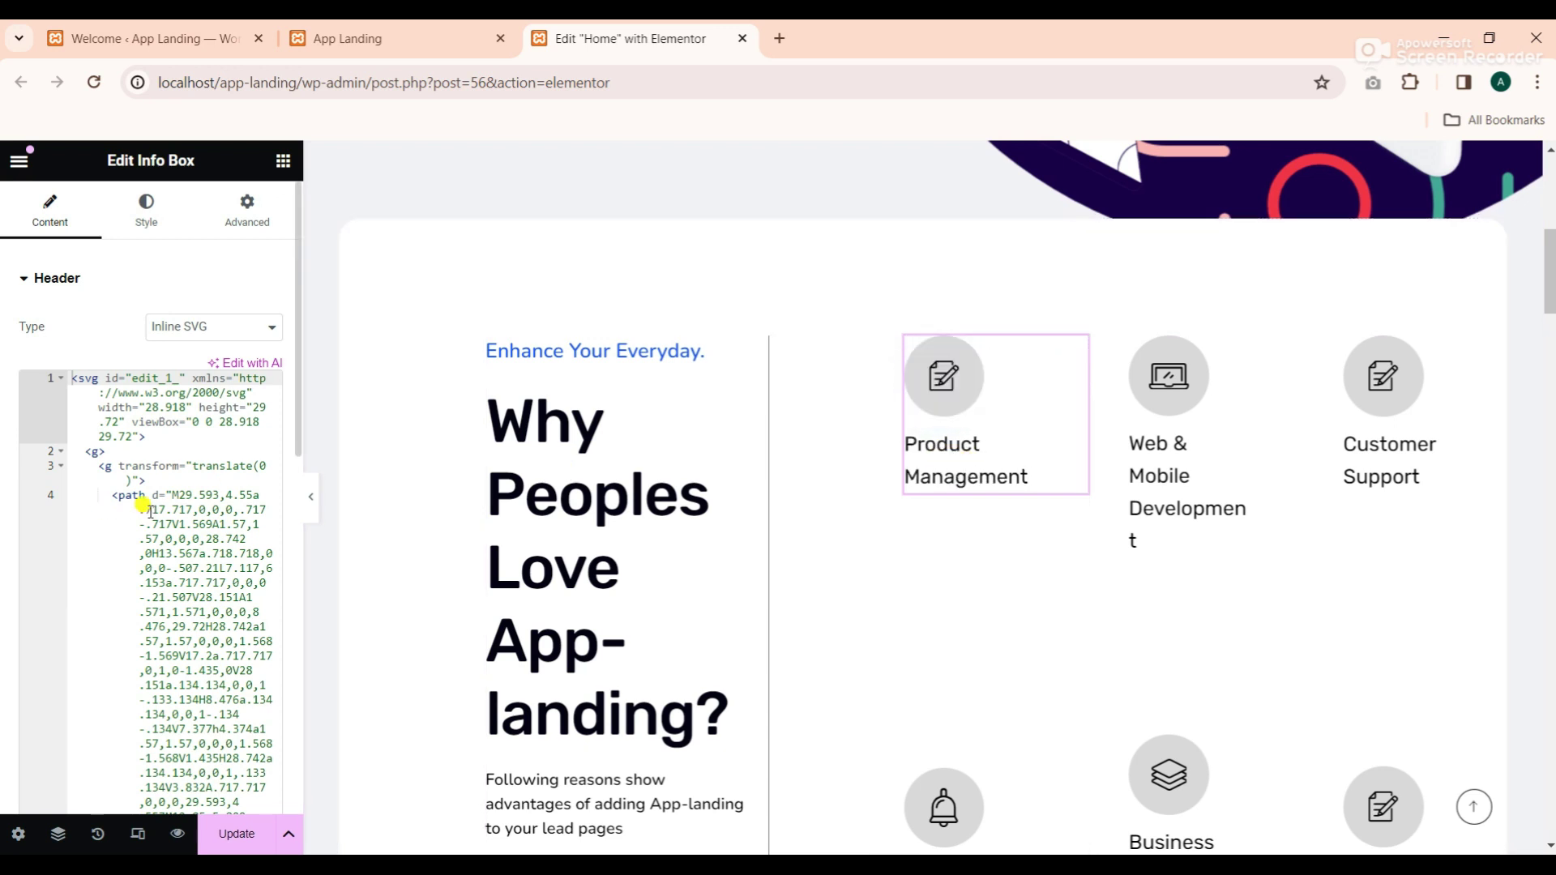
pyautogui.scroll(-10, 203, 460)
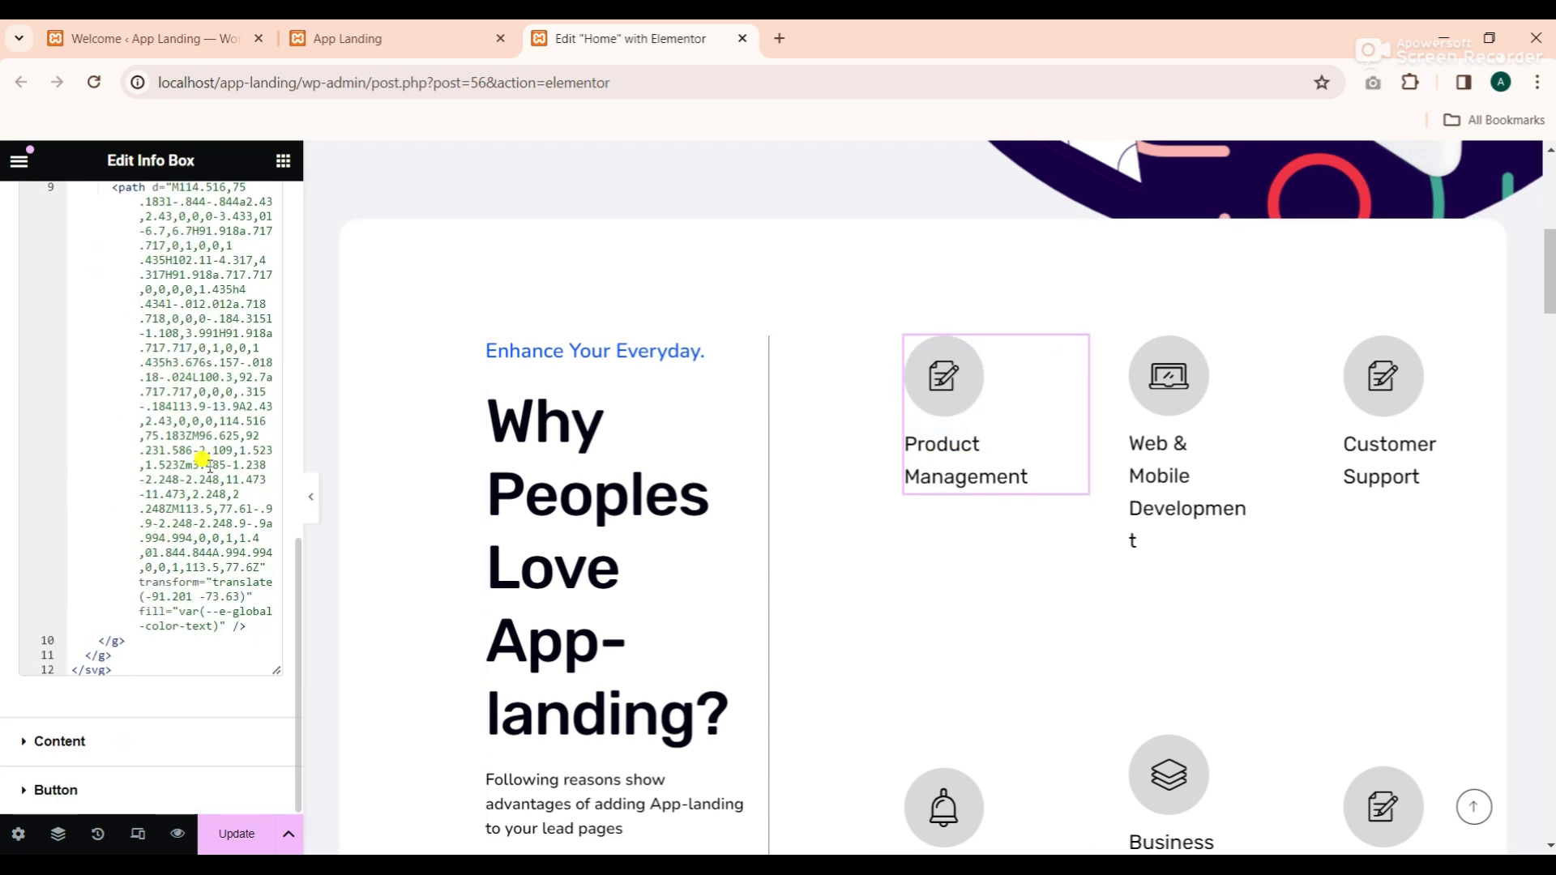
pyautogui.click(42, 742)
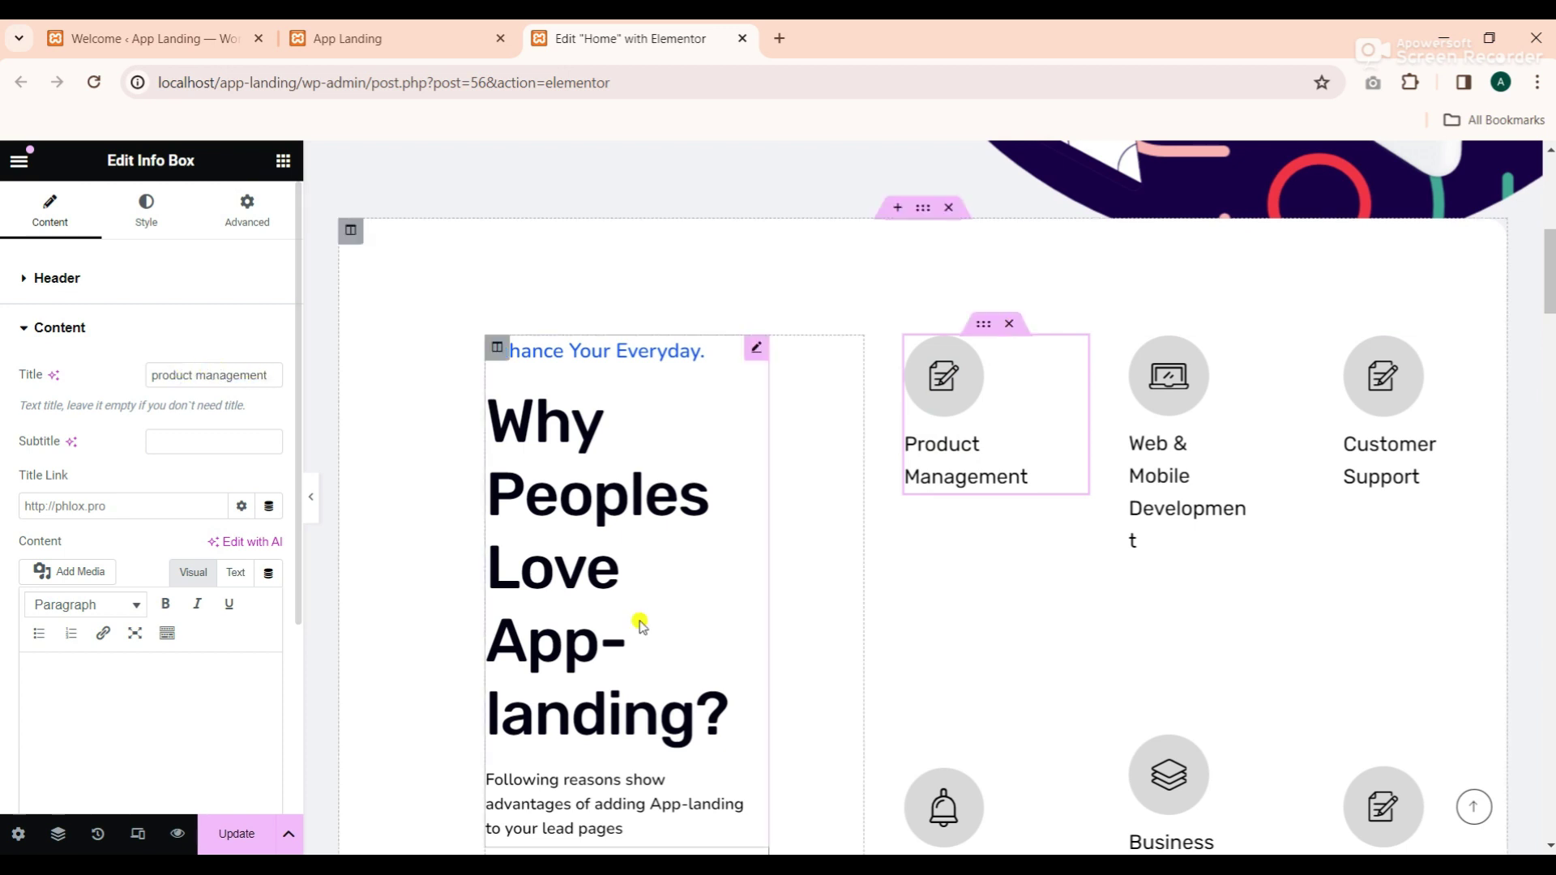
pyautogui.hotkey('alt', 'Tab')
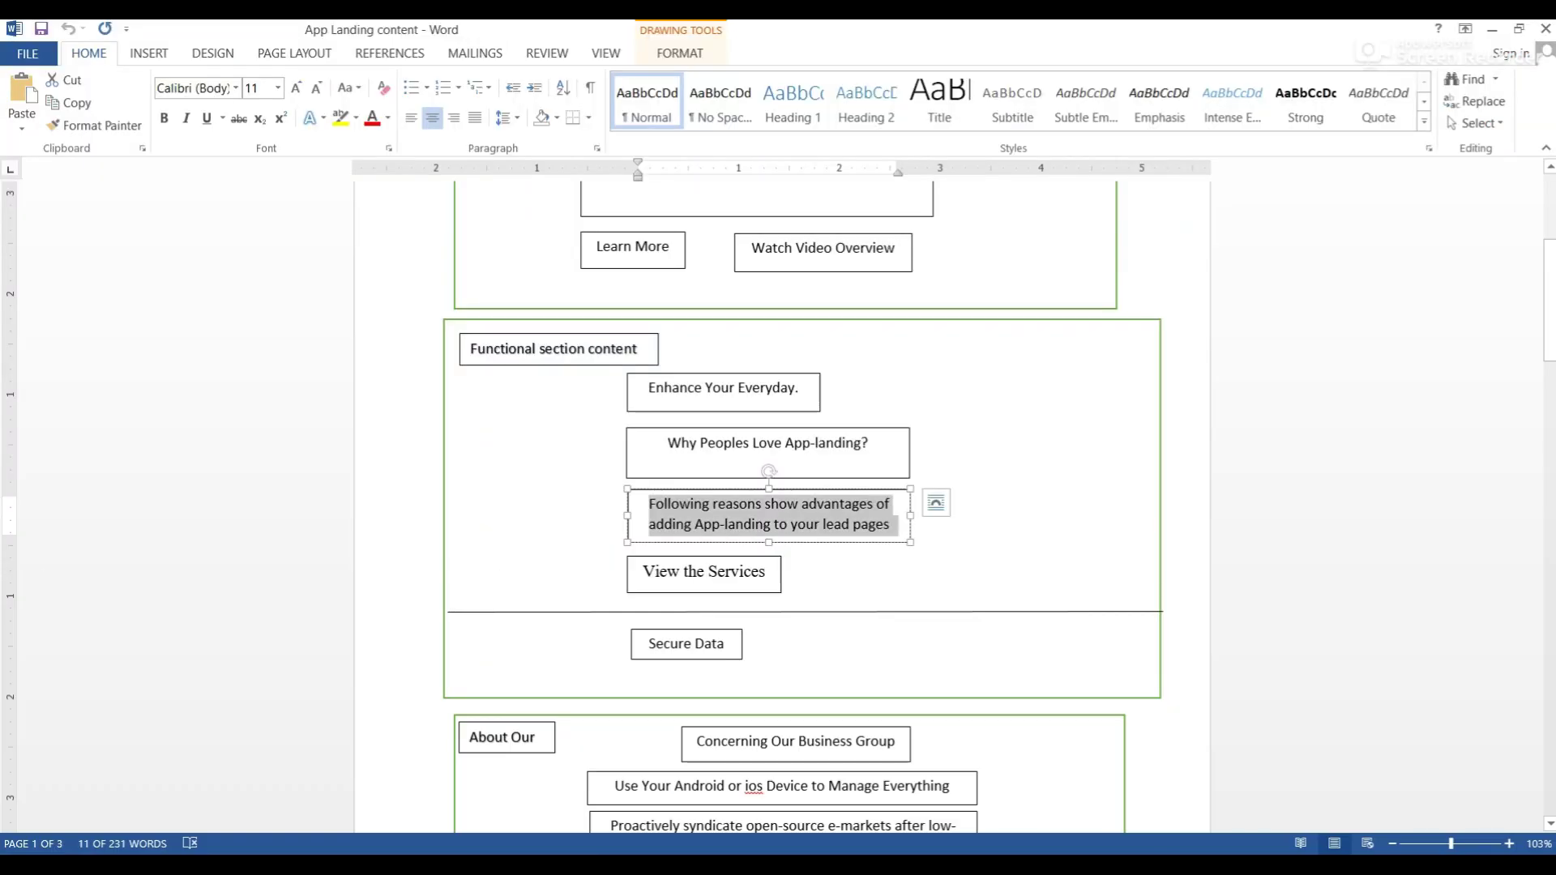
pyautogui.moveTo(727, 644); pyautogui.dragTo(632, 634)
pyautogui.rightClick(705, 646)
pyautogui.click(739, 375)
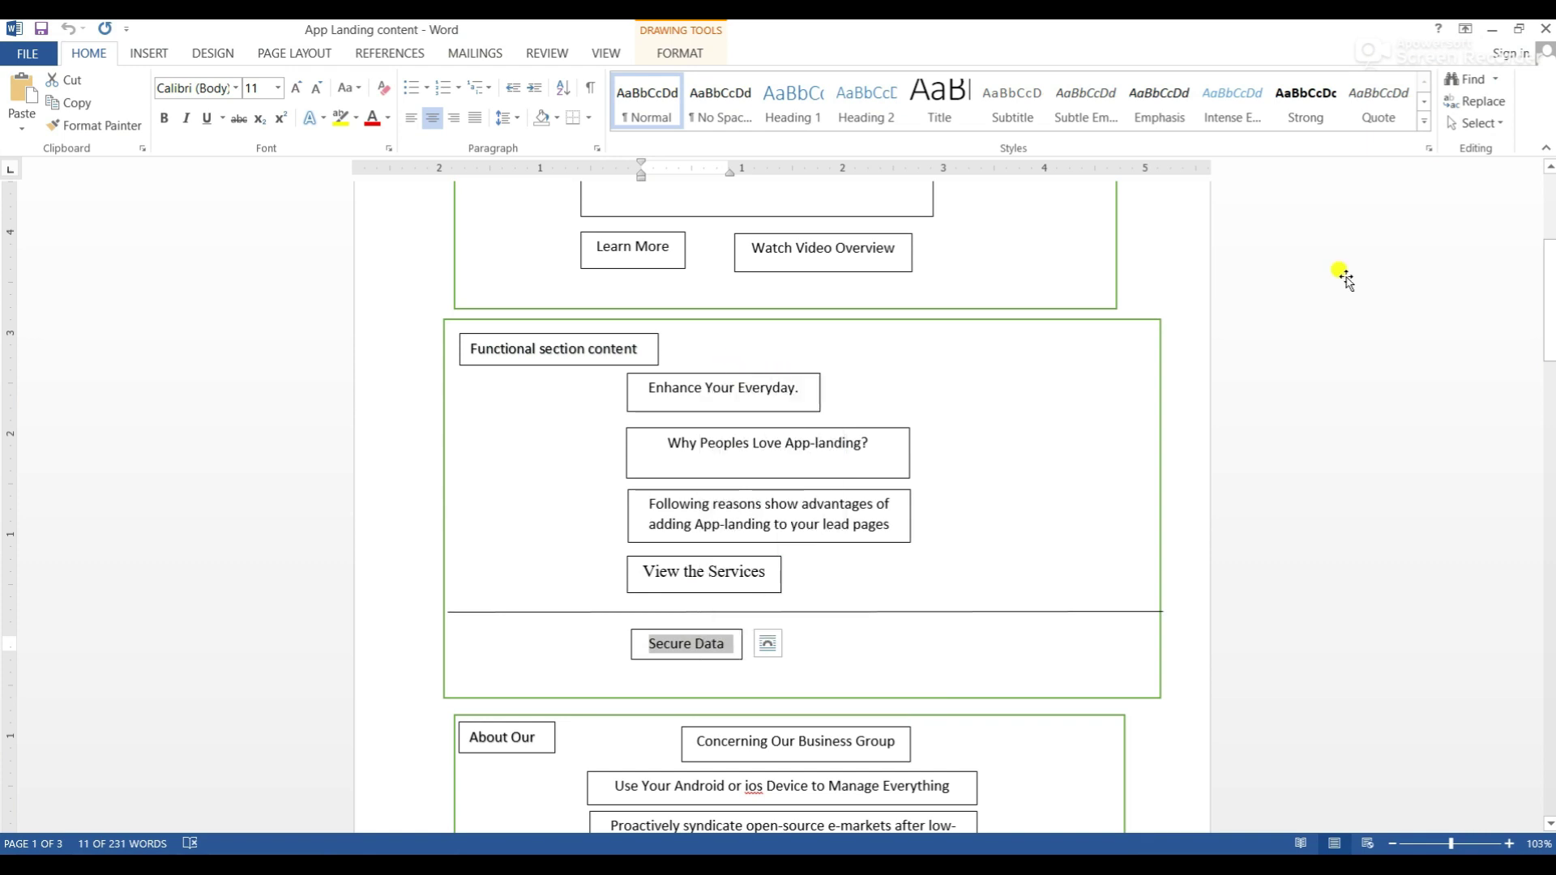
pyautogui.click(1492, 29)
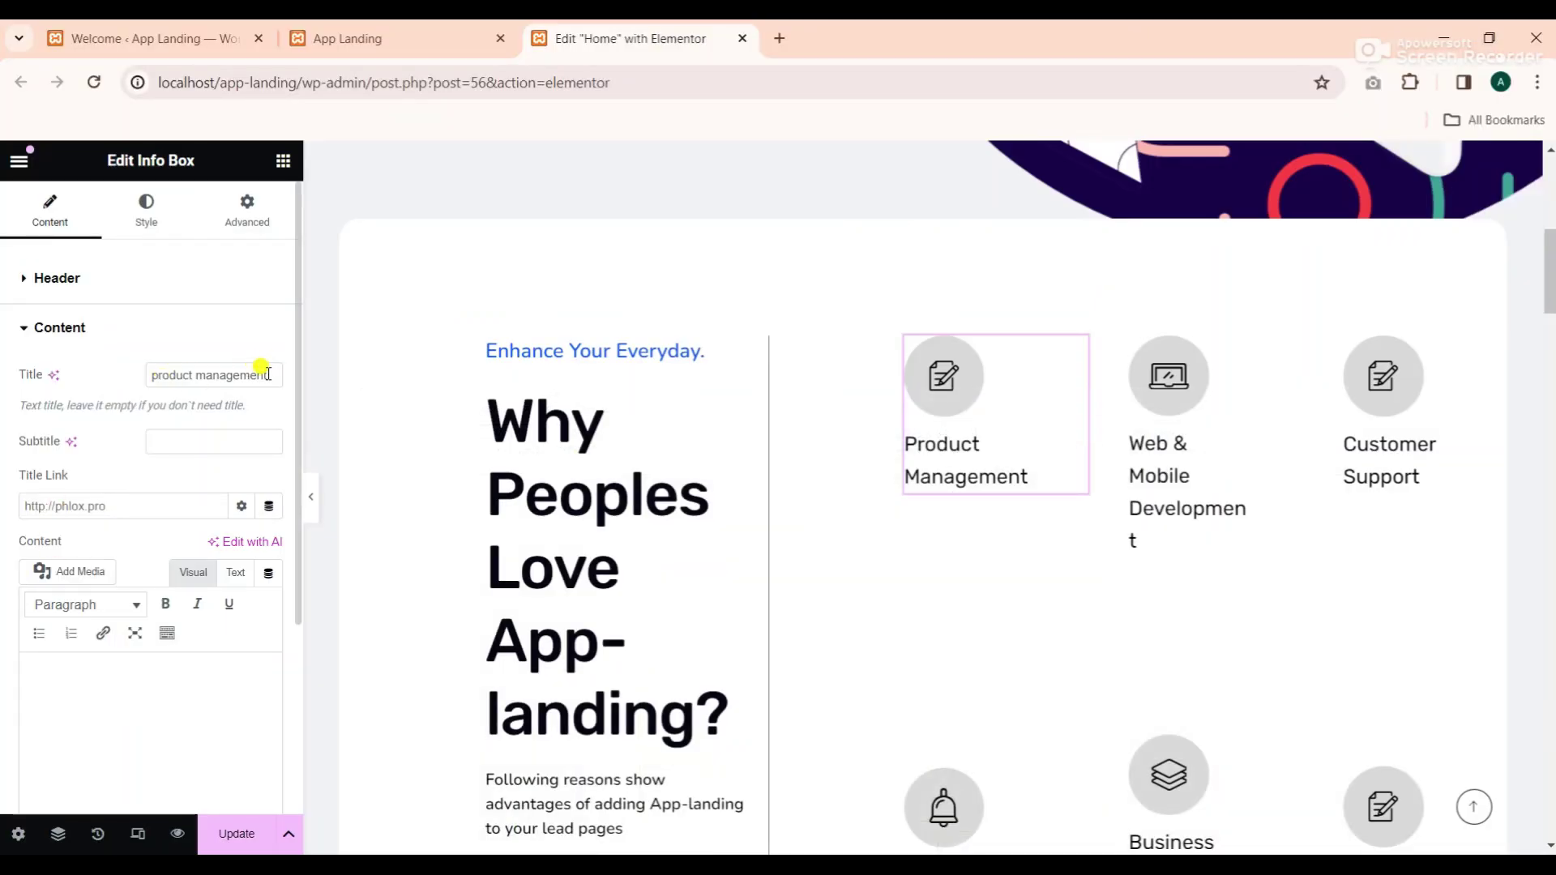
pyautogui.moveTo(268, 373); pyautogui.dragTo(159, 377)
pyautogui.rightClick(158, 375)
pyautogui.click(202, 501)
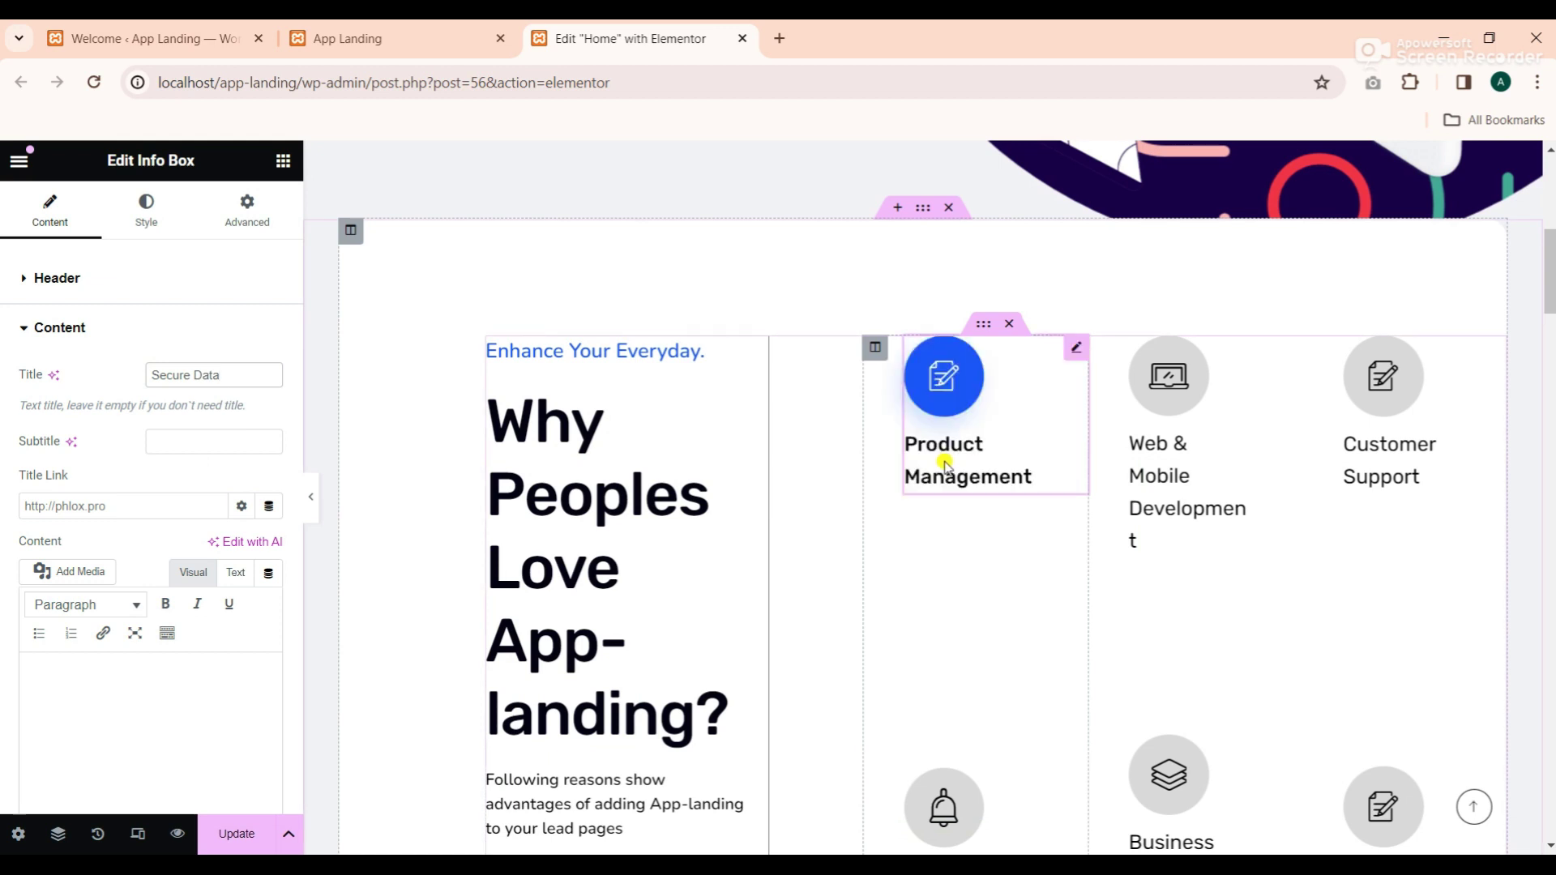
# Check the features section with its updated info box and button at full page width, and restore the editing panel
pyautogui.click(311, 498)
pyautogui.scroll(-5, 876, 573)
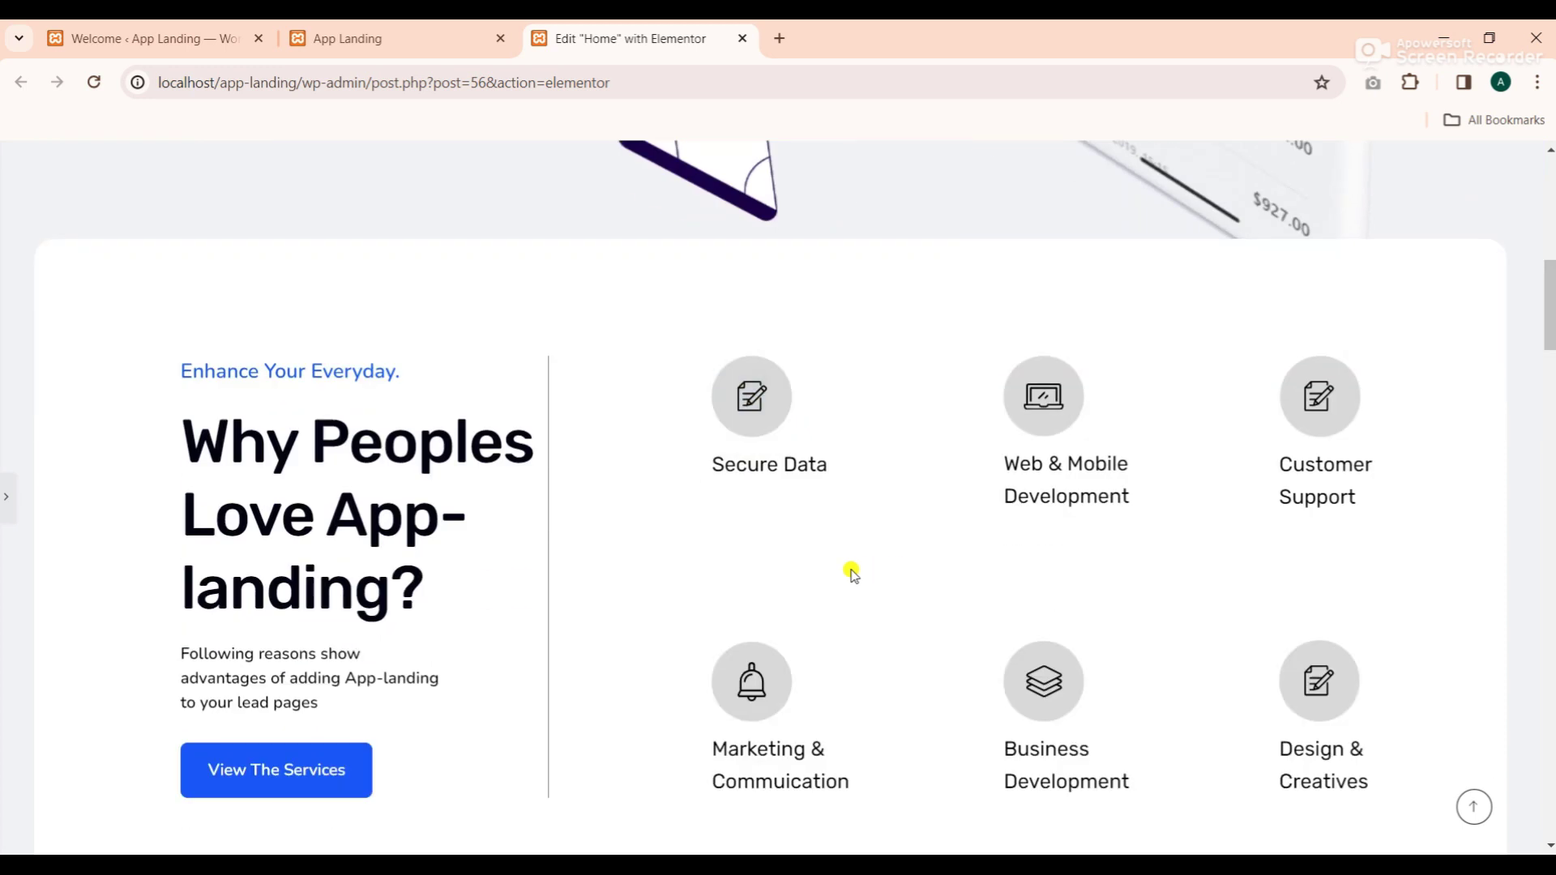
pyautogui.click(12, 507)
# Upload Phone2 from the app landing folder and use it as the phone image in the About Our Company Group section
pyautogui.scroll(-8, 857, 531)
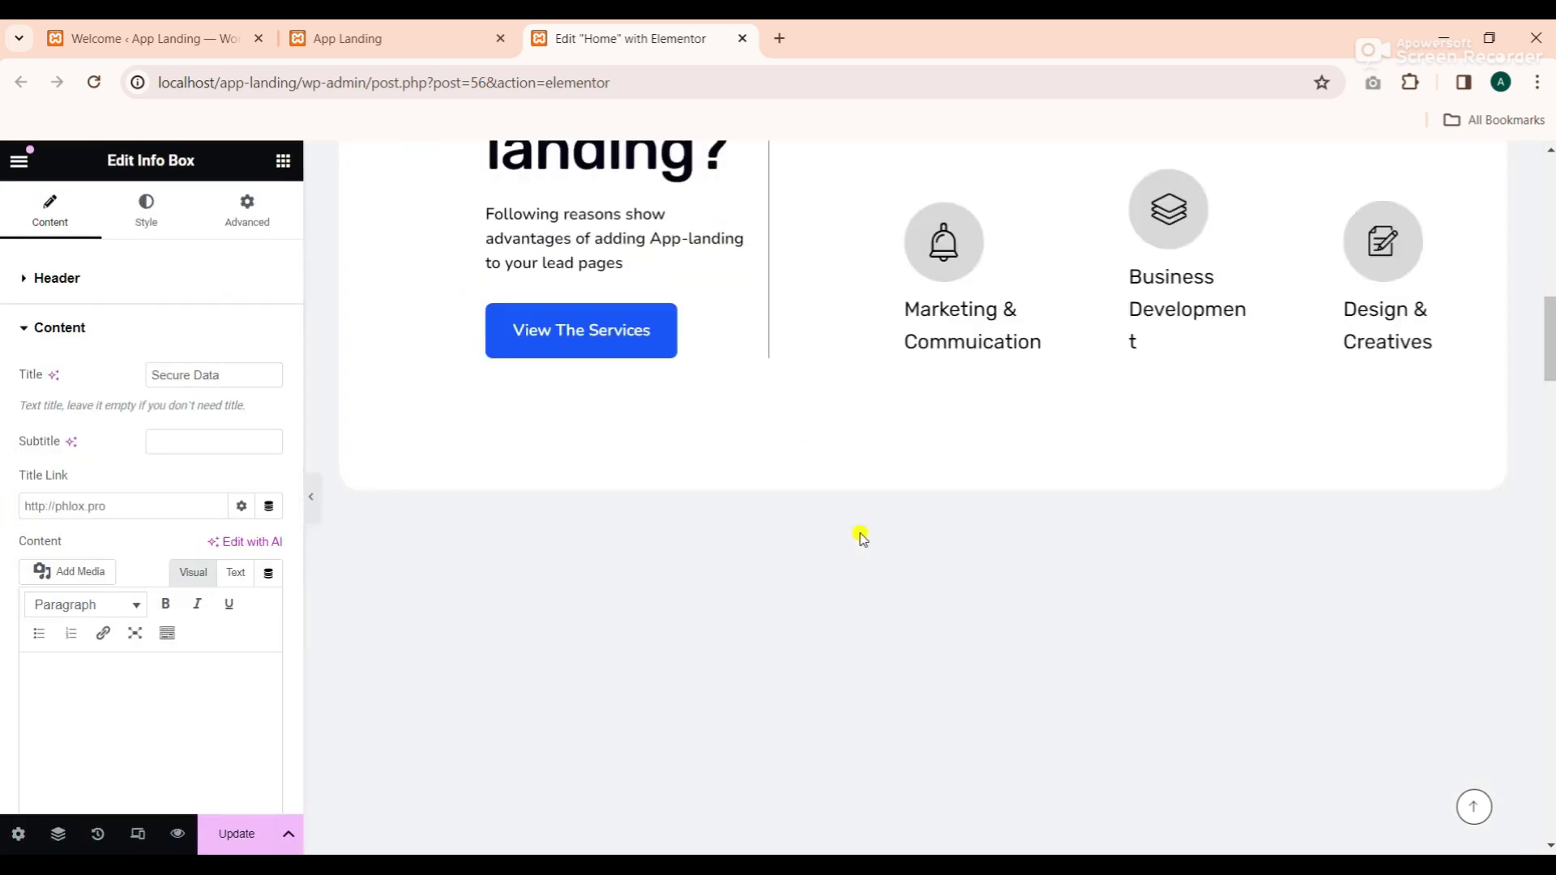
pyautogui.scroll(-4, 831, 531)
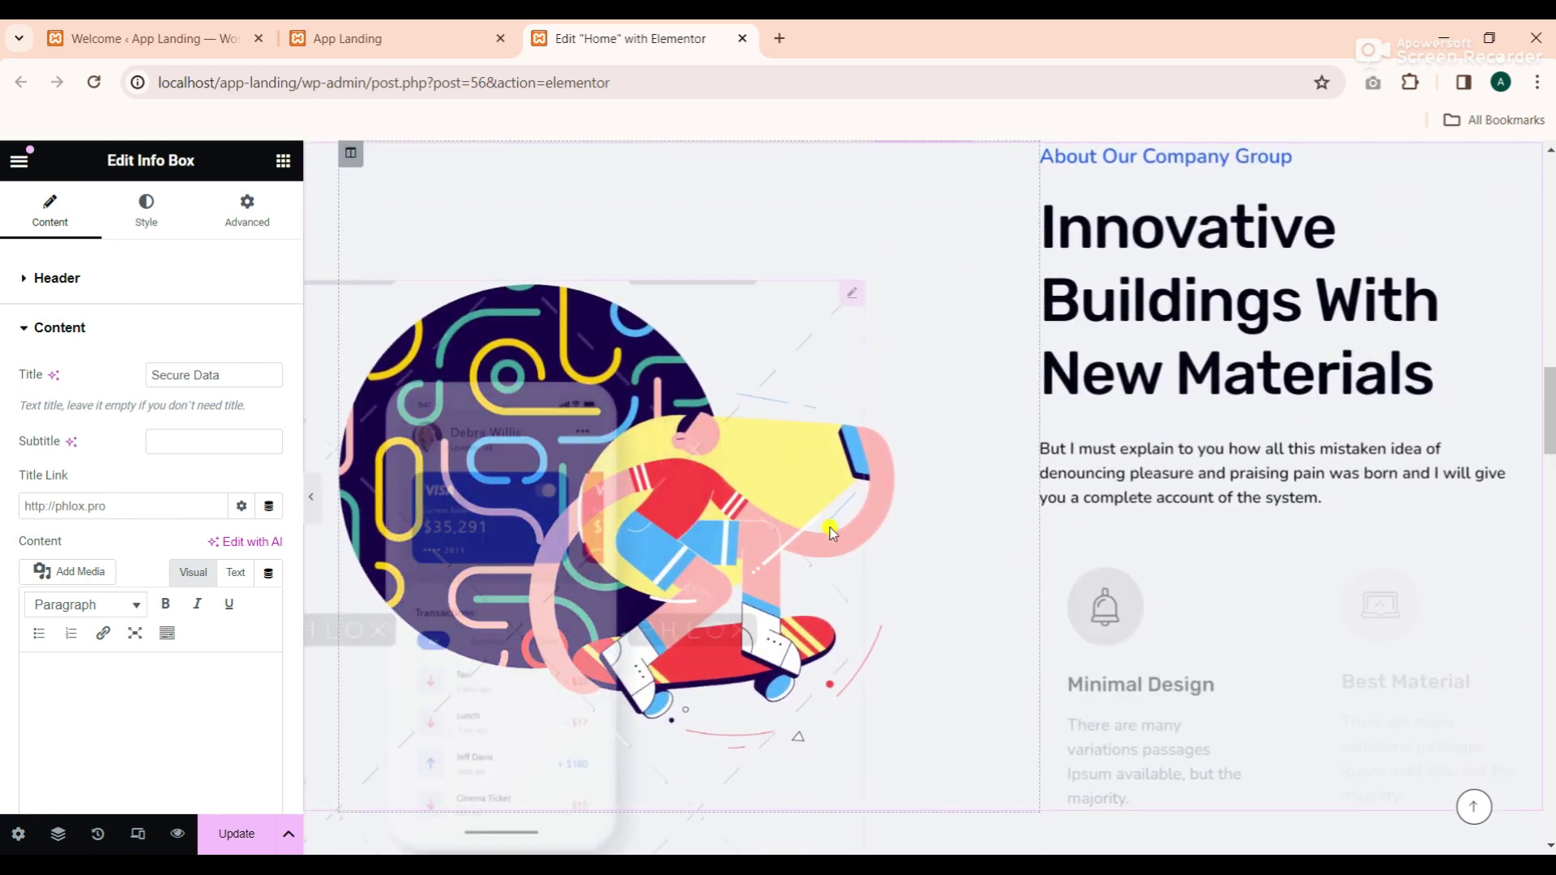
pyautogui.scroll(1, 843, 545)
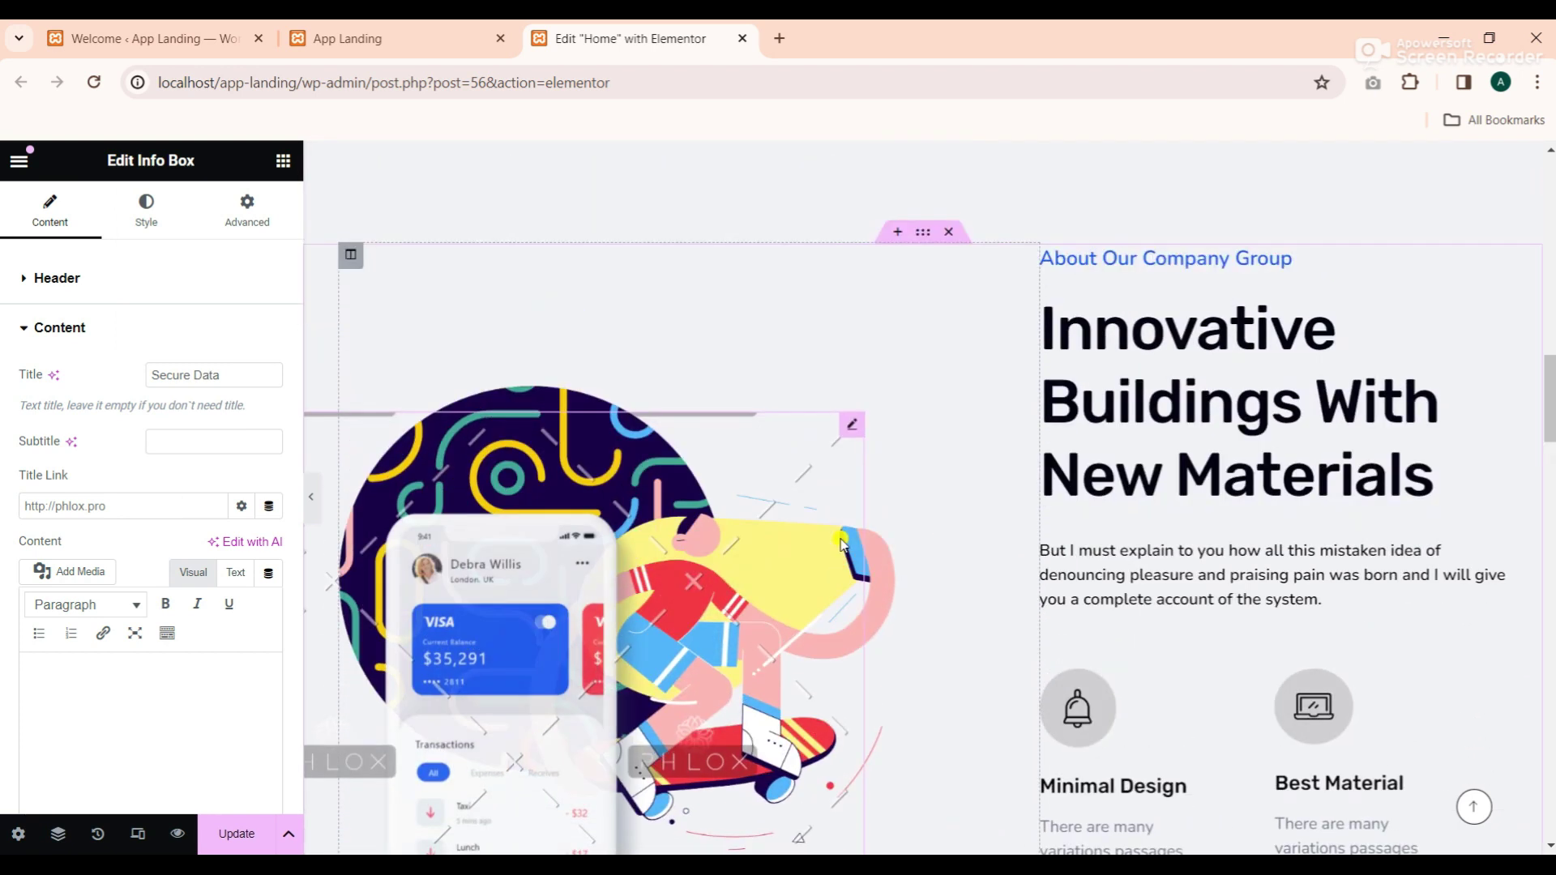
pyautogui.click(851, 429)
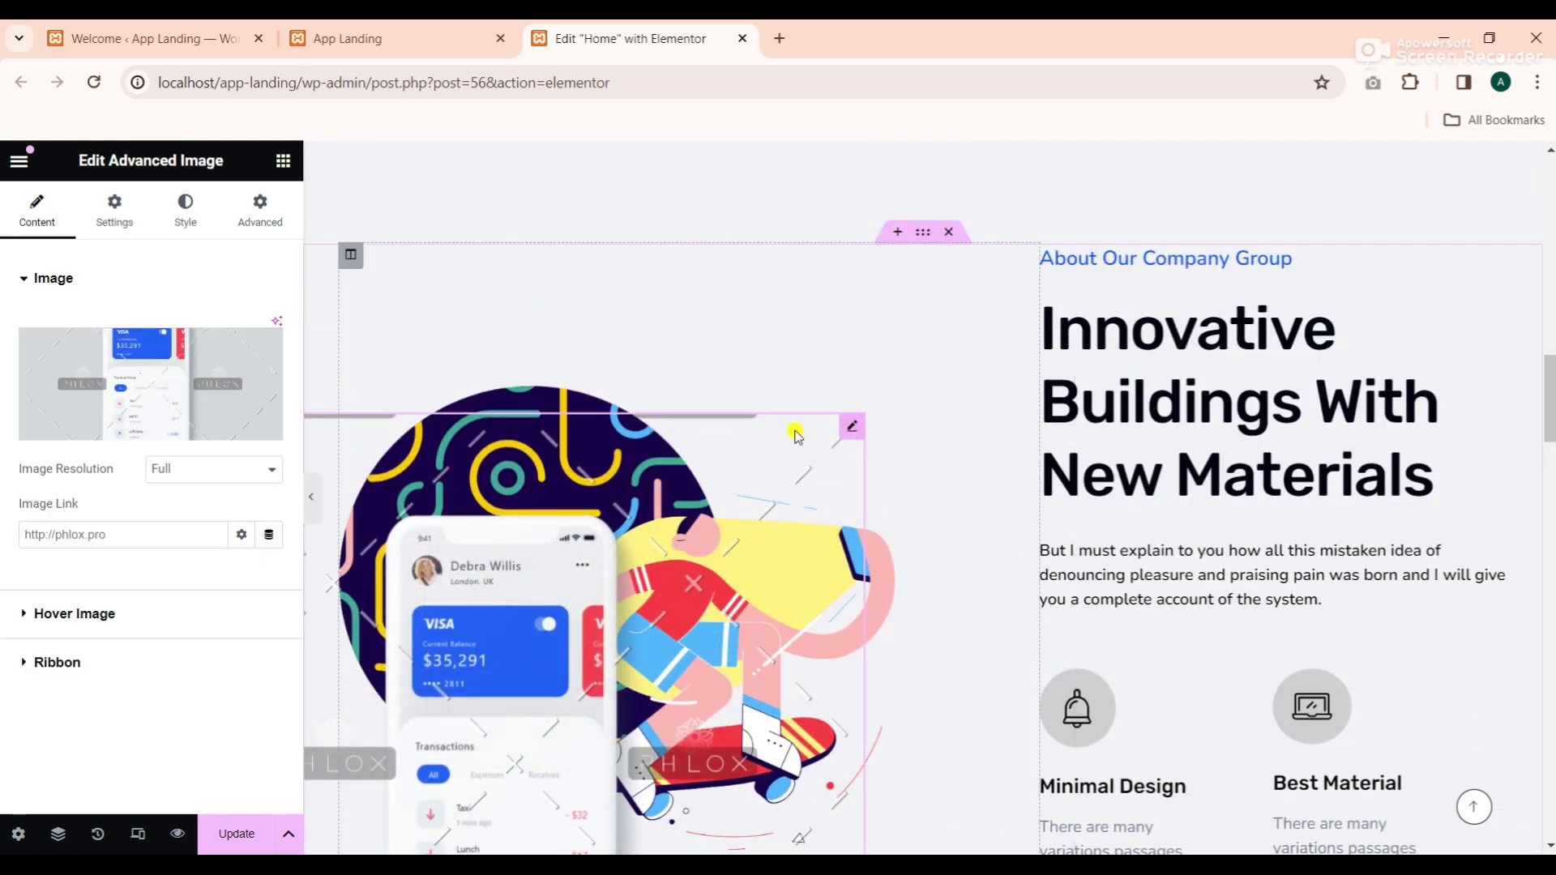
pyautogui.click(183, 383)
pyautogui.click(291, 255)
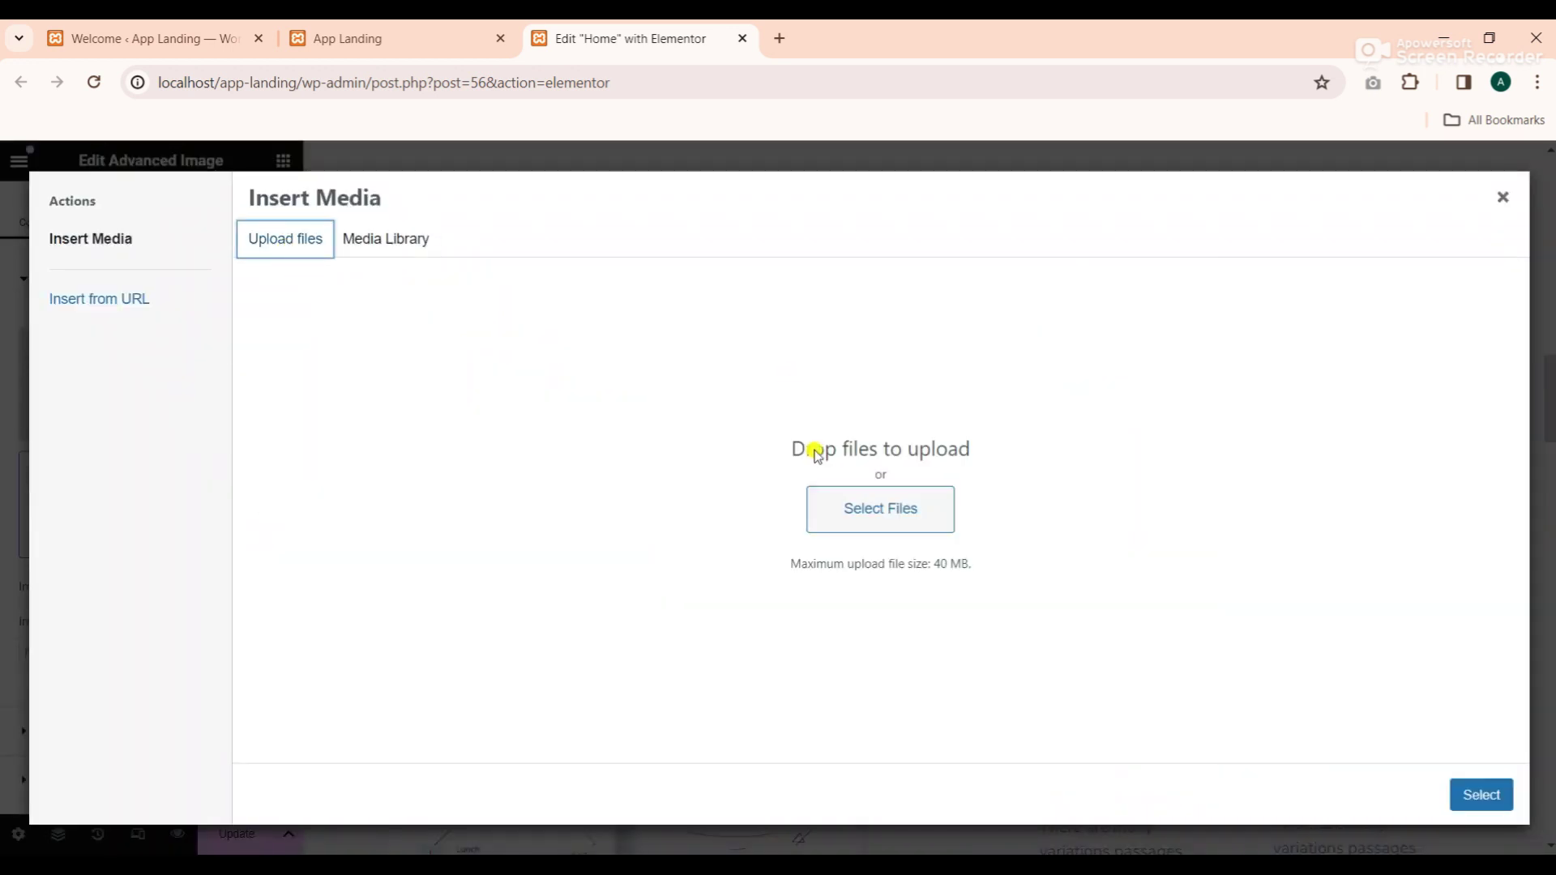
pyautogui.click(868, 528)
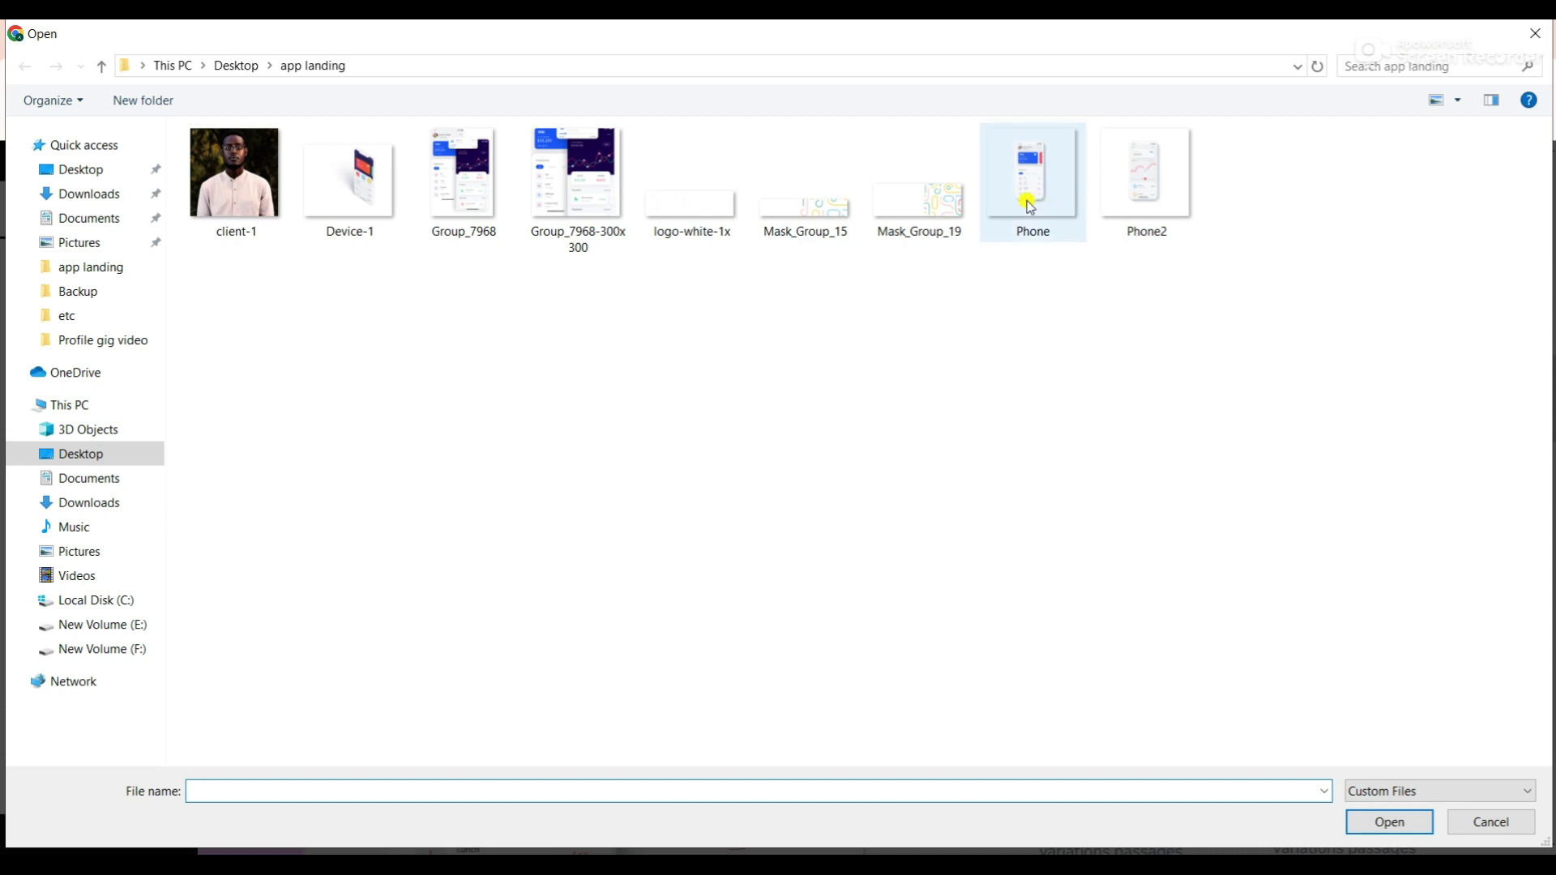
pyautogui.click(1040, 166)
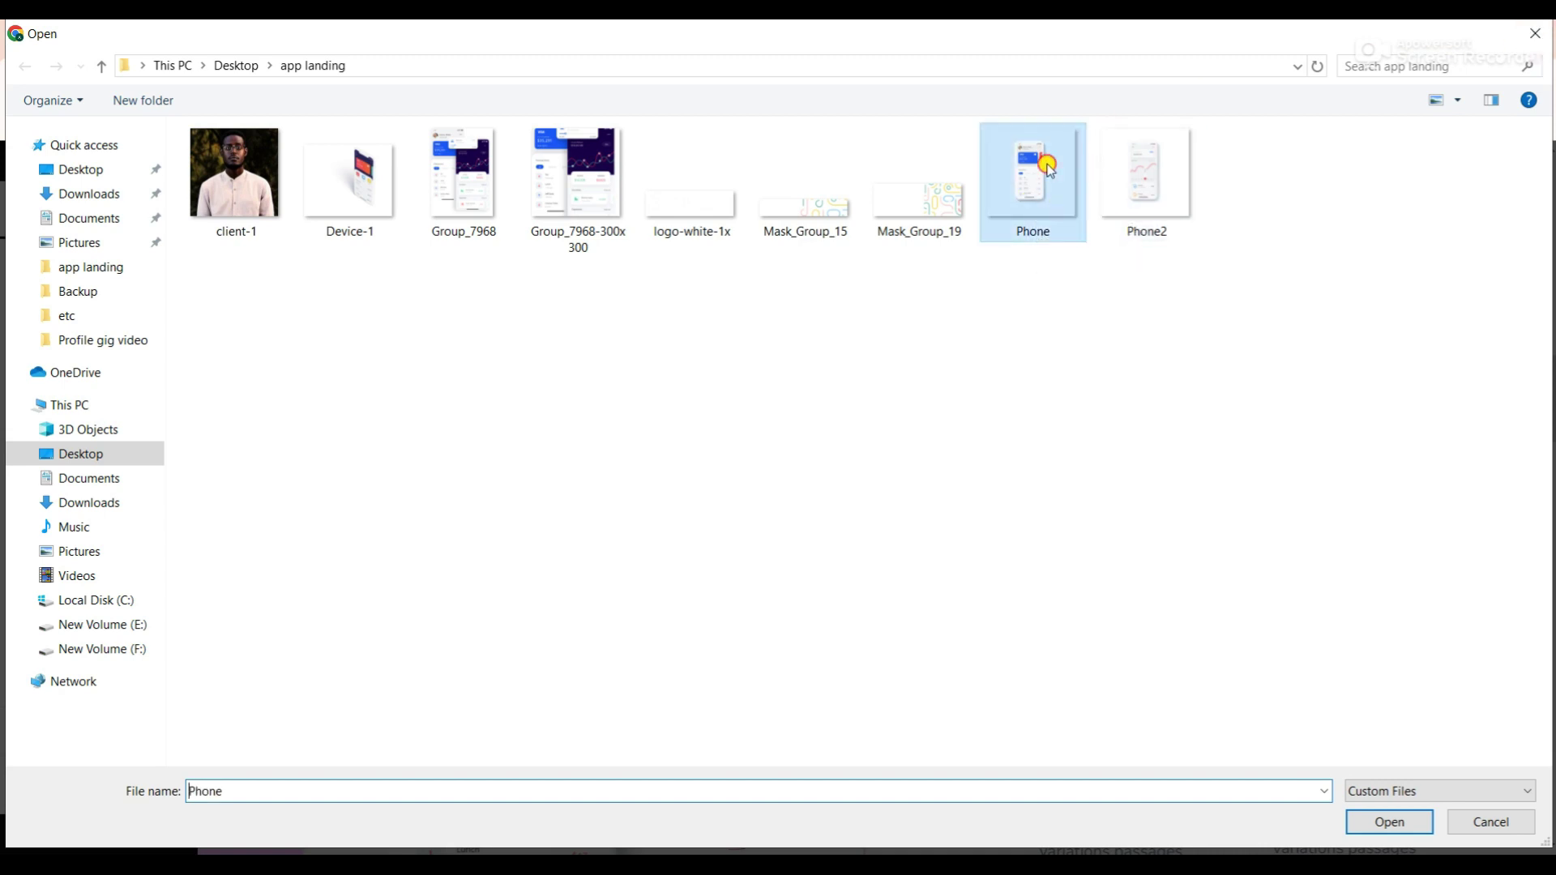
pyautogui.click(1186, 198)
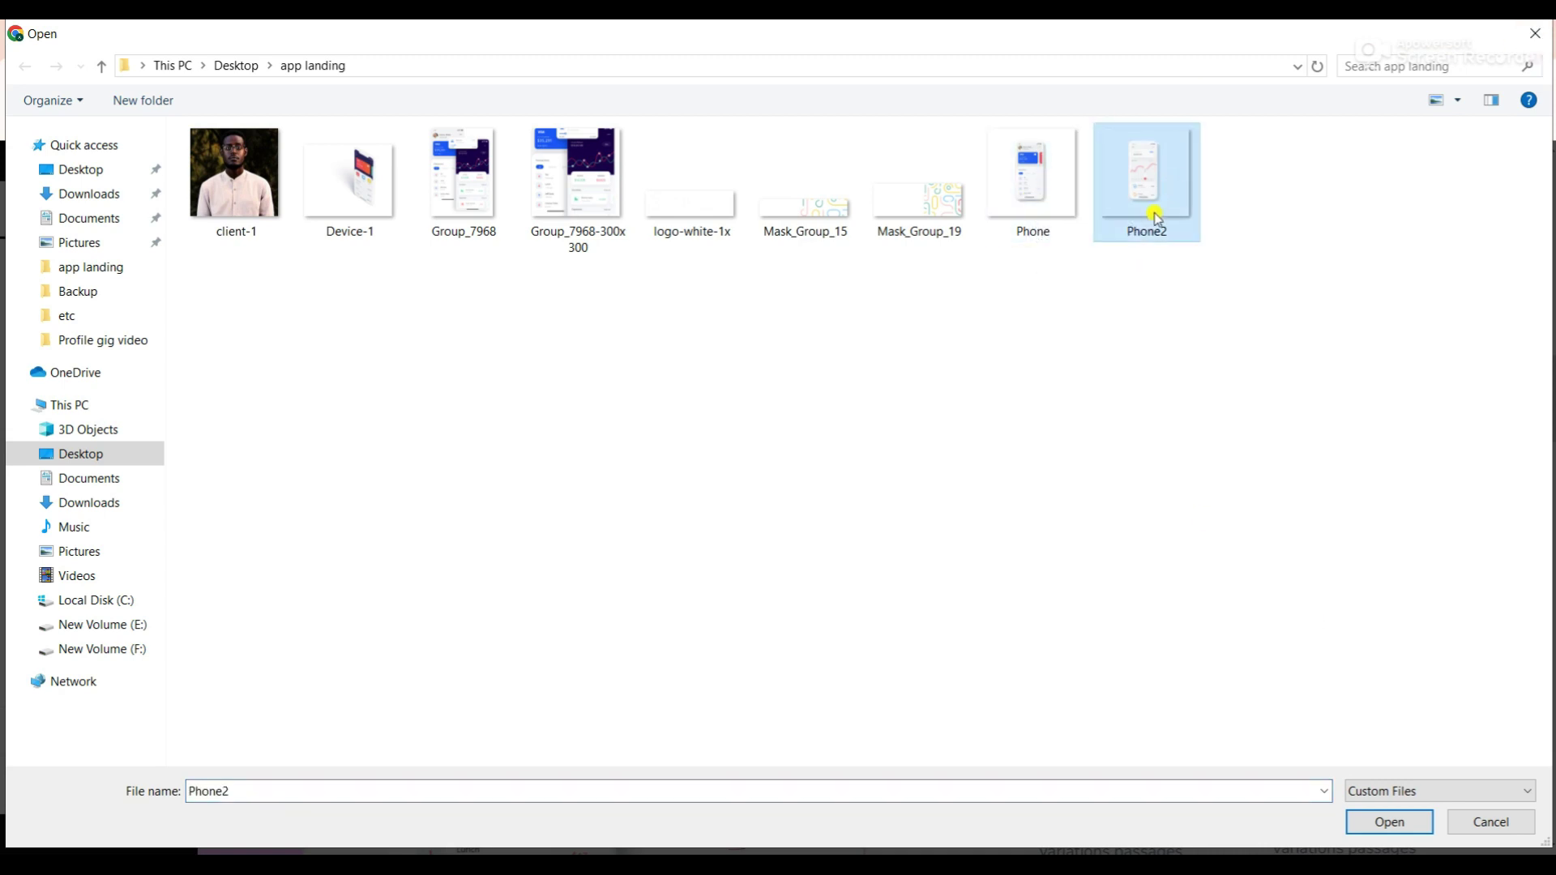
pyautogui.click(1375, 823)
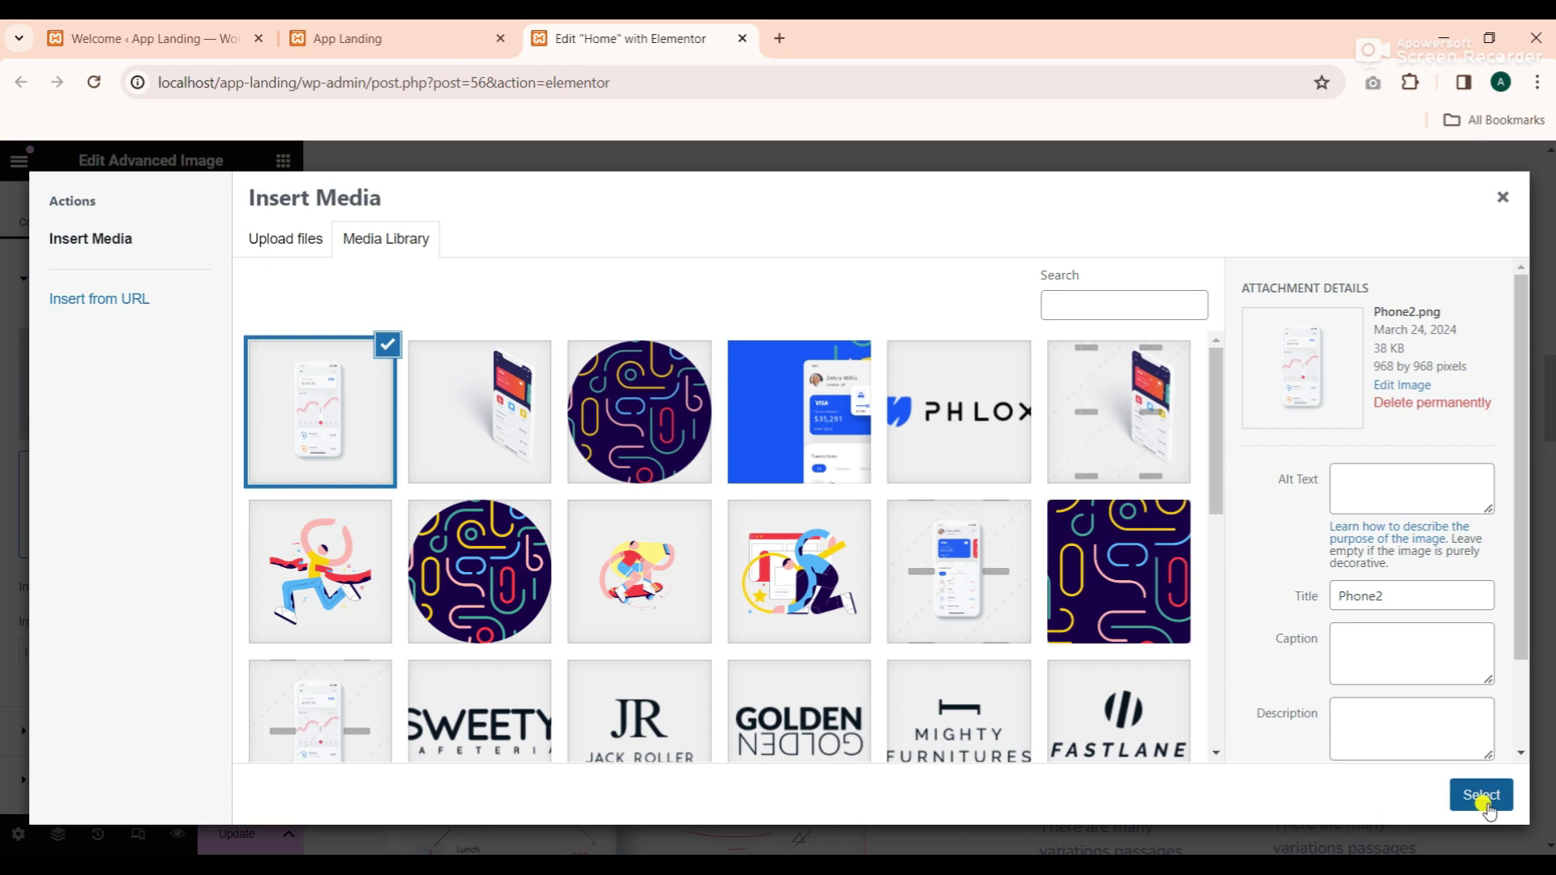
pyautogui.click(1483, 796)
pyautogui.scroll(-3, 938, 632)
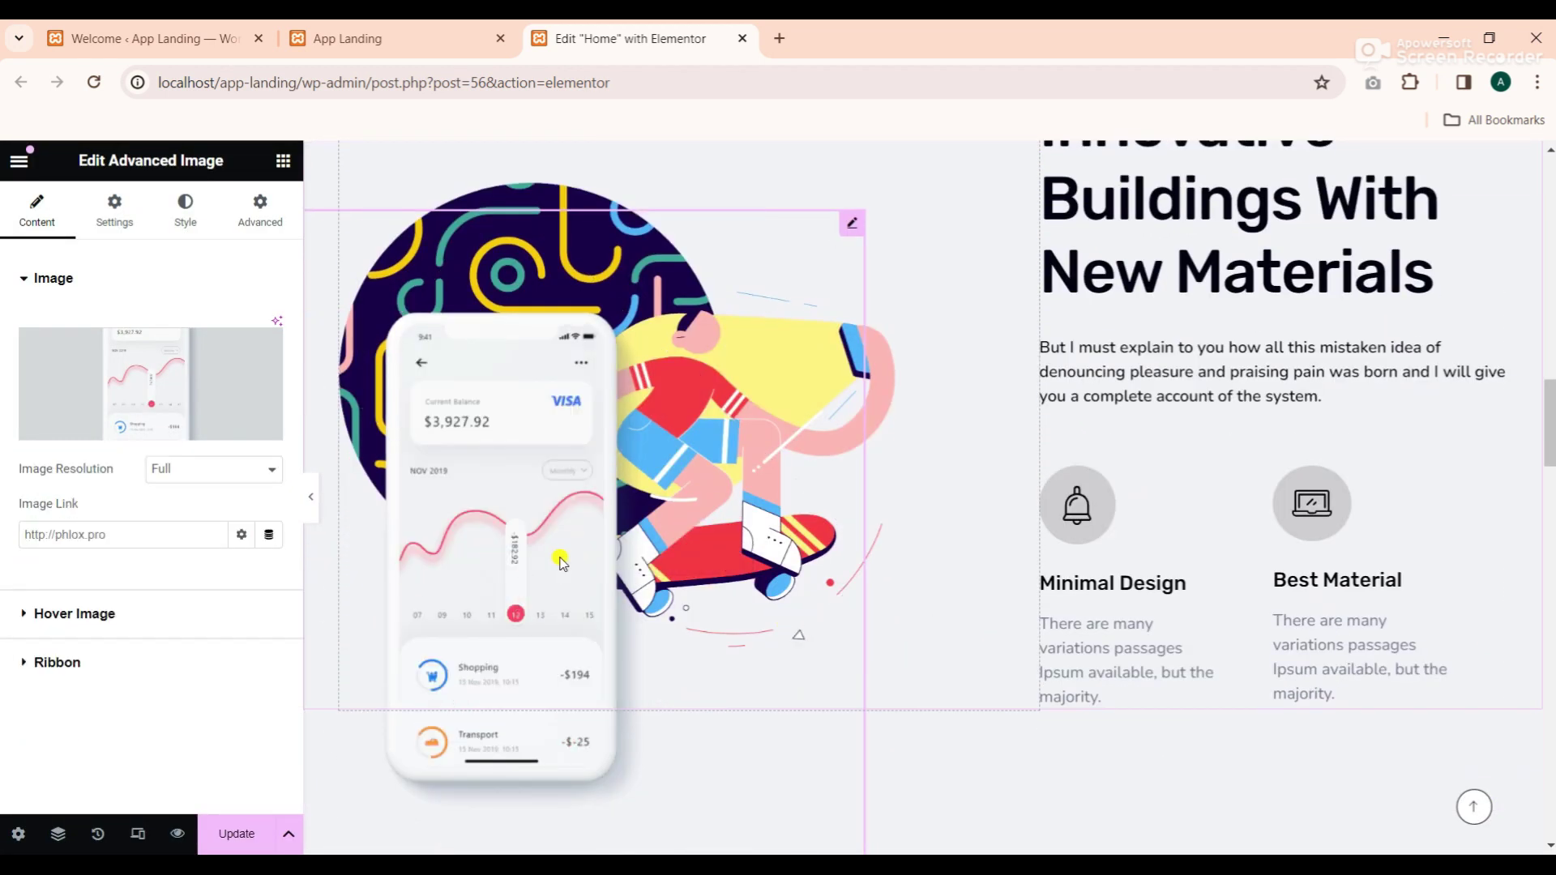
# Replace the about section's phone image with the Phone file uploaded from the app landing folder
pyautogui.click(199, 367)
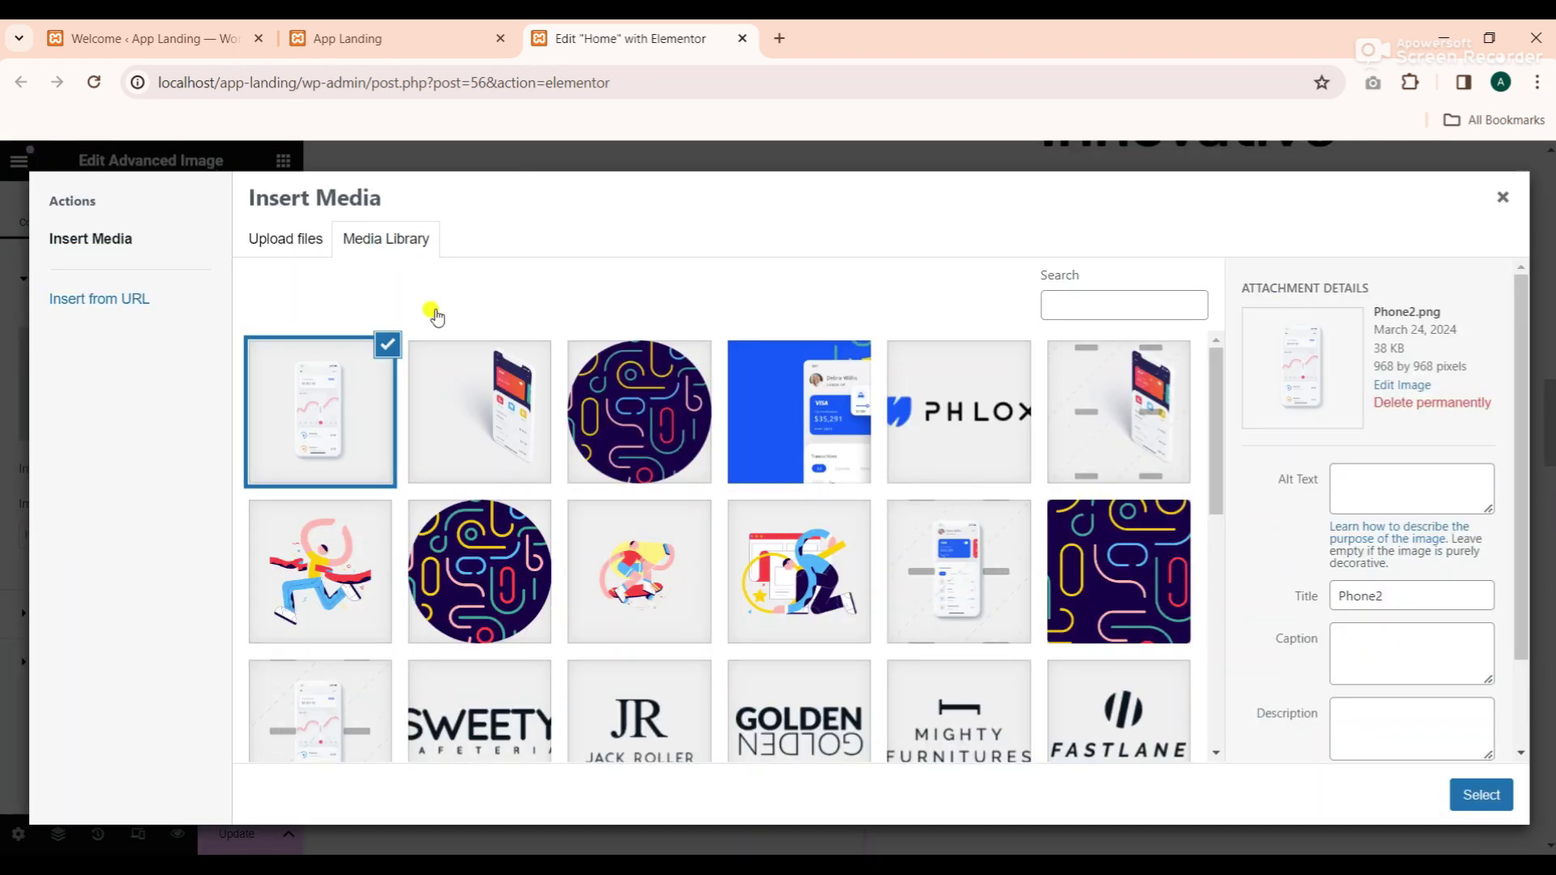
pyautogui.click(279, 240)
pyautogui.click(863, 509)
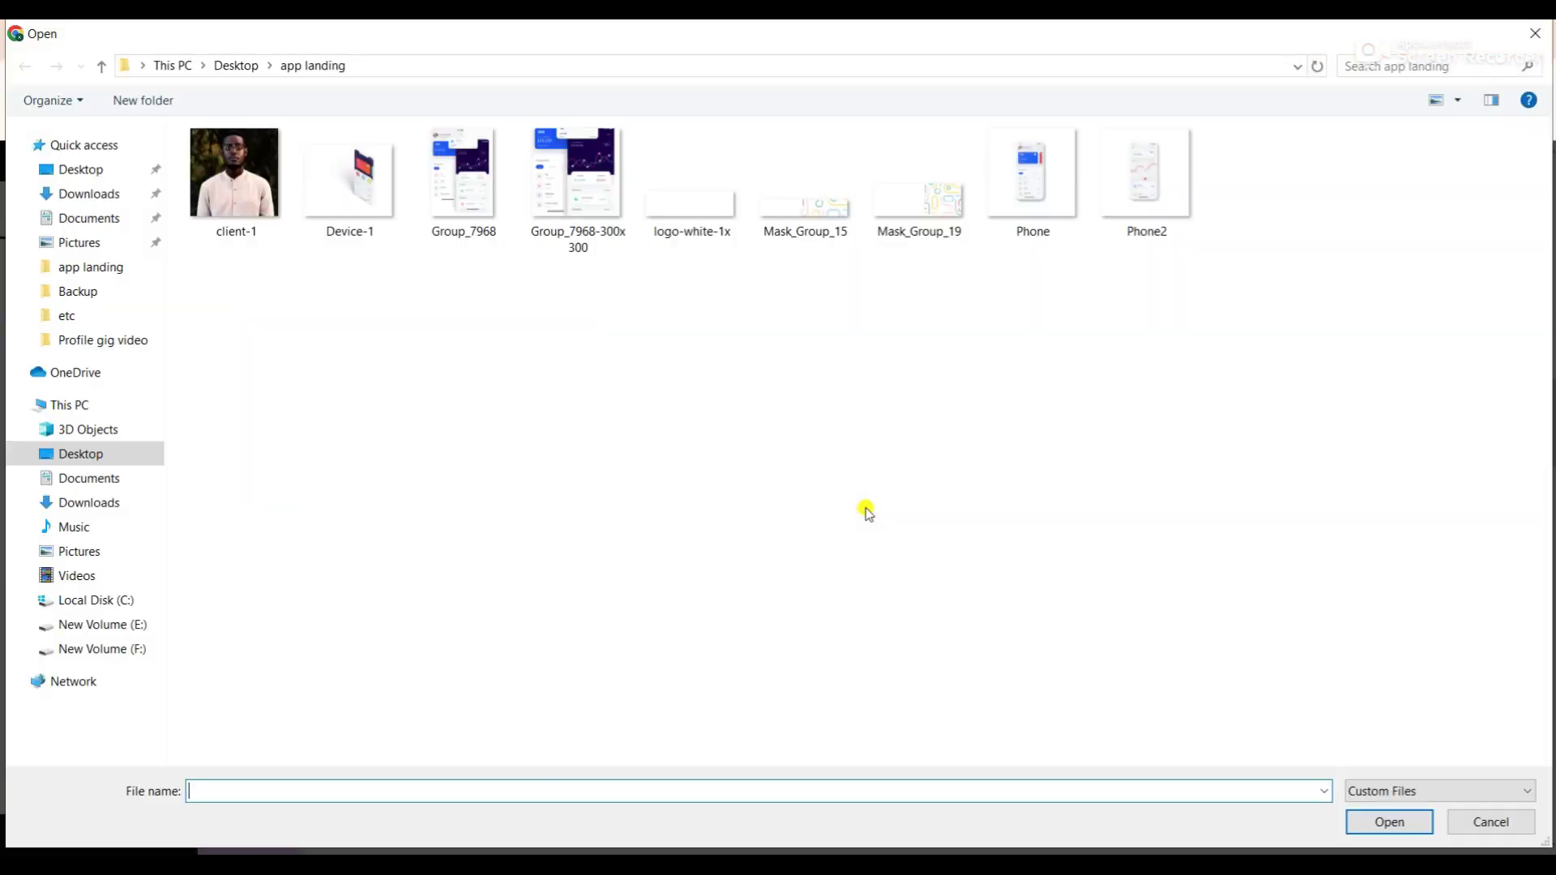
pyautogui.click(1046, 199)
pyautogui.click(1375, 822)
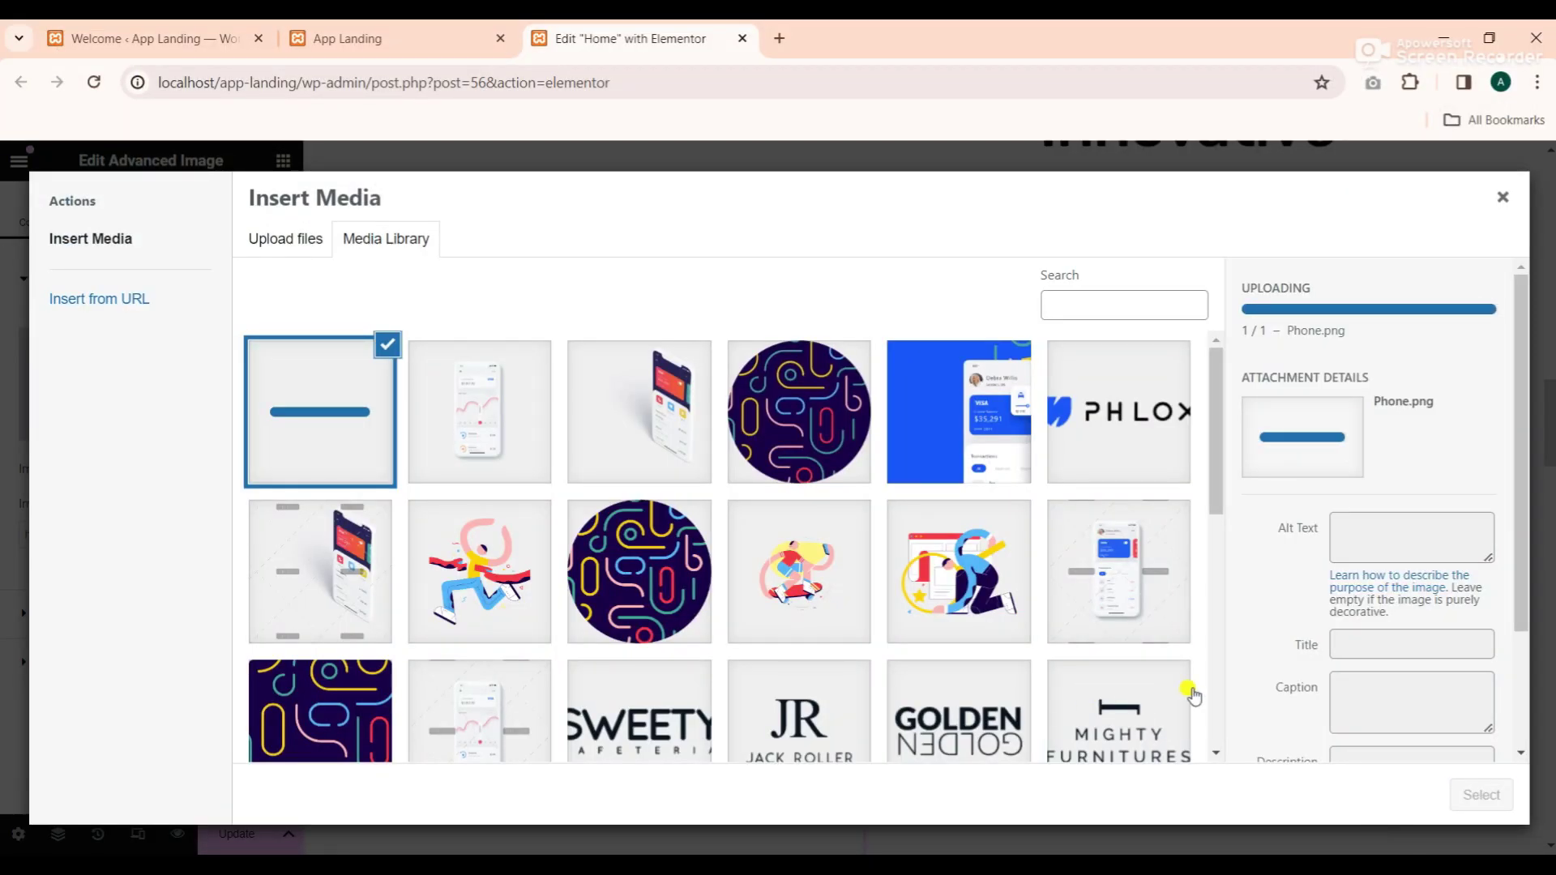
pyautogui.click(1449, 795)
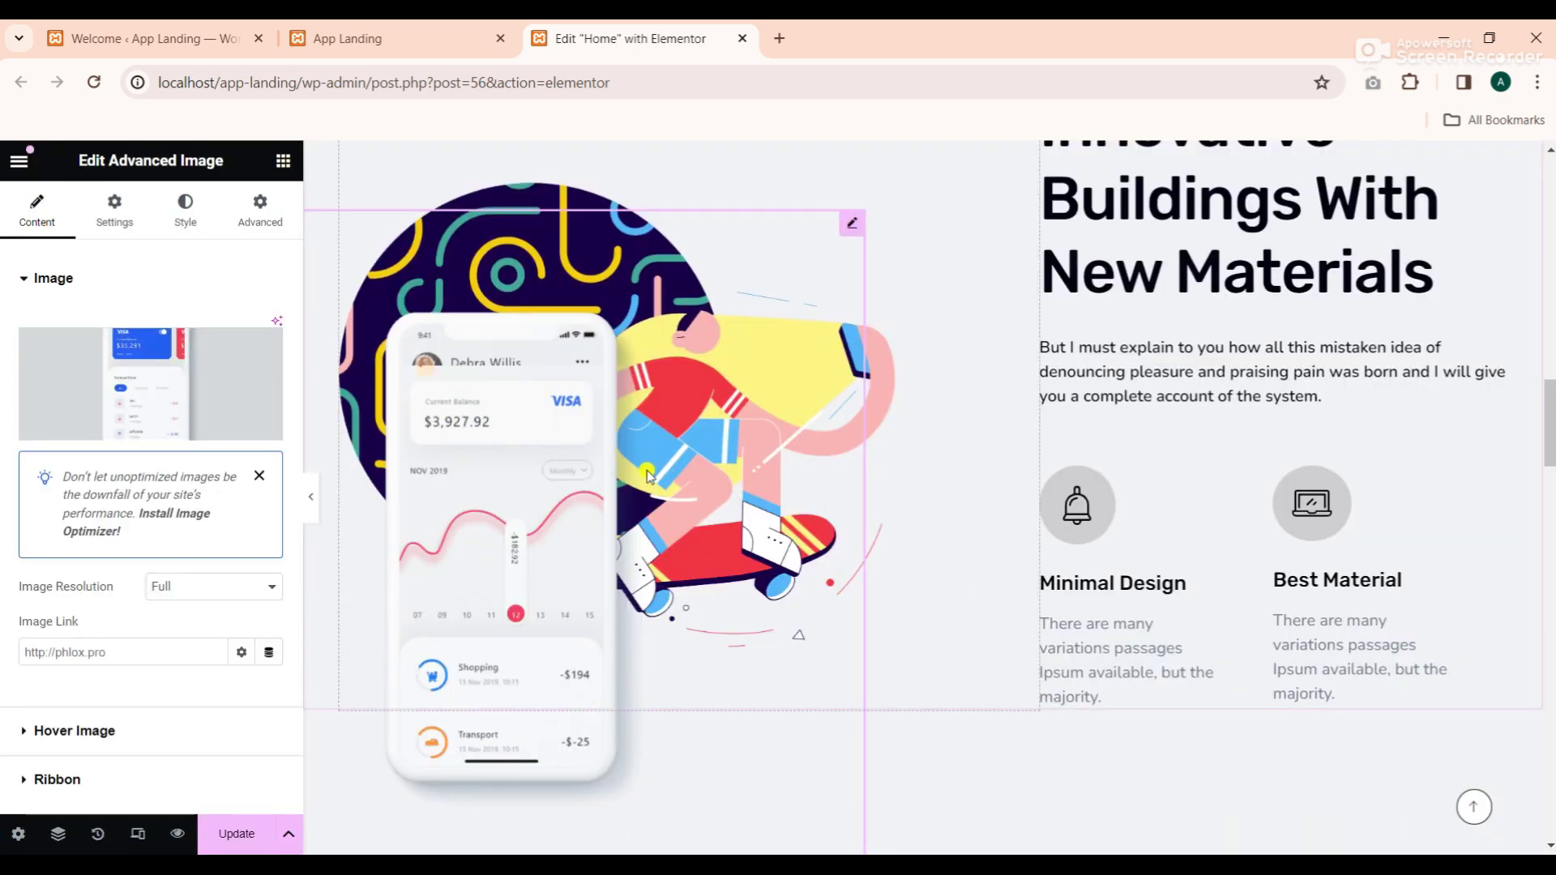
# Replace the about section heading's title with "Concerning Our Business Group" copied from the Word document
pyautogui.scroll(3, 1155, 264)
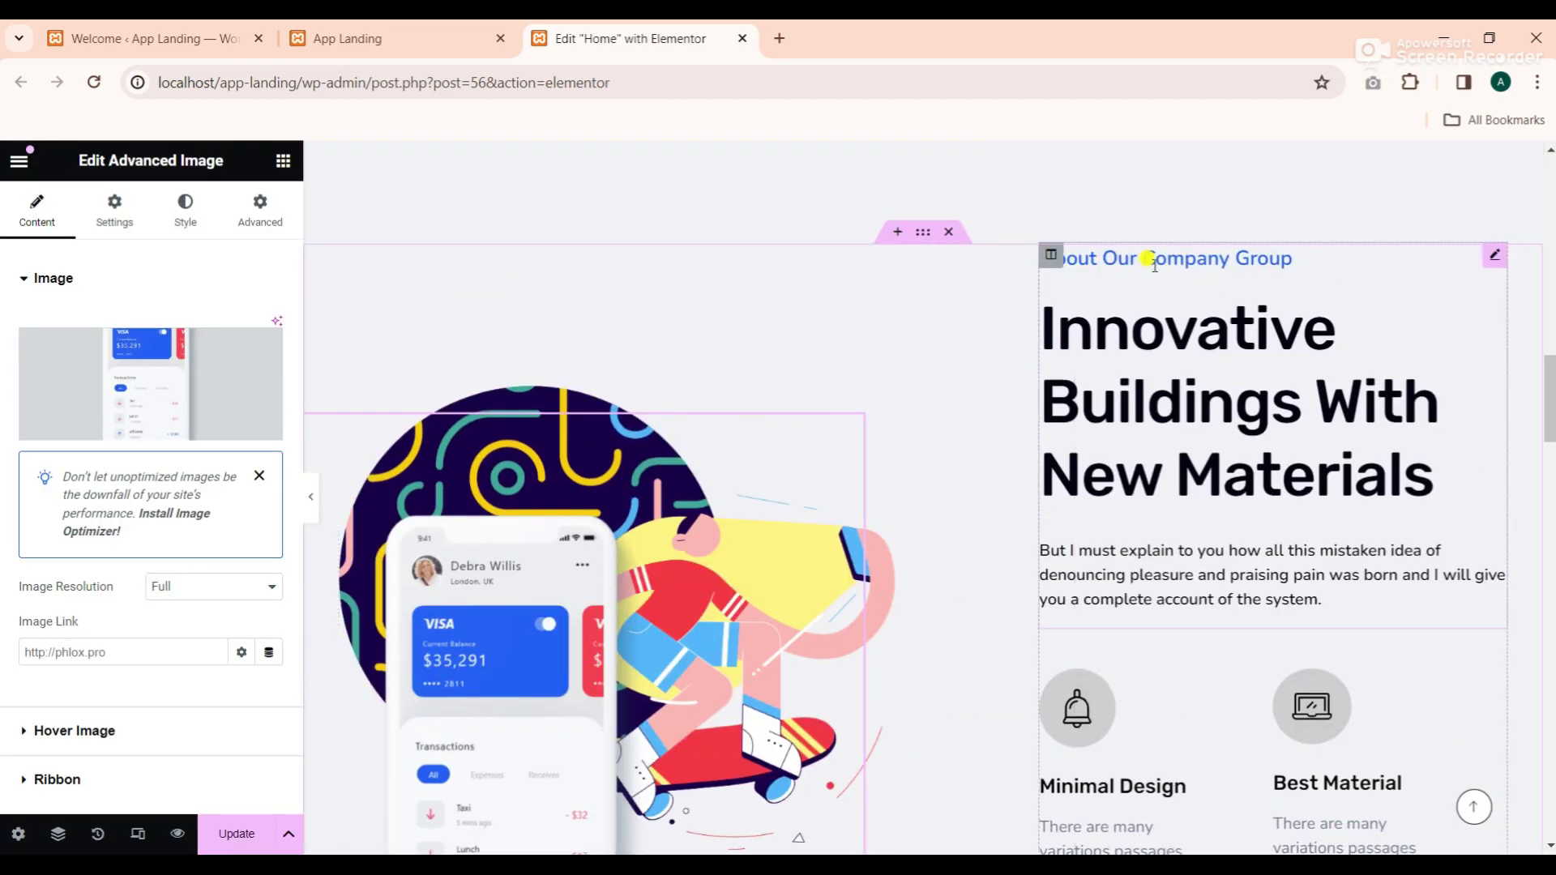
pyautogui.click(1496, 257)
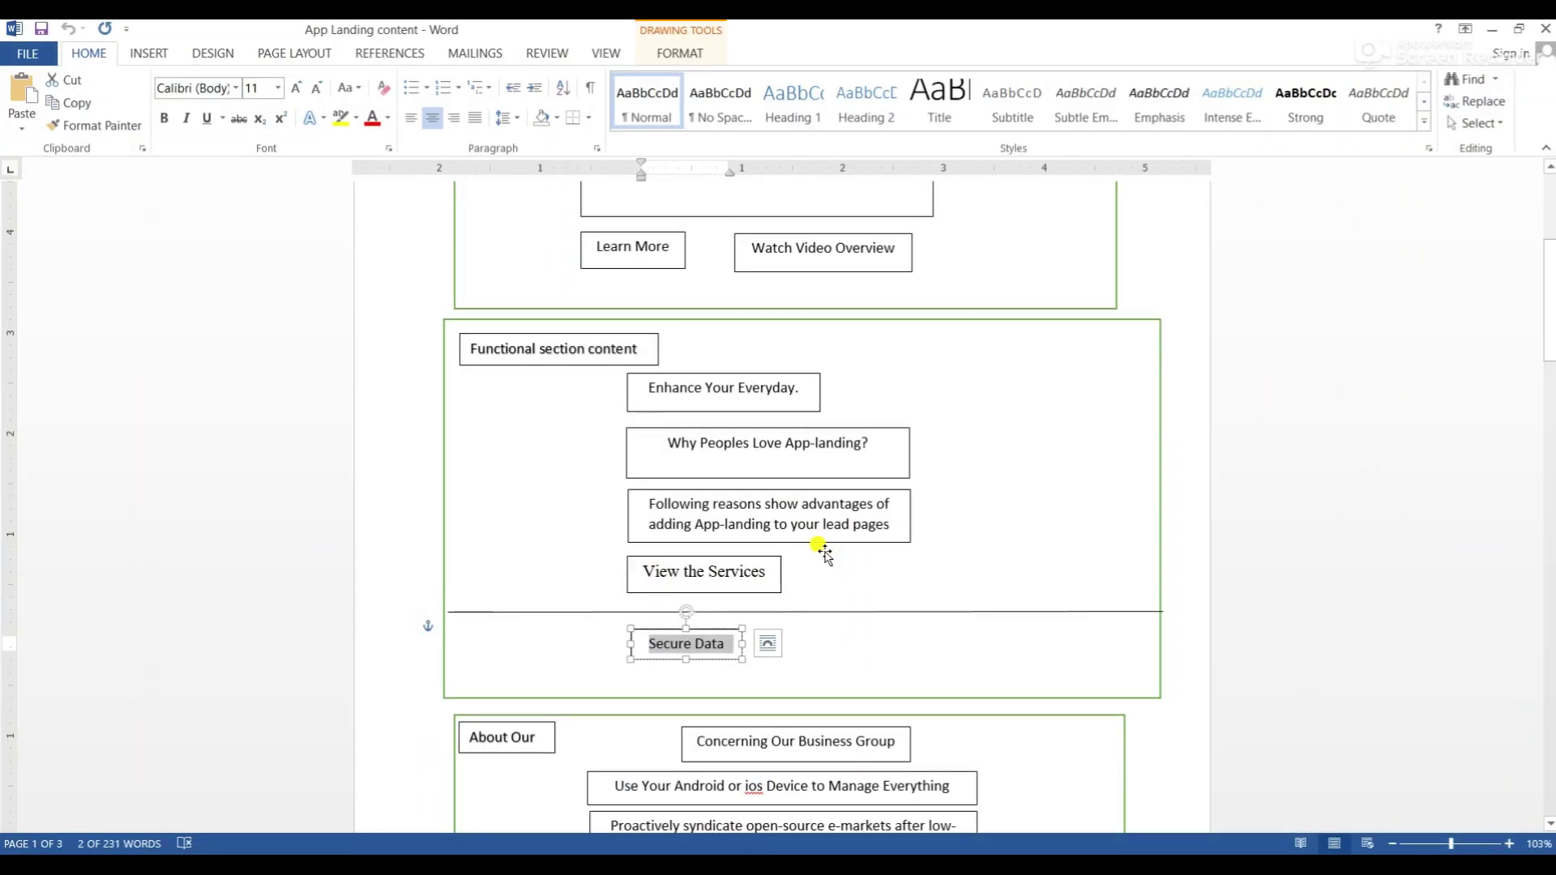
pyautogui.scroll(-4, 820, 545)
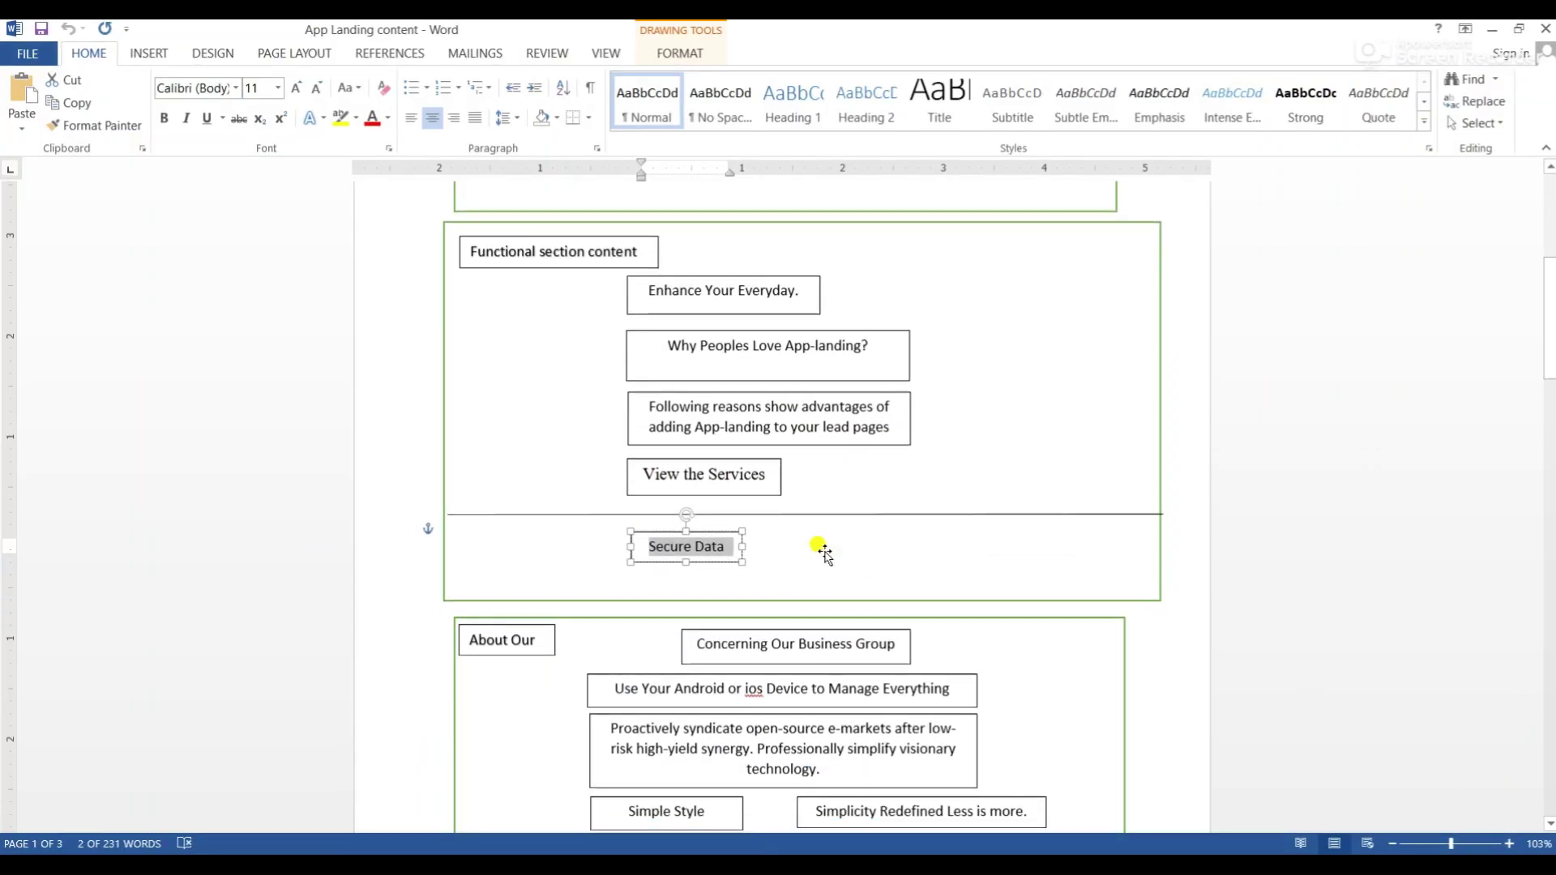
pyautogui.moveTo(895, 547); pyautogui.dragTo(702, 546)
pyautogui.hotkey('ctrl', 'c')
pyautogui.rightClick(757, 545)
pyautogui.click(803, 277)
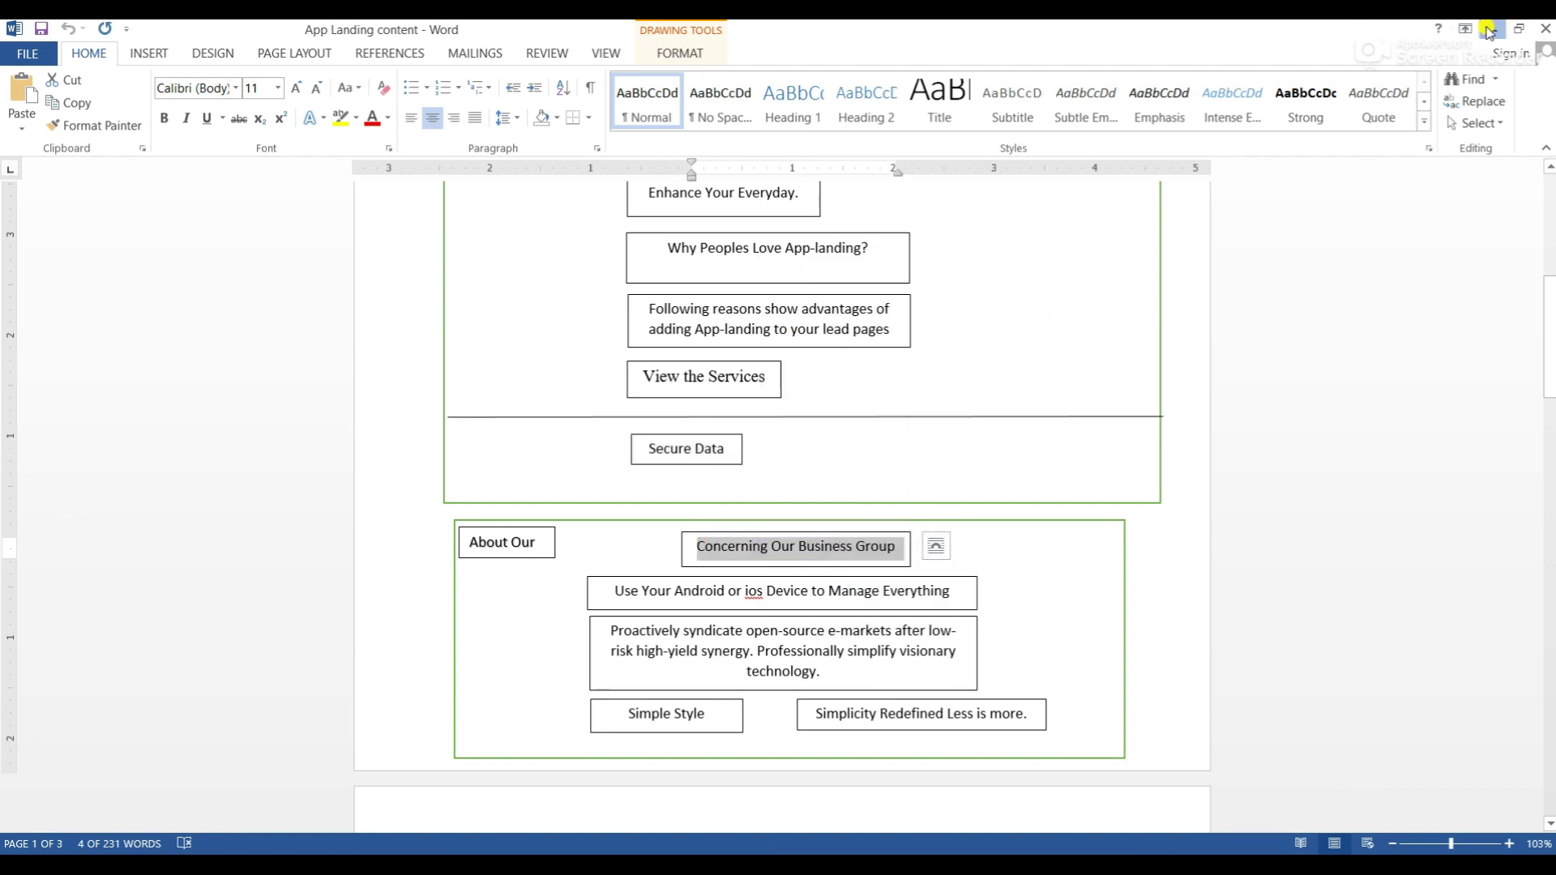
pyautogui.click(1490, 31)
pyautogui.moveTo(172, 351); pyautogui.dragTo(18, 350)
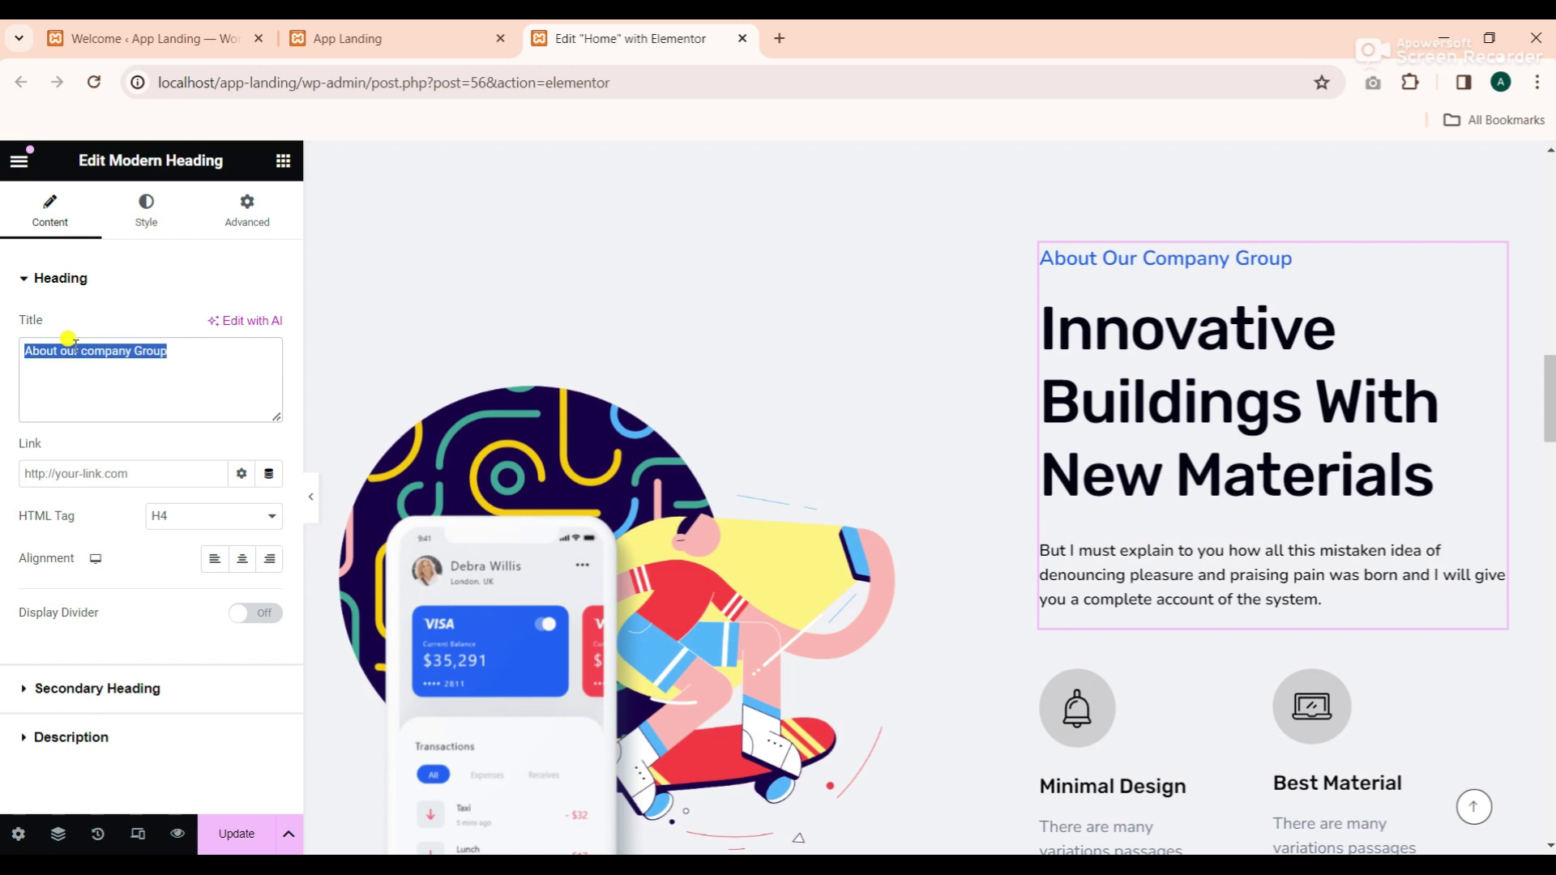
pyautogui.rightClick(85, 354)
pyautogui.click(107, 466)
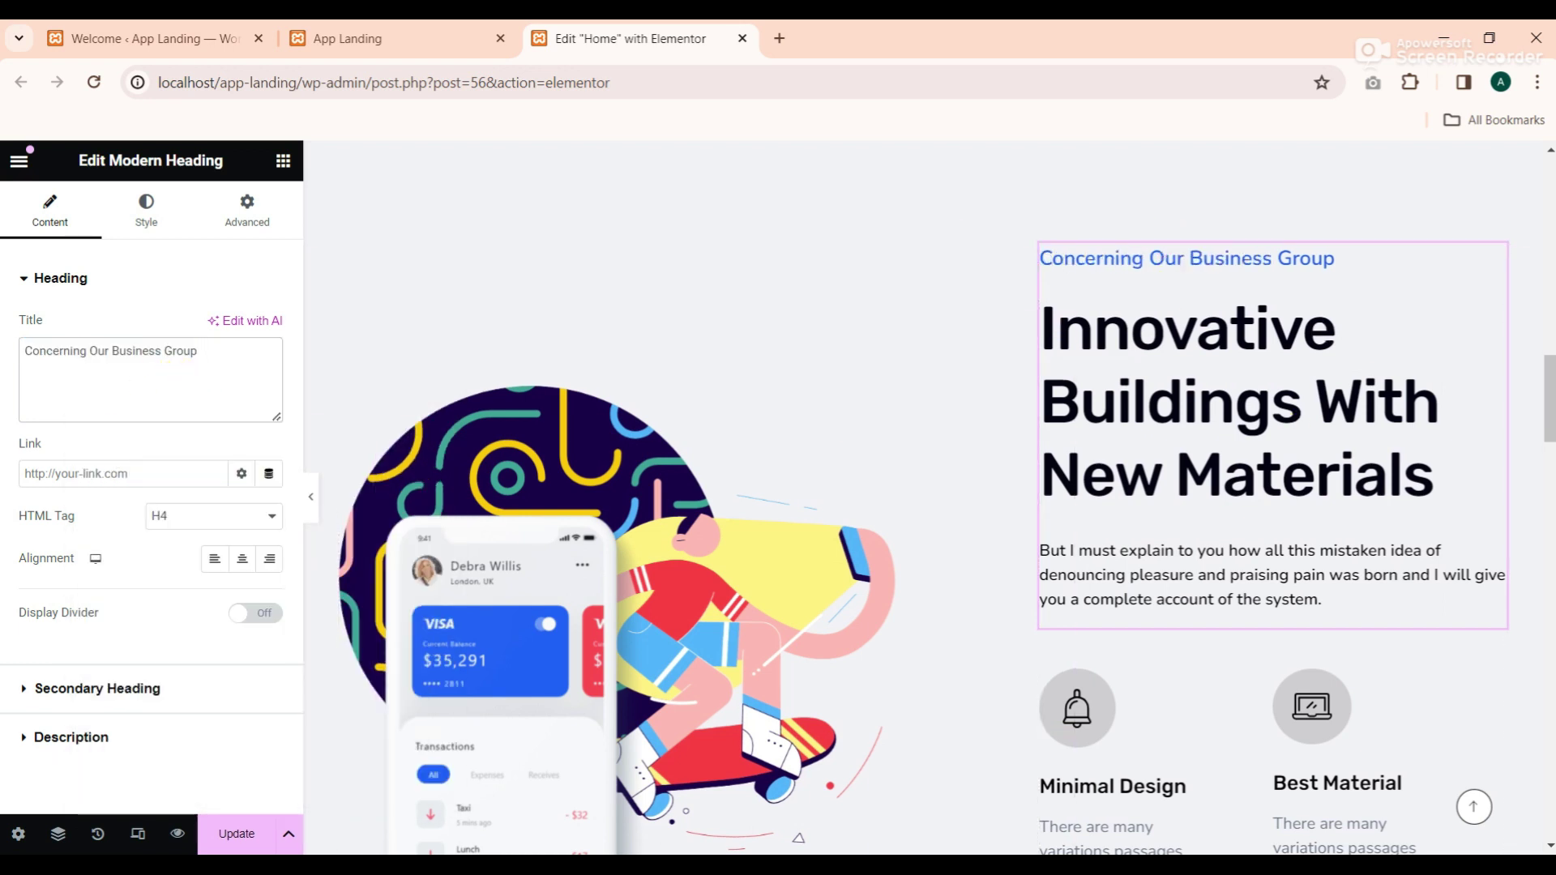
# Replace the about heading's secondary highlighted text with "Use Your Android or ios Device to Manage Everything" from the Word document and view it with the editing panel hidden
pyautogui.hotkey('alt', 'Tab')
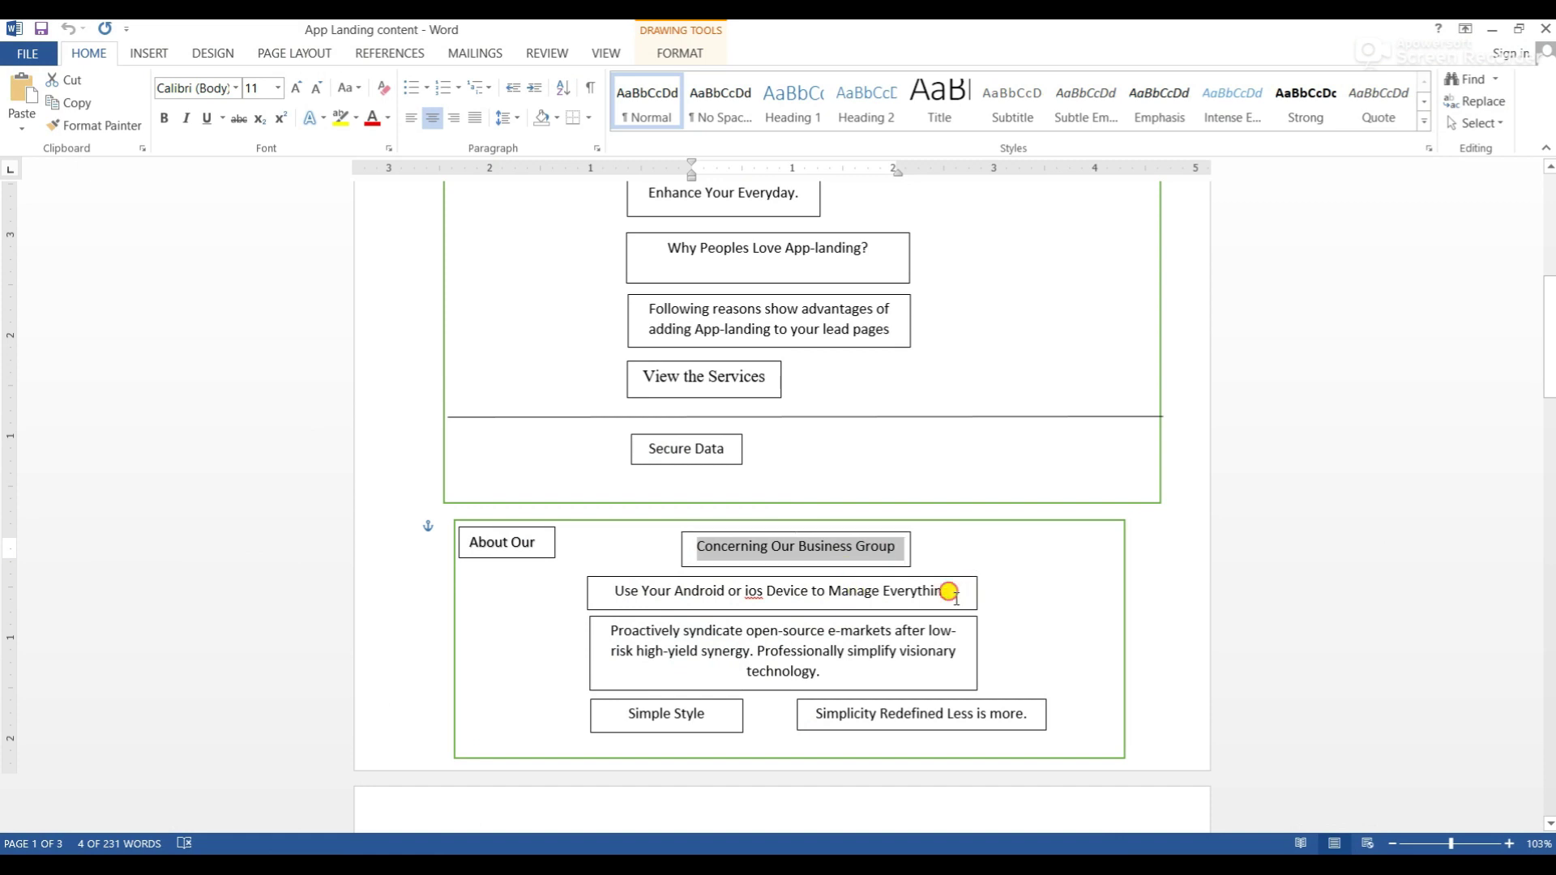
pyautogui.moveTo(953, 591); pyautogui.dragTo(600, 577)
pyautogui.rightClick(681, 600)
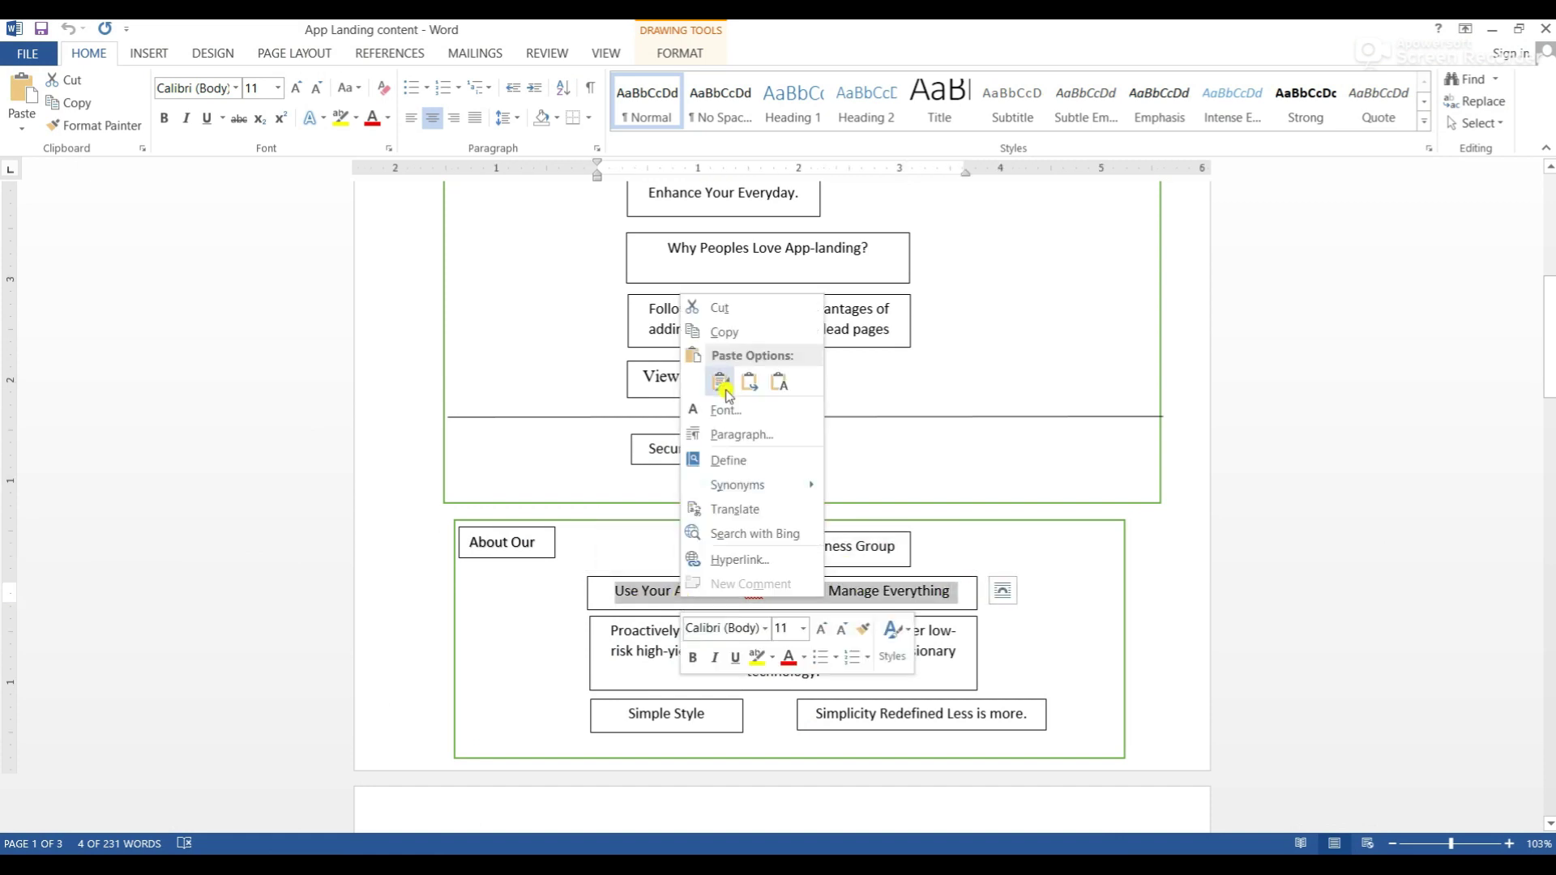
pyautogui.click(720, 330)
pyautogui.click(1498, 31)
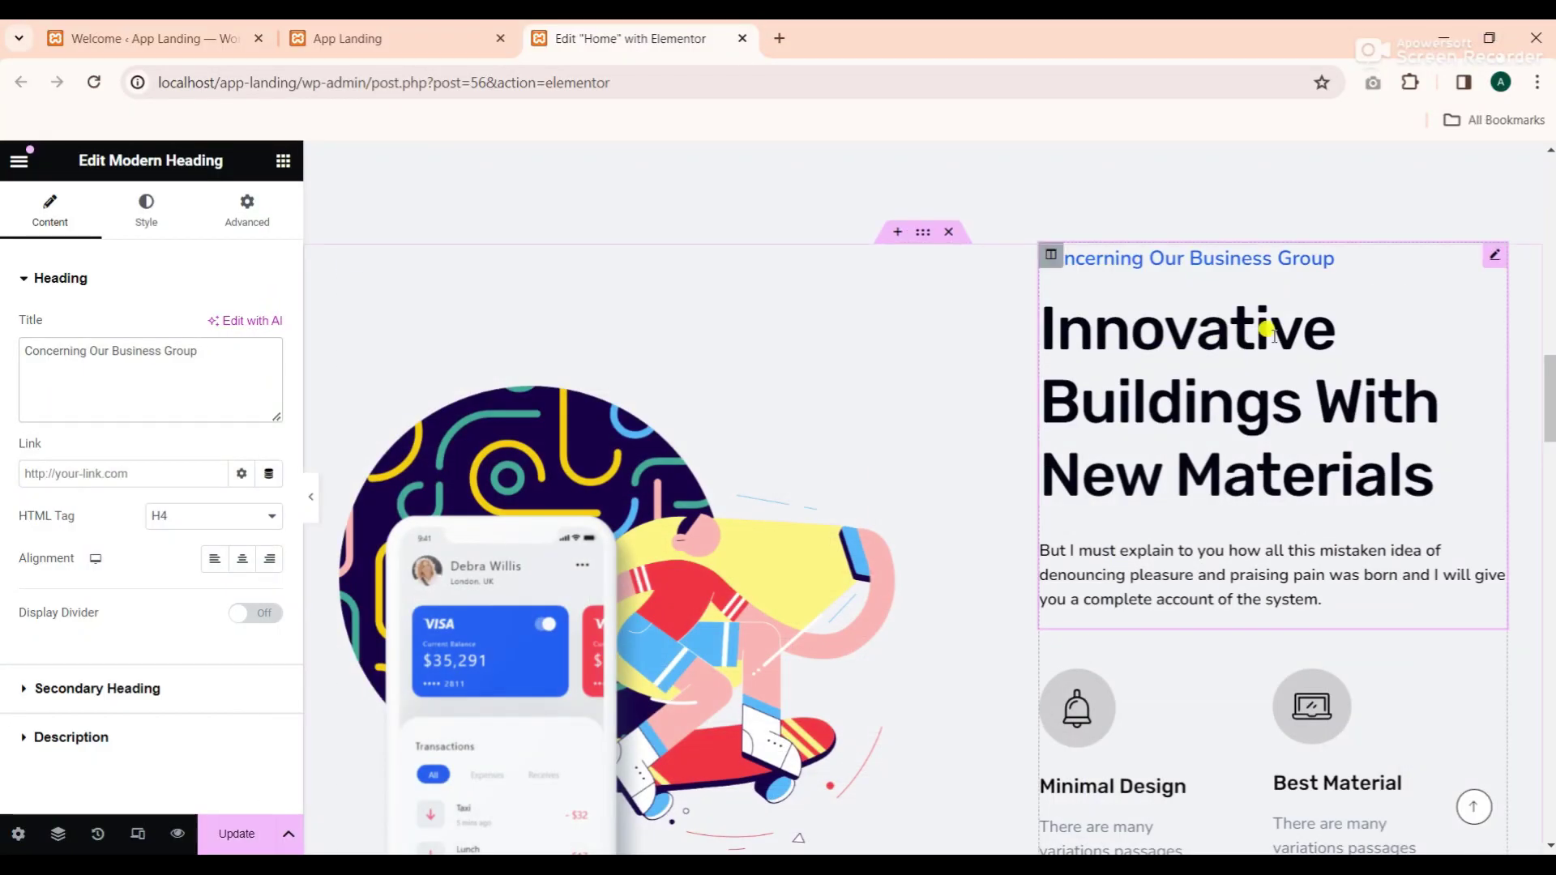
pyautogui.click(138, 690)
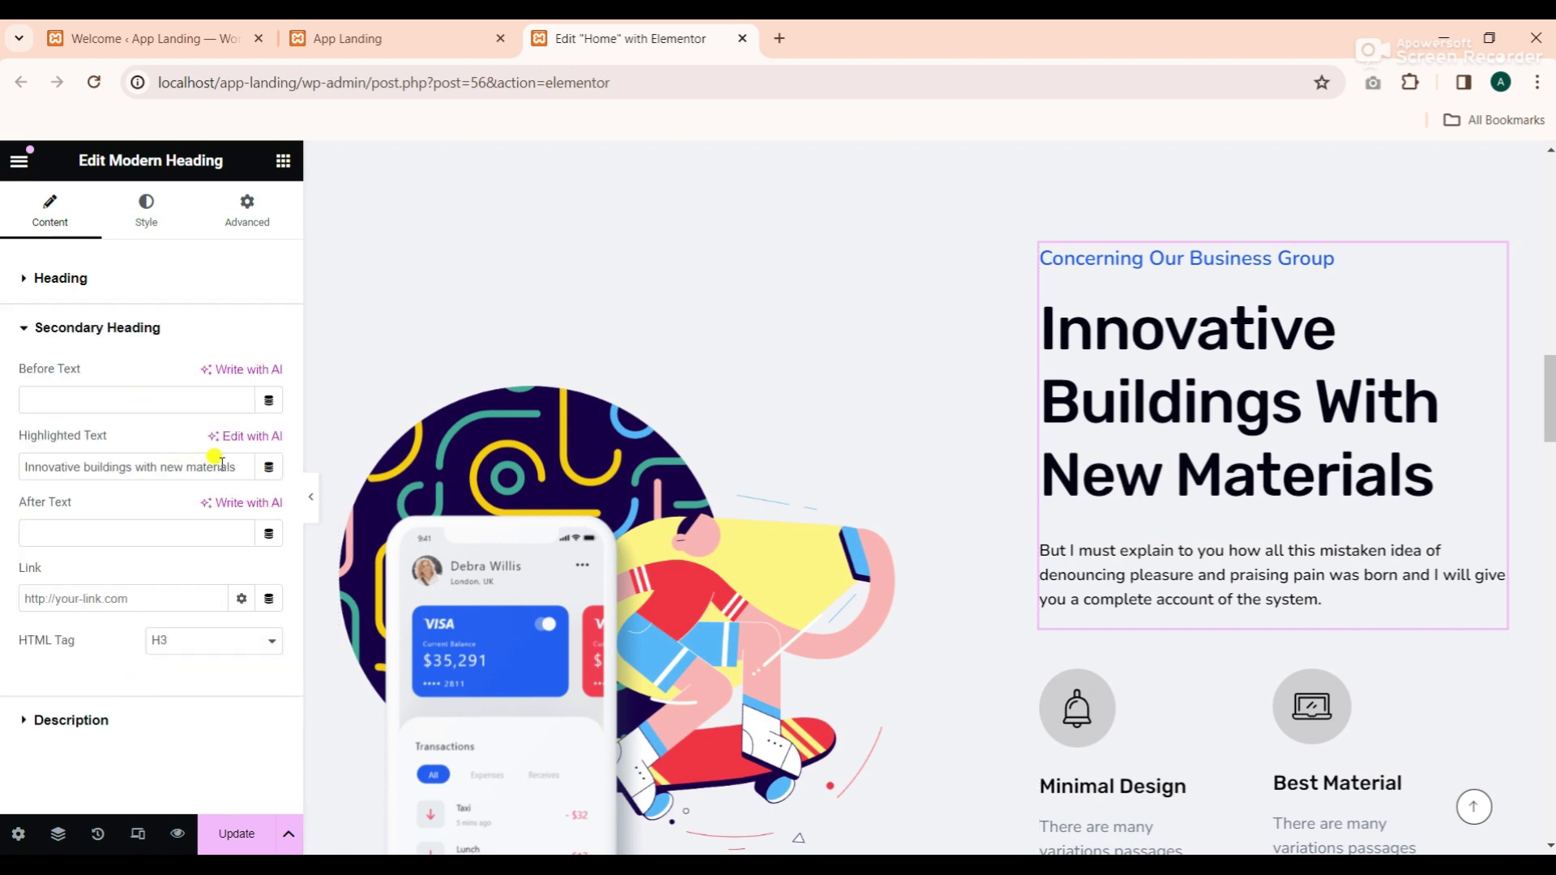
pyautogui.moveTo(243, 467); pyautogui.dragTo(37, 464)
pyautogui.rightClick(44, 462)
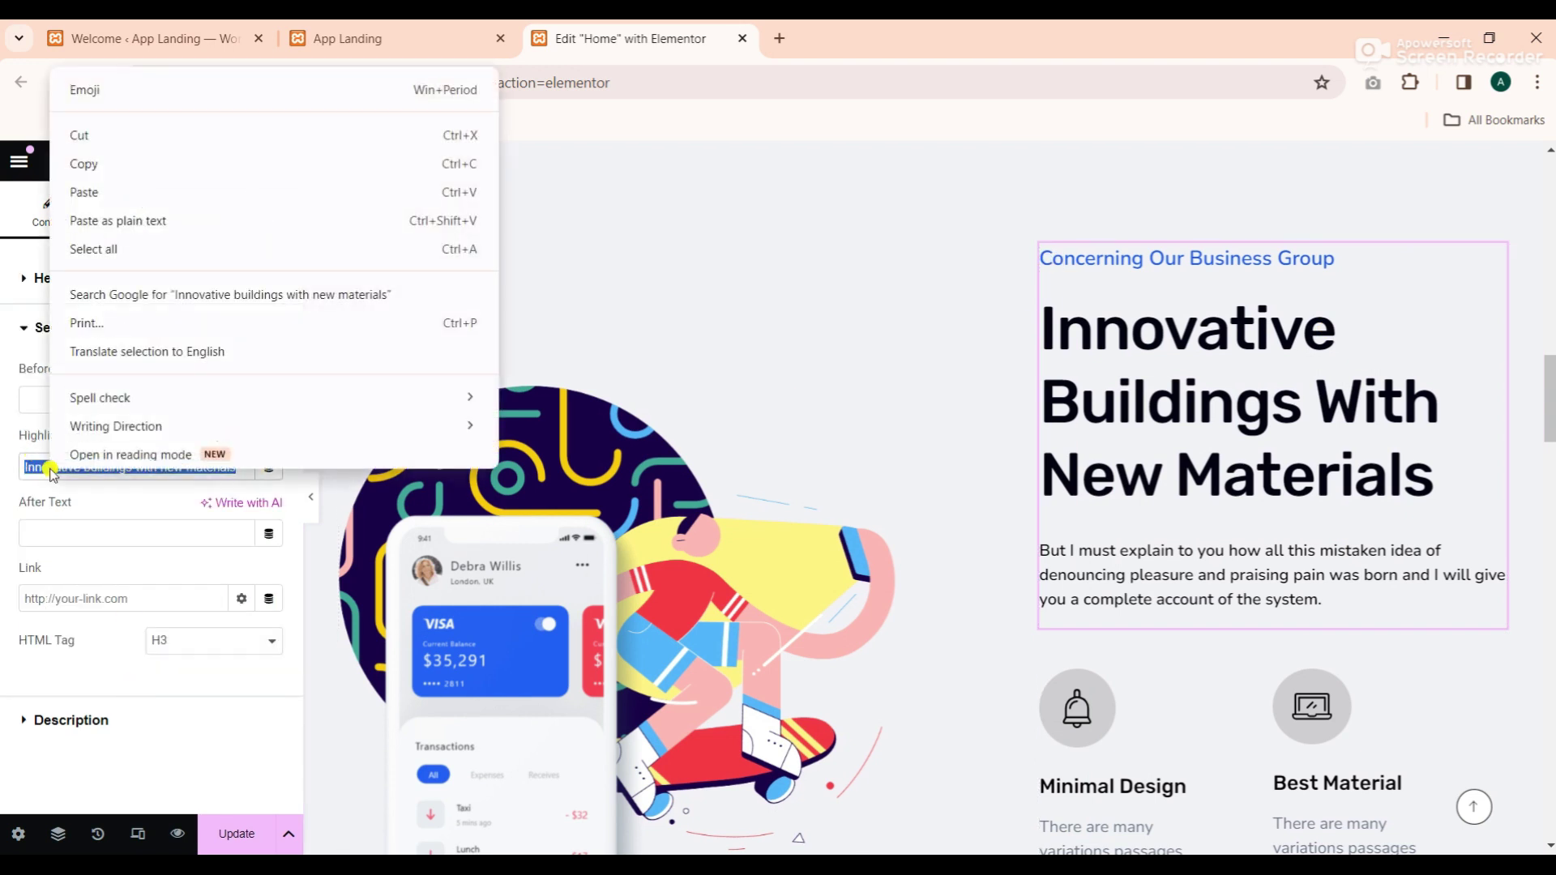
pyautogui.click(91, 217)
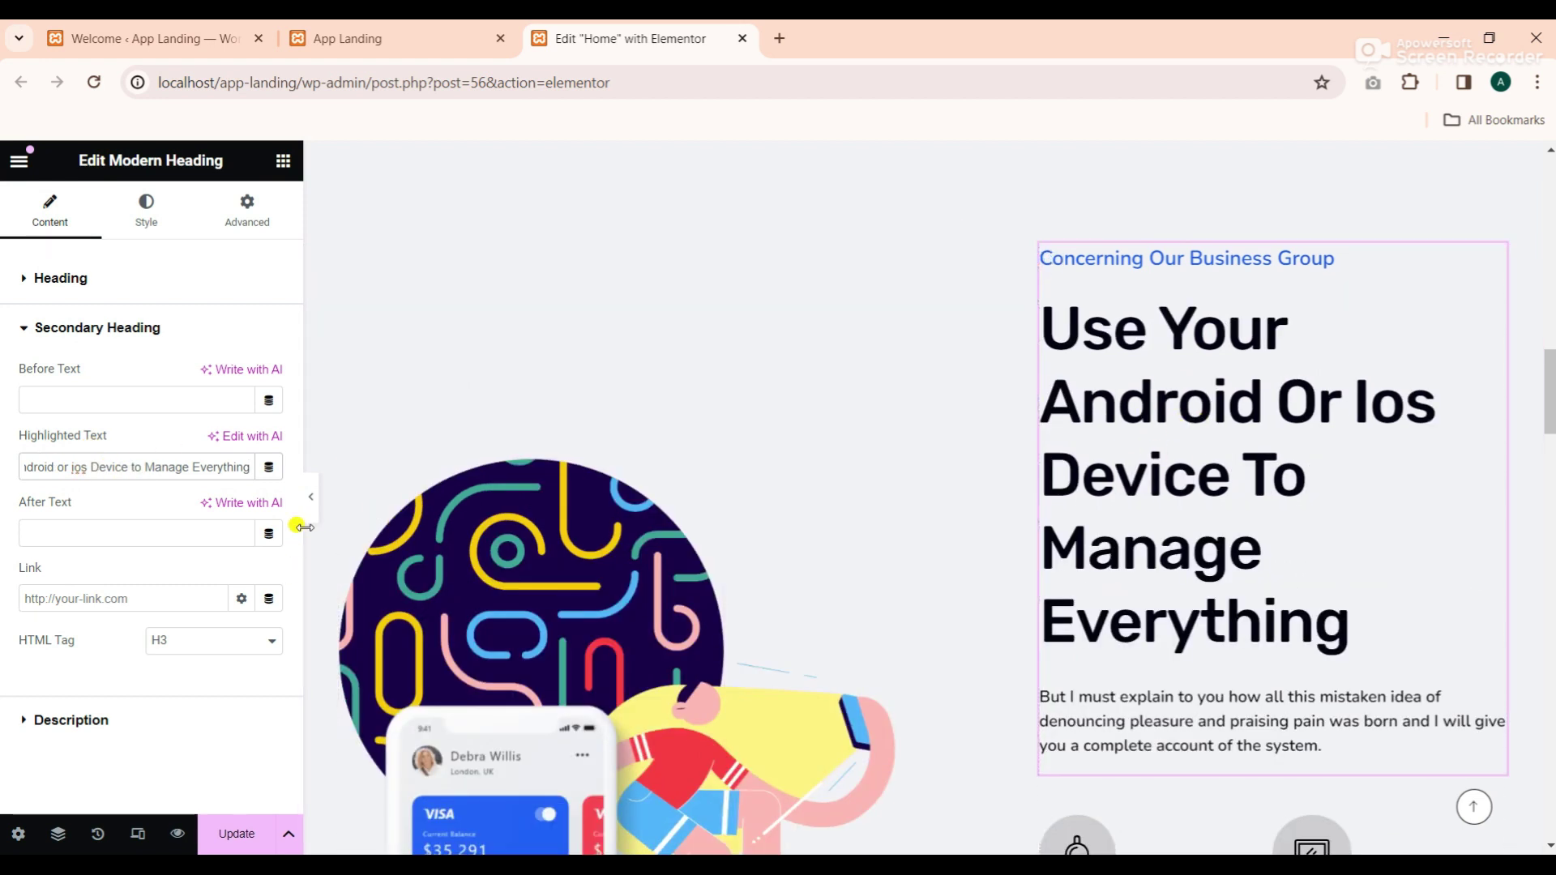
pyautogui.click(312, 496)
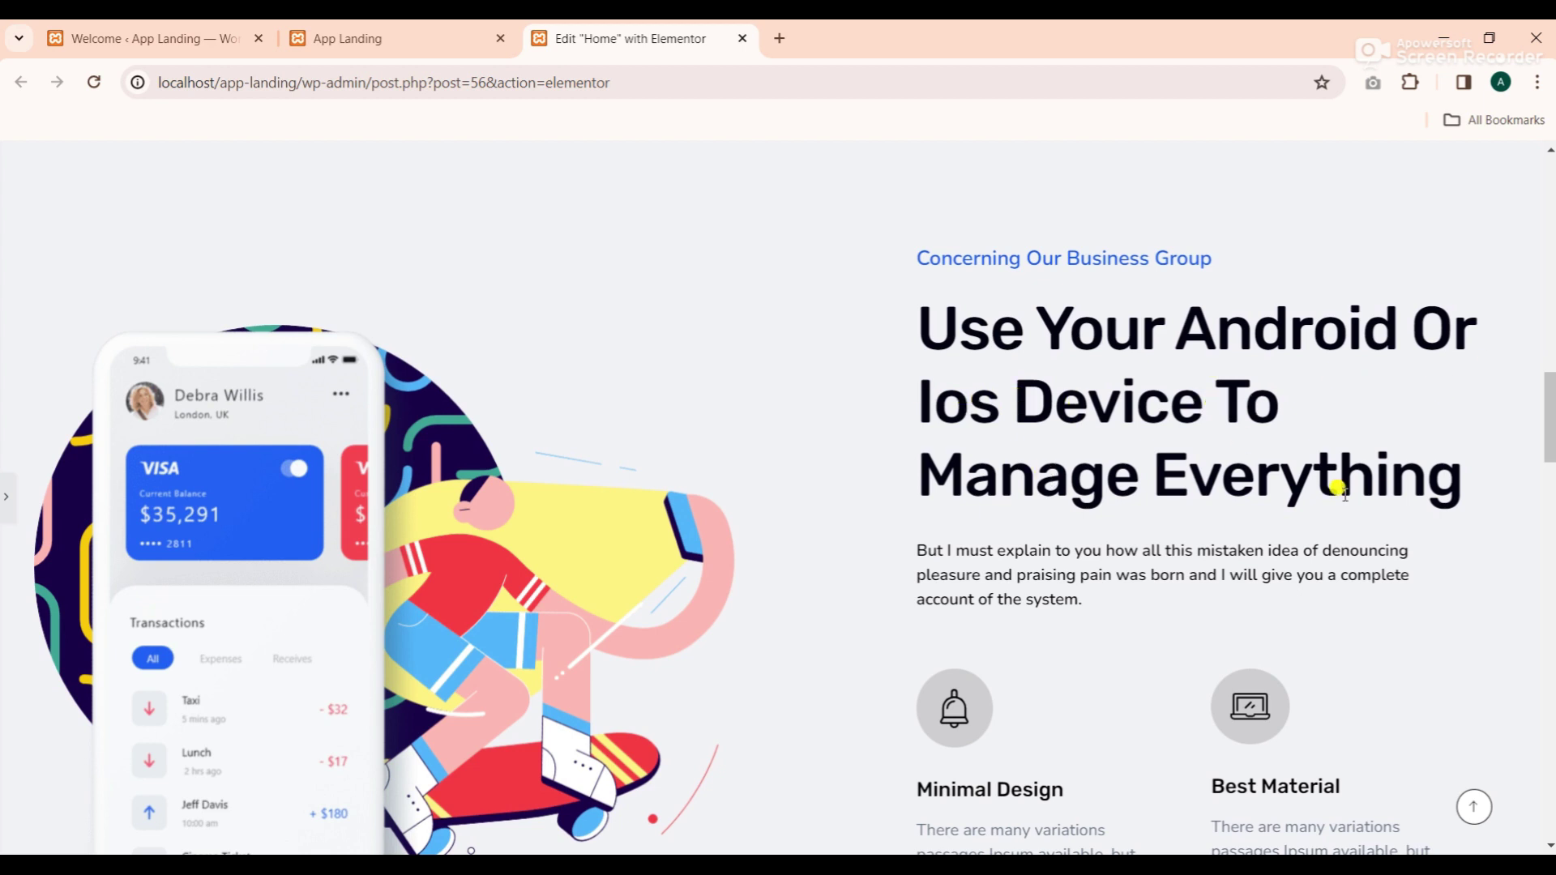
# Replace the business group heading's description with the "Proactively syndicate open-source e-markets after low-risk high-yield synergy" paragraph from the Word document
pyautogui.click(11, 519)
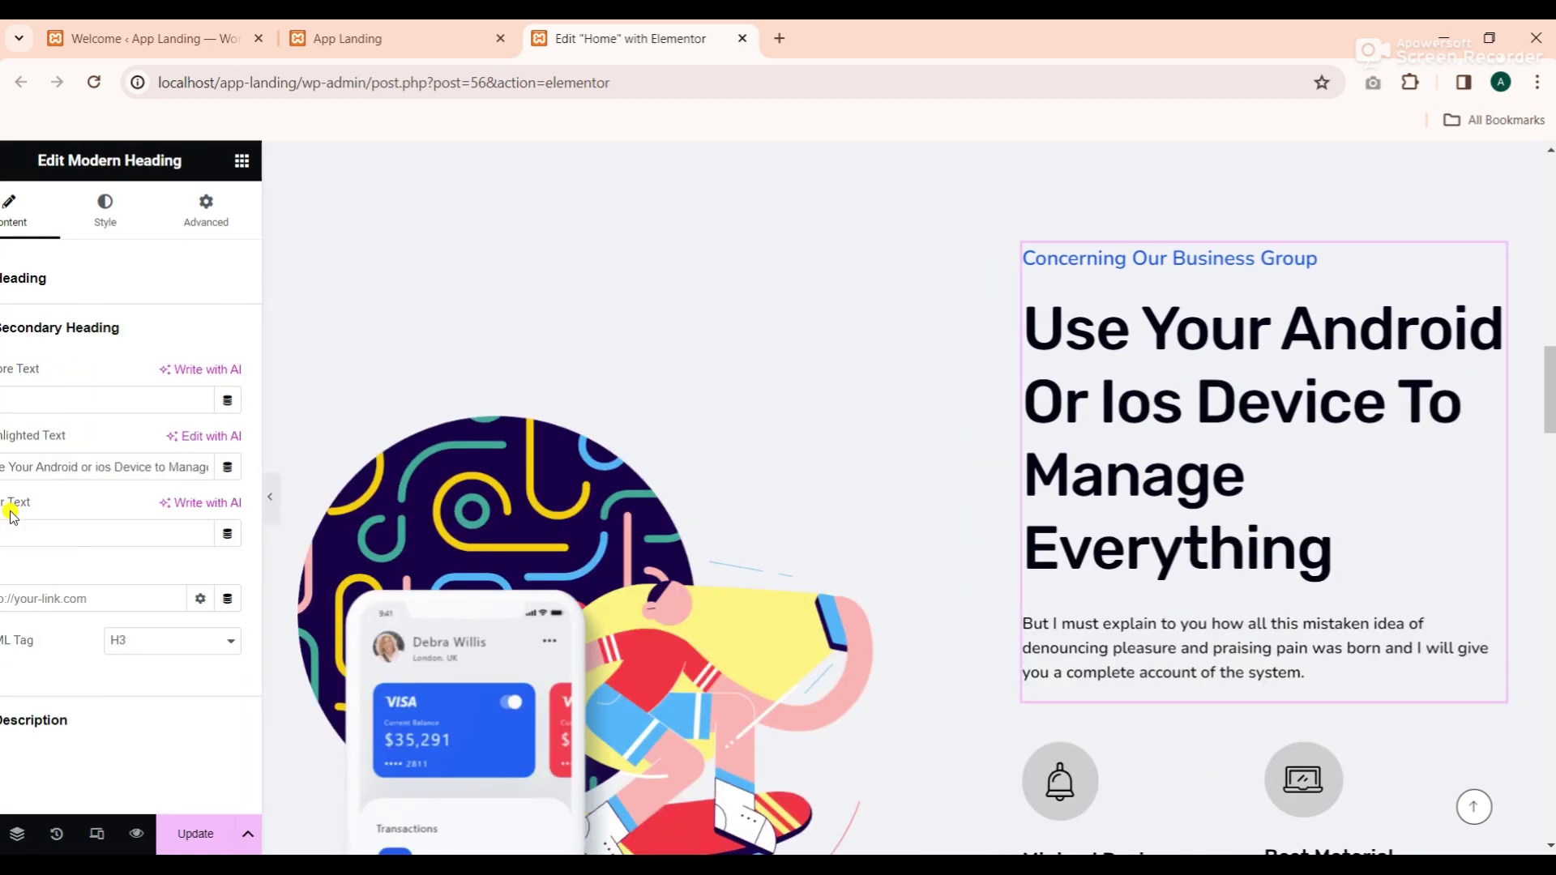
pyautogui.scroll(-3, 1098, 556)
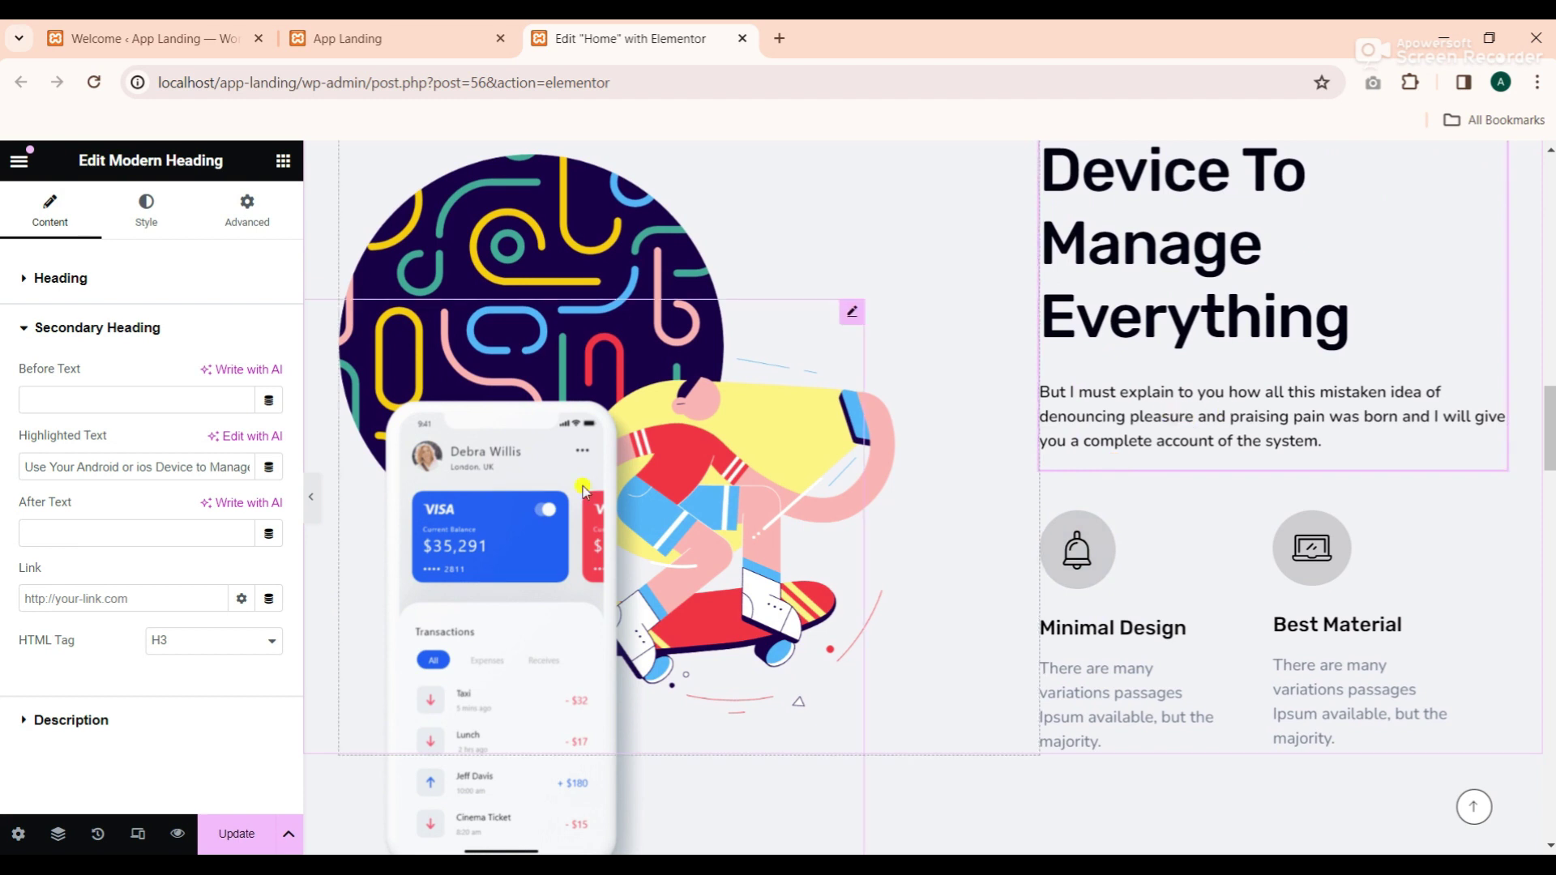
pyautogui.click(37, 720)
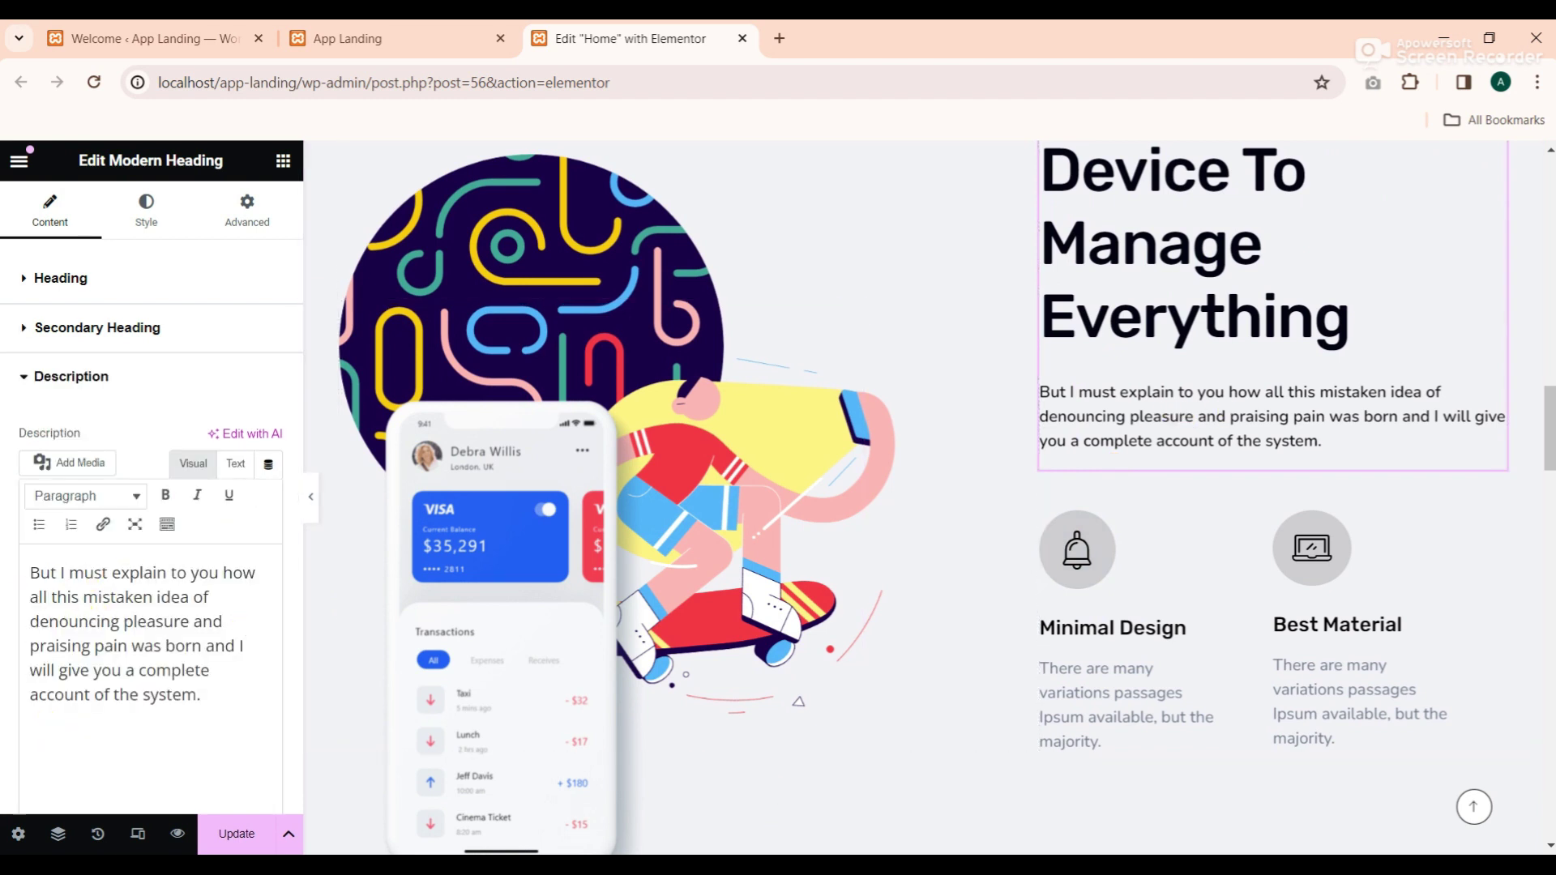
pyautogui.hotkey('alt', 'Tab')
pyautogui.scroll(-1, 825, 626)
pyautogui.tripleClick(825, 626)
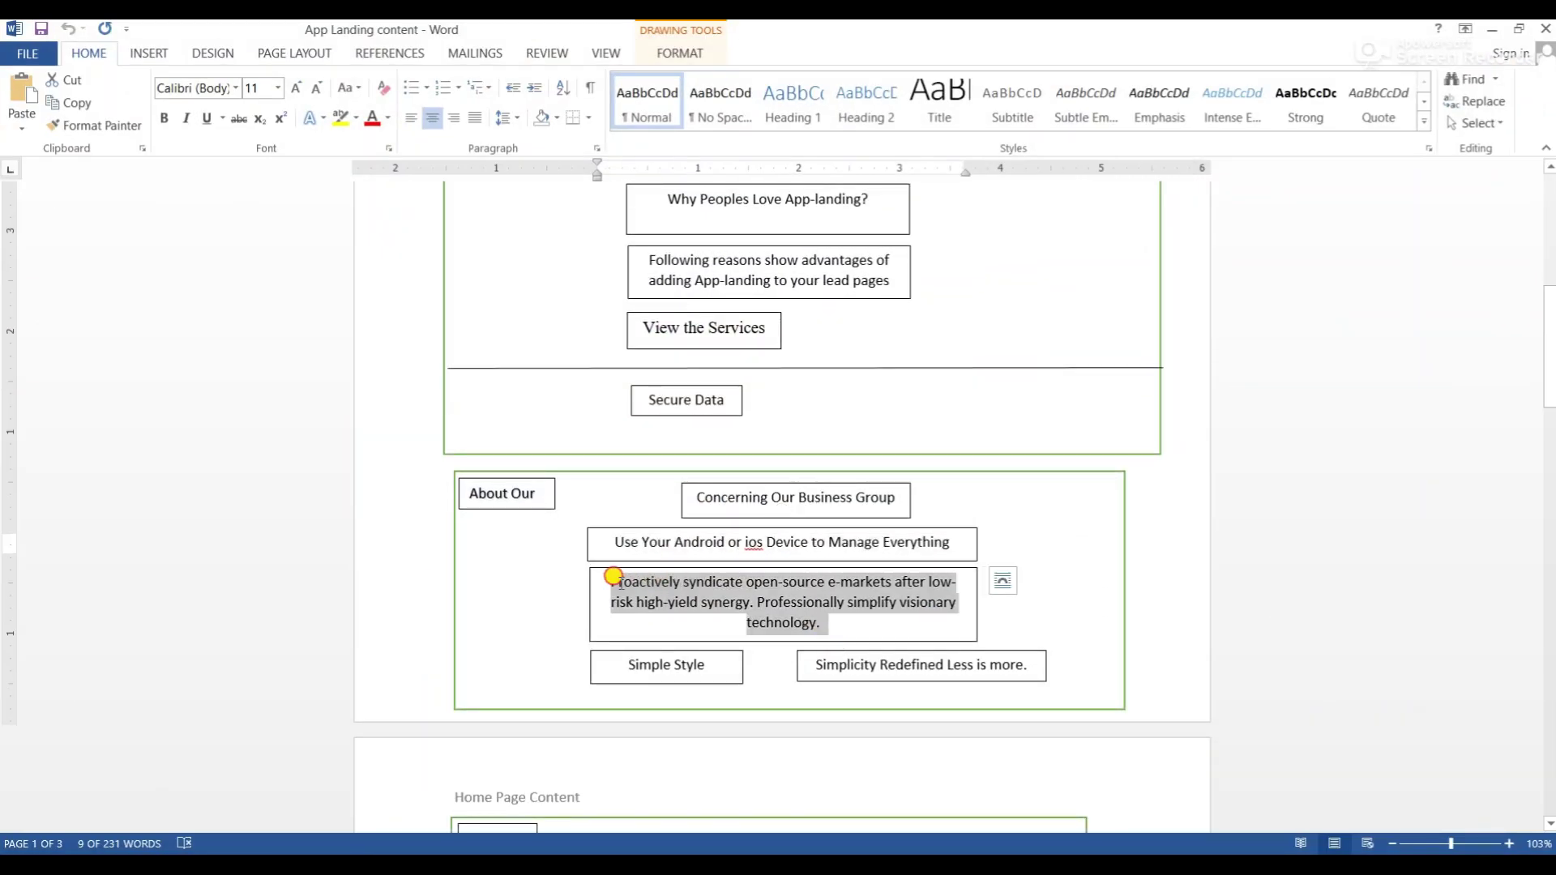
pyautogui.rightClick(691, 592)
pyautogui.click(742, 326)
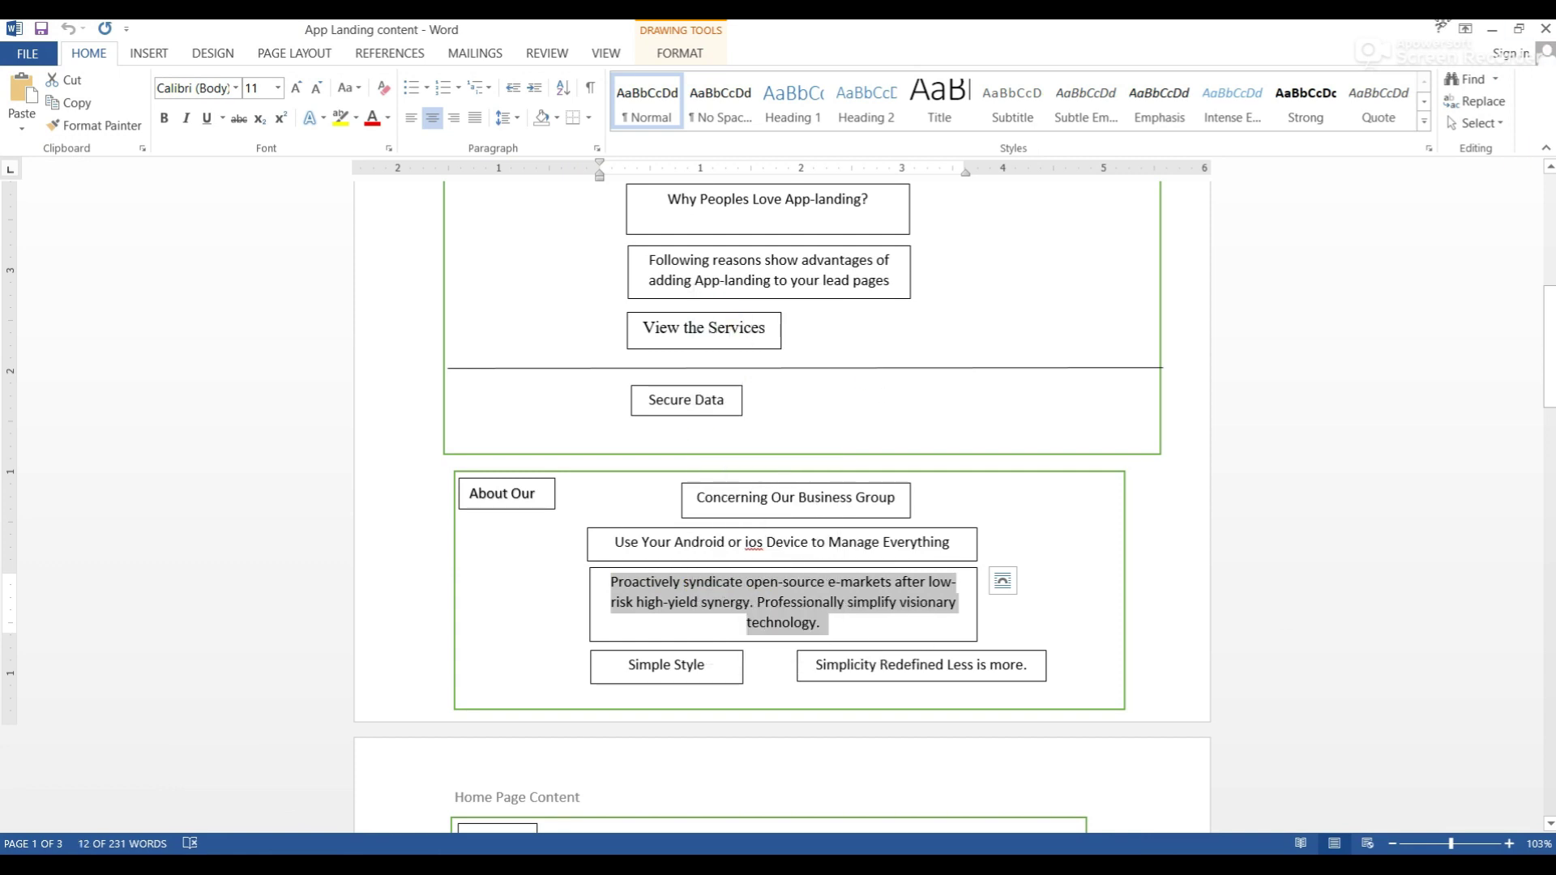
pyautogui.click(1488, 31)
pyautogui.moveTo(203, 696); pyautogui.dragTo(34, 562)
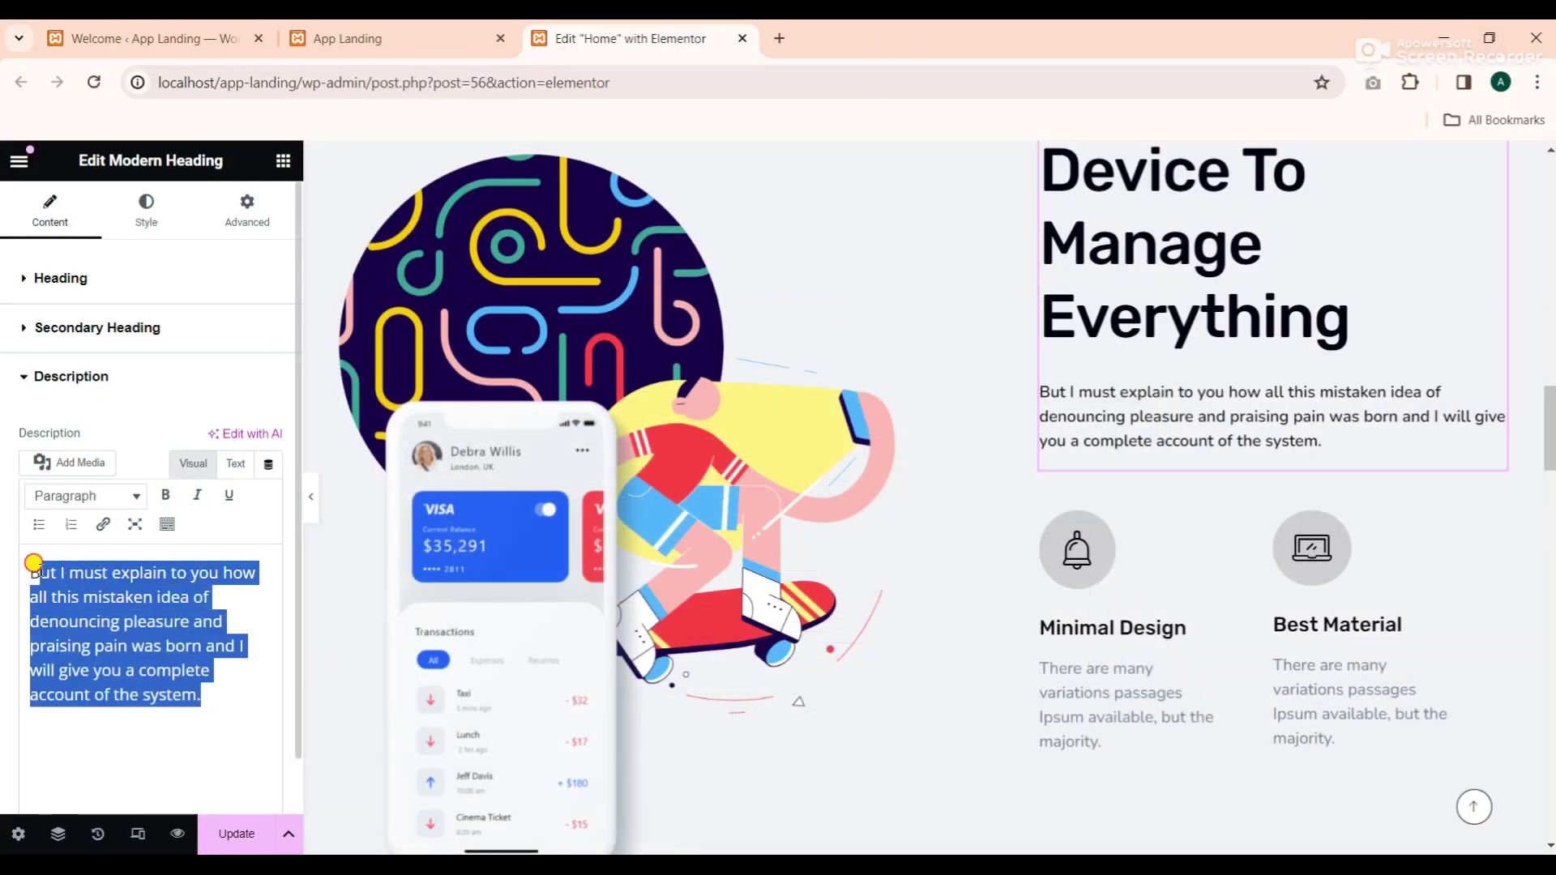
pyautogui.rightClick(71, 580)
pyautogui.click(128, 261)
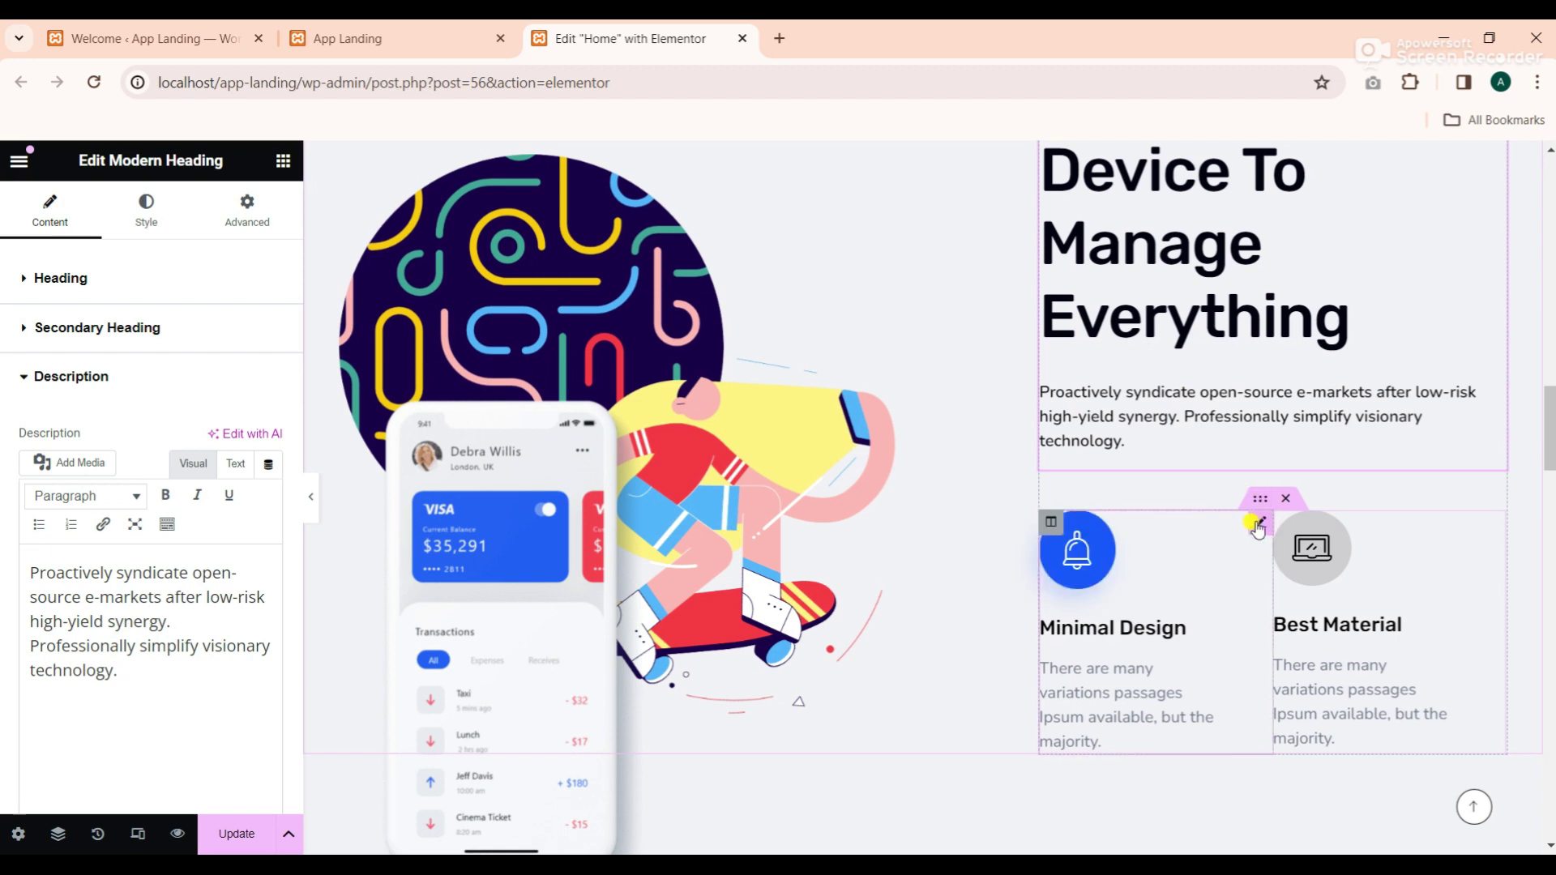
# Replace the title of the Minimal Design info box with "Simple Style" copied from the Word document
pyautogui.click(1070, 539)
pyautogui.scroll(-7, 221, 525)
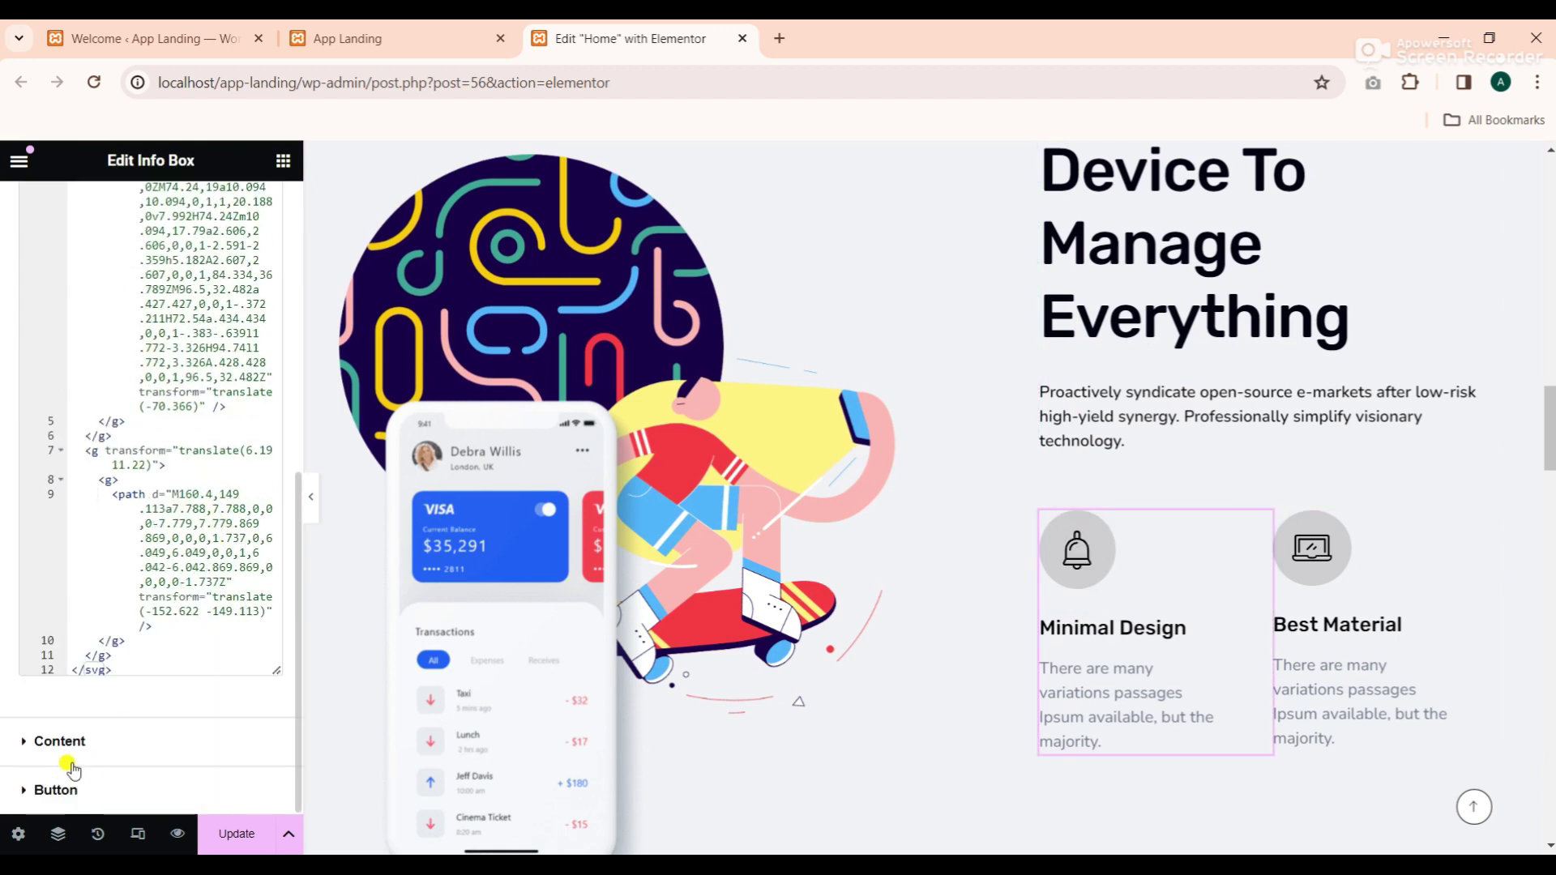
pyautogui.click(68, 762)
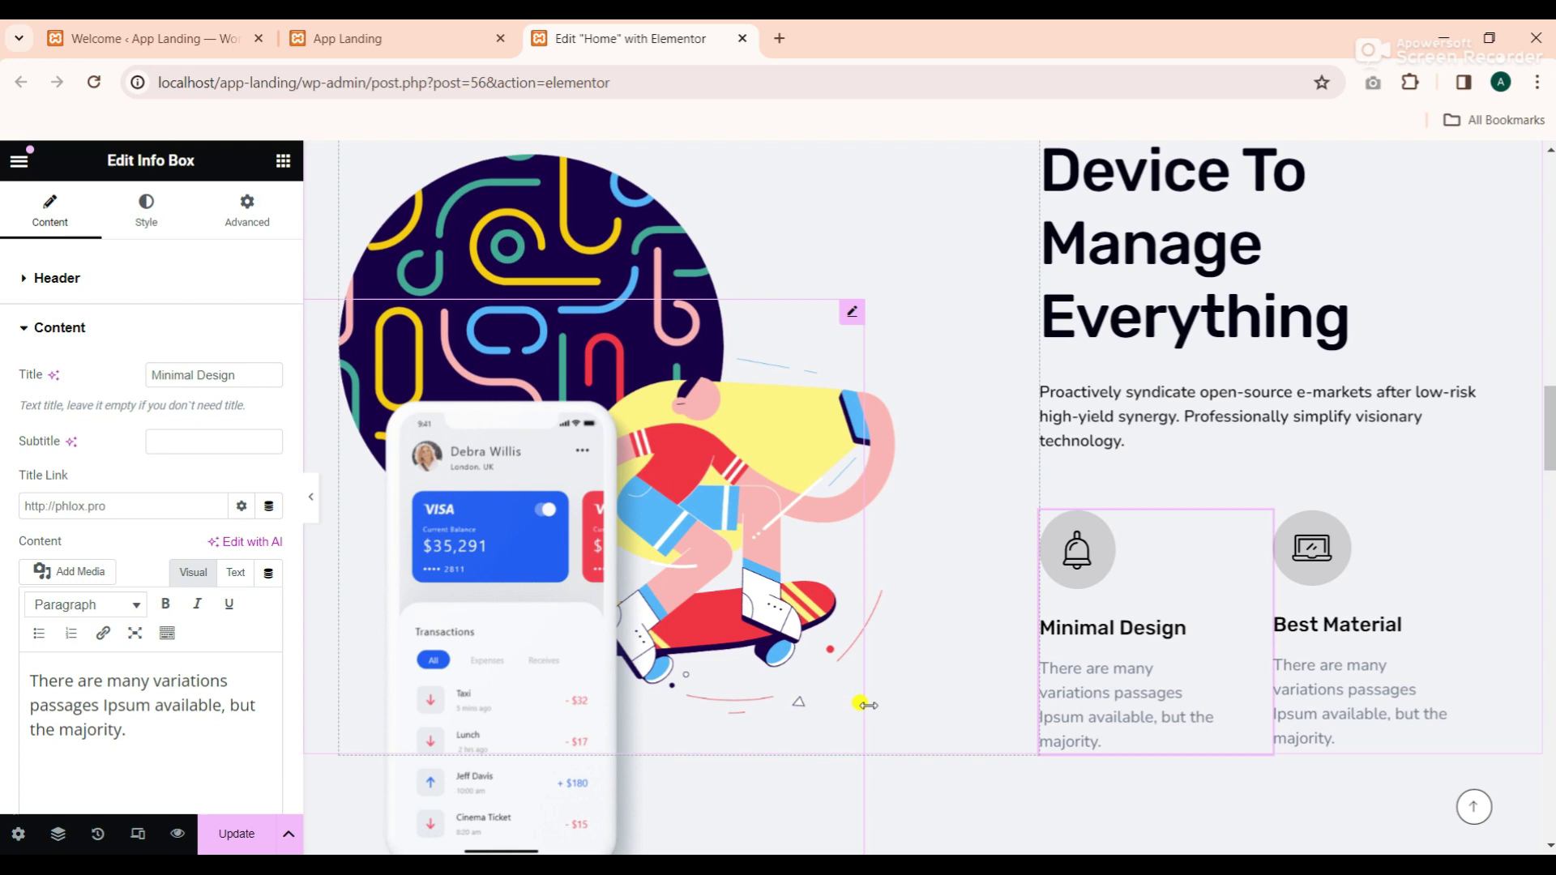
pyautogui.hotkey('alt', 'Tab')
pyautogui.moveTo(713, 666); pyautogui.dragTo(629, 667)
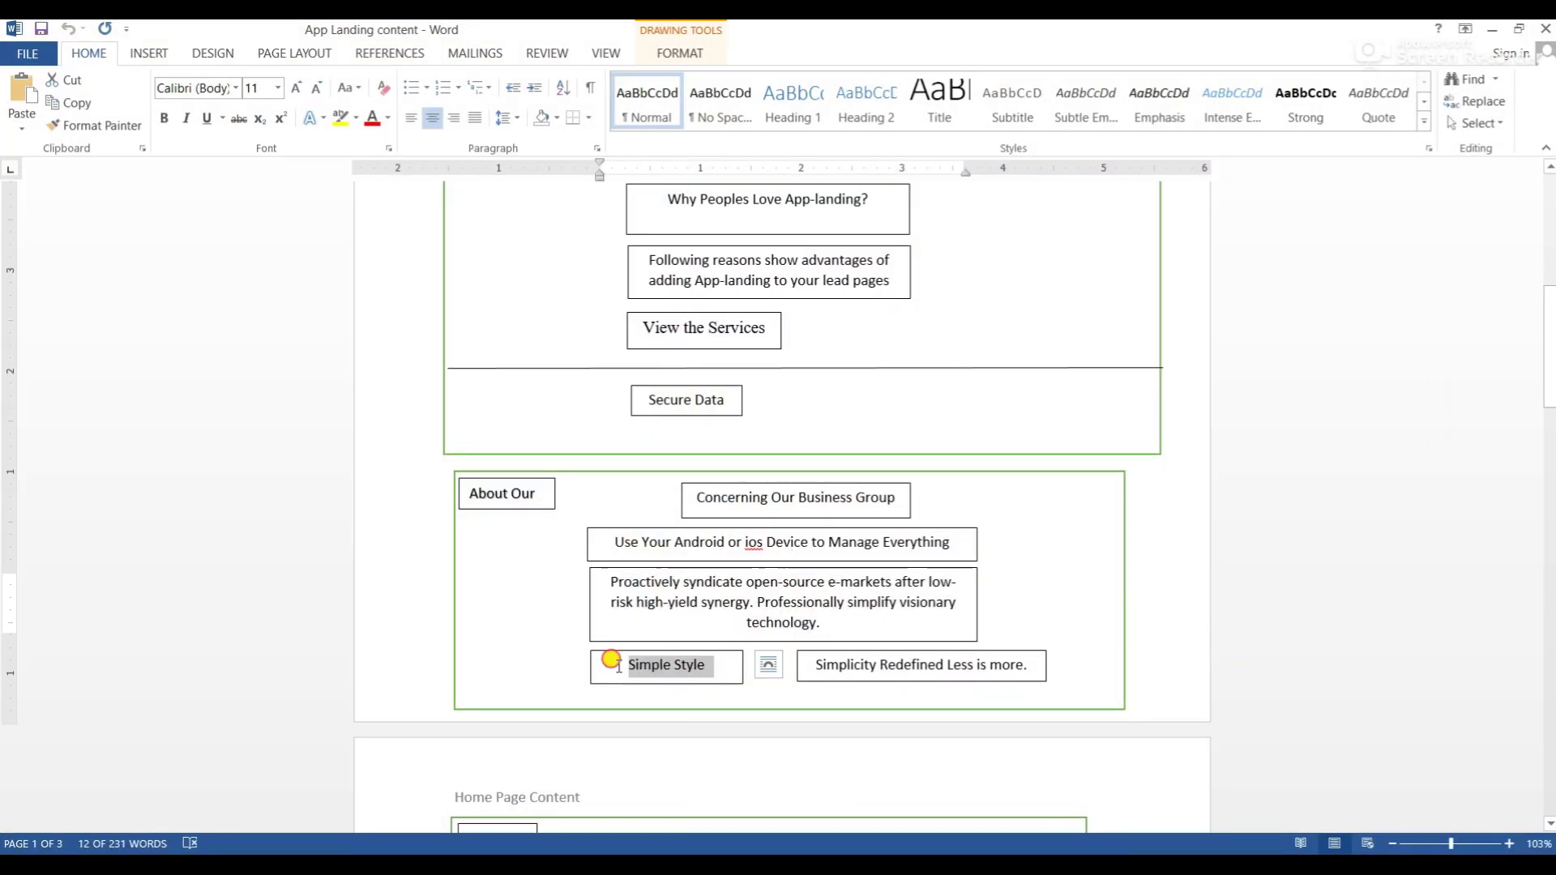
pyautogui.rightClick(670, 665)
pyautogui.click(733, 400)
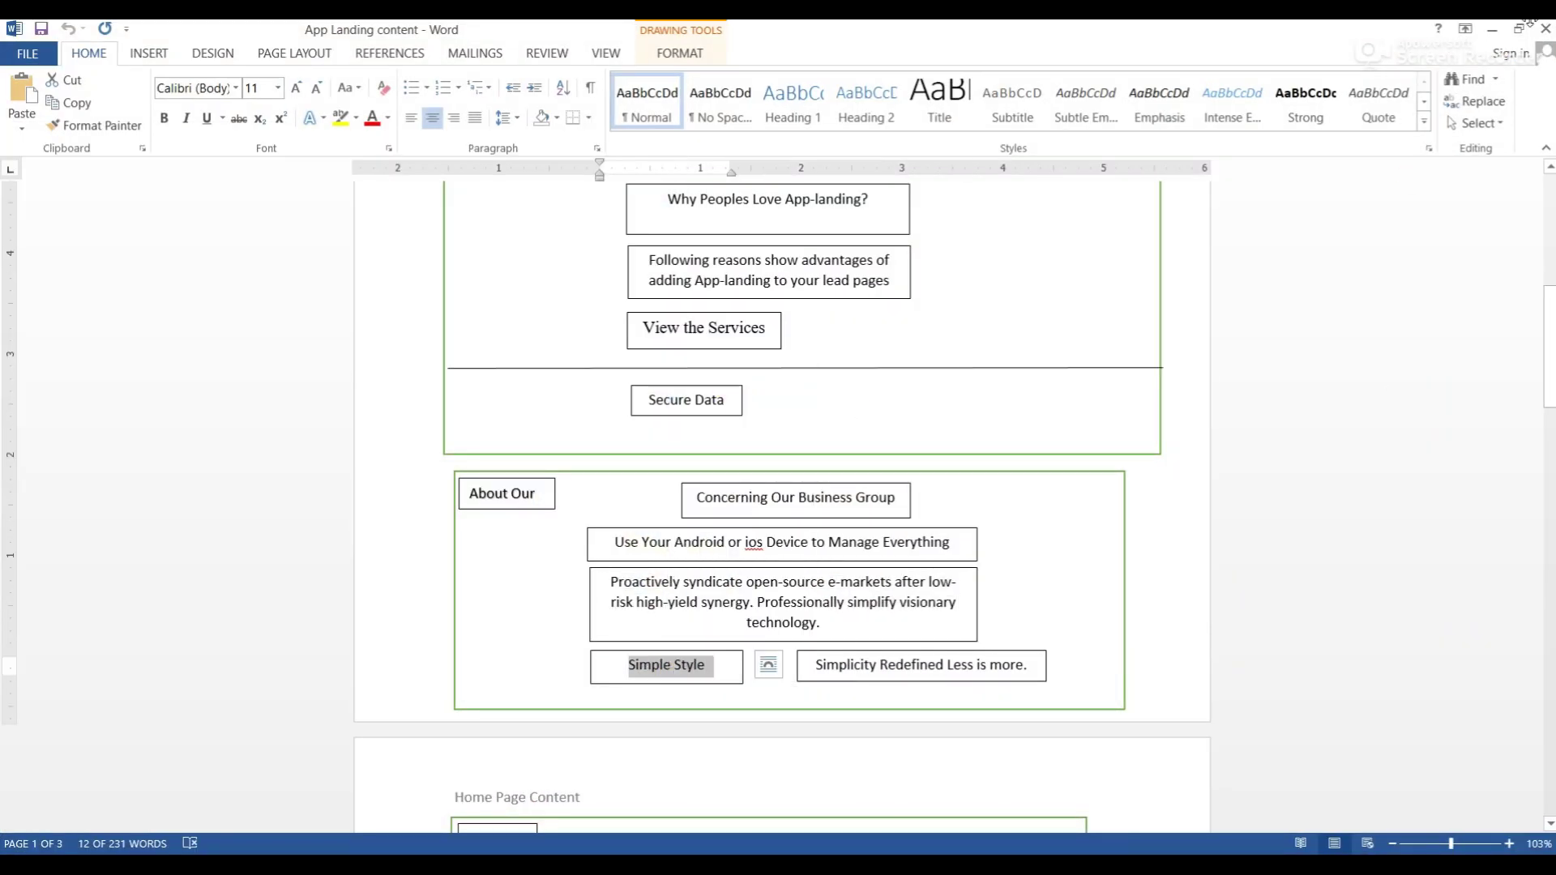
pyautogui.hotkey('alt', 'Tab')
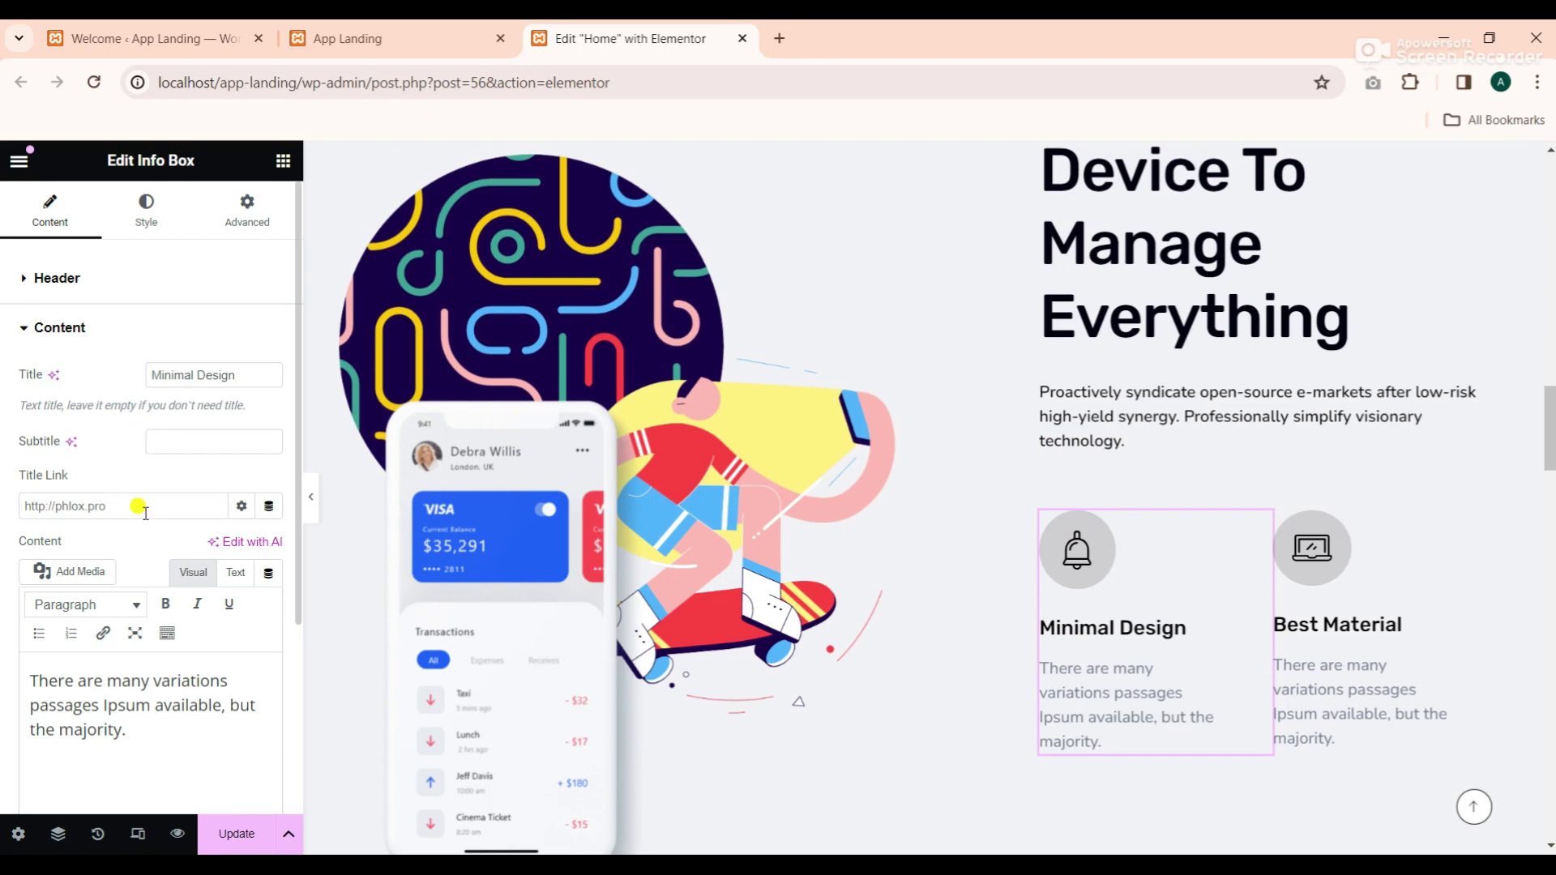
pyautogui.moveTo(245, 367); pyautogui.dragTo(156, 372)
pyautogui.rightClick(166, 372)
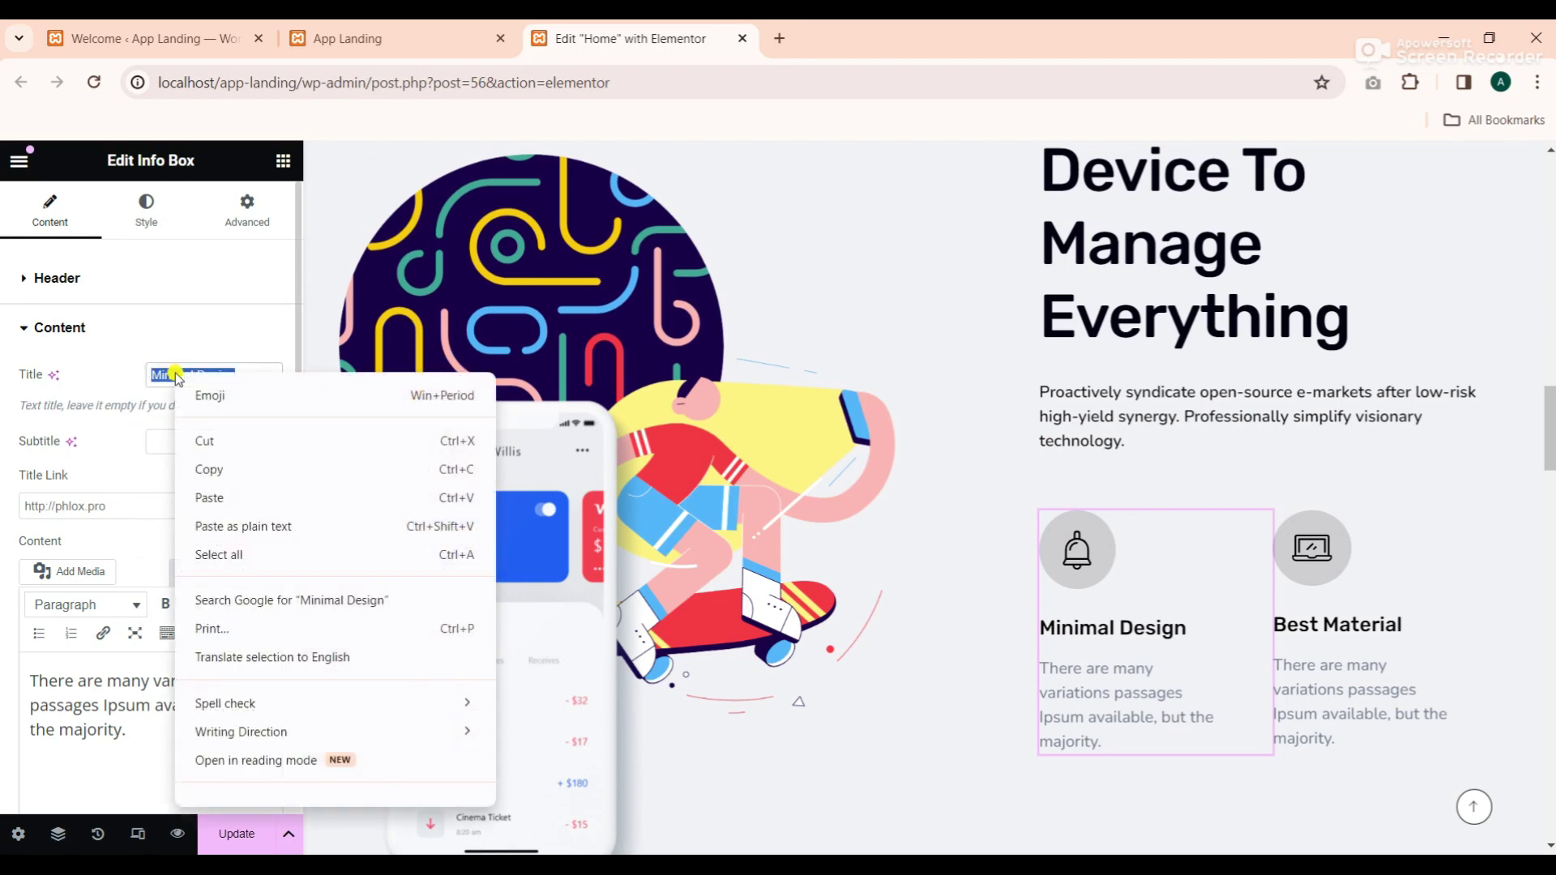
pyautogui.click(204, 495)
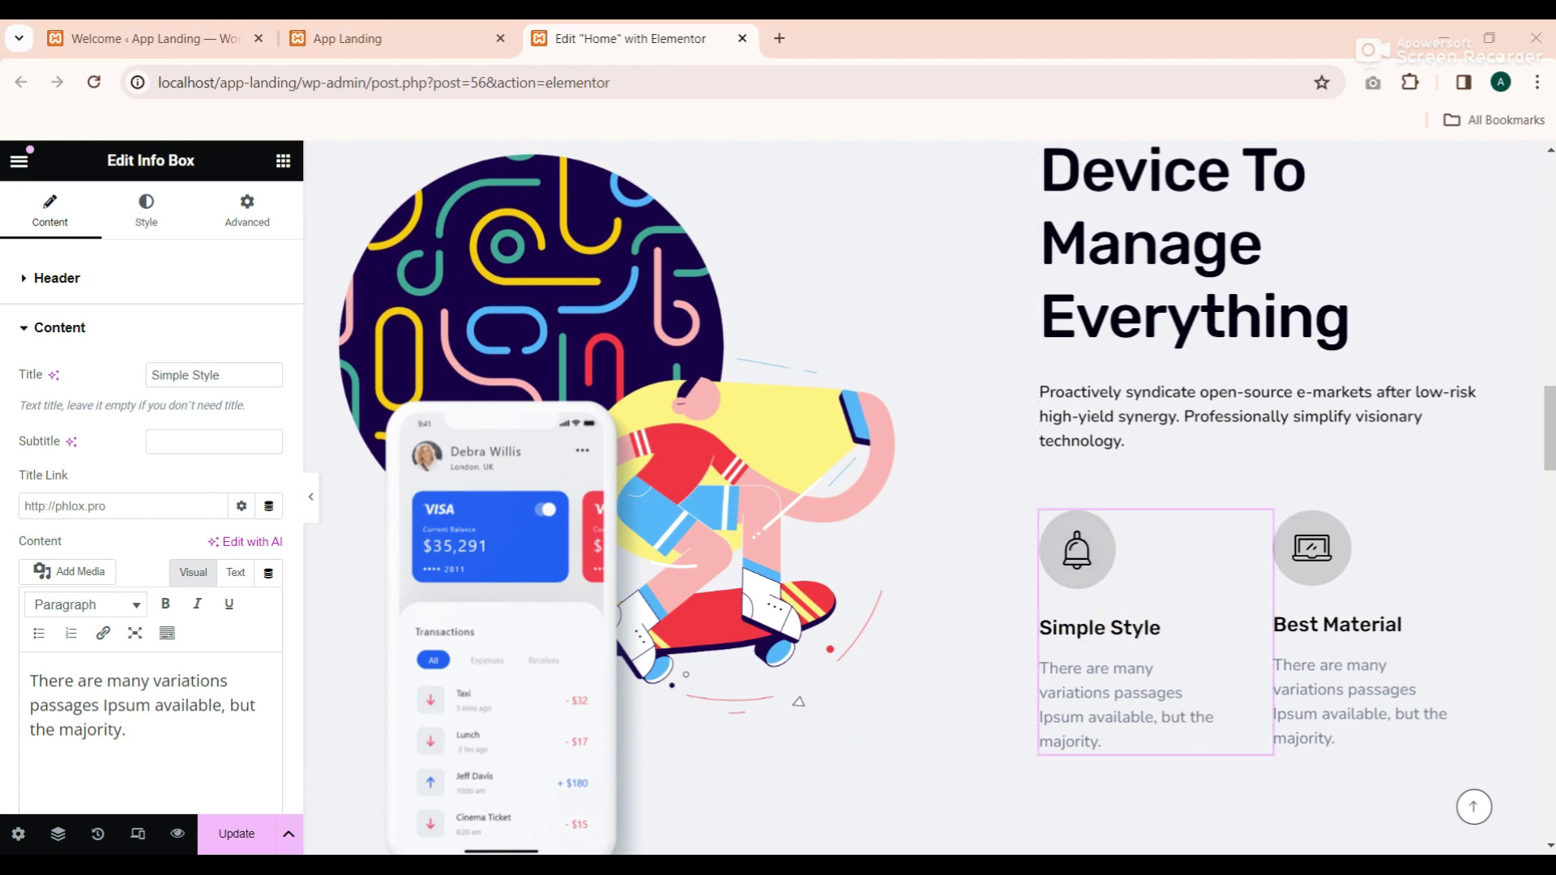
# Replace the Simple Style info box's content text with "Simplicity Redefined Less is more." from the Word document
pyautogui.hotkey('alt', 'Tab')
pyautogui.moveTo(1027, 666); pyautogui.dragTo(811, 665)
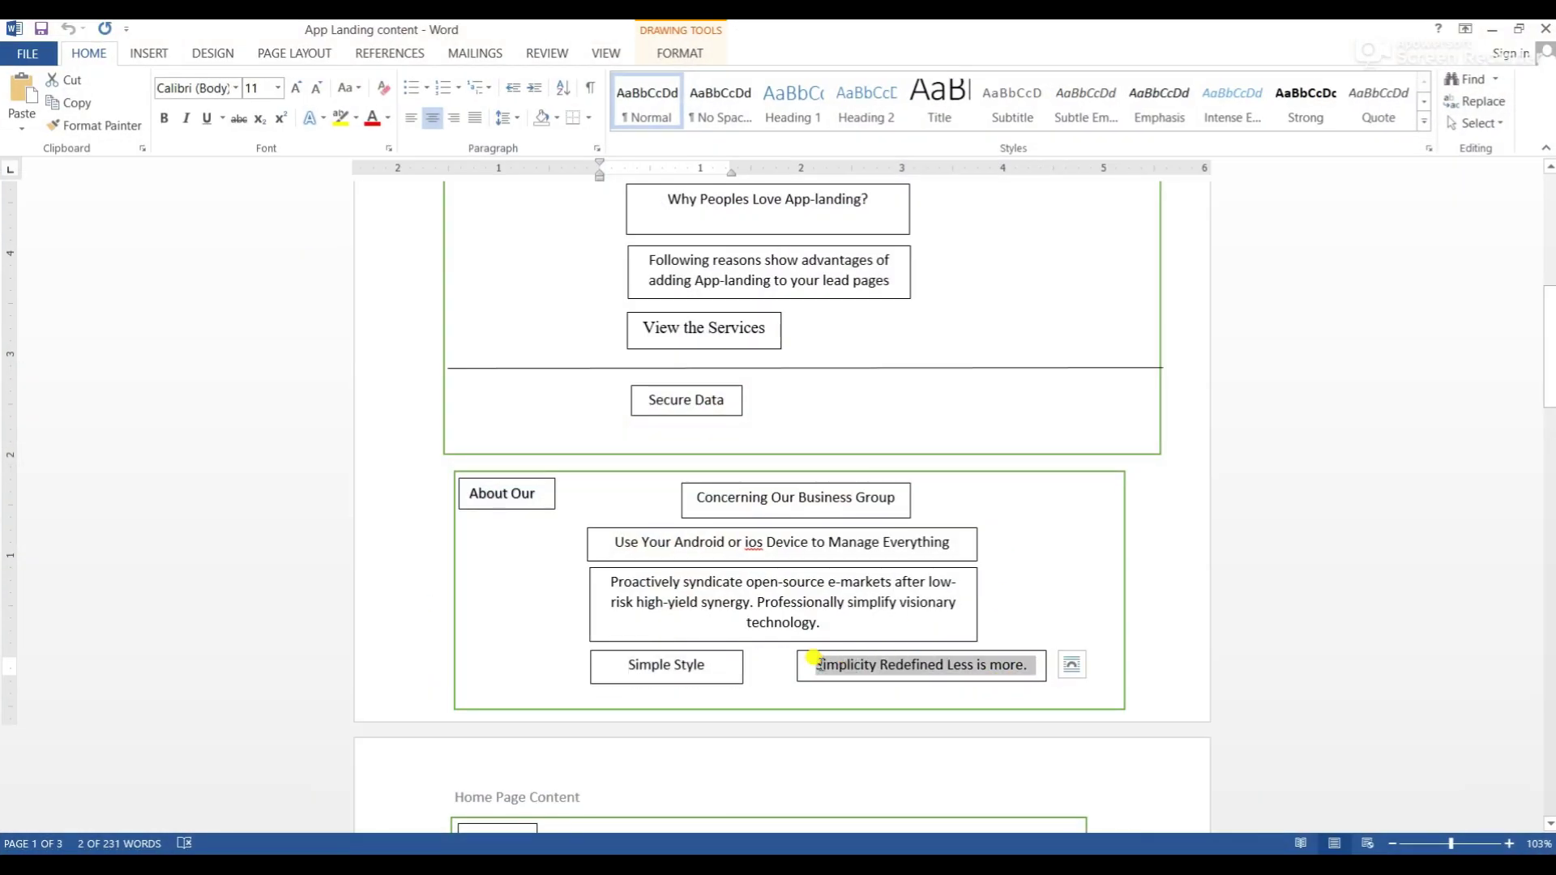
pyautogui.rightClick(877, 663)
pyautogui.click(924, 393)
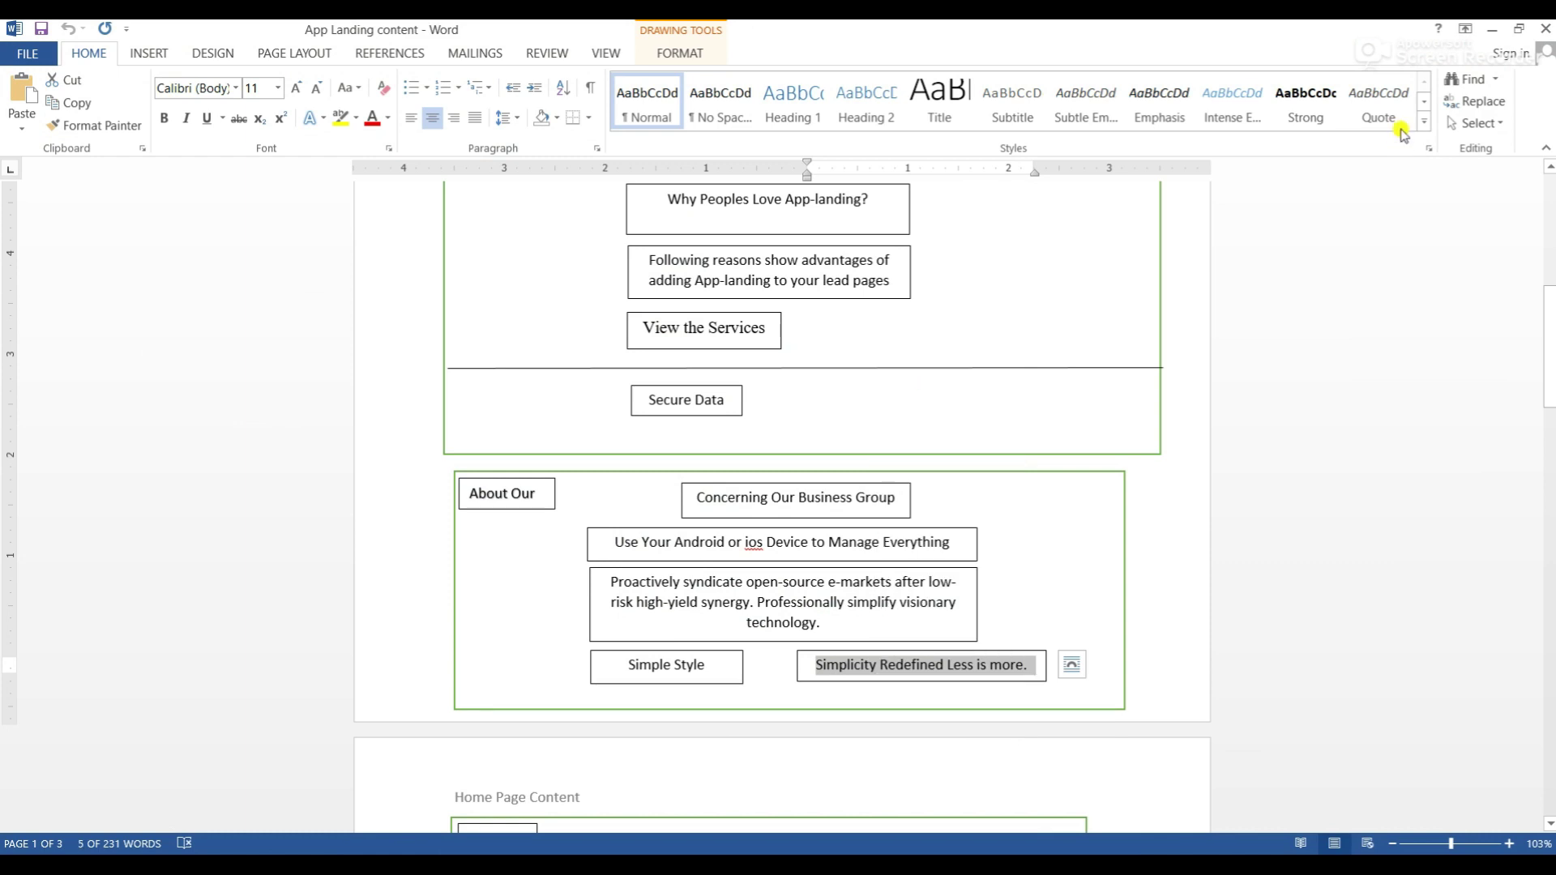
pyautogui.click(1493, 31)
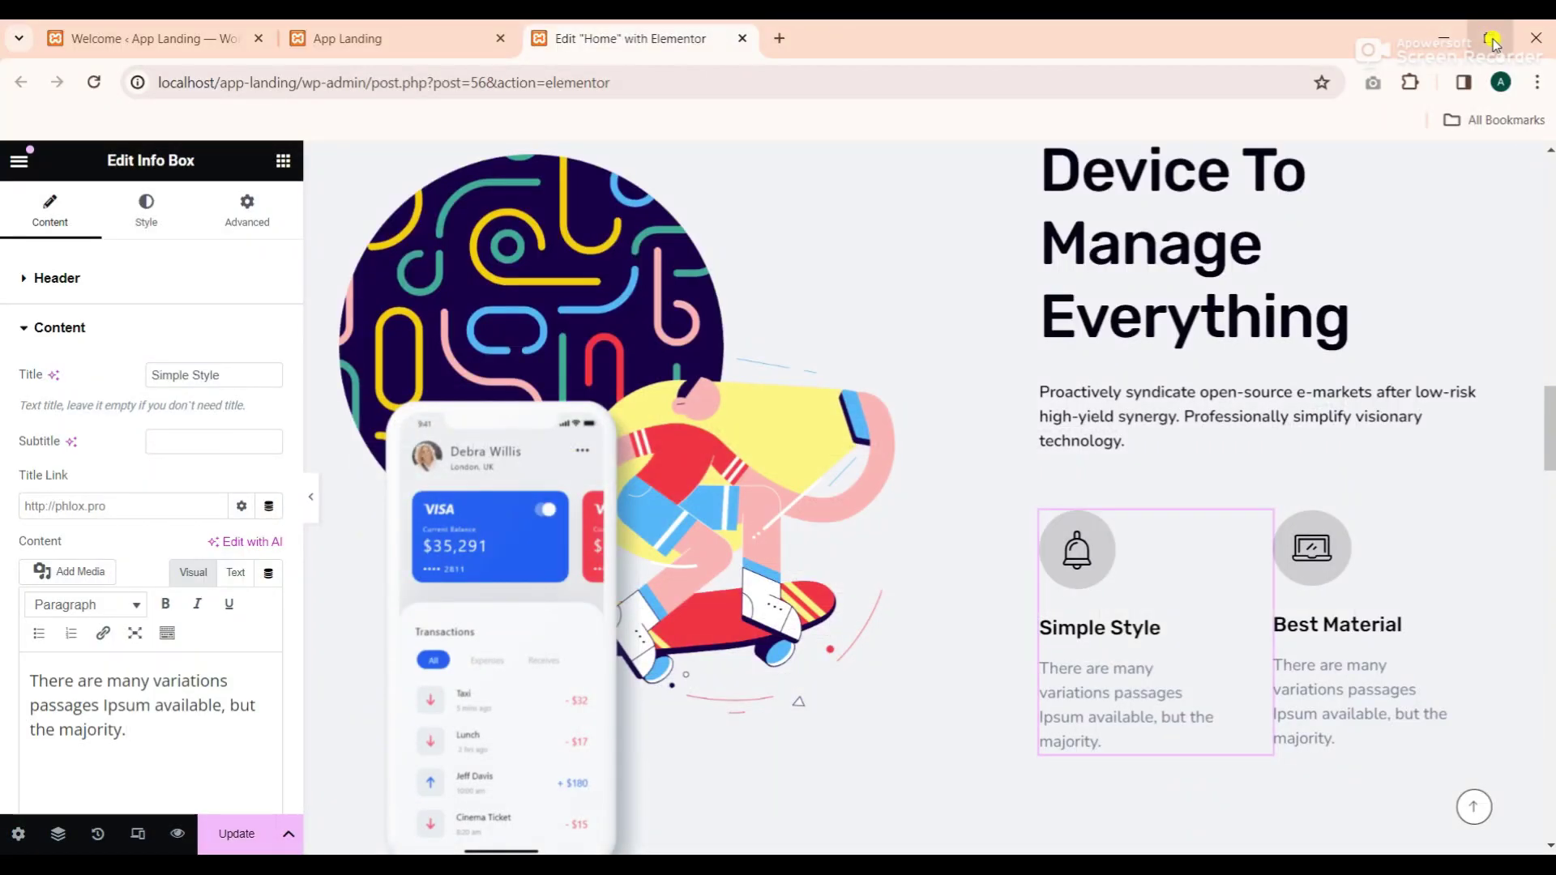
pyautogui.moveTo(128, 730); pyautogui.dragTo(33, 679)
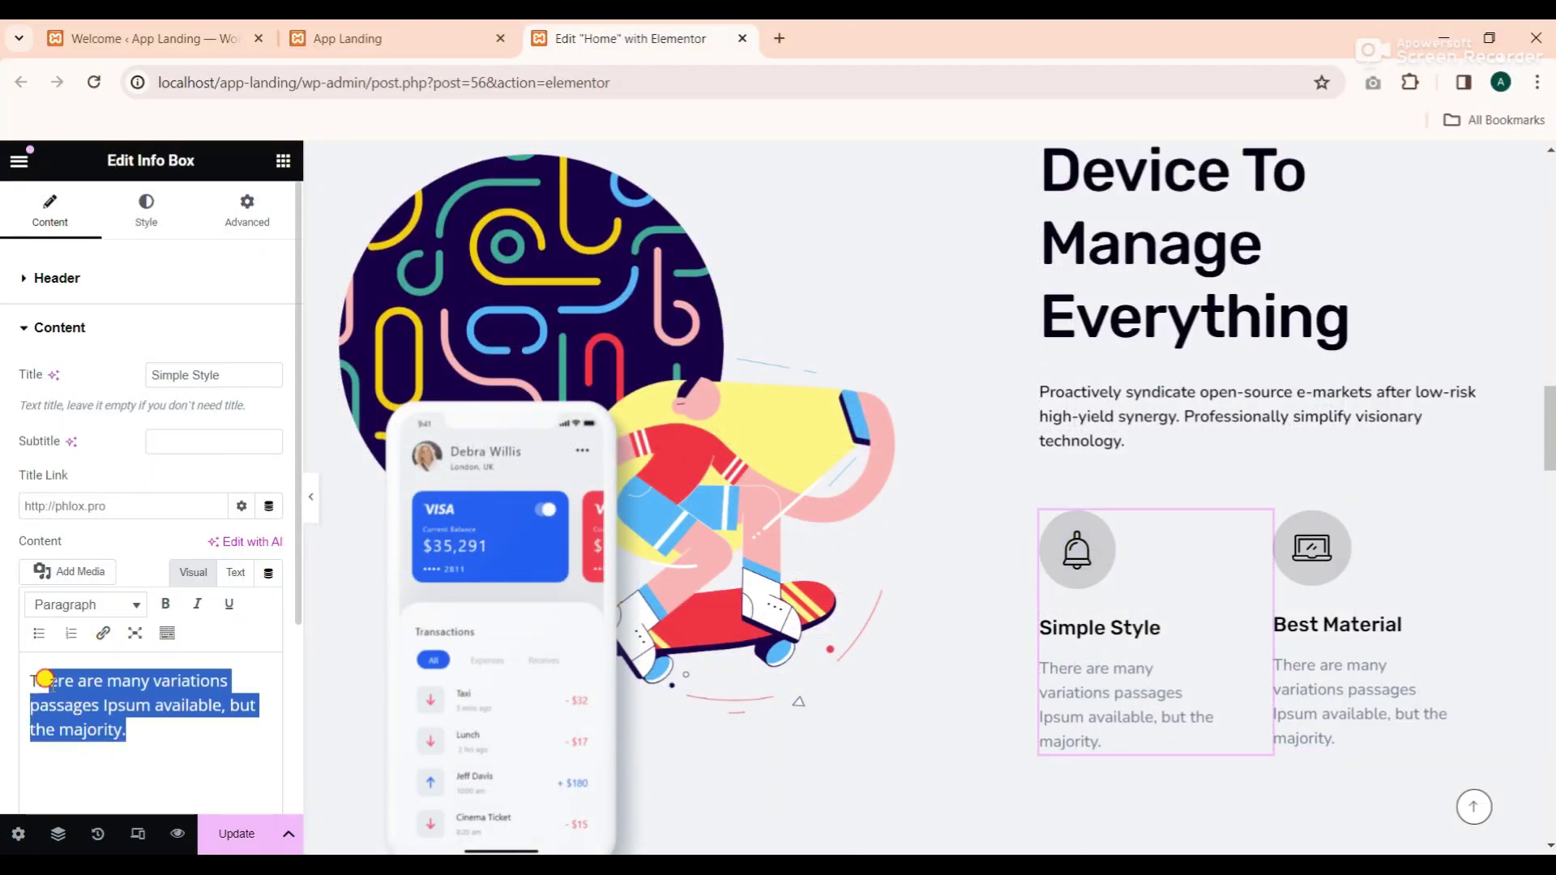
pyautogui.rightClick(53, 689)
pyautogui.click(121, 363)
pyautogui.hotkey('ctrl', 'v')
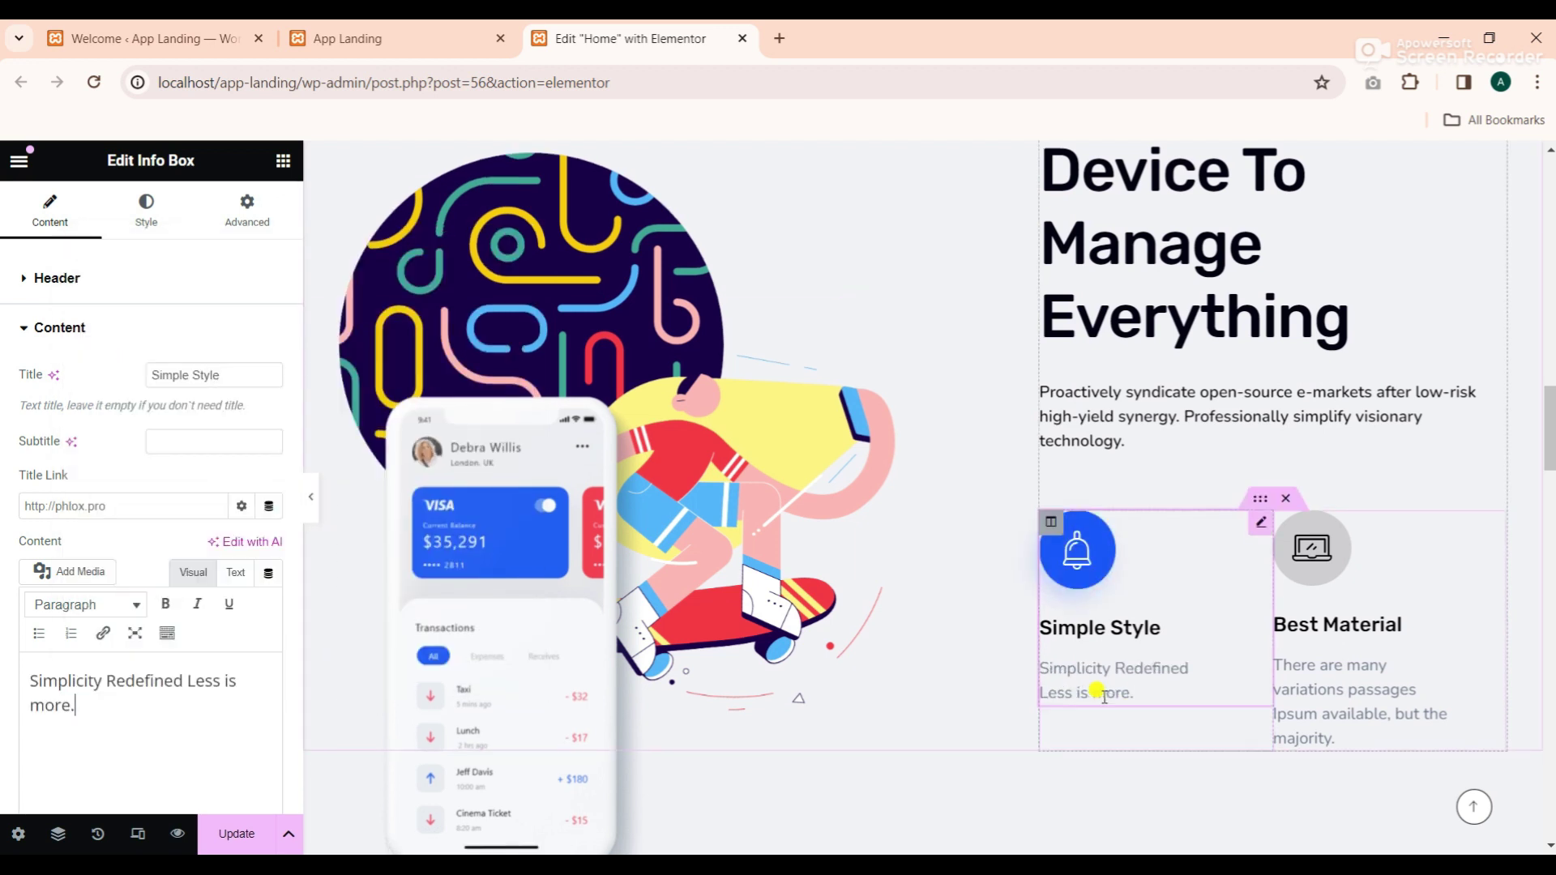
# Replace the About Us heading's secondary highlighted text with "Share your Photos with Friends Easily" from the Word document
pyautogui.scroll(-3, 914, 715)
pyautogui.scroll(-5, 914, 715)
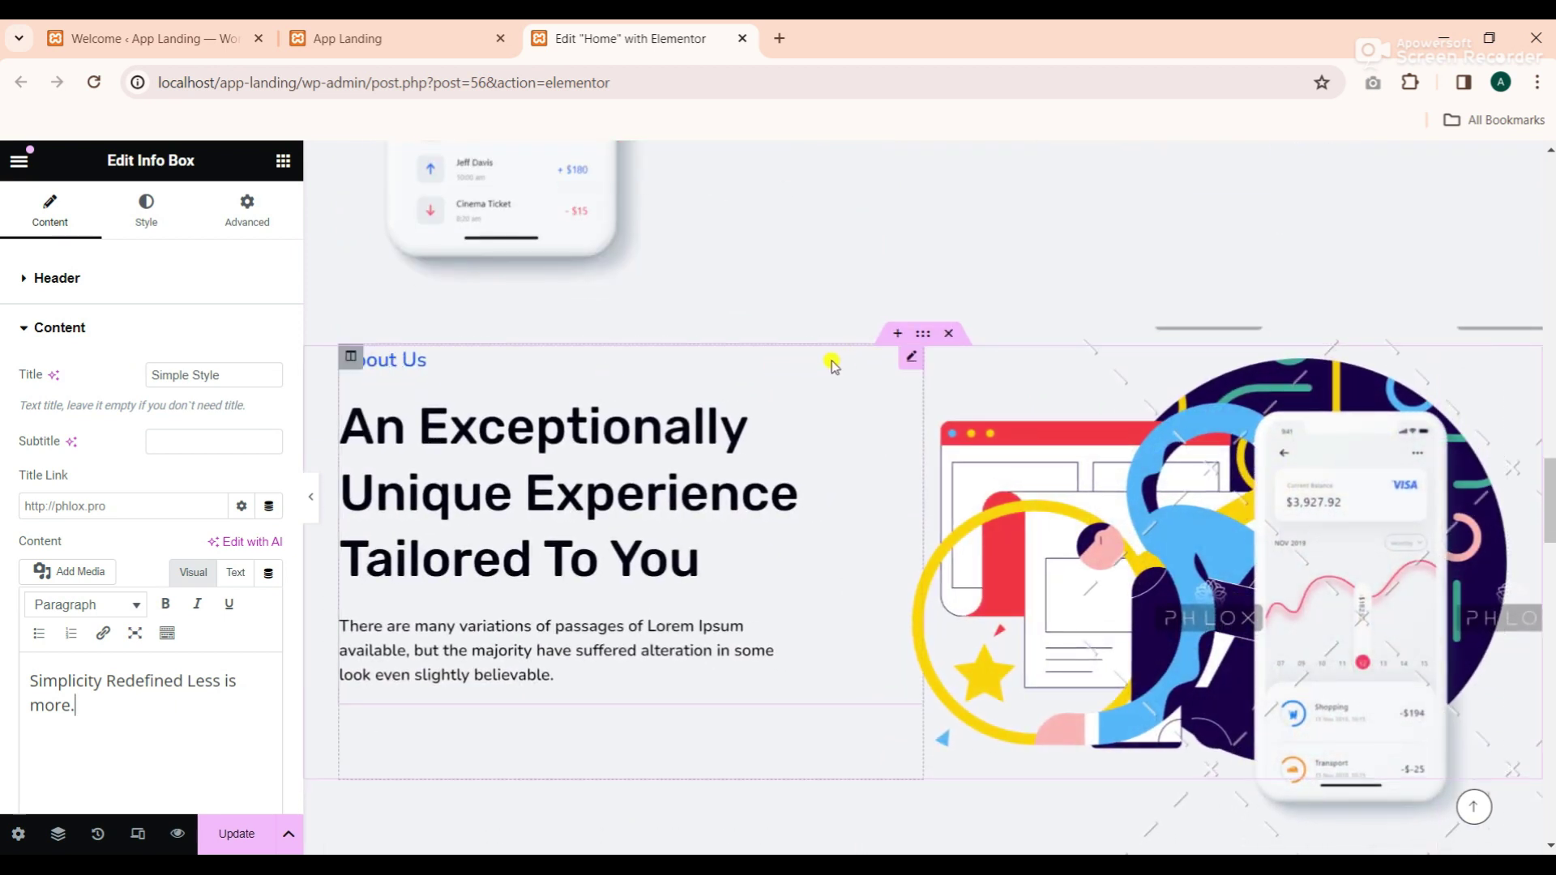
pyautogui.click(799, 370)
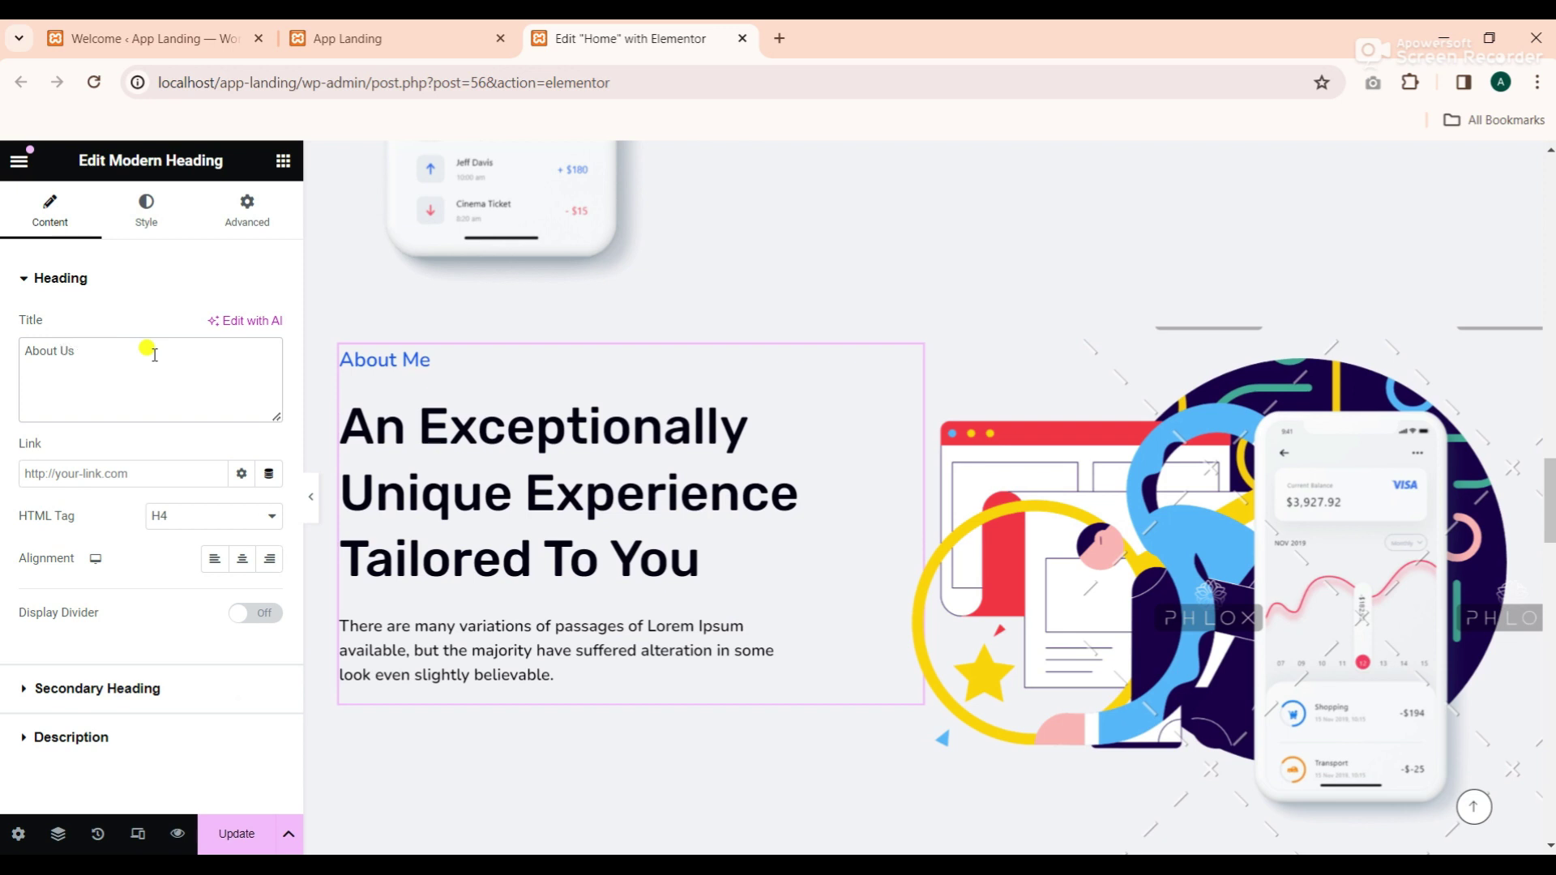
pyautogui.click(70, 687)
pyautogui.click(793, 848)
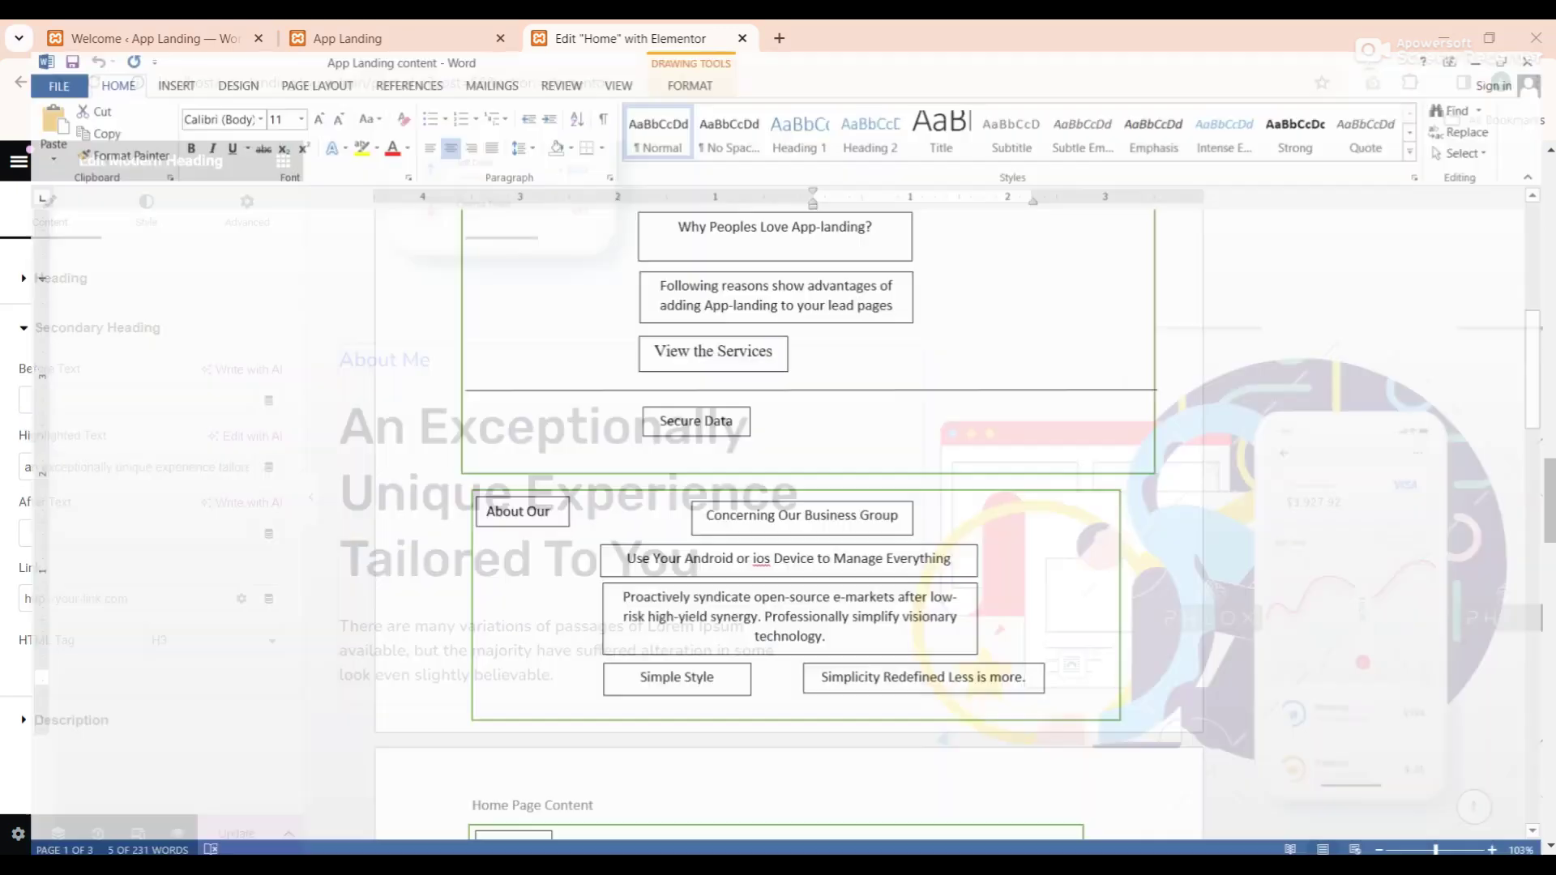
pyautogui.scroll(-9, 738, 592)
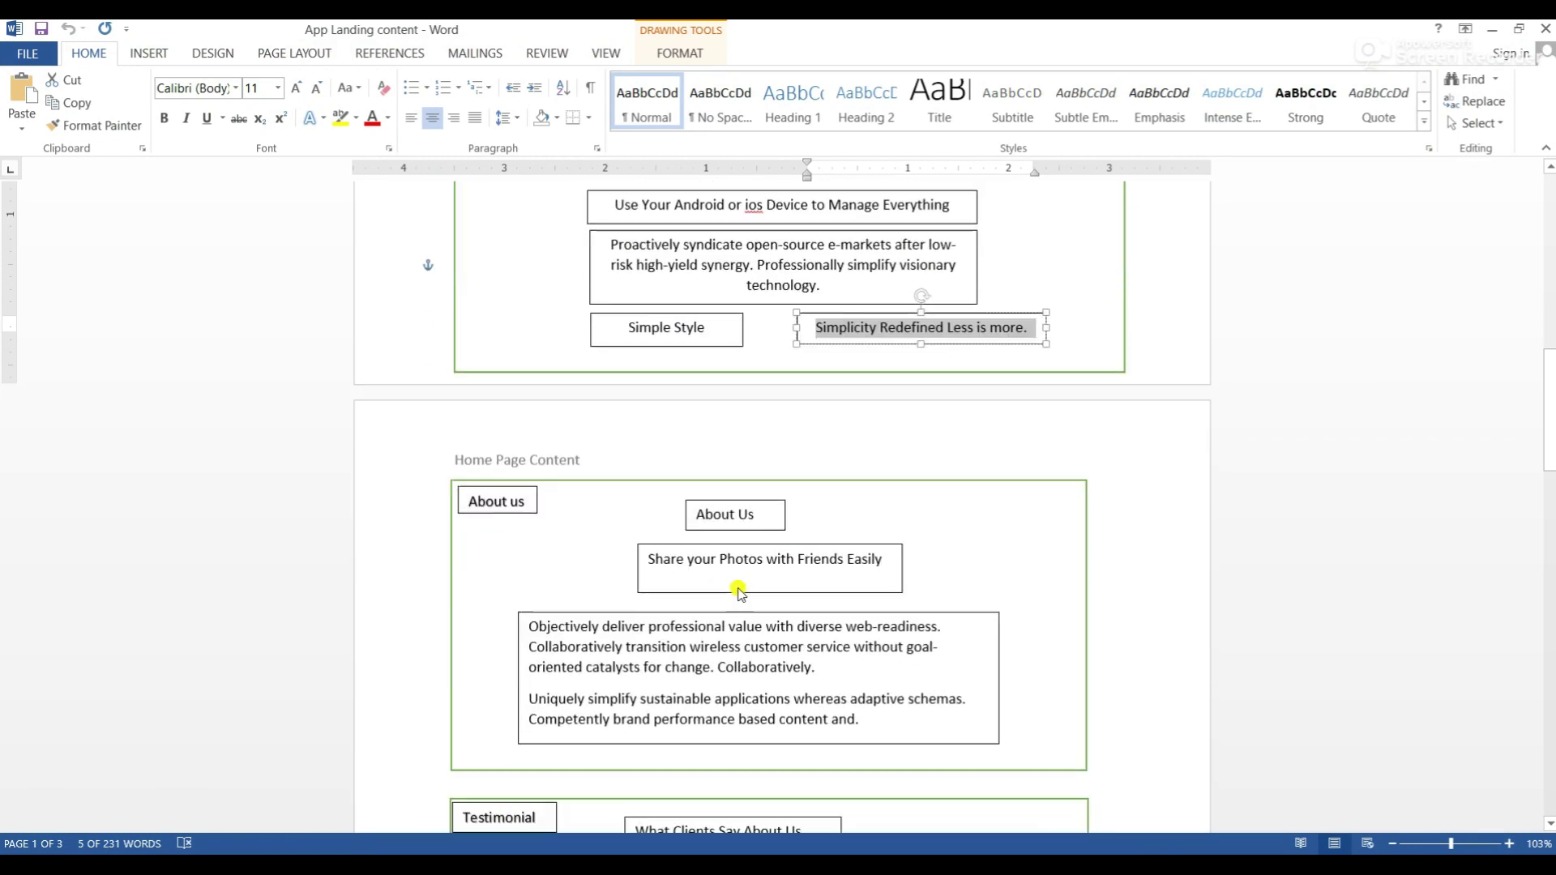
pyautogui.moveTo(888, 459); pyautogui.dragTo(653, 453)
pyautogui.hotkey('ctrl', 'c')
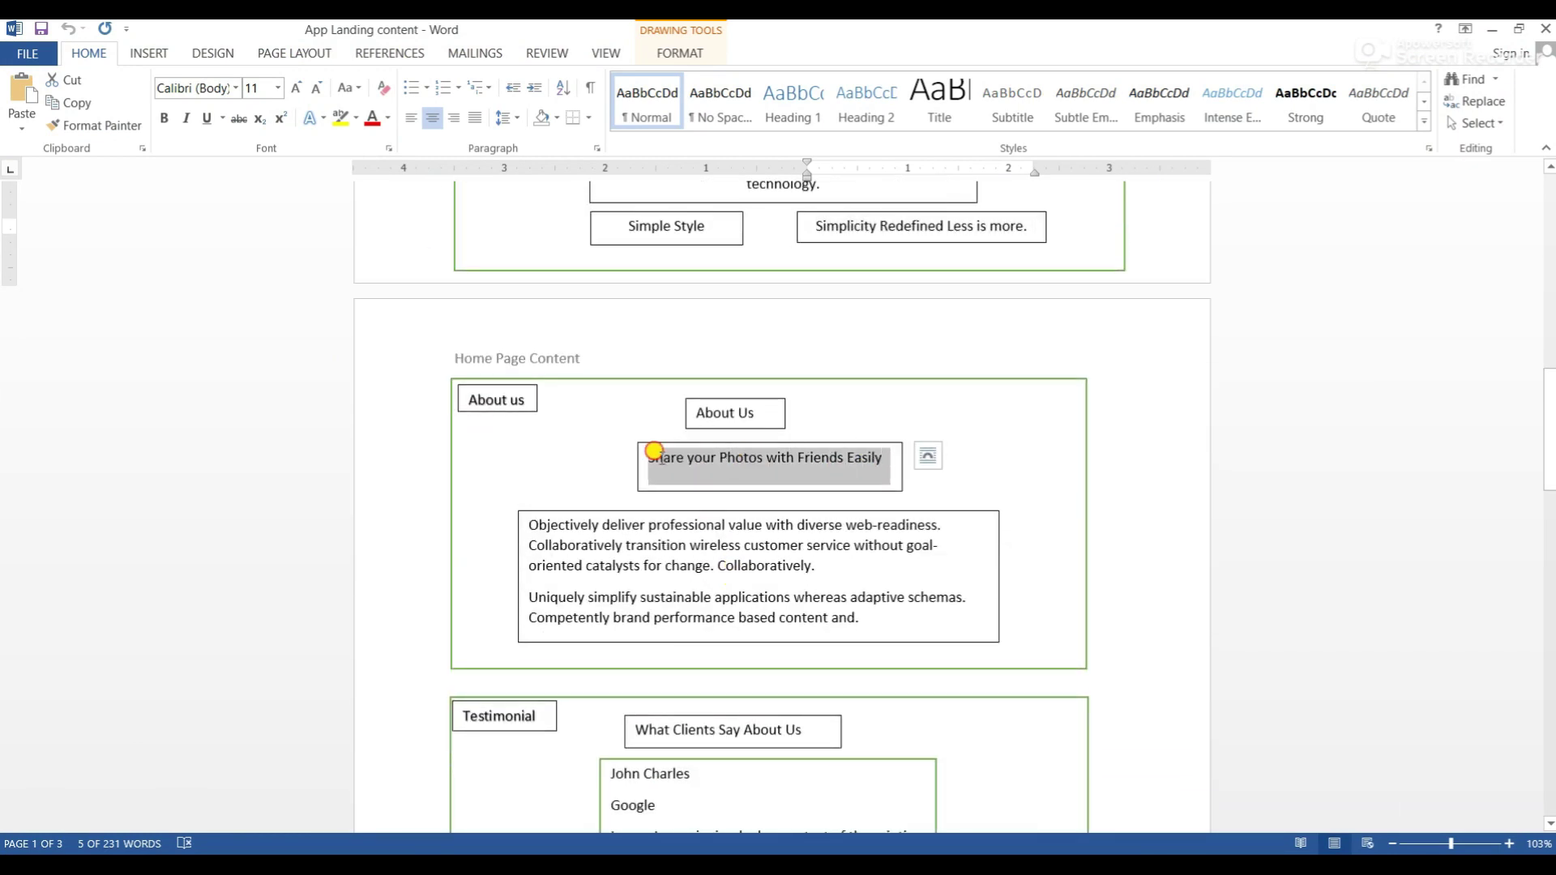
pyautogui.rightClick(675, 461)
pyautogui.click(706, 496)
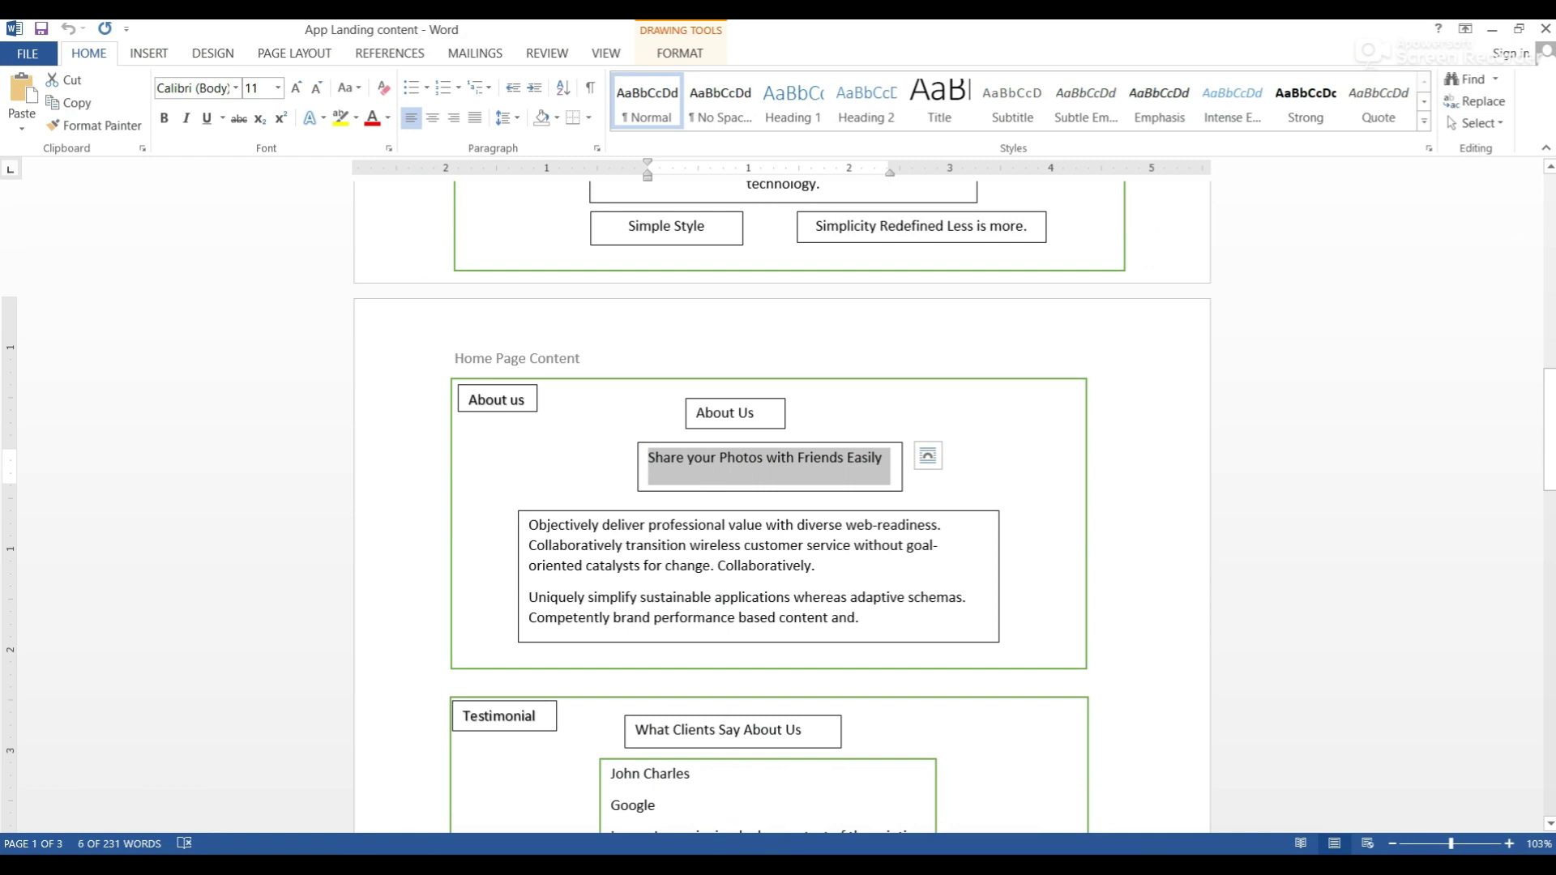
pyautogui.hotkey('alt', 'Tab')
pyautogui.tripleClick(128, 468)
pyautogui.rightClick(132, 470)
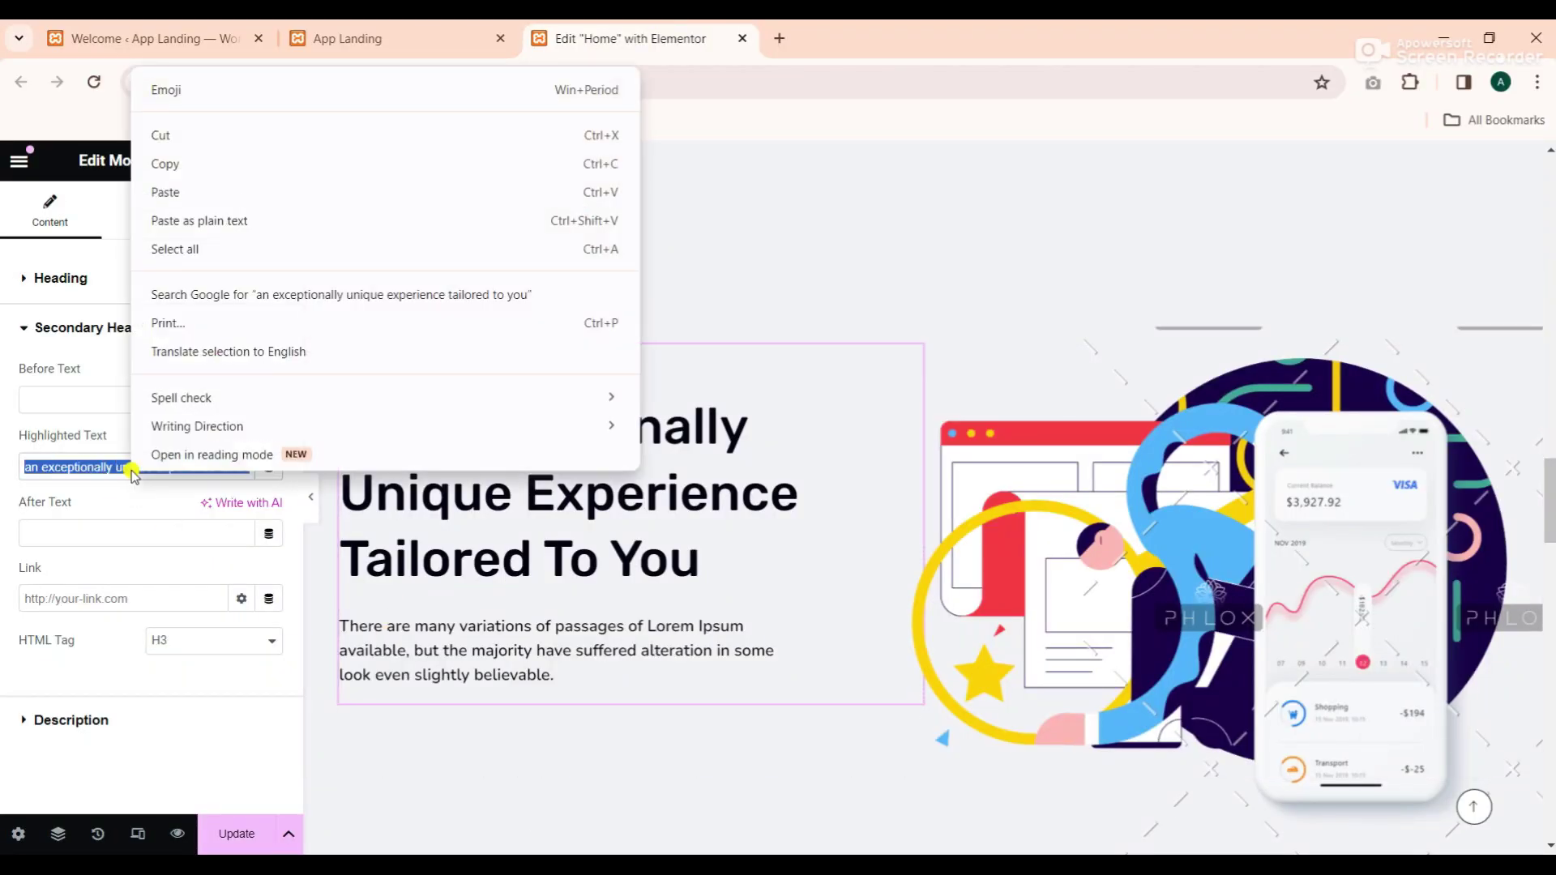
pyautogui.click(191, 213)
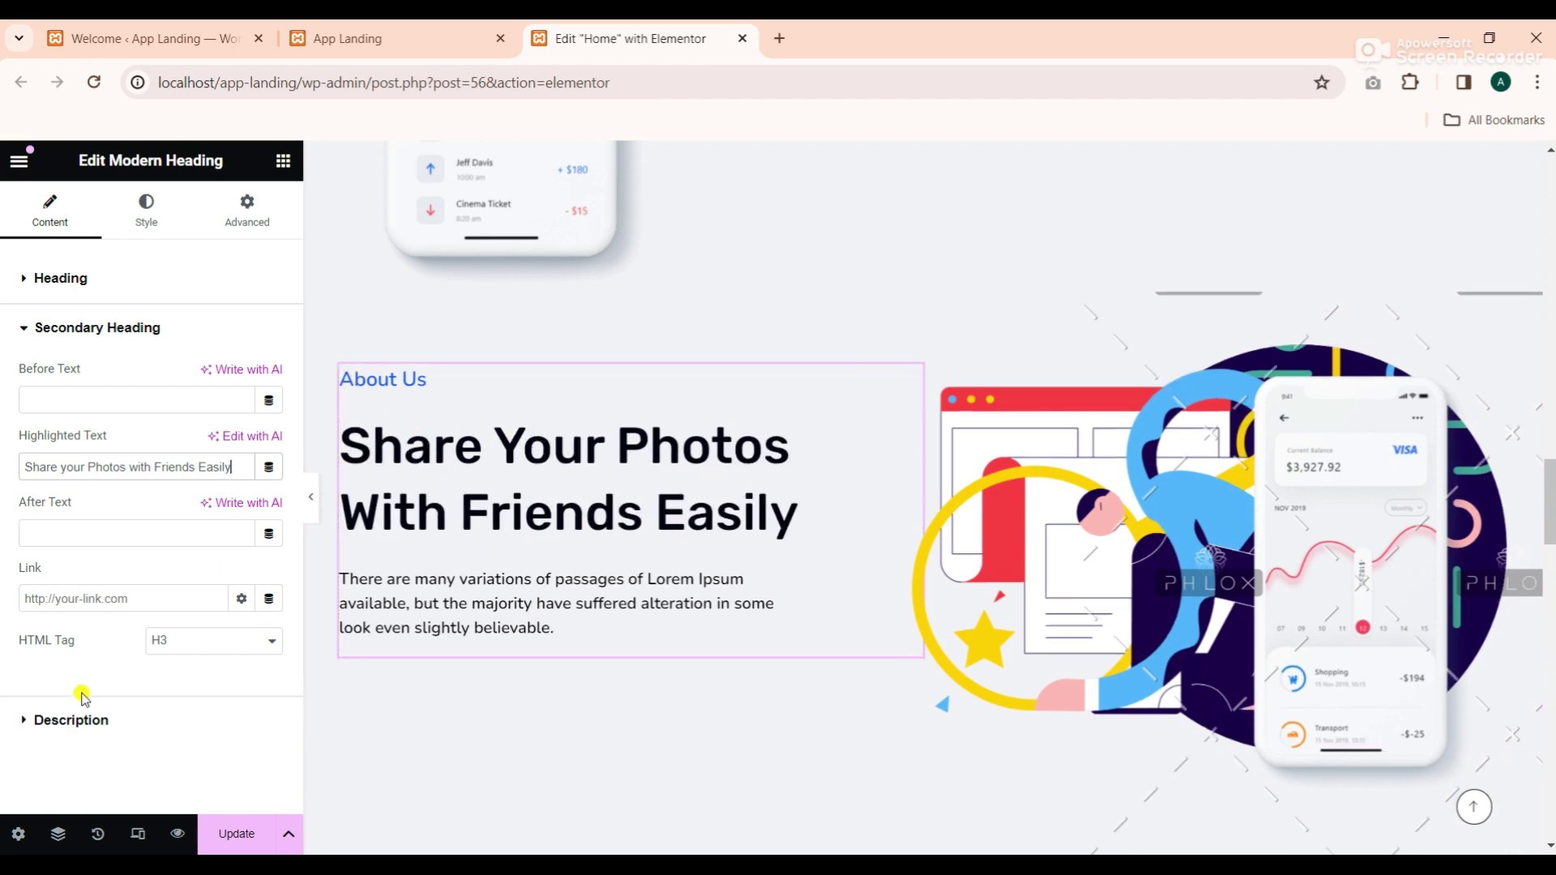
# Replace the About Us heading's description with the two paragraphs starting "Objectively deliver professional value" from the Word document and update the page
pyautogui.click(73, 719)
pyautogui.hotkey('alt', 'Tab')
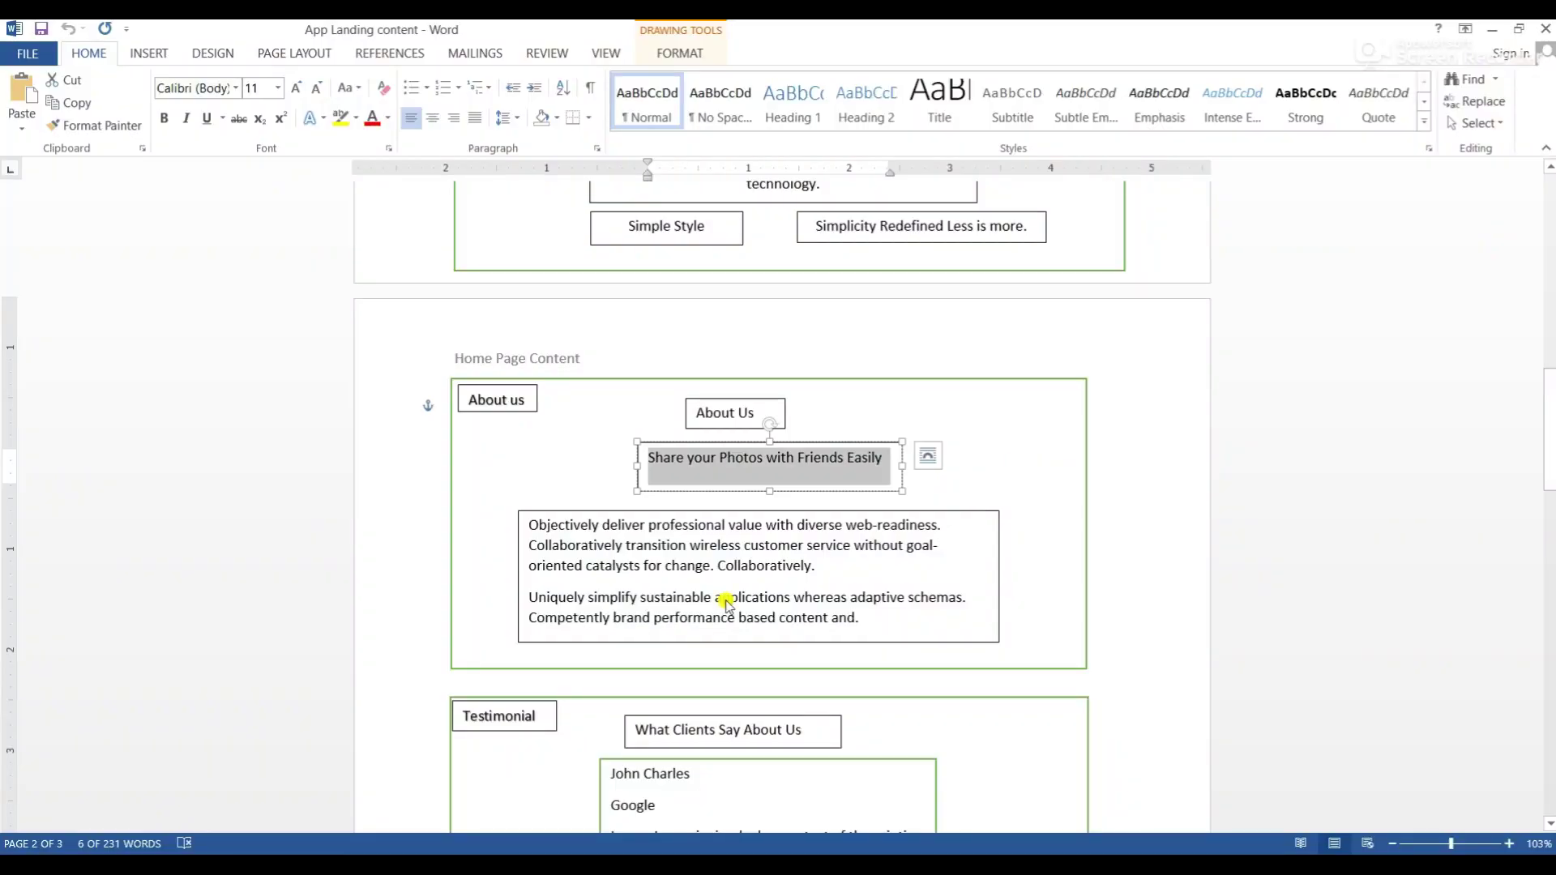
pyautogui.moveTo(860, 608); pyautogui.dragTo(560, 512)
pyautogui.rightClick(580, 523)
pyautogui.click(606, 565)
pyautogui.hotkey('alt', 'Tab')
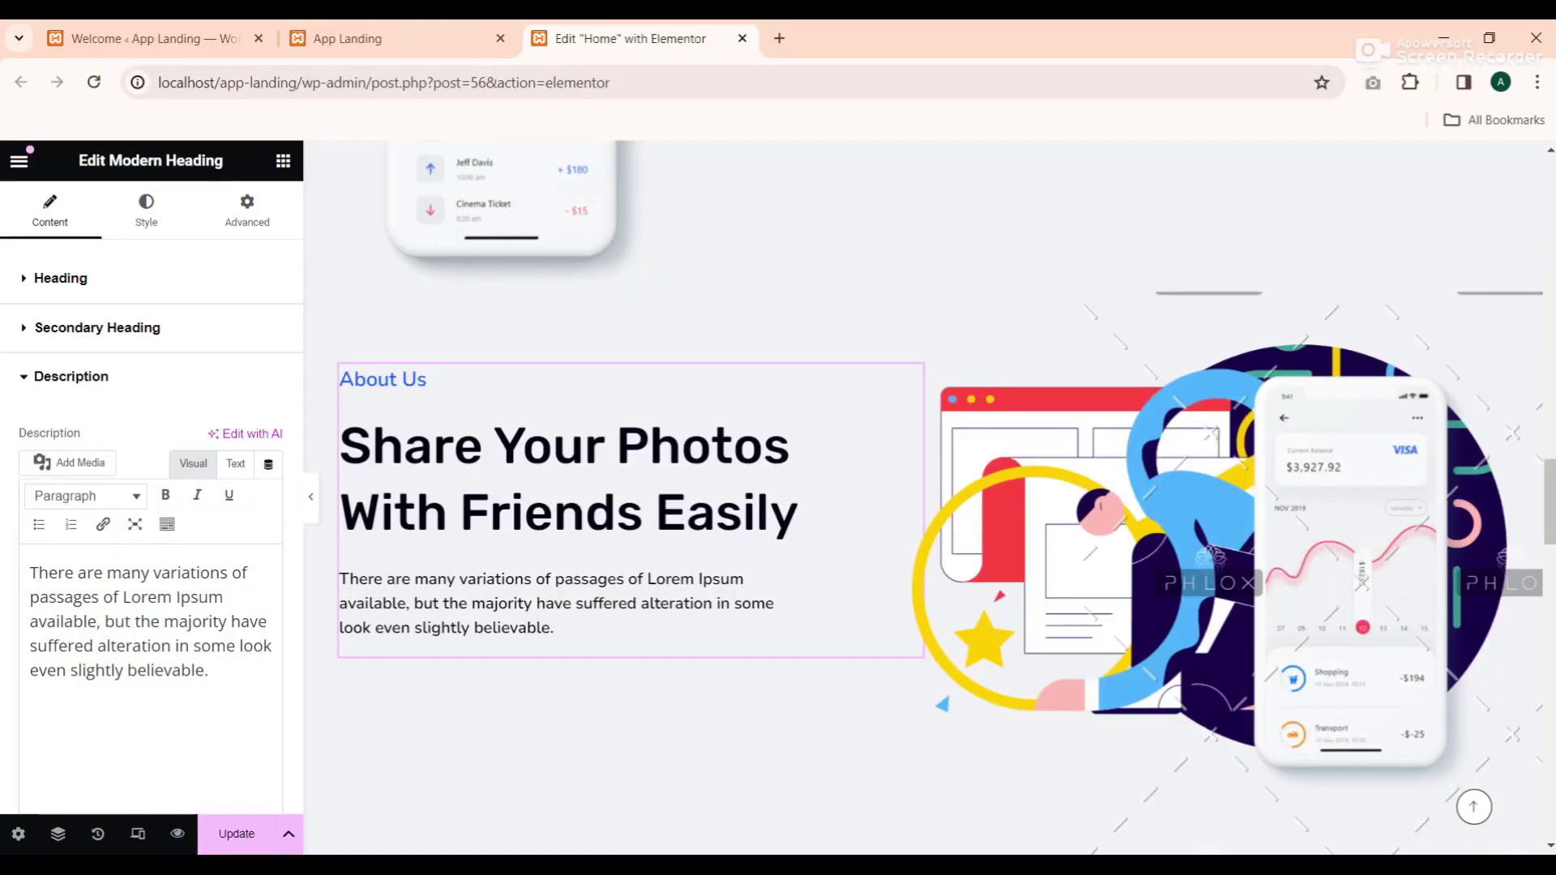
pyautogui.moveTo(215, 677); pyautogui.dragTo(11, 573)
pyautogui.rightClick(84, 606)
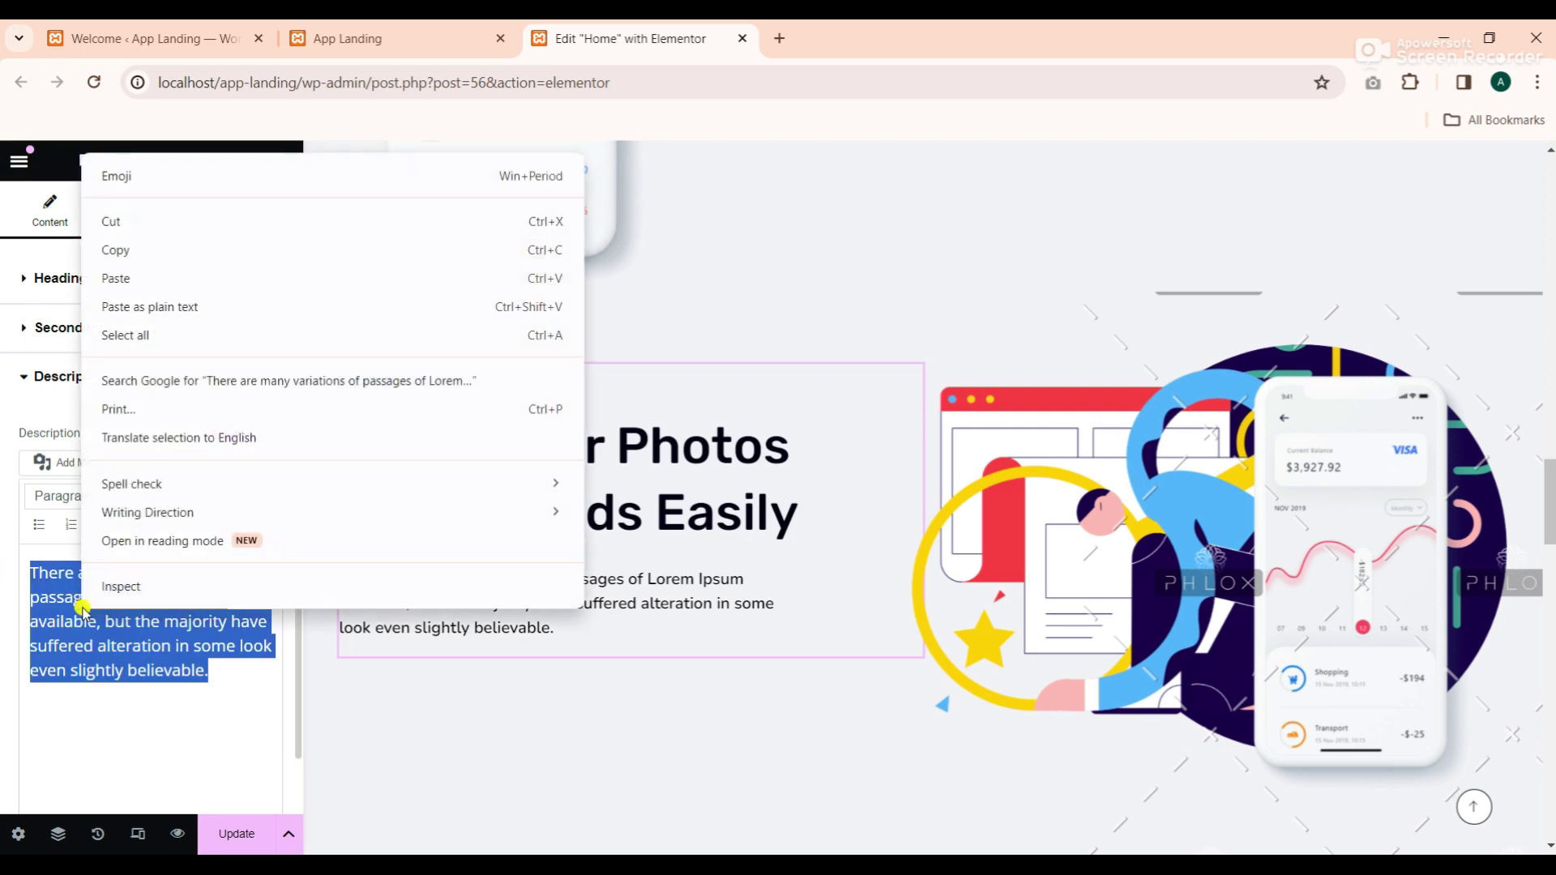
pyautogui.click(130, 305)
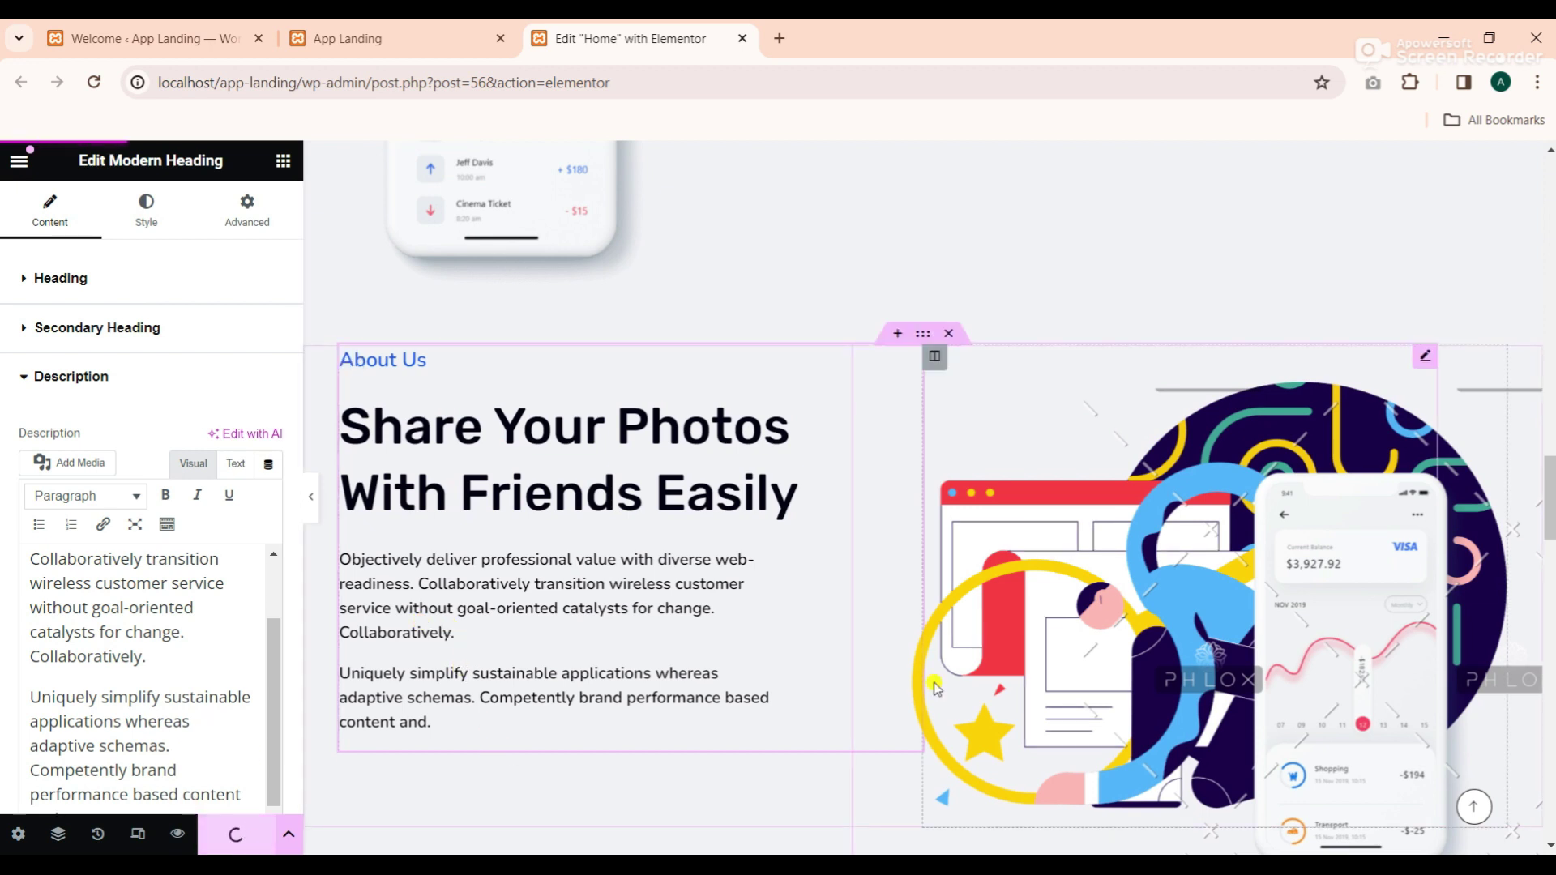
# Replace the phone image overlapping the About Us illustration with Phone2.png from the media library
pyautogui.scroll(-4, 930, 684)
pyautogui.scroll(1, 931, 684)
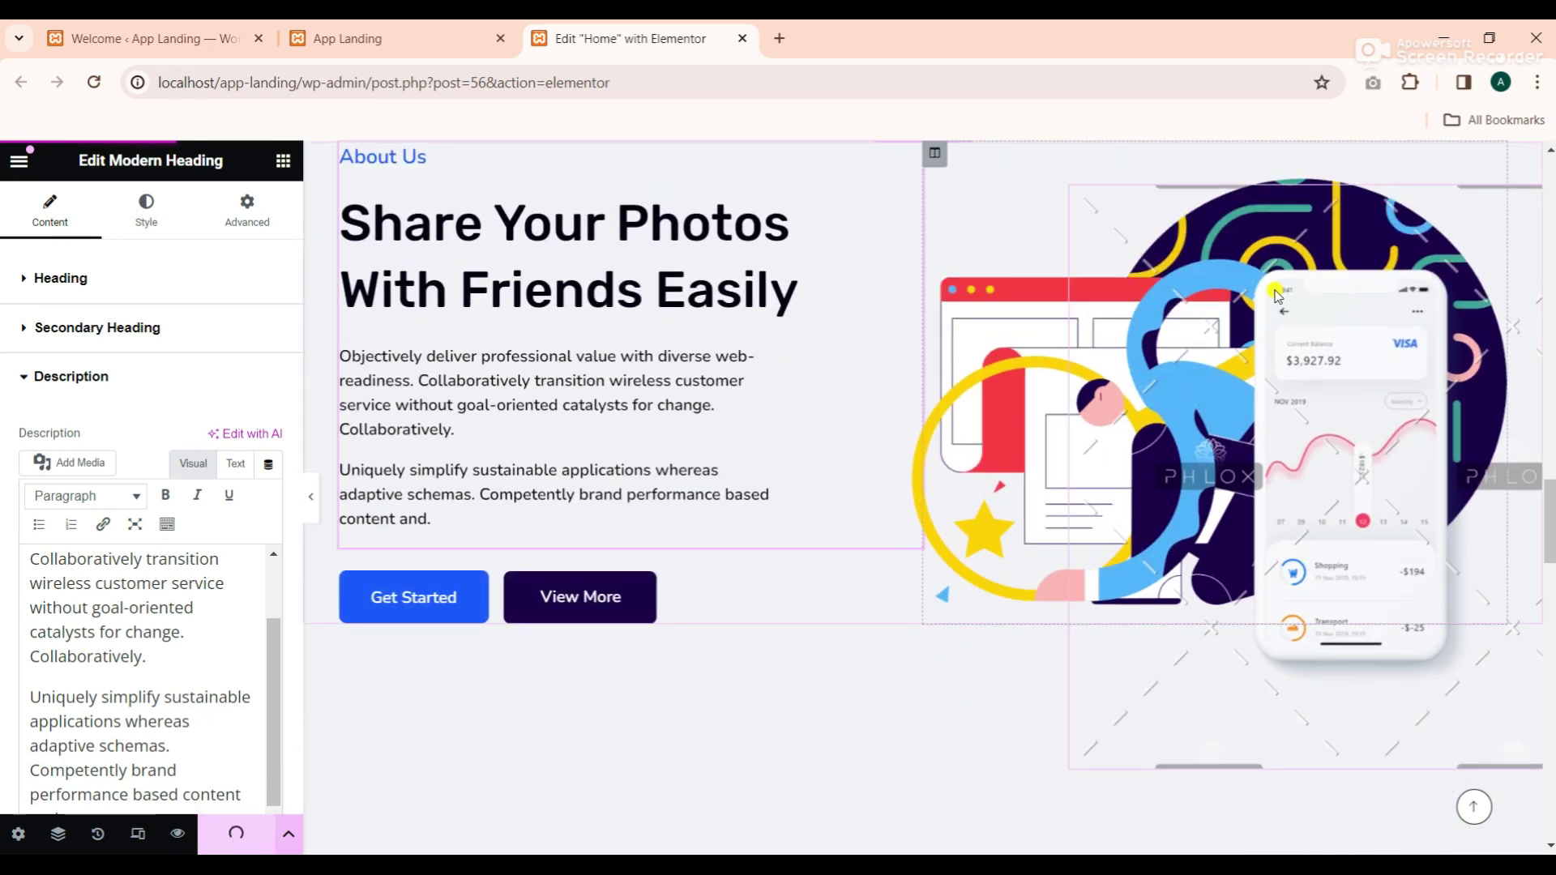
pyautogui.click(1346, 688)
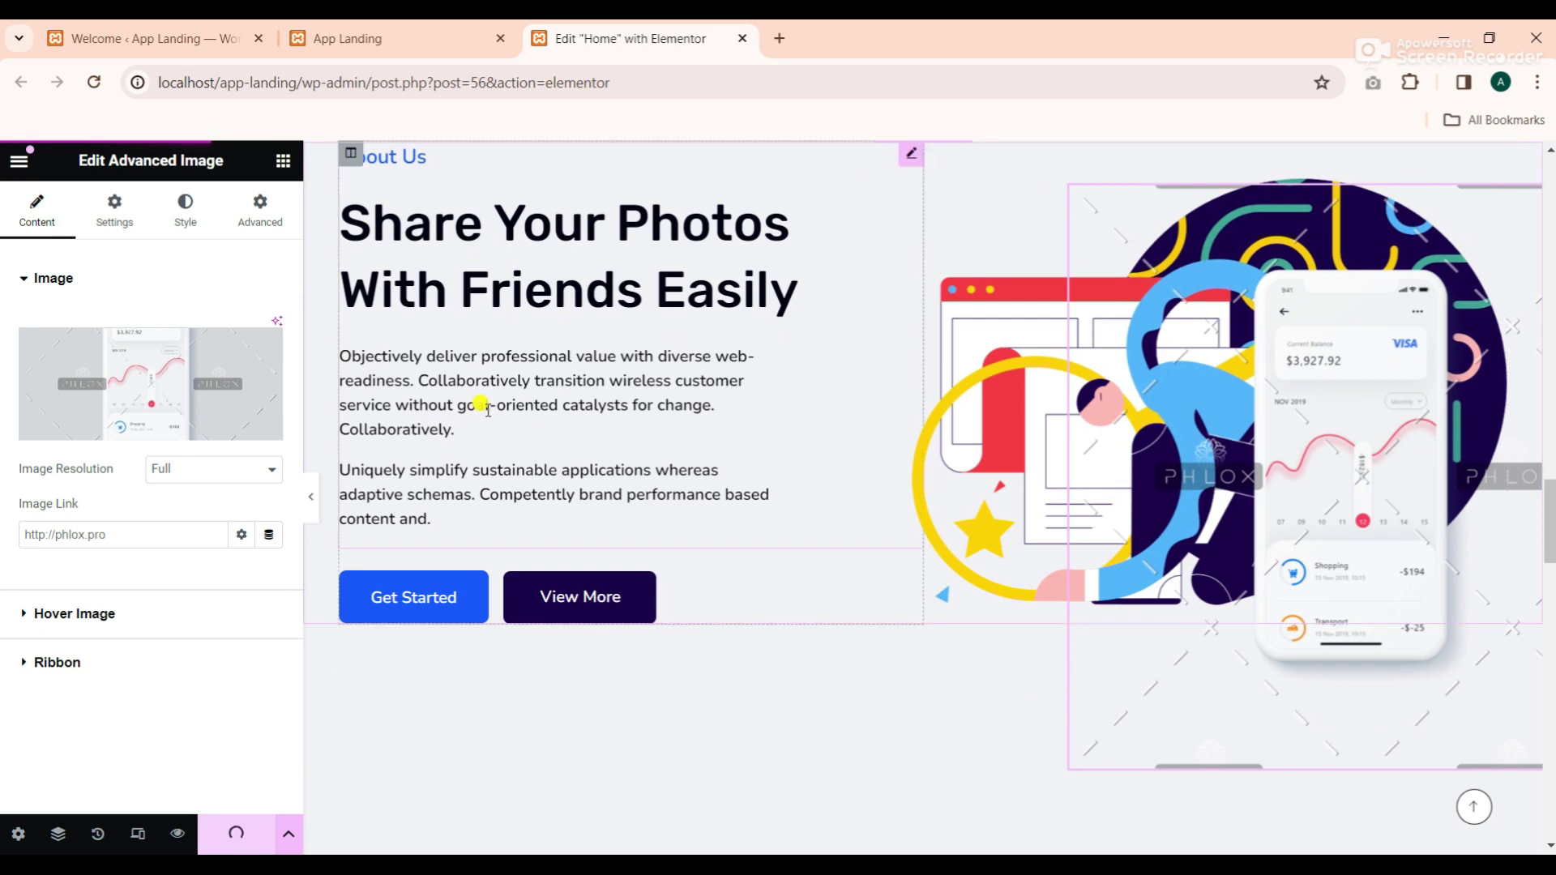
pyautogui.click(162, 360)
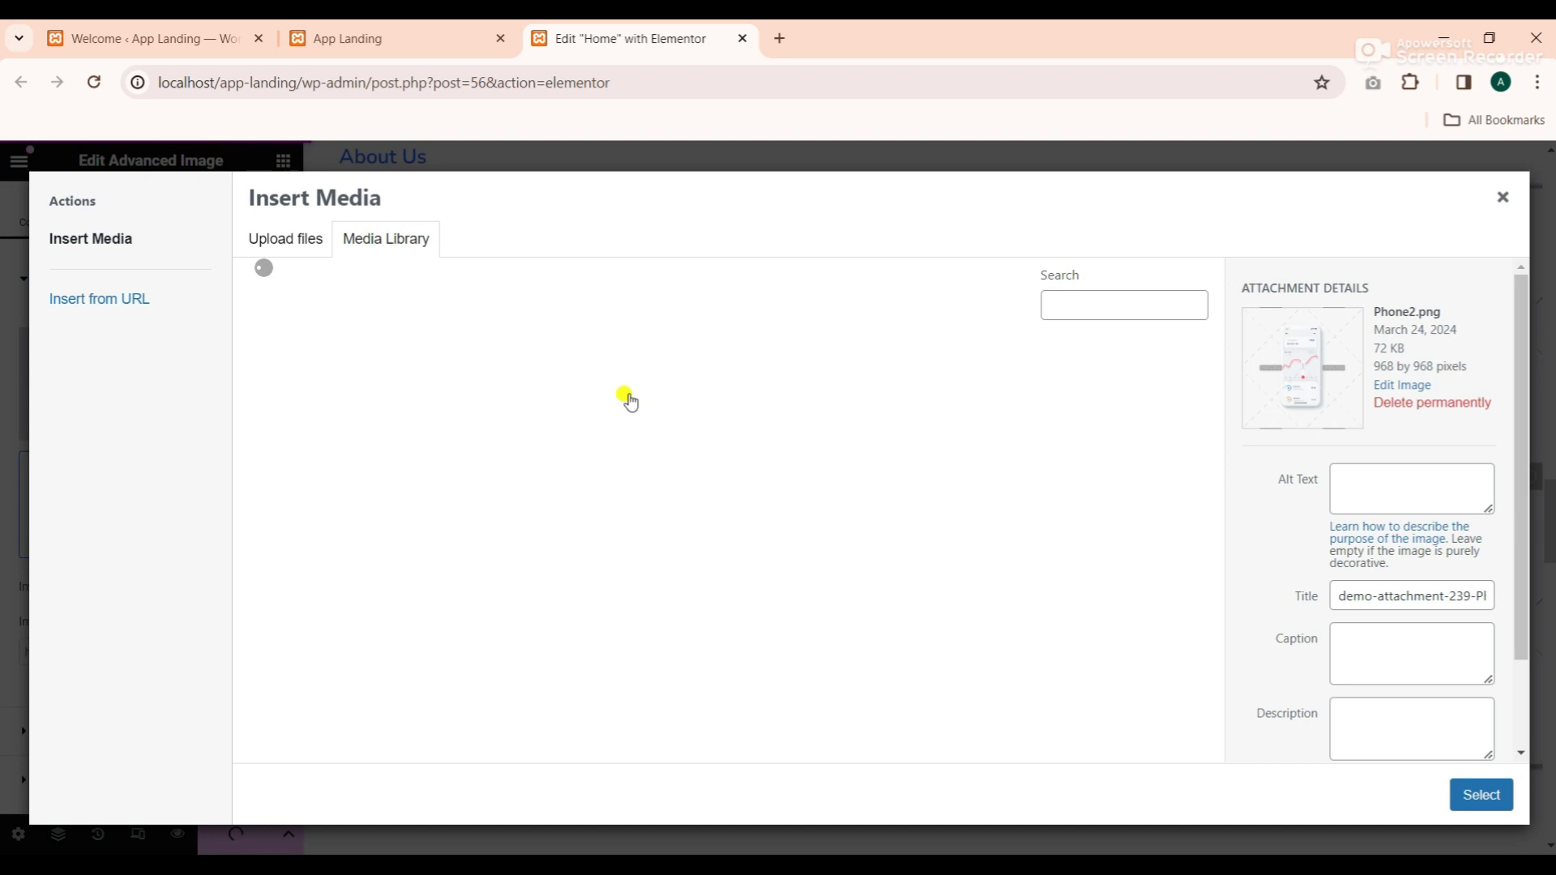
pyautogui.click(477, 421)
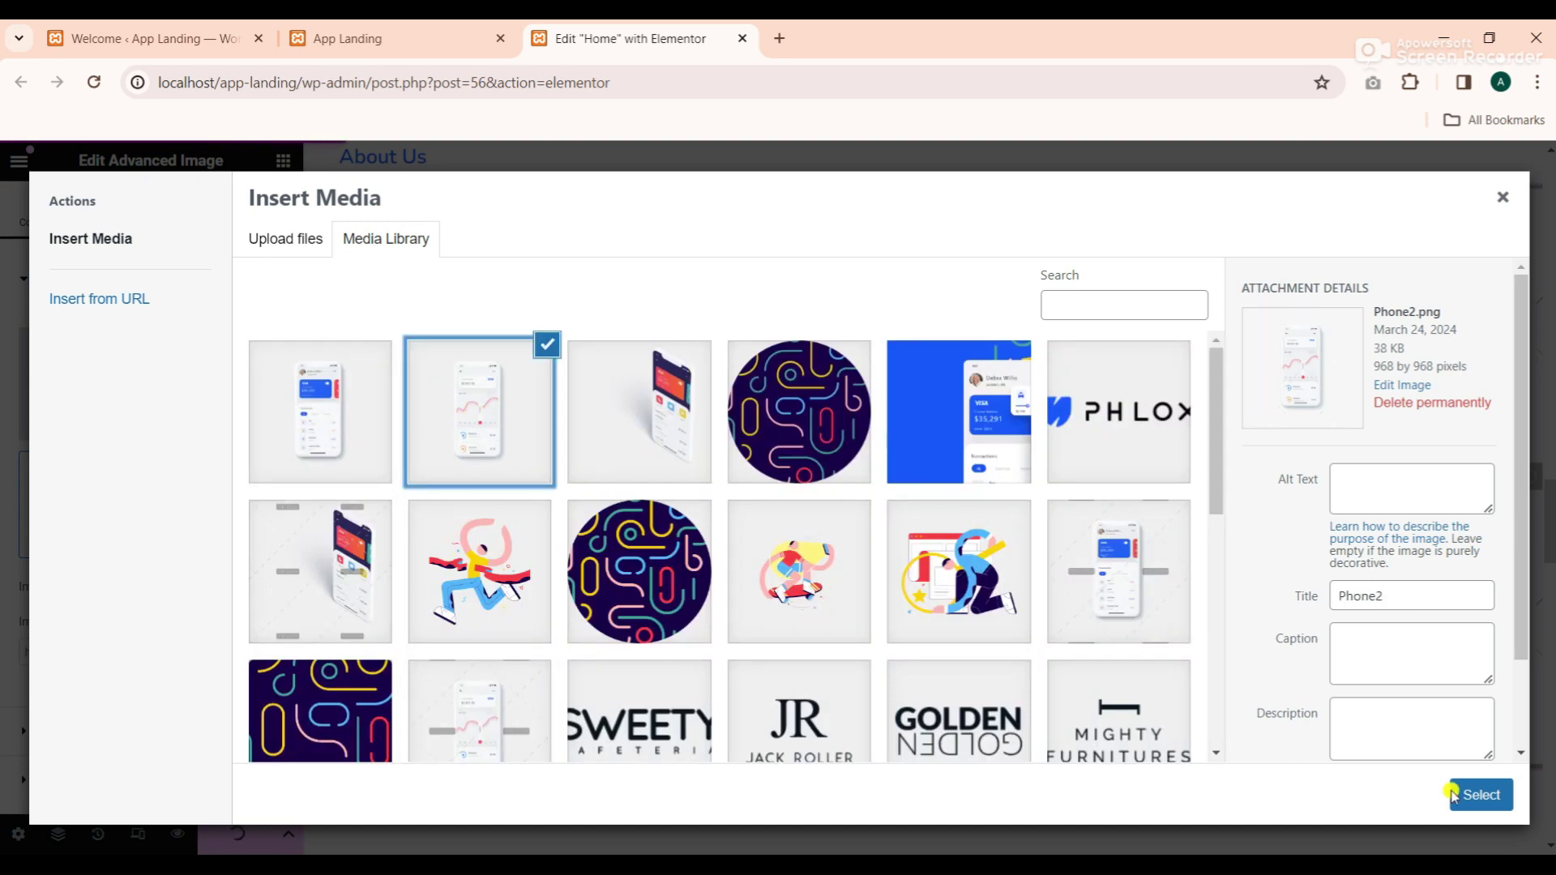
pyautogui.click(1481, 794)
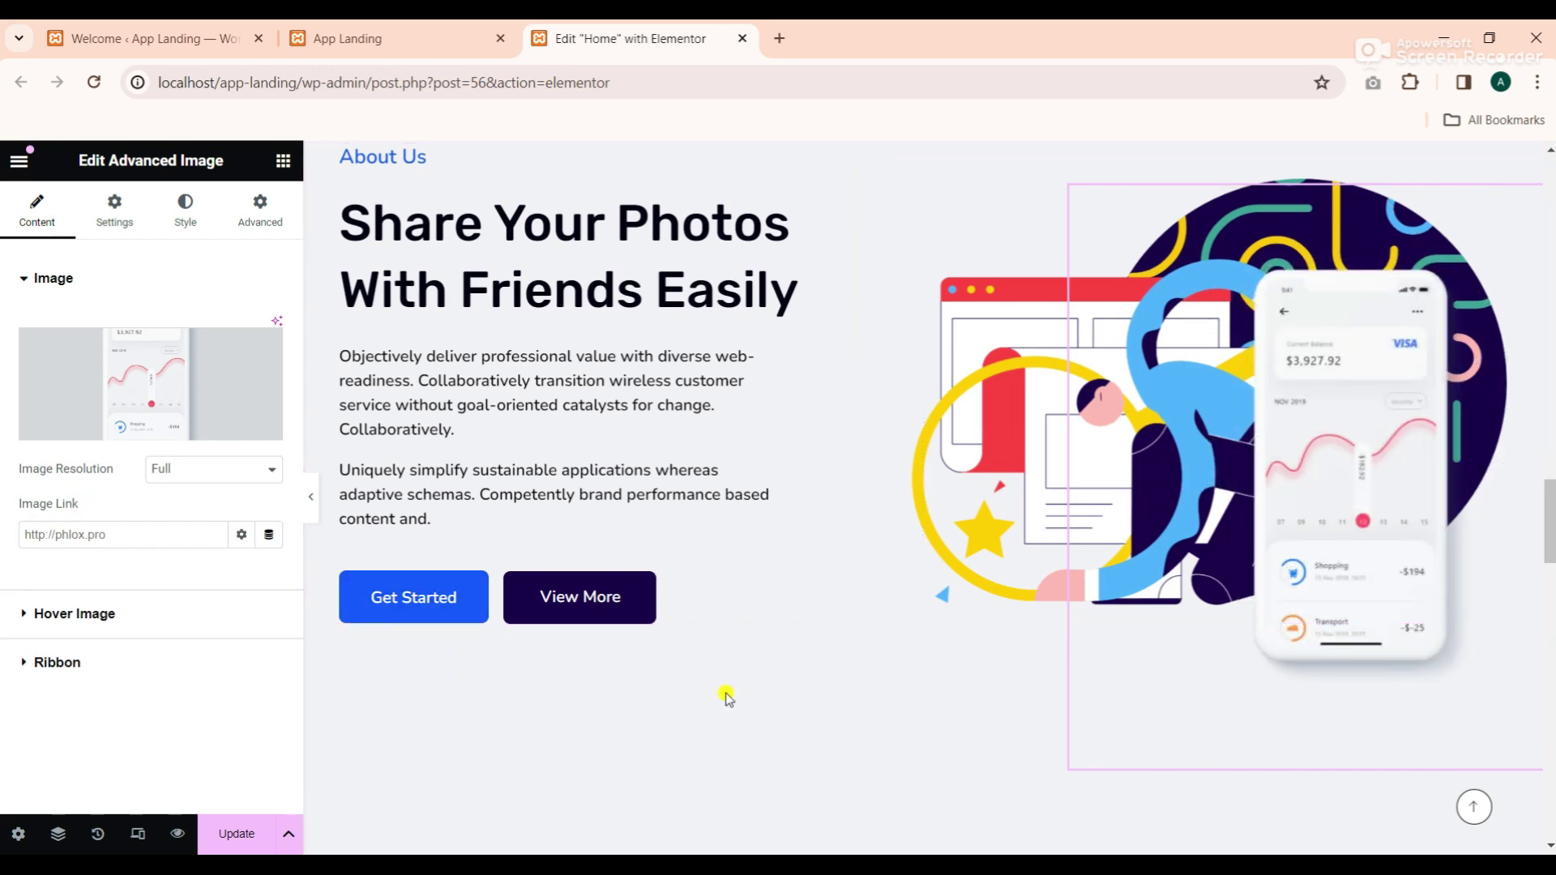
# Update the page to save the replaced phone image
pyautogui.scroll(-2, 726, 697)
pyautogui.scroll(1, 727, 697)
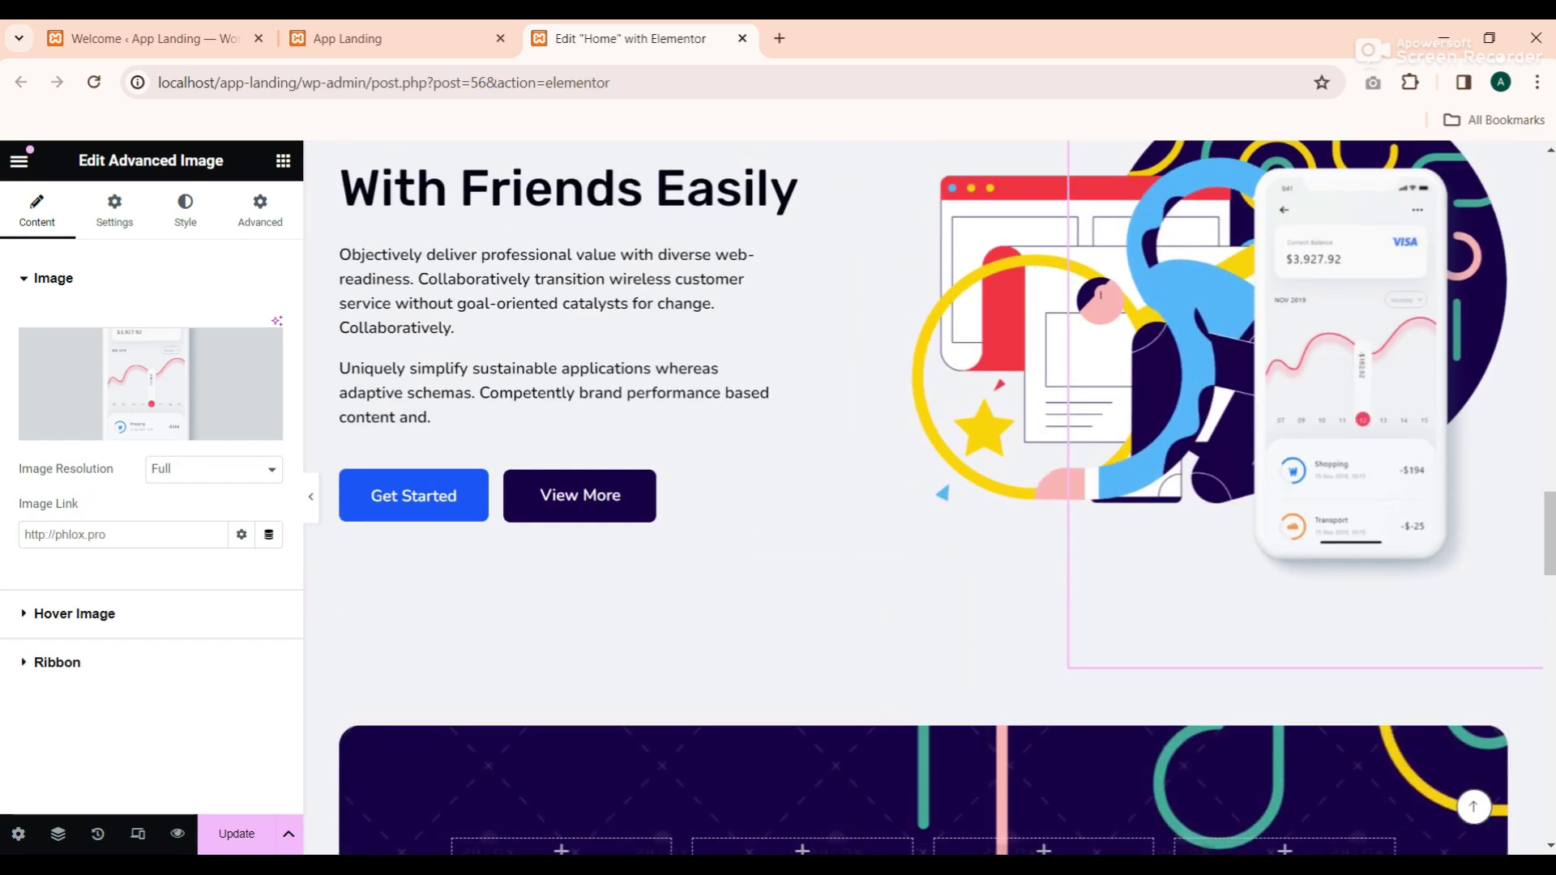
pyautogui.hotkey('alt', 'Tab')
pyautogui.hotkey('alt', 'Tab')
pyautogui.press('Tab')
pyautogui.hotkey('alt', 'Tab')
pyautogui.hotkey('alt', 'Tab')
pyautogui.press('Tab')
pyautogui.click(234, 835)
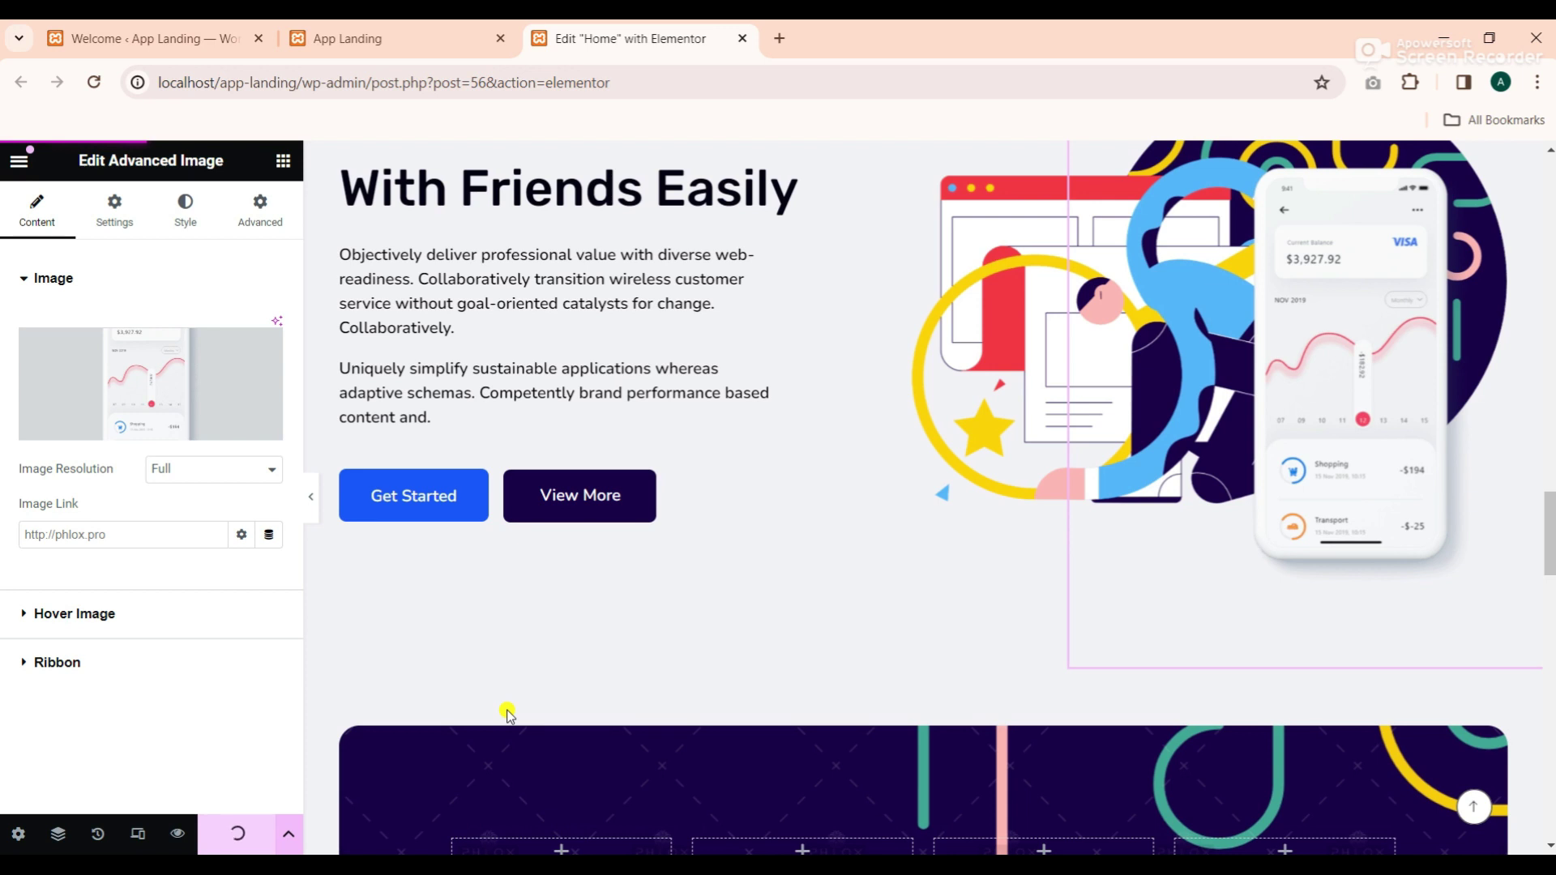
# Upload Mask_Group_15 as the background image of the dark four-column section's outer column and update the page
pyautogui.scroll(-3, 794, 712)
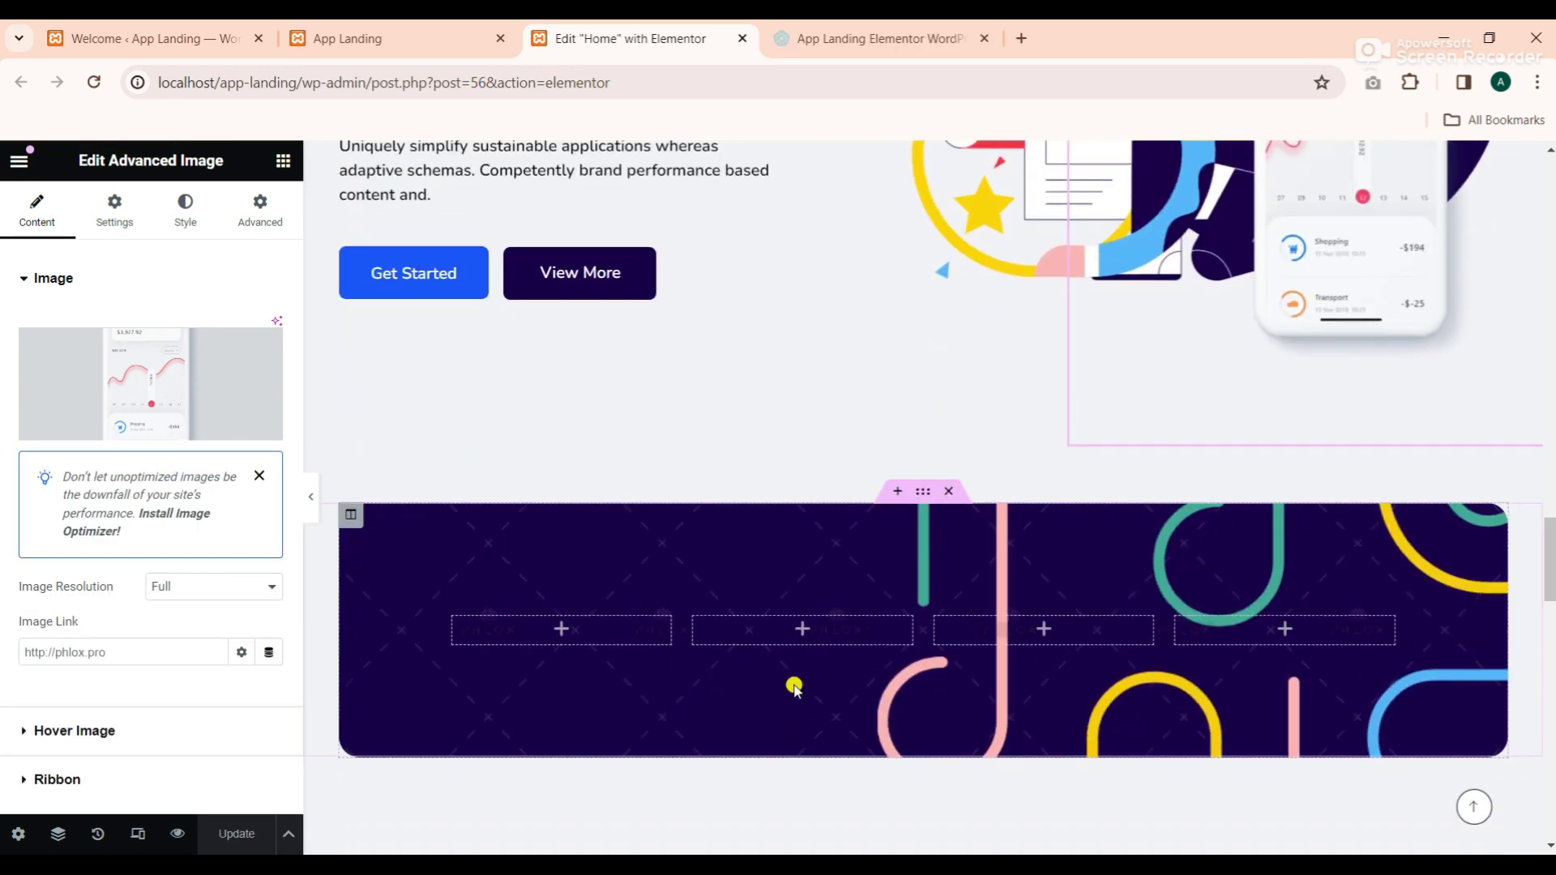
pyautogui.click(919, 414)
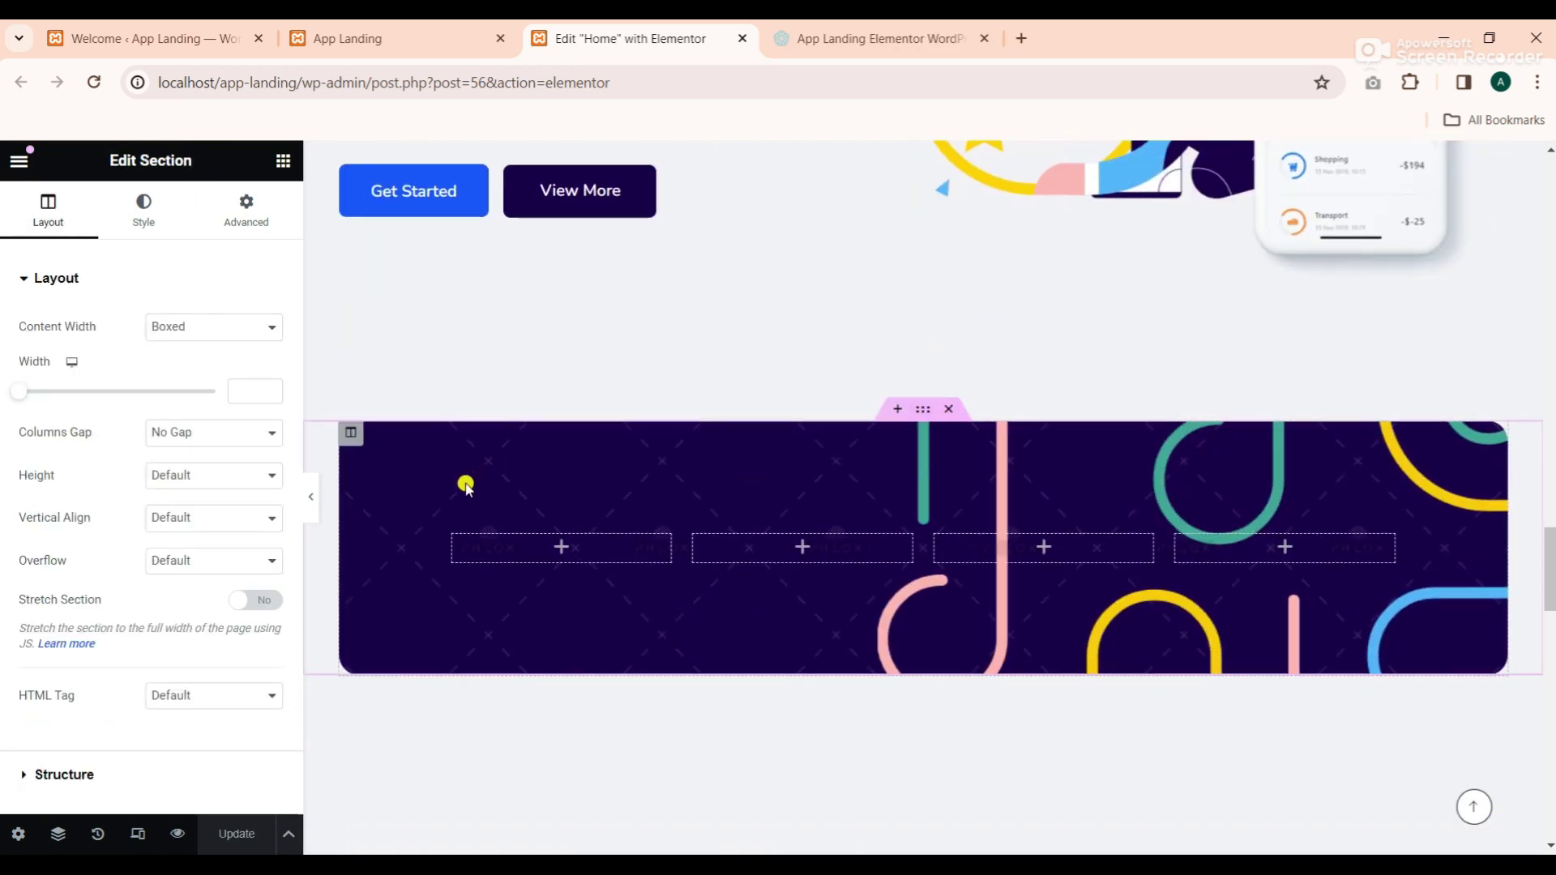
pyautogui.click(351, 437)
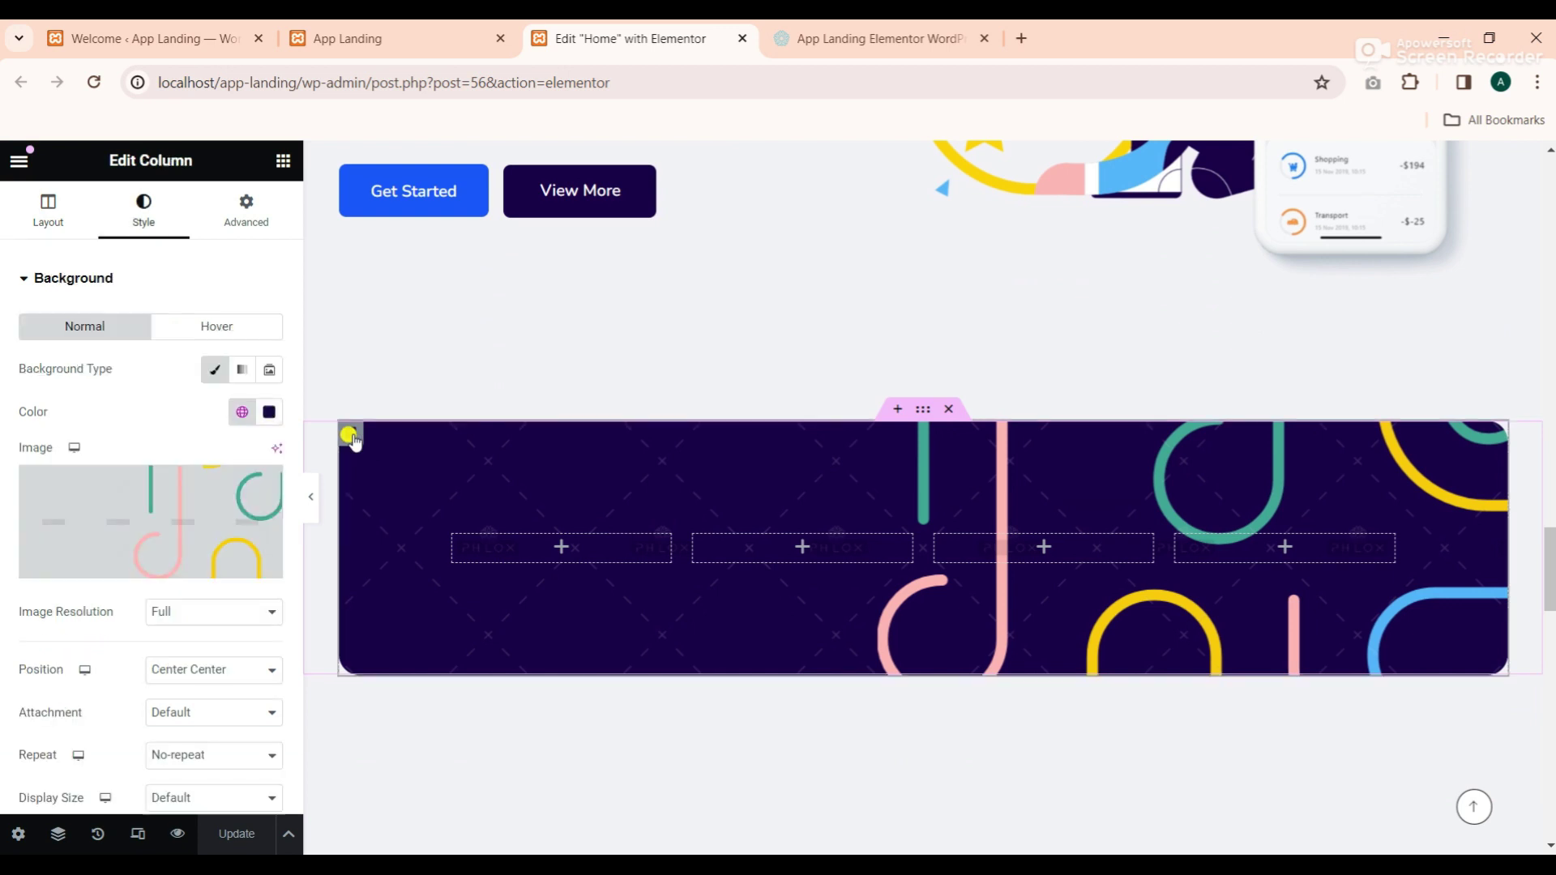
pyautogui.click(199, 502)
pyautogui.click(294, 242)
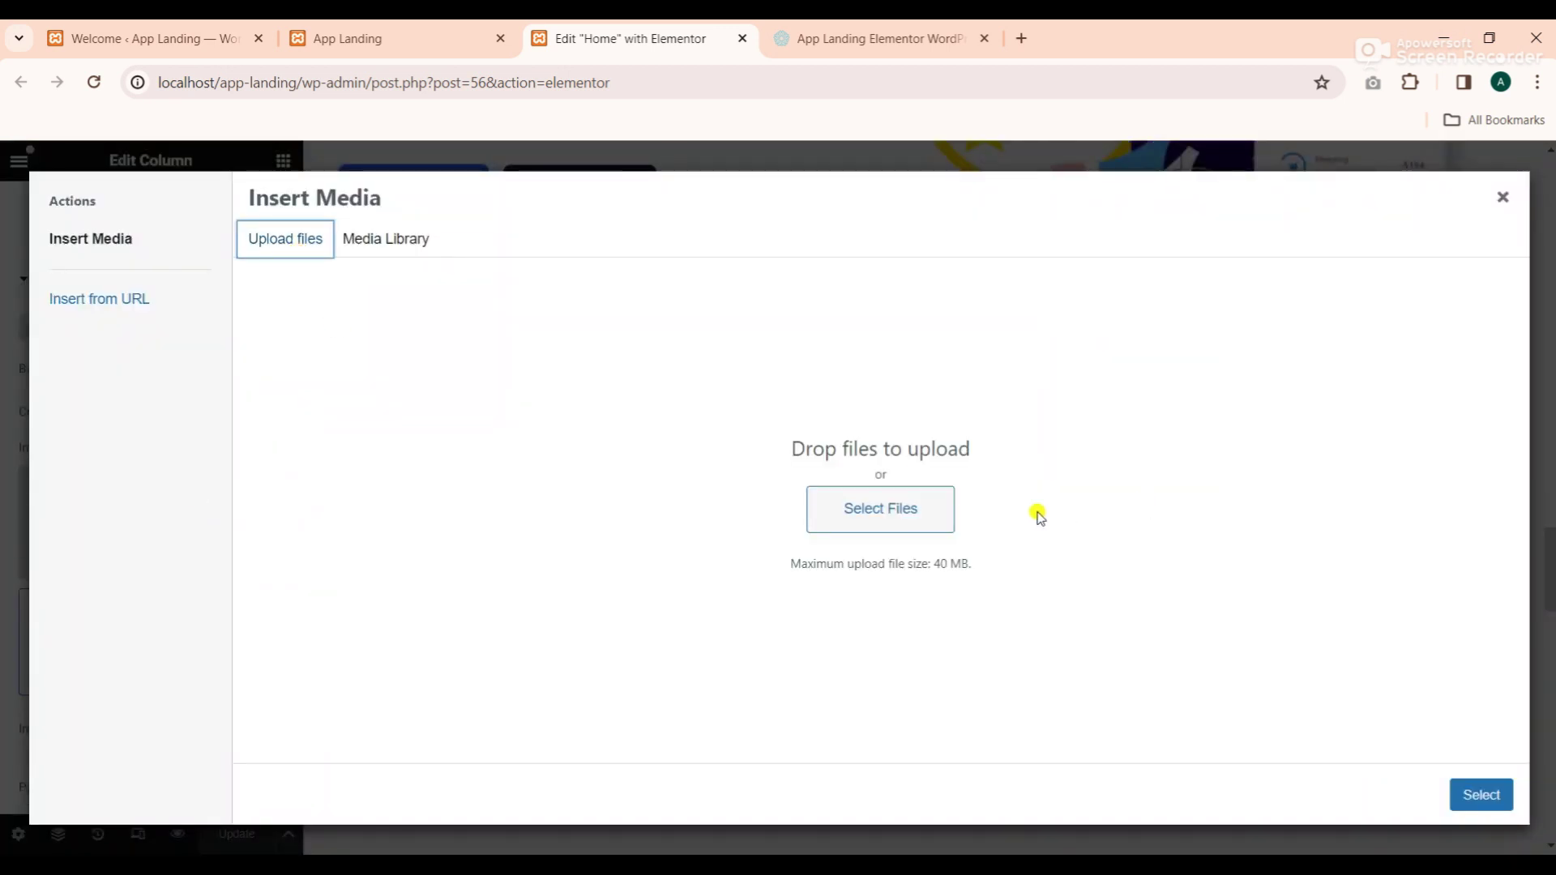
pyautogui.click(879, 510)
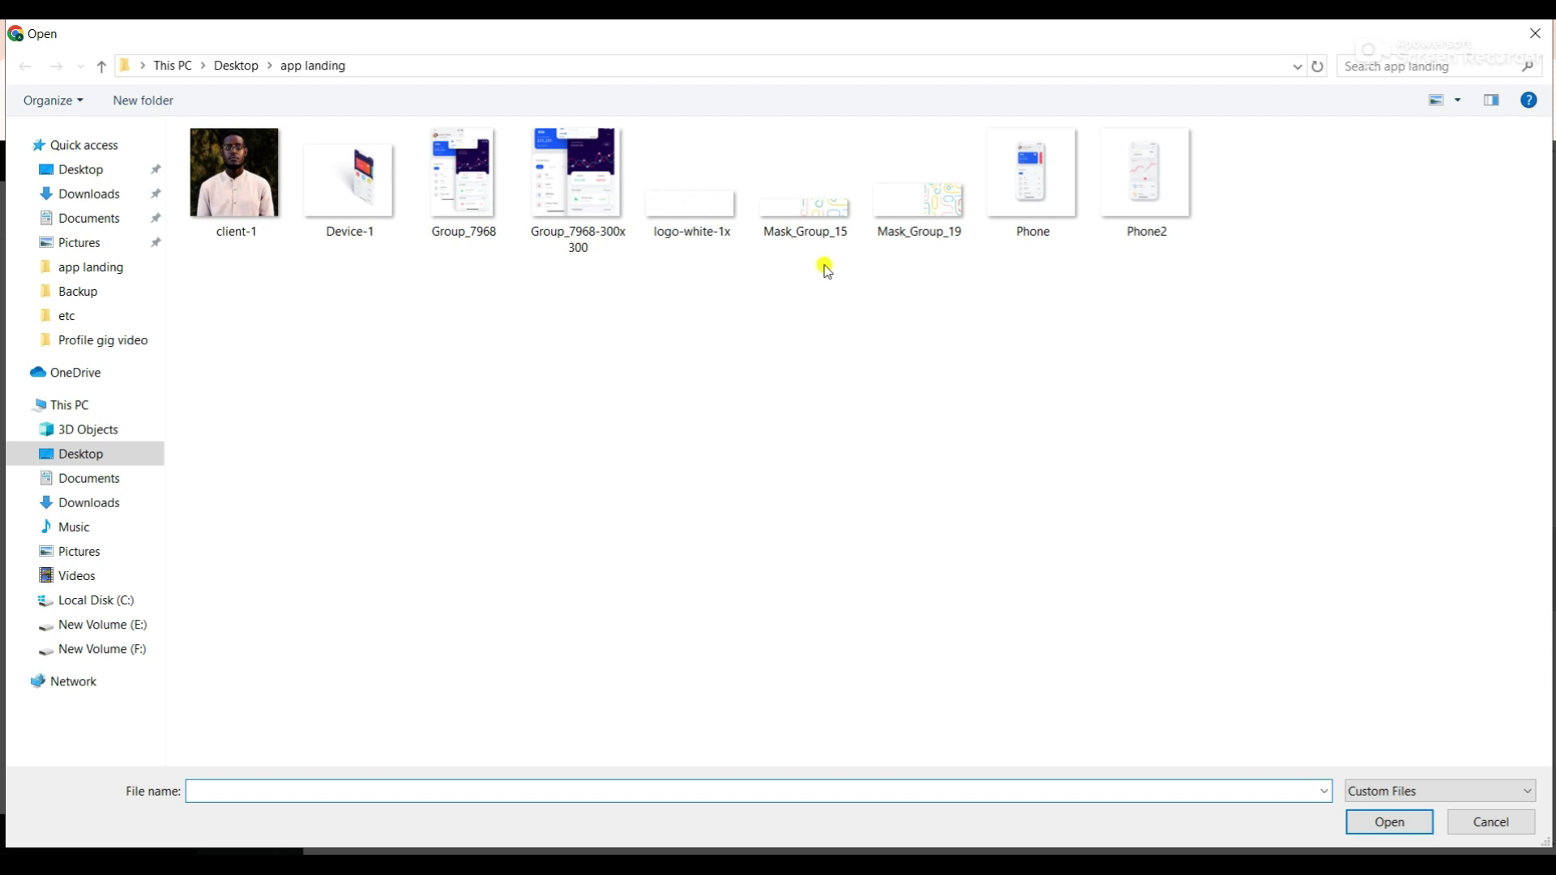
pyautogui.click(803, 235)
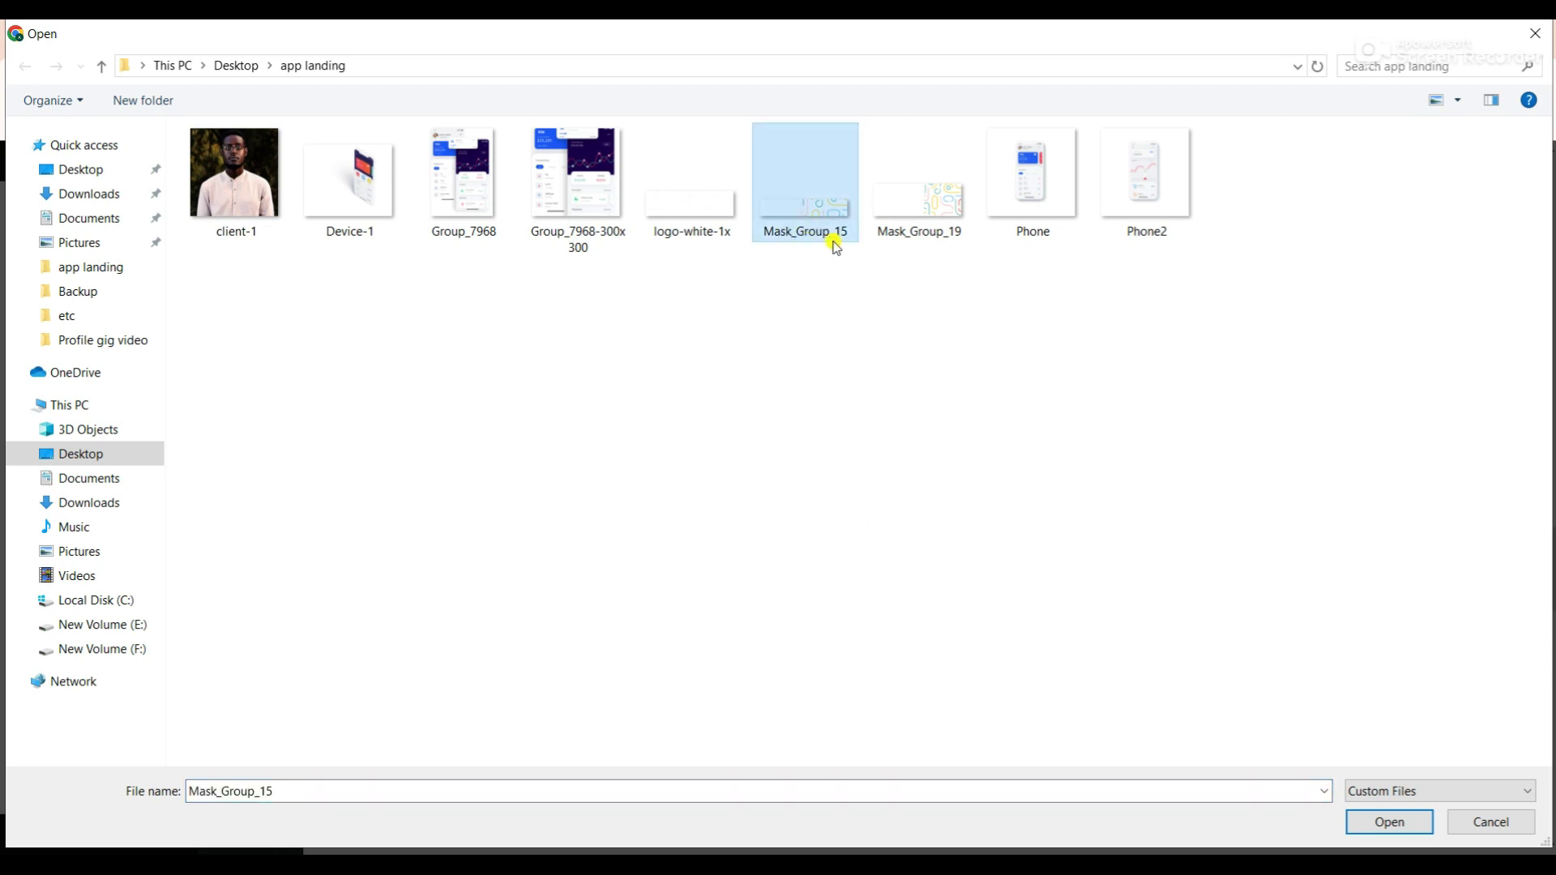
pyautogui.click(1411, 822)
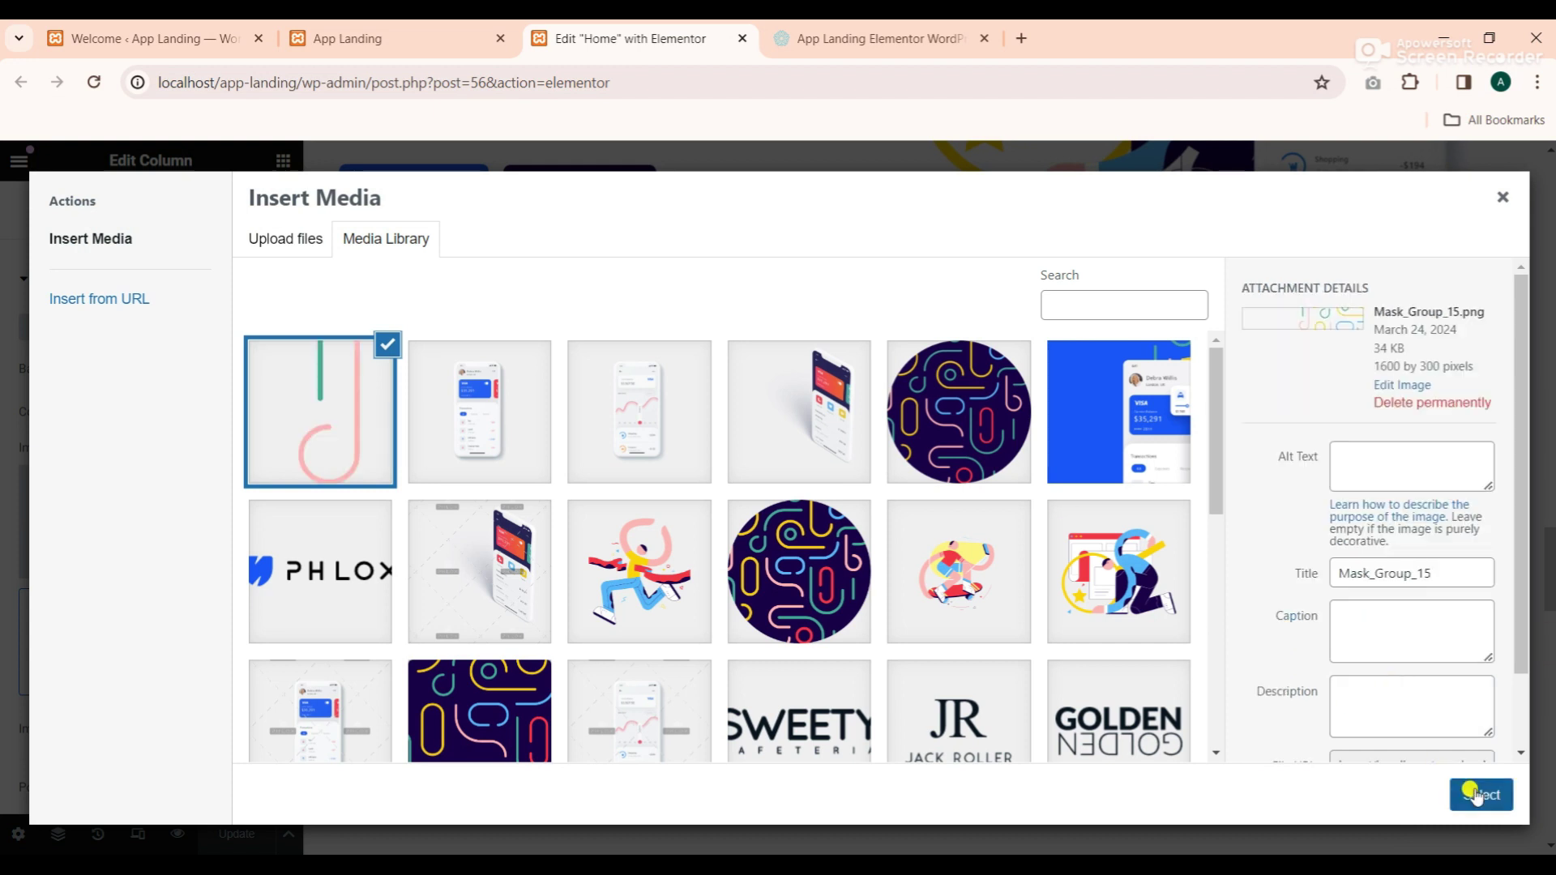
pyautogui.click(1477, 795)
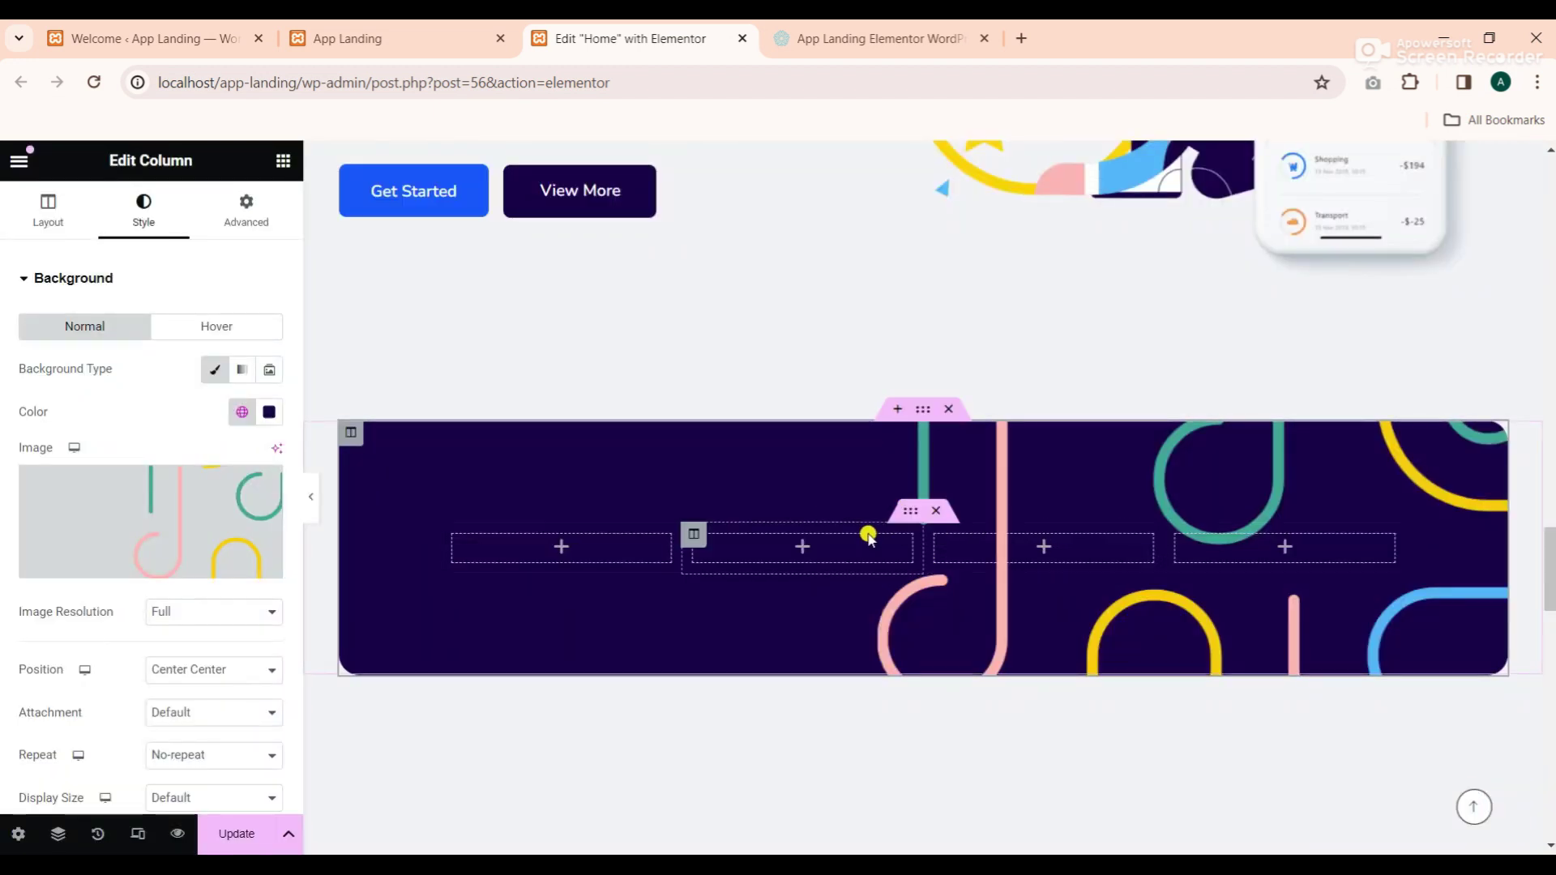
pyautogui.click(243, 835)
# Find the Counter widget and add it to the first inner column of the dark section
pyautogui.click(282, 160)
pyautogui.click(168, 248)
pyautogui.write('coun')
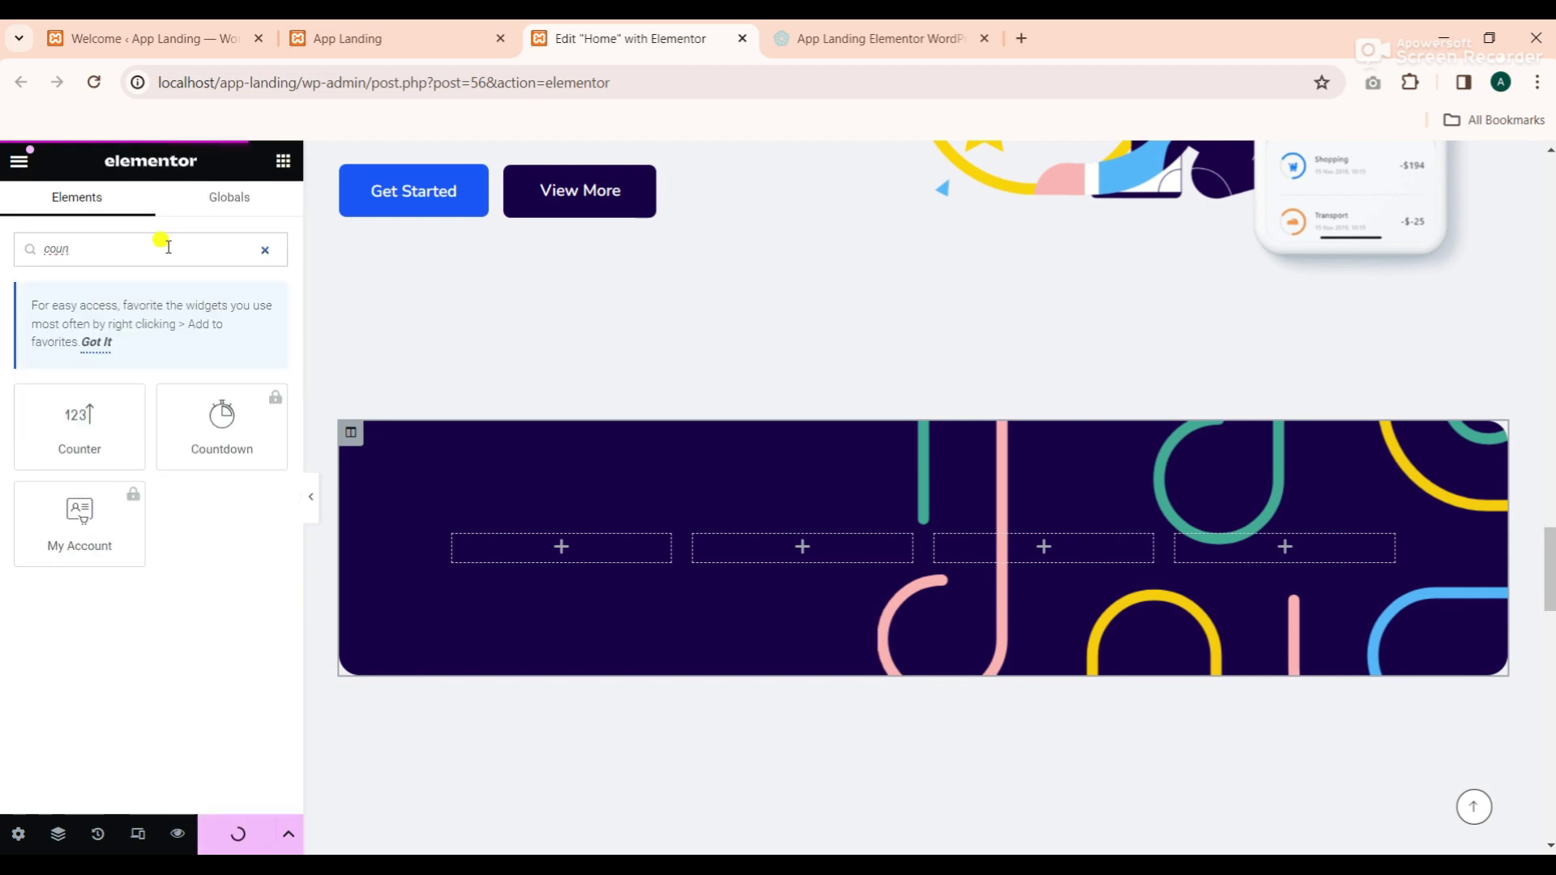
pyautogui.write('ter')
pyautogui.moveTo(35, 416); pyautogui.dragTo(547, 565)
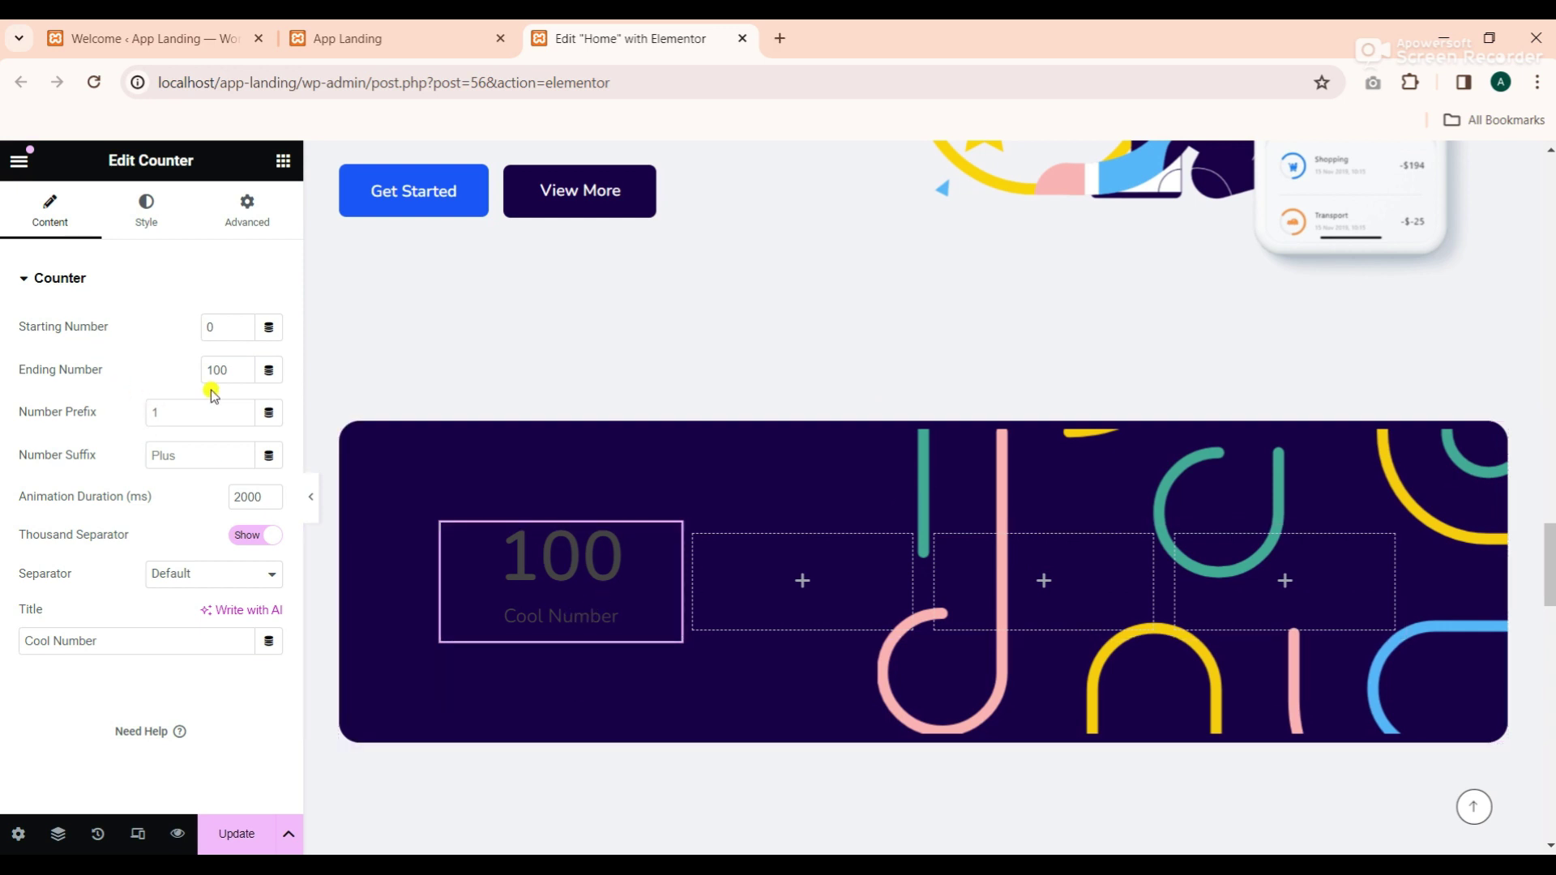
# Set the counter's ending number to 12 and its number suffix to K
pyautogui.press('BackSpace')
pyautogui.press('BackSpace')
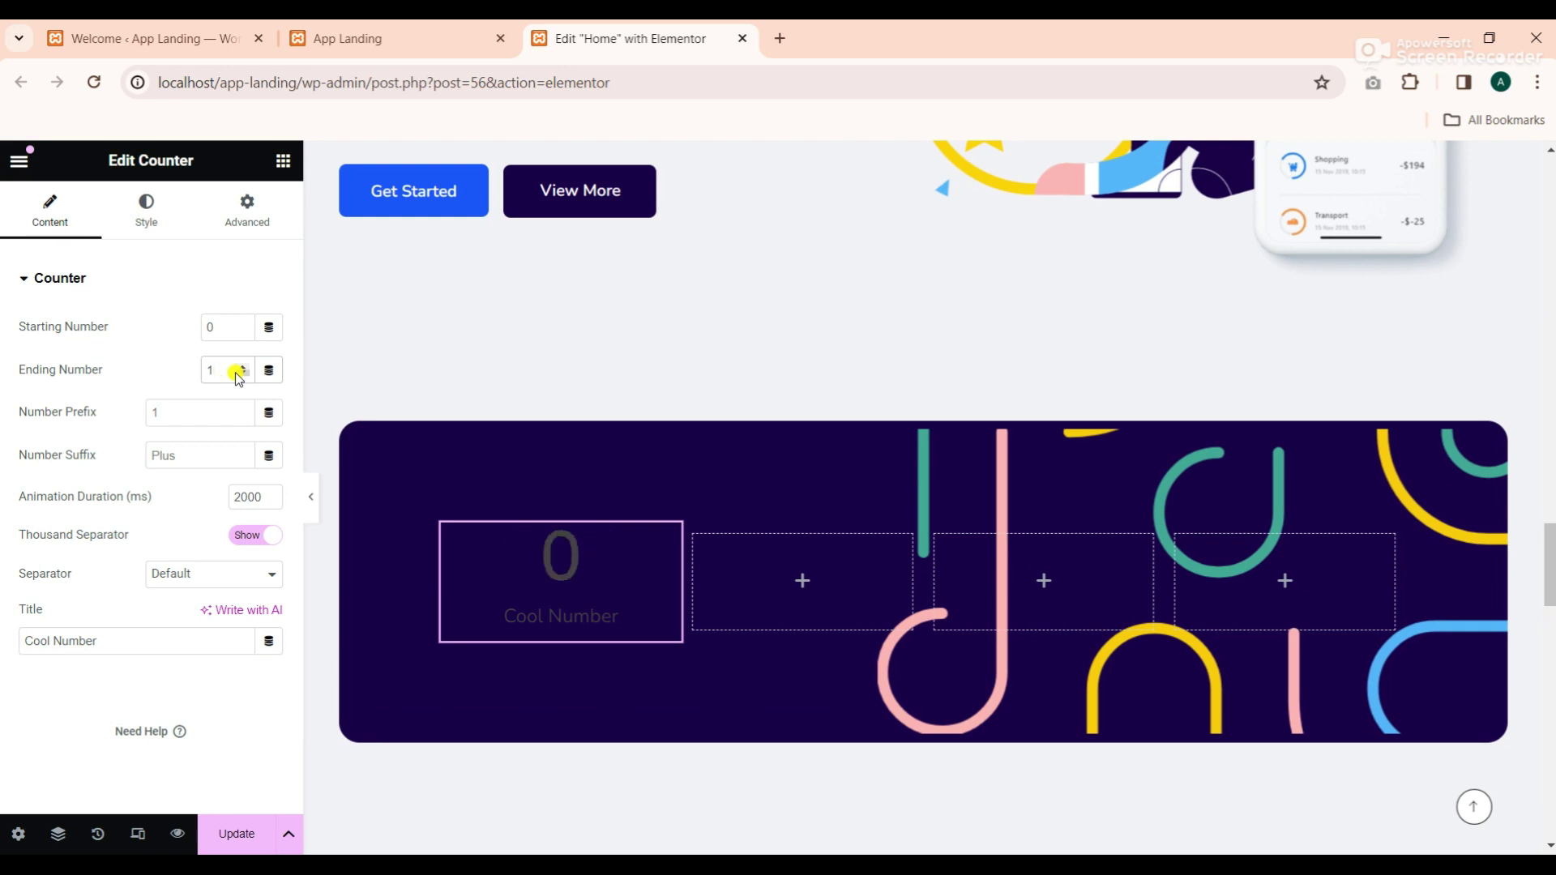
pyautogui.click(185, 454)
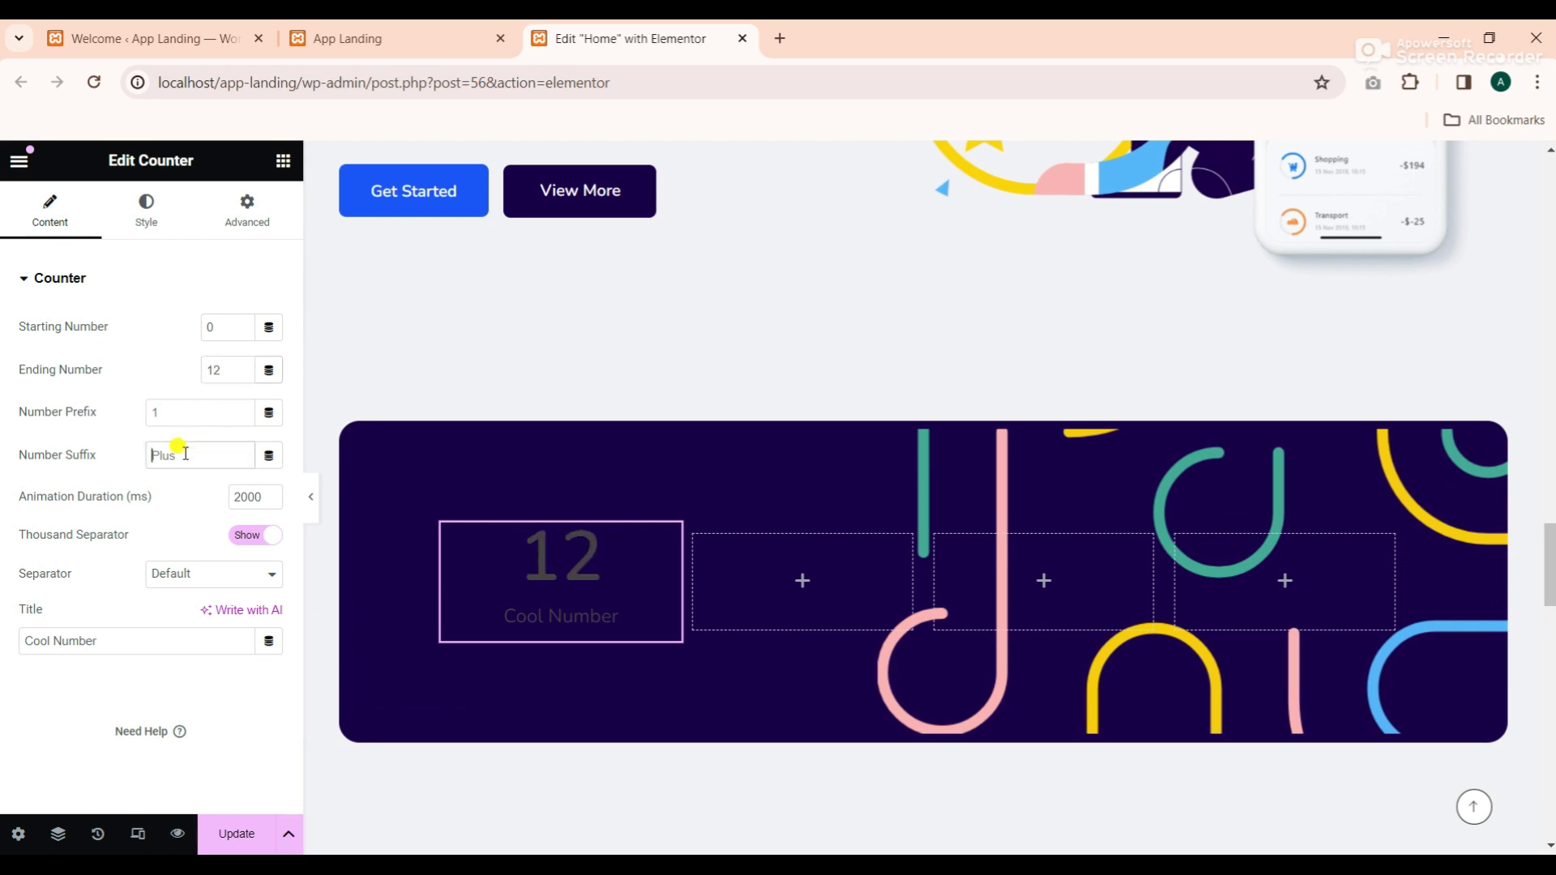
pyautogui.write('K')
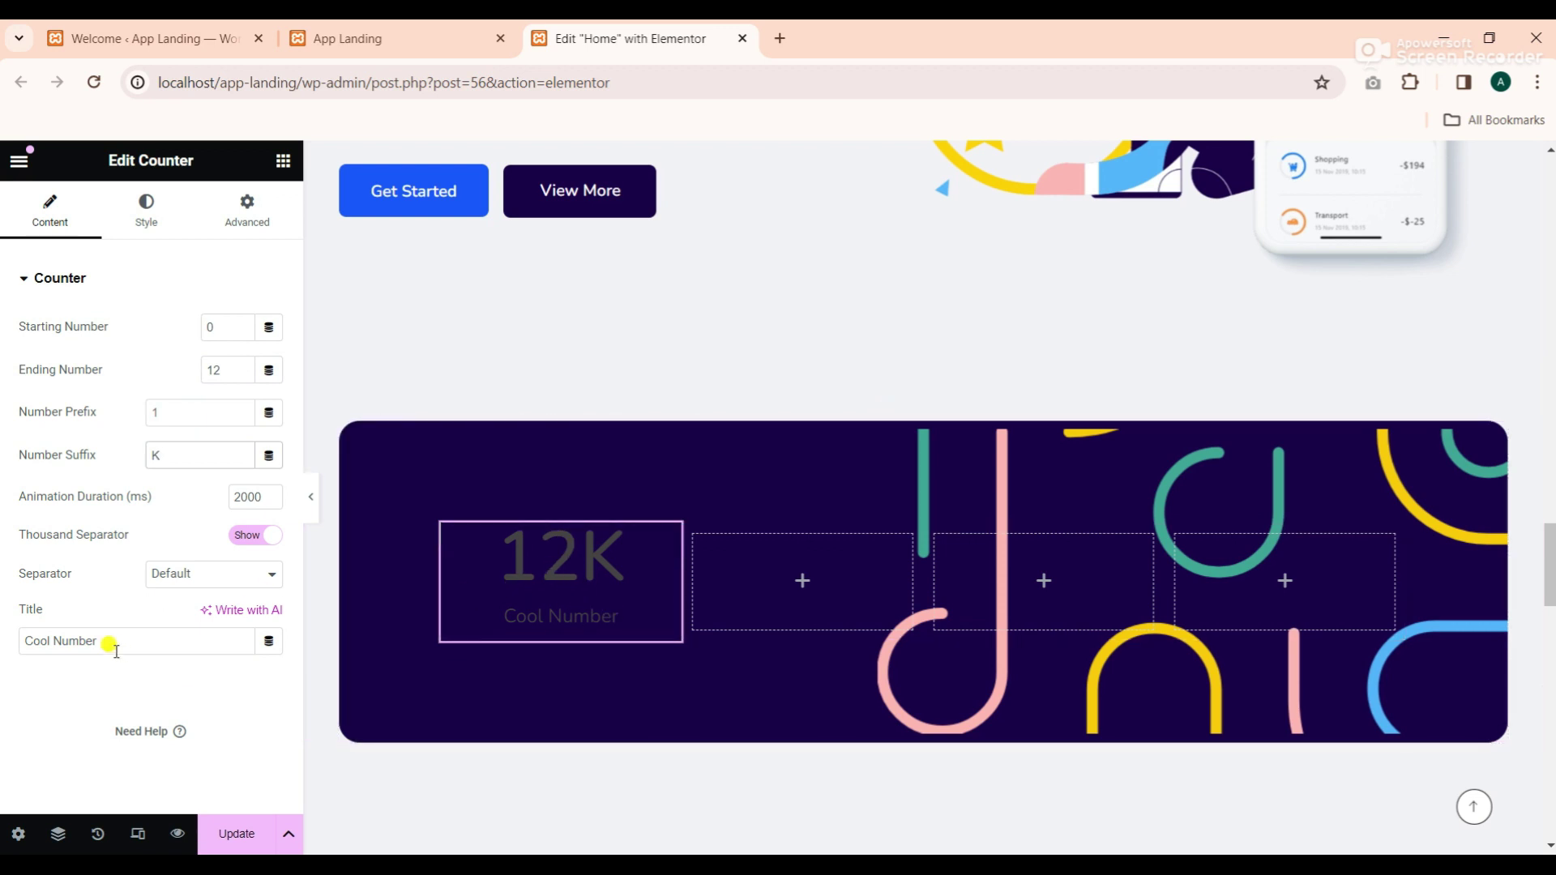
# Replace the counter's title with "Happy Customer" copied from the Notepad notes
pyautogui.hotkey('alt', 'Tab')
pyautogui.moveTo(1137, 305); pyautogui.dragTo(1022, 306)
pyautogui.rightClick(1036, 302)
pyautogui.click(1078, 359)
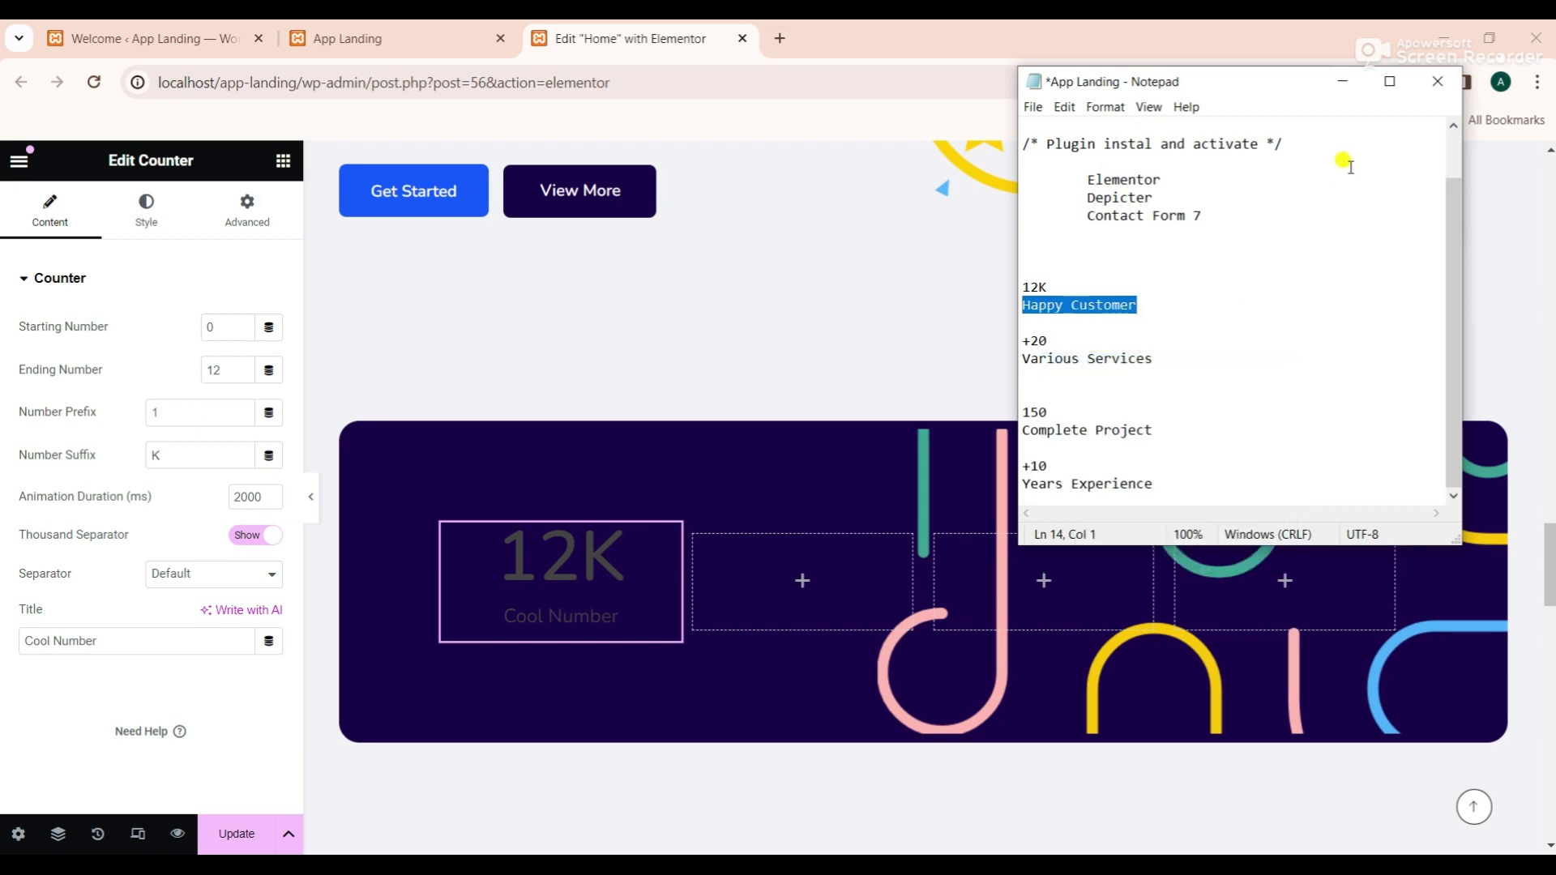
pyautogui.click(1343, 81)
pyautogui.moveTo(98, 641); pyautogui.dragTo(14, 643)
pyautogui.rightClick(79, 644)
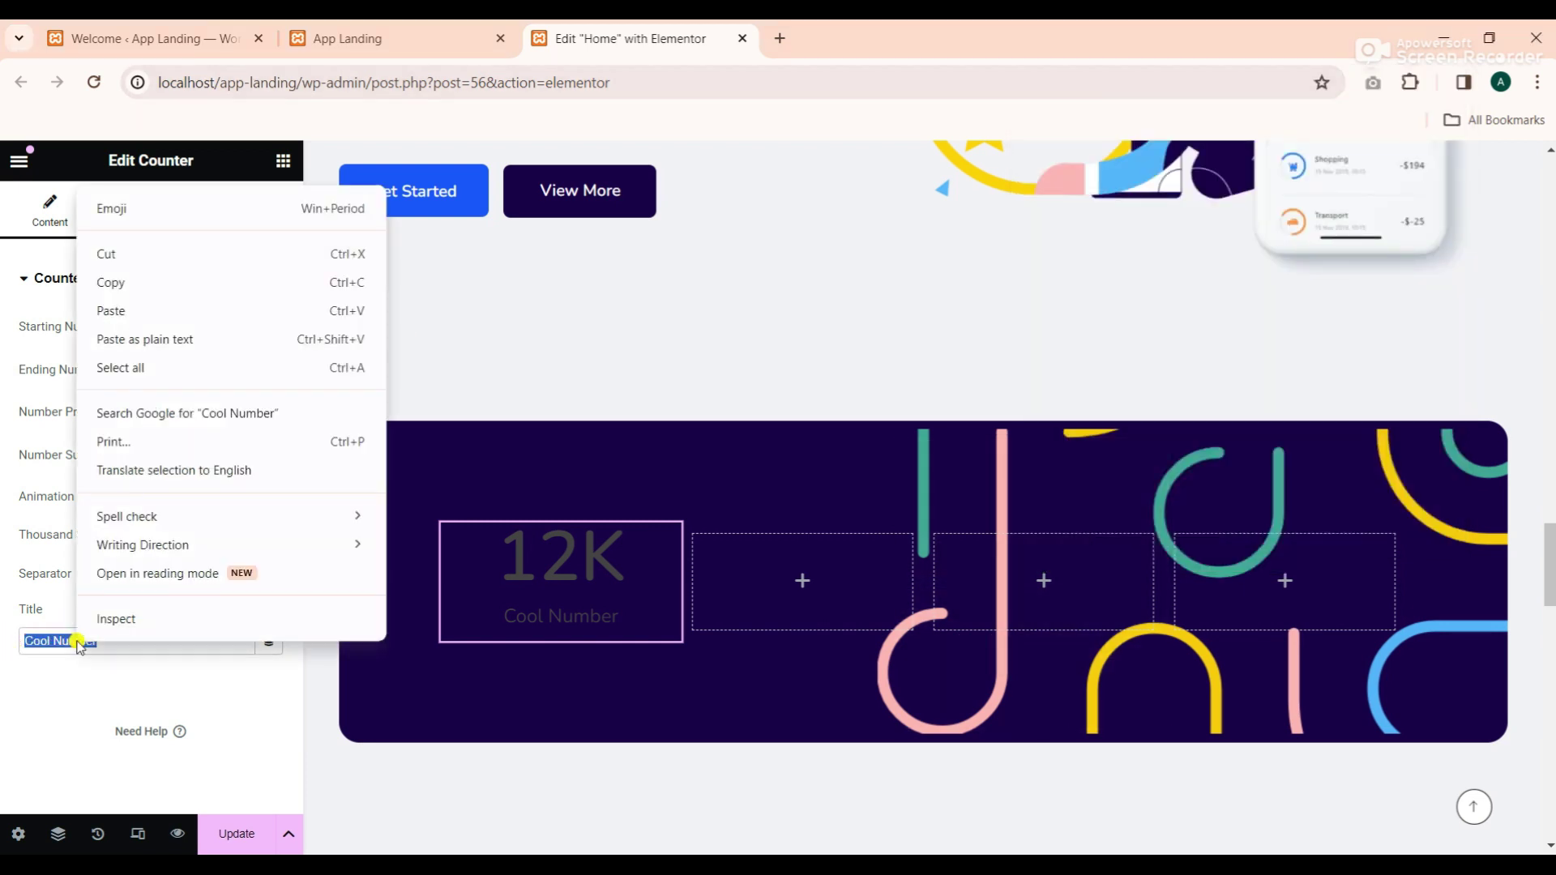
pyautogui.click(139, 310)
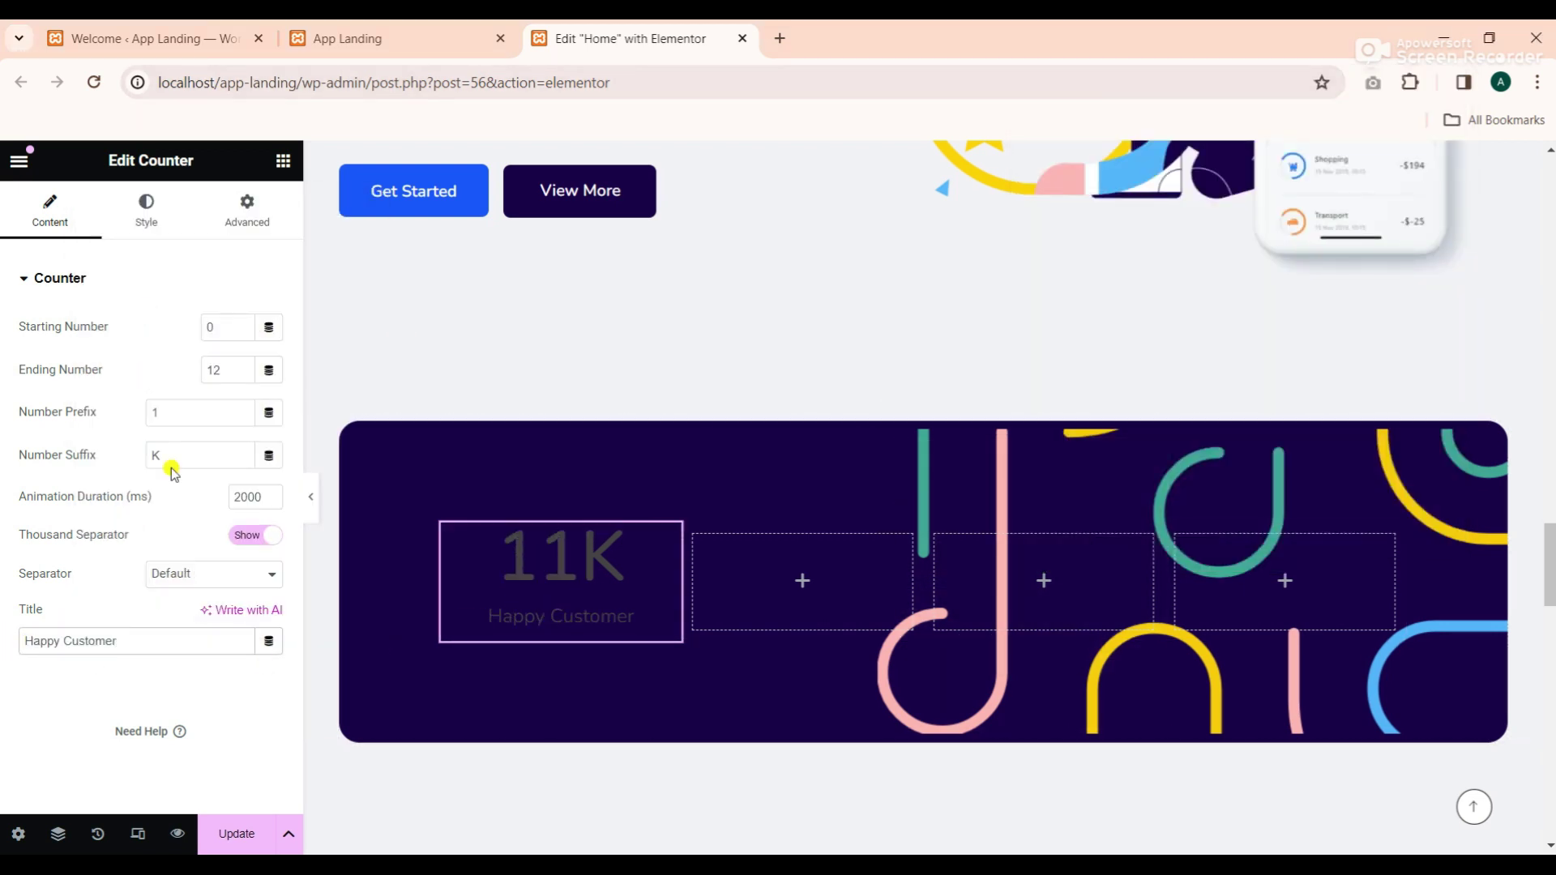
# Set the counter number's text color to white (#FFFFFF)
pyautogui.click(146, 209)
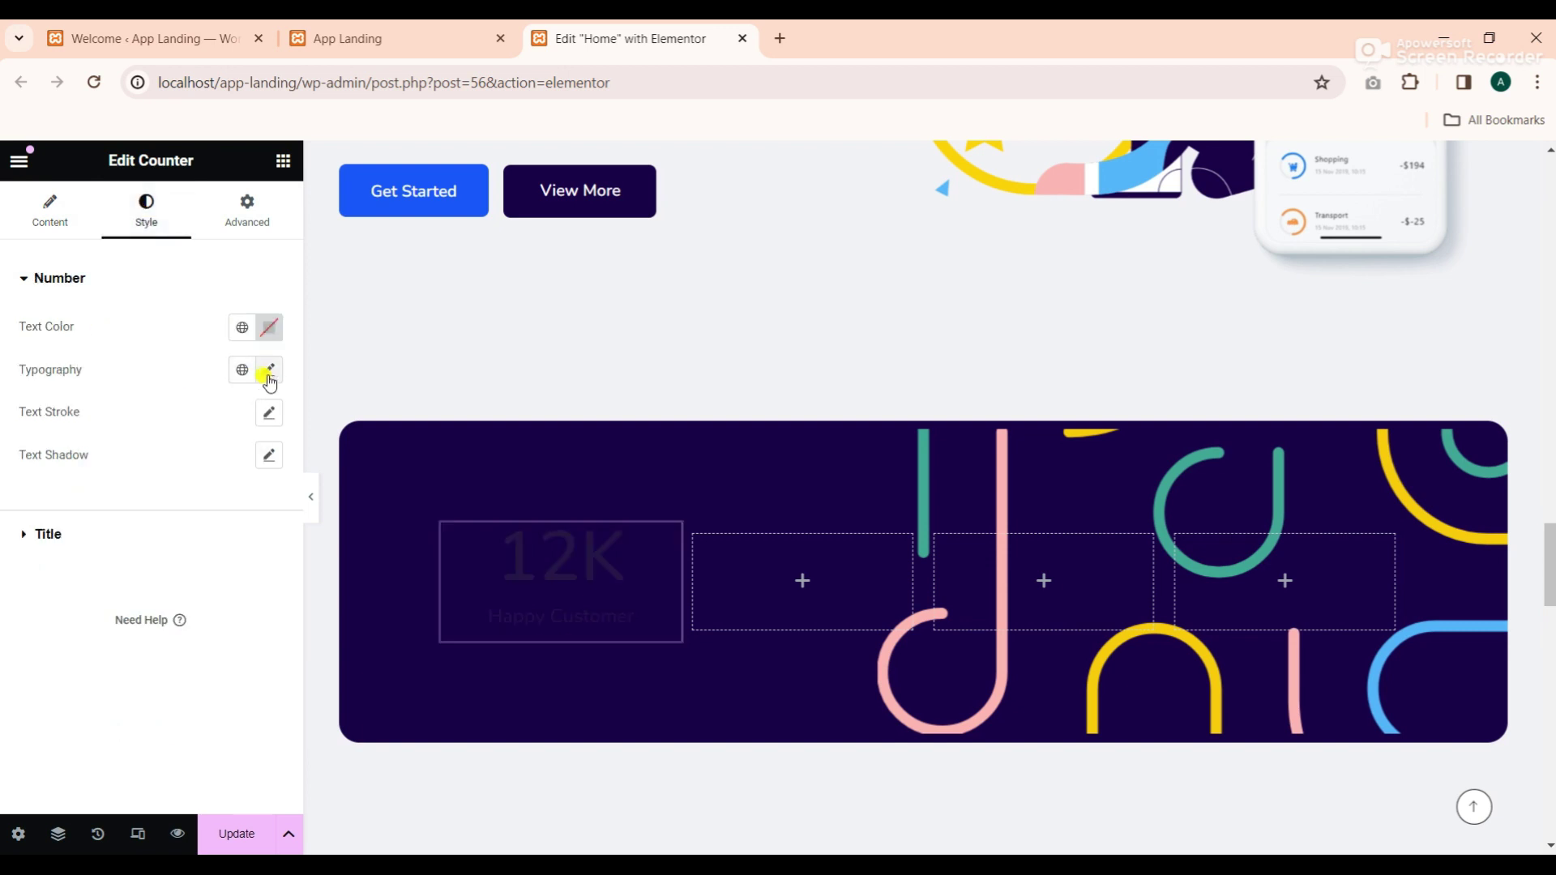
pyautogui.click(254, 330)
pyautogui.moveTo(268, 556); pyautogui.dragTo(124, 392)
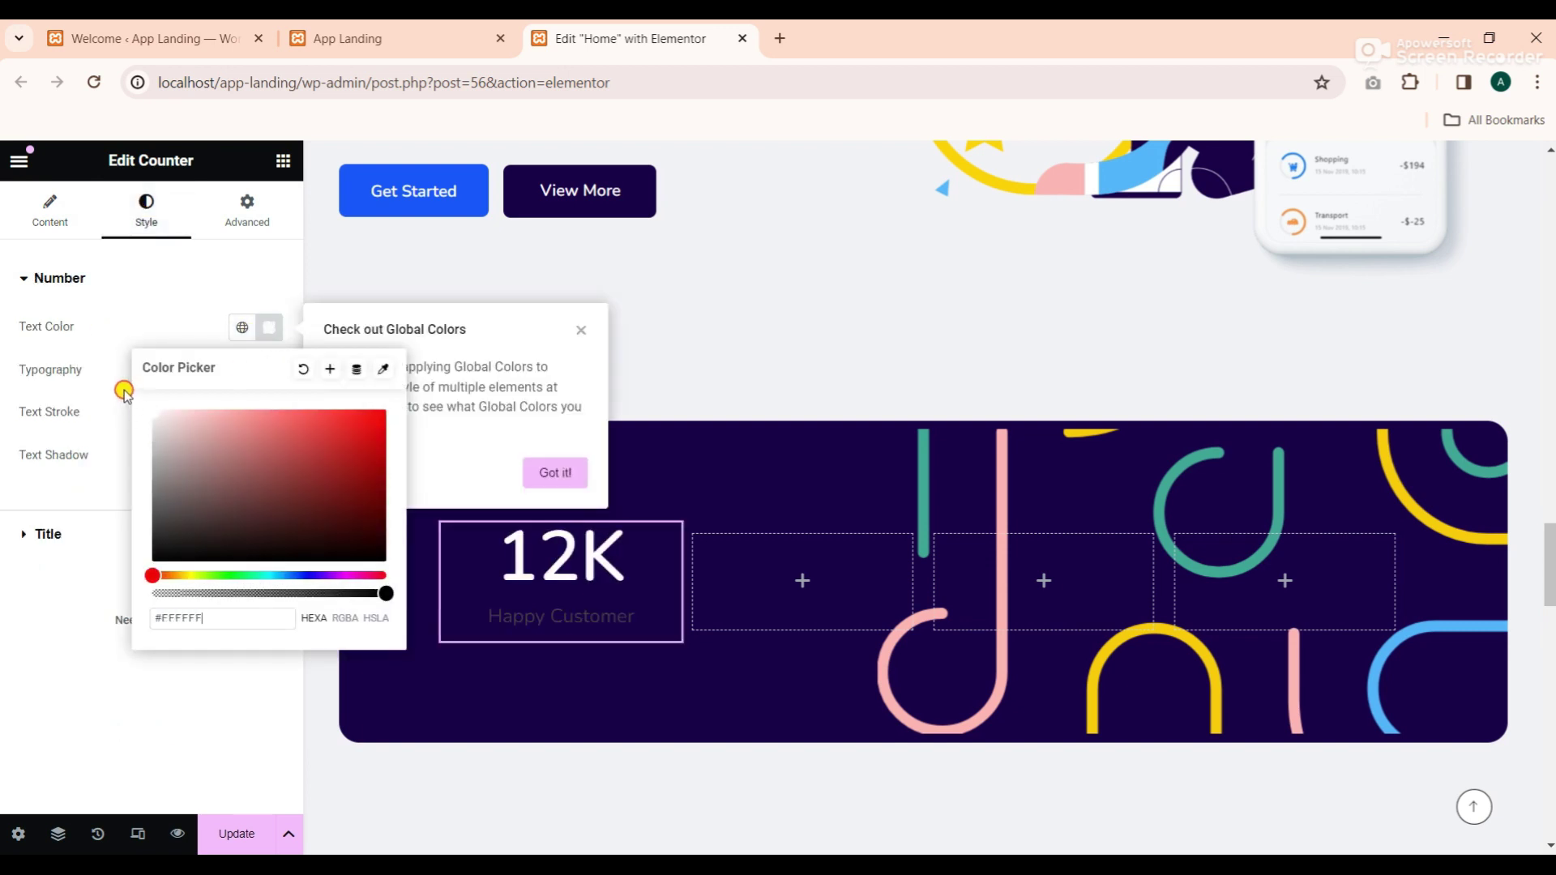
pyautogui.click(269, 328)
# Try a font size of 80 px for the counter's number
pyautogui.click(269, 373)
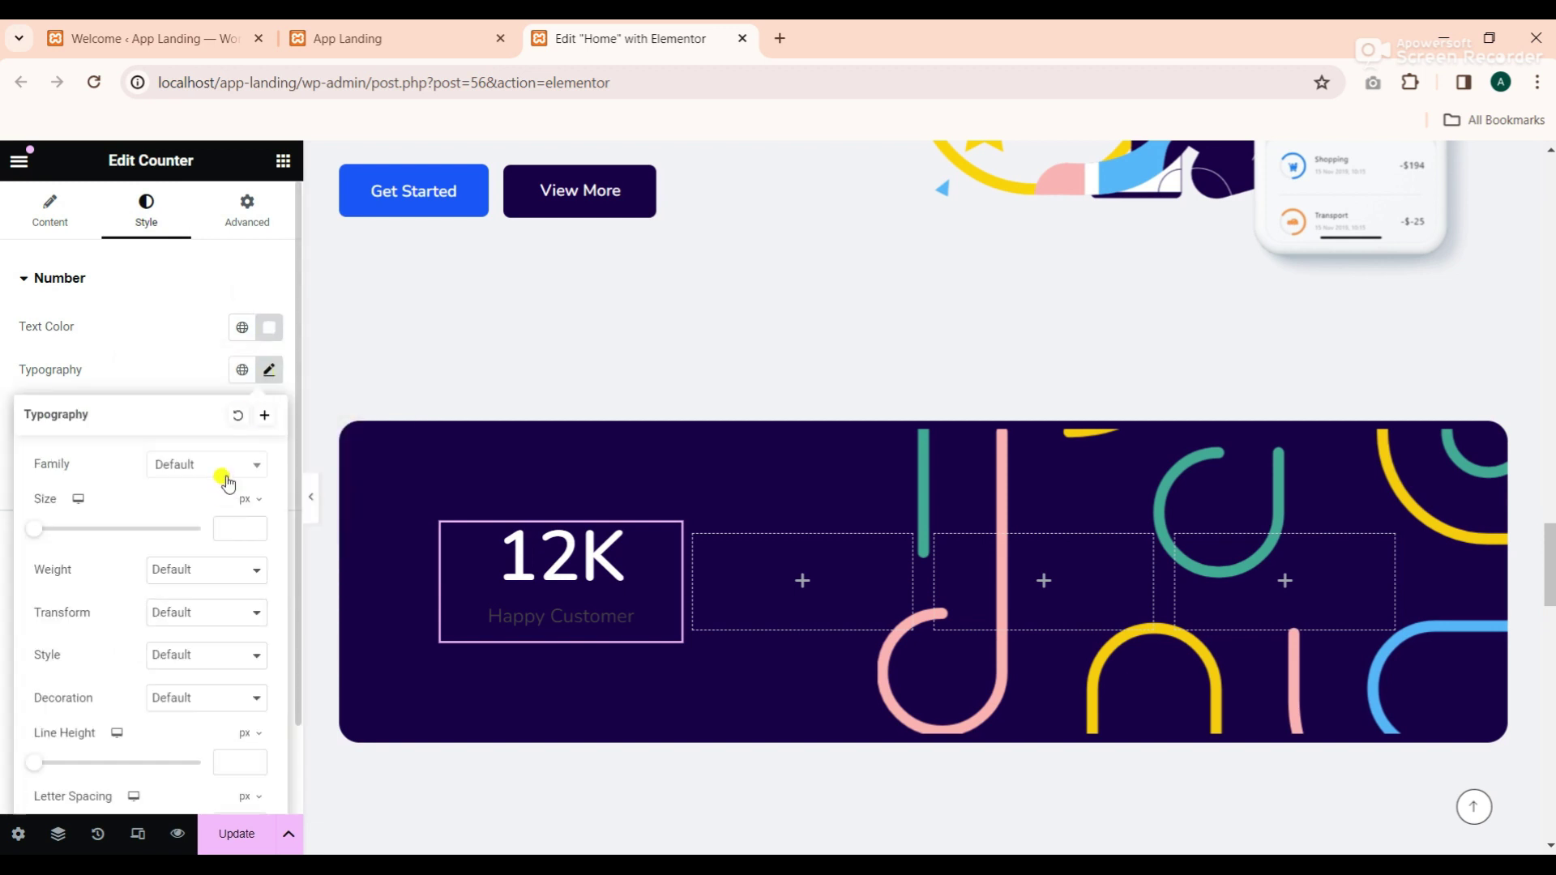
pyautogui.click(231, 527)
pyautogui.write('80')
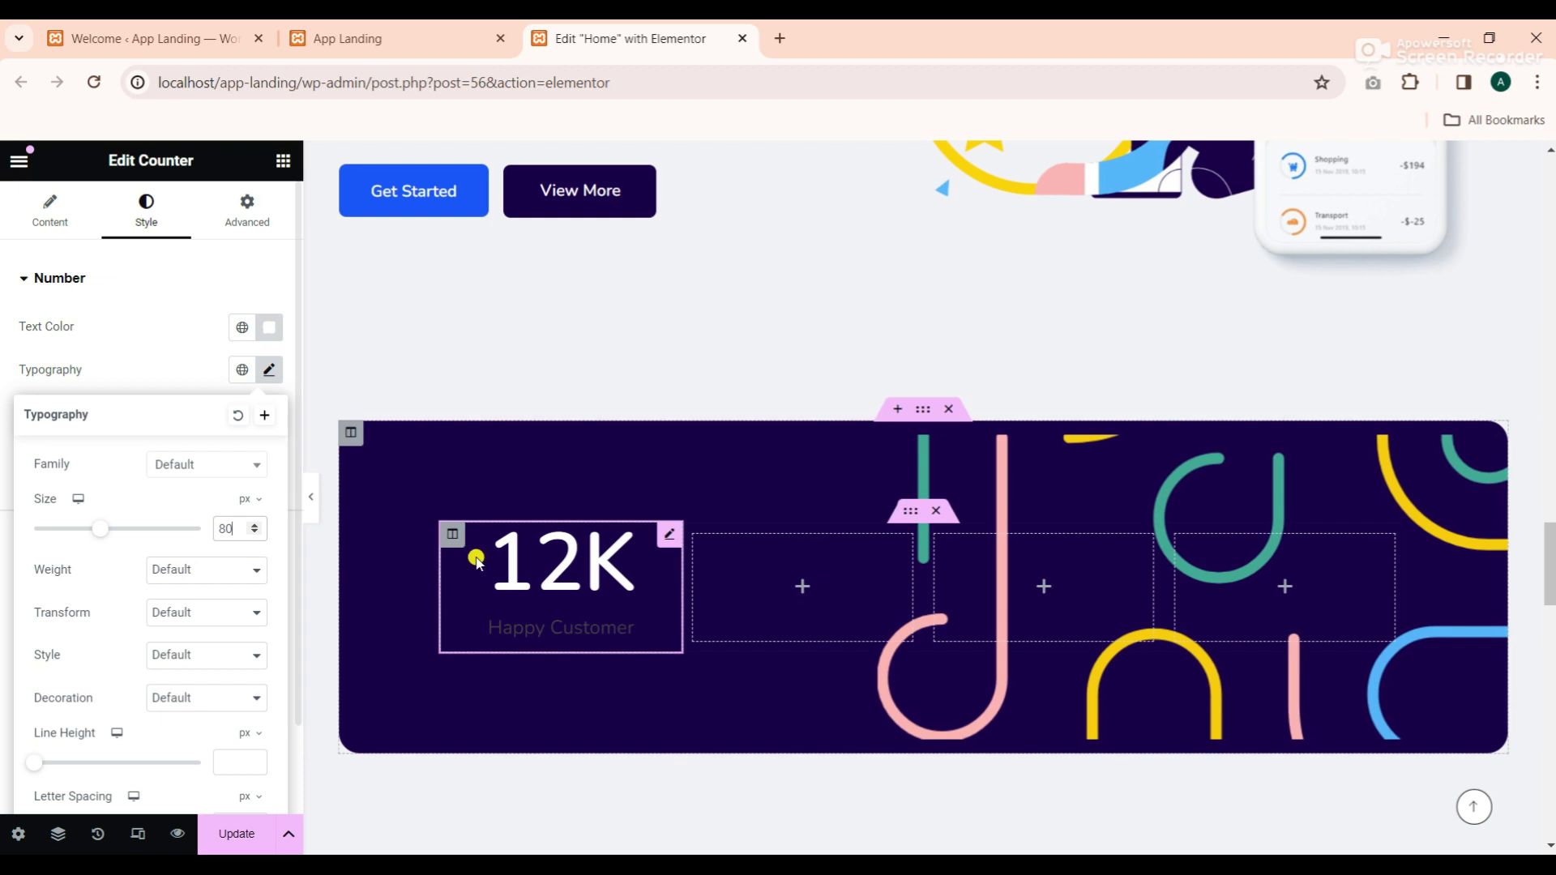
pyautogui.click(268, 372)
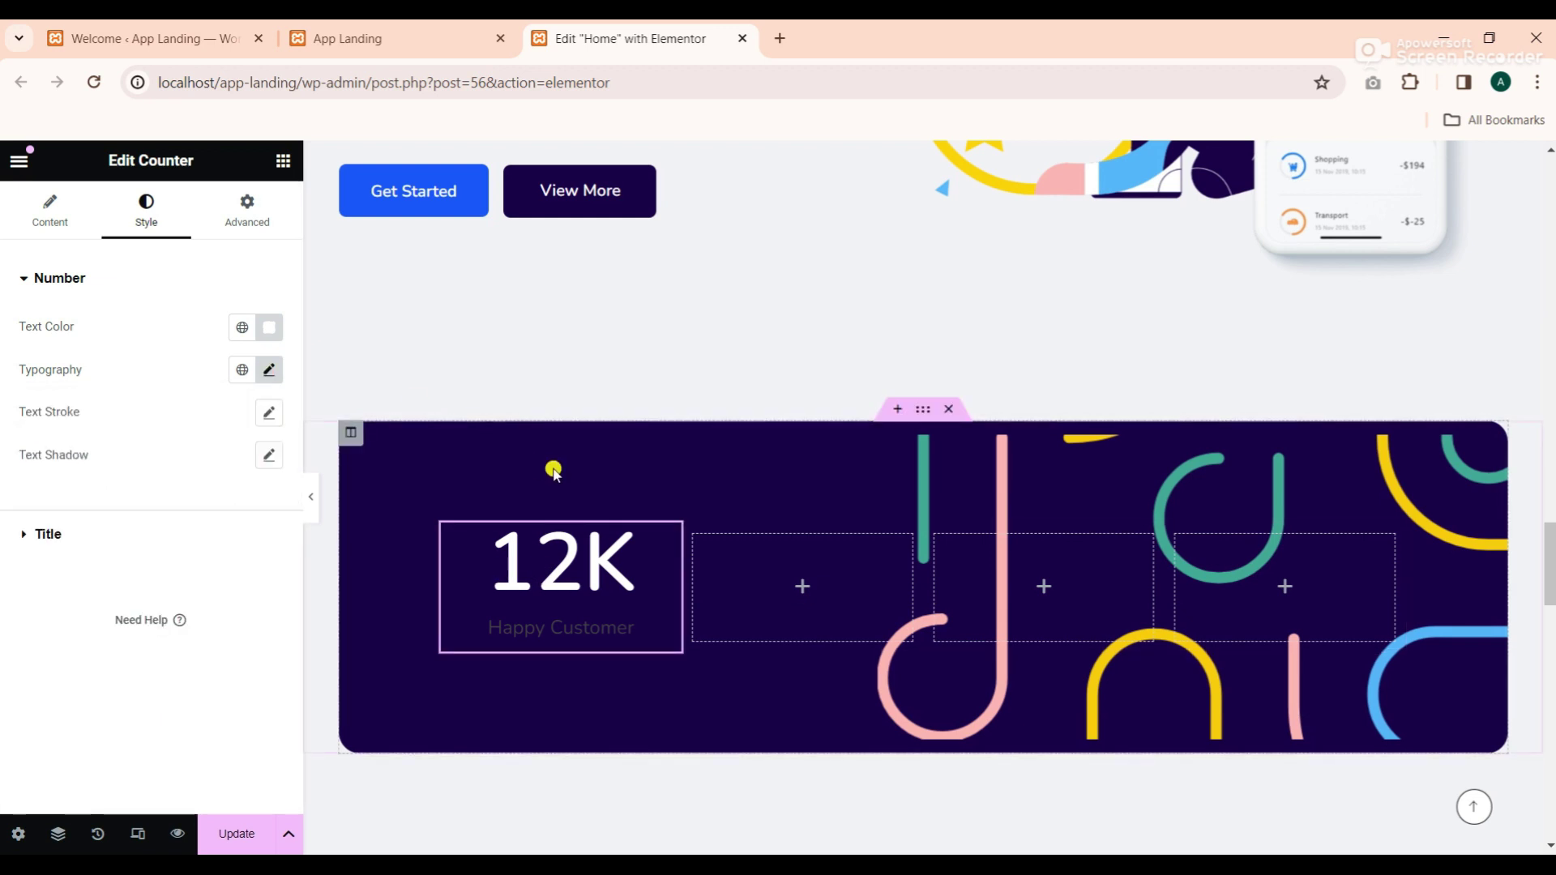
# Apply the first global font preset to the counter number's typography
pyautogui.click(268, 370)
pyautogui.click(242, 370)
pyautogui.click(84, 464)
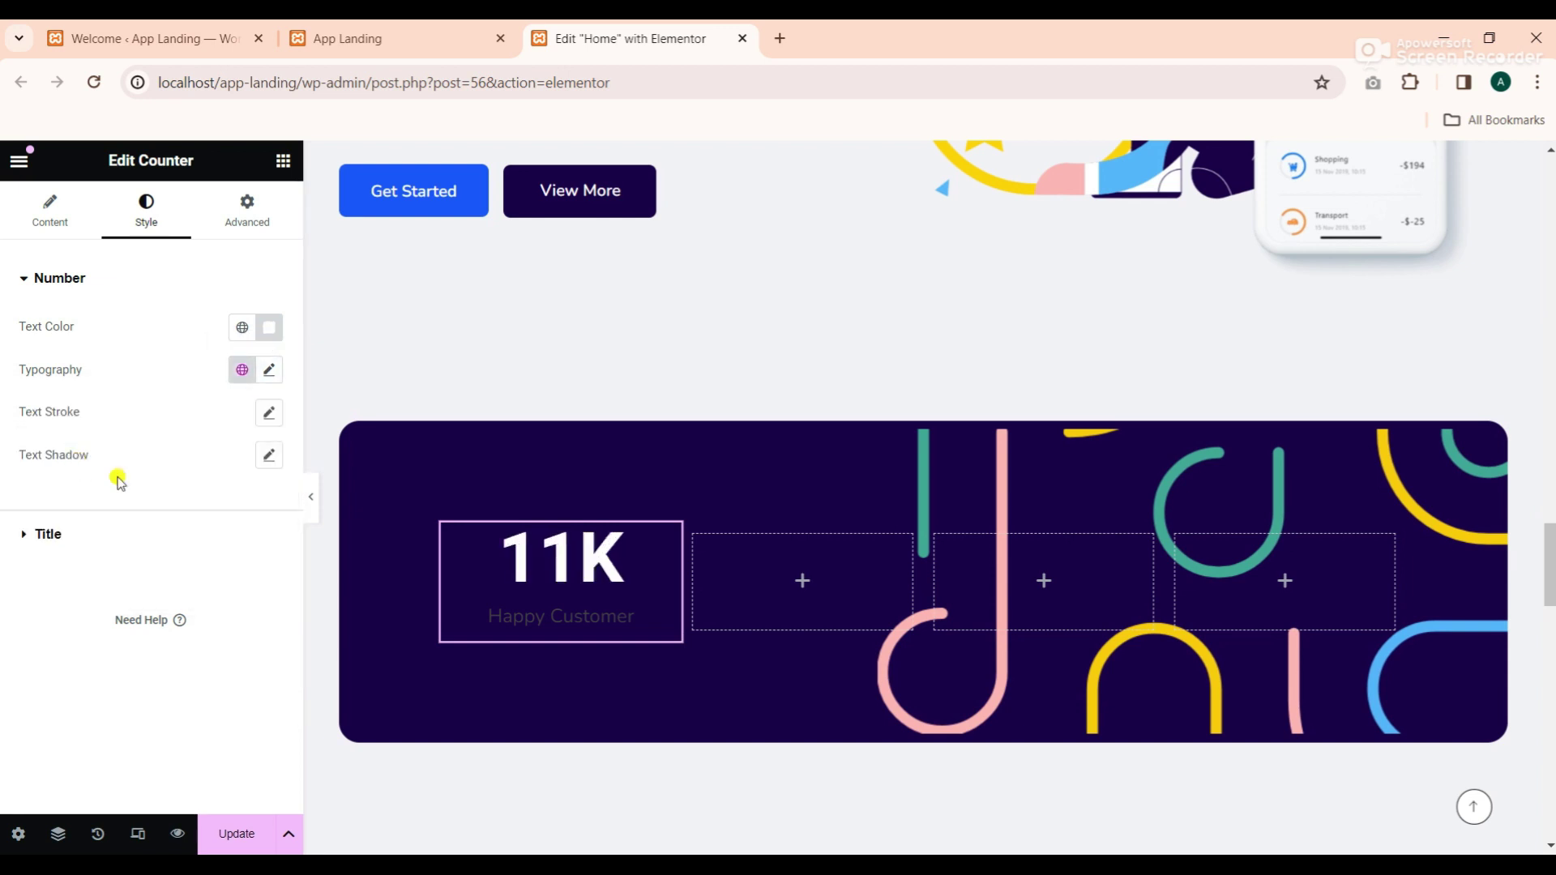
# Set the text color of the counter's "Happy Customer" title to white
pyautogui.click(109, 549)
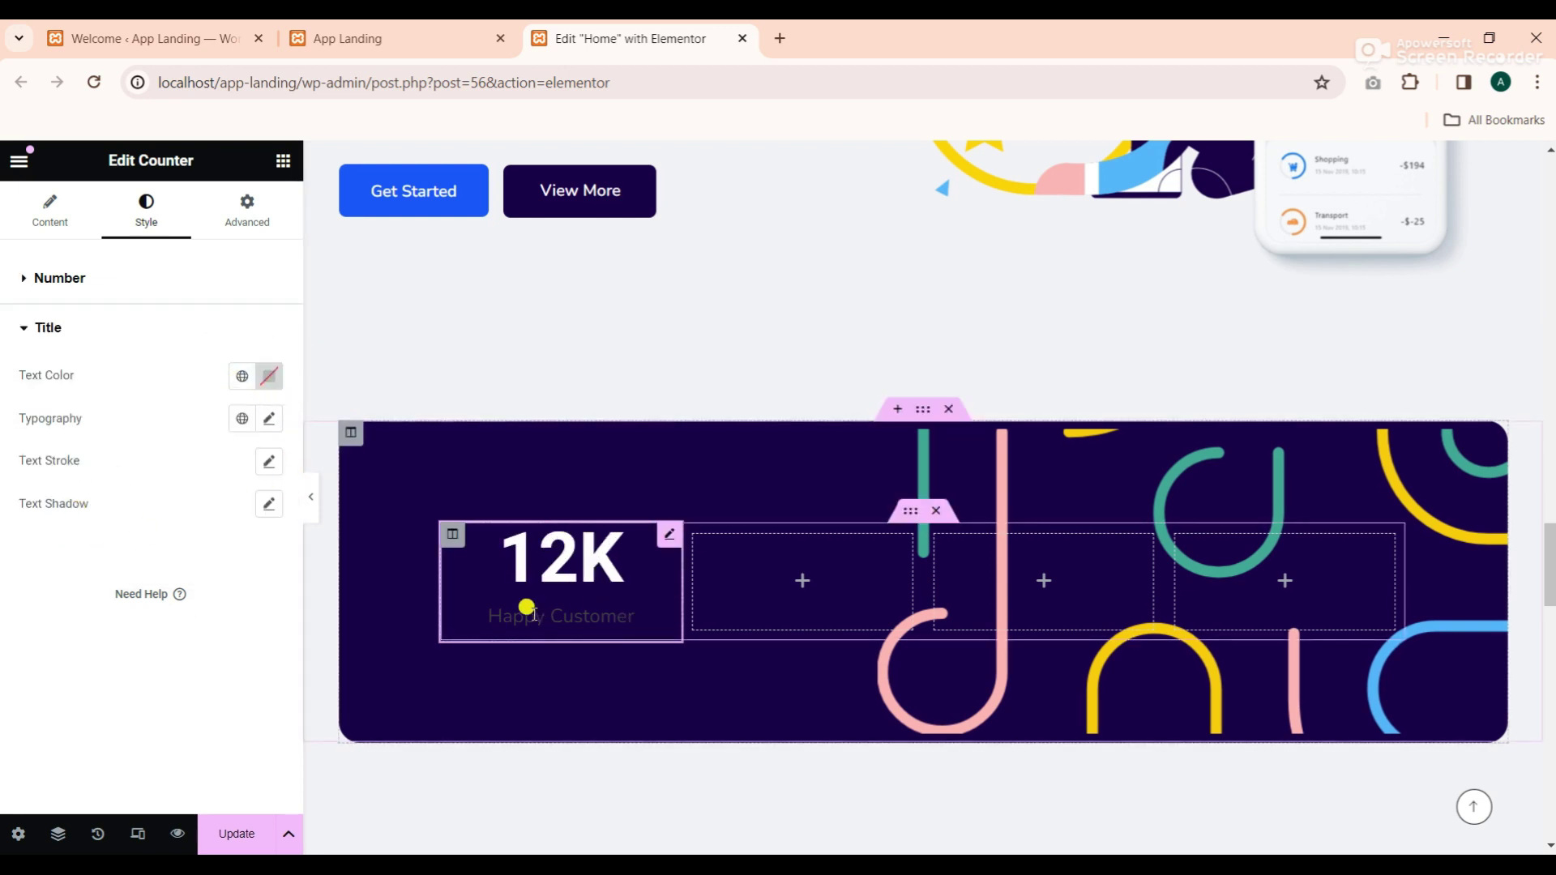
pyautogui.click(243, 384)
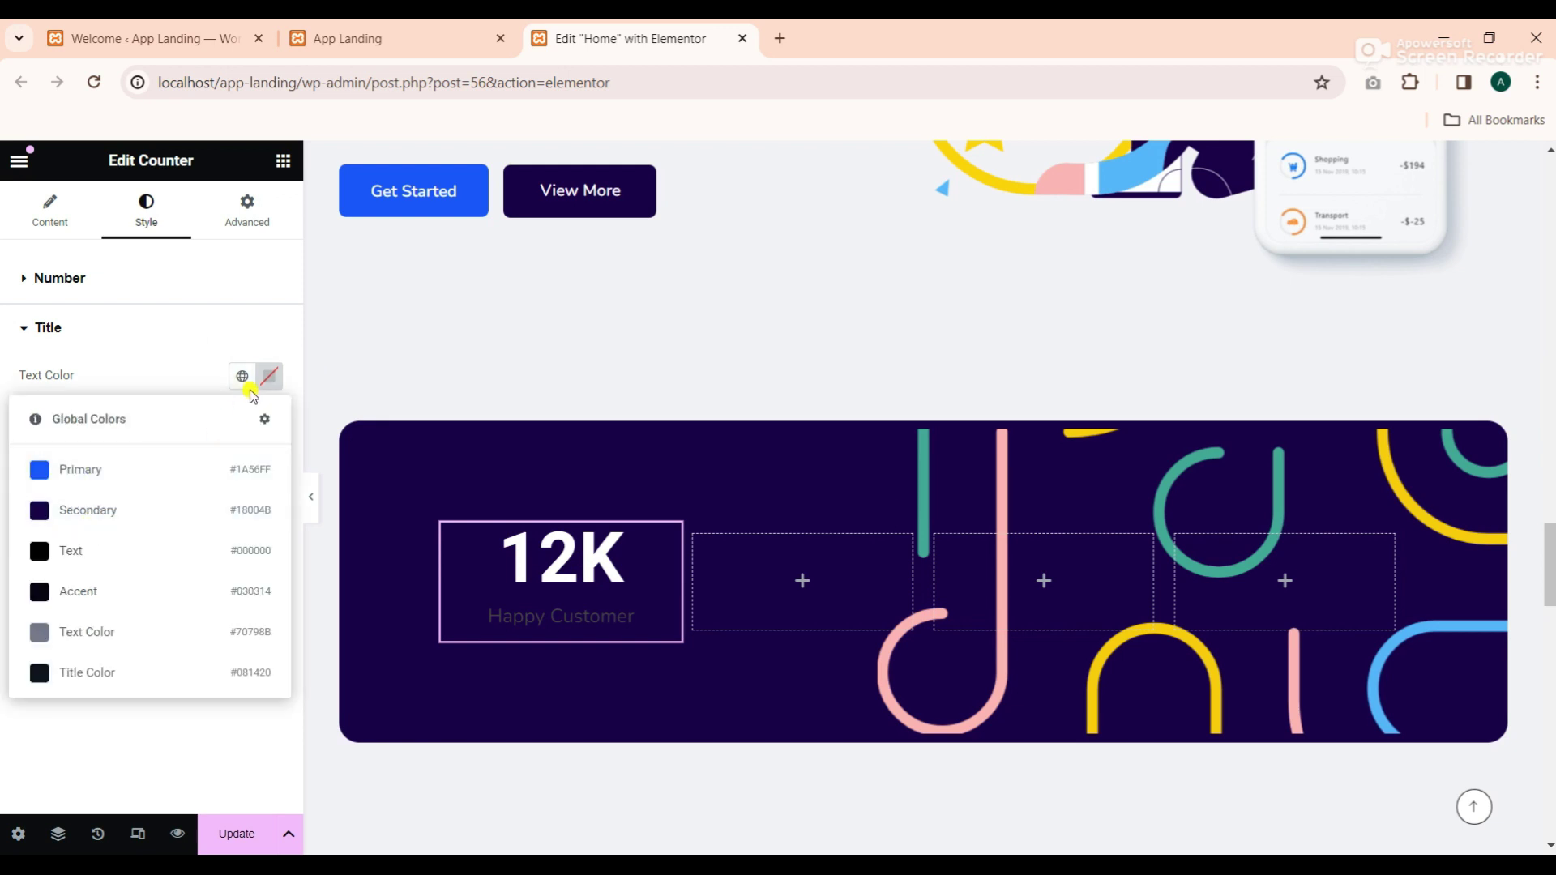
pyautogui.click(271, 378)
pyautogui.moveTo(212, 503); pyautogui.dragTo(138, 452)
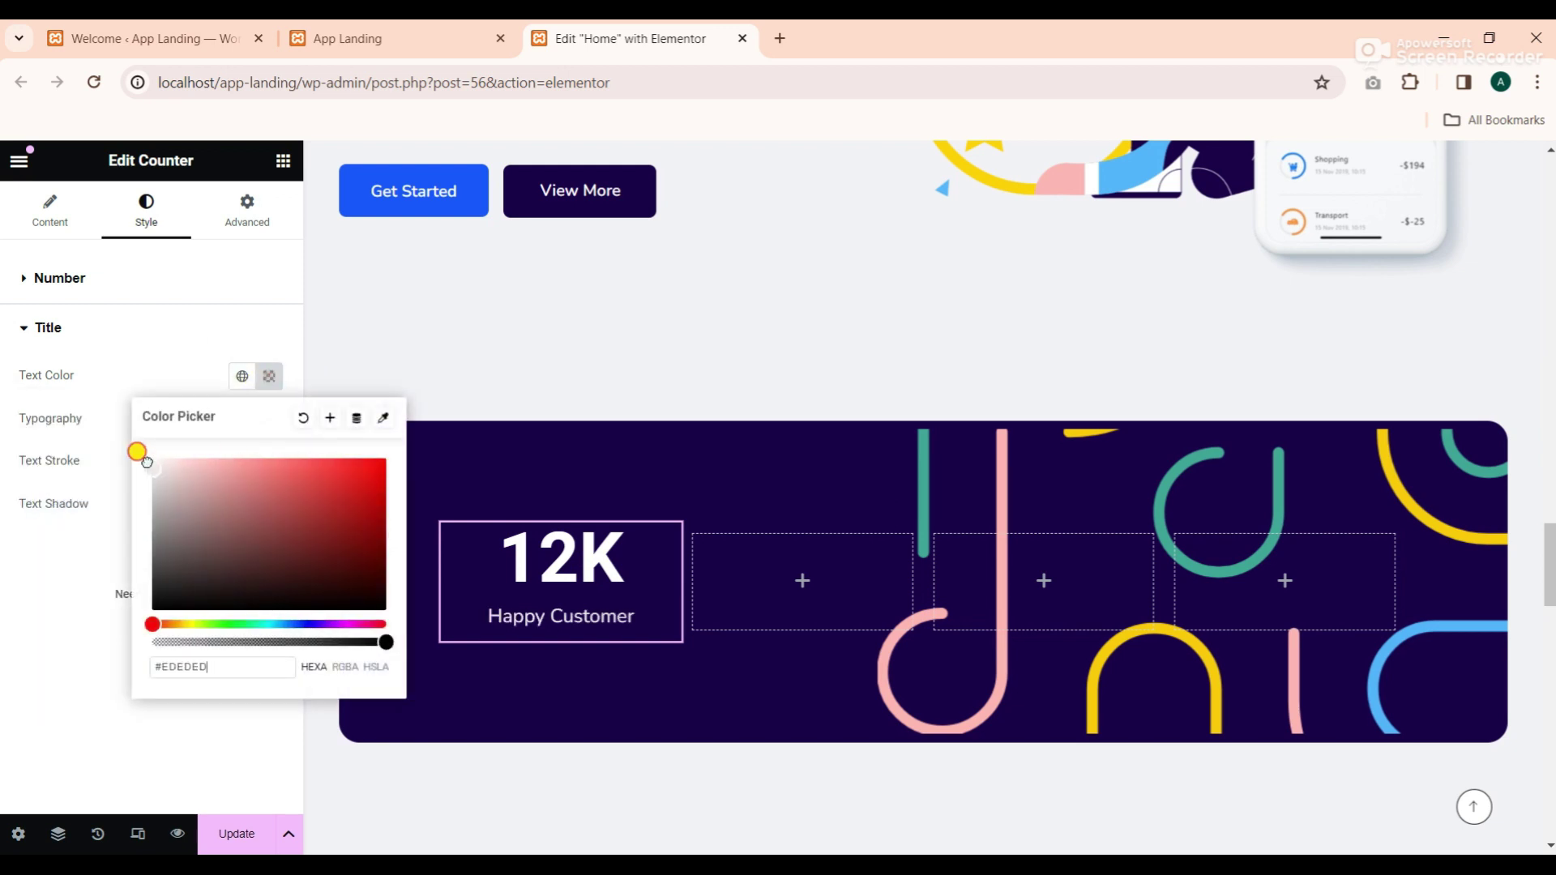
pyautogui.click(270, 377)
# Try the first global font preset on the counter's title, and settle on the second, slab-serif one
pyautogui.click(269, 419)
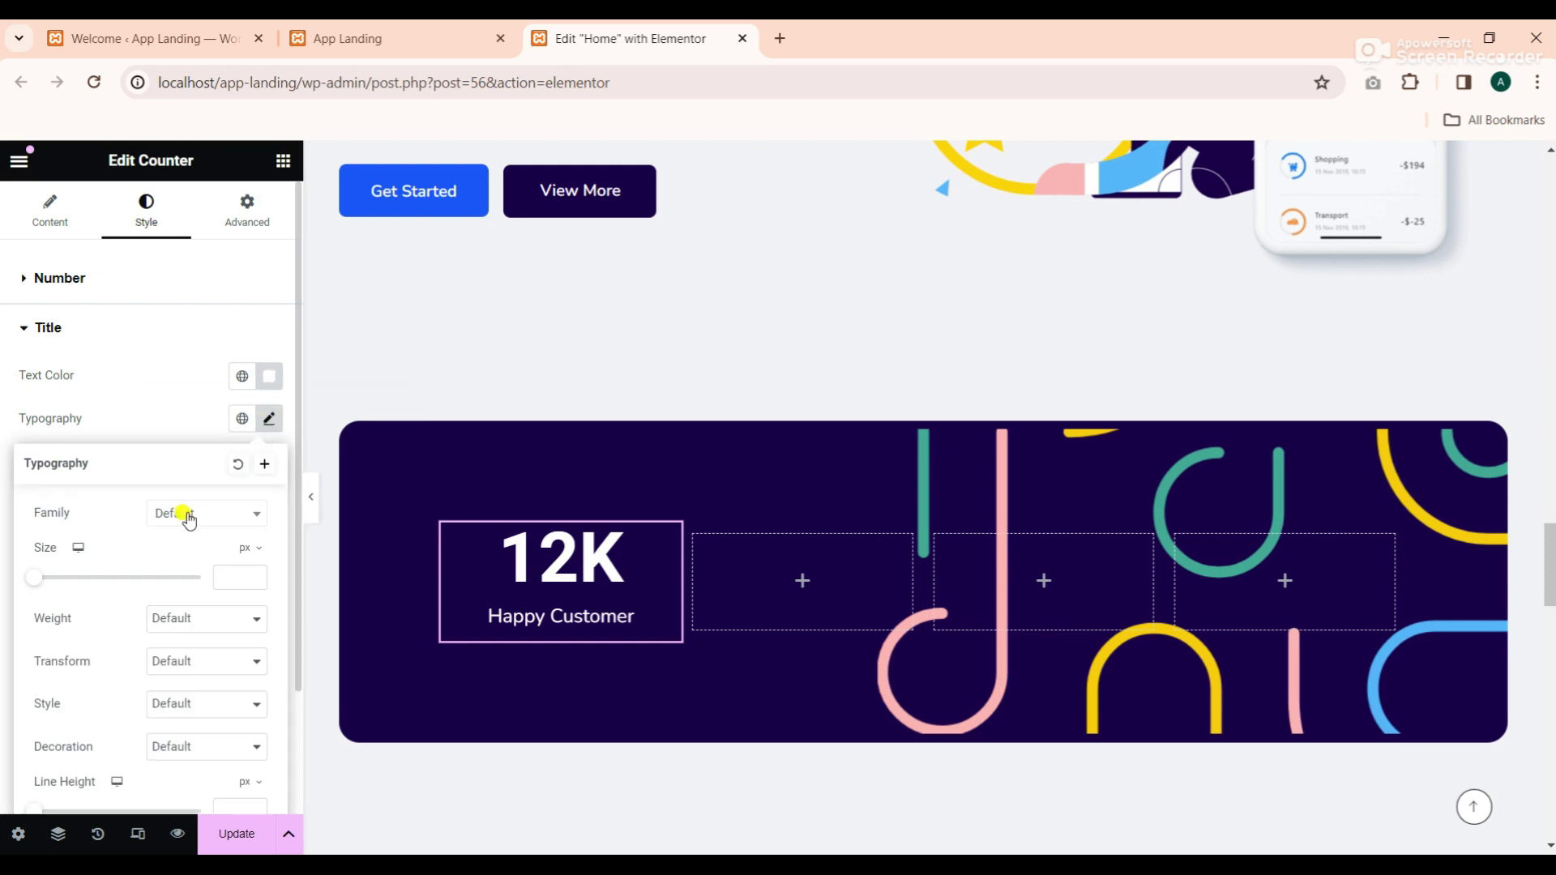
pyautogui.click(241, 419)
pyautogui.click(90, 511)
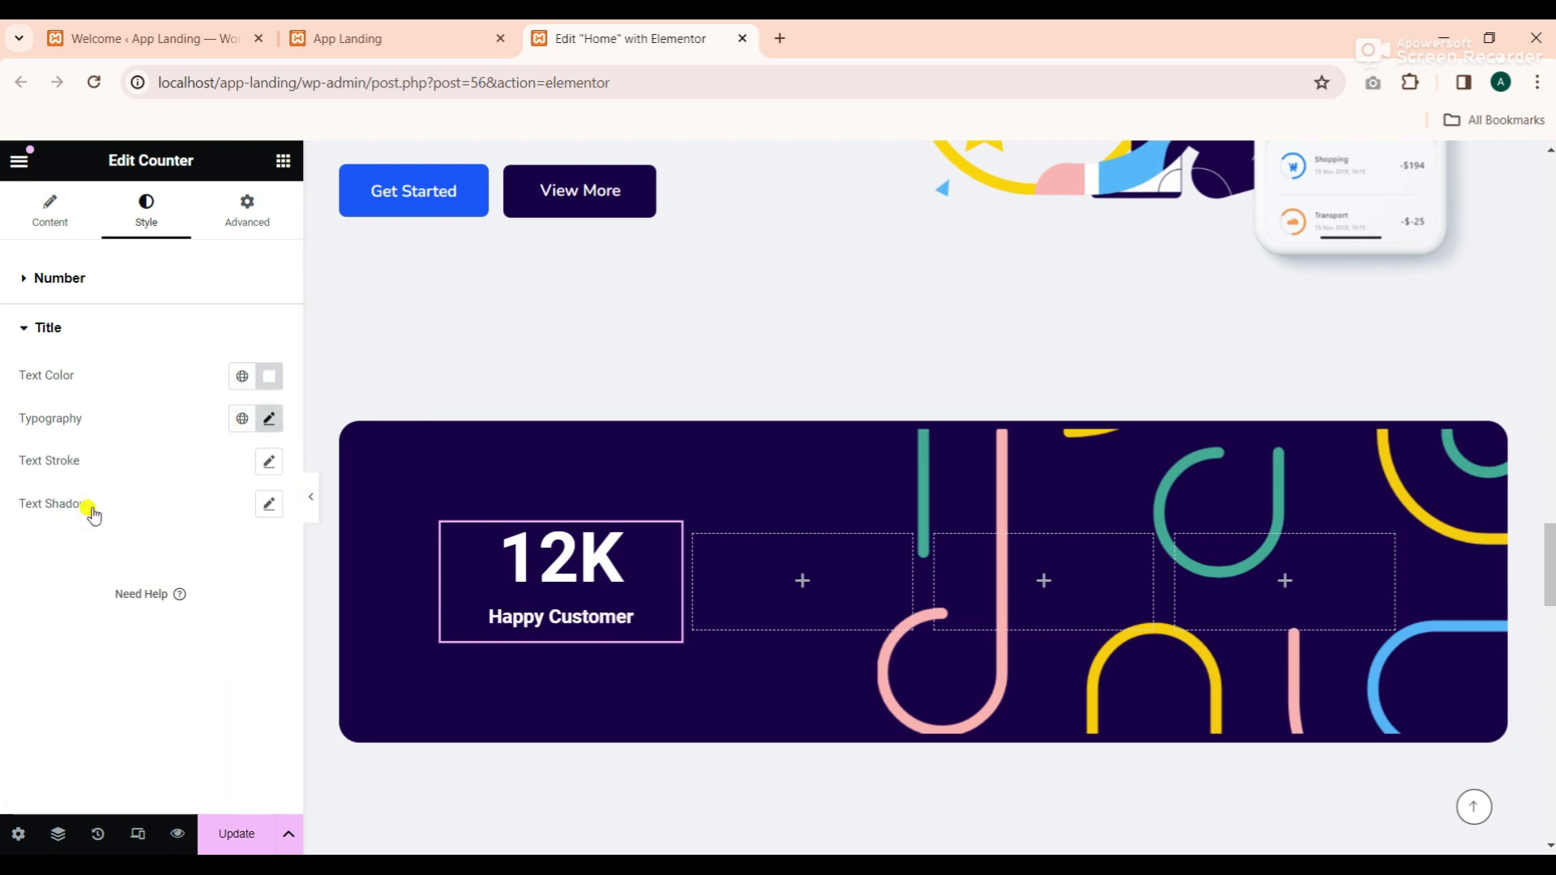
pyautogui.click(242, 418)
pyautogui.click(65, 552)
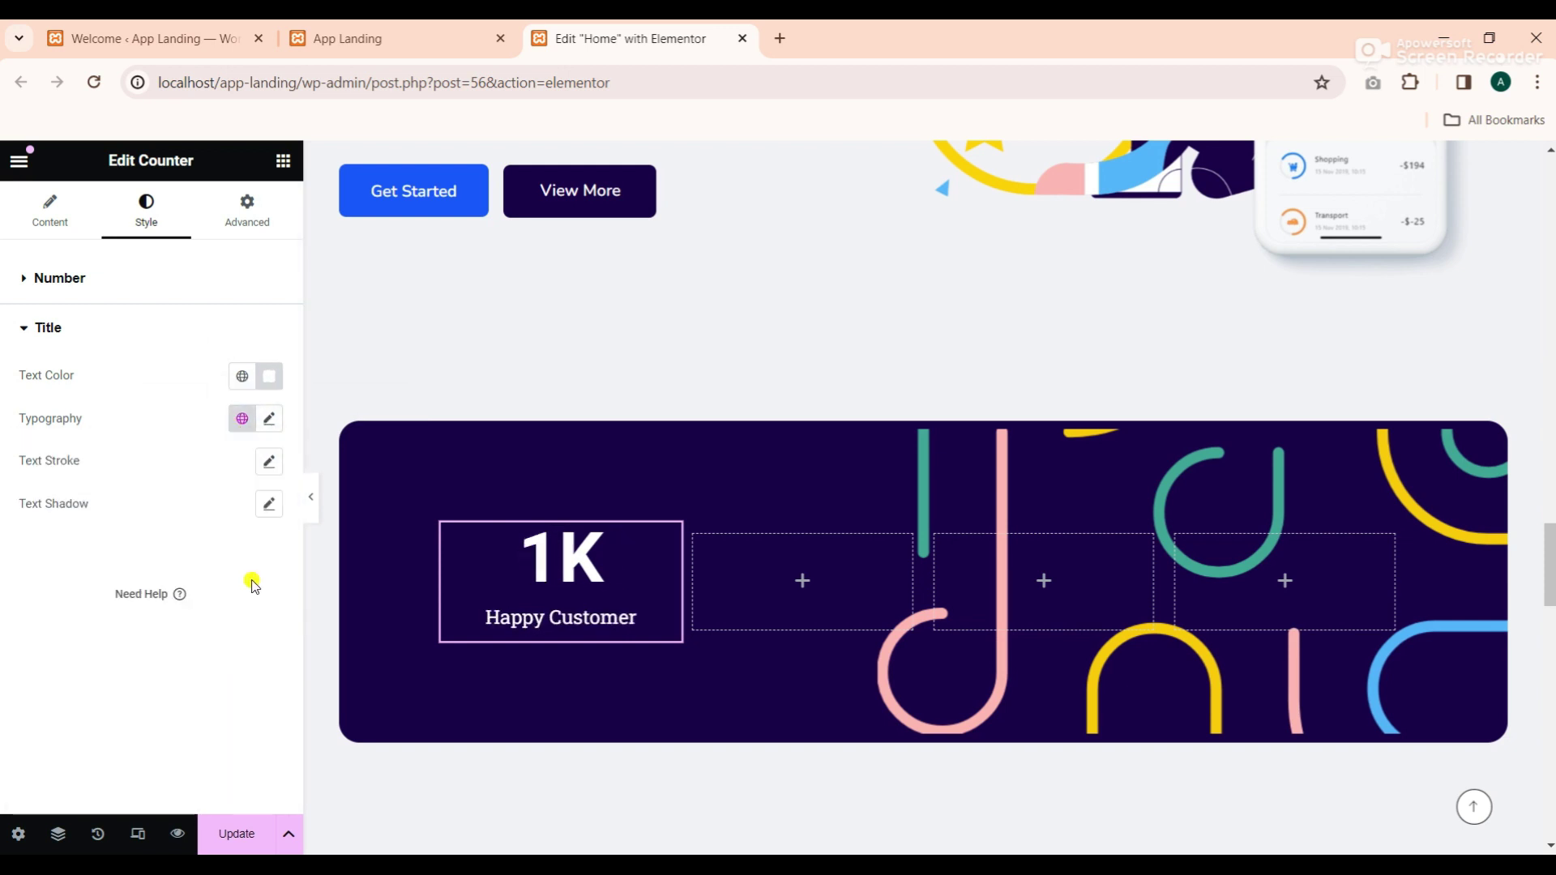
# Switch the counter title's typography to the Roboto global font preset and set its size to 20 px
pyautogui.click(242, 418)
pyautogui.click(203, 587)
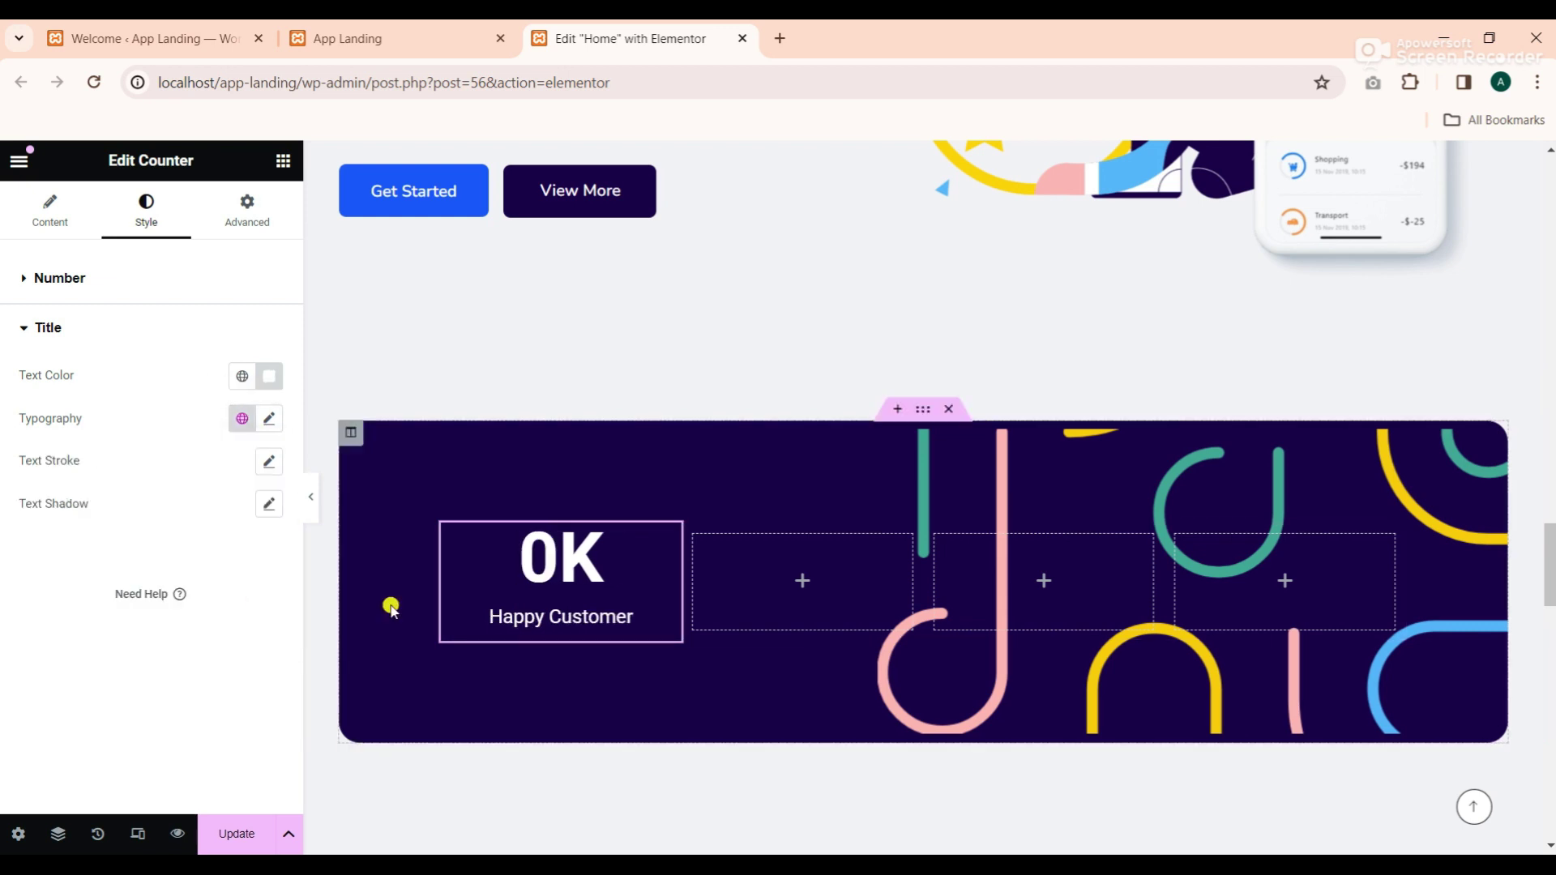
pyautogui.click(269, 418)
pyautogui.click(230, 576)
pyautogui.write('20')
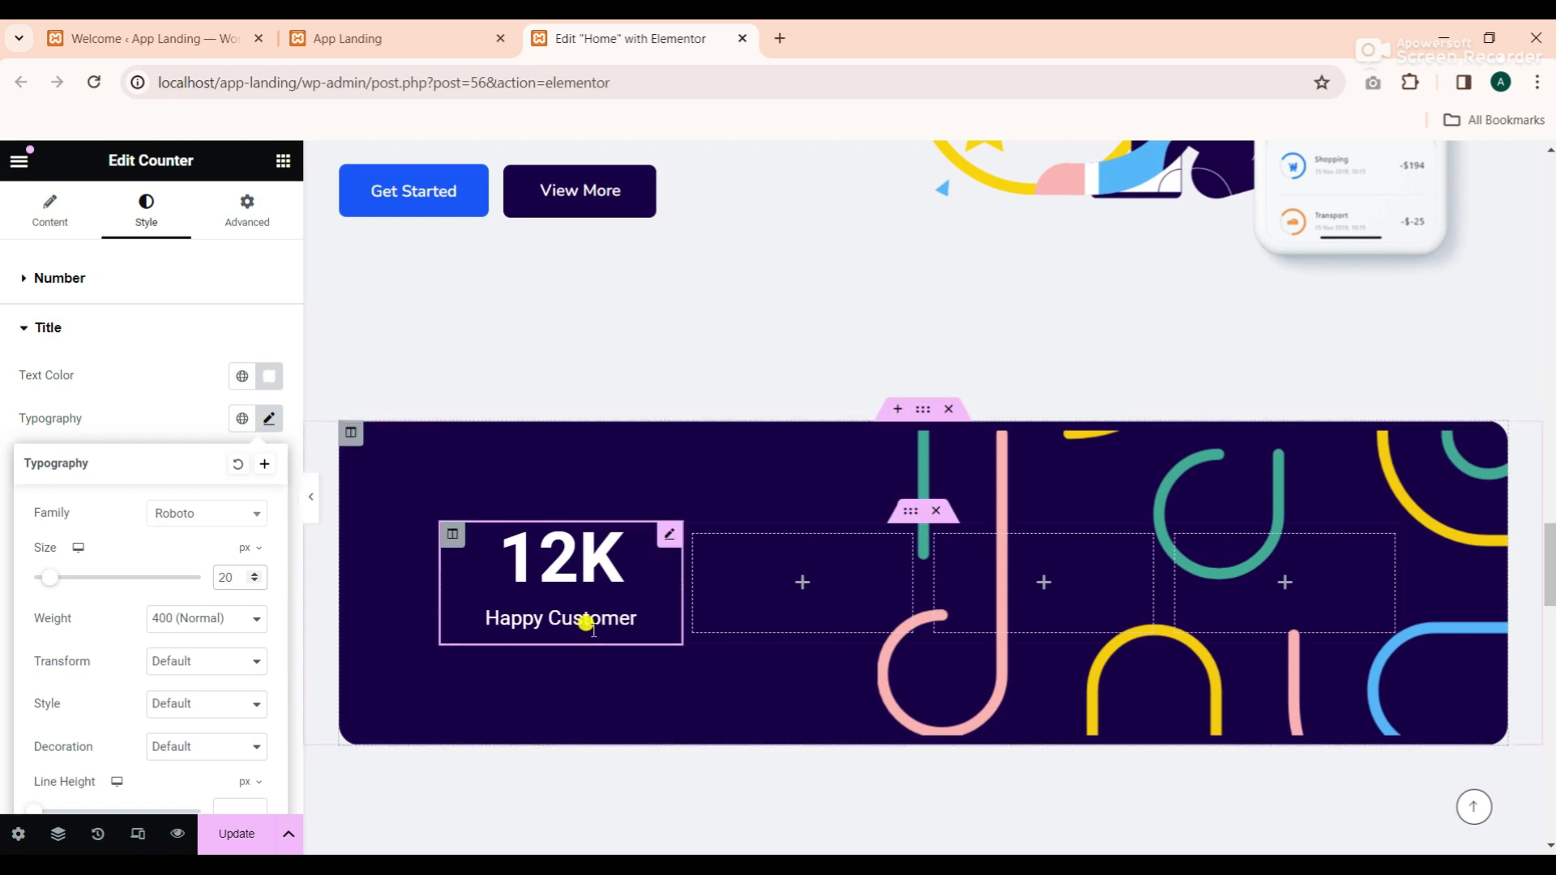
# Copy the finished counter, paste it into the three empty columns beside it, and preview the row at full width
pyautogui.rightClick(671, 531)
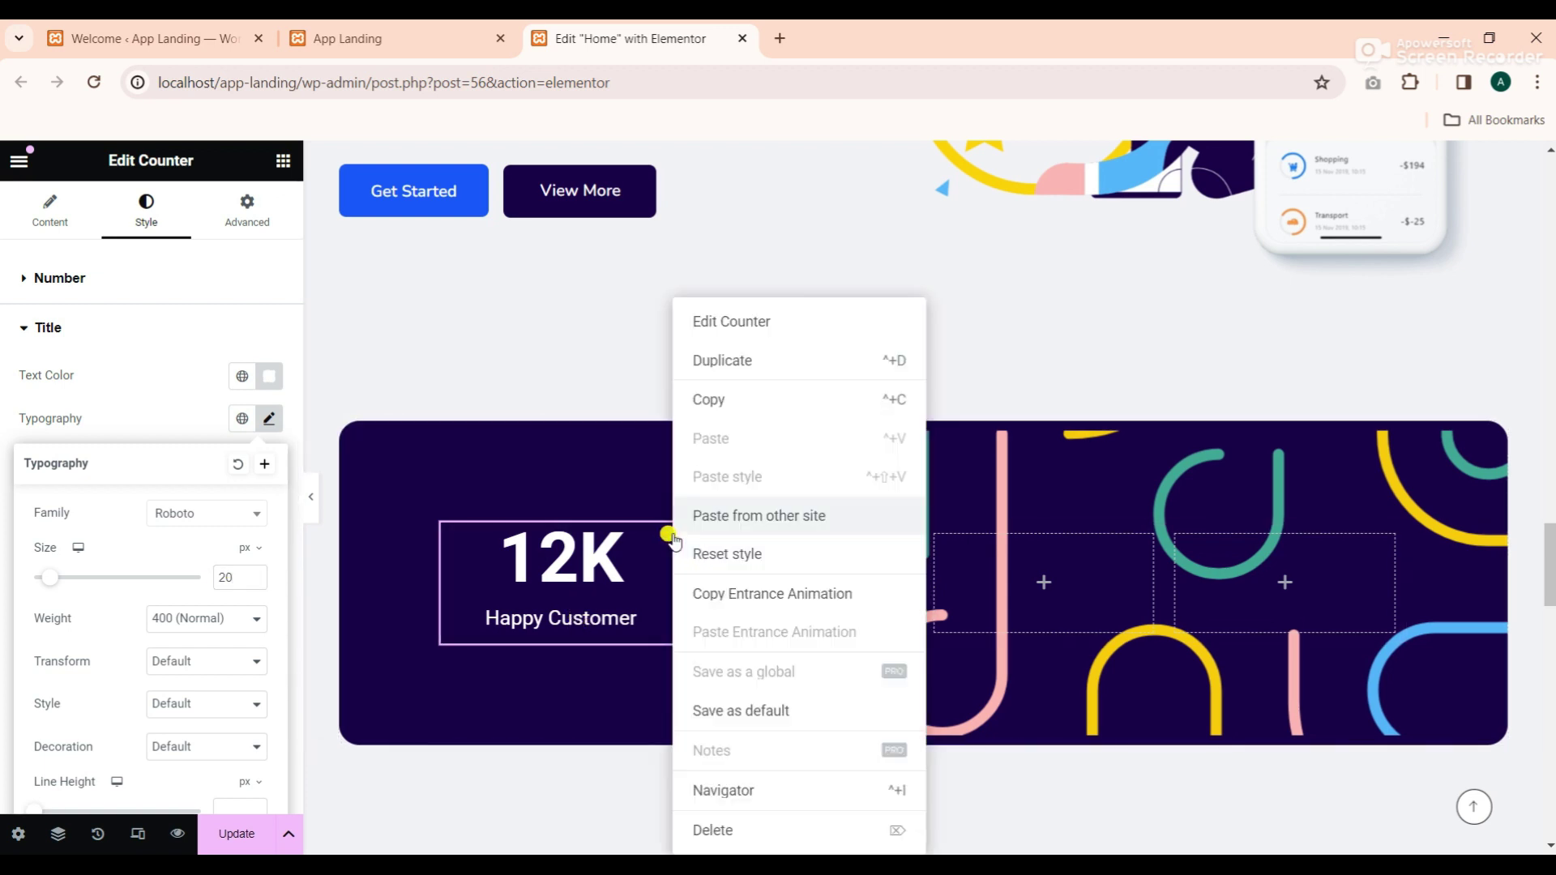
pyautogui.click(705, 403)
pyautogui.rightClick(786, 581)
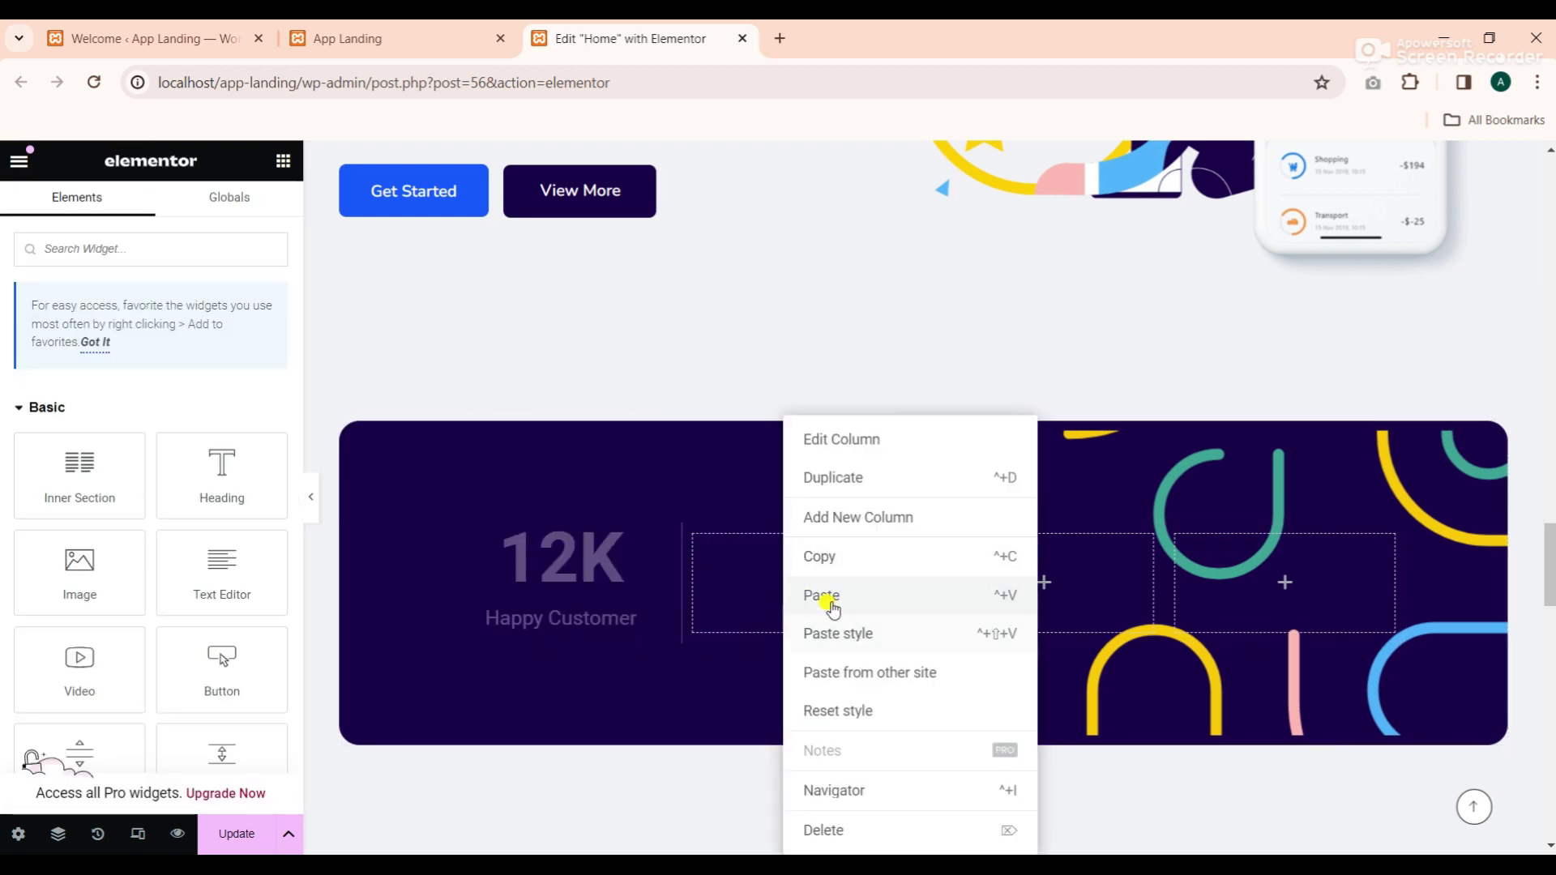
pyautogui.click(827, 596)
pyautogui.rightClick(1063, 584)
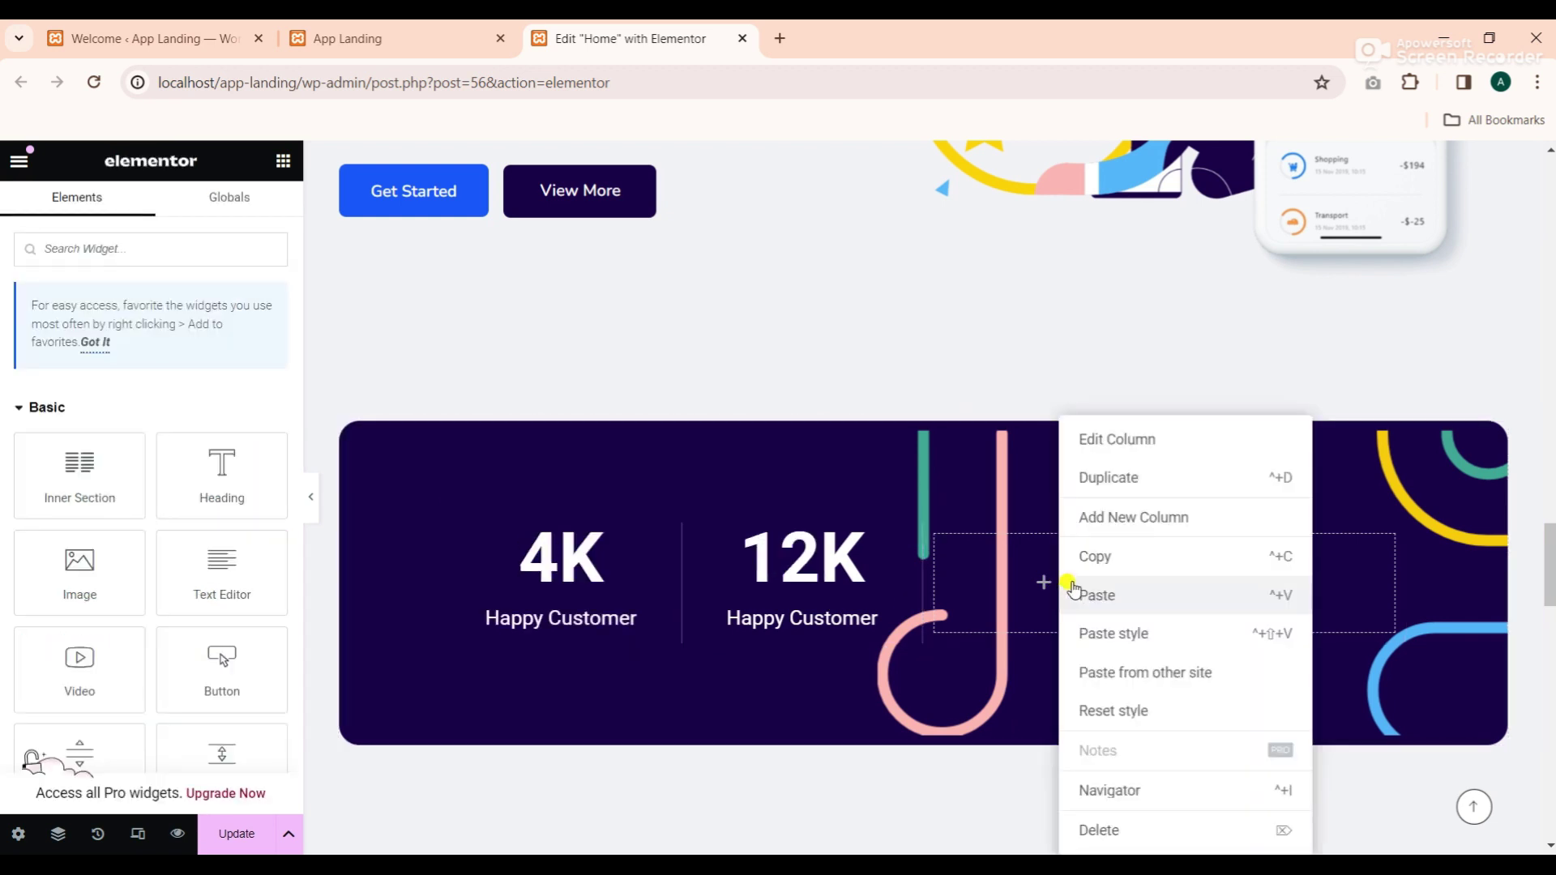
pyautogui.click(1074, 589)
pyautogui.rightClick(1273, 585)
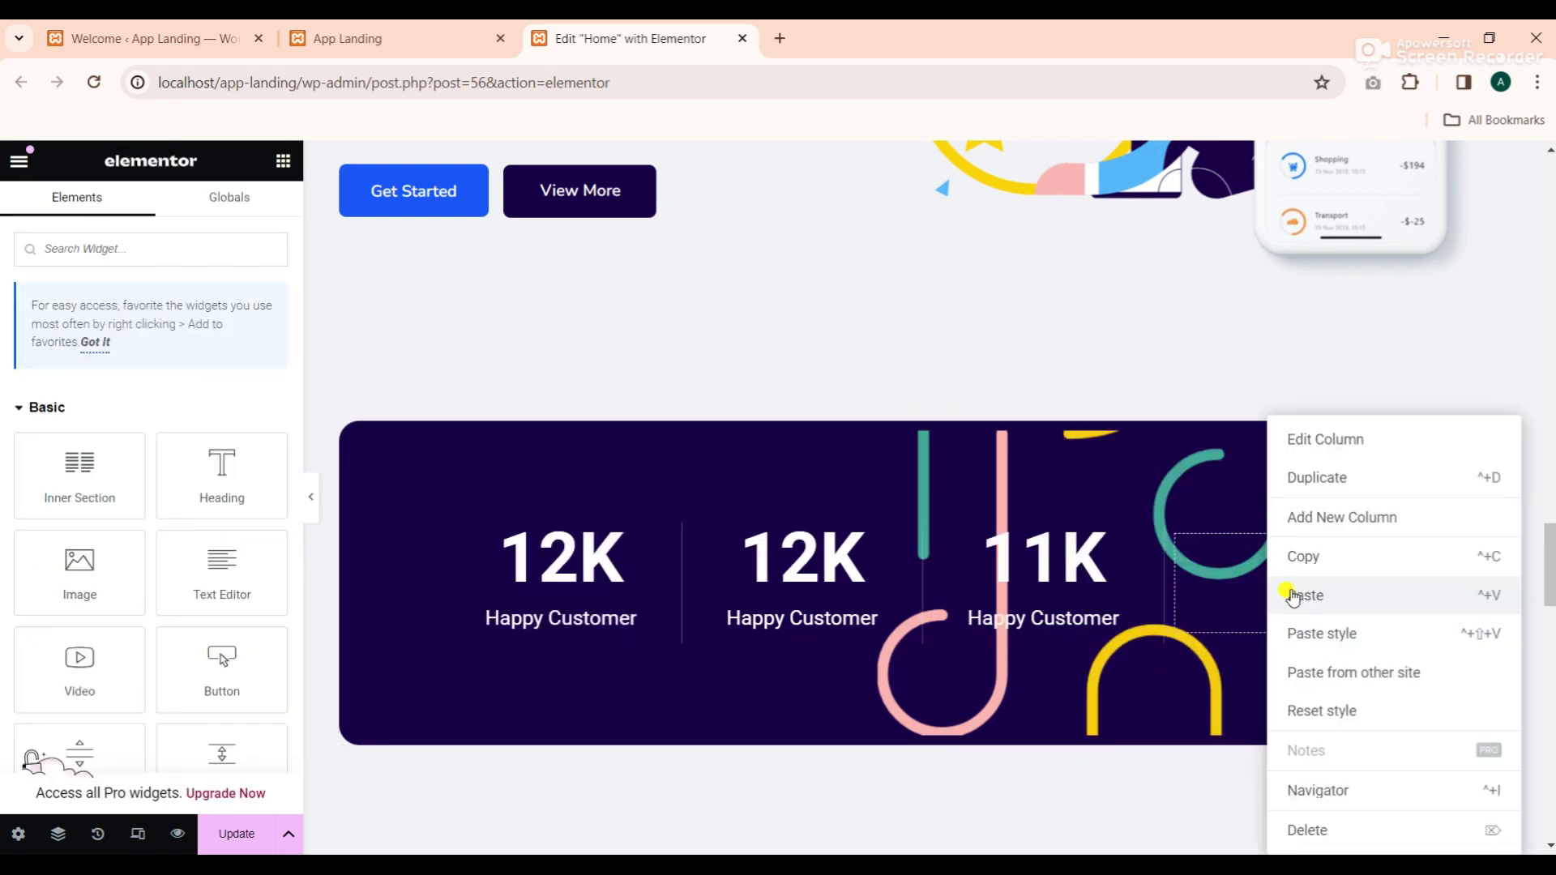
pyautogui.click(1293, 598)
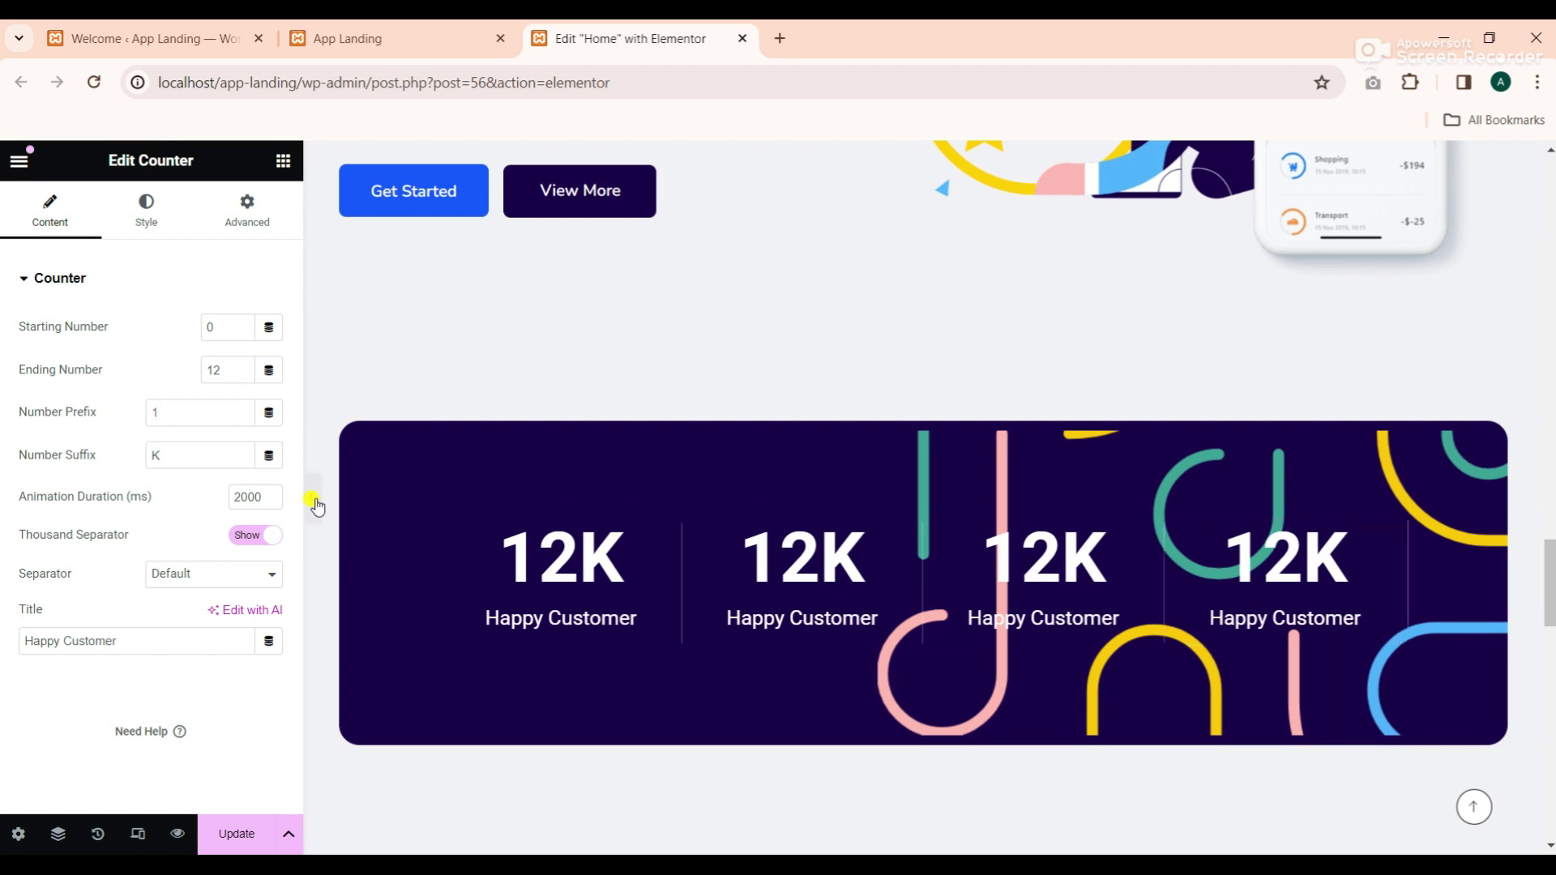
pyautogui.click(315, 503)
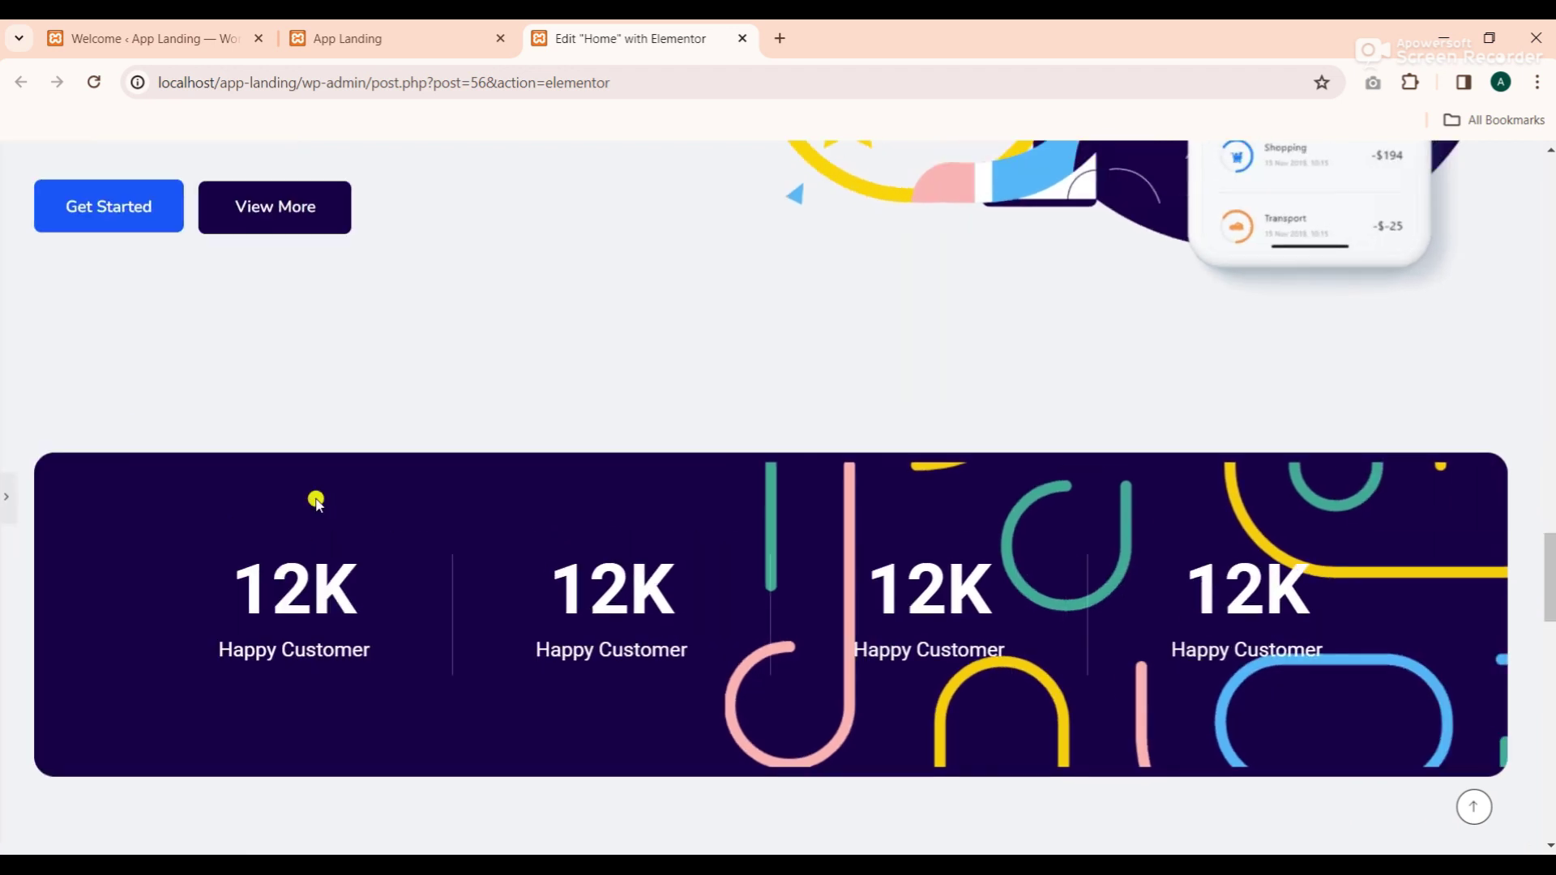
pyautogui.click(11, 506)
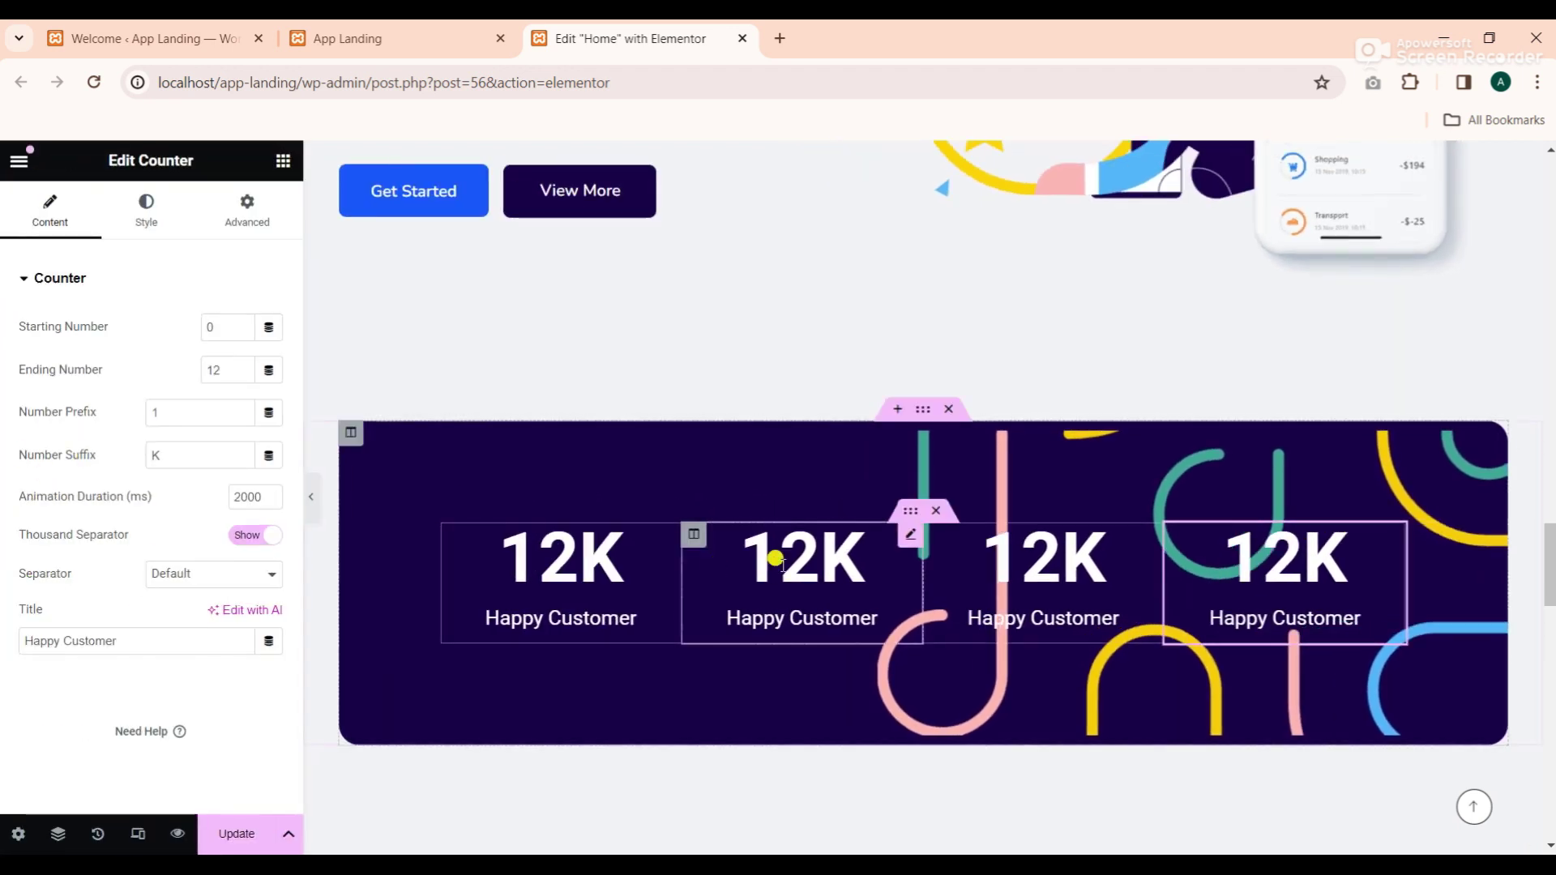
# Change the second counter's title to "Various Services", copied from the App Landing notes in Notepad
pyautogui.click(908, 540)
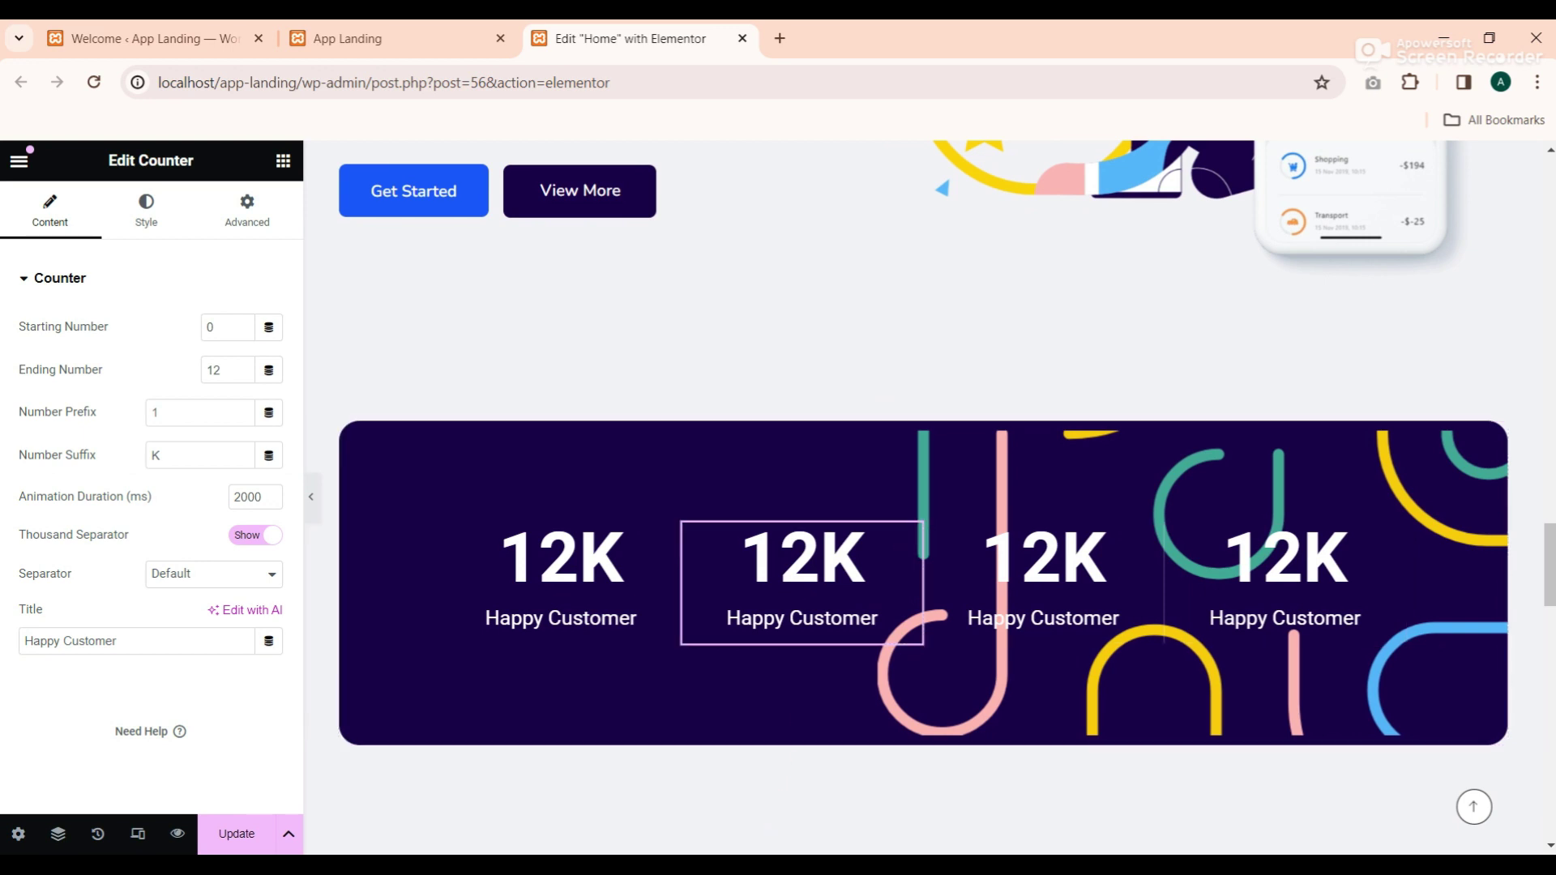
pyautogui.hotkey('alt', 'Tab')
pyautogui.moveTo(1152, 363); pyautogui.dragTo(1023, 359)
pyautogui.rightClick(1044, 357)
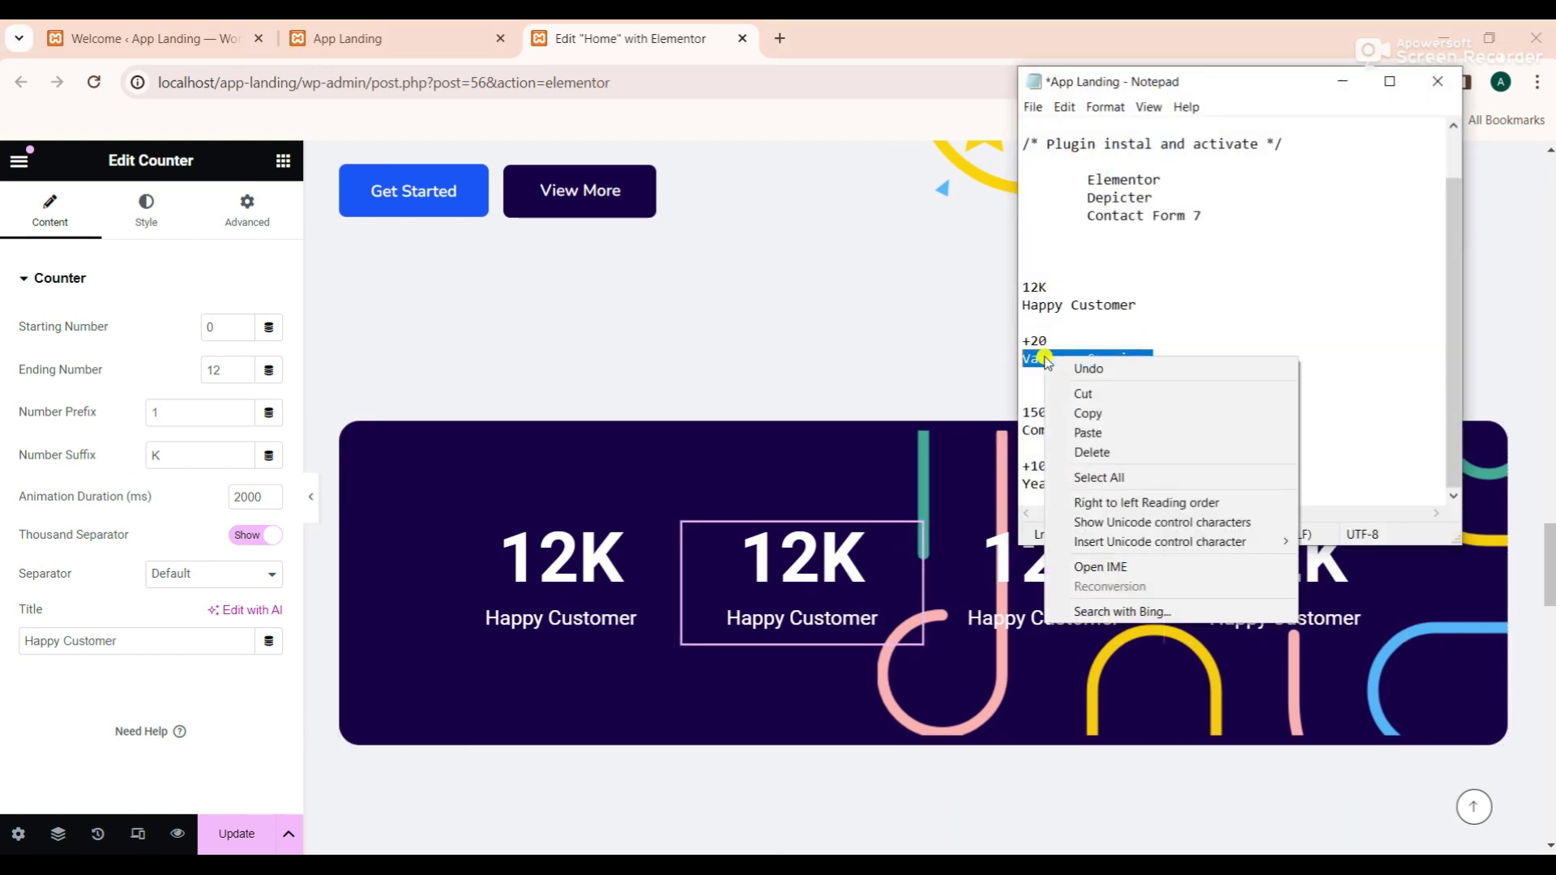
pyautogui.click(1083, 415)
pyautogui.click(1369, 81)
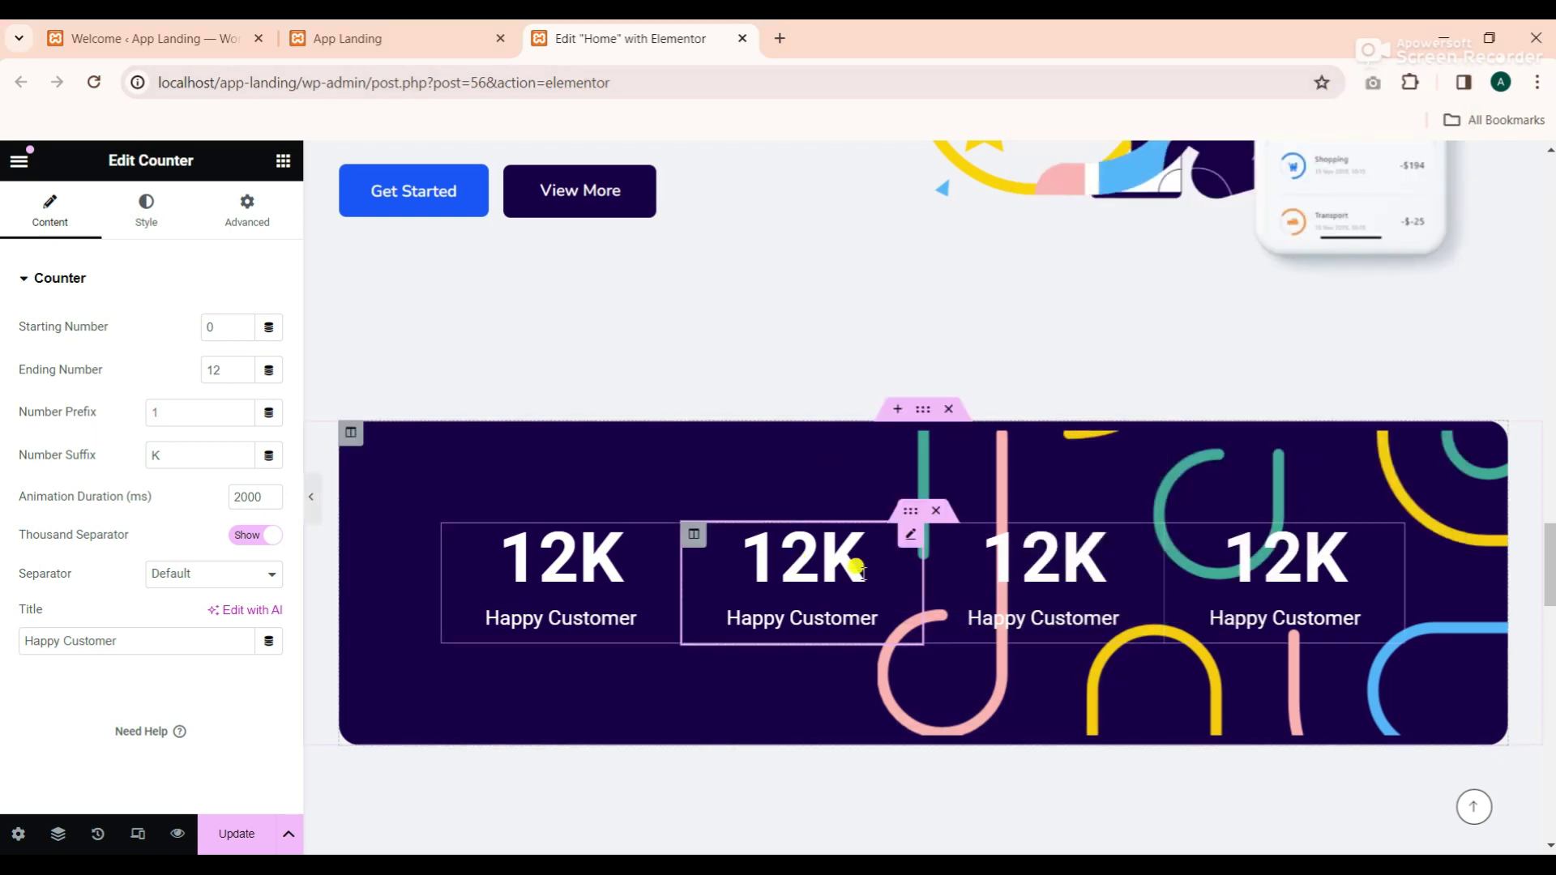
pyautogui.click(145, 219)
pyautogui.click(57, 234)
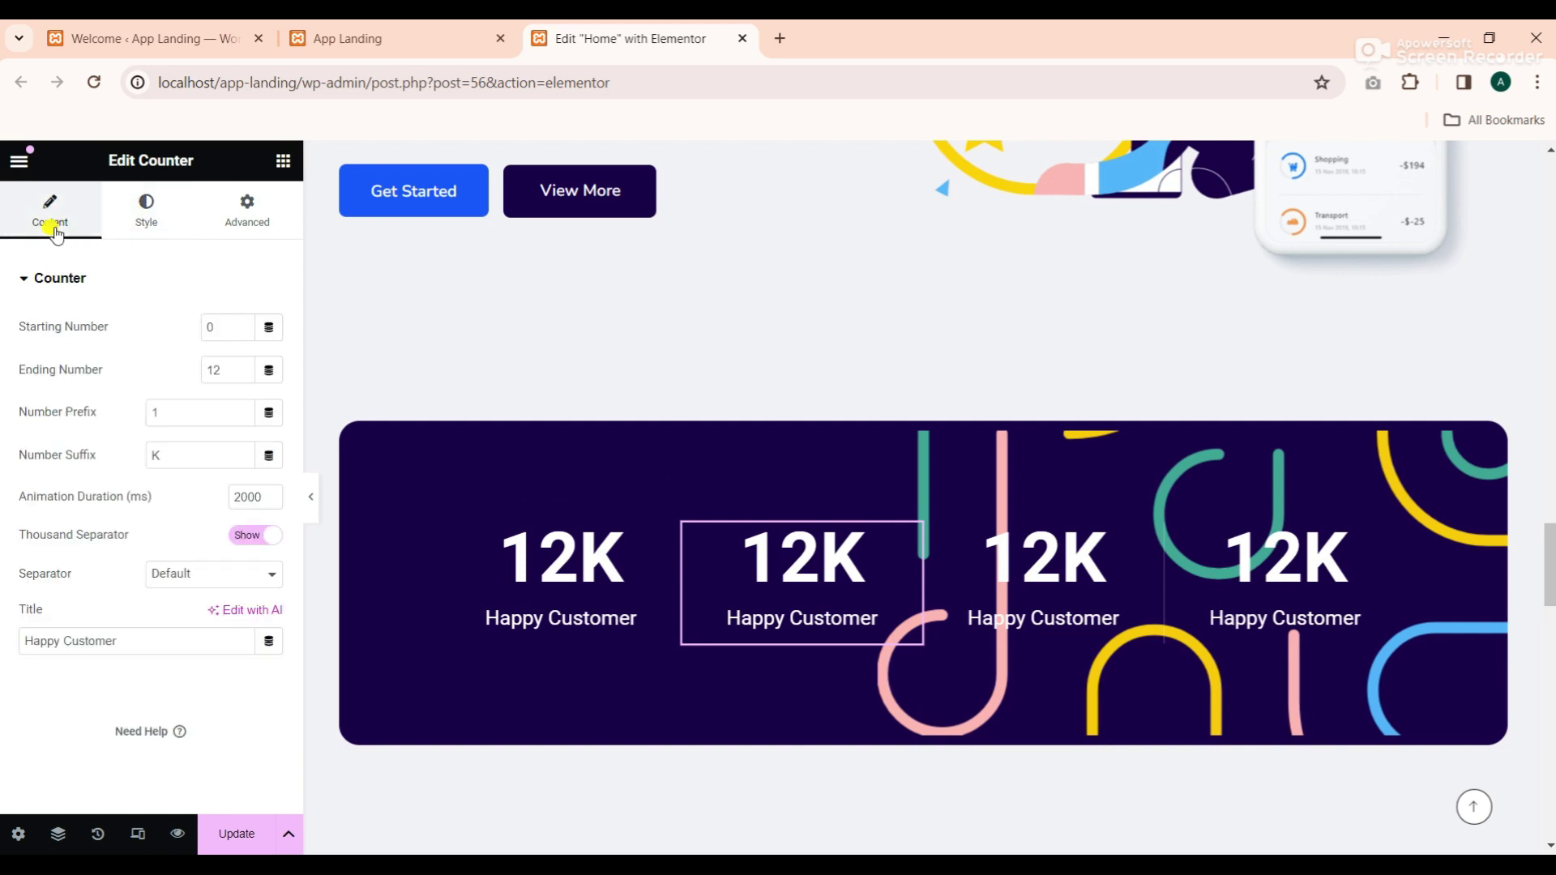
pyautogui.moveTo(129, 641); pyautogui.dragTo(3, 638)
pyautogui.write('Various Services')
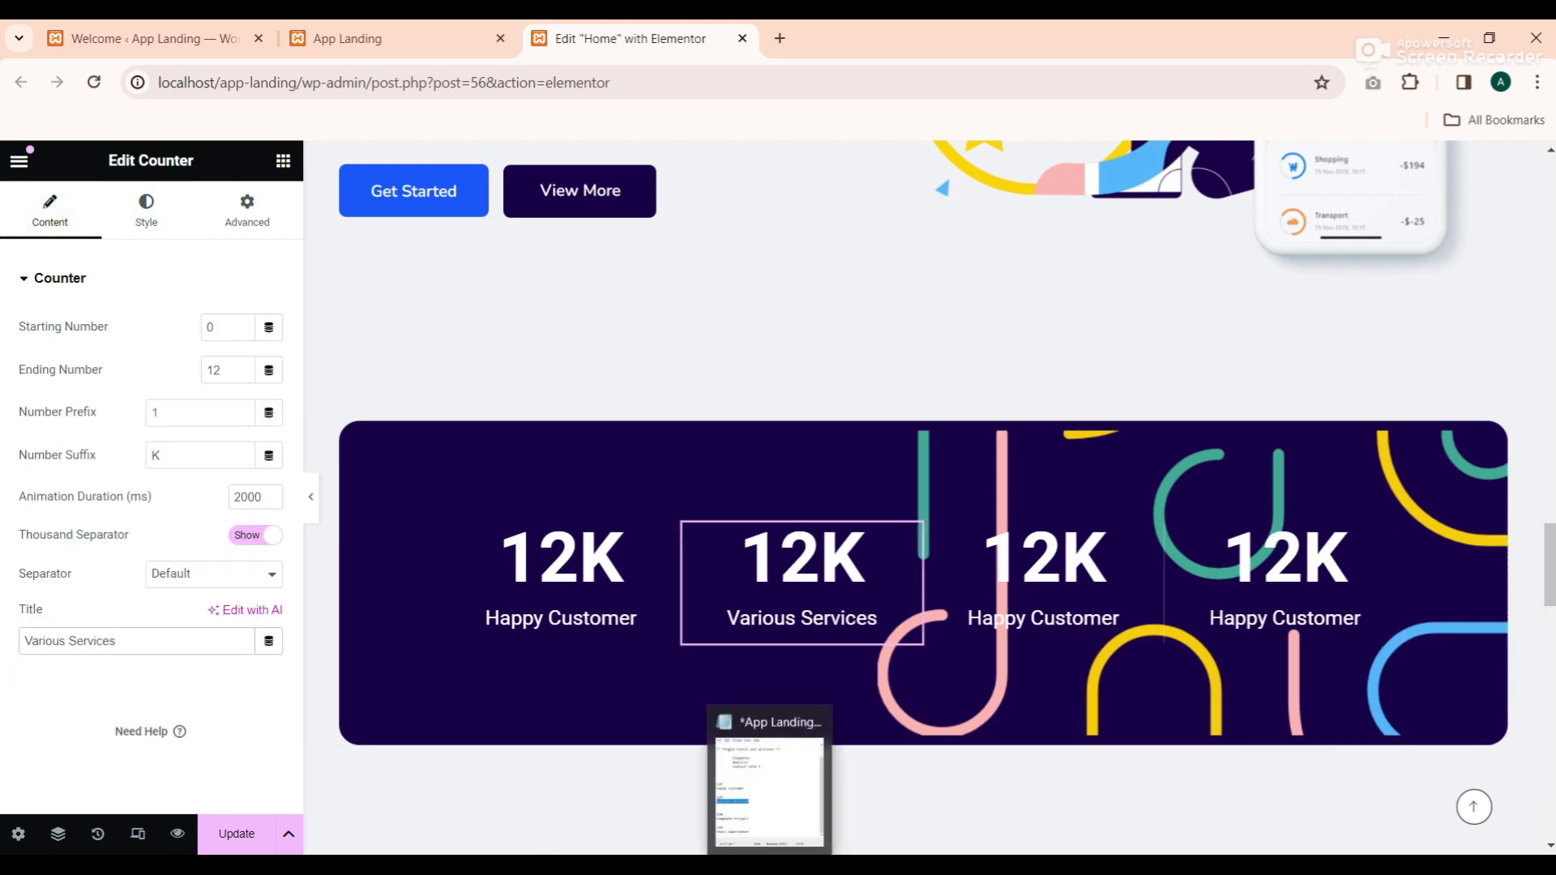
# Set the second counter's ending number to 20 and its number suffix to "+", and update the page
pyautogui.click(770, 782)
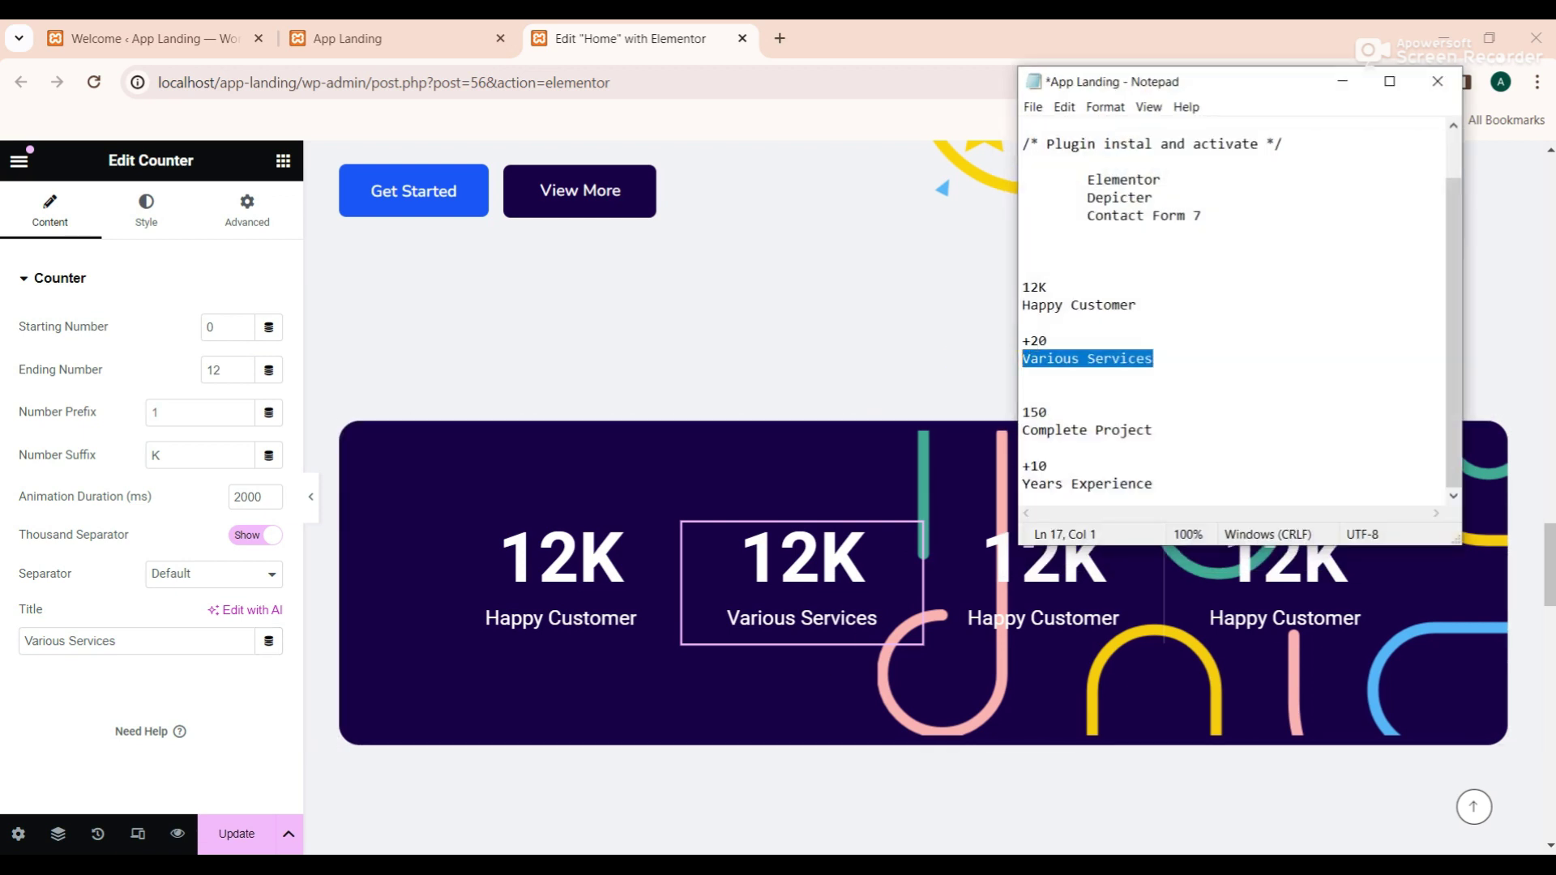
pyautogui.click(226, 374)
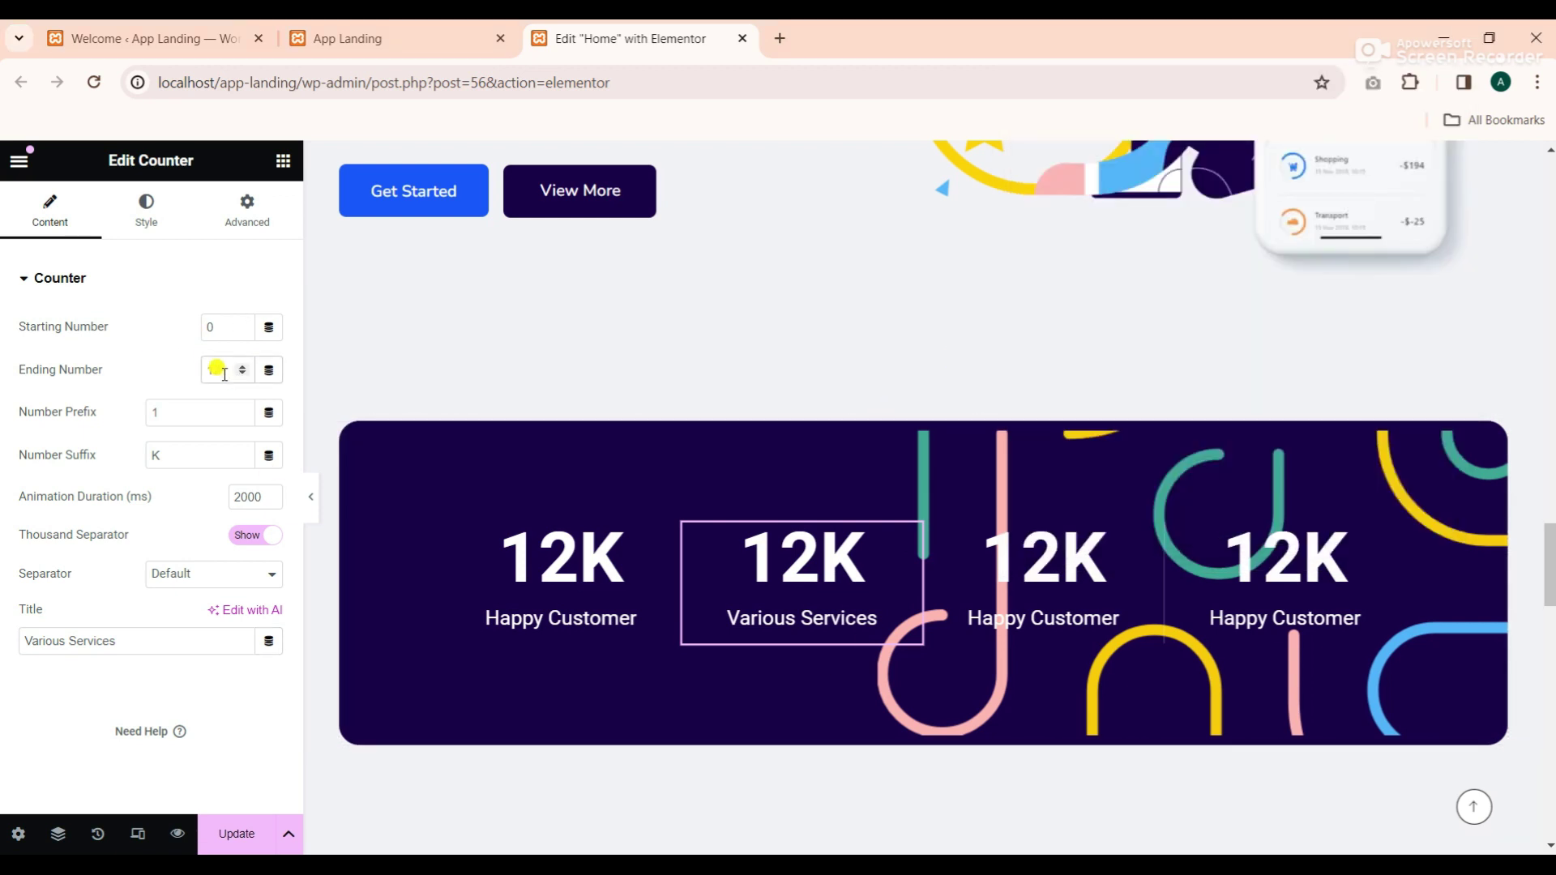
pyautogui.press('BackSpace')
pyautogui.press('BackSpace')
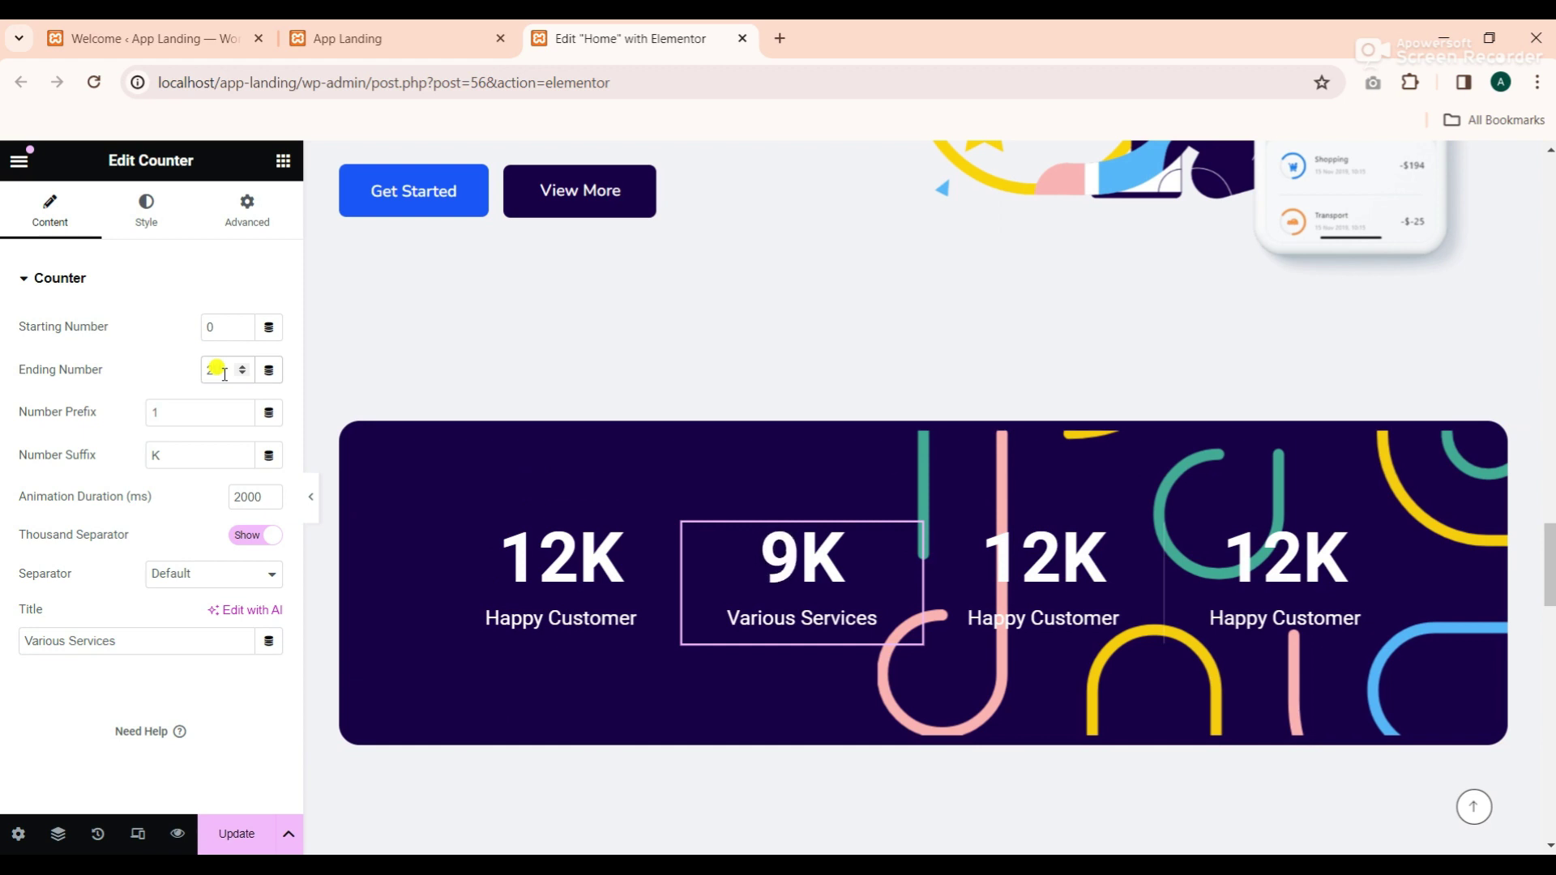
pyautogui.write('20')
pyautogui.click(164, 454)
pyautogui.press('BackSpace')
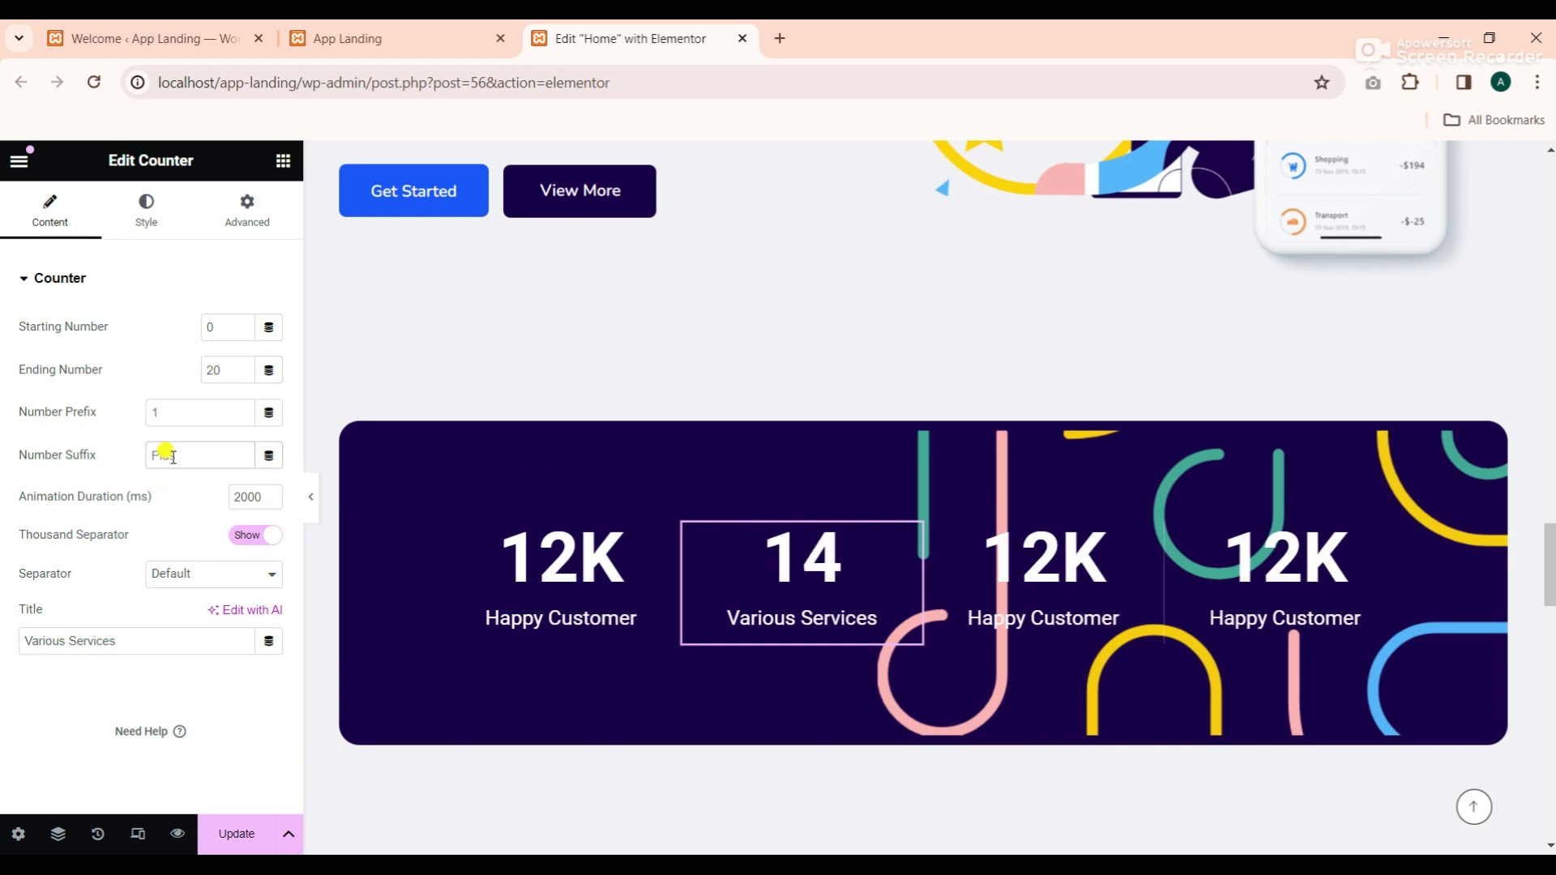
pyautogui.write('_')
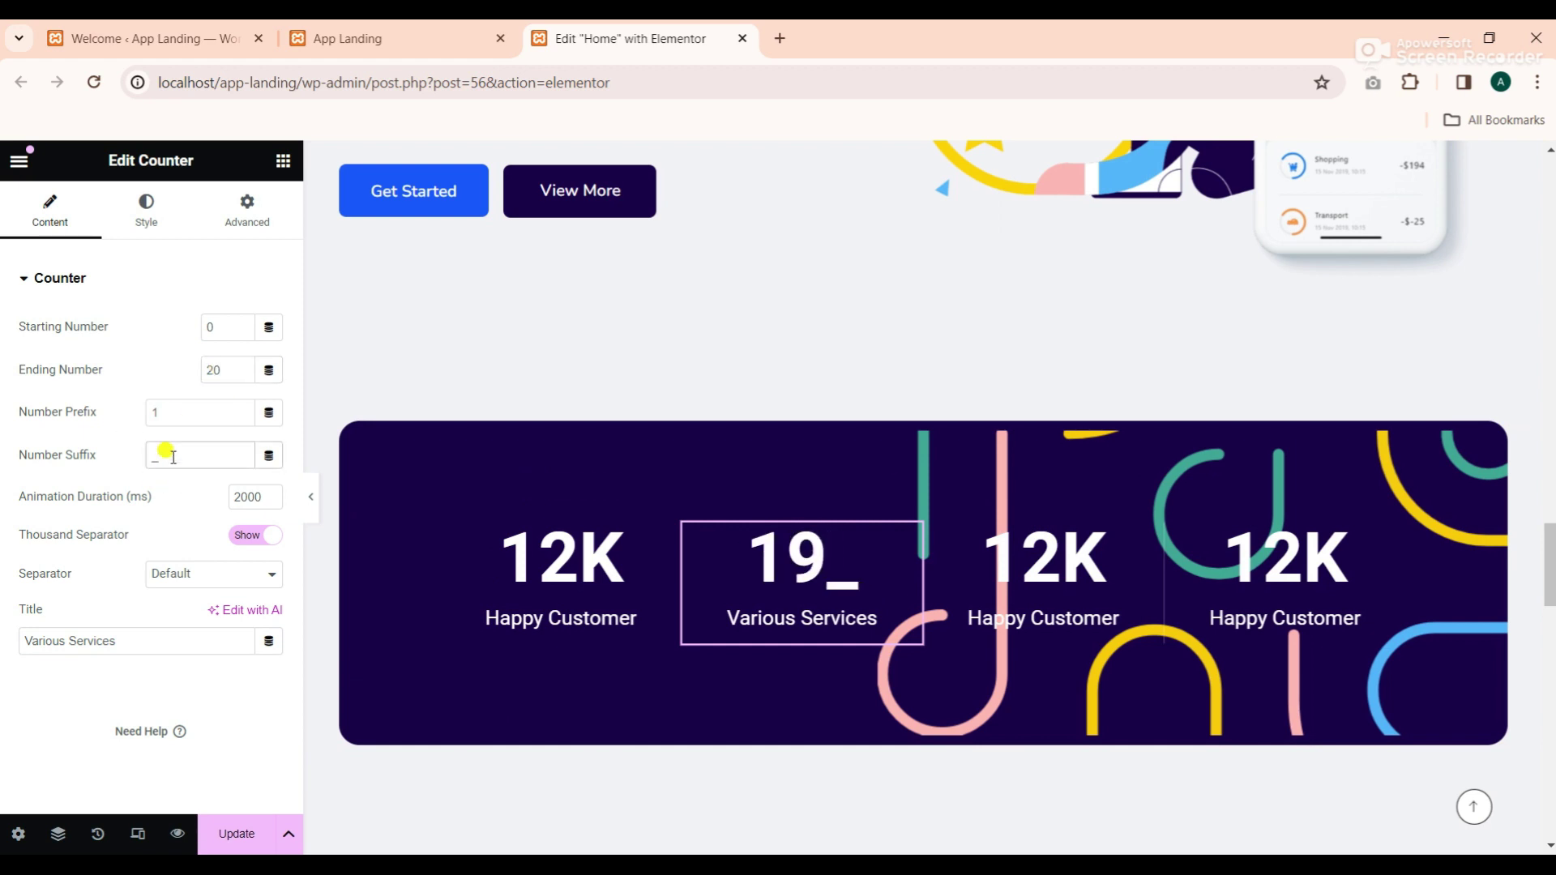
pyautogui.press('BackSpace')
pyautogui.write('+')
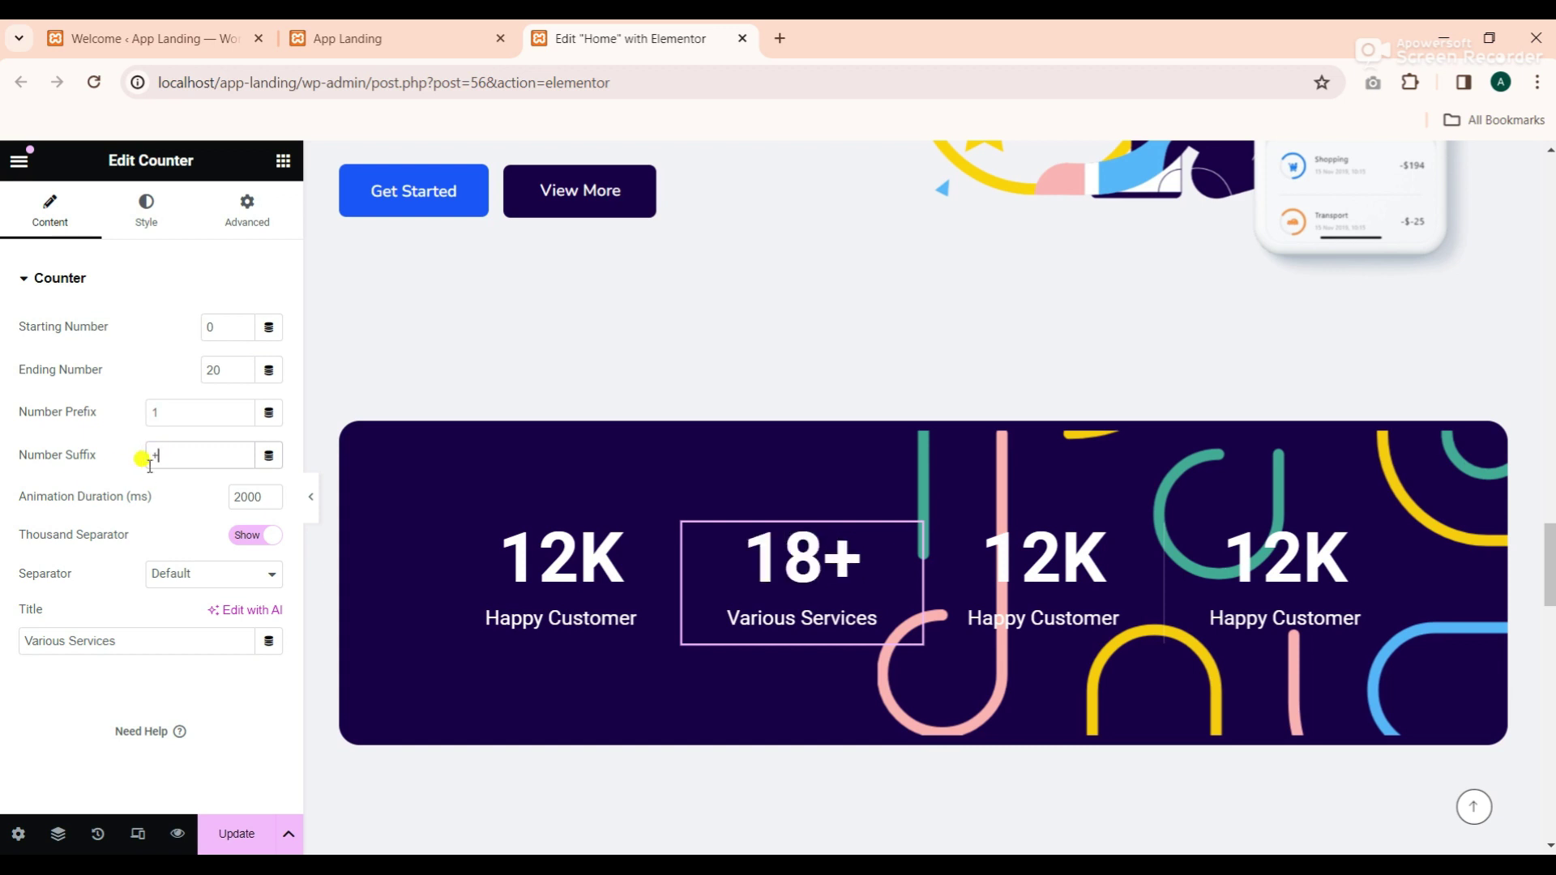
pyautogui.click(244, 847)
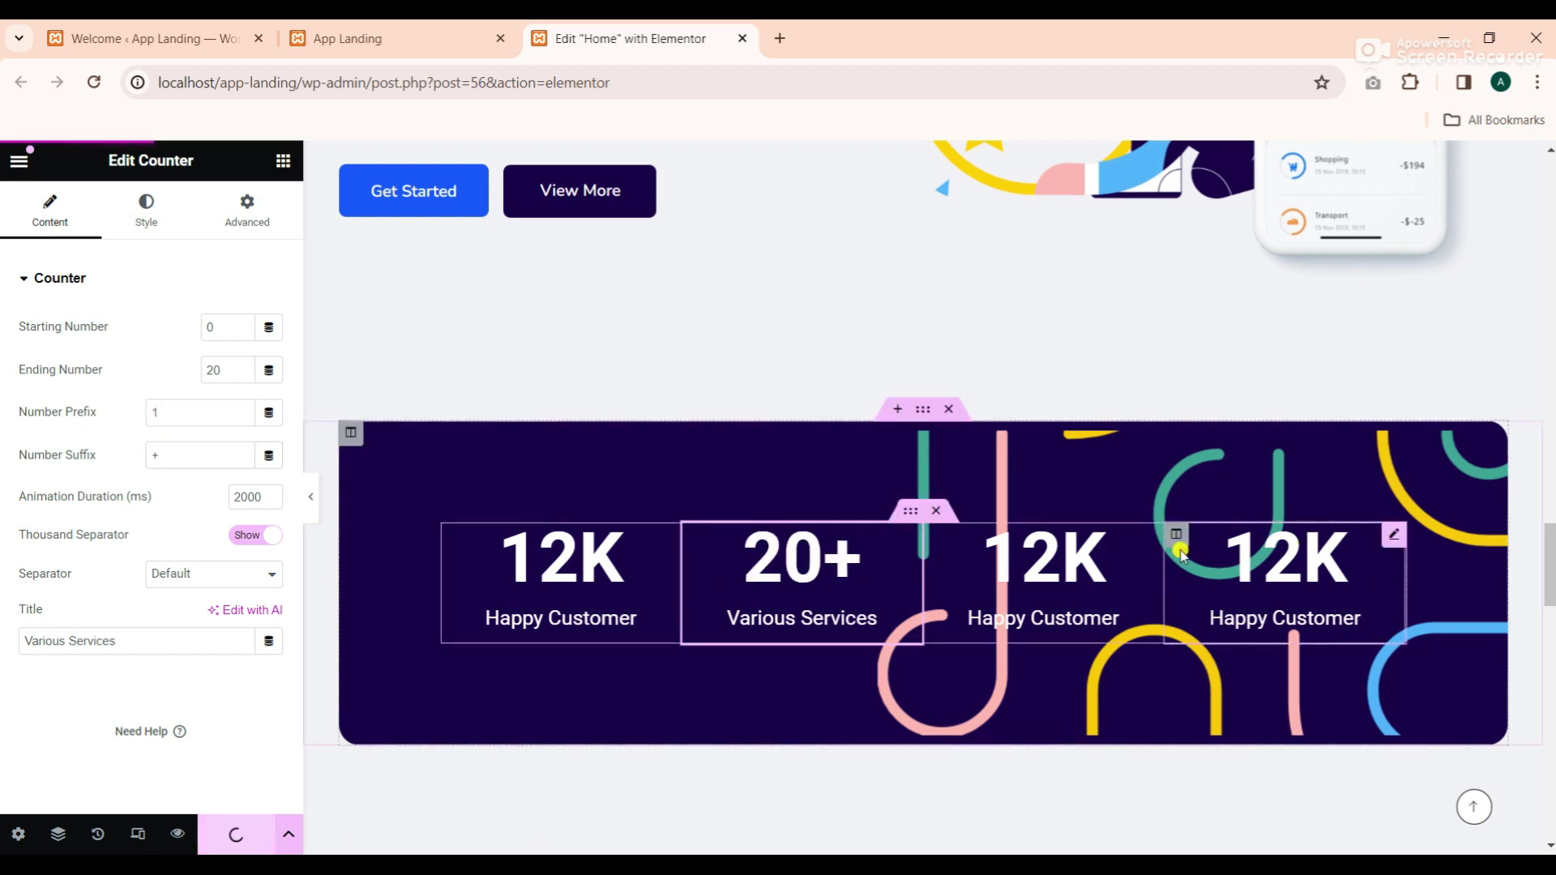
# Change the third counter's title to "Complete Project", copied from the App Landing notes in Notepad
pyautogui.click(1151, 534)
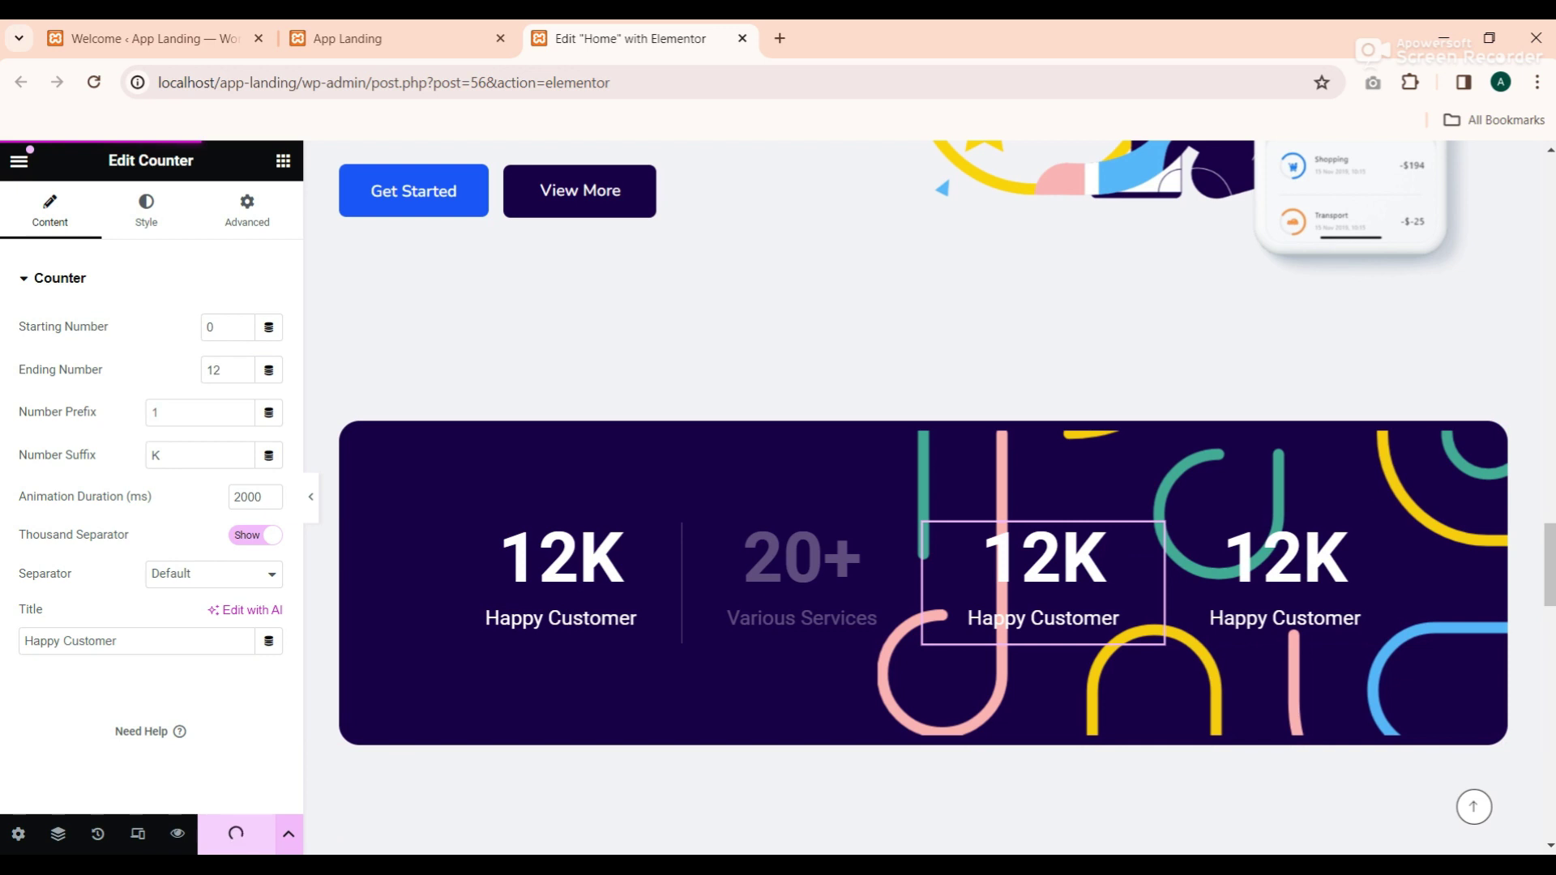
pyautogui.hotkey('alt', 'Tab')
pyautogui.moveTo(1154, 430); pyautogui.dragTo(1022, 430)
pyautogui.rightClick(1064, 432)
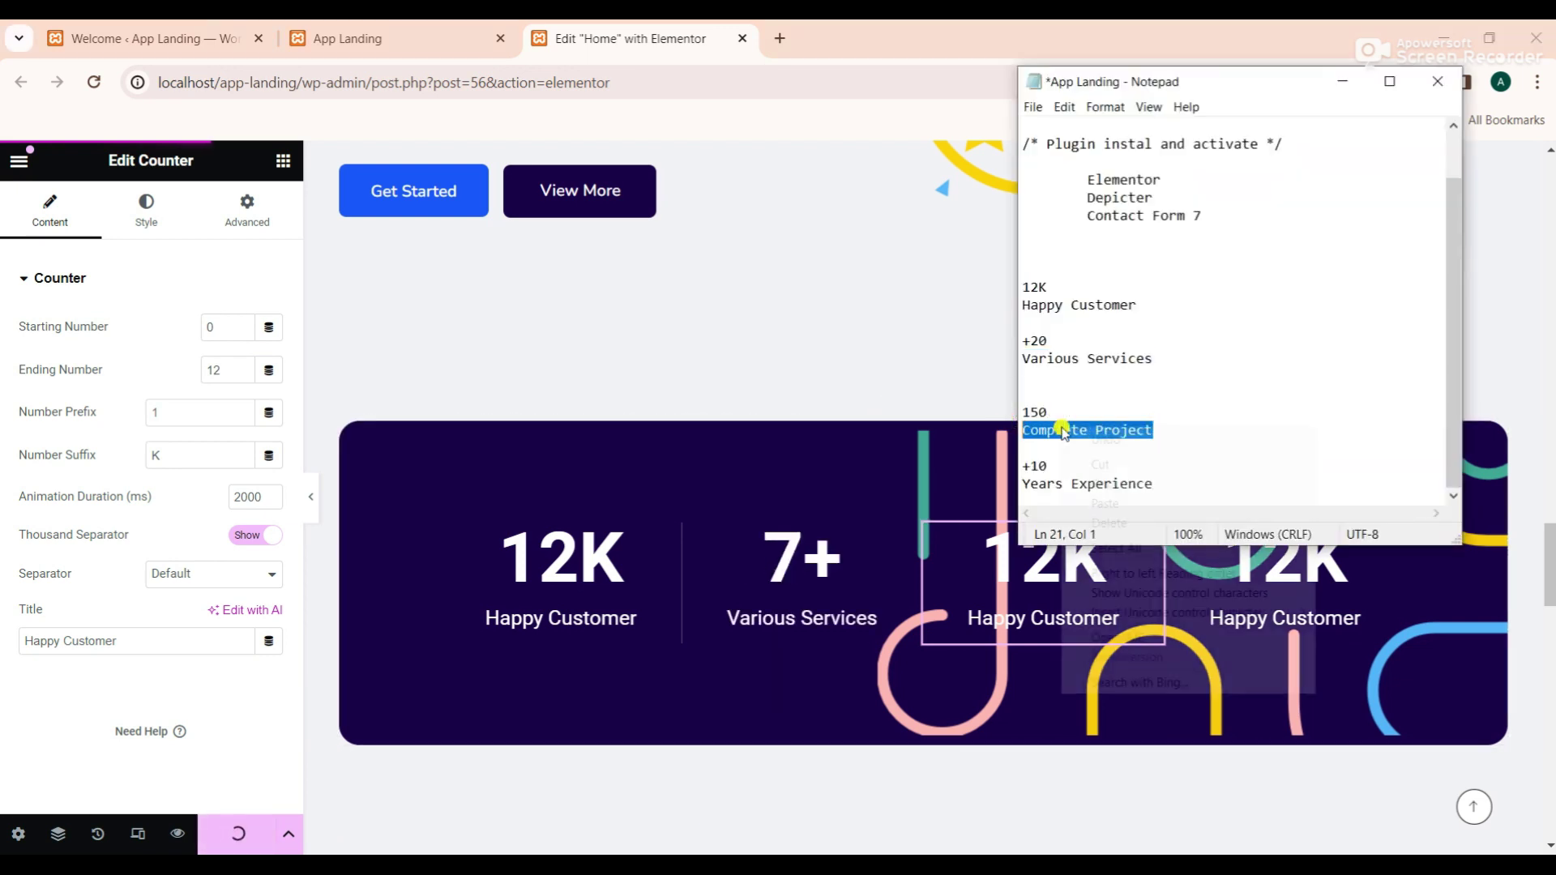
pyautogui.click(1100, 484)
pyautogui.click(1165, 545)
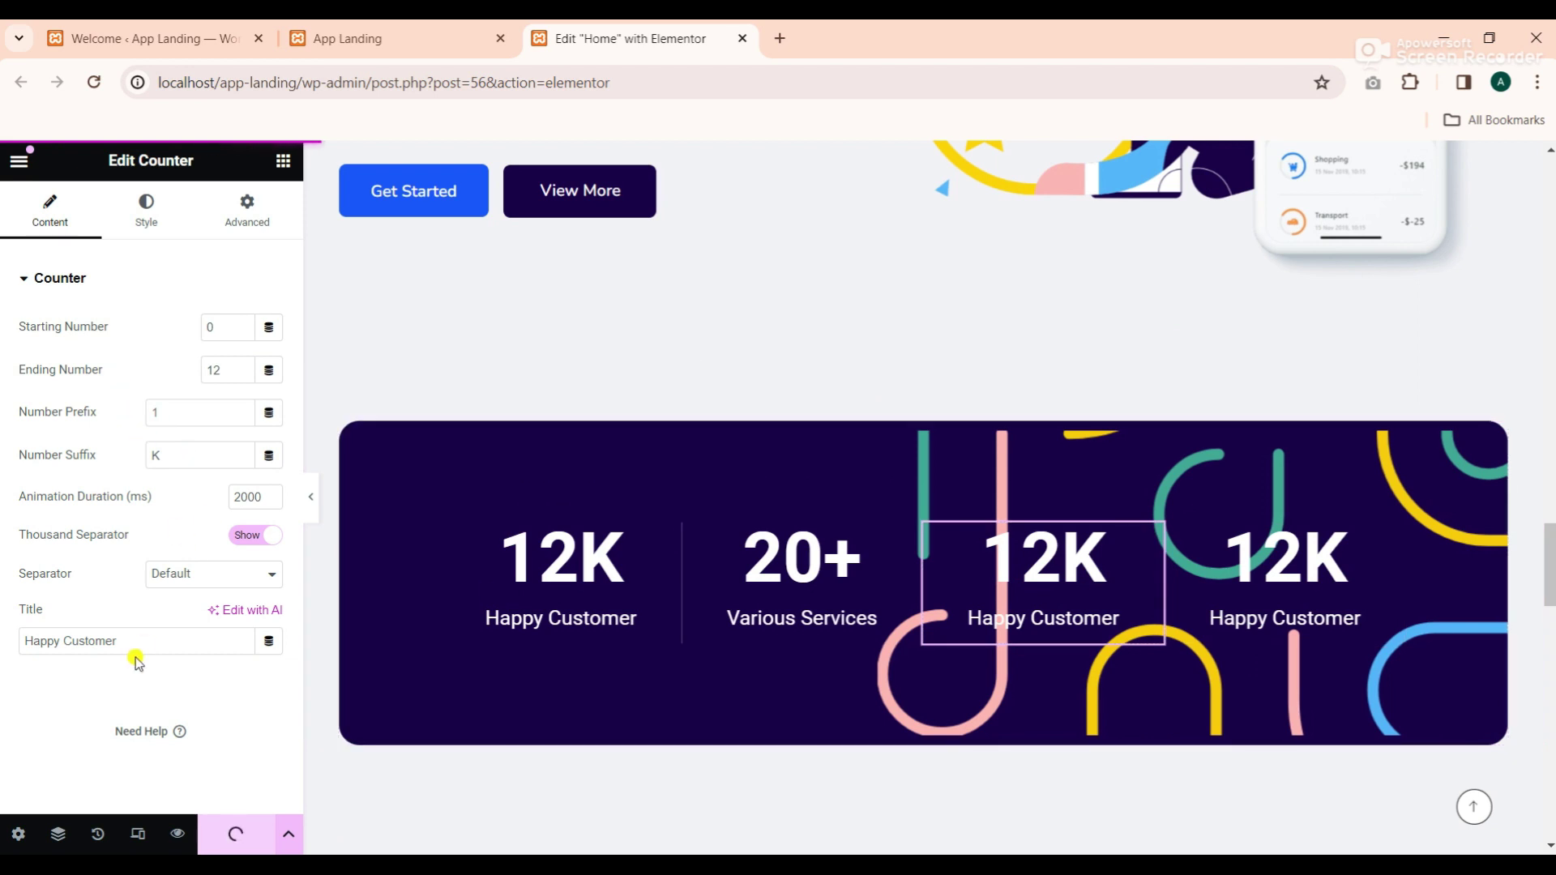
pyautogui.moveTo(135, 653); pyautogui.dragTo(7, 635)
pyautogui.rightClick(28, 641)
pyautogui.click(101, 315)
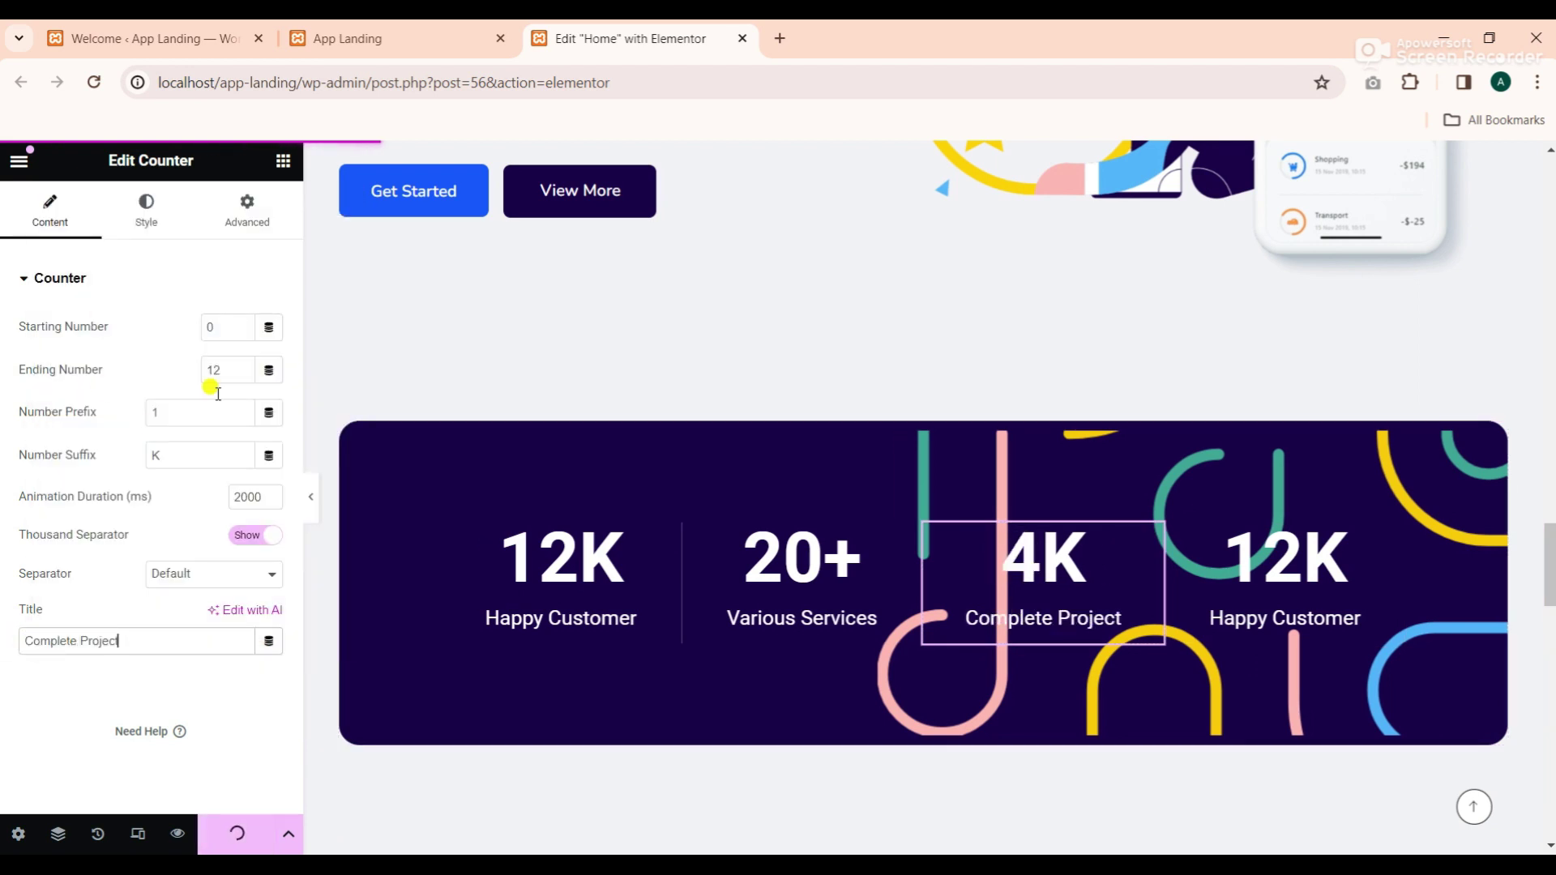
# Set the third counter's ending number to 150 and clear its number suffix
pyautogui.click(213, 371)
pyautogui.press('BackSpace')
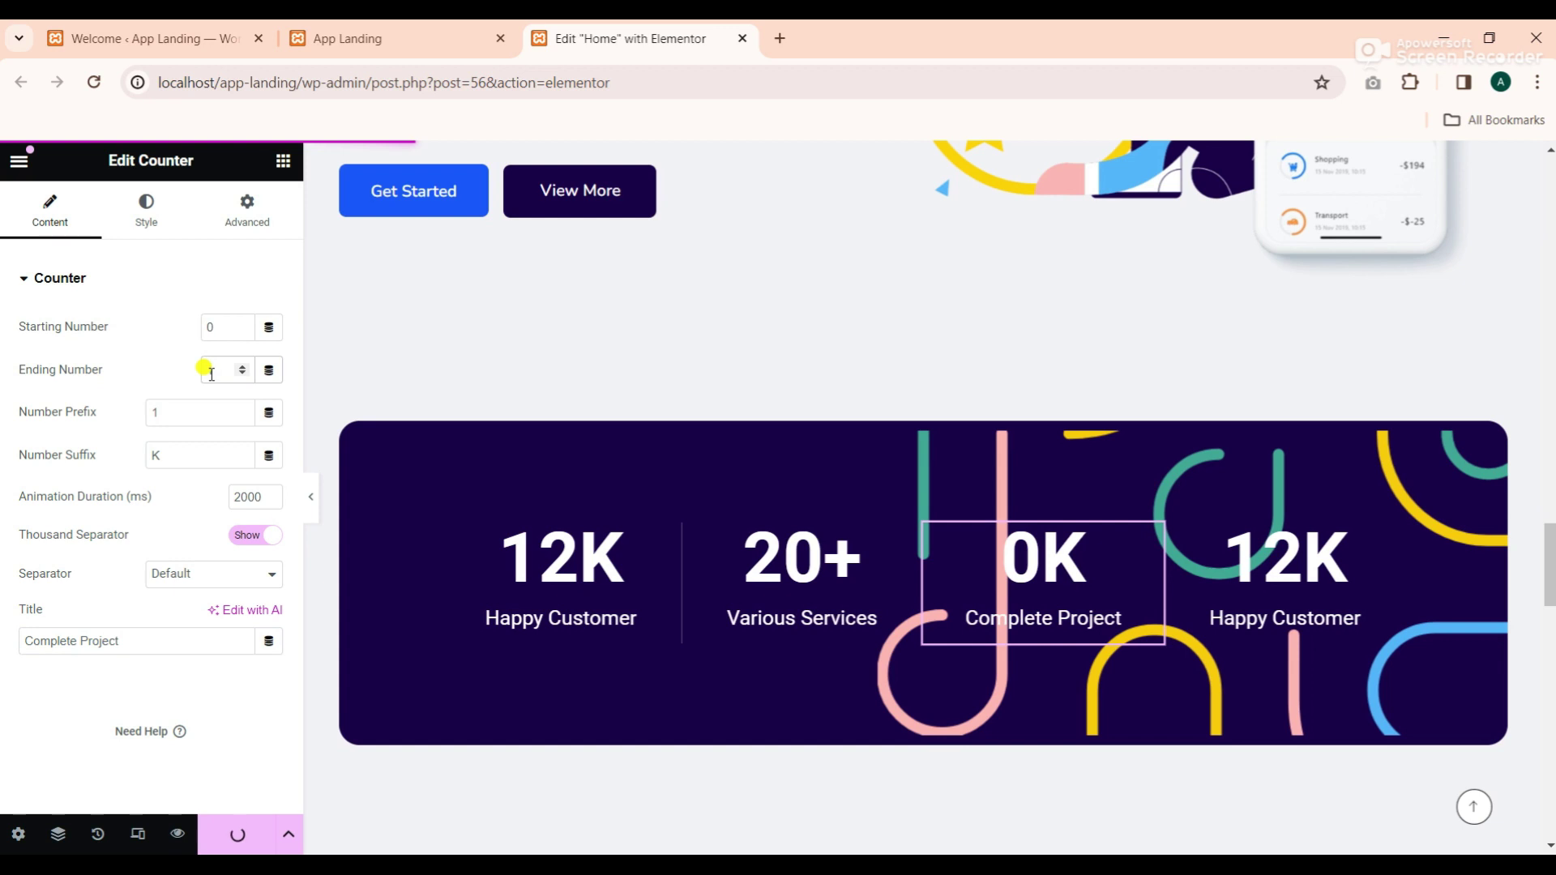
pyautogui.write('50')
pyautogui.click(172, 457)
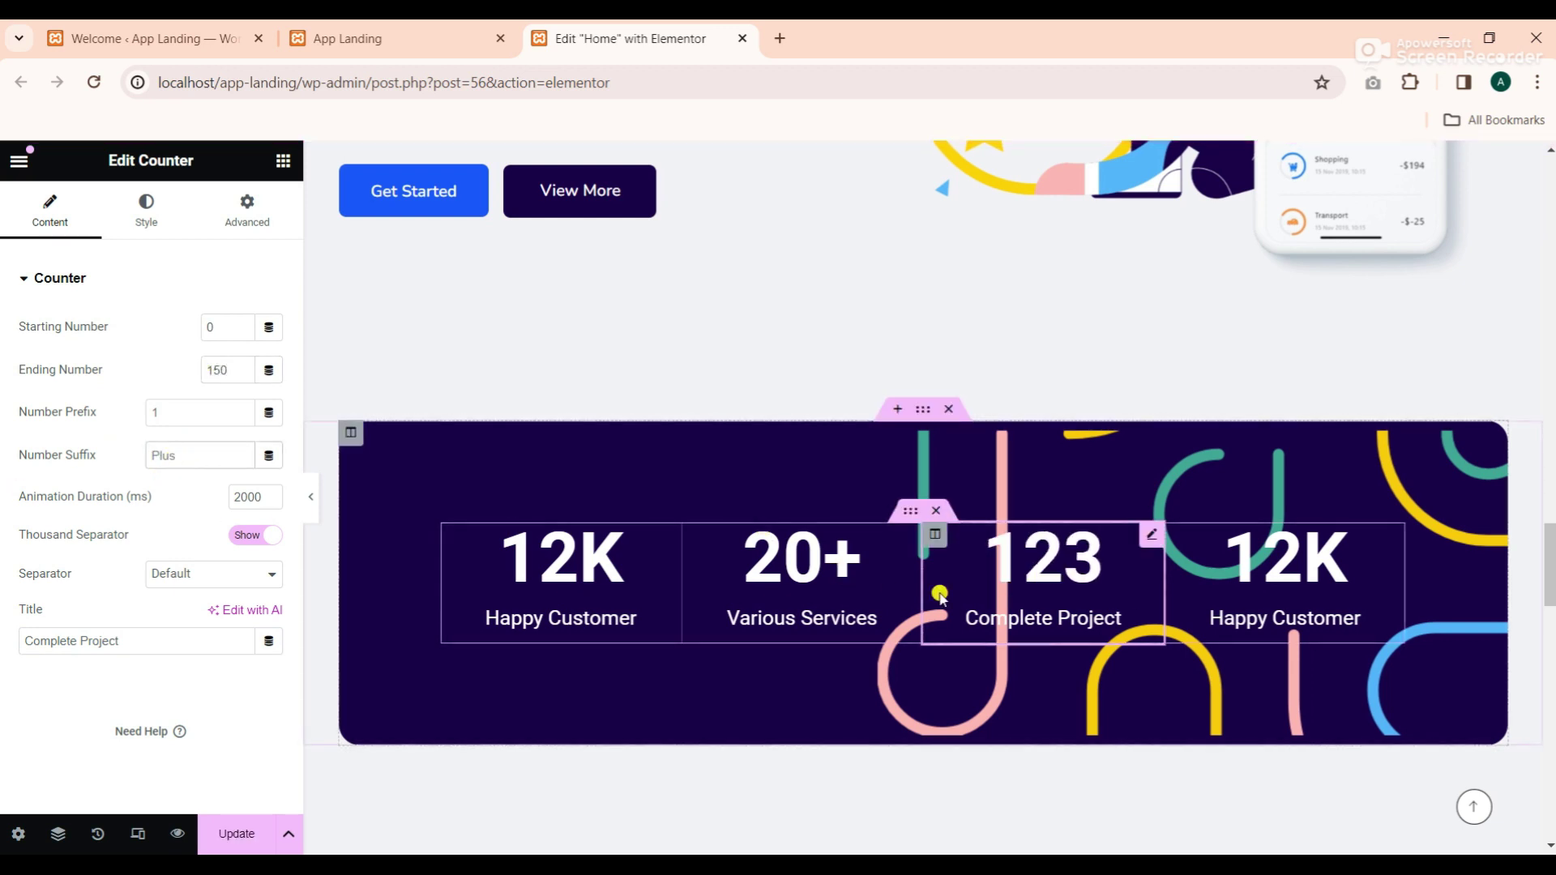
# Open the fourth counter for editing and copy "Years Experience" from the App Landing notes in Notepad
pyautogui.click(1393, 534)
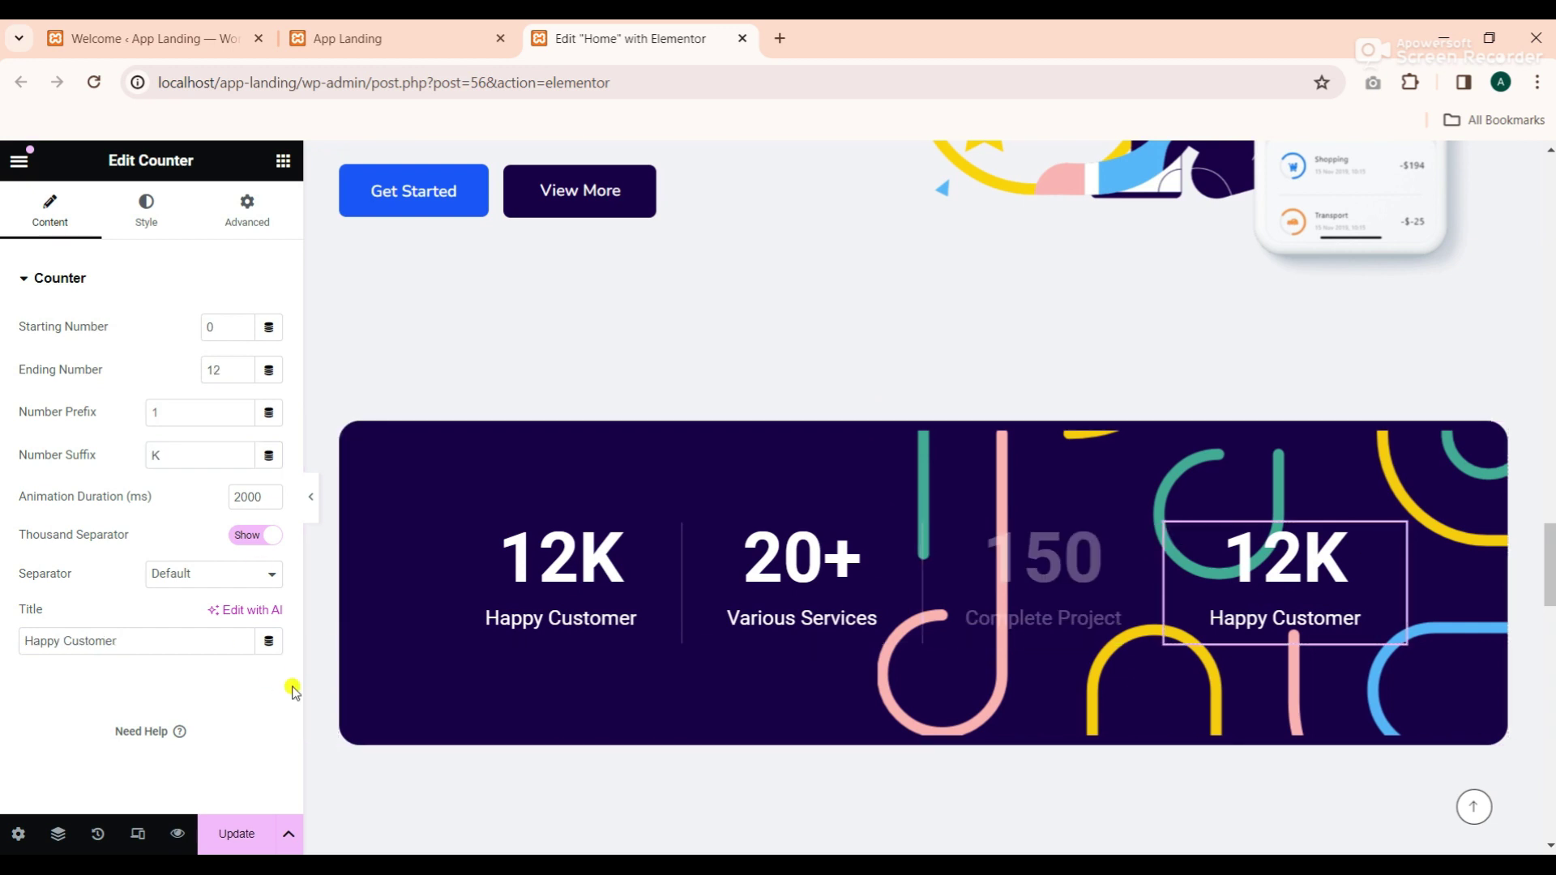
pyautogui.hotkey('alt', 'Tab')
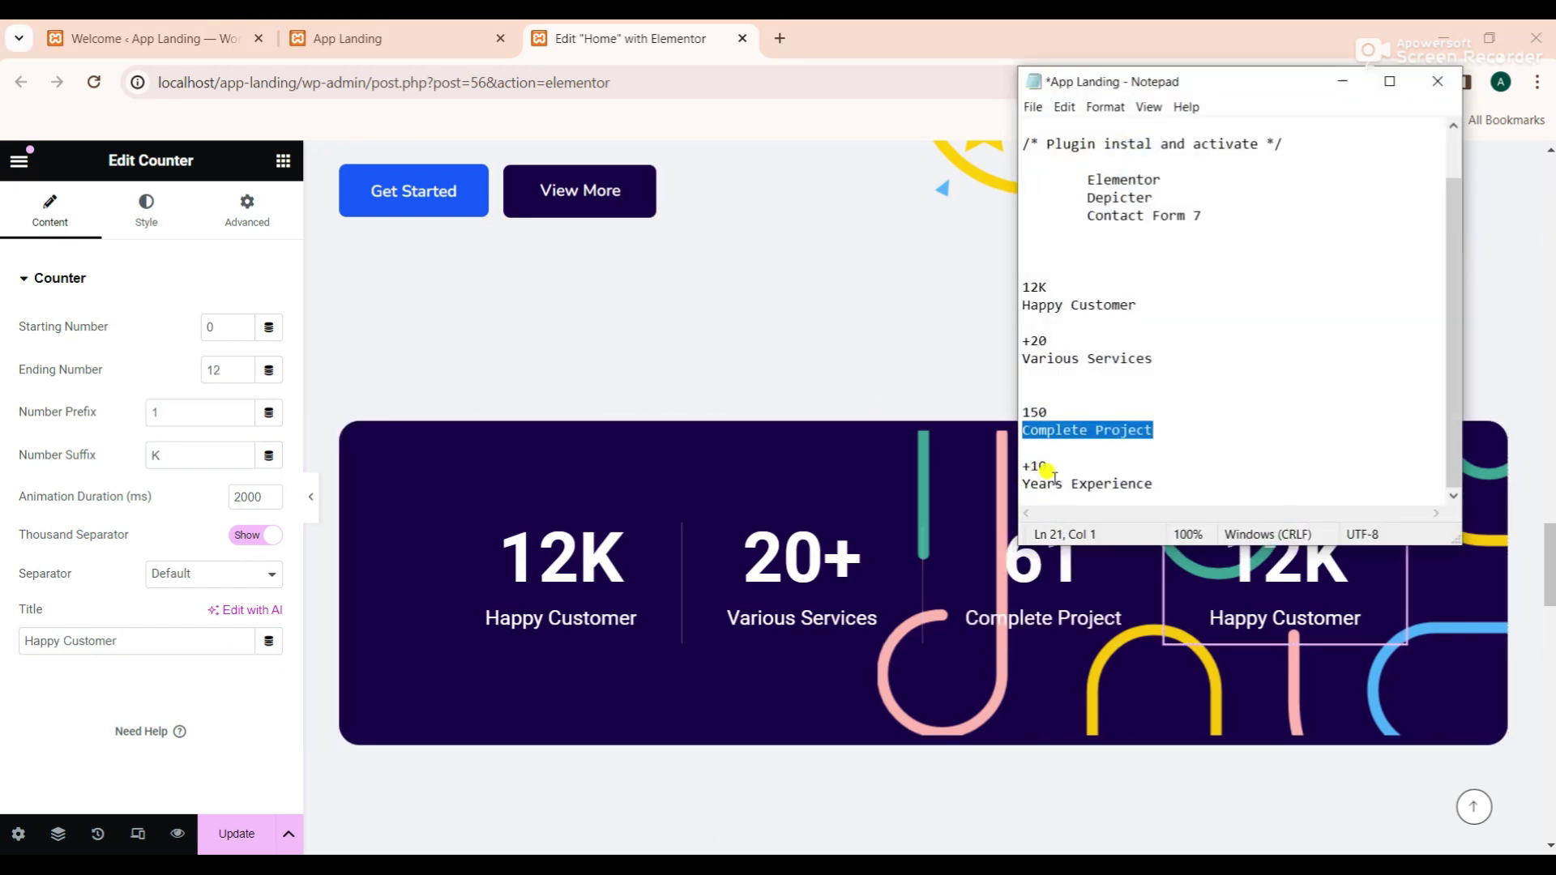
pyautogui.moveTo(1153, 484); pyautogui.dragTo(1024, 484)
pyautogui.rightClick(1029, 481)
pyautogui.click(1070, 542)
pyautogui.click(1341, 84)
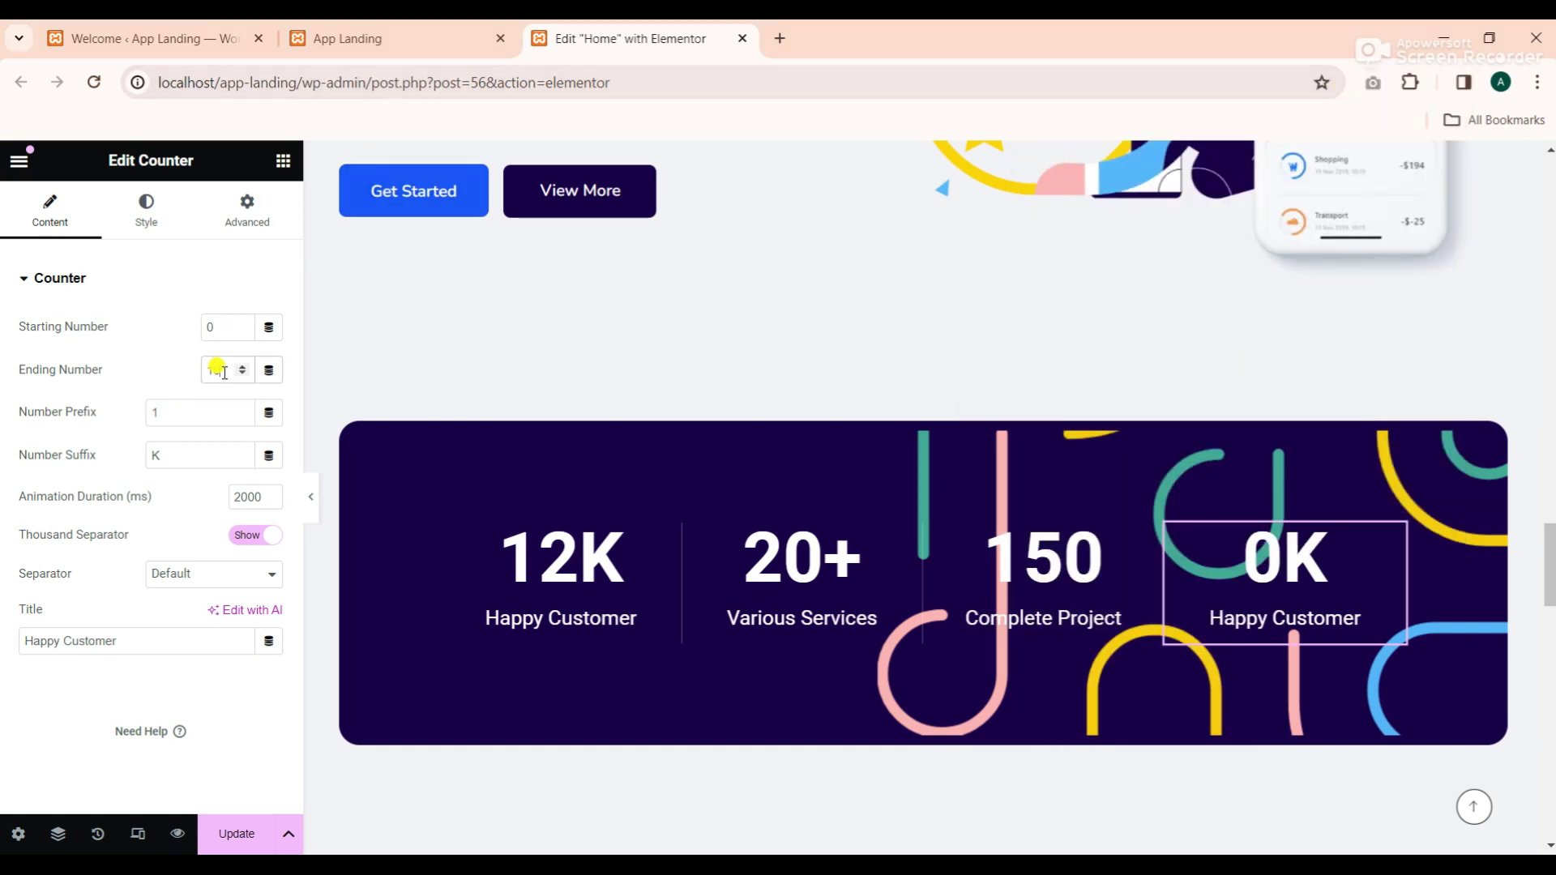
# Give the fourth counter an ending number of 10, a "+" suffix and the title "Years Experience", and update the page
pyautogui.press('BackSpace')
pyautogui.write('+')
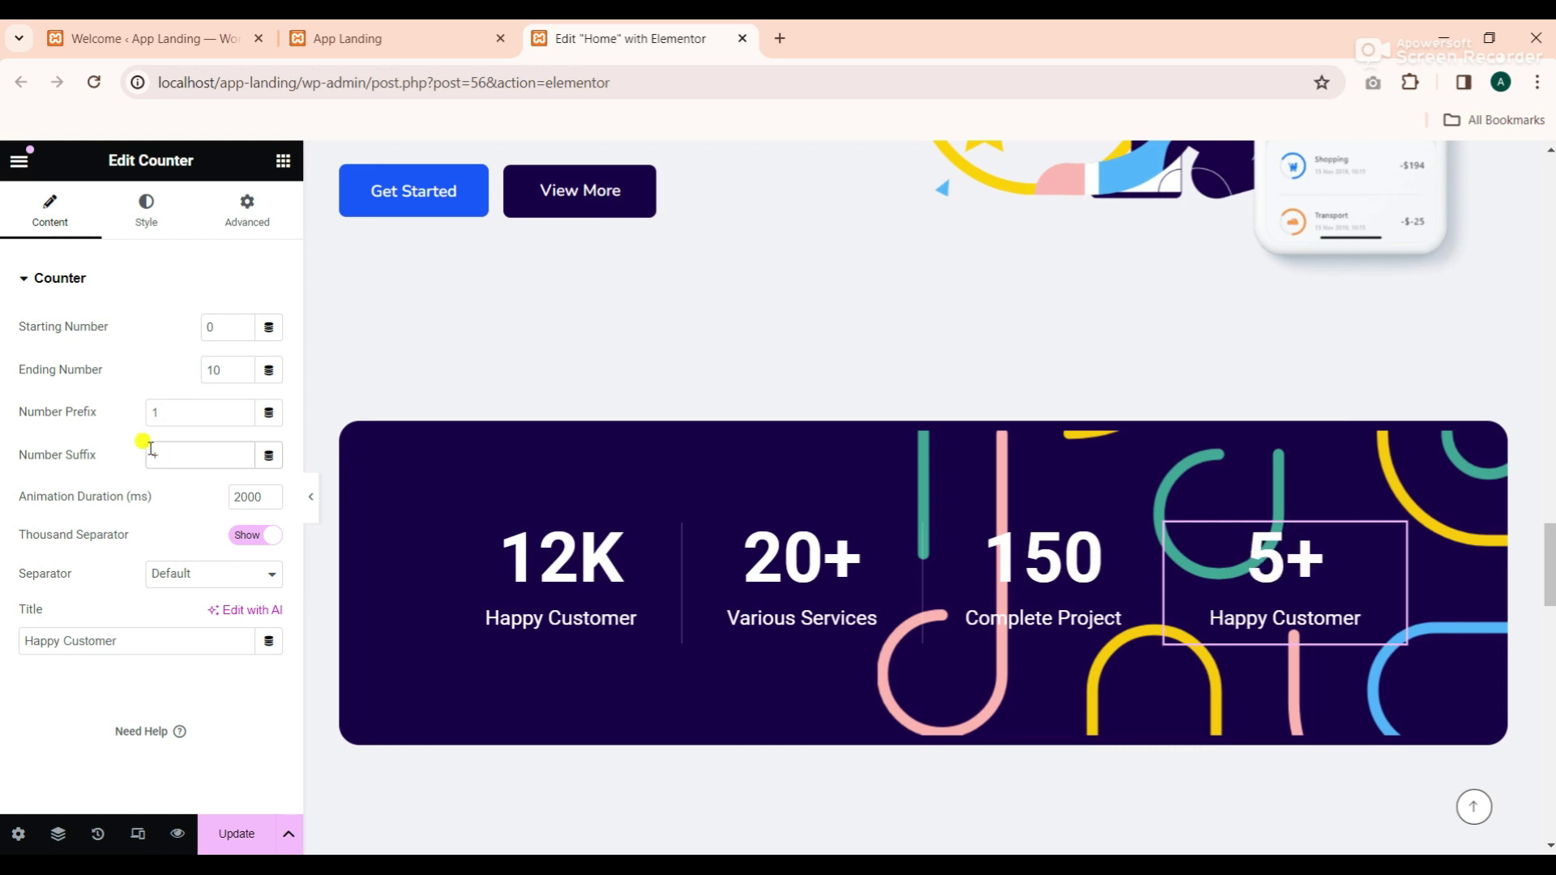
pyautogui.tripleClick(94, 639)
pyautogui.hotkey('ctrl', 'v')
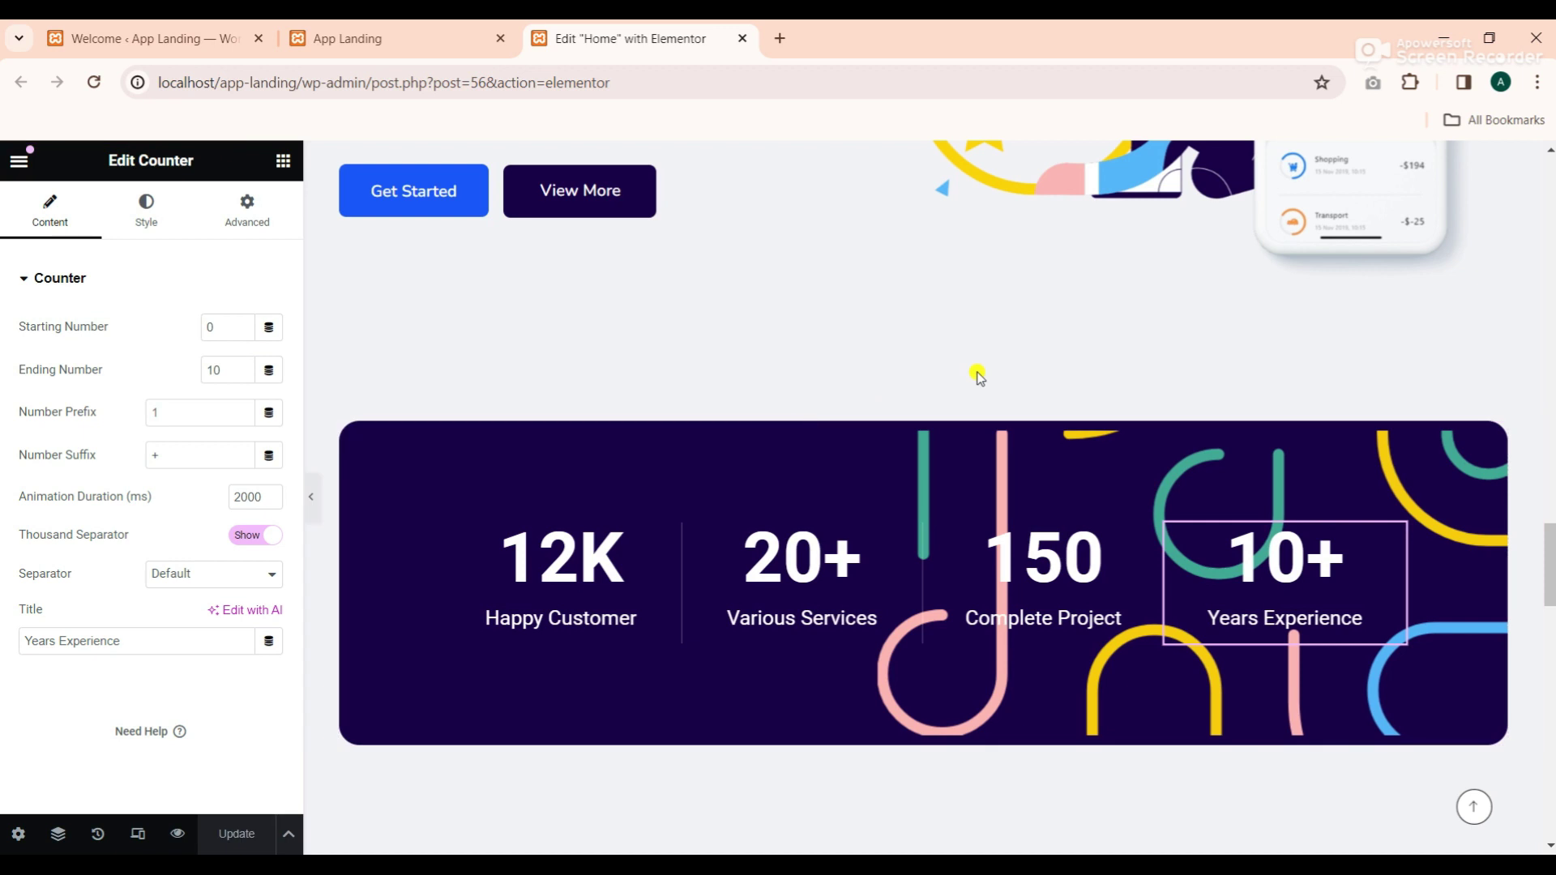
pyautogui.scroll(-5, 955, 378)
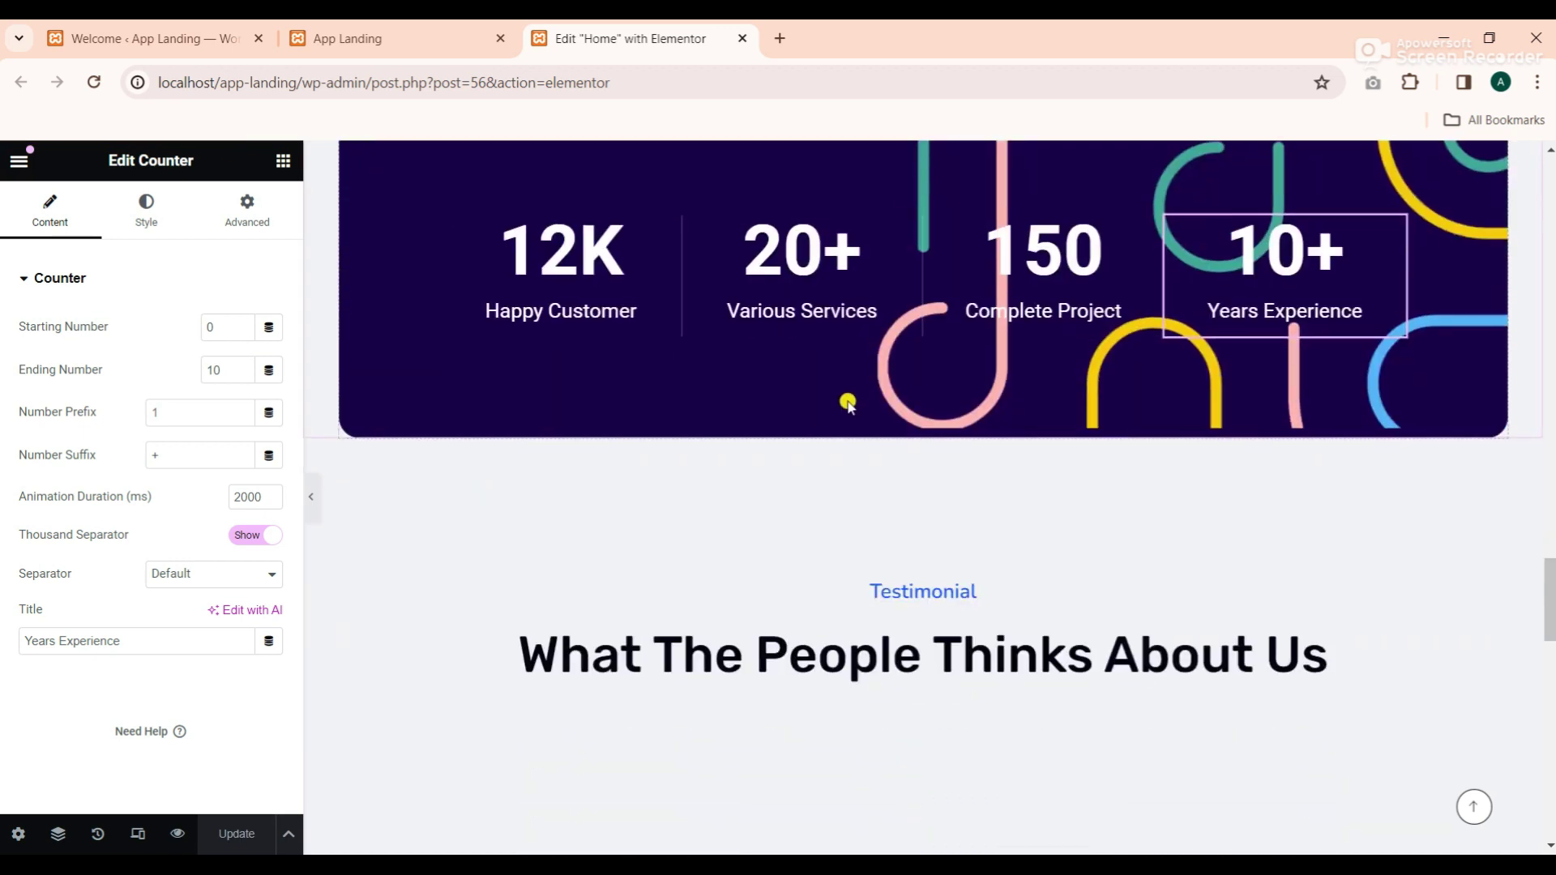
pyautogui.scroll(3, 585, 400)
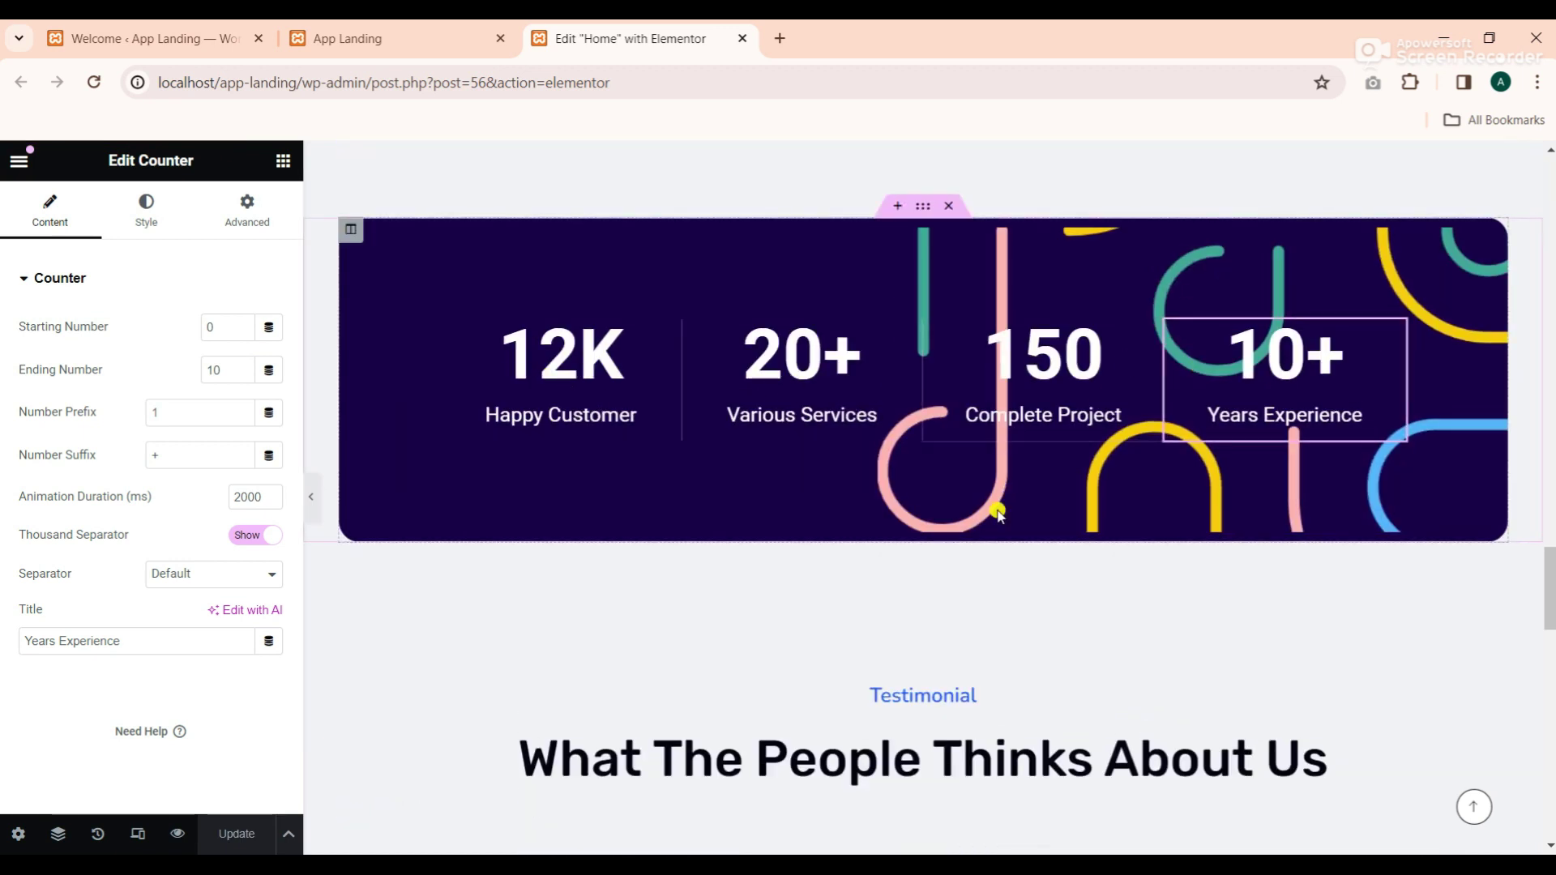
pyautogui.scroll(-4, 587, 561)
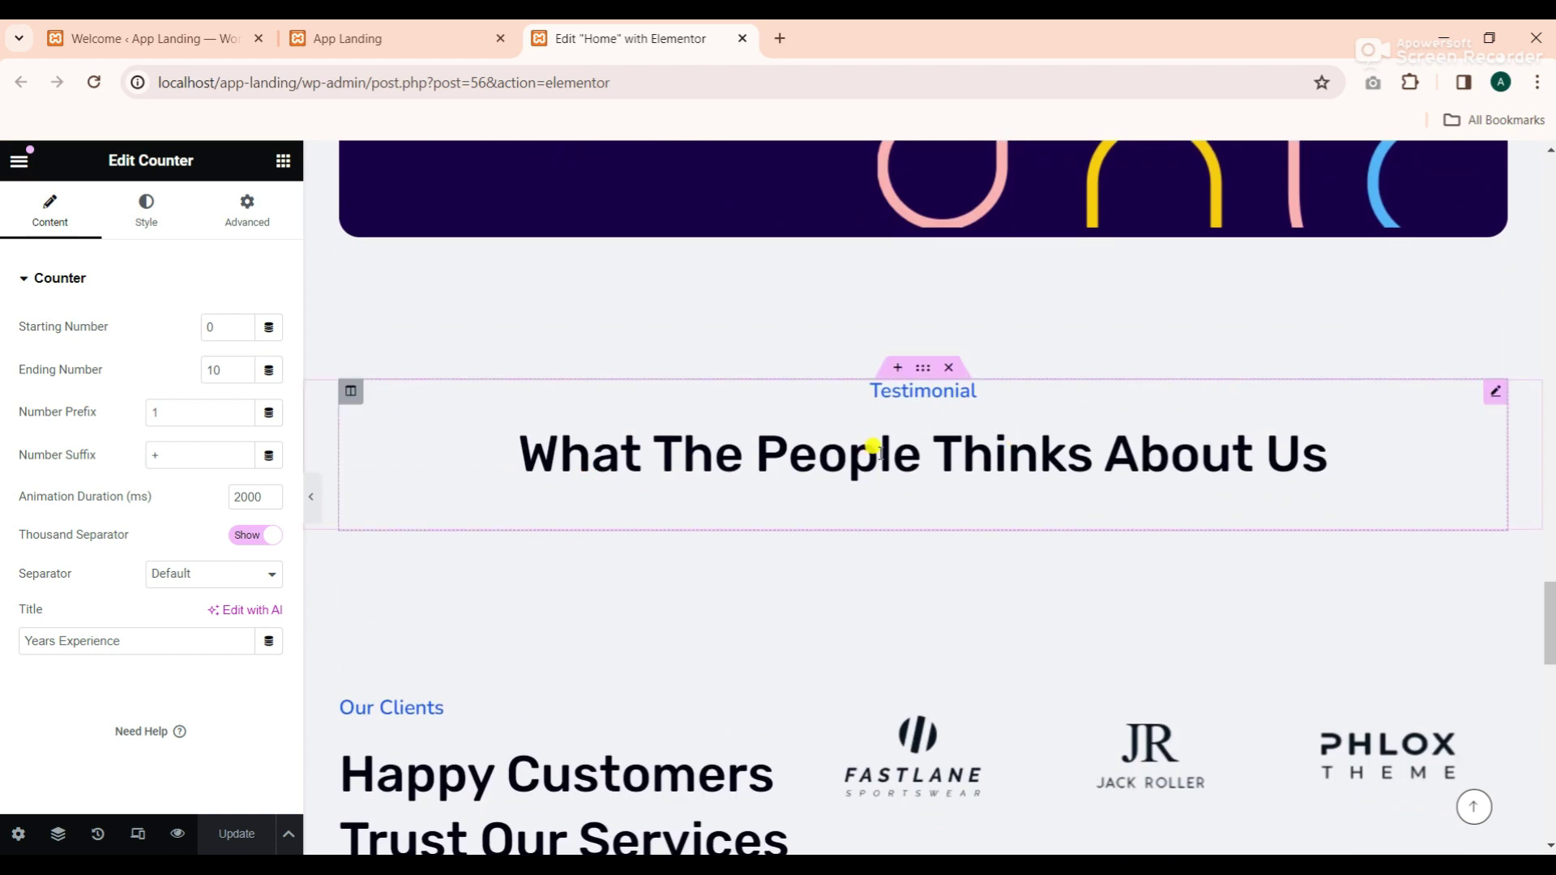
# Open the "Our Clients" heading for editing and copy "Our Patrons" from the App Landing content document in Word
pyautogui.scroll(-5, 873, 447)
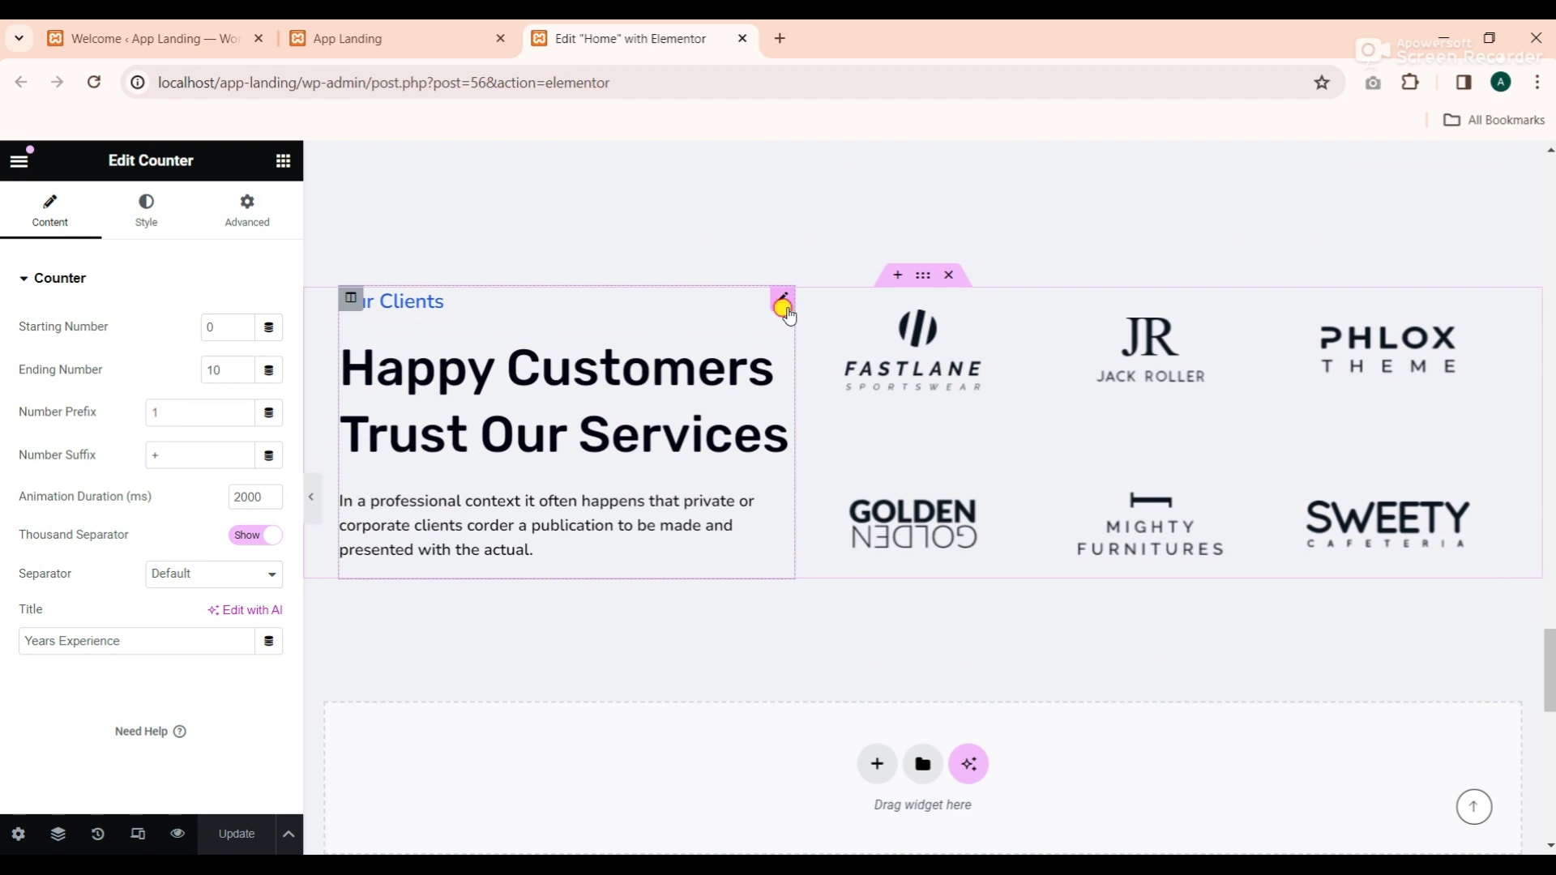
pyautogui.click(783, 307)
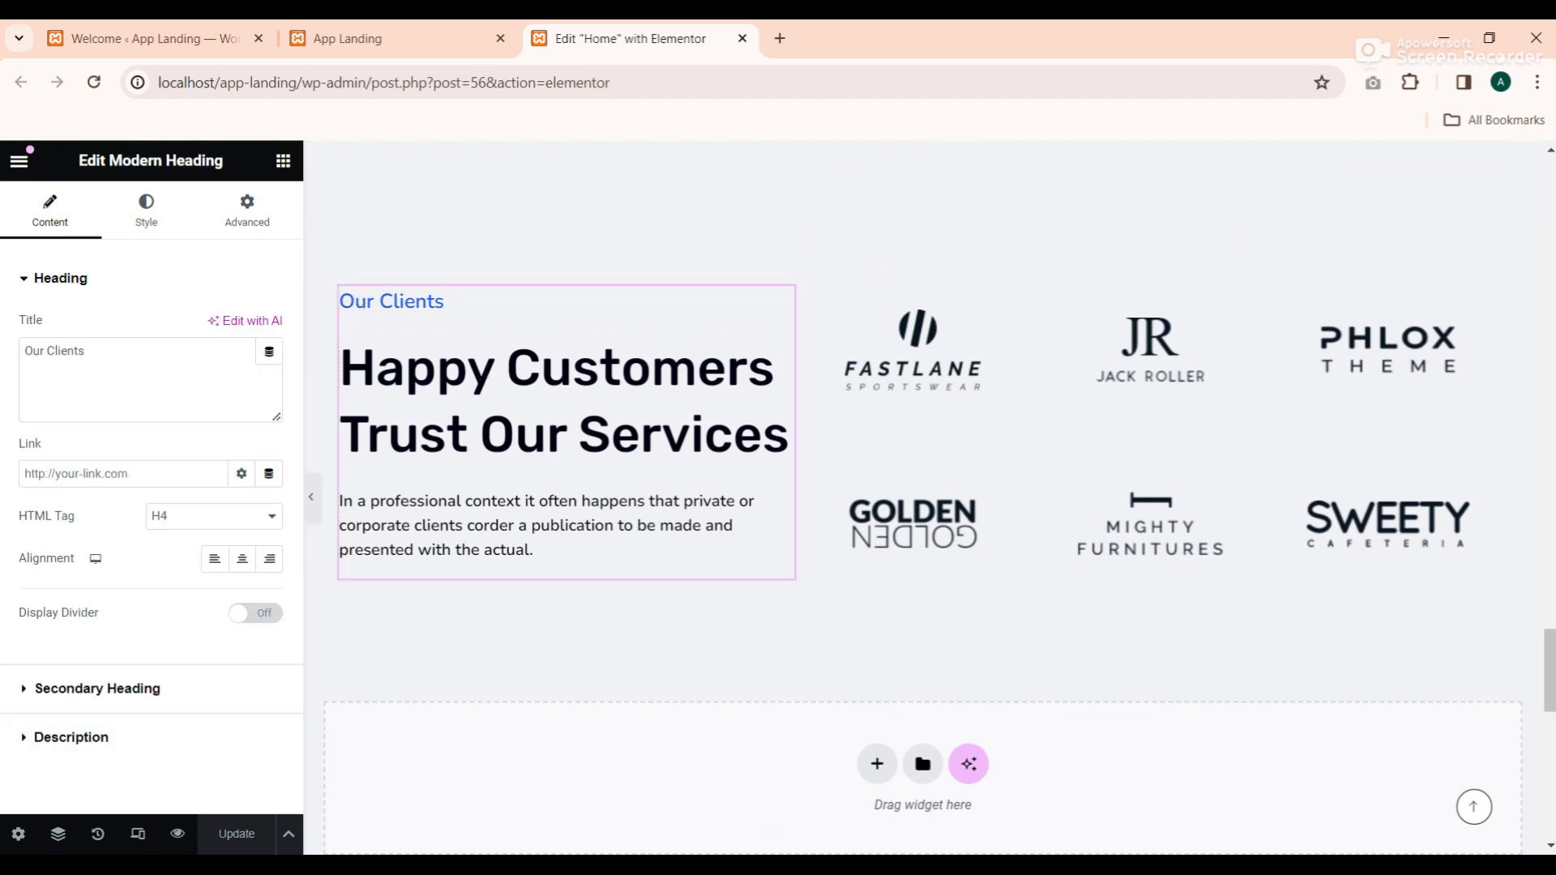
pyautogui.hotkey('alt', 'Tab')
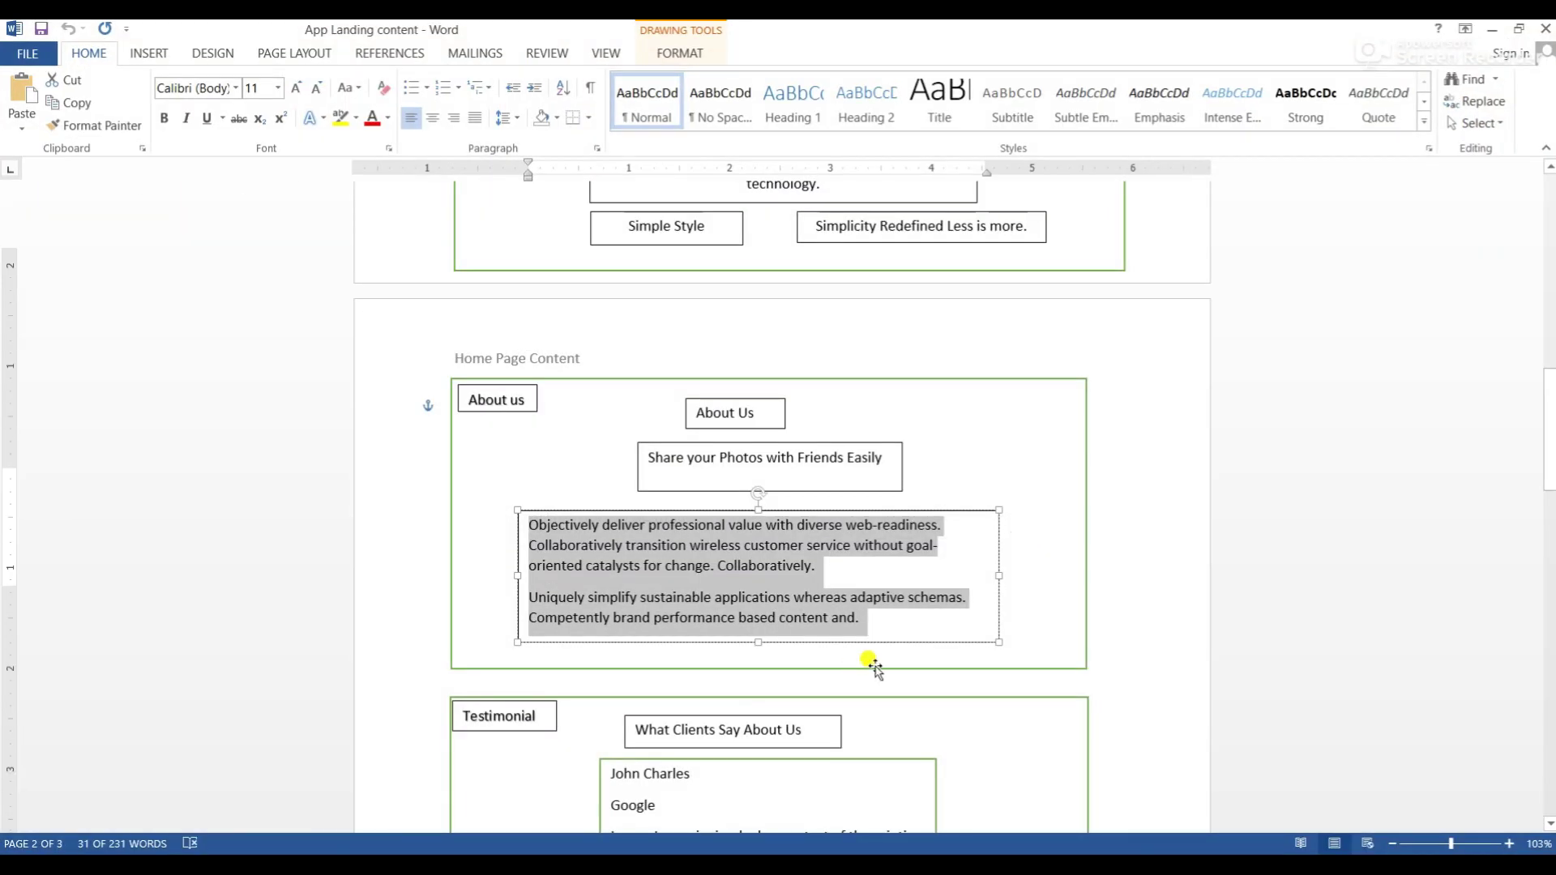
pyautogui.scroll(-3, 869, 660)
pyautogui.scroll(-8, 872, 662)
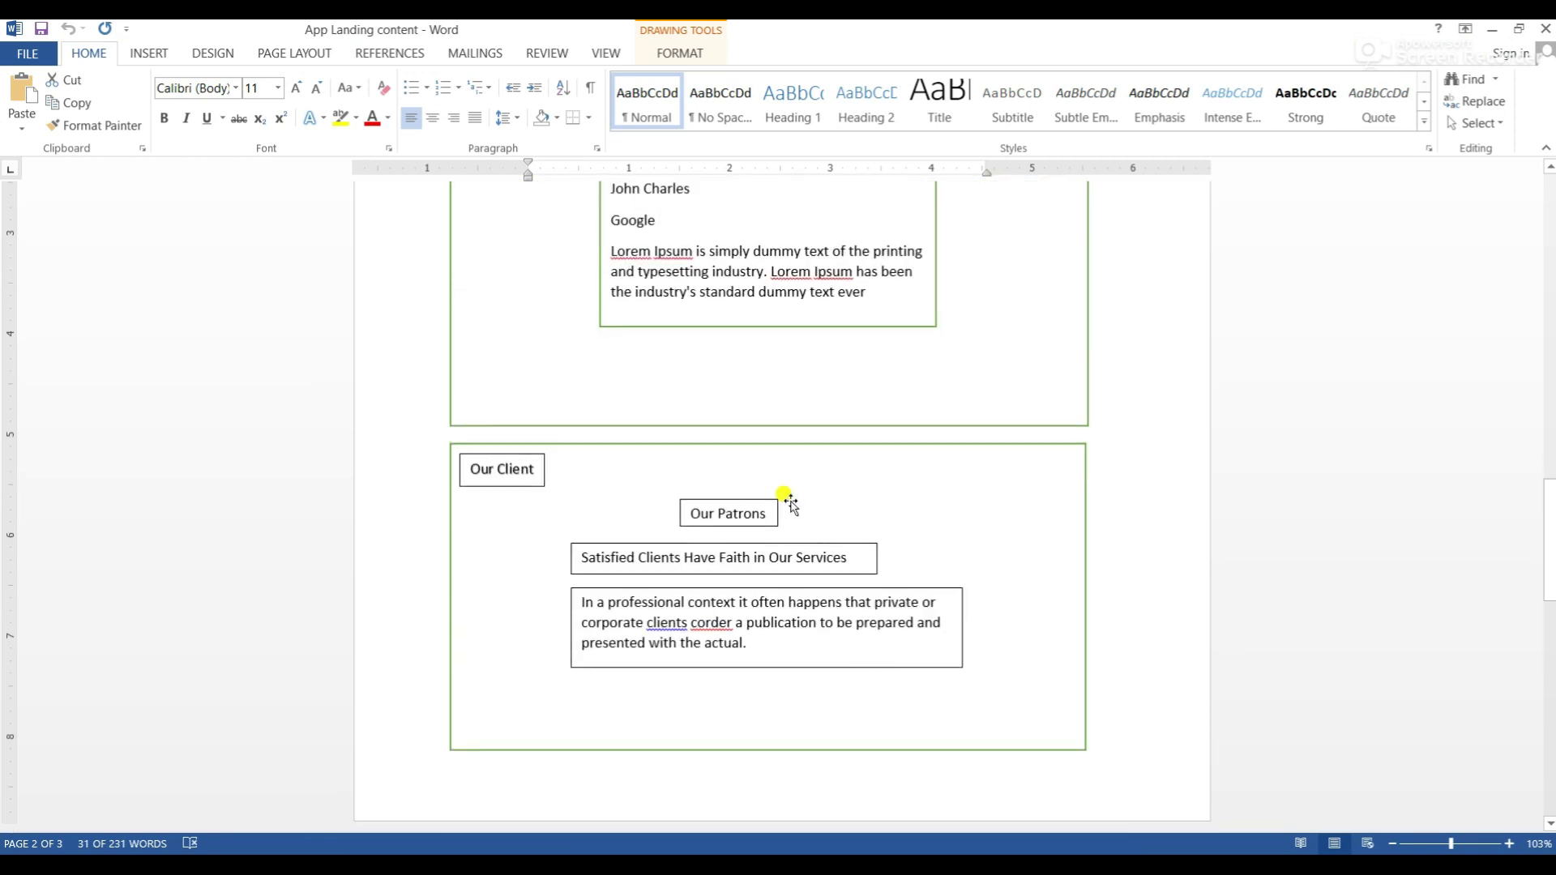
pyautogui.moveTo(766, 509); pyautogui.dragTo(681, 508)
pyautogui.rightClick(736, 513)
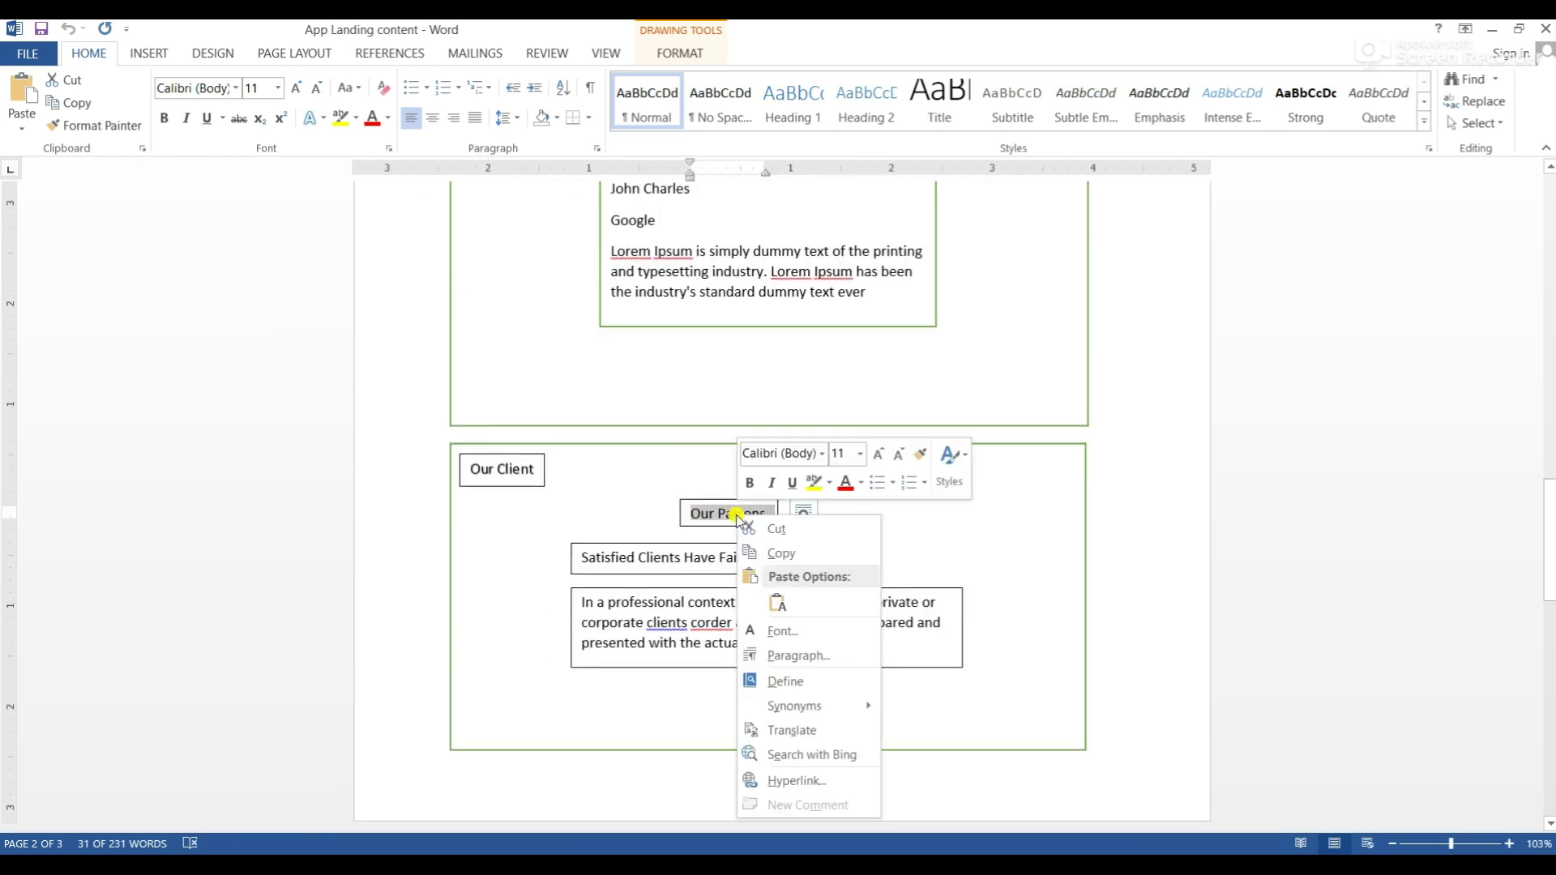
pyautogui.click(780, 554)
pyautogui.click(1488, 28)
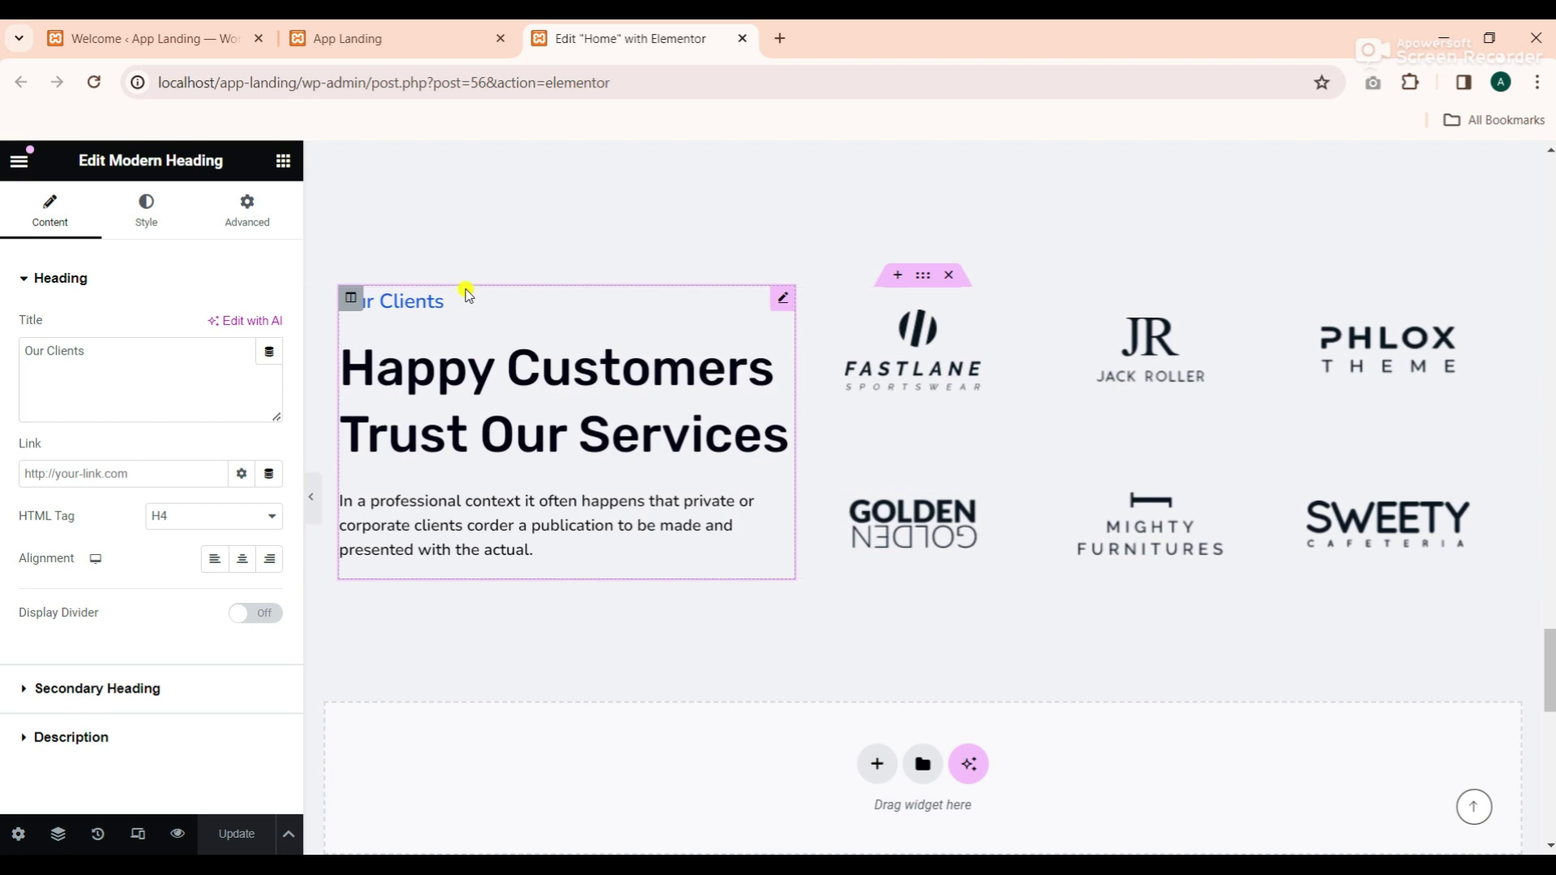
# Replace the clients heading's title in Elementor with the copied text "Our Patrons"
pyautogui.click(99, 358)
pyautogui.rightClick(40, 350)
pyautogui.click(89, 474)
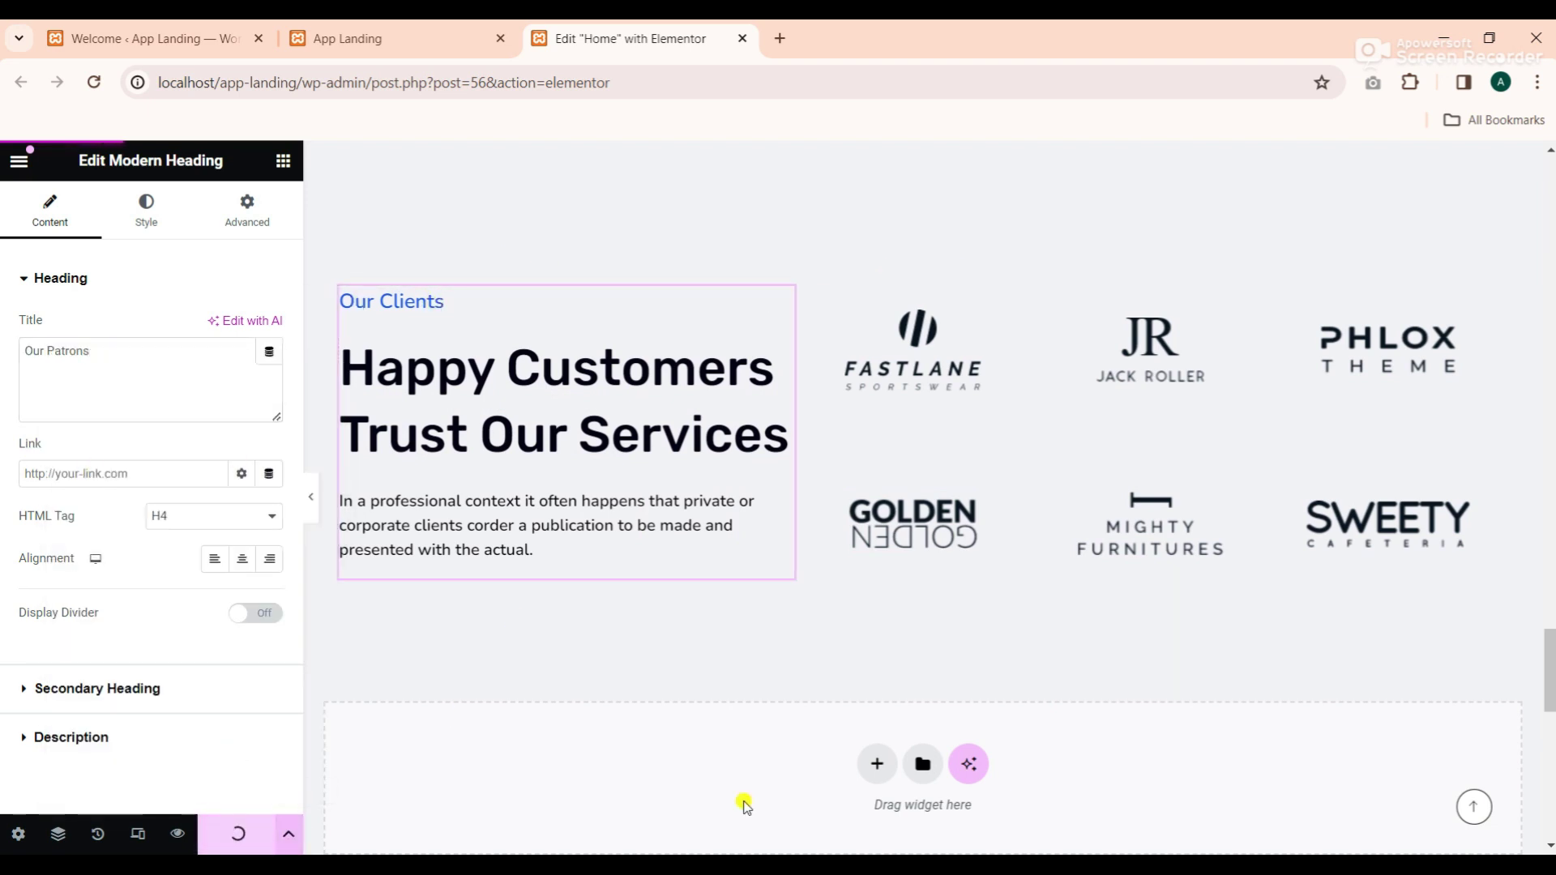
# Change the secondary heading's highlighted text to "Satisfied Clients Have Faith in Our Services", copied from the Word document
pyautogui.click(120, 689)
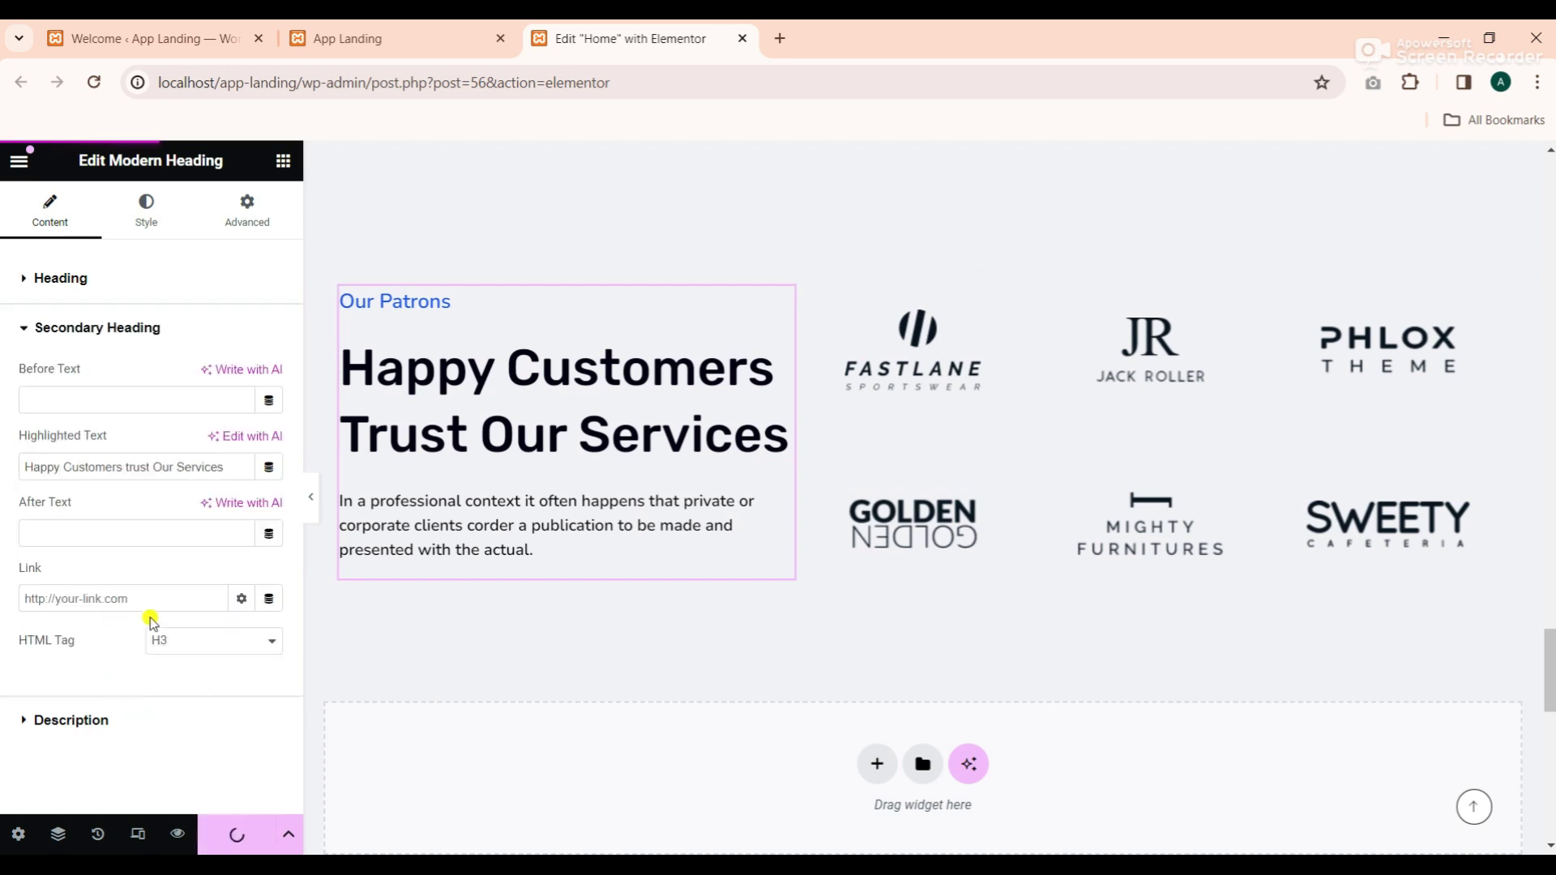
pyautogui.hotkey('alt', 'Tab')
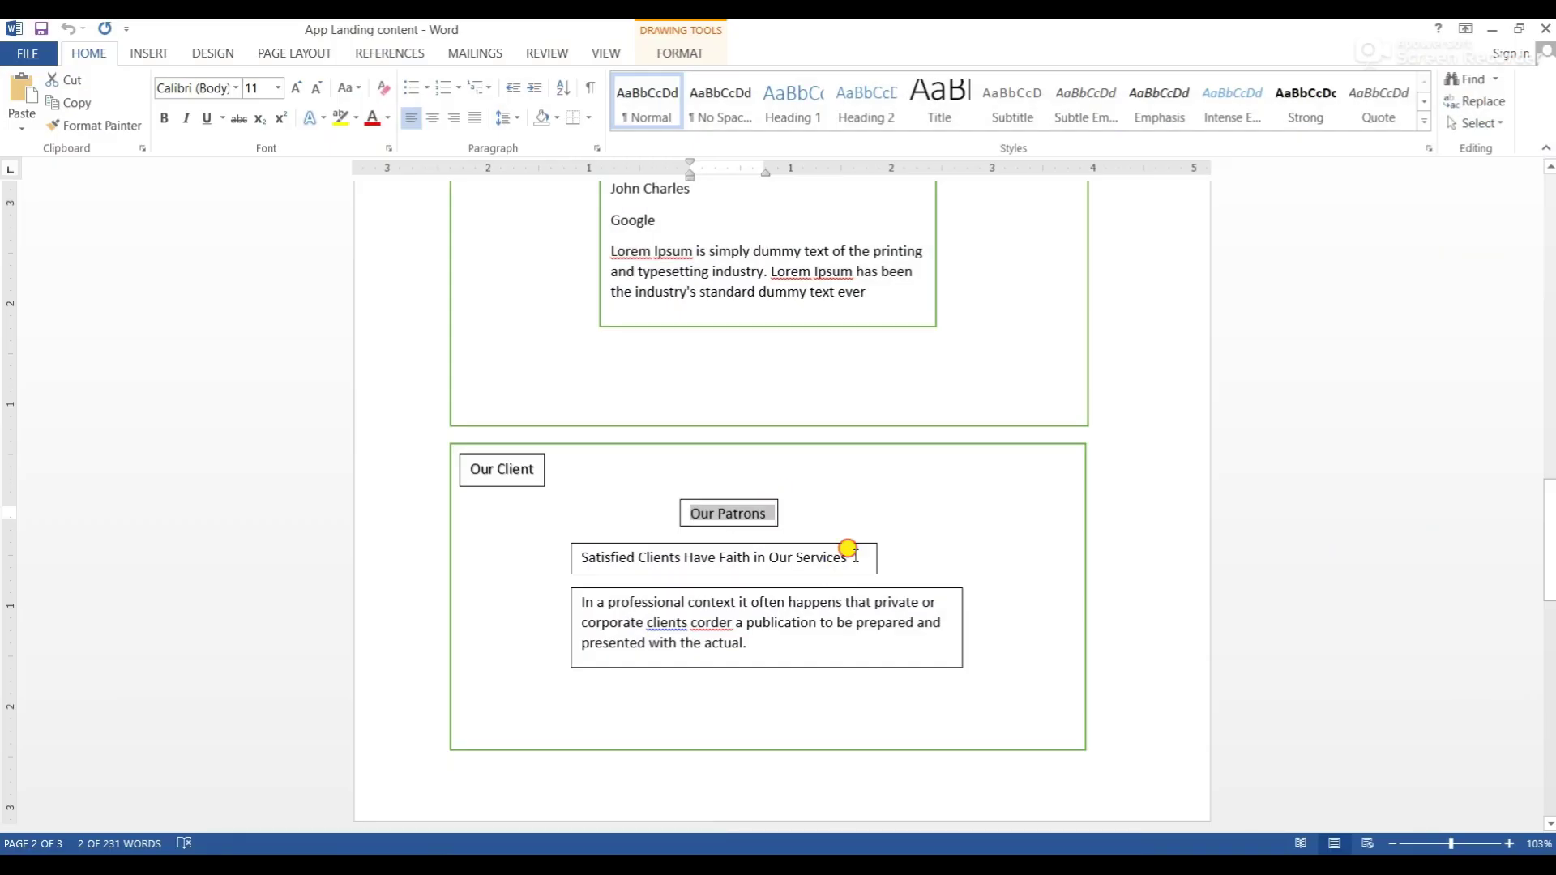
pyautogui.moveTo(851, 553); pyautogui.dragTo(573, 557)
pyautogui.rightClick(608, 557)
pyautogui.click(657, 296)
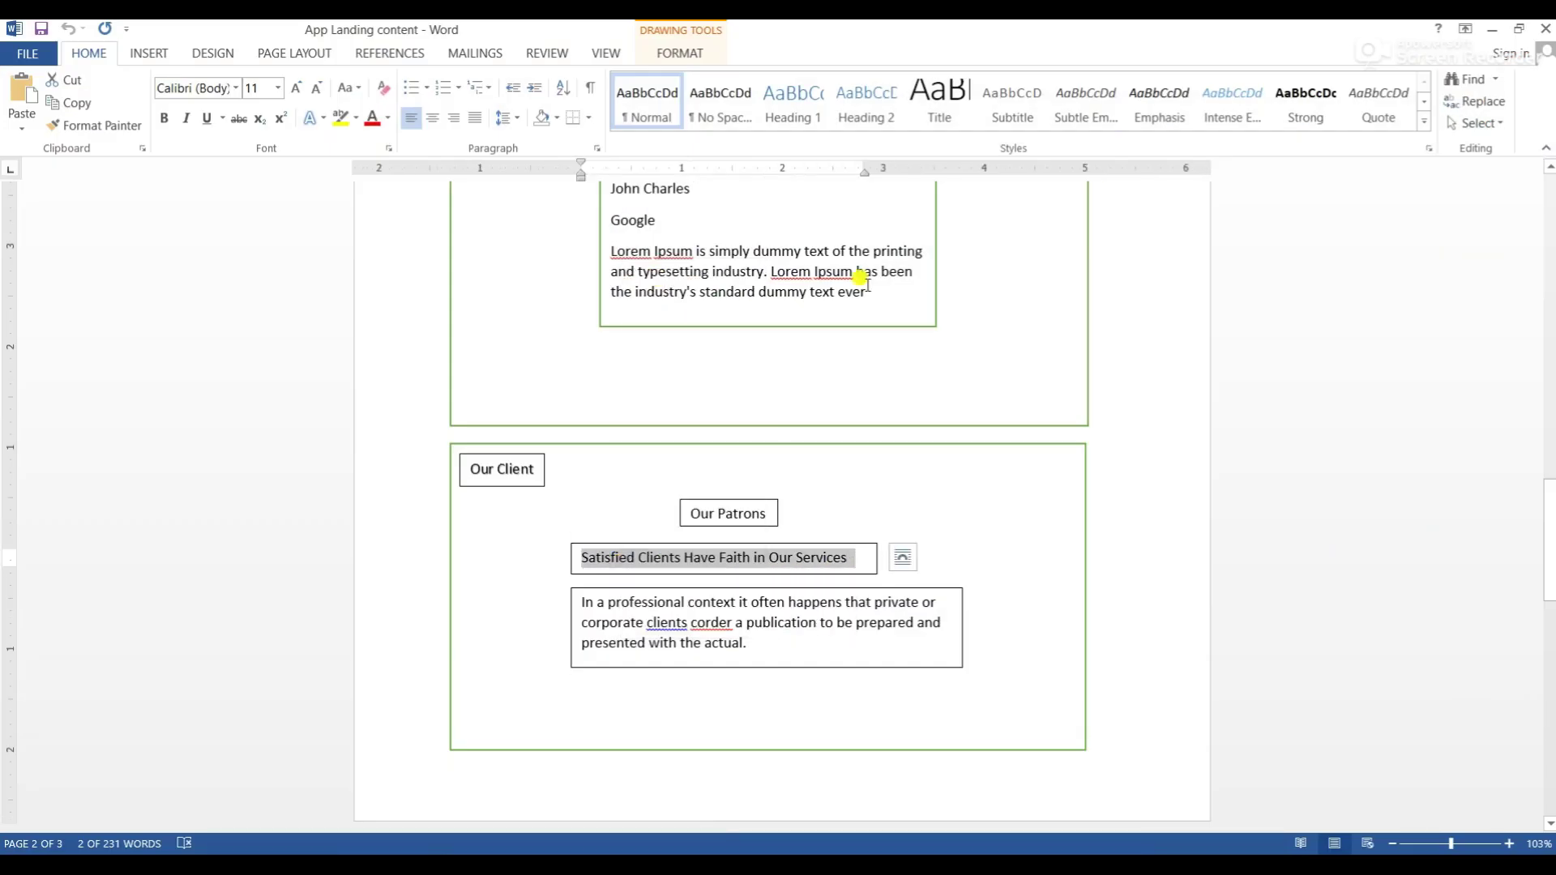
pyautogui.click(1492, 36)
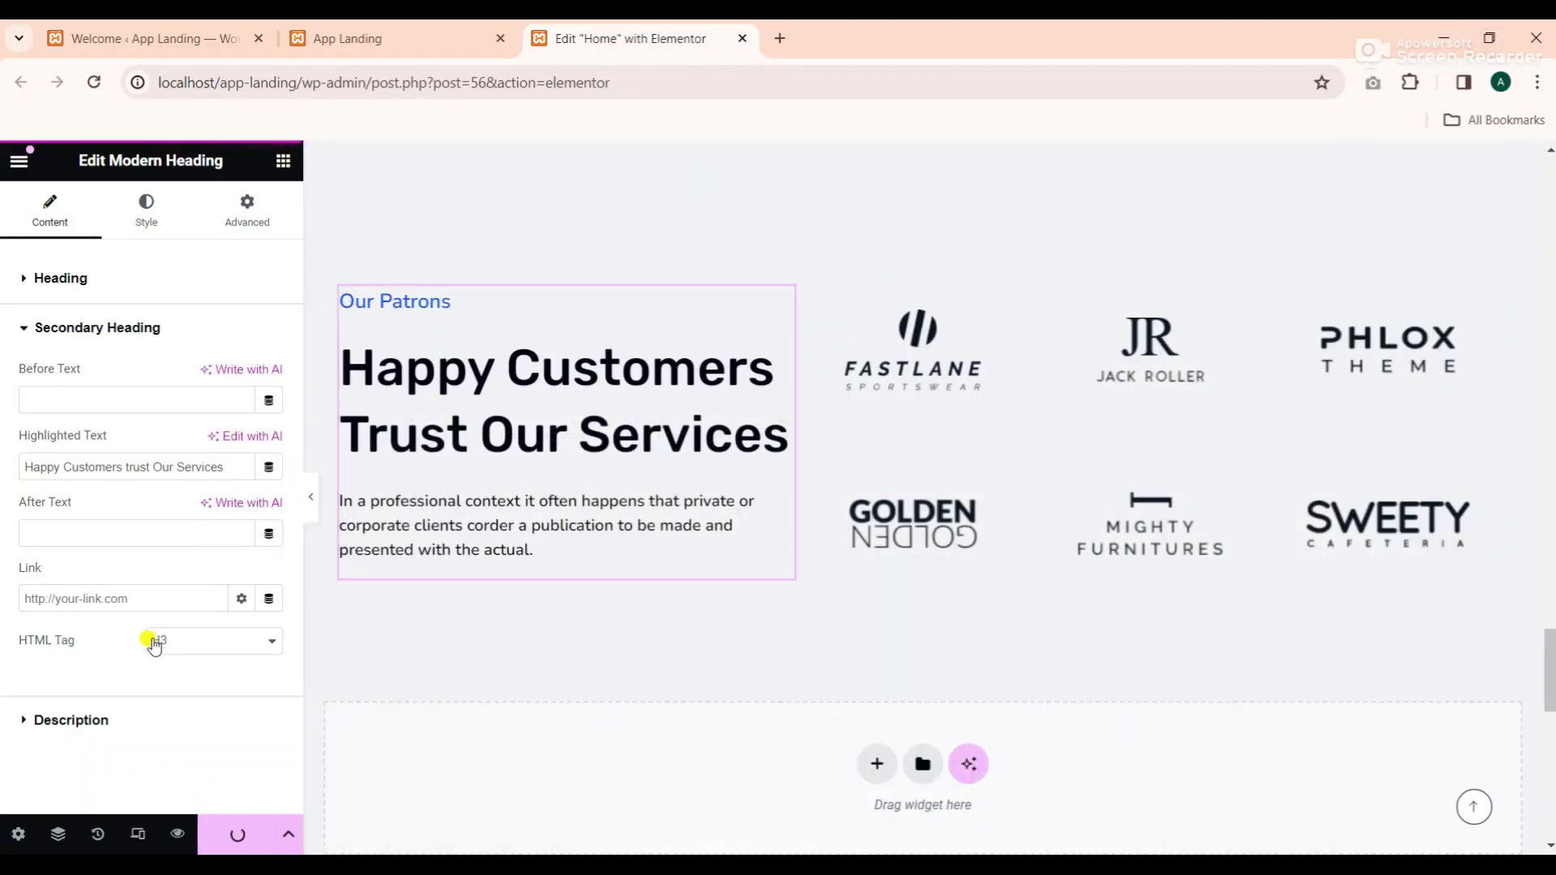
pyautogui.moveTo(230, 467); pyautogui.dragTo(104, 467)
pyautogui.rightClick(103, 469)
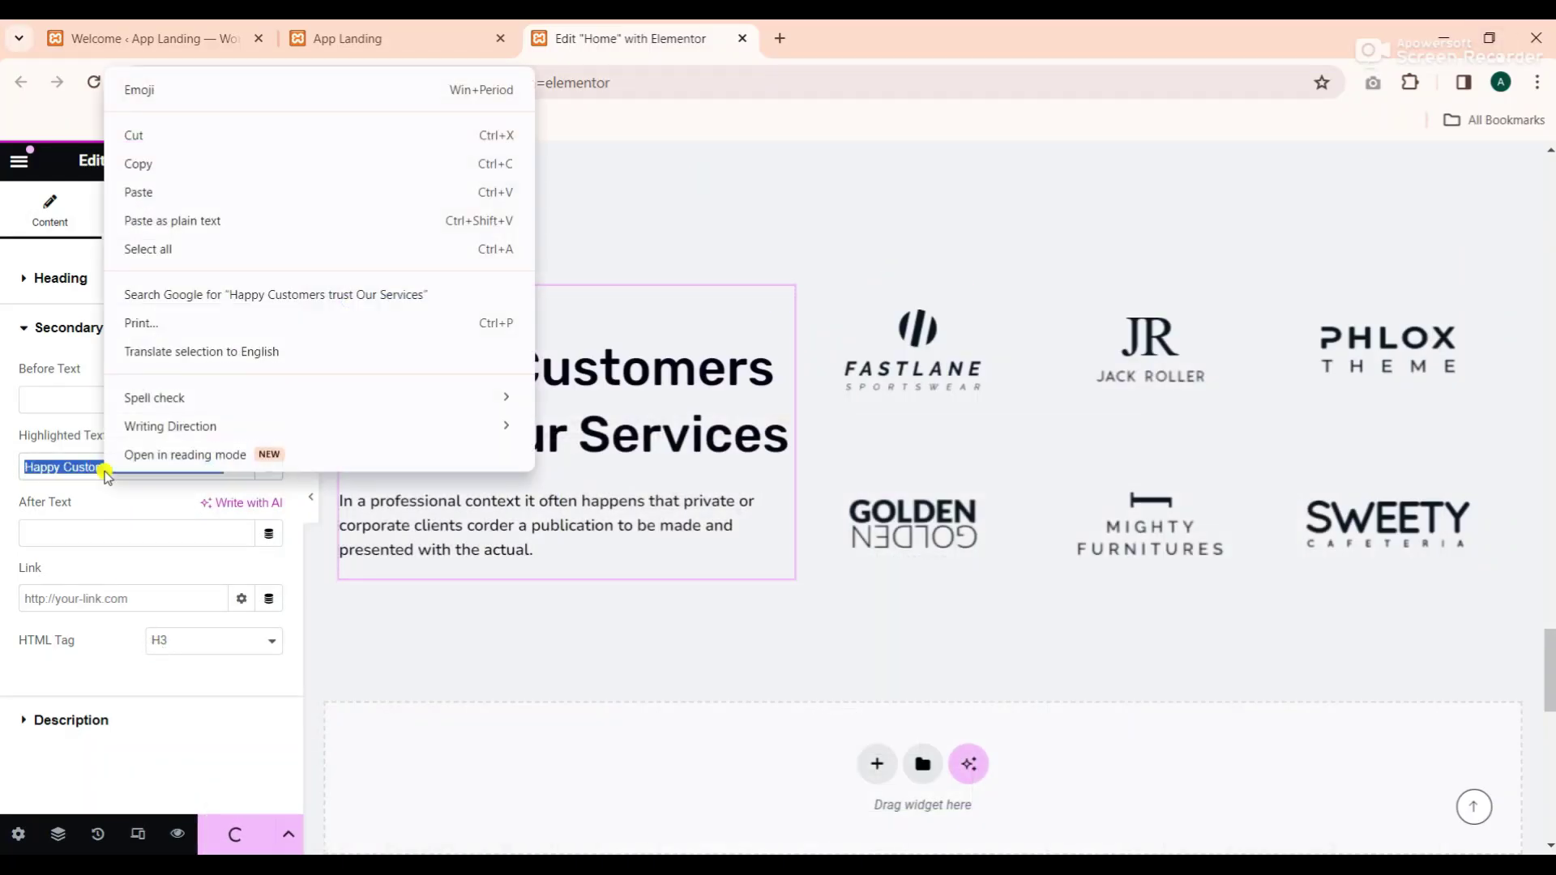
pyautogui.click(154, 192)
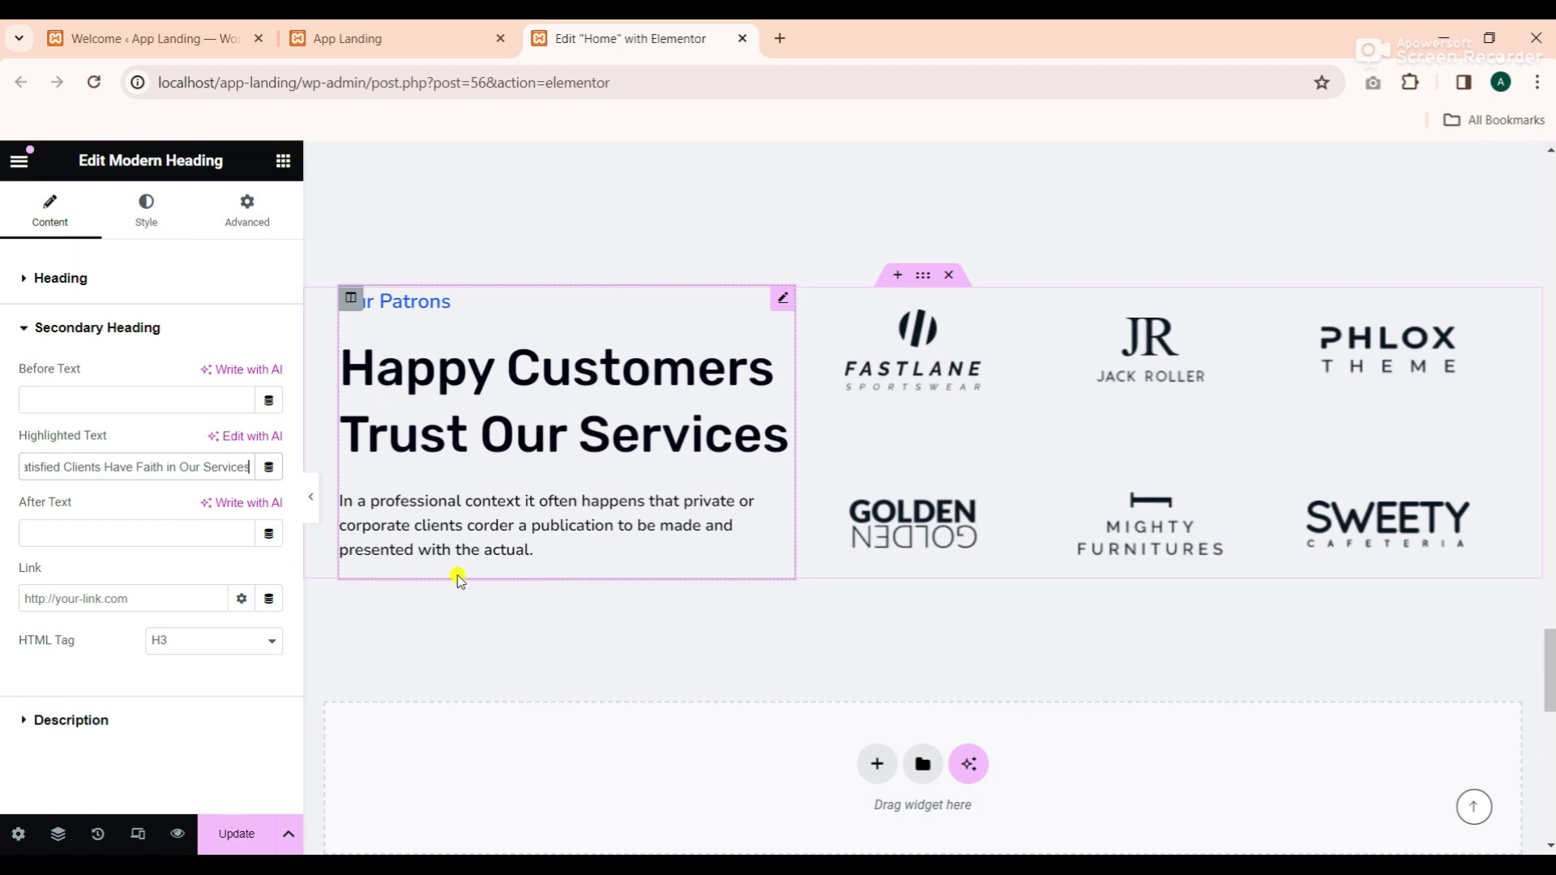
# Replace the clients heading's description with the "In a professional context" paragraph copied from the Our Client section in Word
pyautogui.click(114, 720)
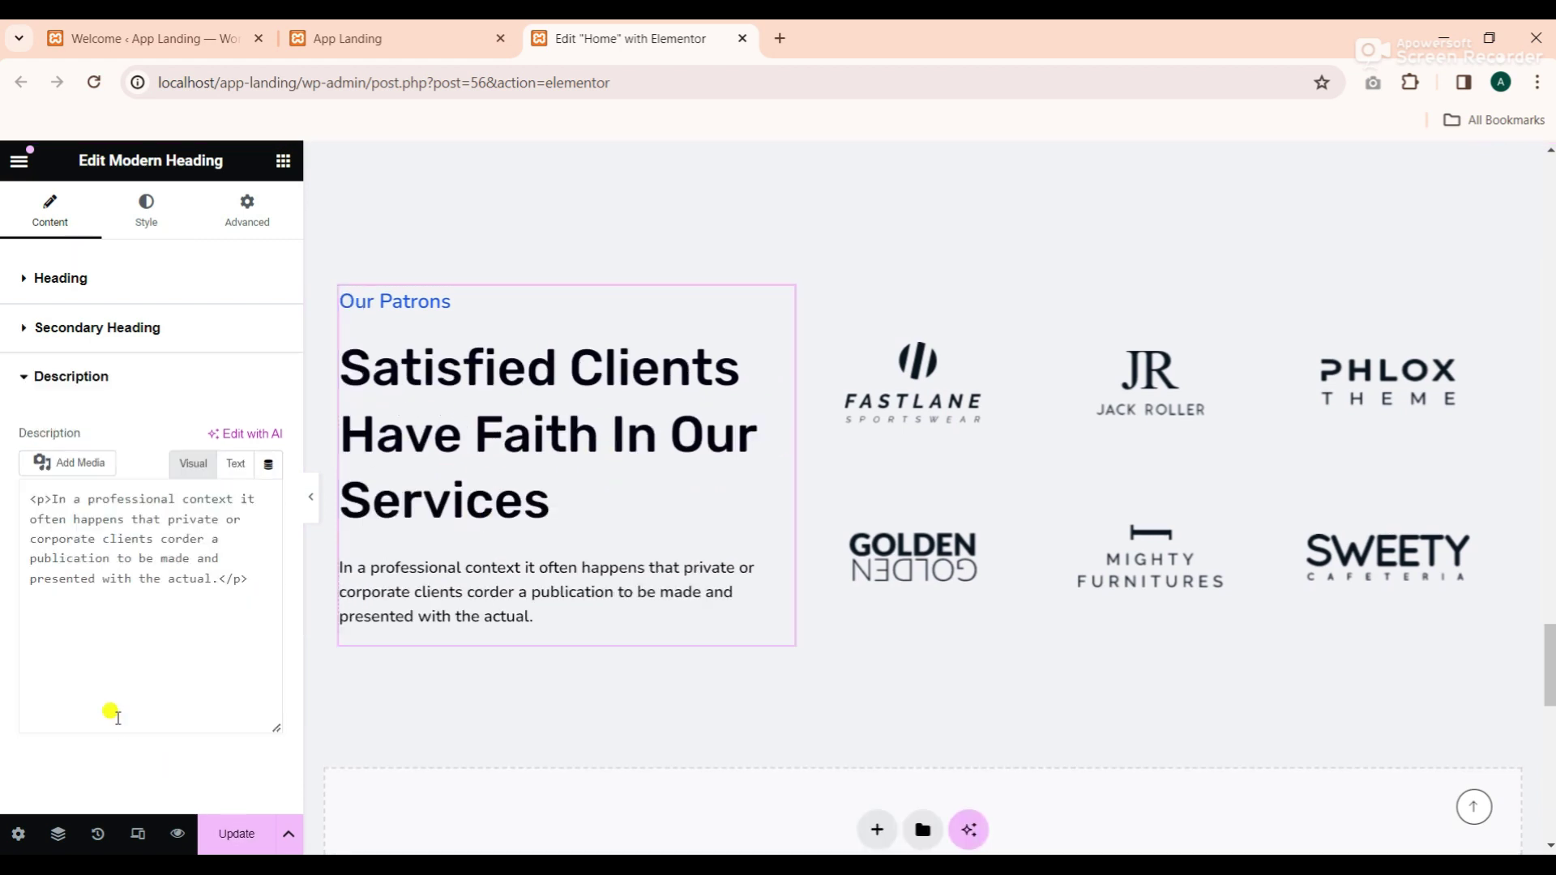
pyautogui.hotkey('alt', 'Tab')
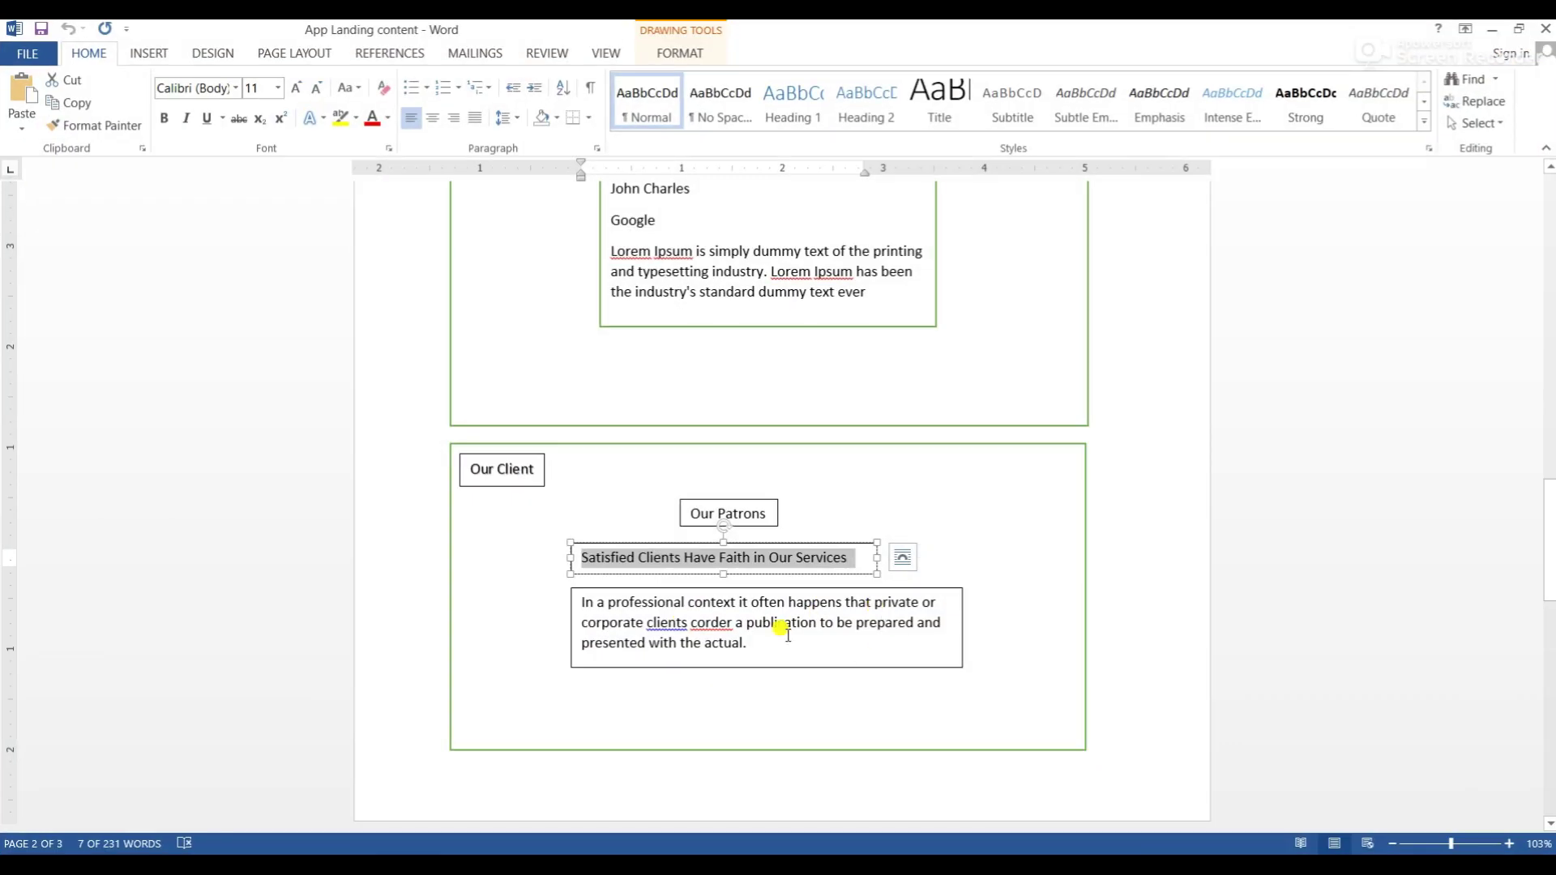
pyautogui.moveTo(756, 651); pyautogui.dragTo(585, 601)
pyautogui.rightClick(612, 610)
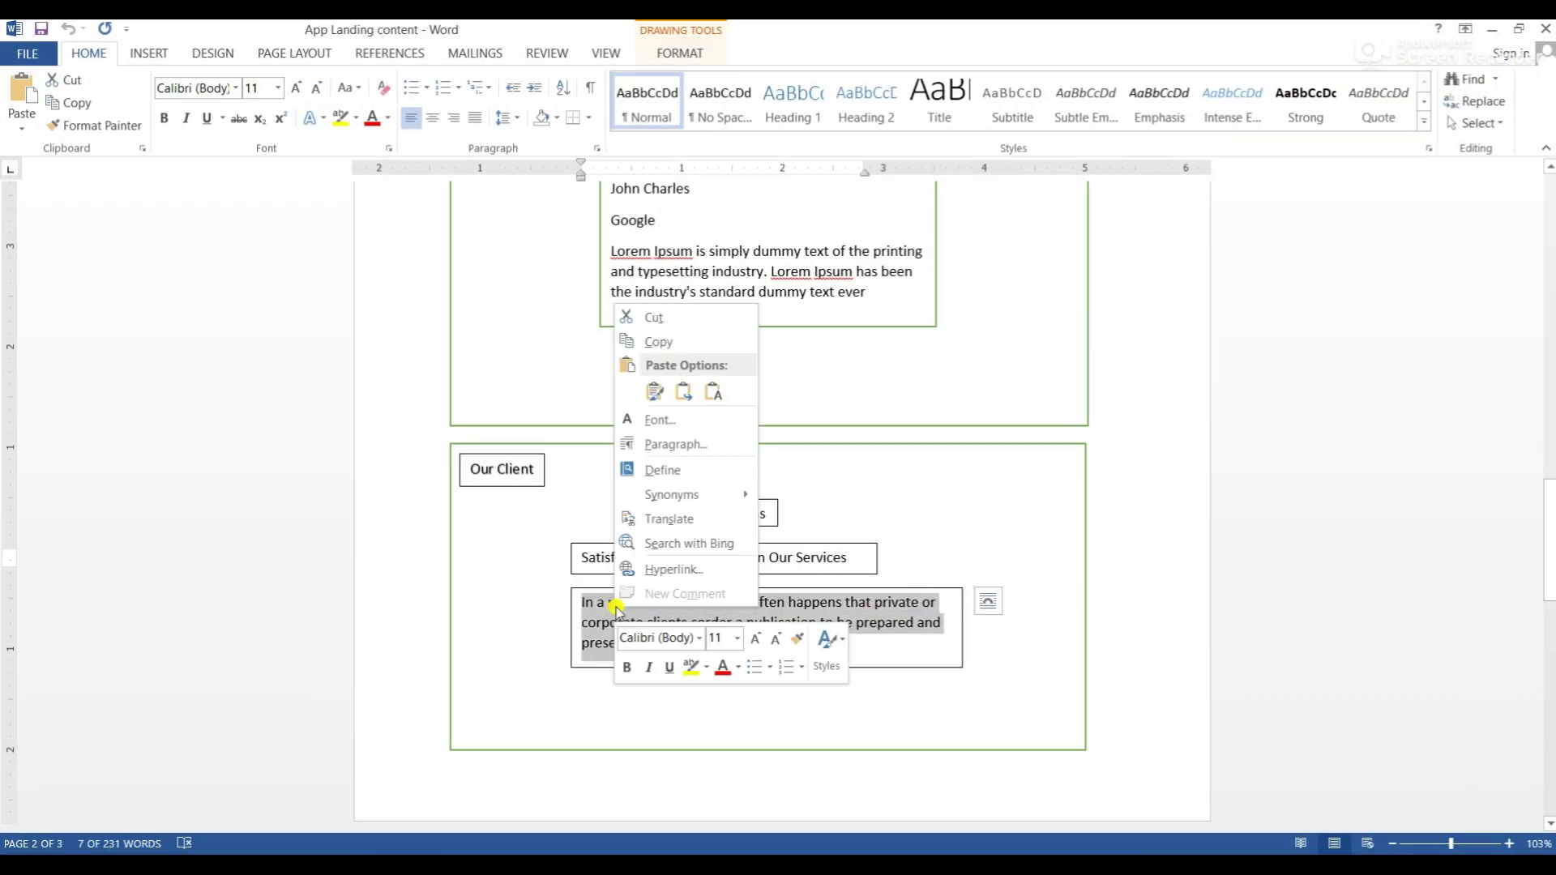
pyautogui.click(655, 342)
pyautogui.click(1506, 30)
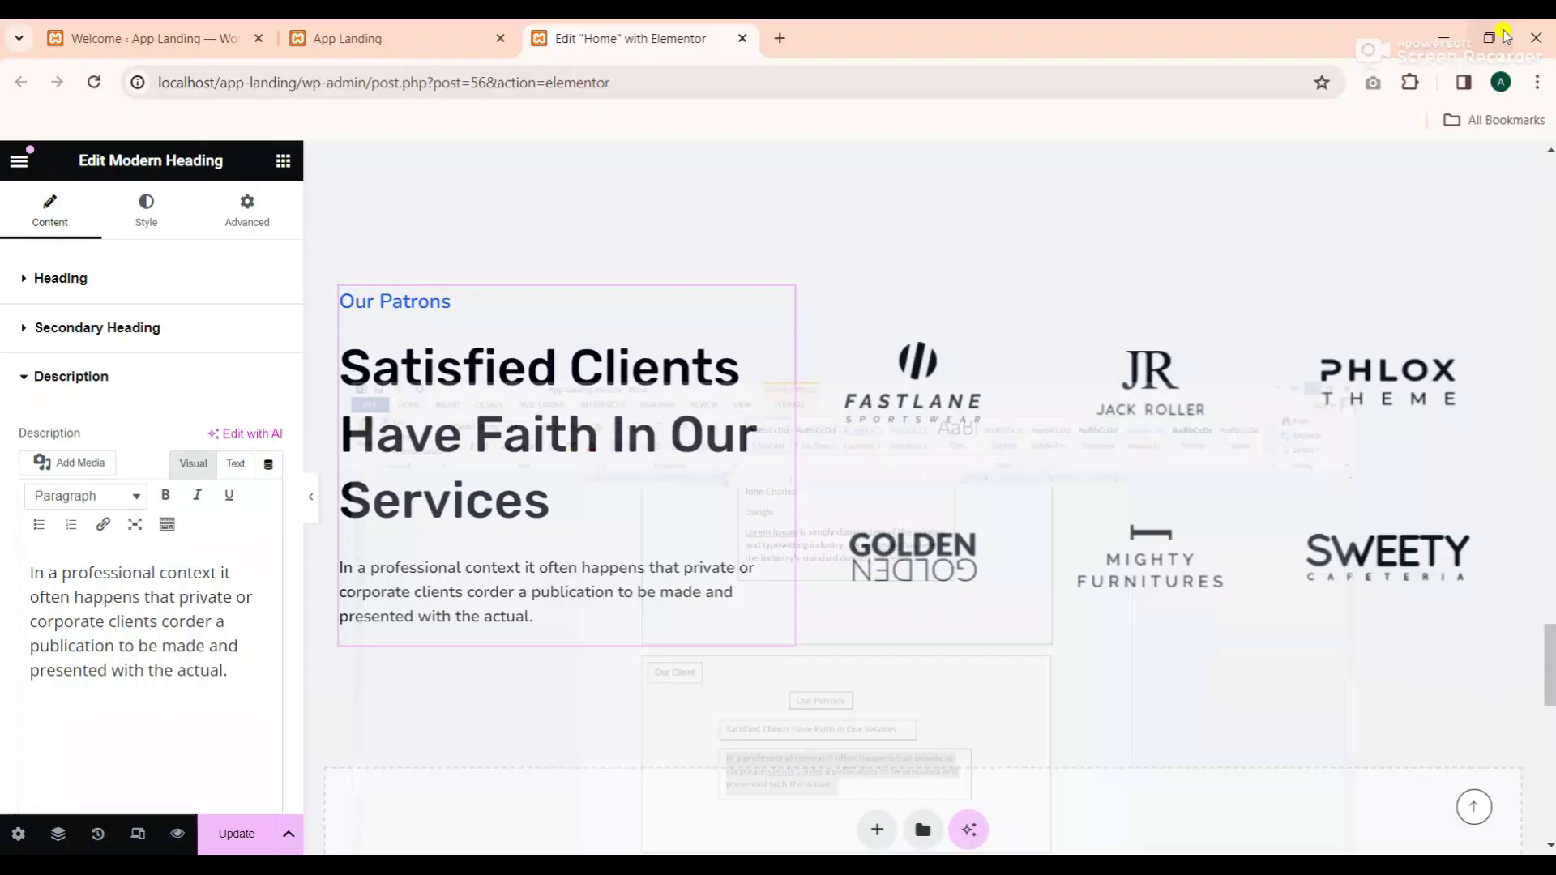
pyautogui.moveTo(228, 669); pyautogui.dragTo(31, 574)
pyautogui.rightClick(128, 610)
pyautogui.click(149, 280)
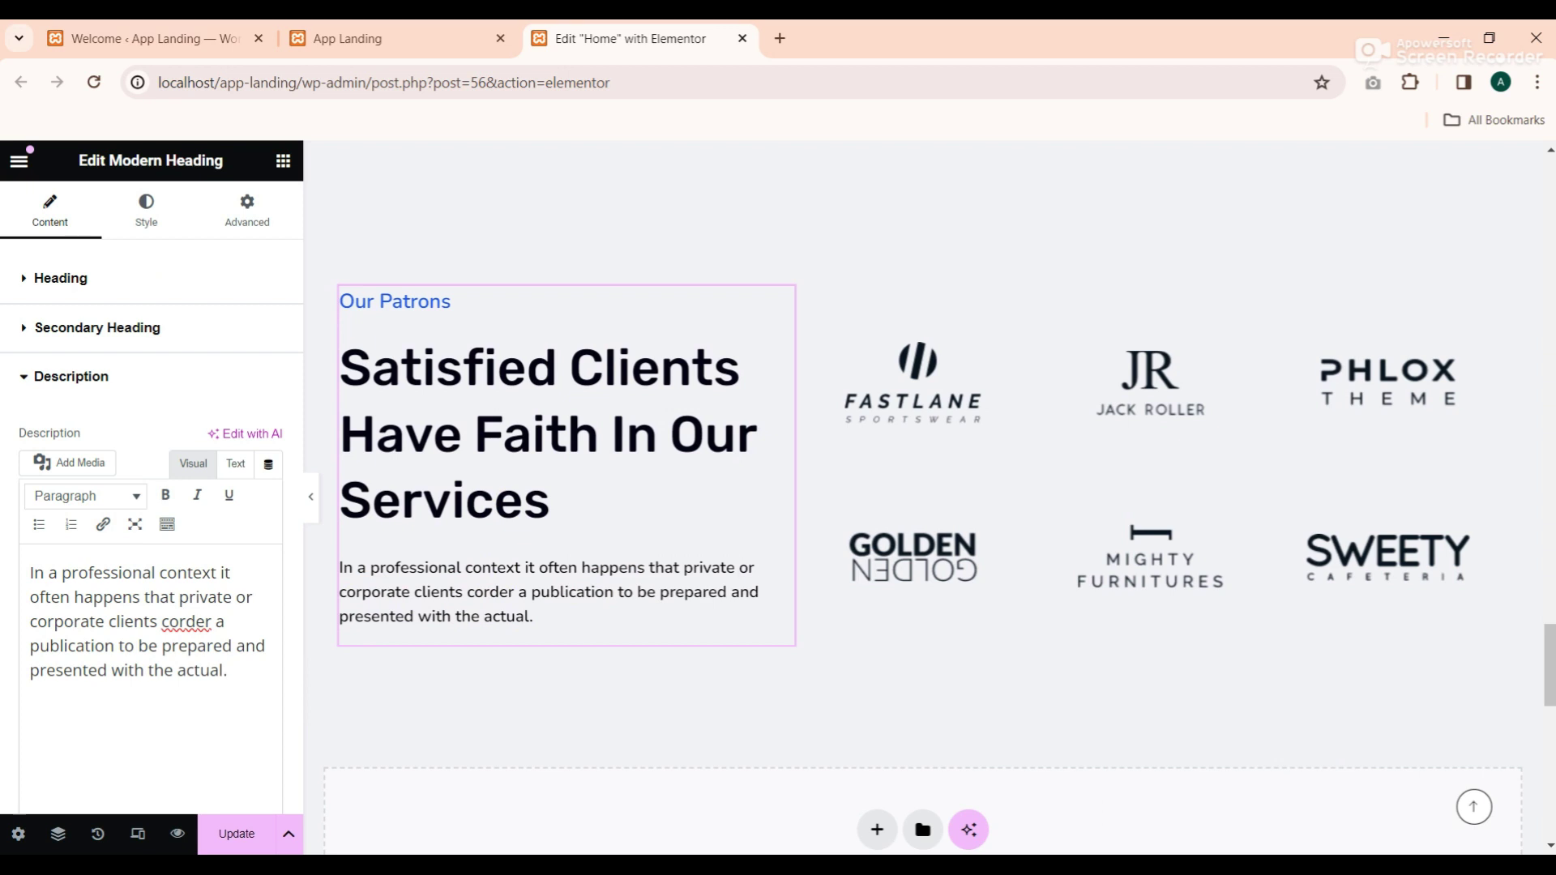
# Compare the Create an Account text in the Word document with the matching section near the end of the page
pyautogui.hotkey('alt', 'Tab')
pyautogui.scroll(-5, 774, 648)
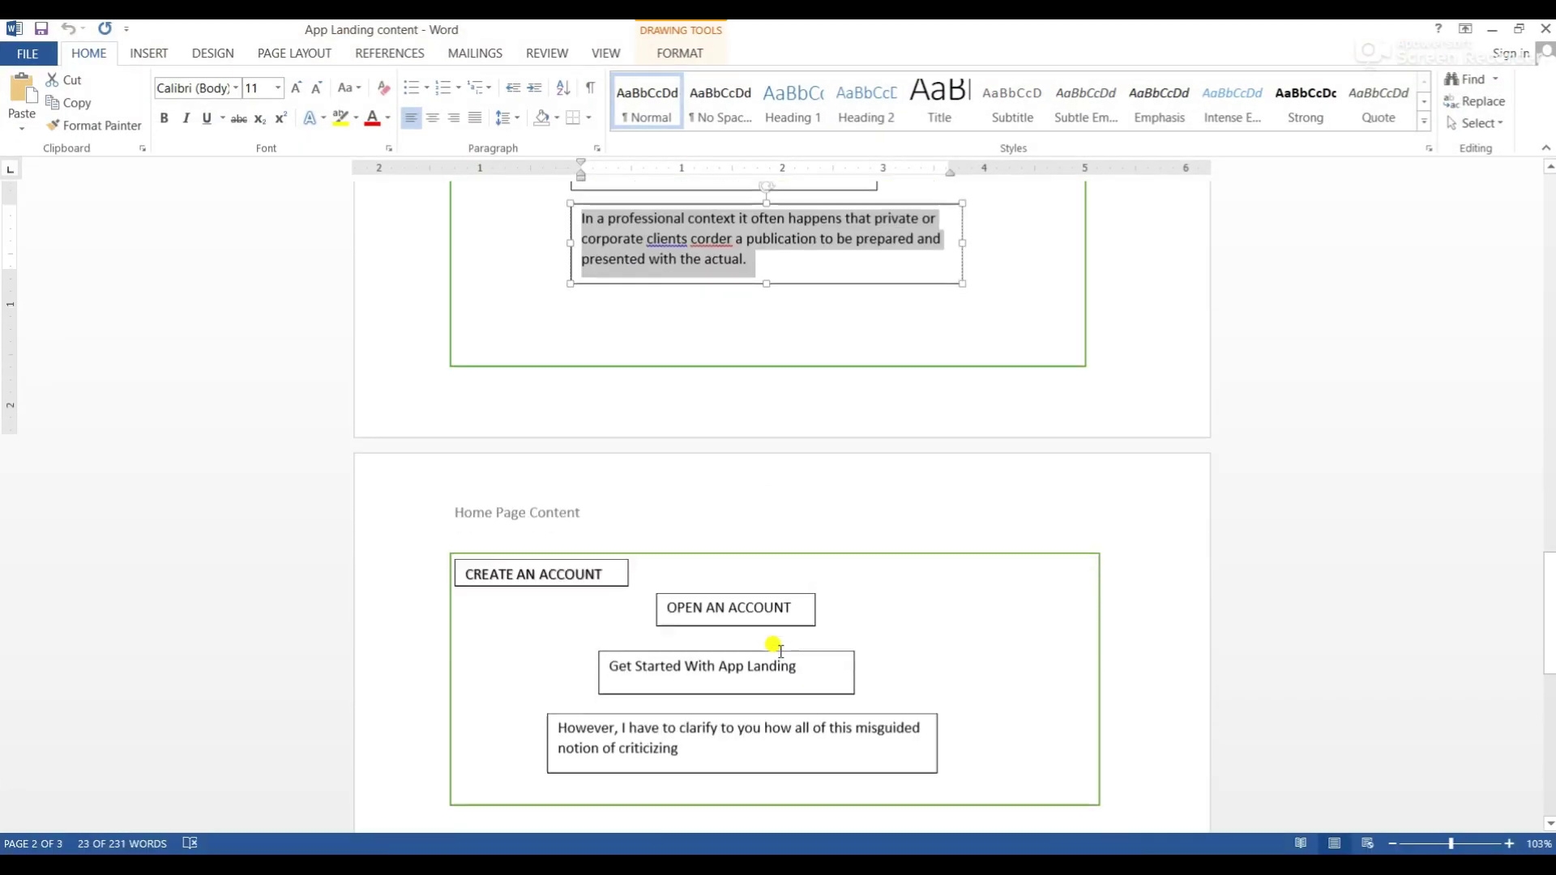
pyautogui.scroll(-3, 774, 656)
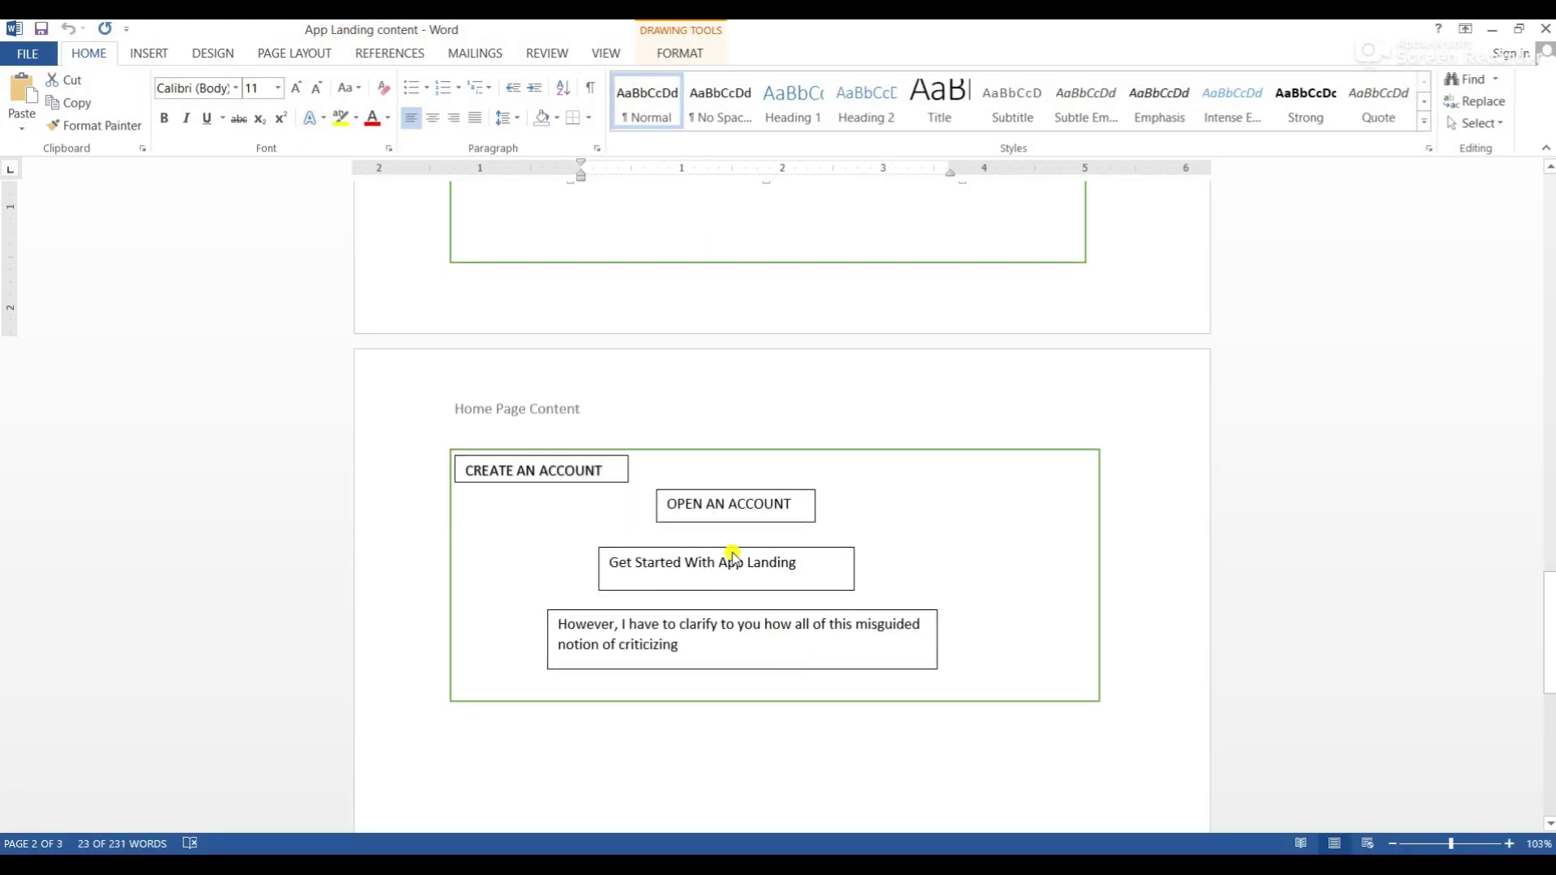
pyautogui.scroll(-1, 730, 612)
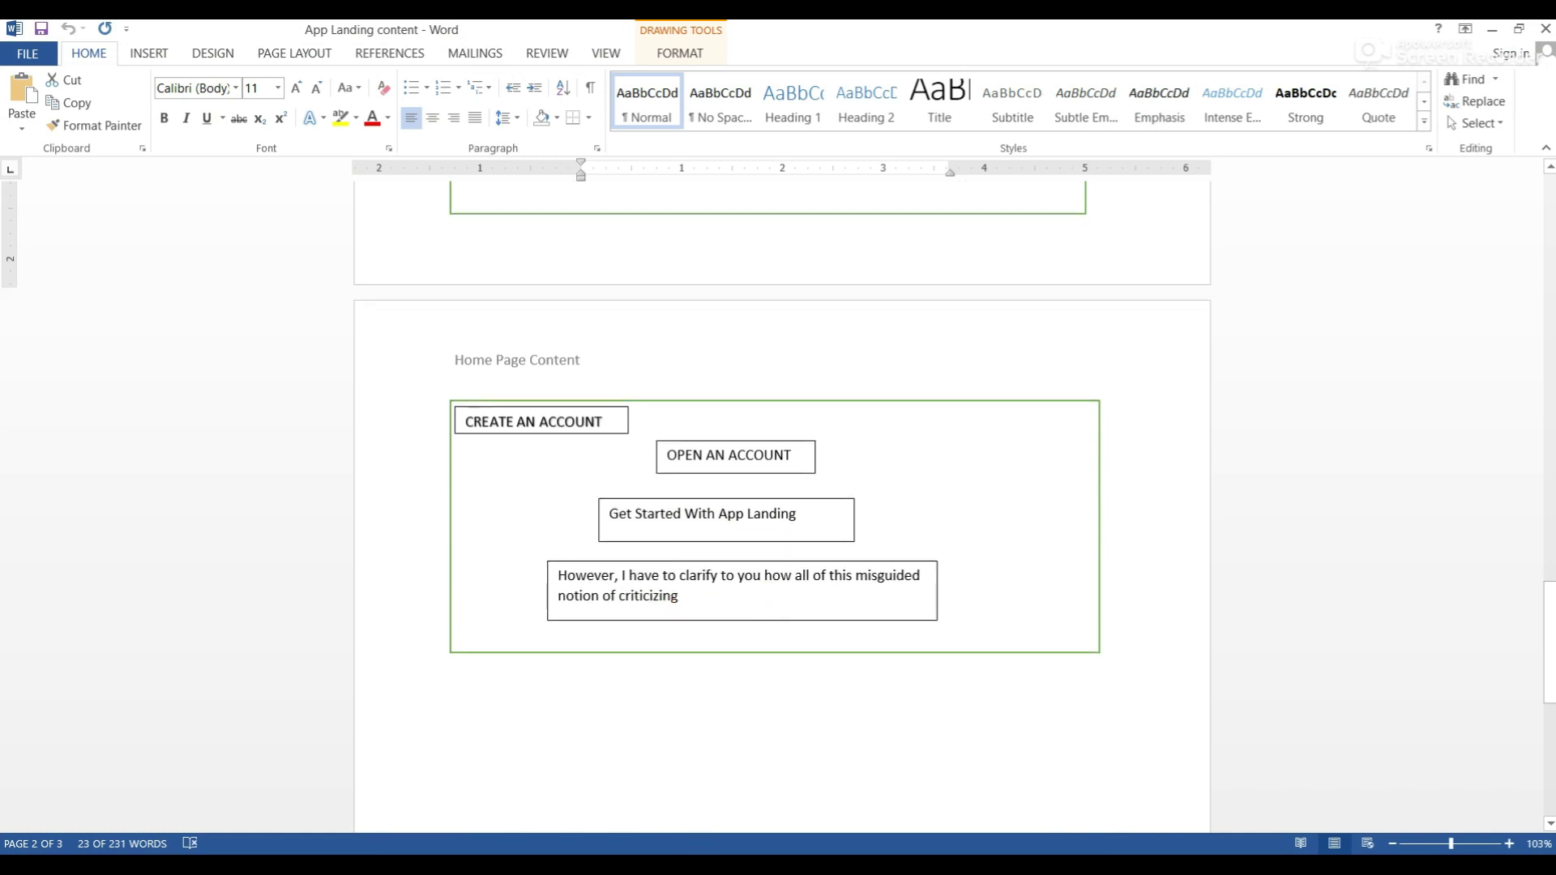
pyautogui.hotkey('alt', 'Tab')
pyautogui.scroll(-7, 703, 752)
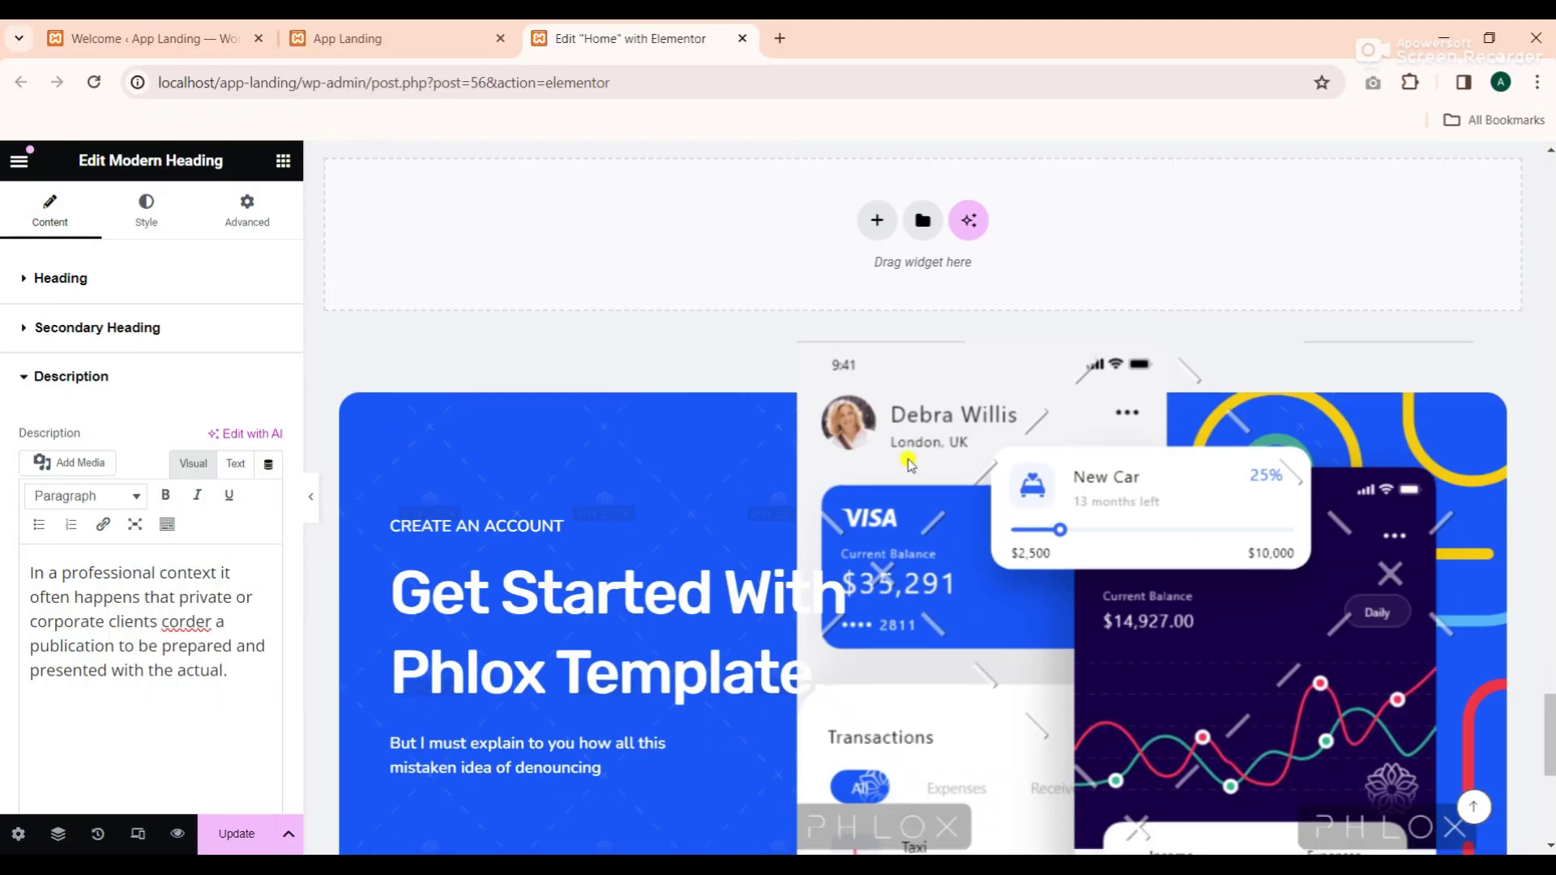
pyautogui.scroll(-3, 910, 464)
# Update the page, close the Elementor editor and reload the published App Landing page
pyautogui.click(248, 836)
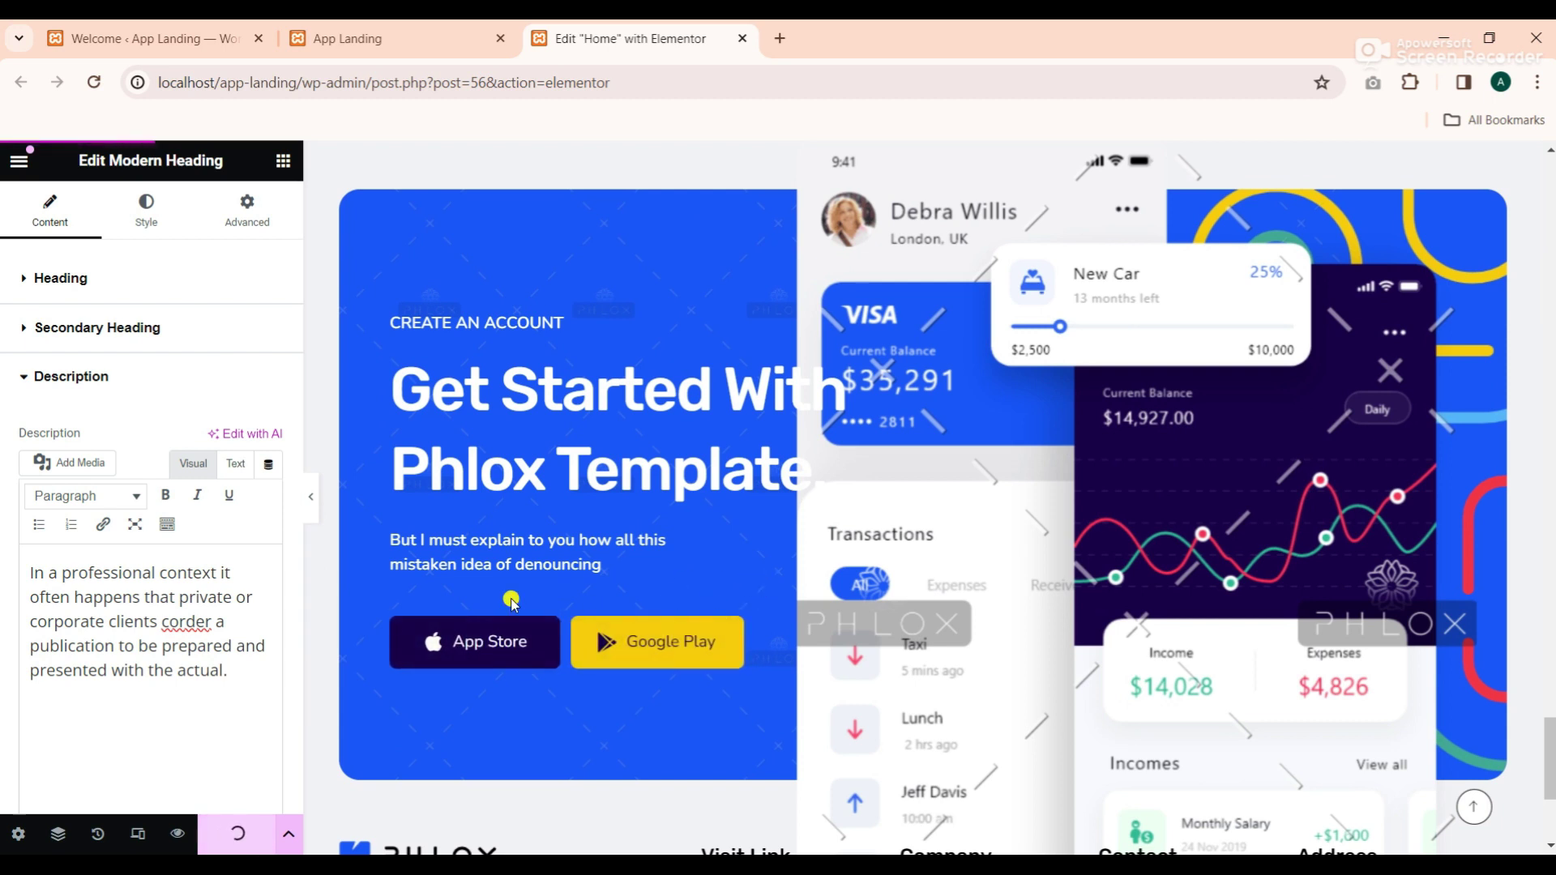
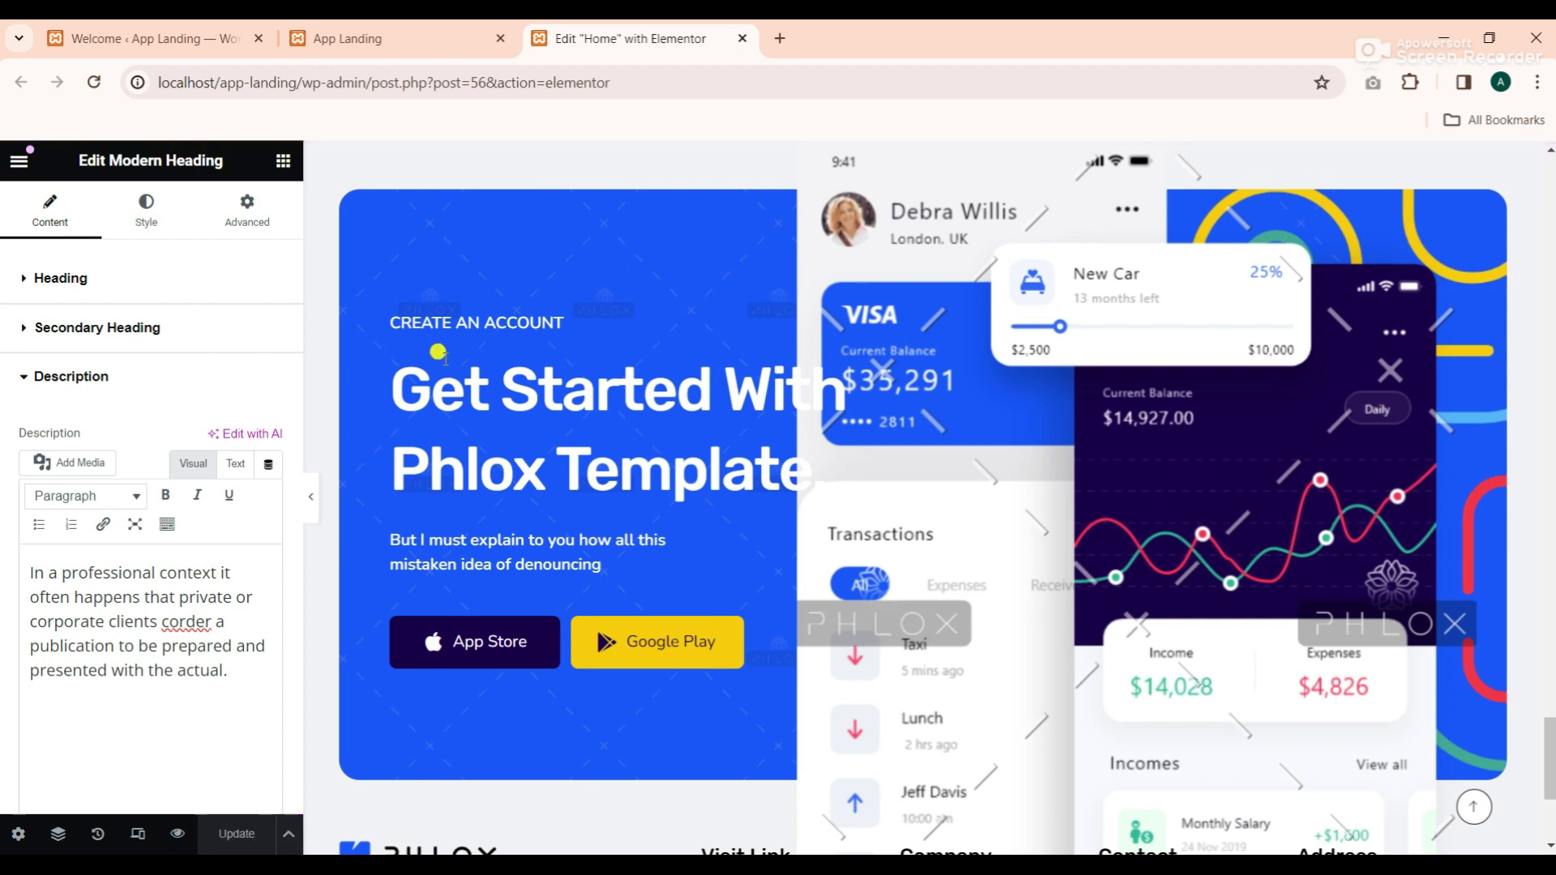
pyautogui.click(740, 42)
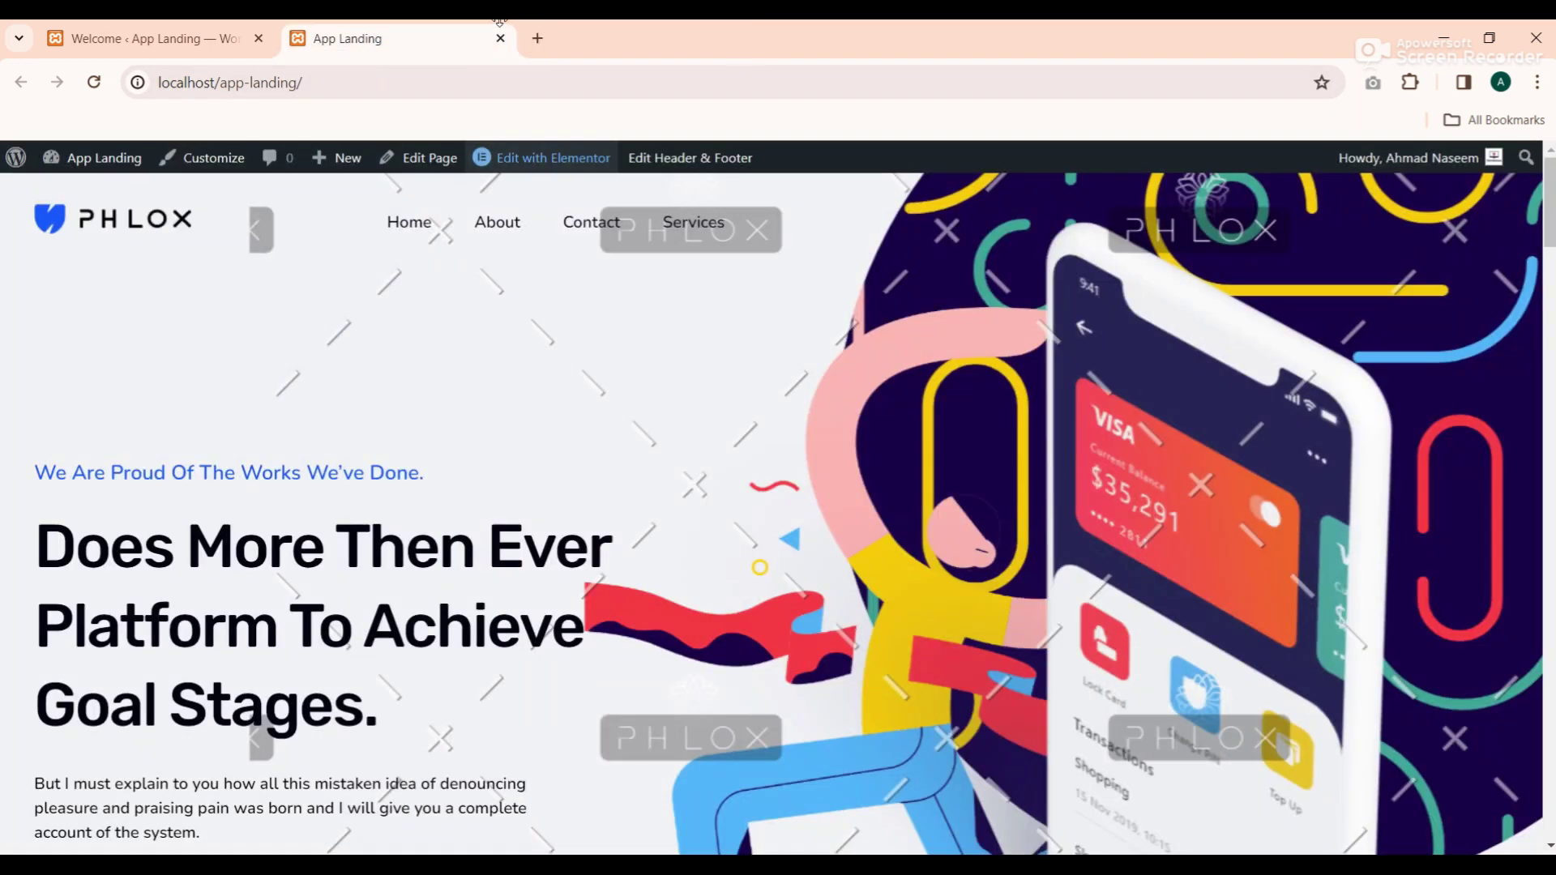
pyautogui.click(94, 83)
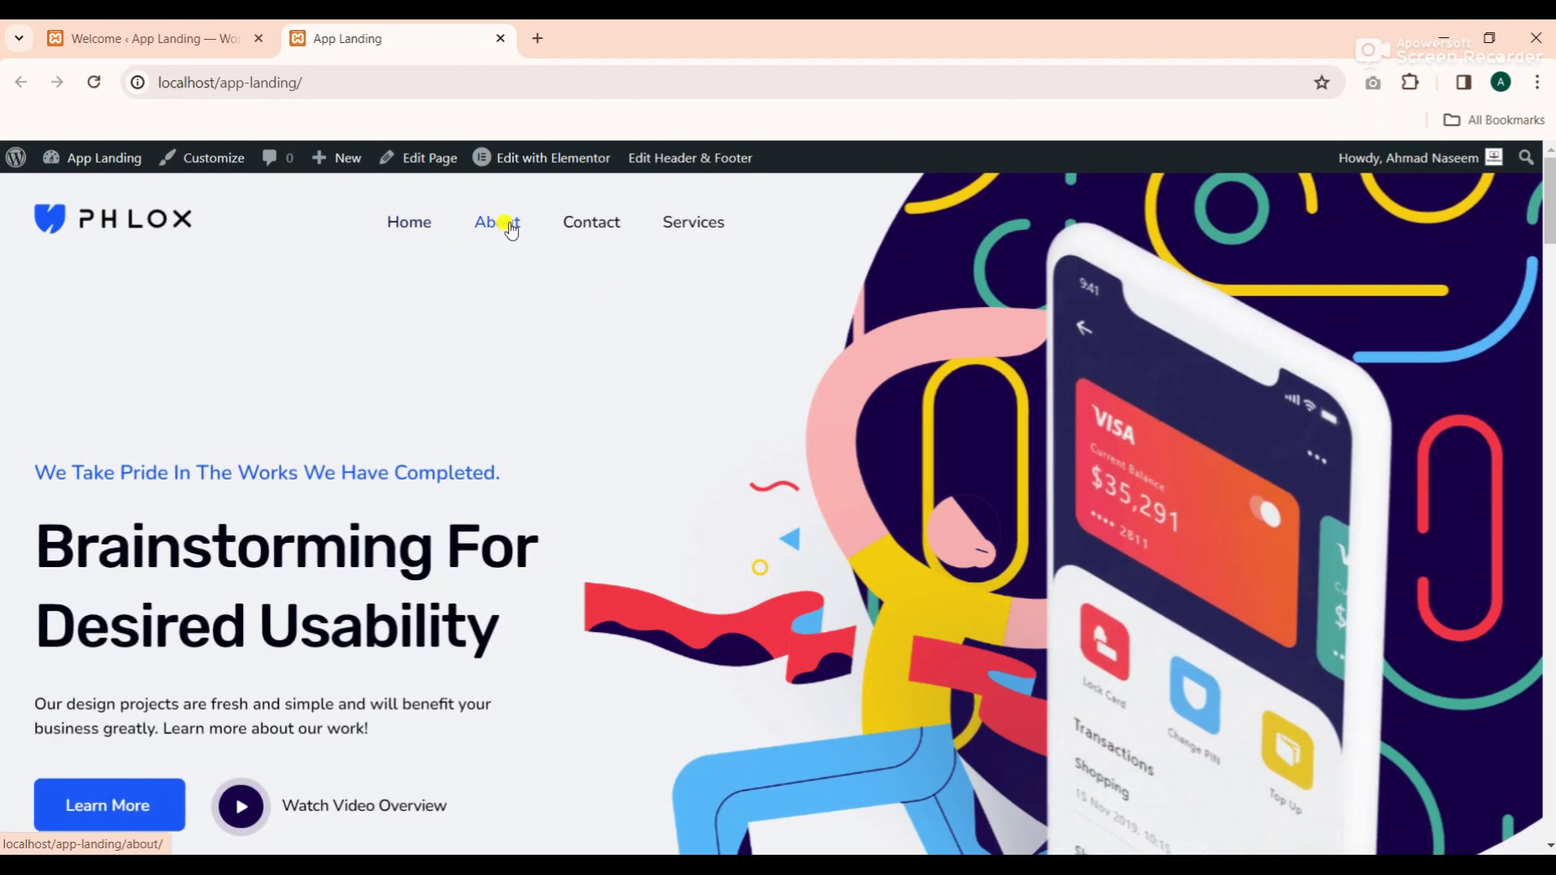
# Examine the published page's sections from the hero down to the Create an Account banner
pyautogui.scroll(-8, 833, 338)
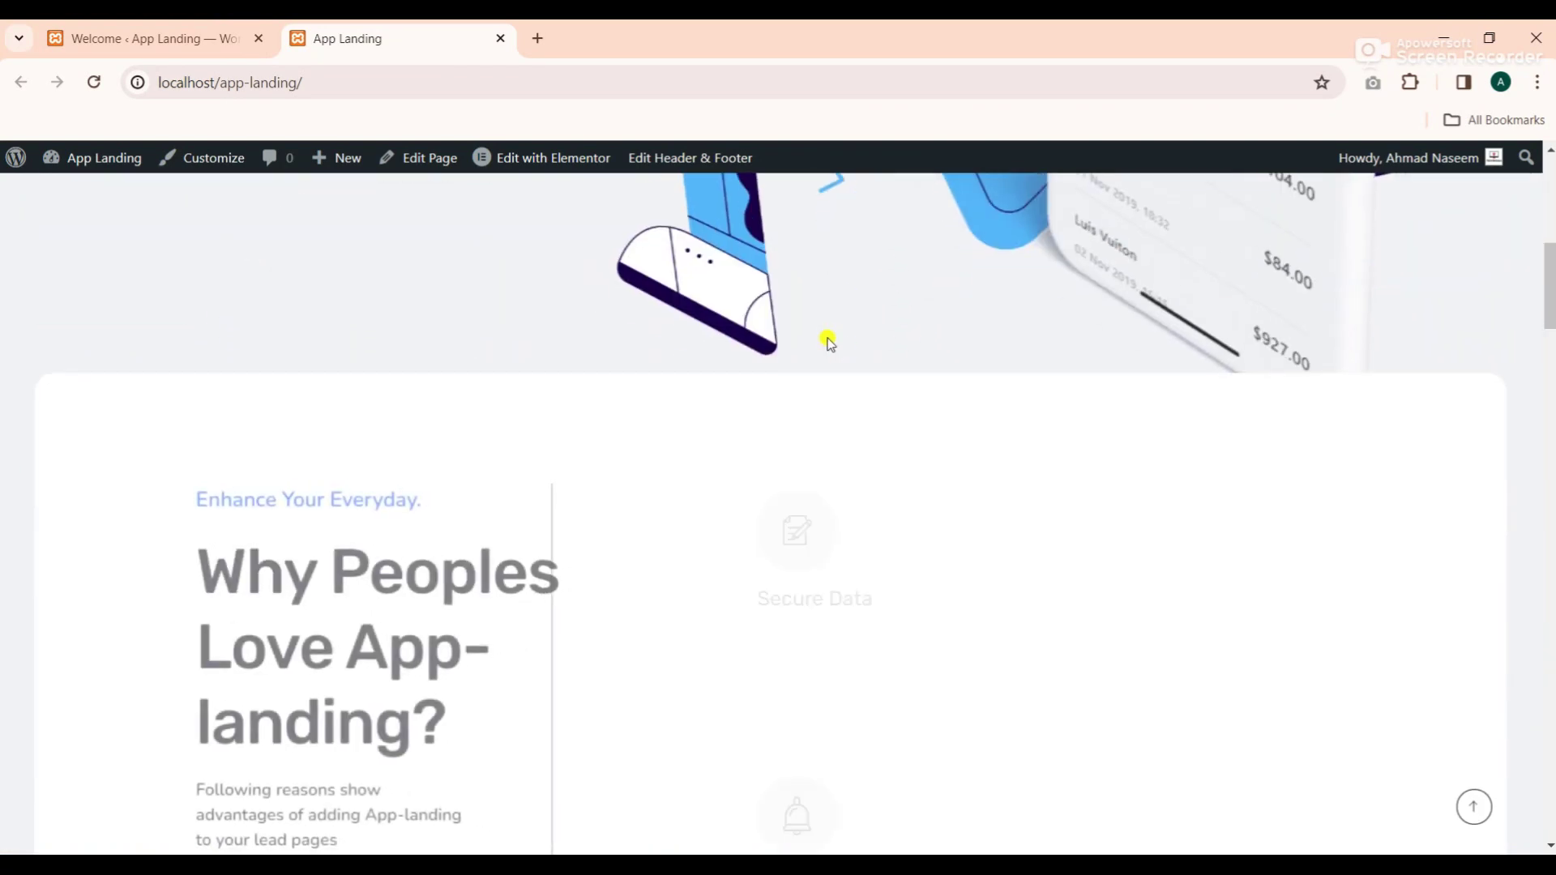
pyautogui.scroll(-3, 828, 340)
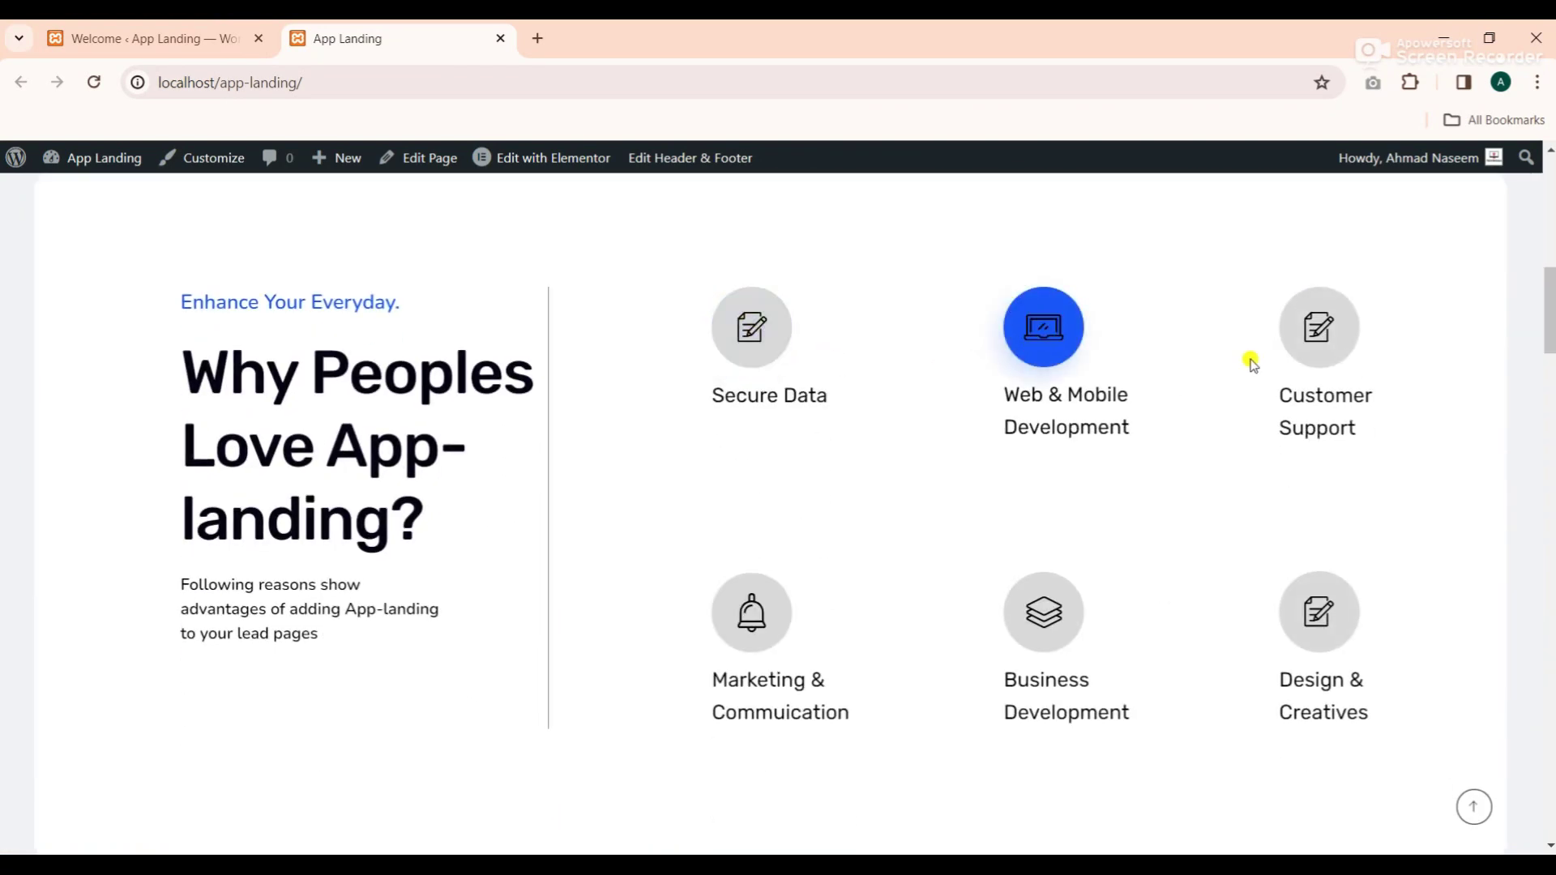
pyautogui.scroll(-5, 466, 531)
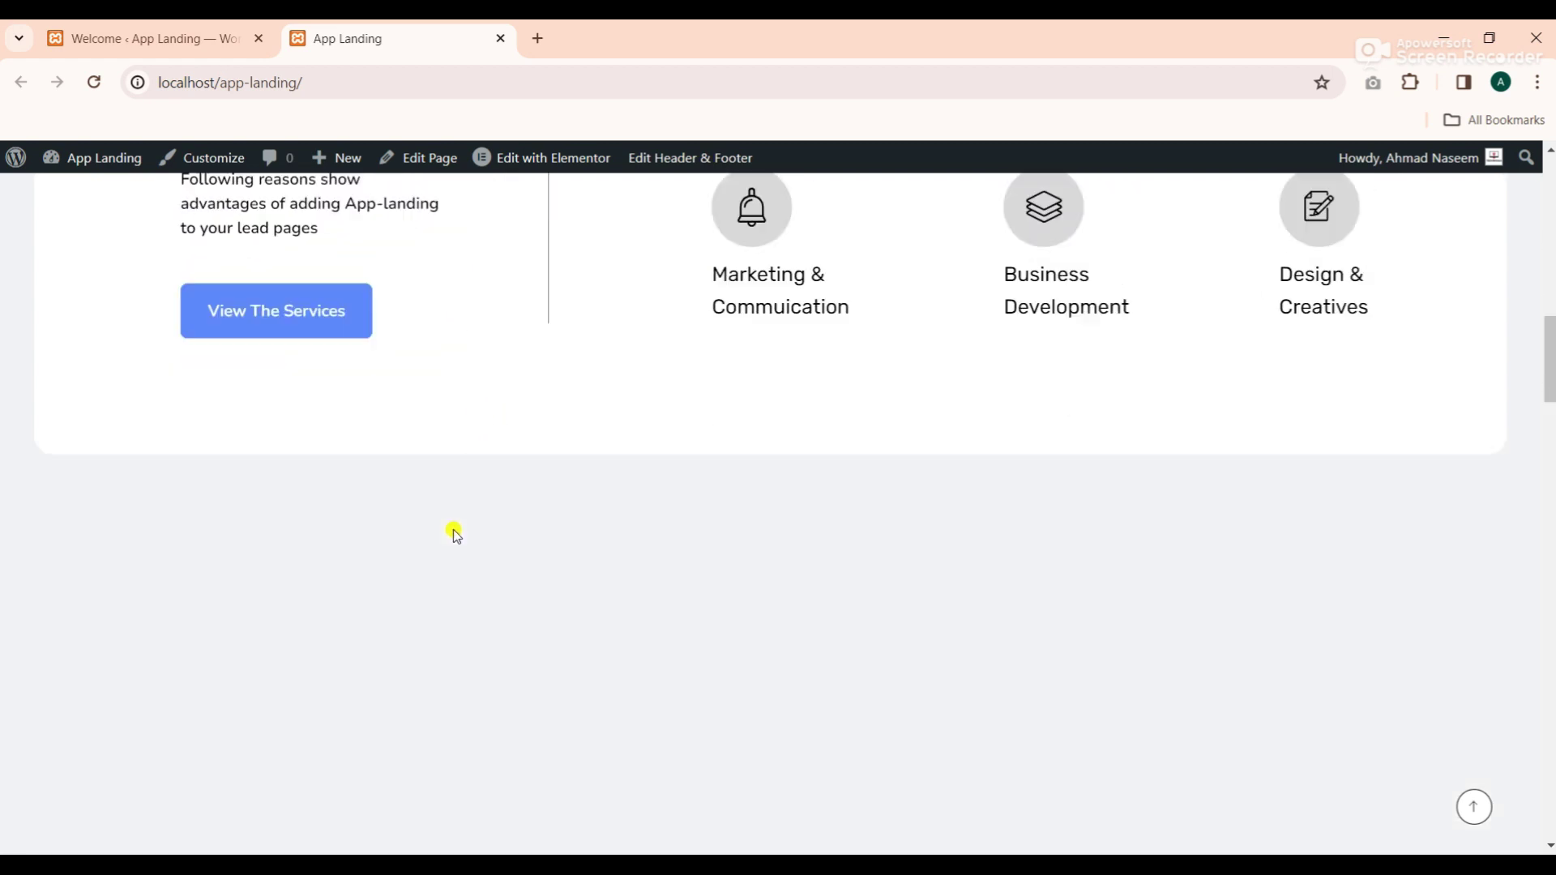
pyautogui.scroll(-6, 454, 528)
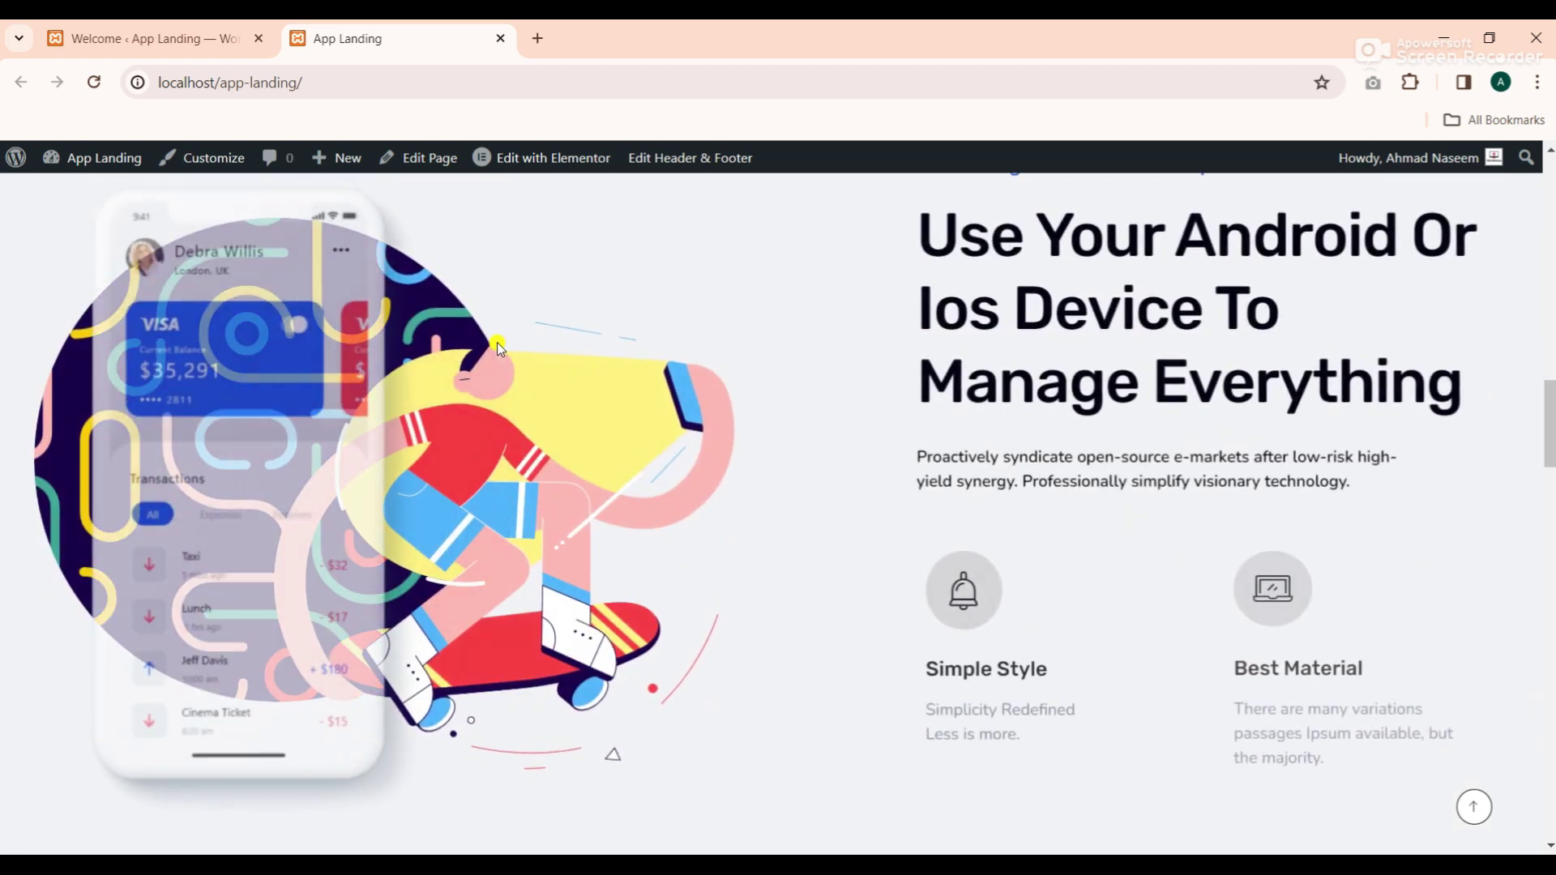
pyautogui.scroll(-5, 588, 425)
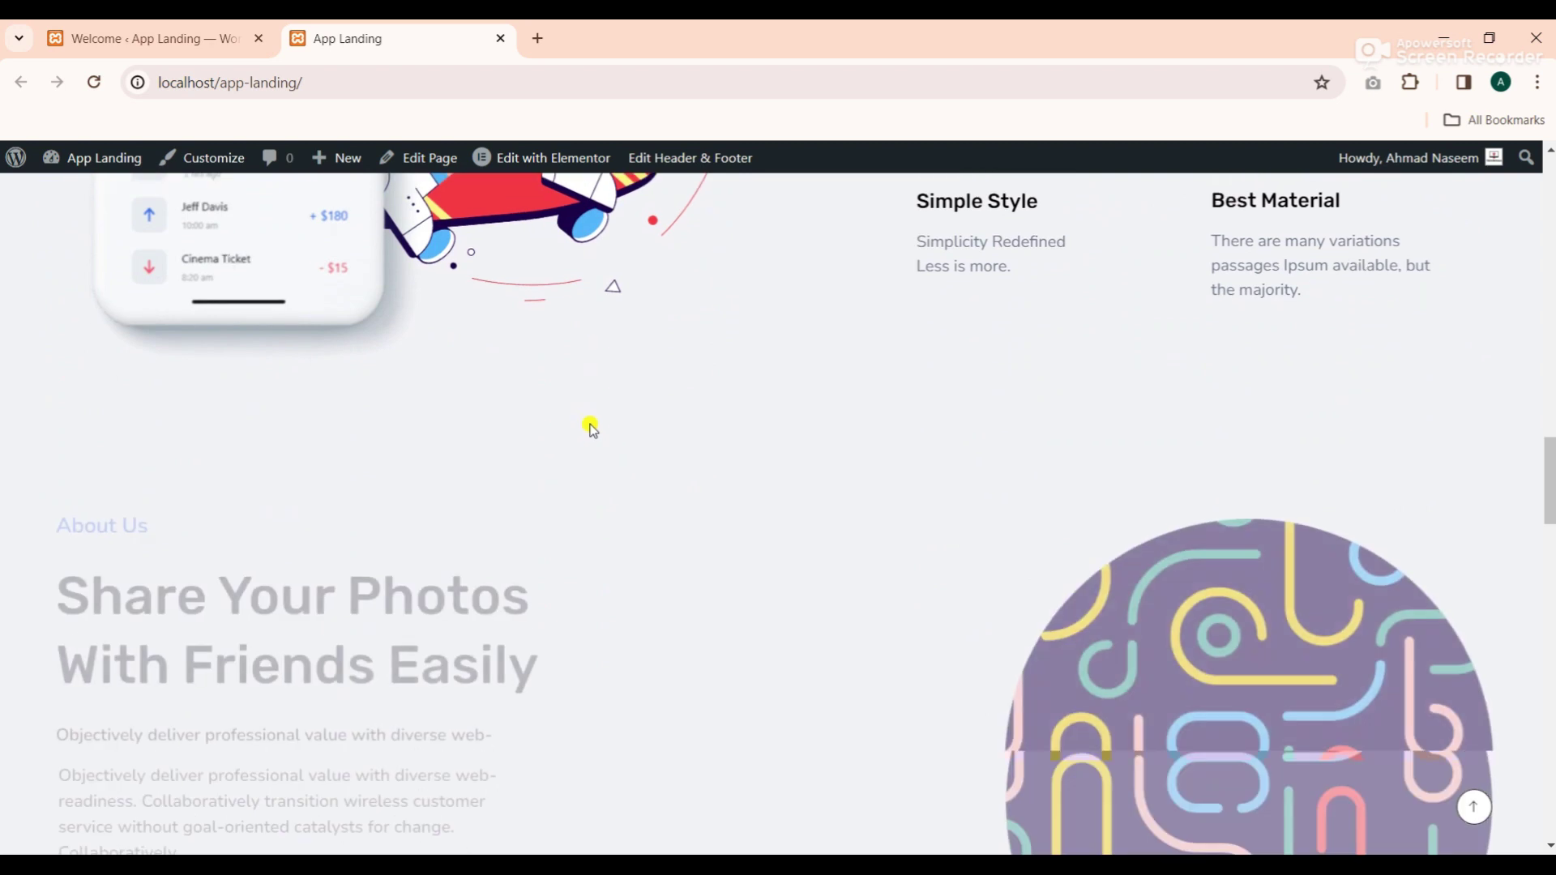
pyautogui.scroll(-4, 590, 428)
pyautogui.scroll(-5, 591, 428)
pyautogui.scroll(-10, 631, 465)
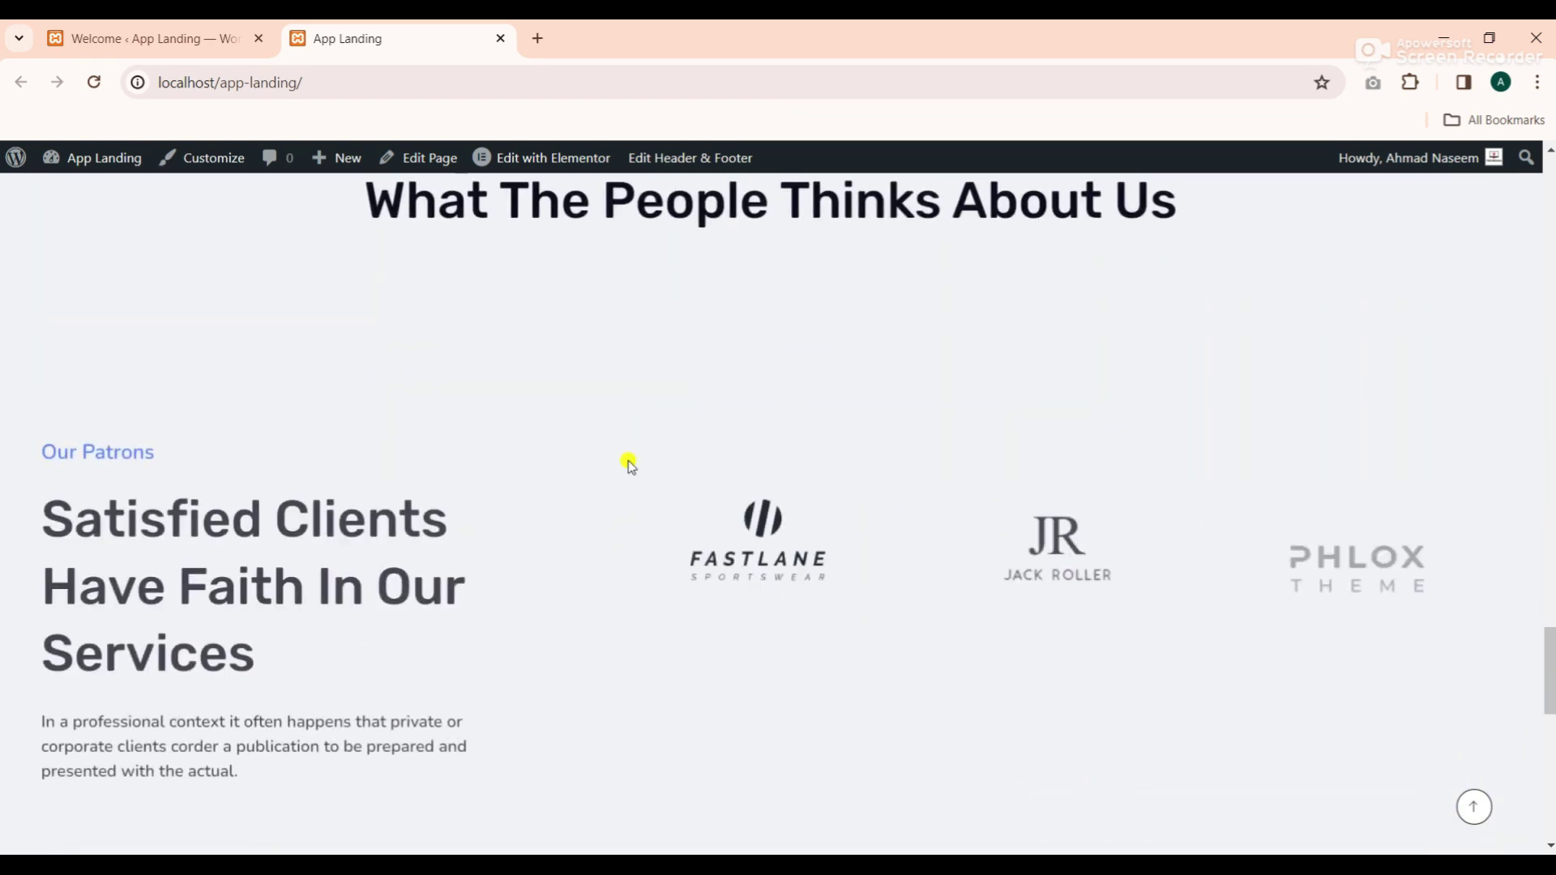
pyautogui.scroll(-4, 630, 466)
pyautogui.scroll(2, 631, 465)
pyautogui.scroll(-2, 631, 465)
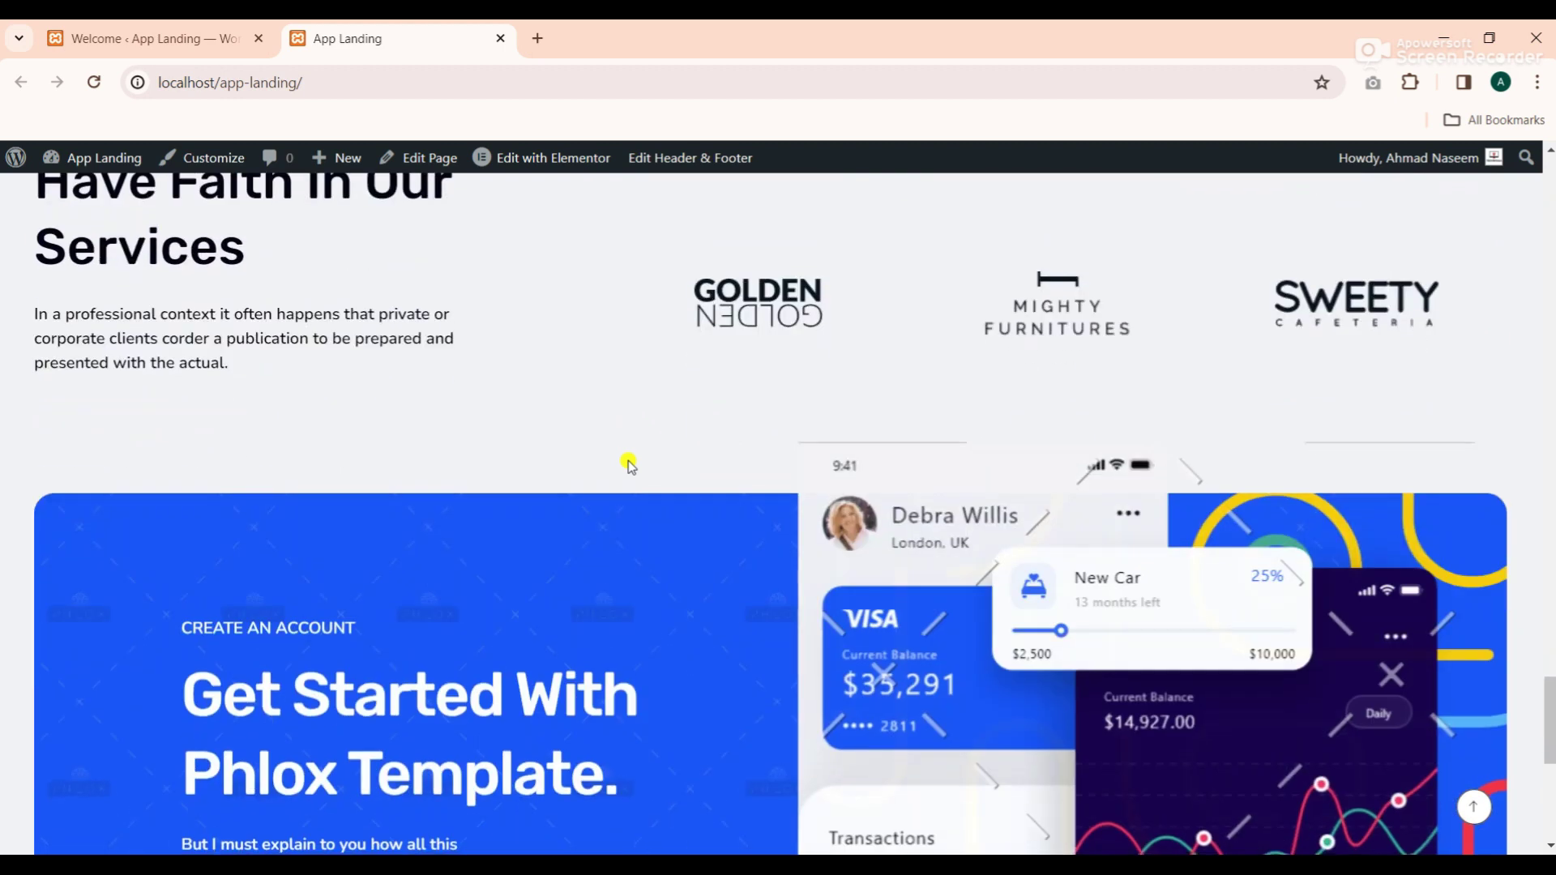
pyautogui.scroll(-7, 630, 462)
pyautogui.scroll(5, 629, 459)
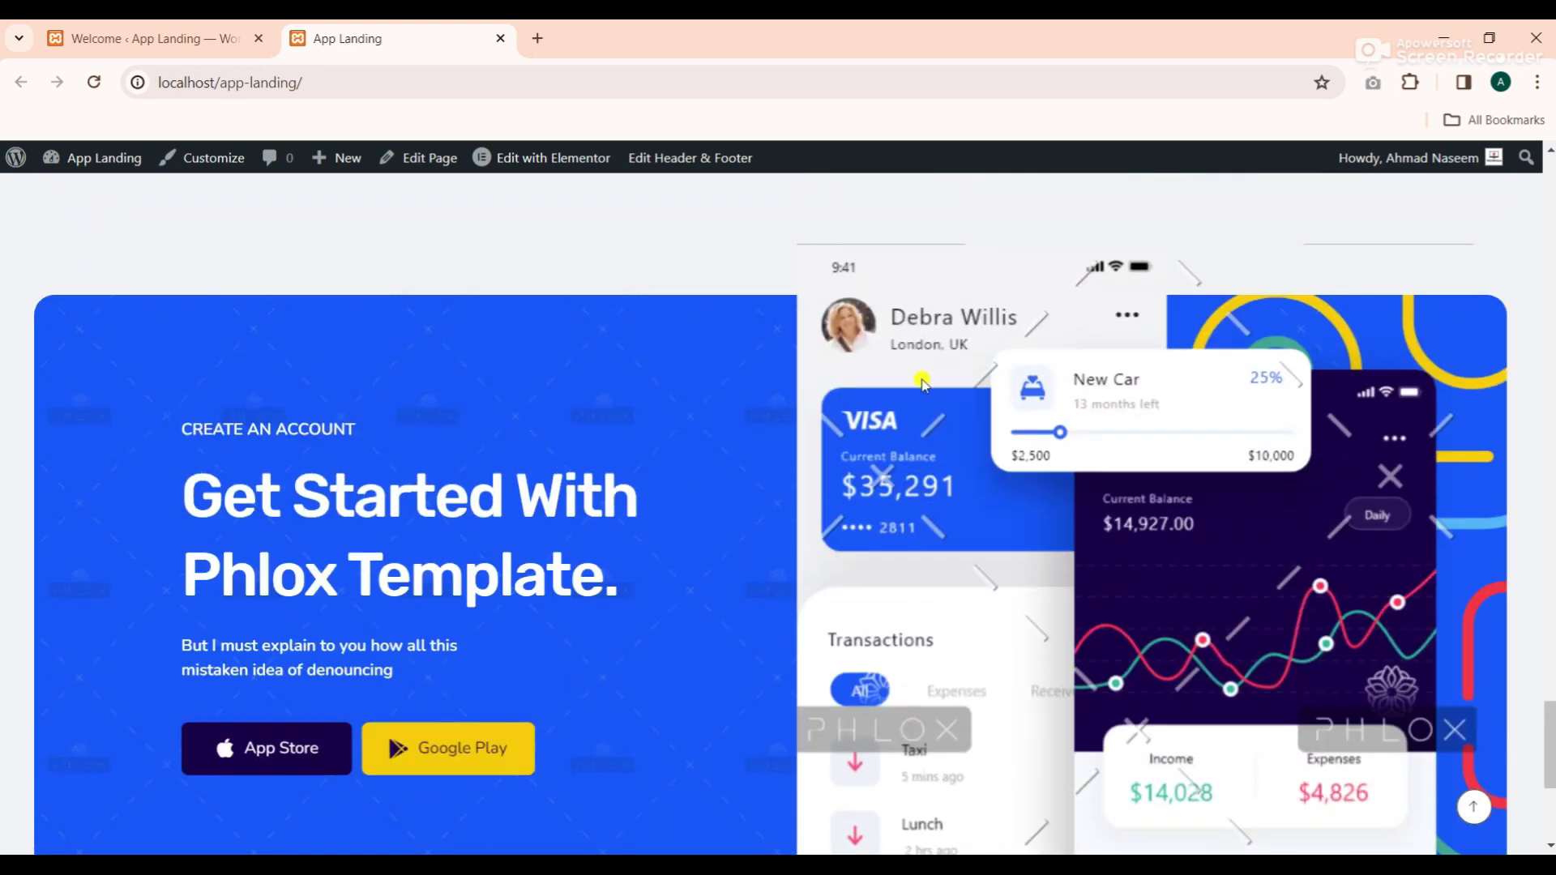
# Open the Site Footer template for editing with Elementor in a new browser tab
pyautogui.moveTo(577, 164)
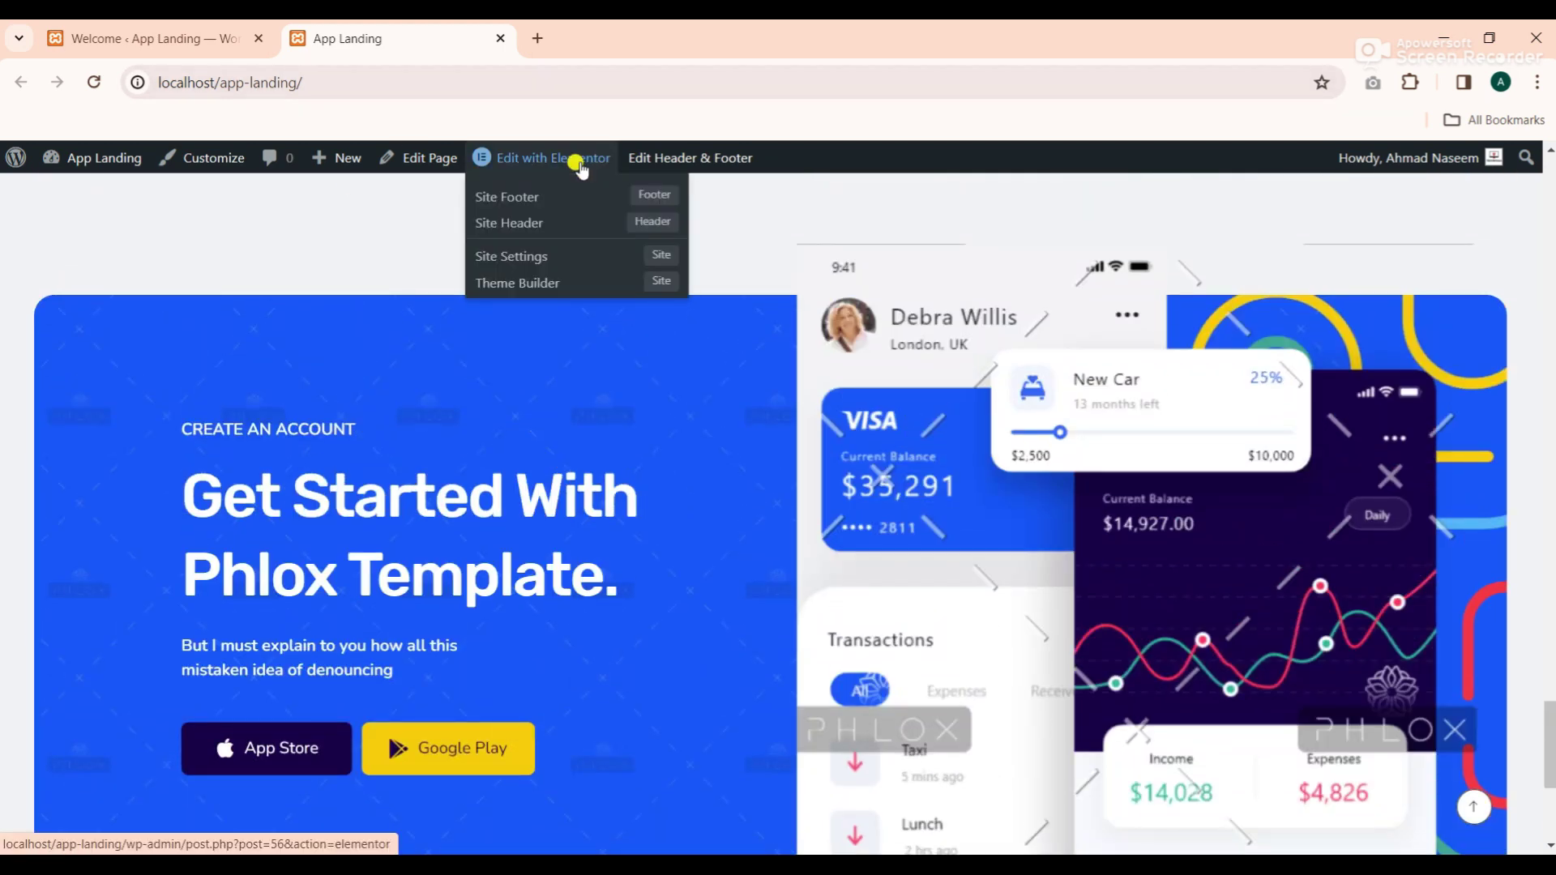
pyautogui.rightClick(527, 203)
pyautogui.click(571, 218)
pyautogui.click(587, 38)
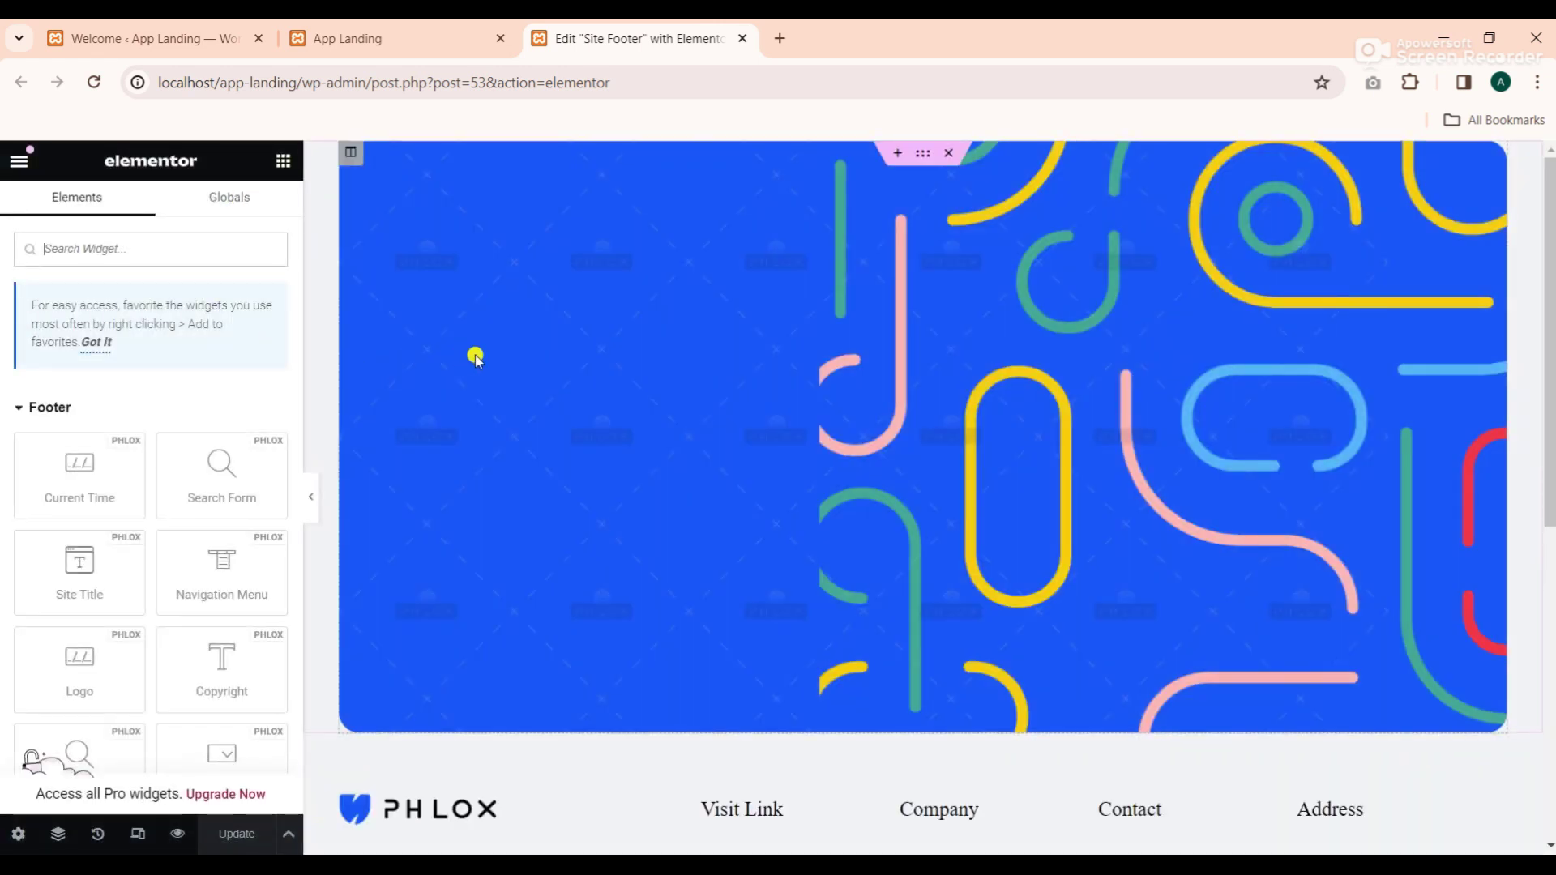
# Replace the Create an Account column's background image with the uploaded file Mask_Group_19
pyautogui.click(353, 156)
pyautogui.click(144, 217)
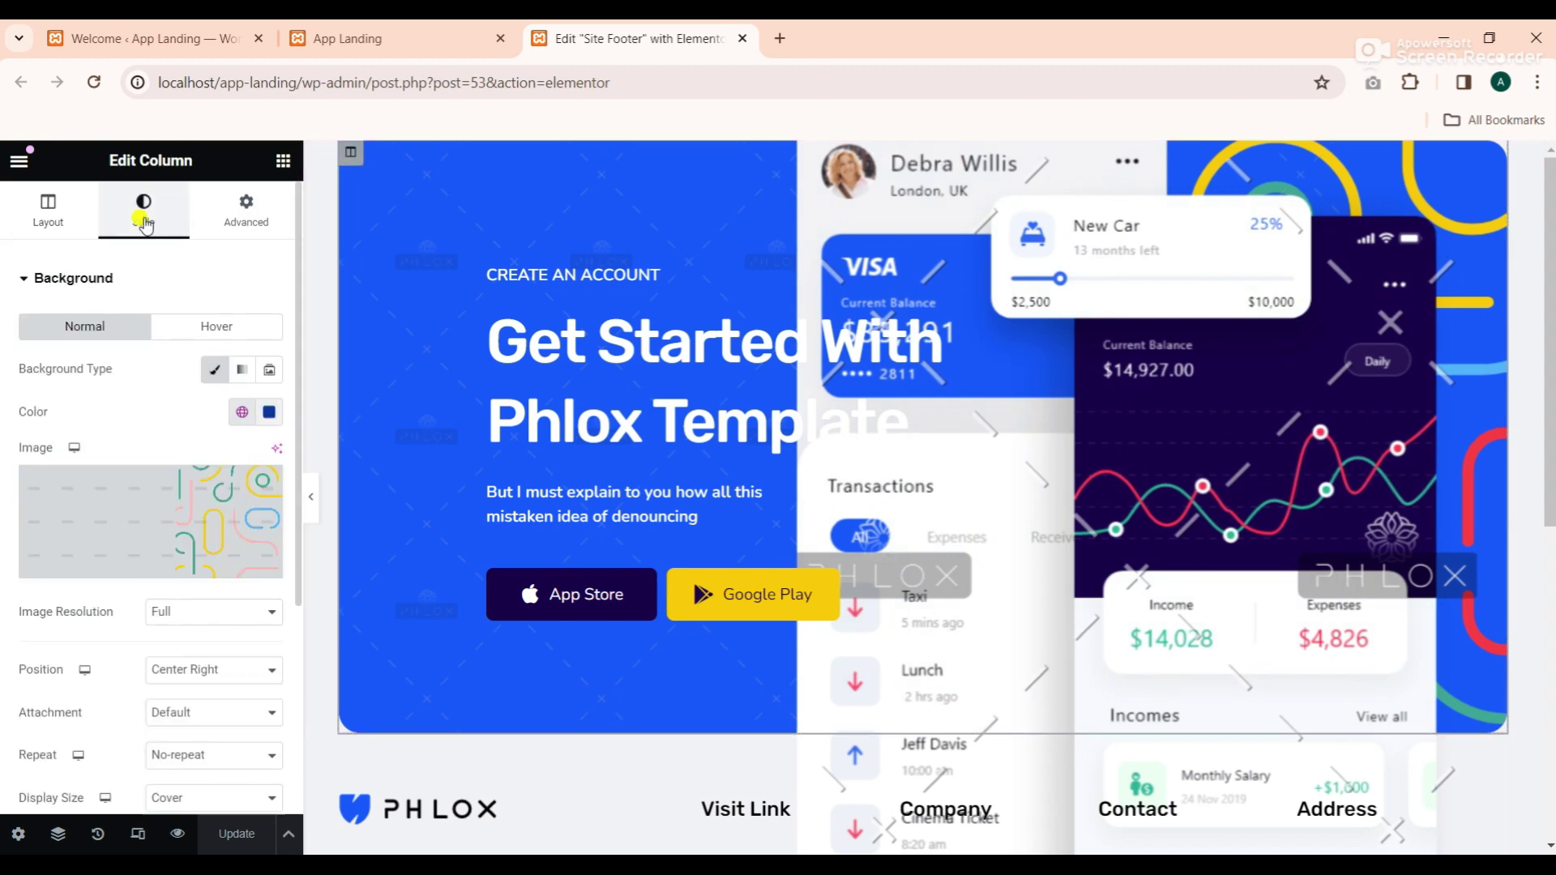
pyautogui.click(146, 496)
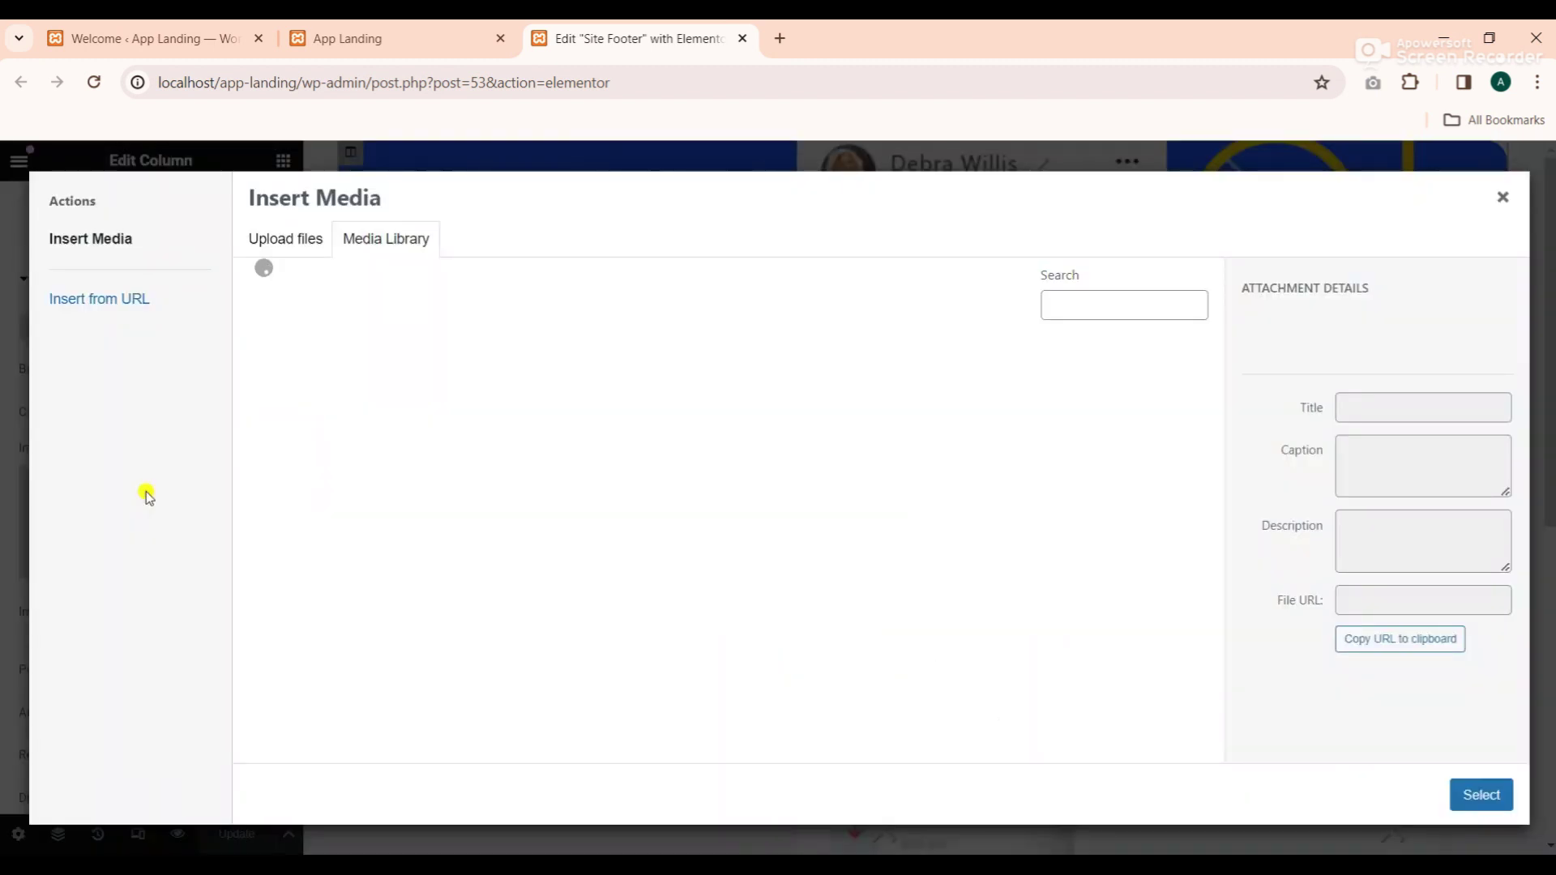
pyautogui.click(287, 243)
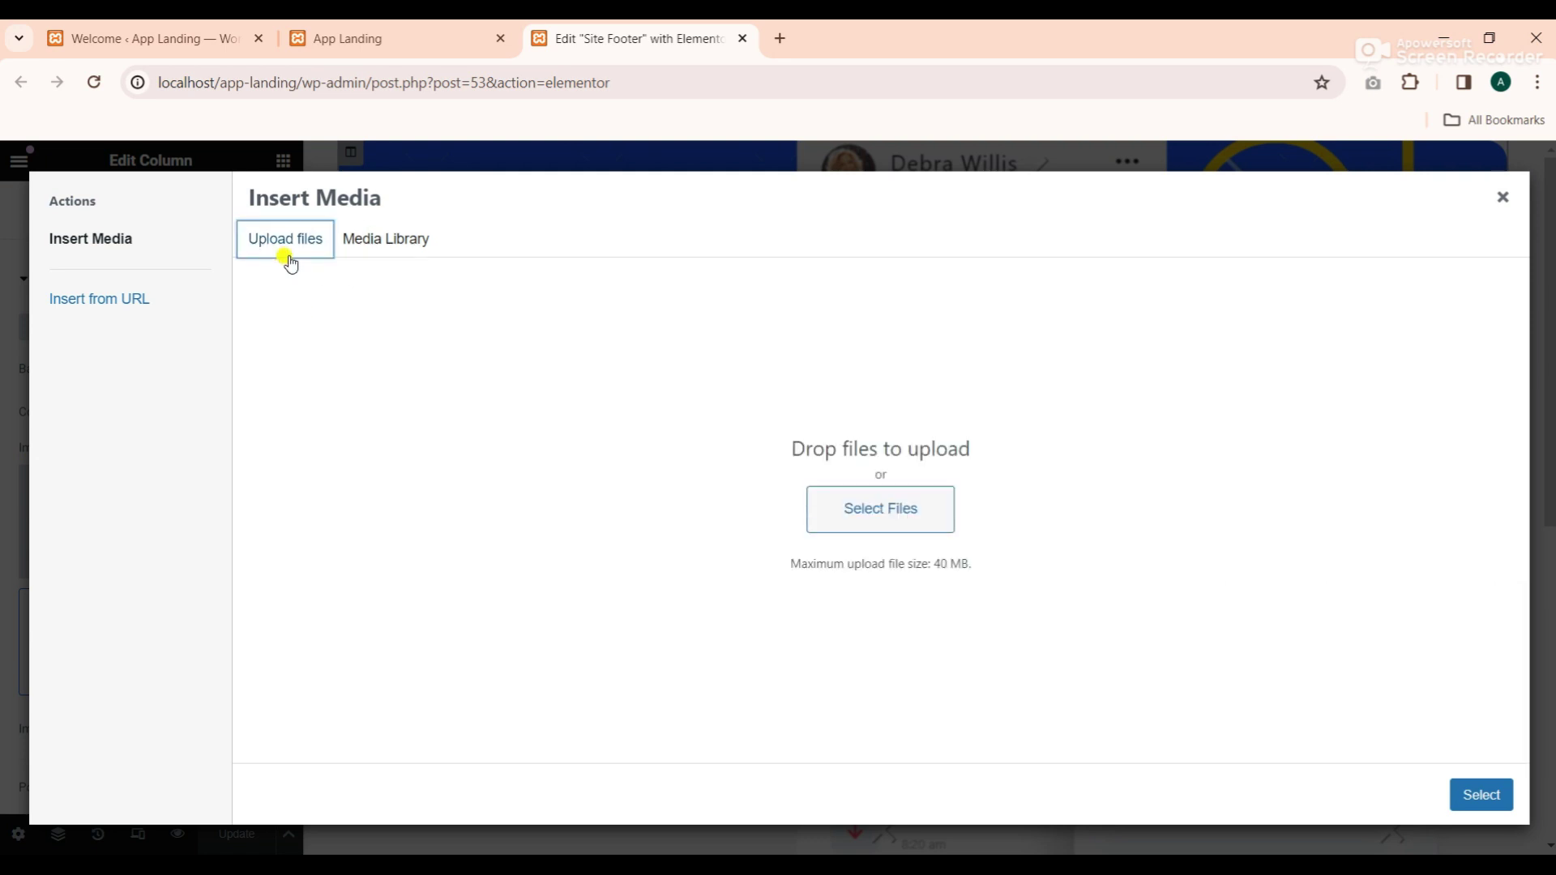
pyautogui.click(898, 504)
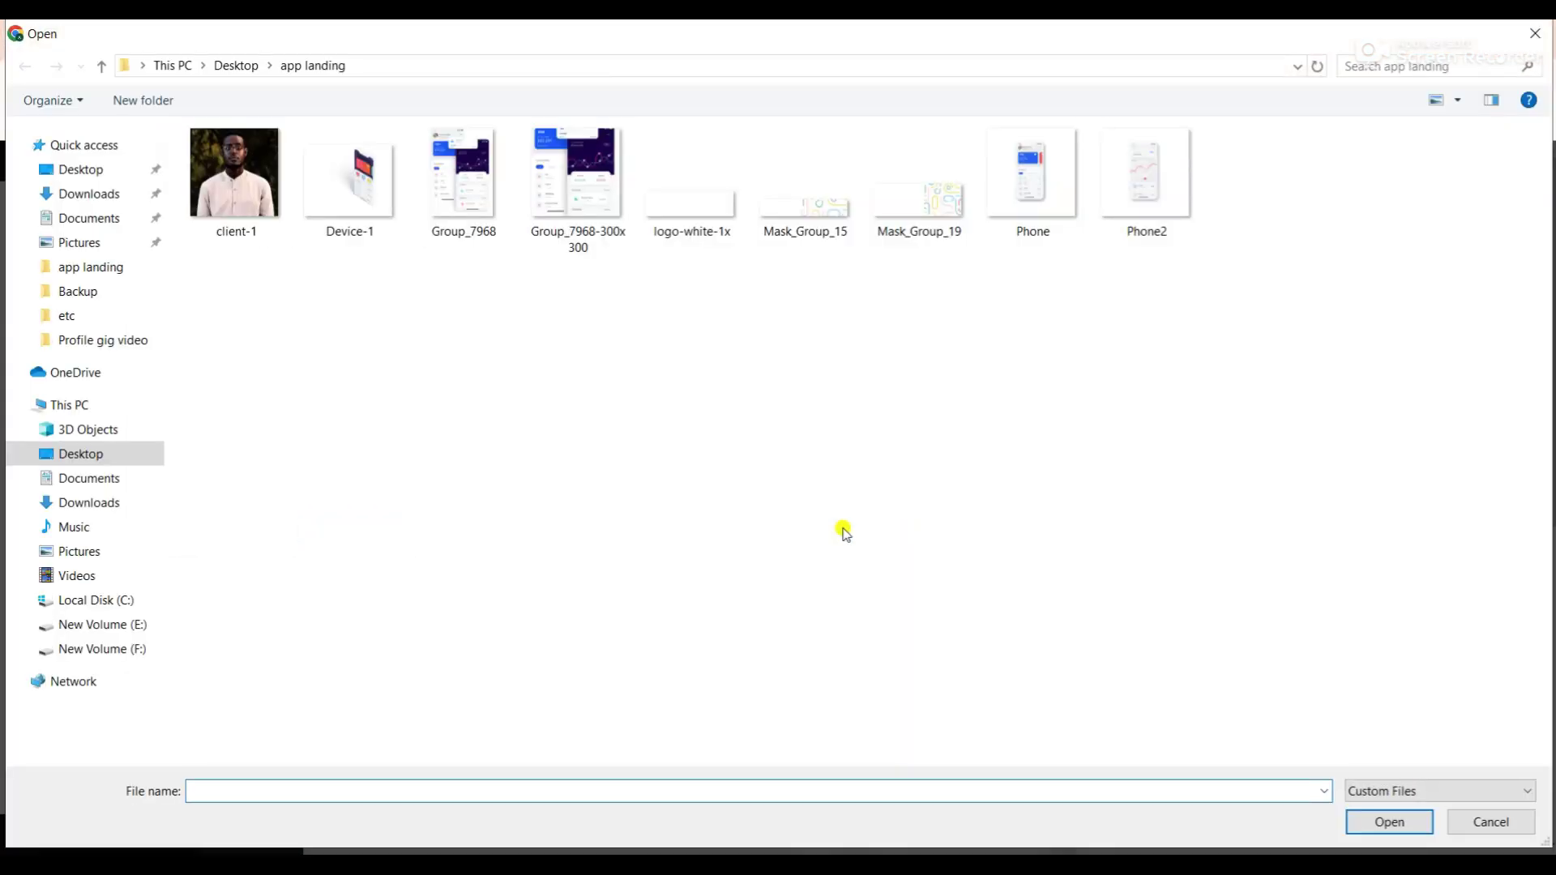
pyautogui.click(927, 214)
pyautogui.click(1389, 822)
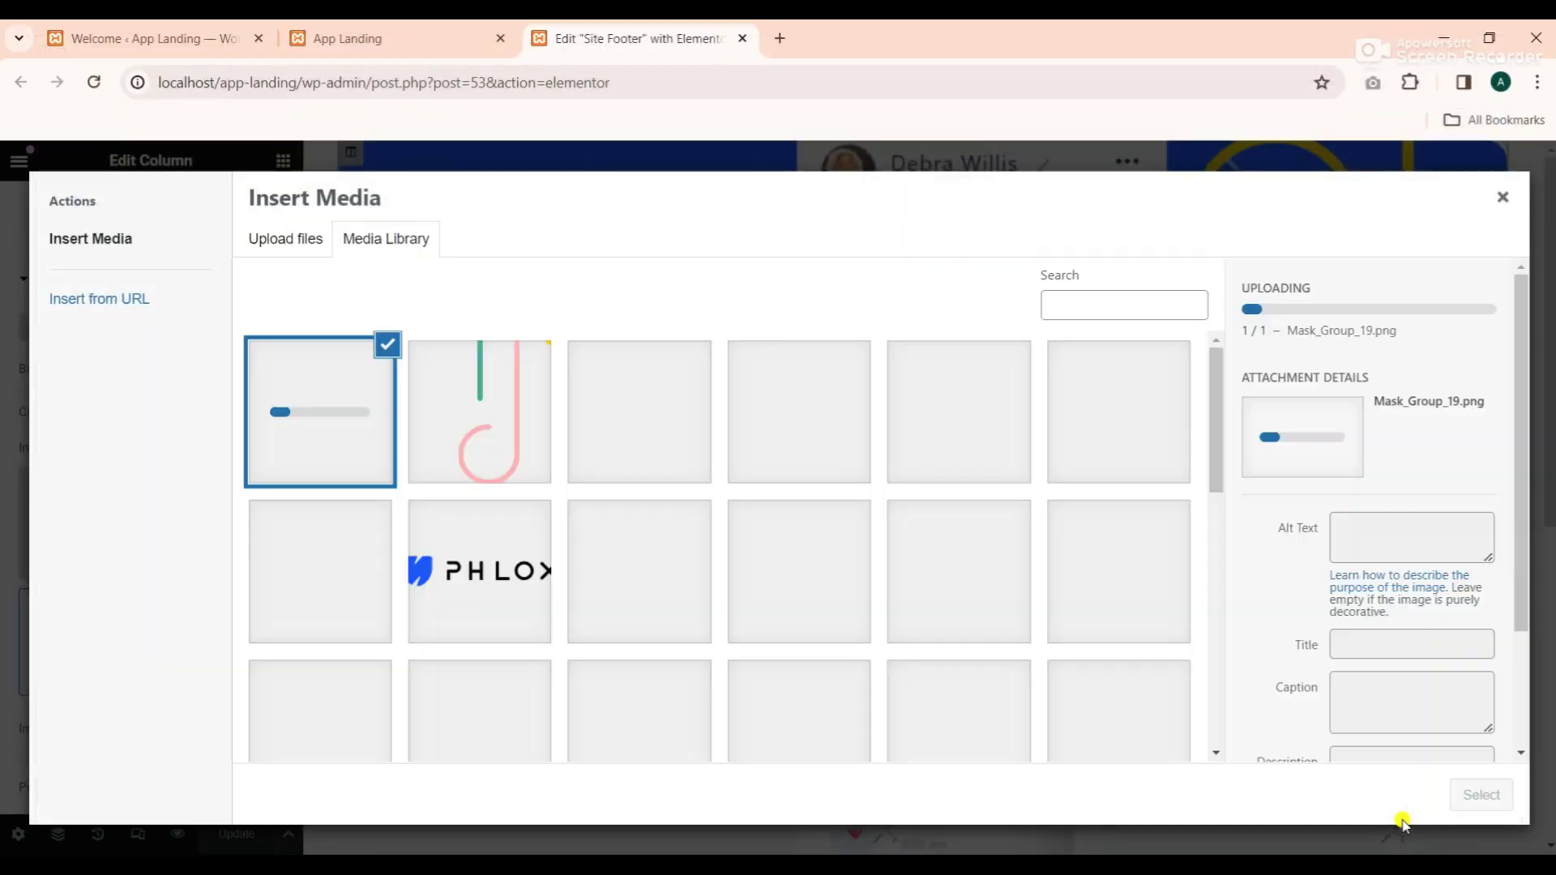
pyautogui.click(1483, 795)
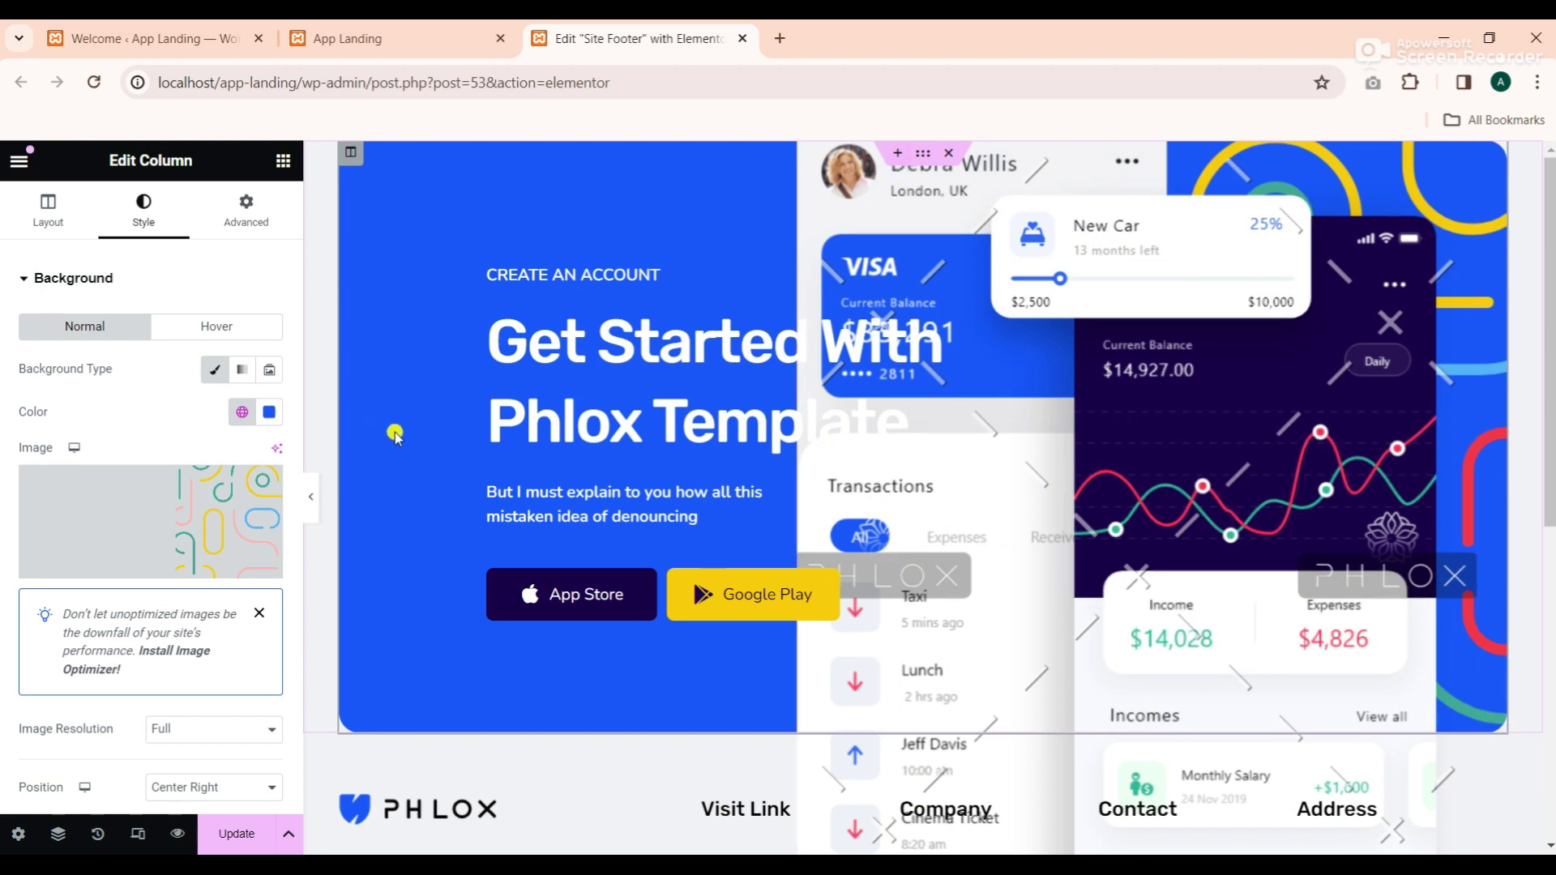
# Select the Advanced Image widget inside the Create an Account column through the template's structure tree
pyautogui.click(57, 834)
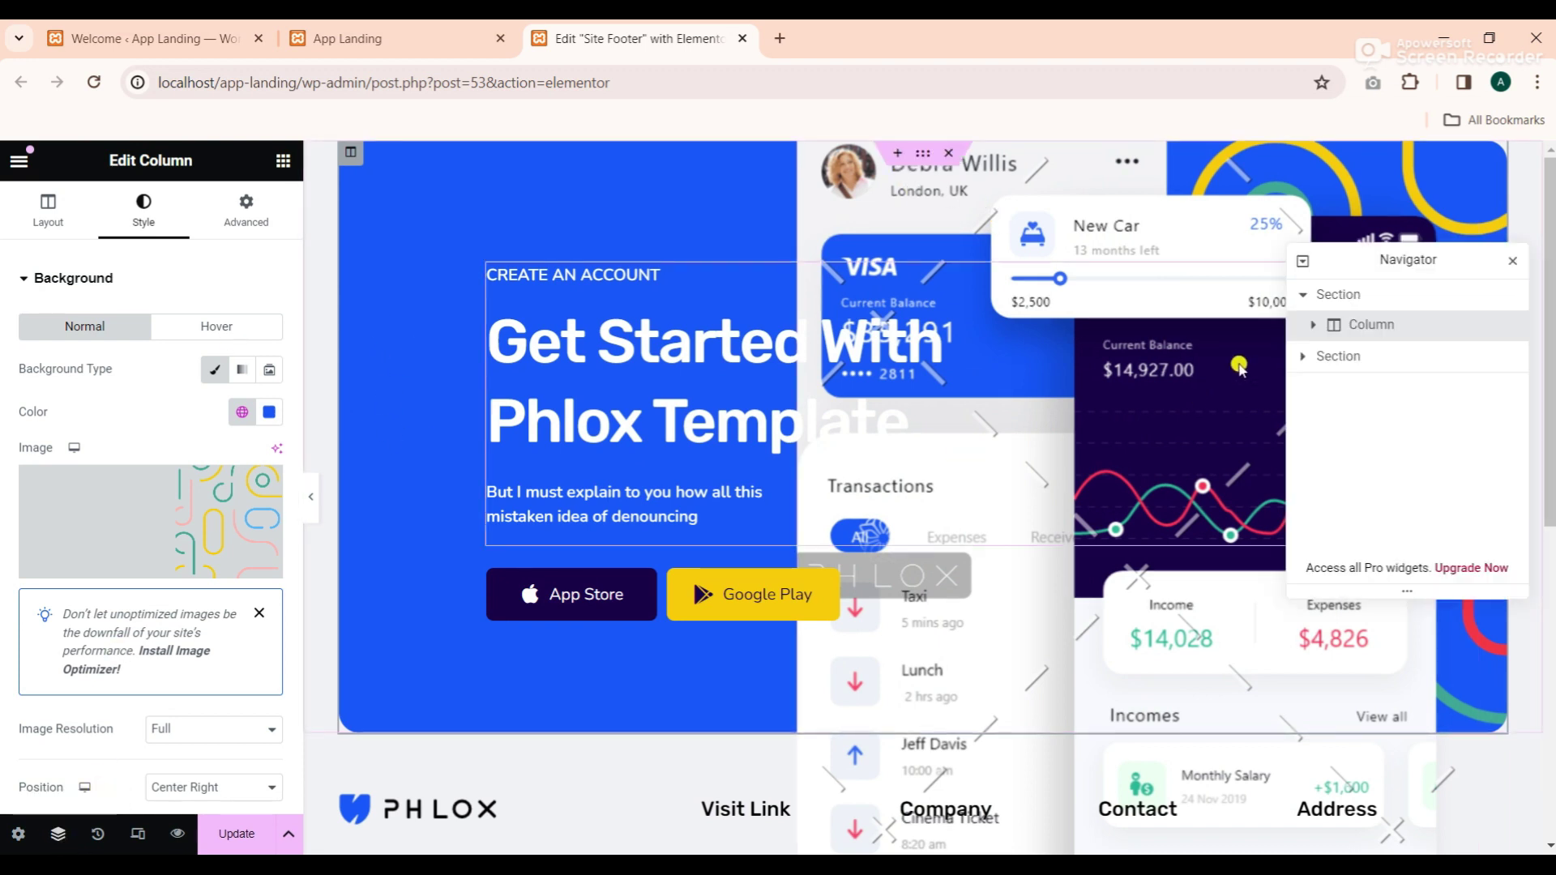
pyautogui.click(1307, 325)
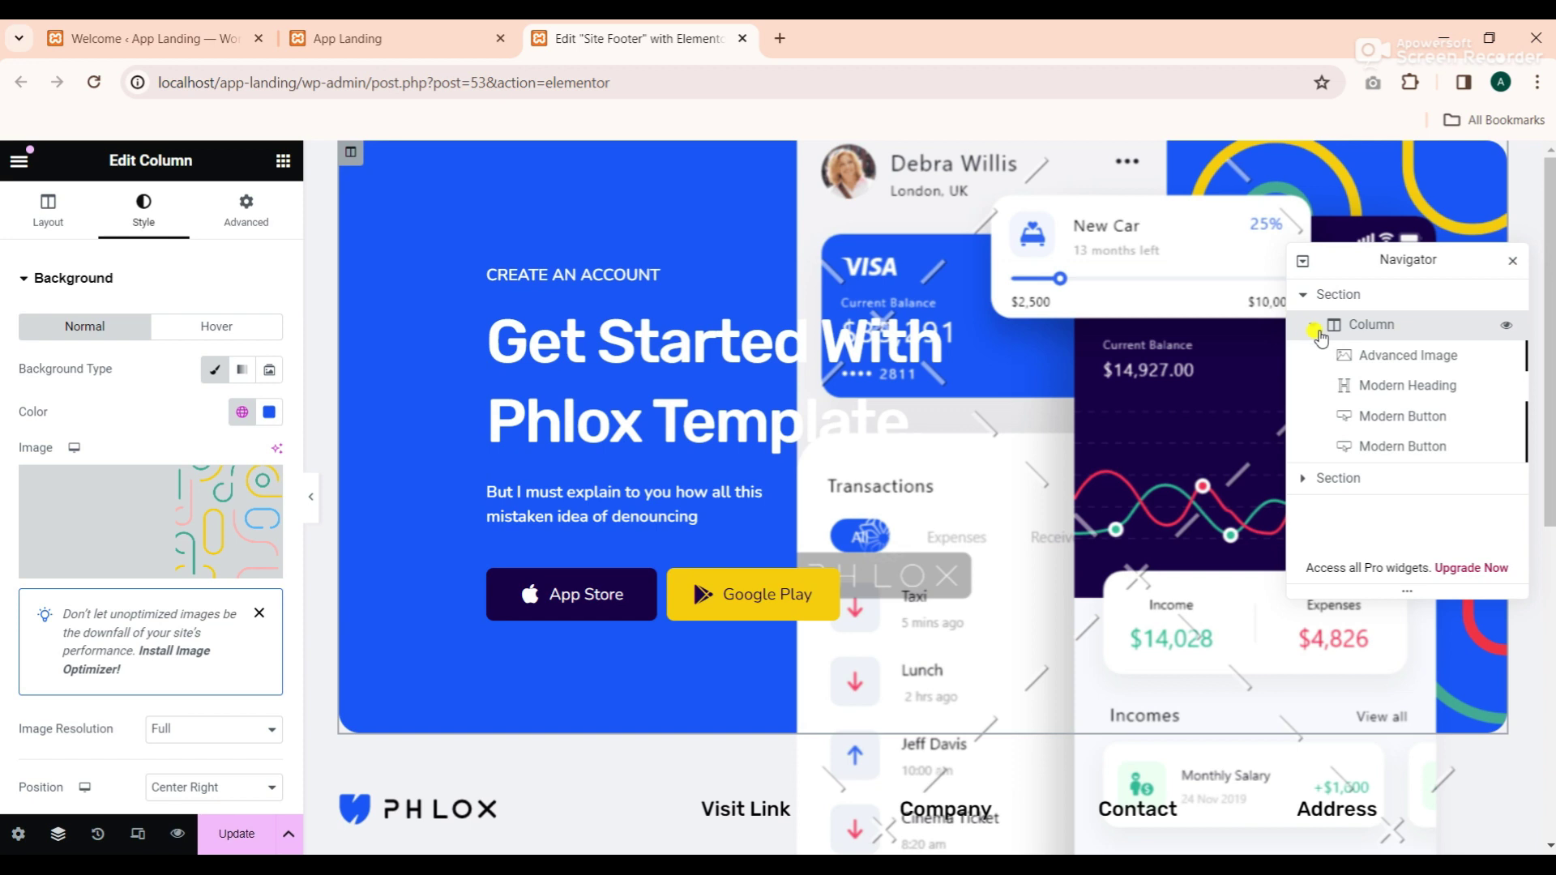
pyautogui.click(1365, 357)
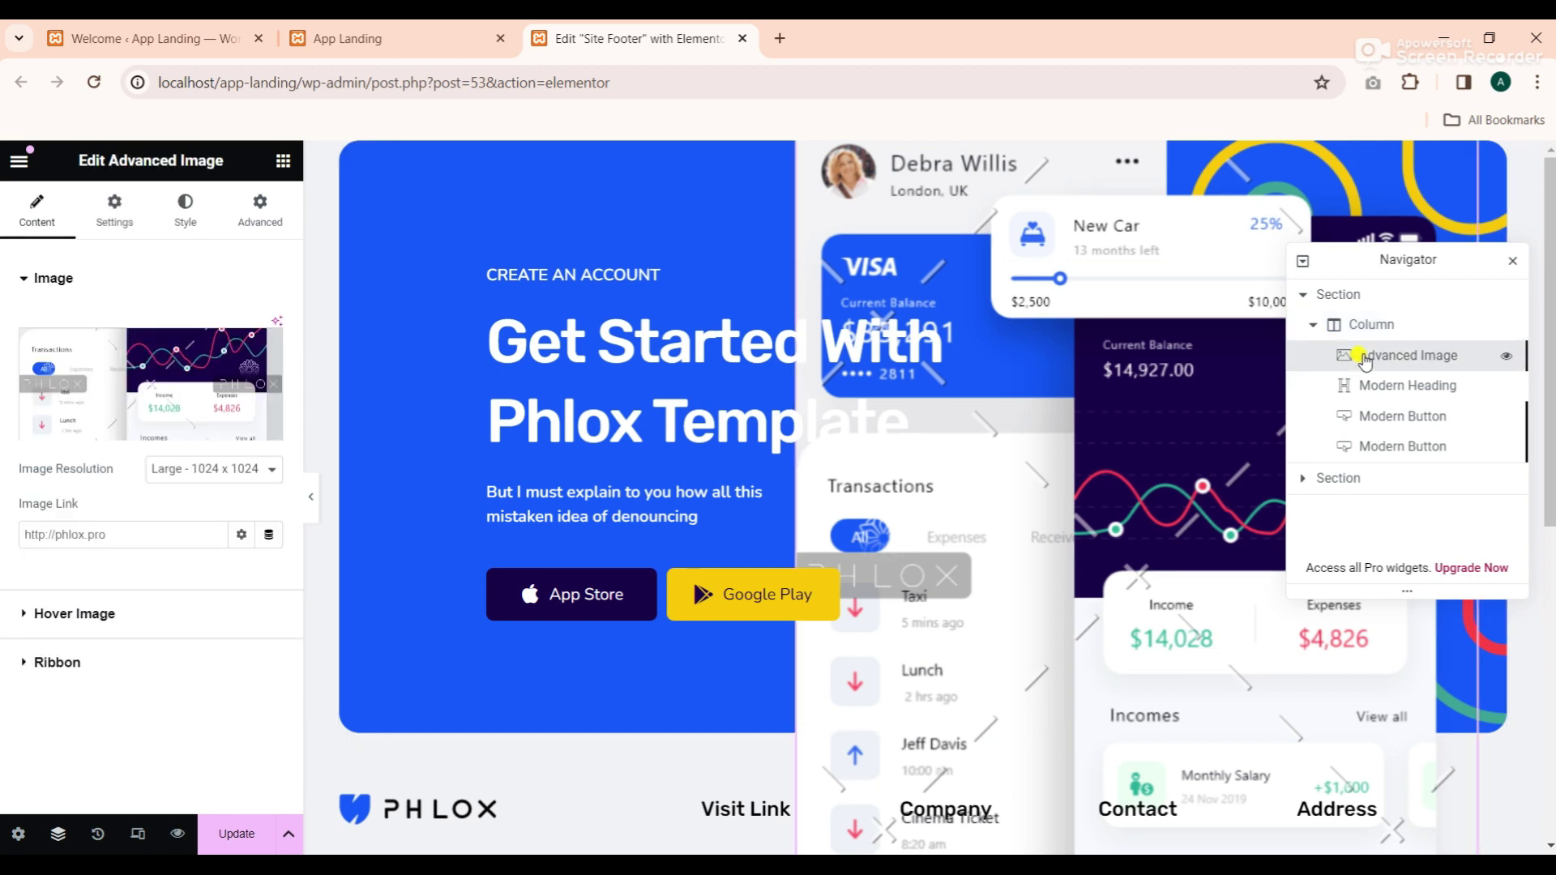
# Try the uploaded file Group_7968-300x300 as the phone mockup image in the Create an Account banner
pyautogui.click(150, 377)
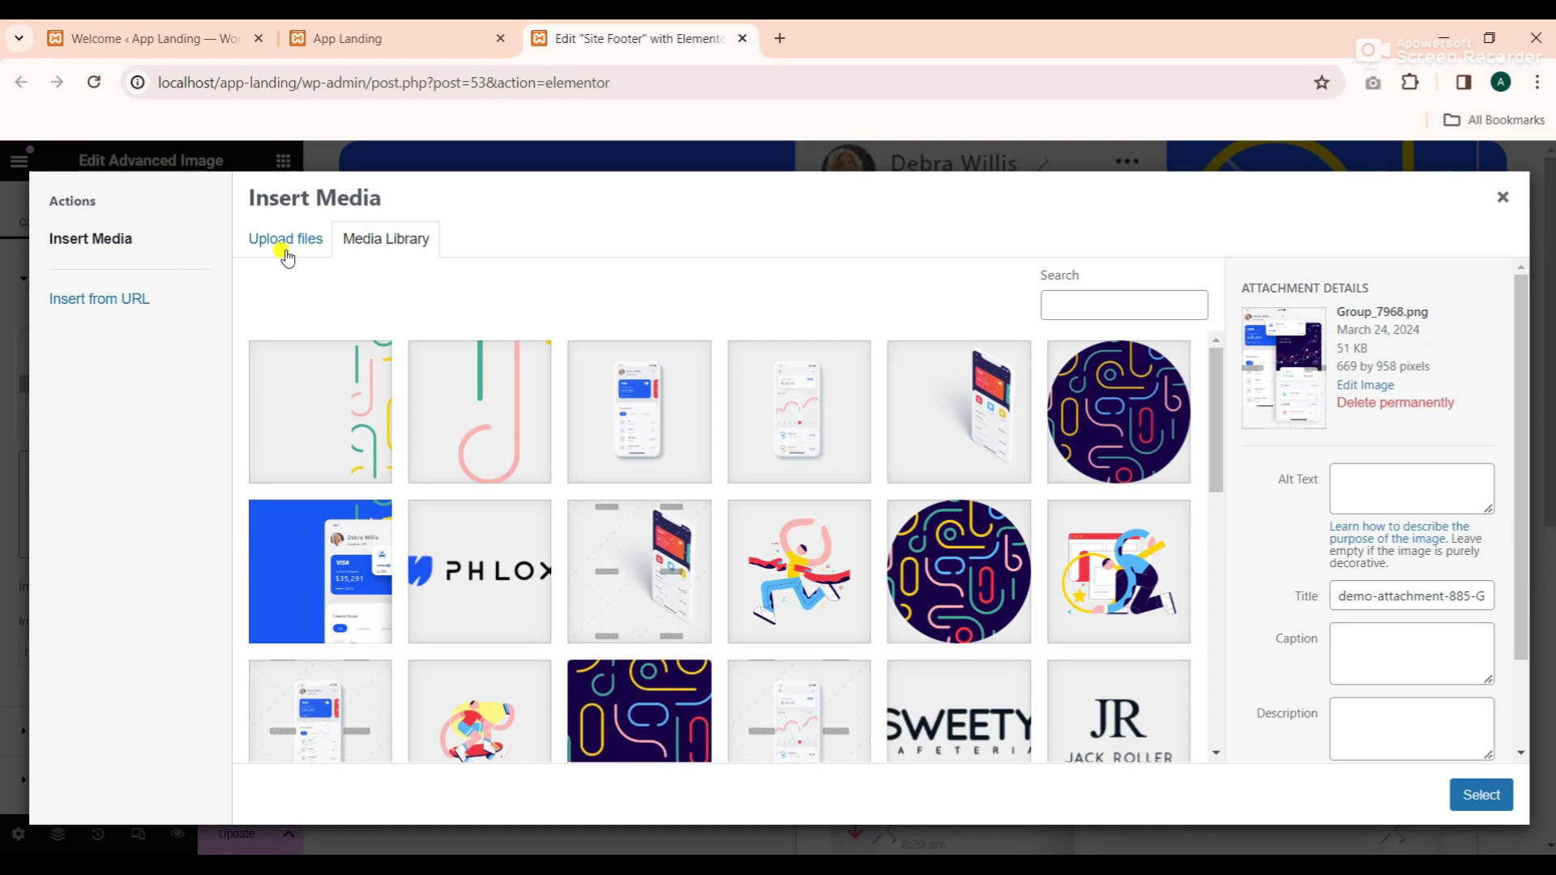
pyautogui.click(285, 243)
pyautogui.click(886, 521)
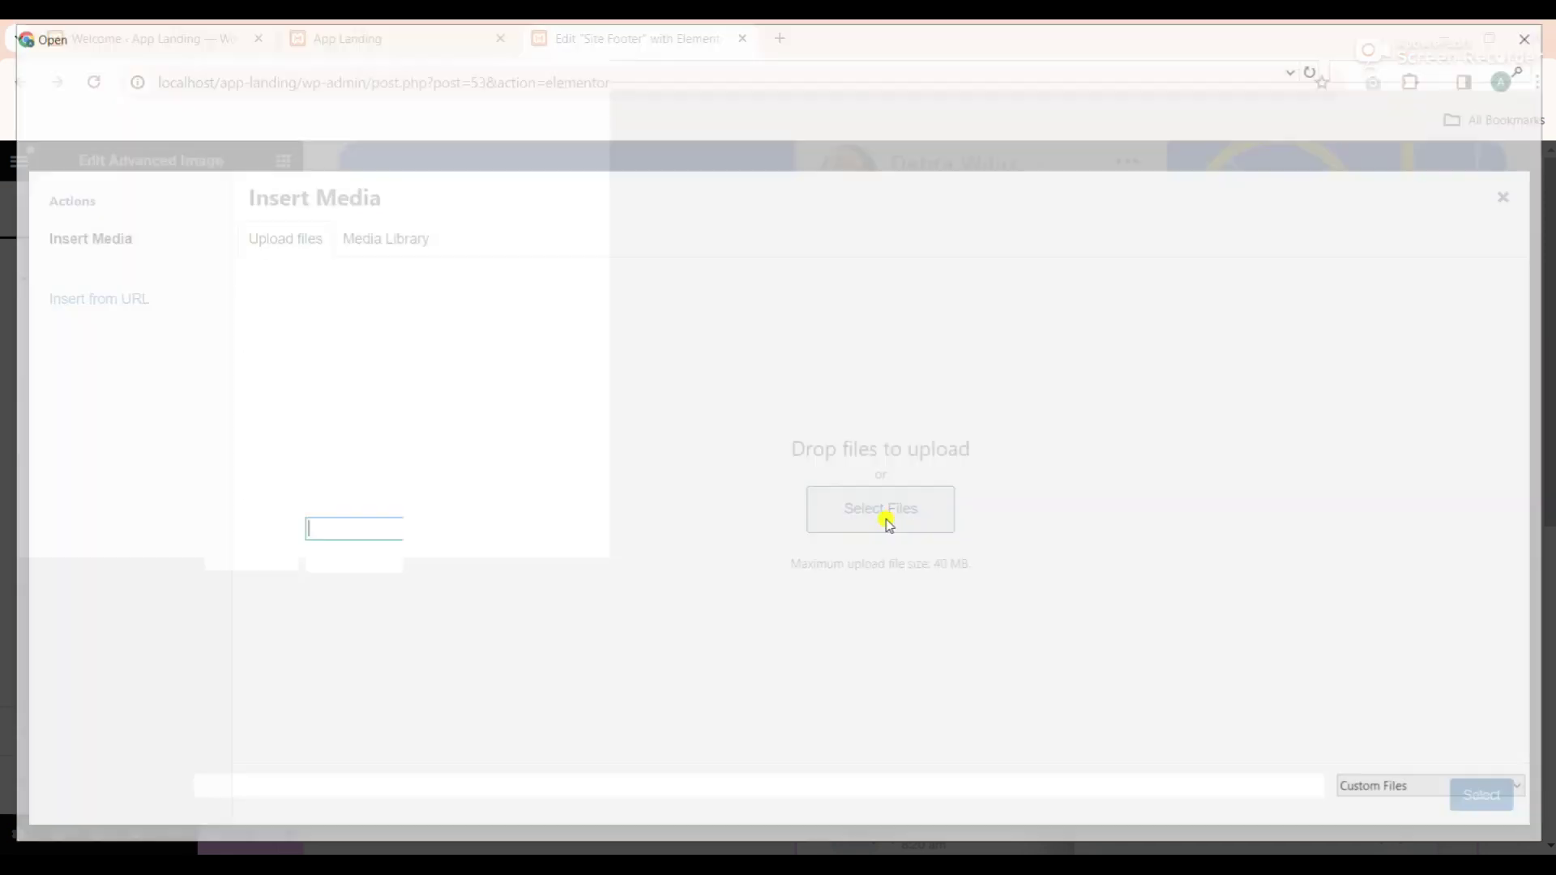
pyautogui.click(578, 202)
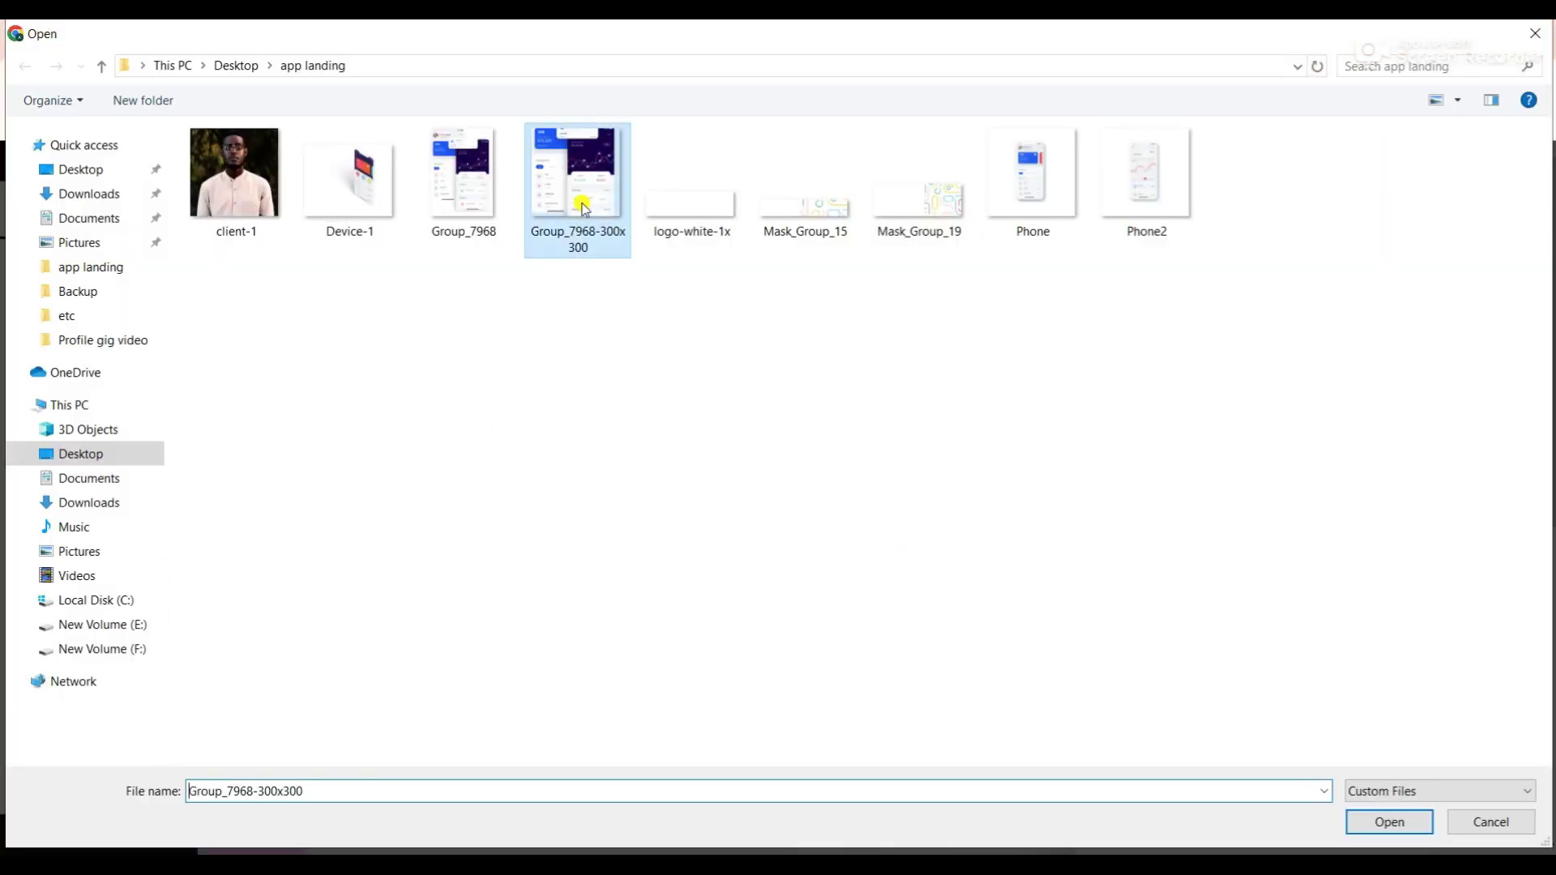
pyautogui.click(457, 206)
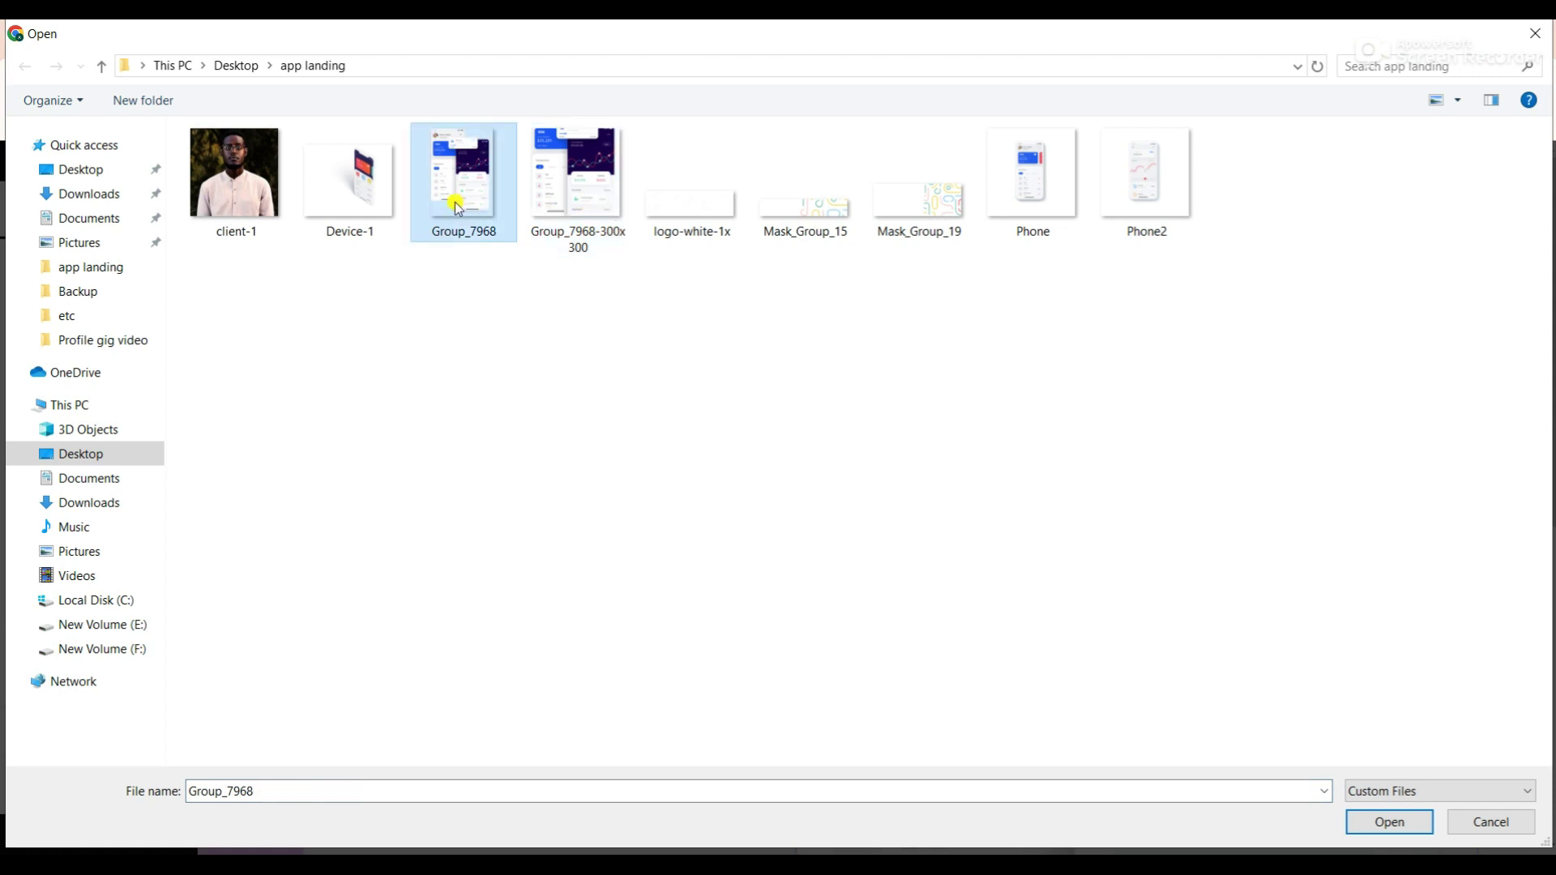
pyautogui.click(571, 195)
pyautogui.click(1387, 821)
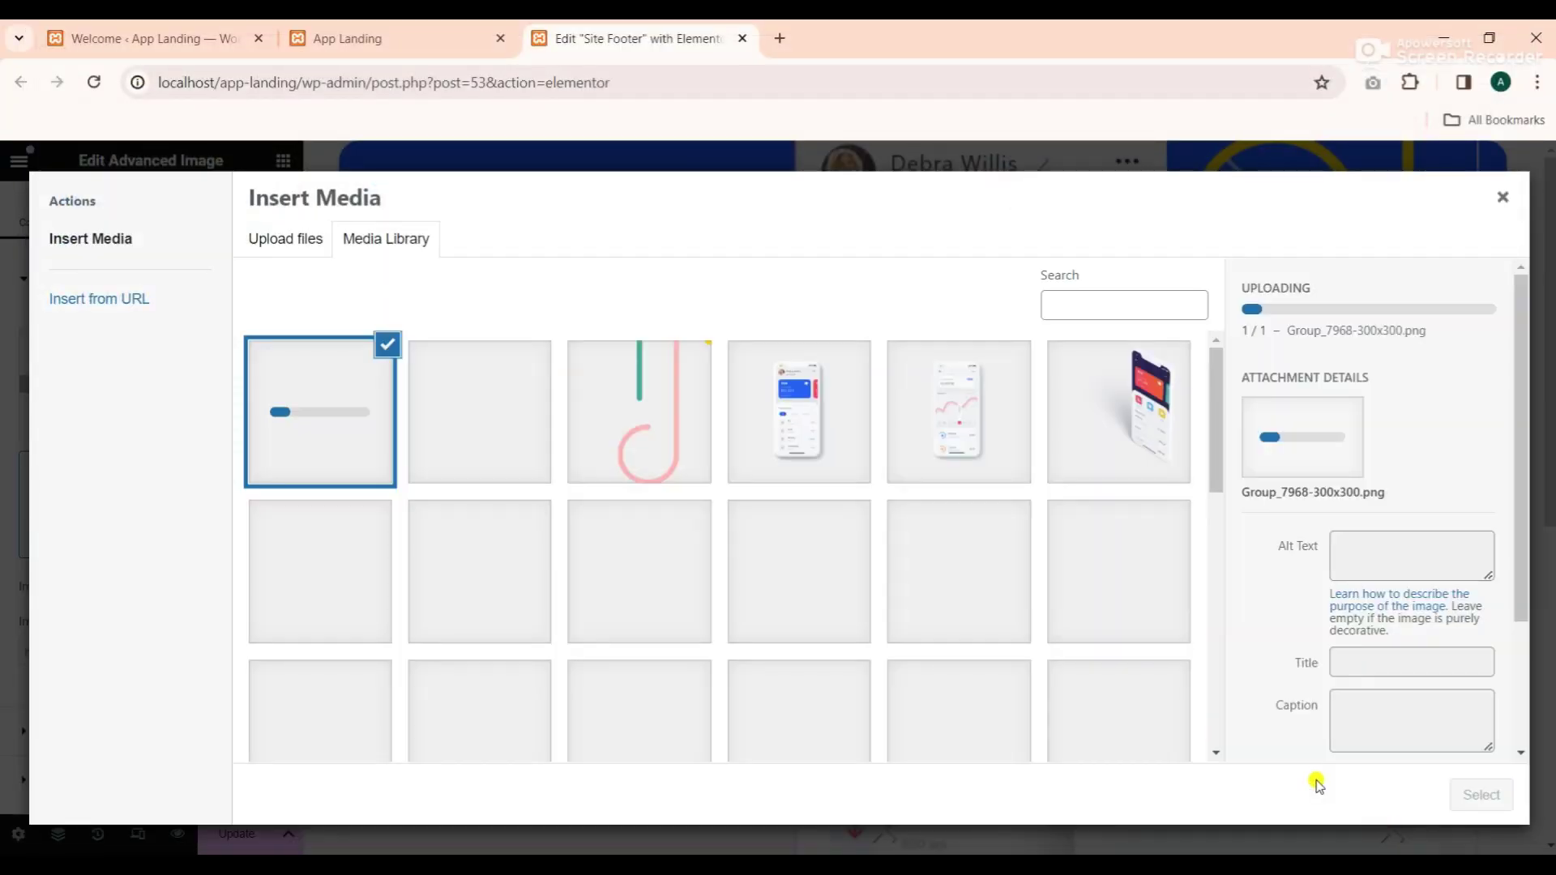
pyautogui.click(1492, 805)
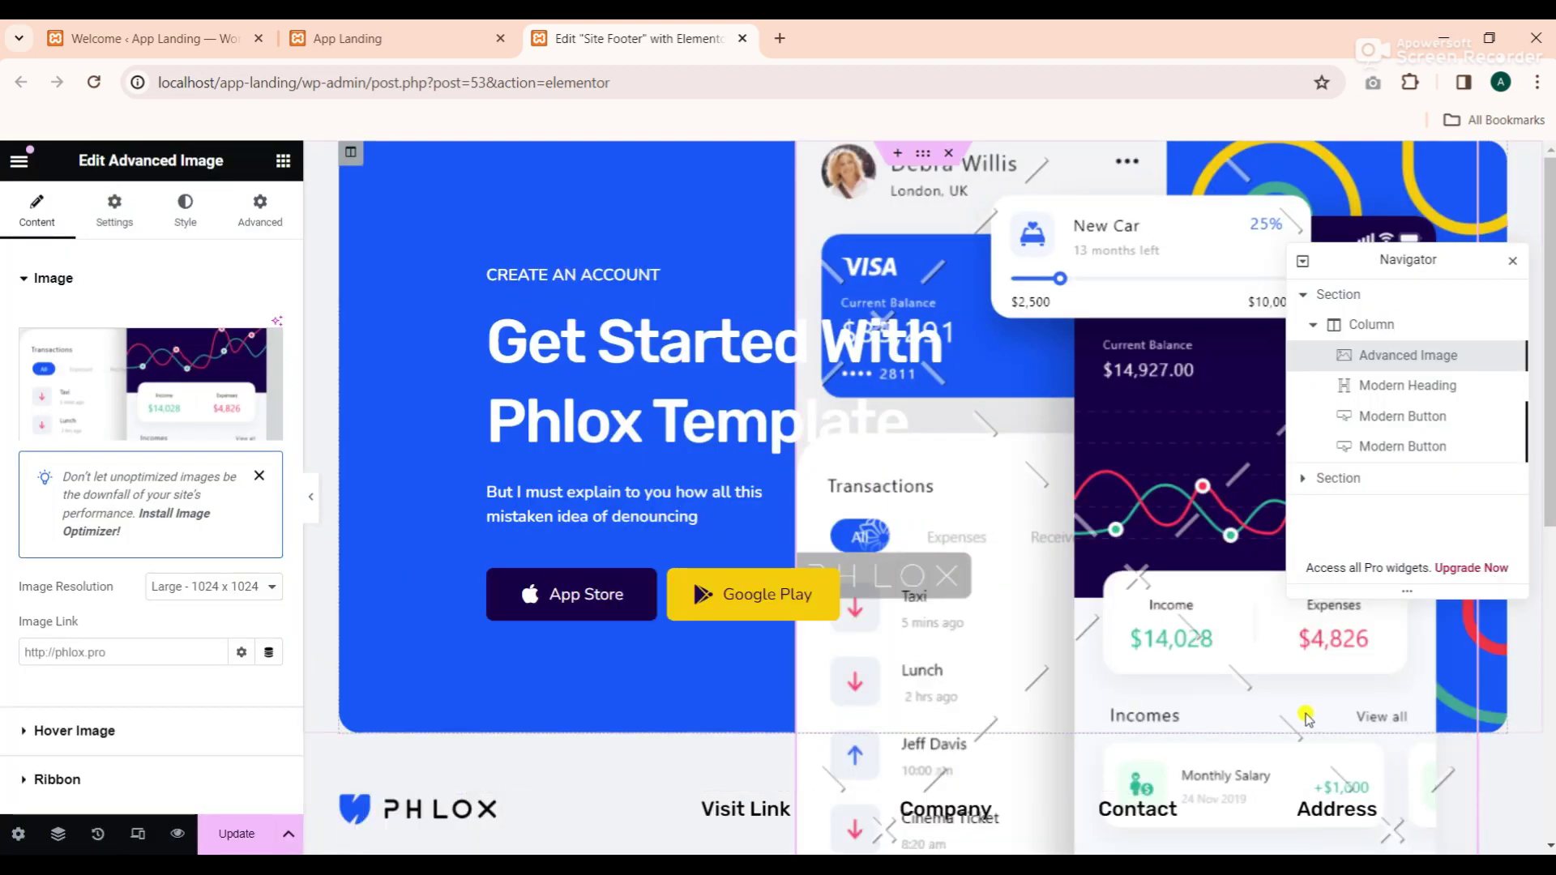
pyautogui.scroll(-5, 1123, 521)
pyautogui.scroll(5, 1122, 522)
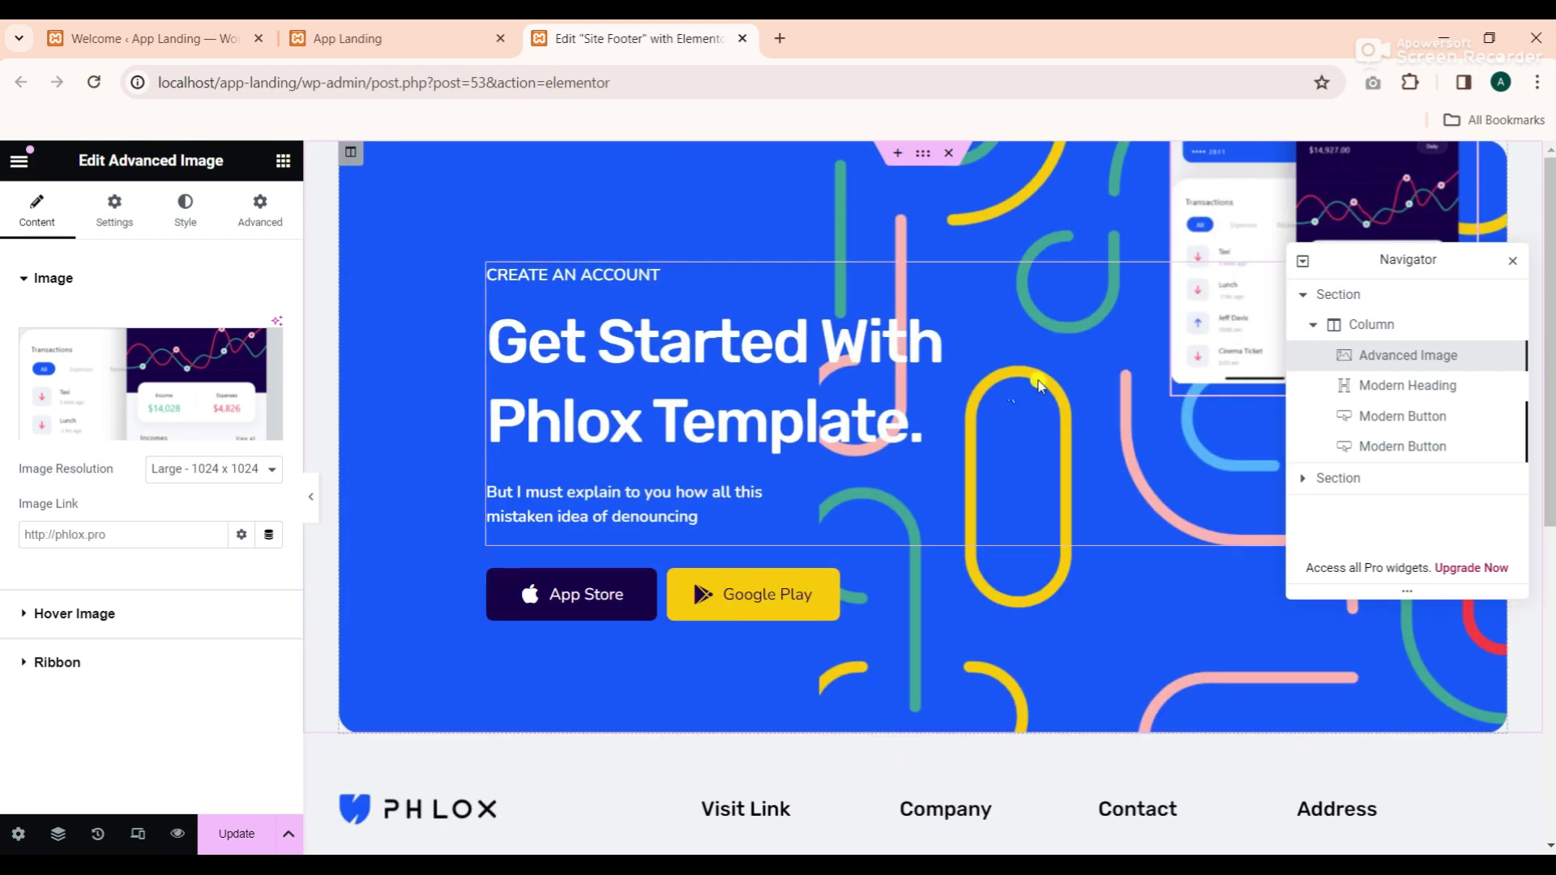
# Replace the banner's phone mockup image with the uploaded file Group_7968 and update the Site Footer template
pyautogui.click(235, 356)
pyautogui.click(282, 248)
pyautogui.click(924, 497)
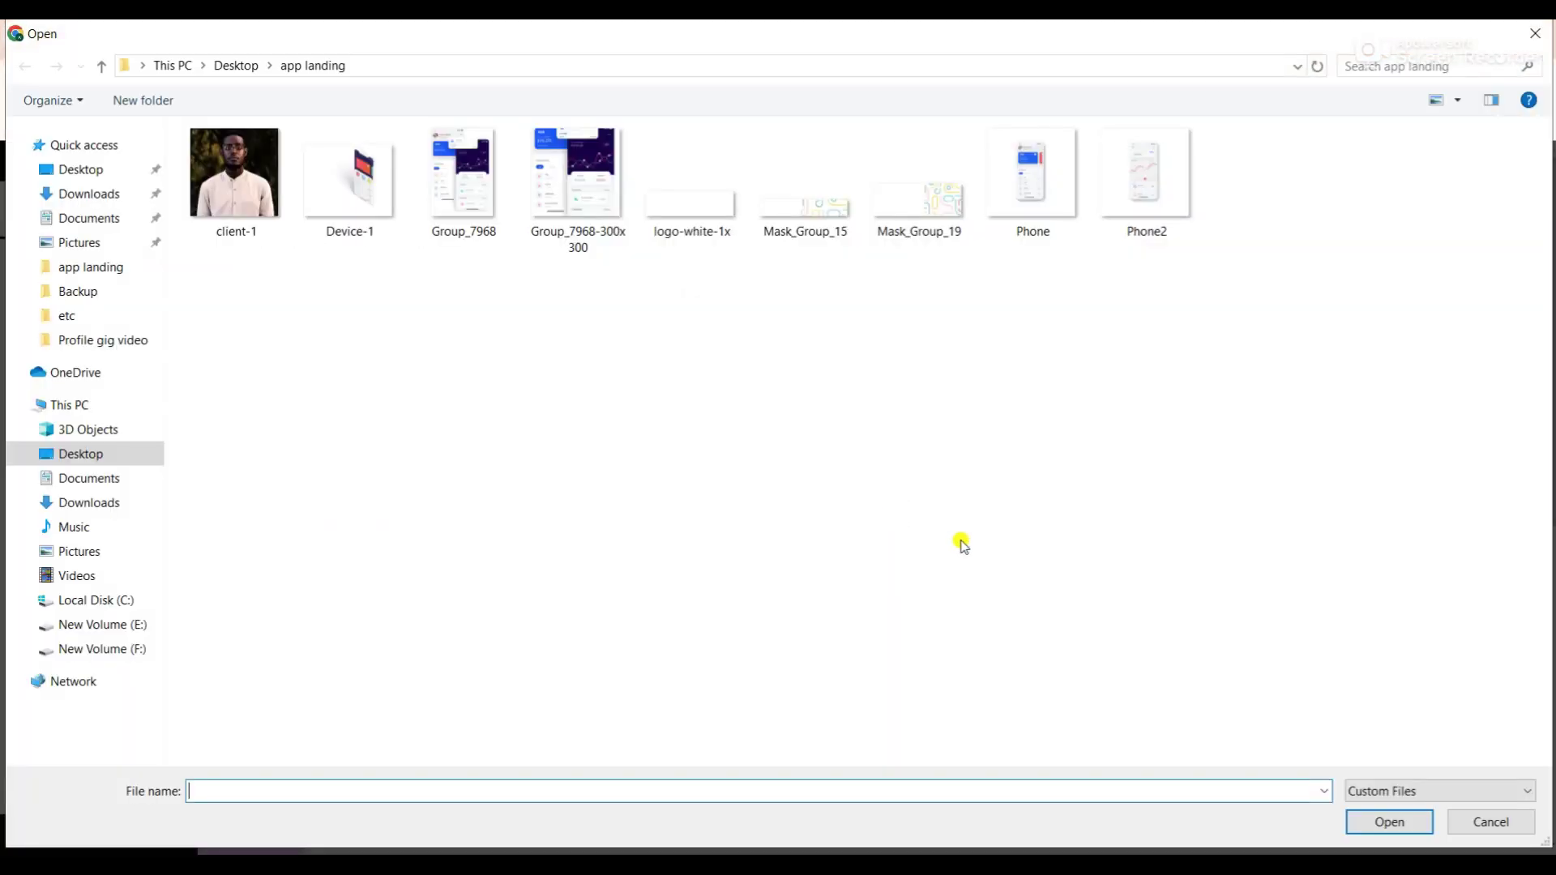
pyautogui.click(462, 215)
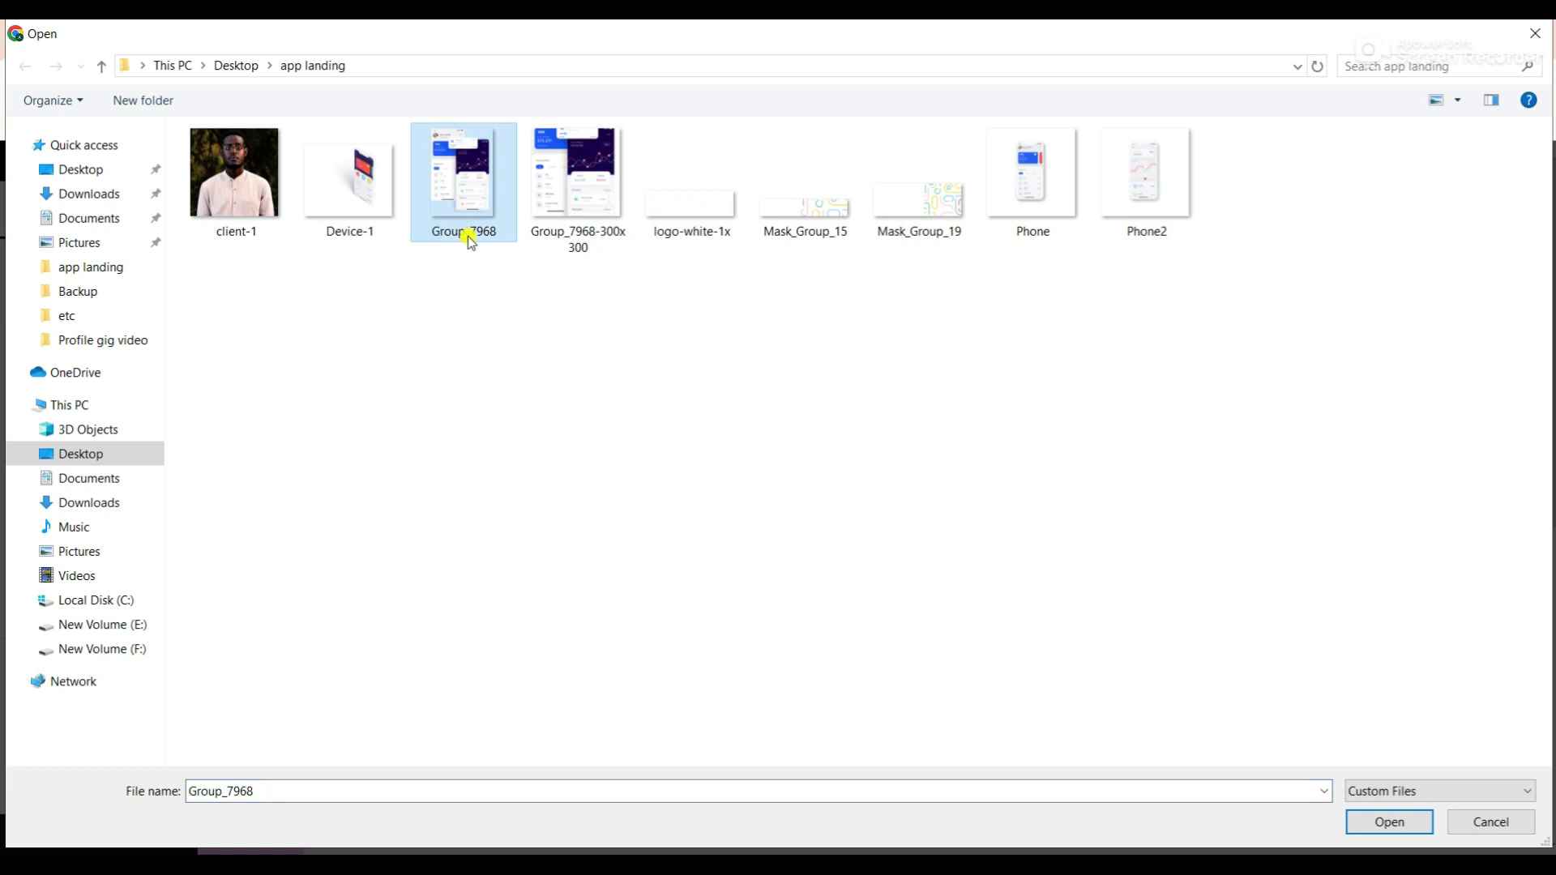
pyautogui.click(1389, 822)
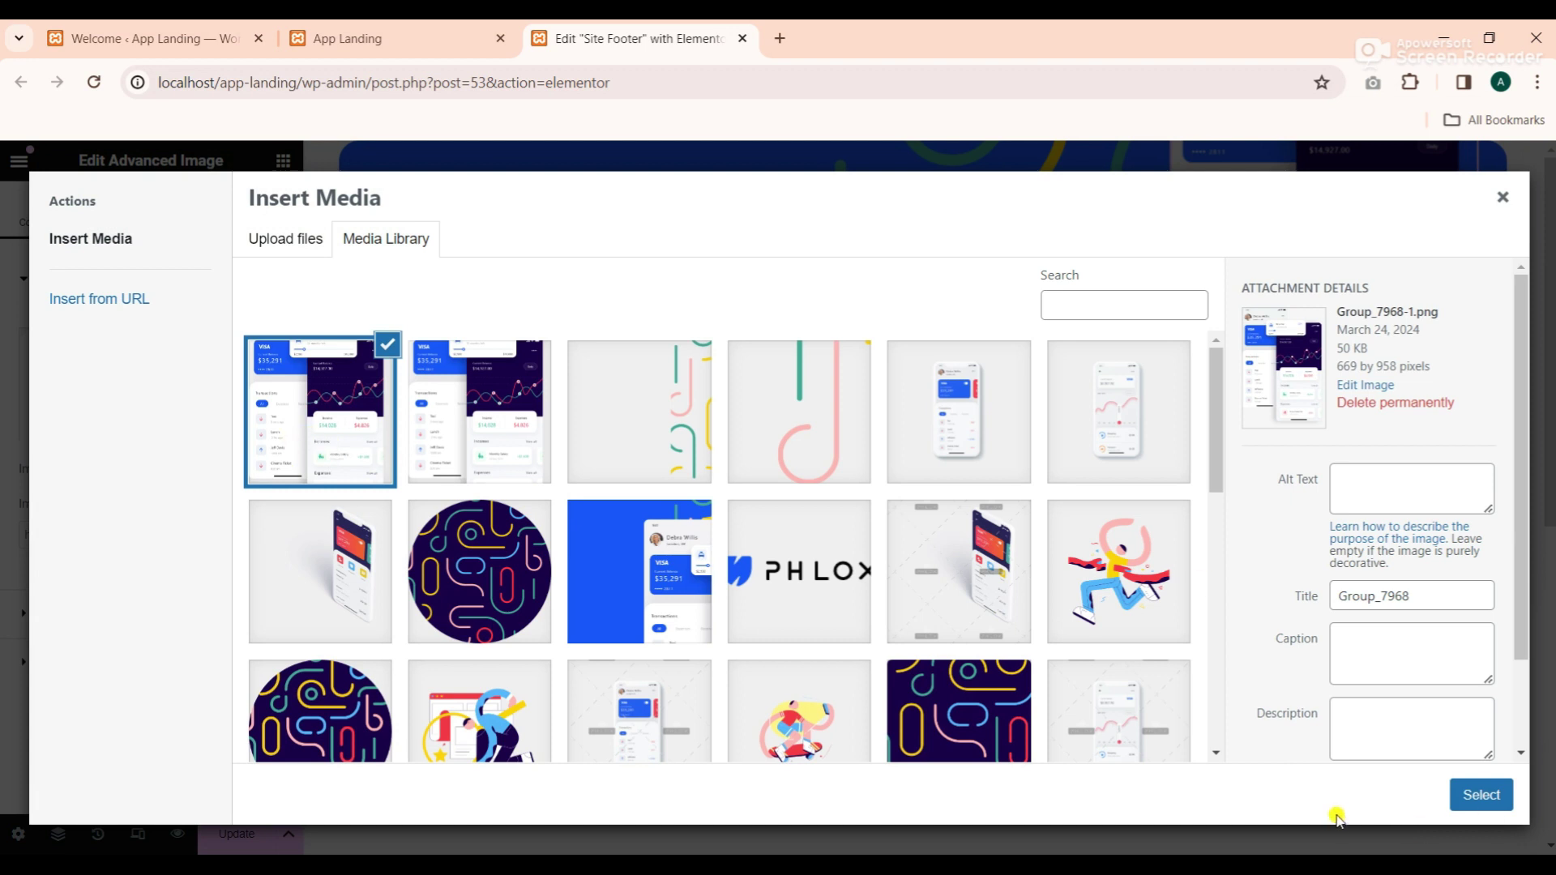
pyautogui.click(1480, 794)
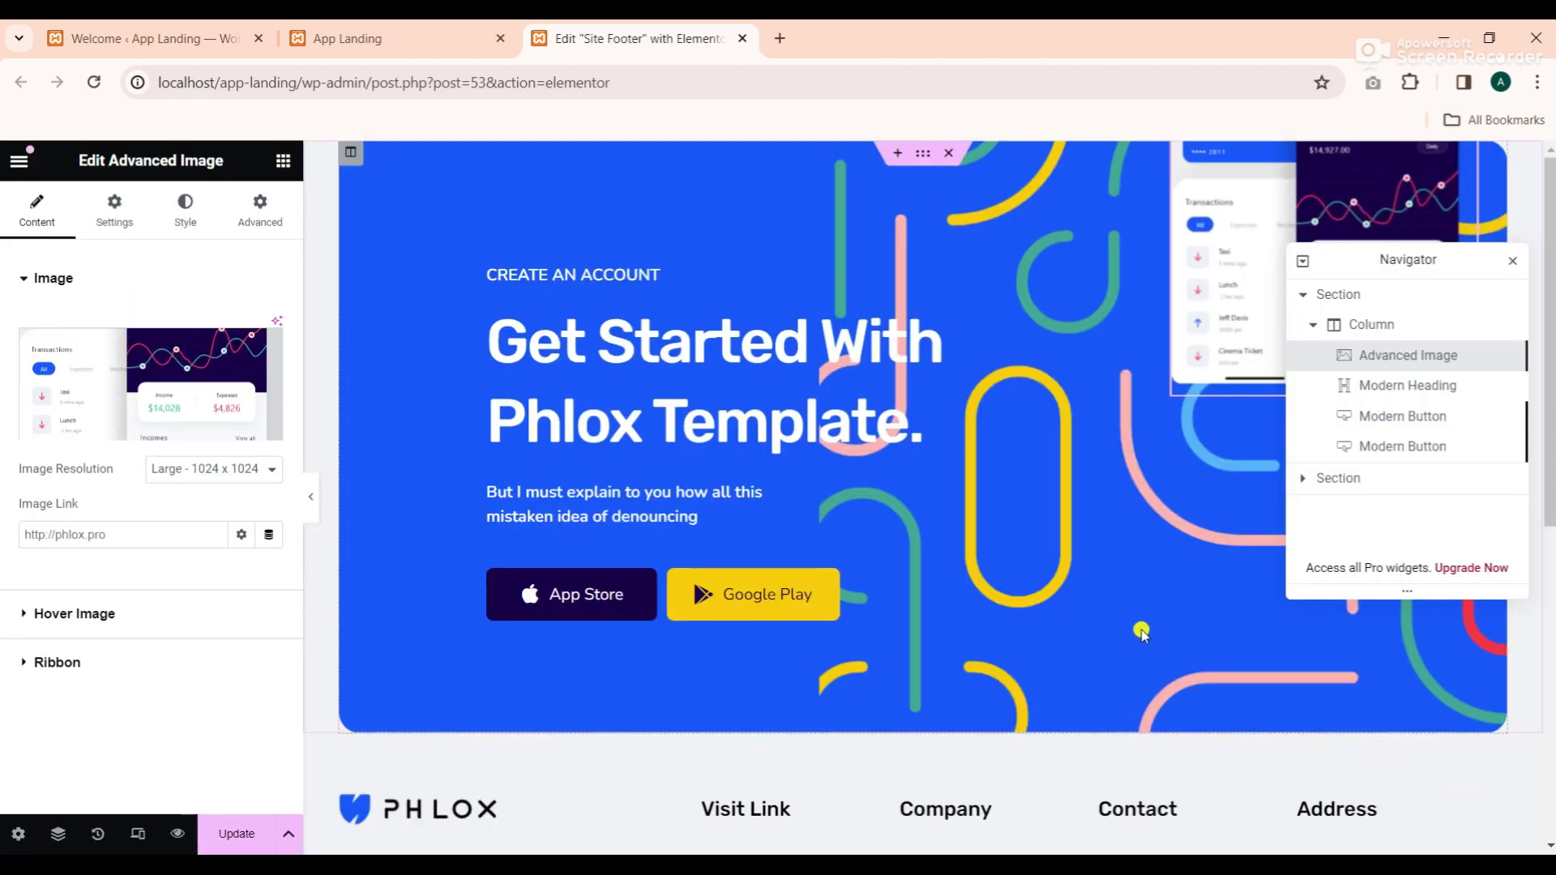
pyautogui.click(235, 834)
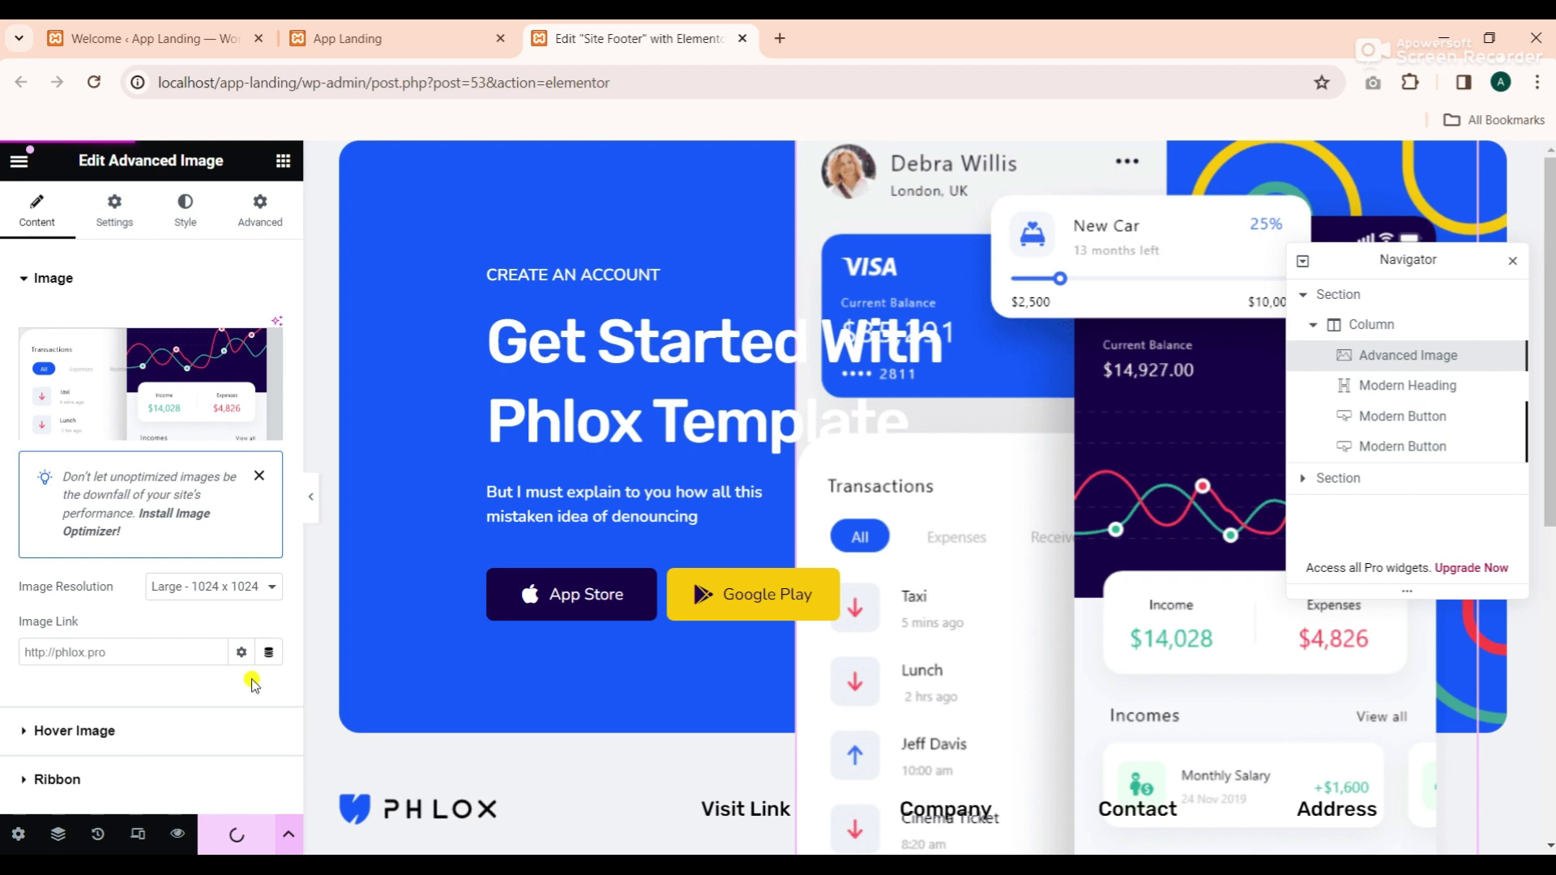
# Examine the updated banner and footer in the editor without its side panel and in a separate preview
pyautogui.click(310, 496)
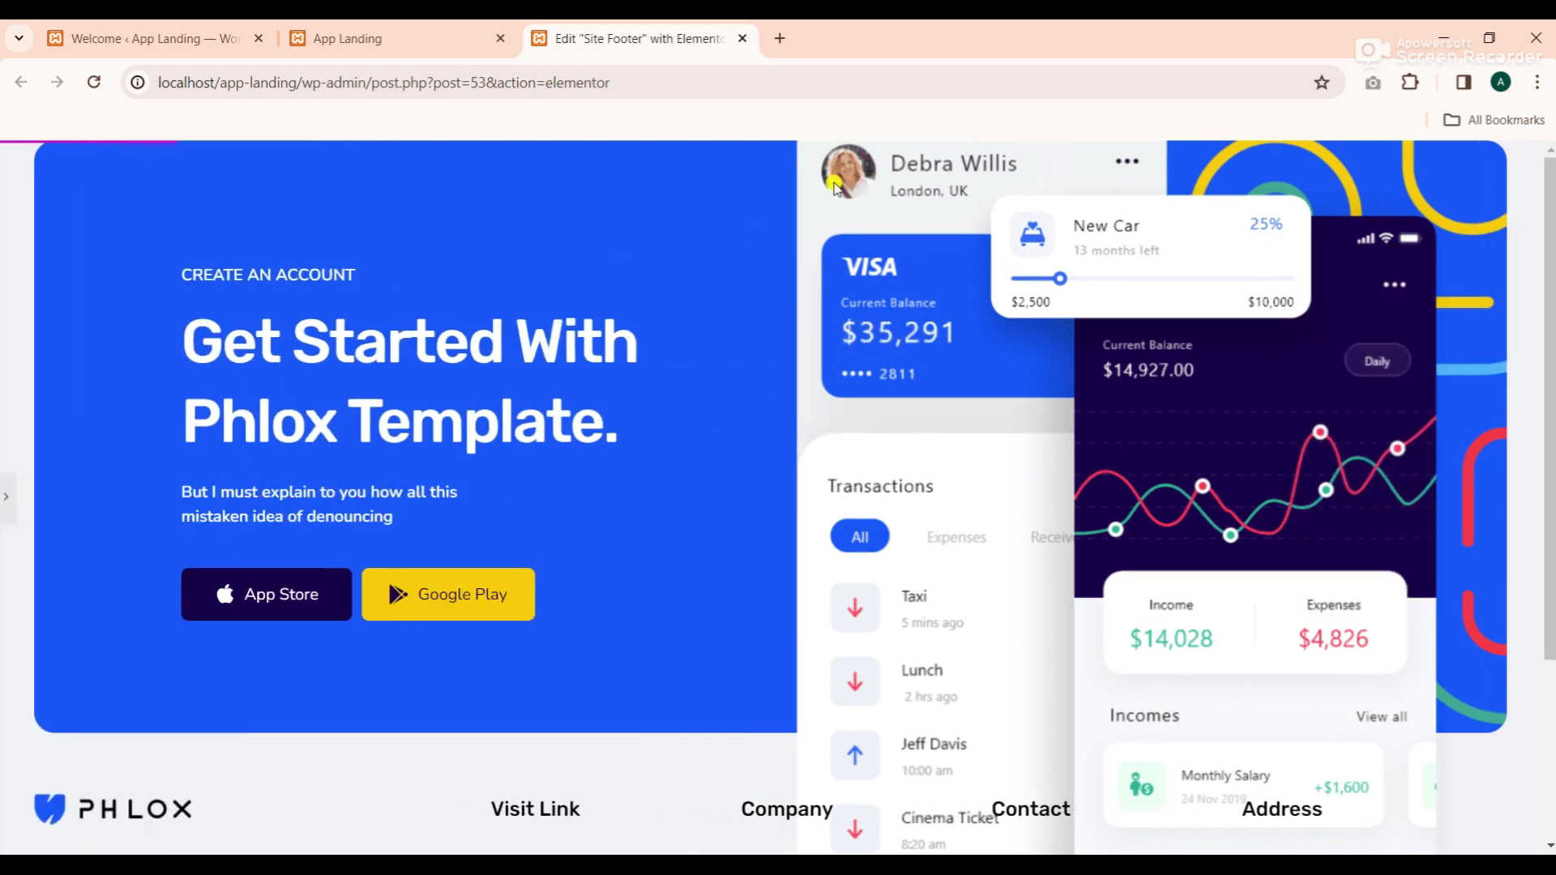
pyautogui.scroll(-3, 780, 607)
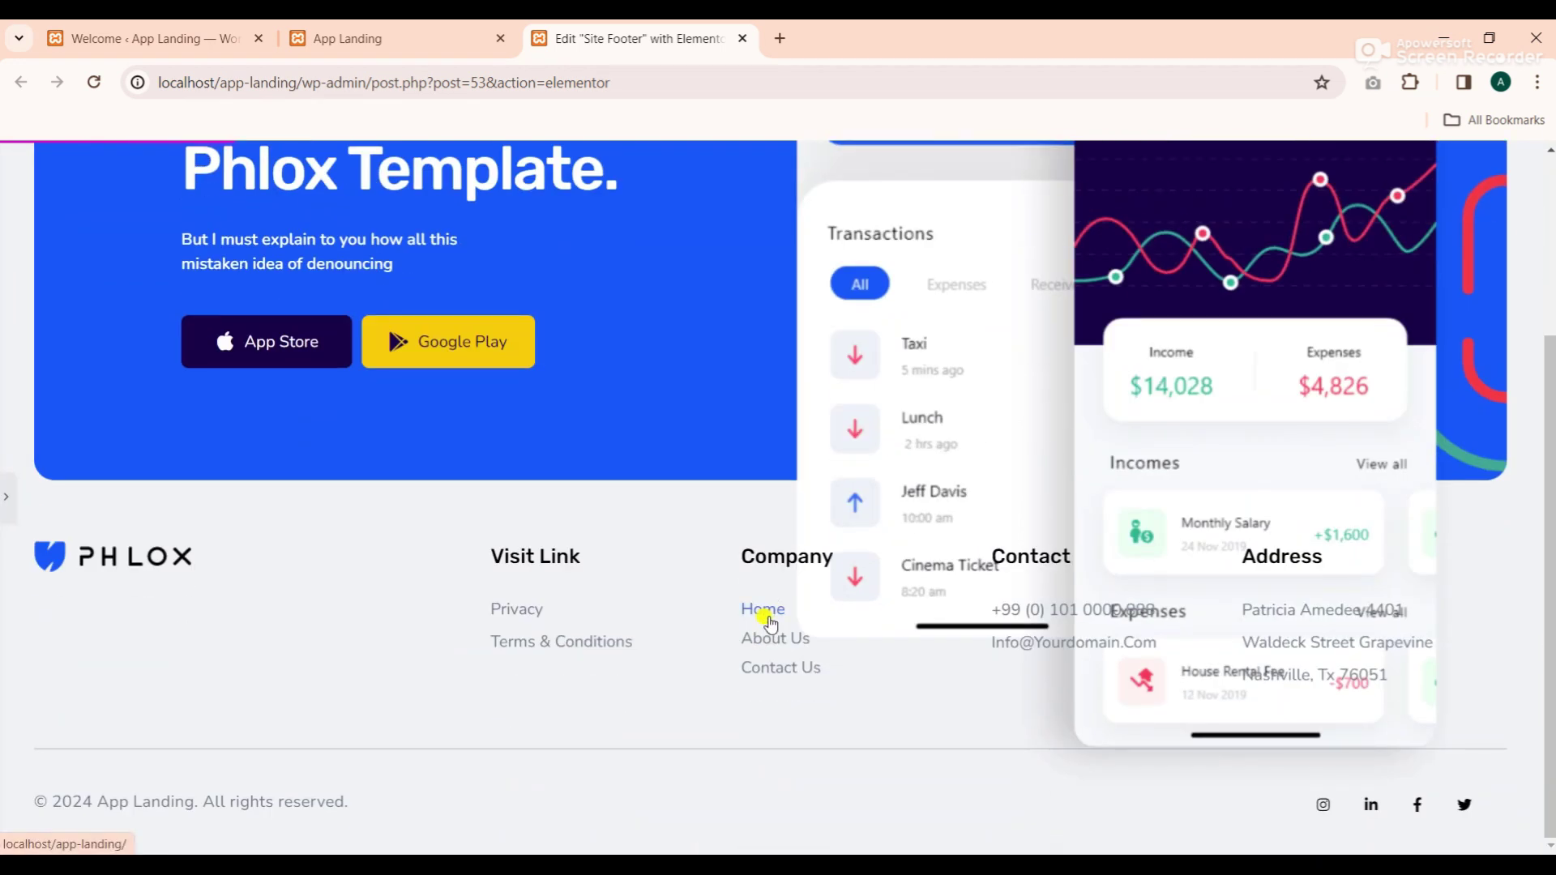
pyautogui.scroll(3, 766, 618)
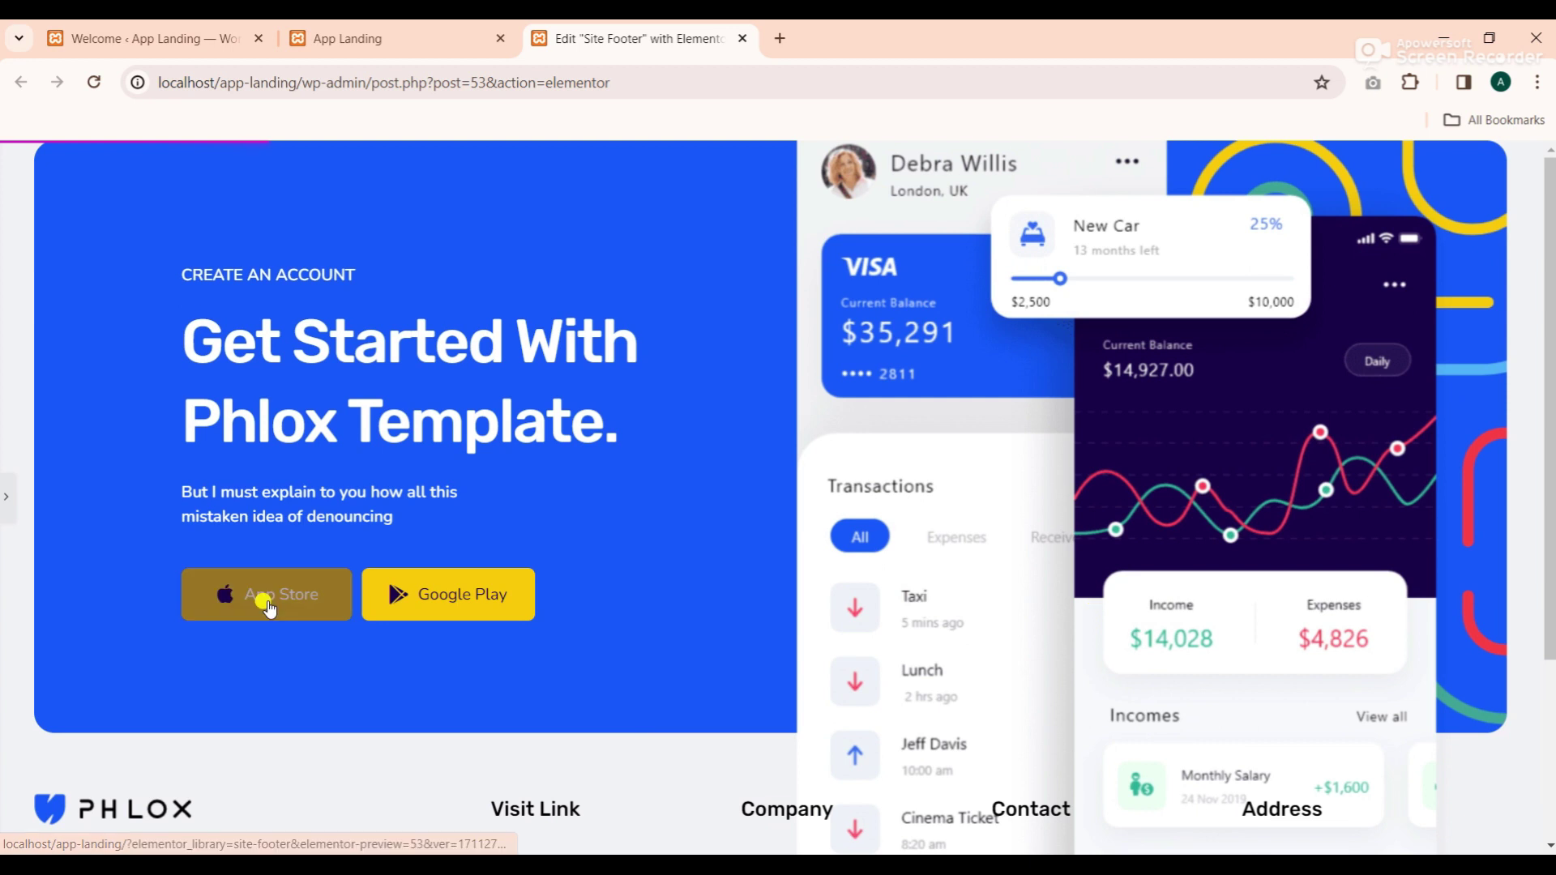
pyautogui.click(8, 497)
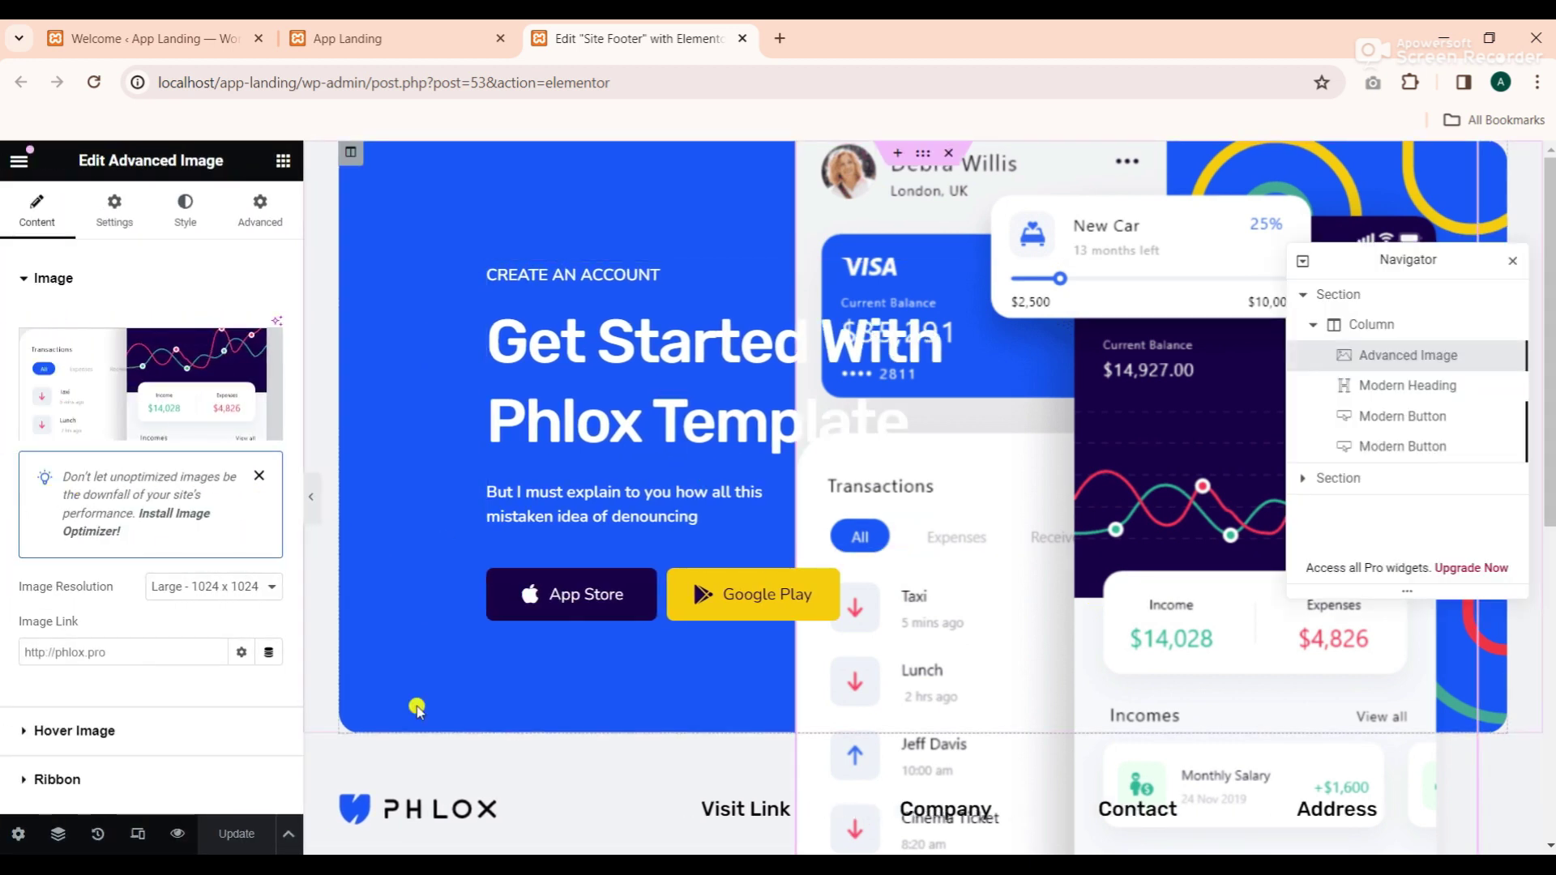
pyautogui.click(174, 833)
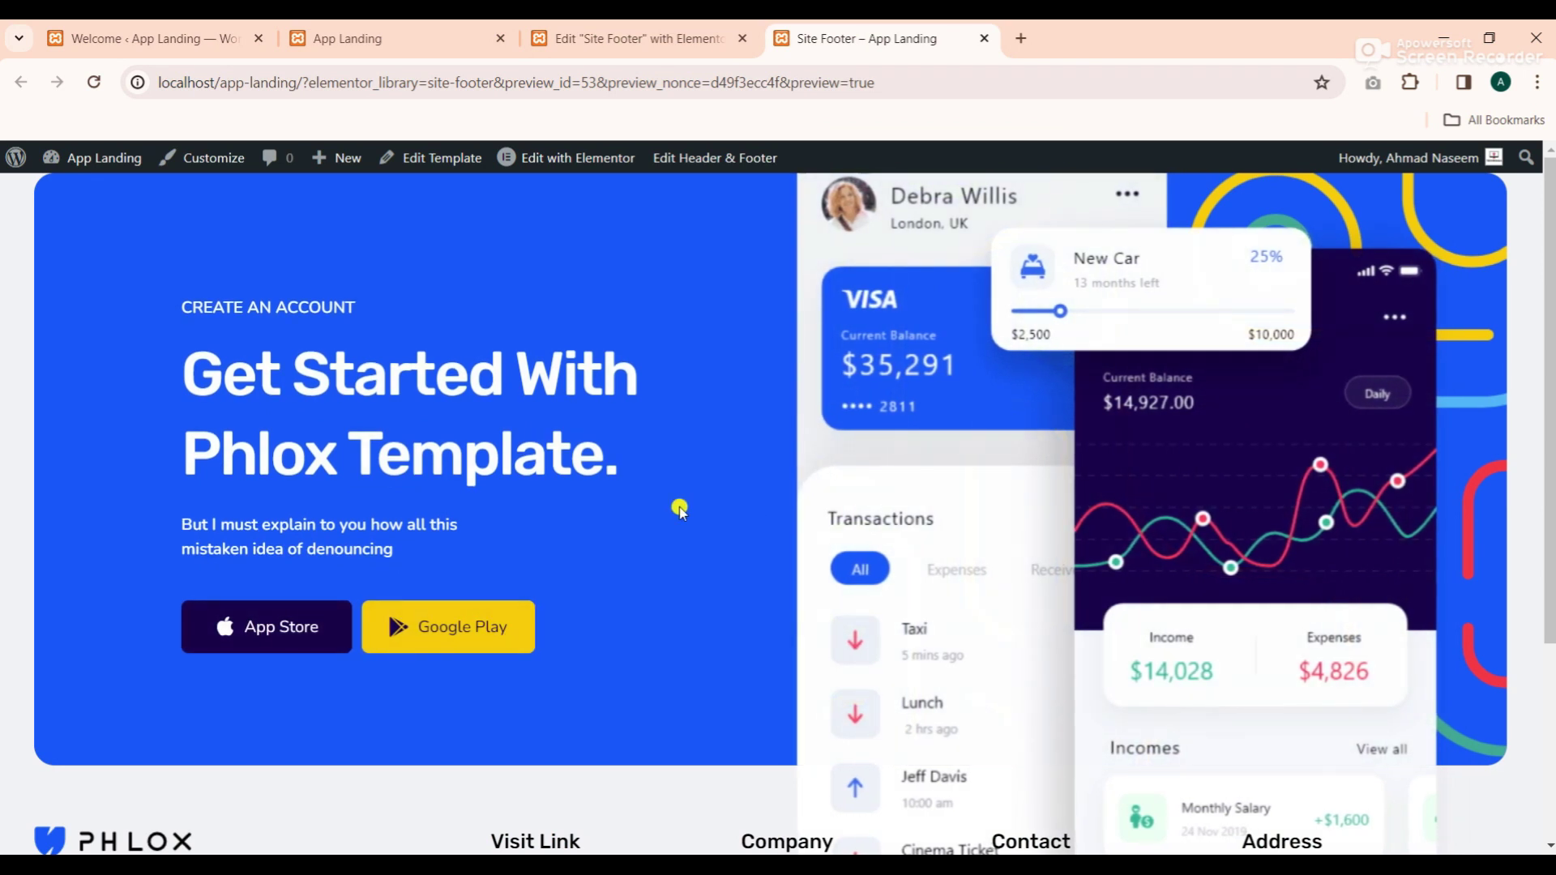
pyautogui.scroll(-3, 681, 507)
pyautogui.scroll(2, 681, 508)
pyautogui.scroll(-2, 681, 507)
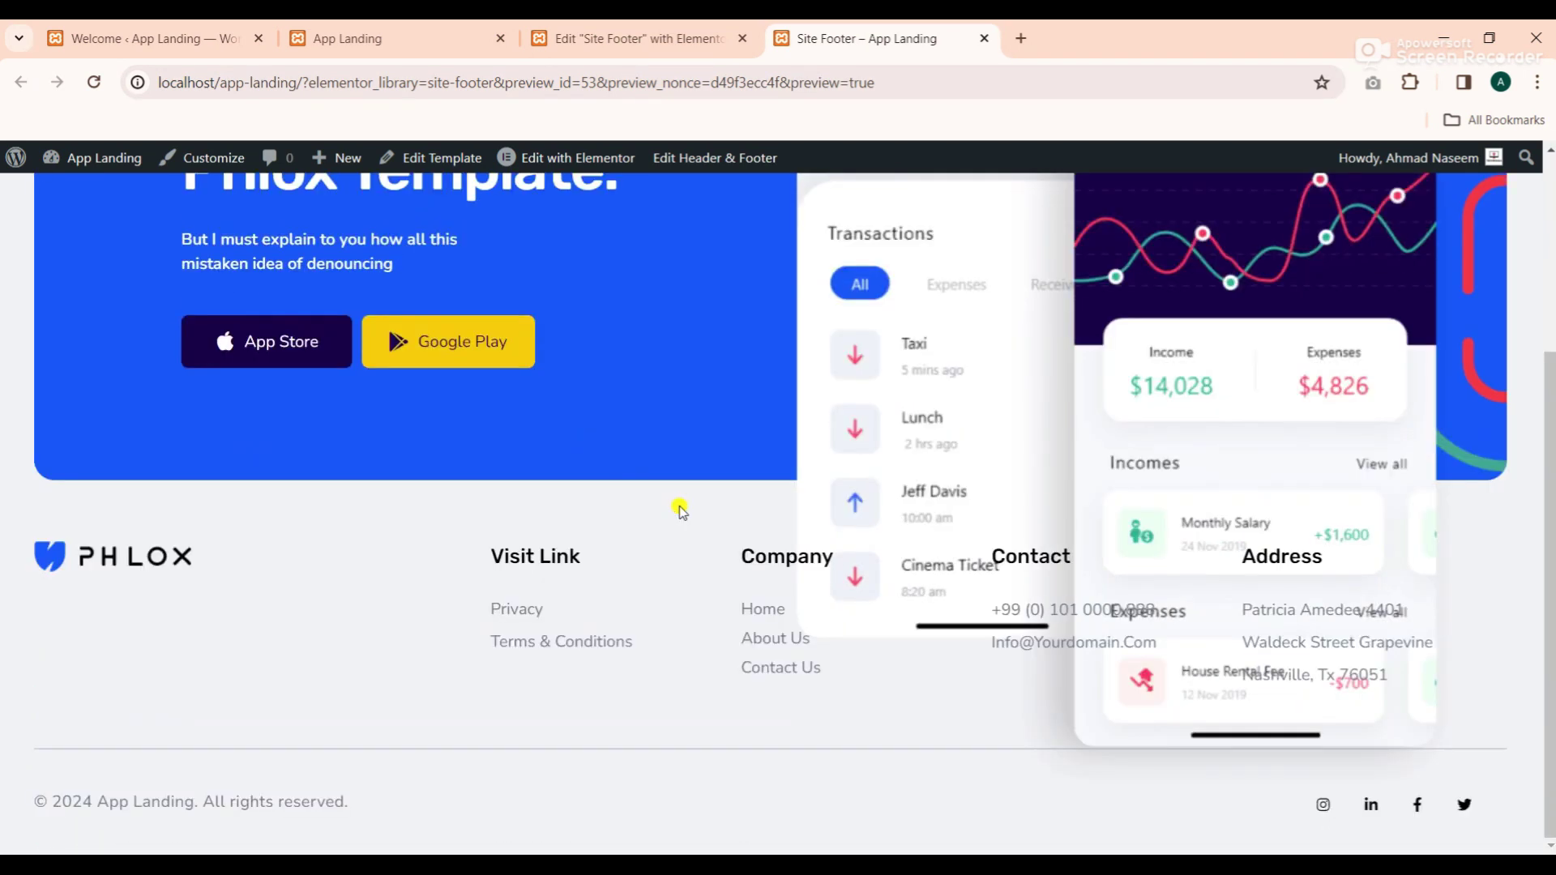
pyautogui.scroll(3, 681, 507)
pyautogui.click(984, 39)
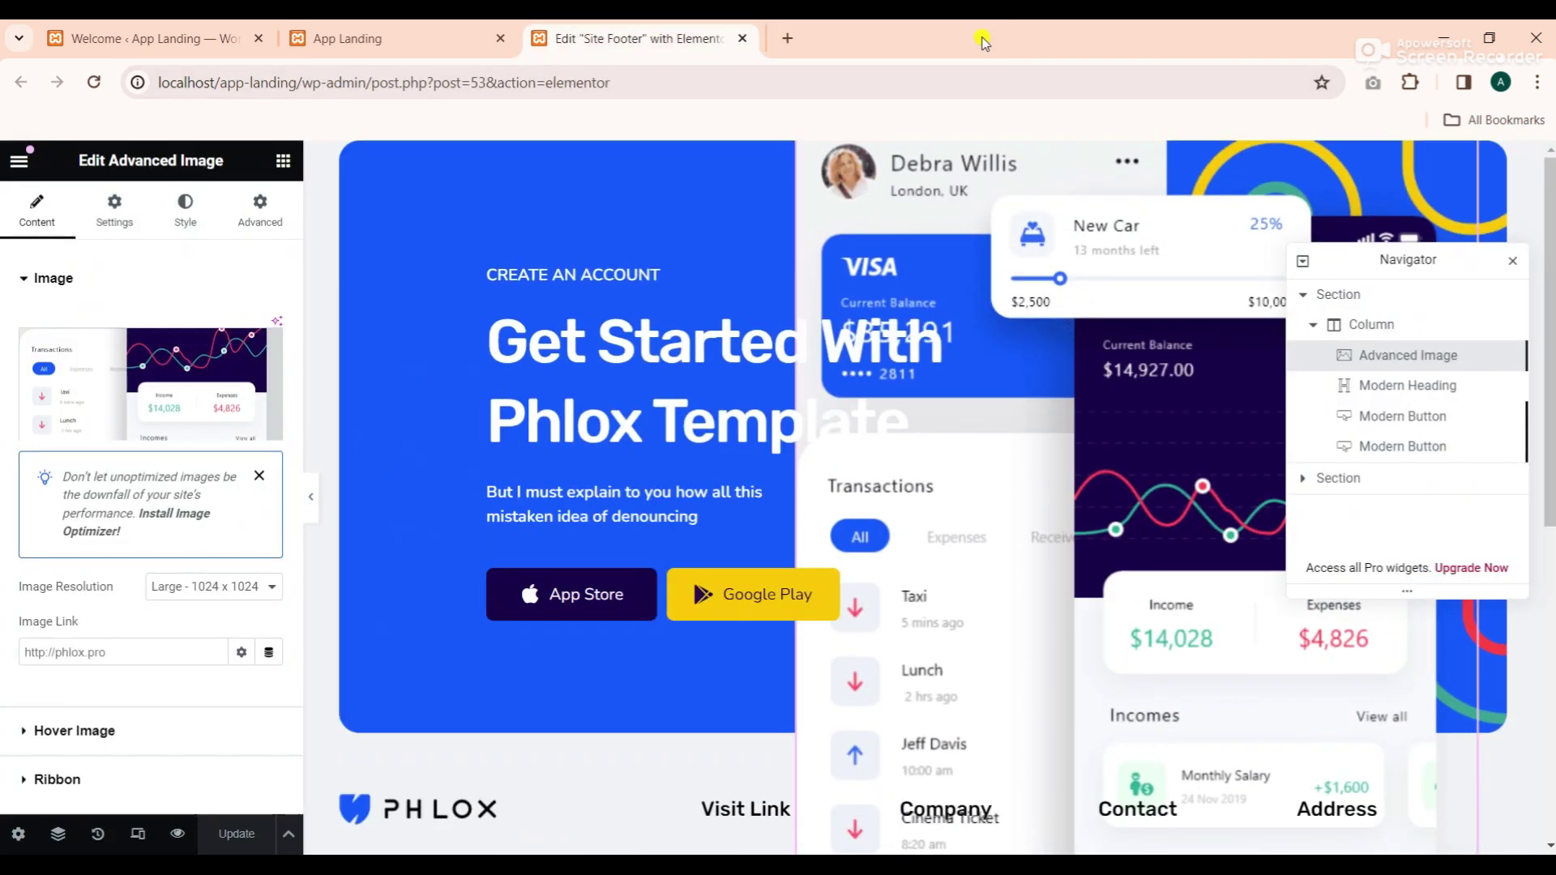
# Close the footer editor, reload the published page and check its banner and footer before returning to the page start
pyautogui.click(743, 38)
pyautogui.click(94, 81)
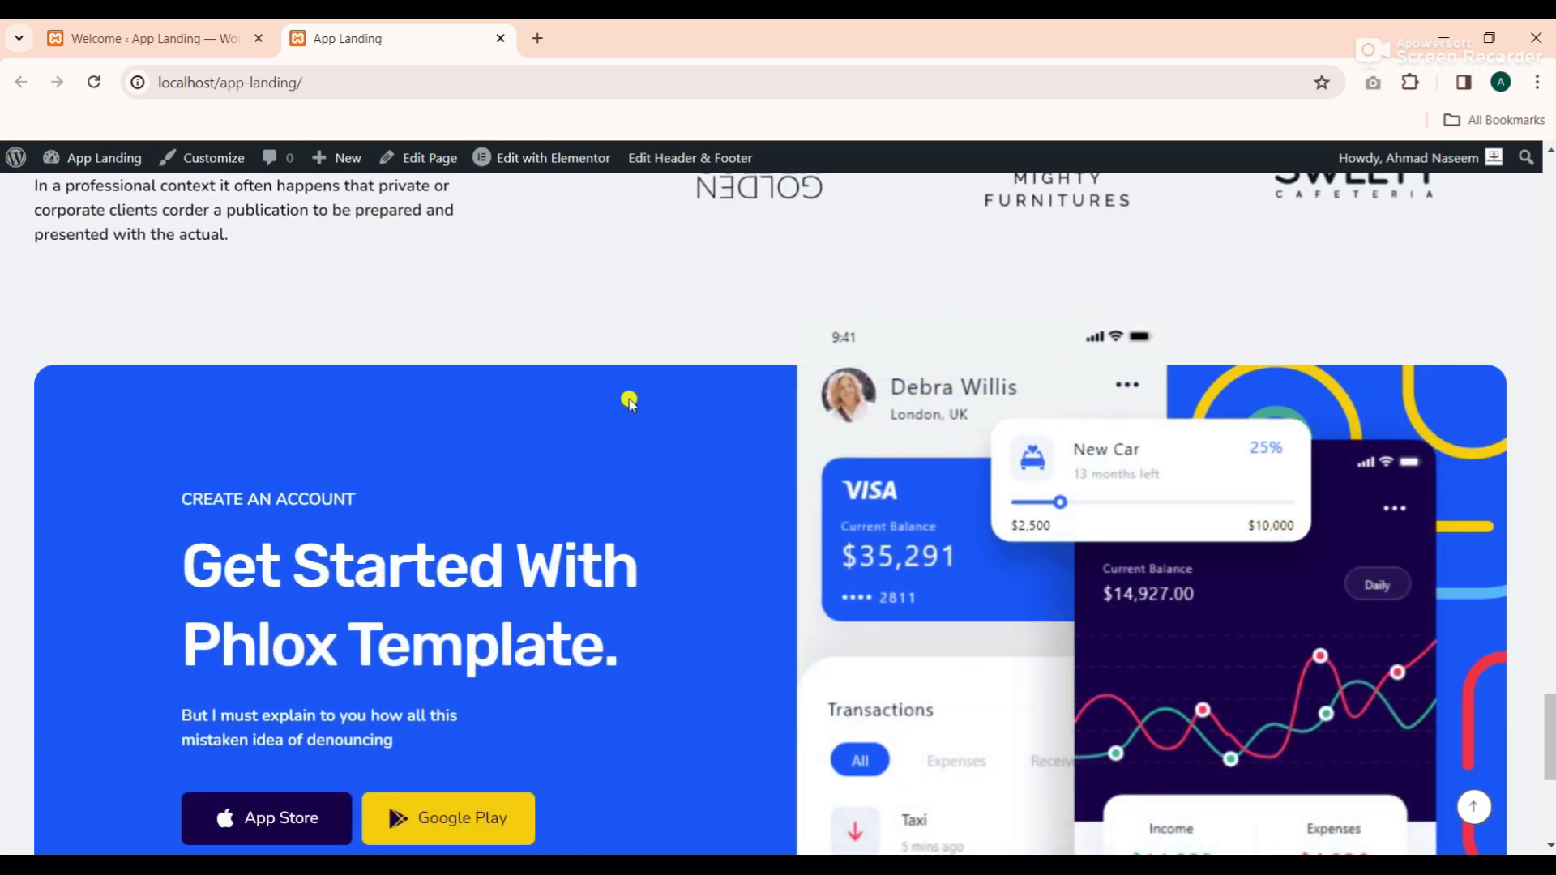
pyautogui.scroll(-1, 629, 402)
pyautogui.scroll(-5, 788, 609)
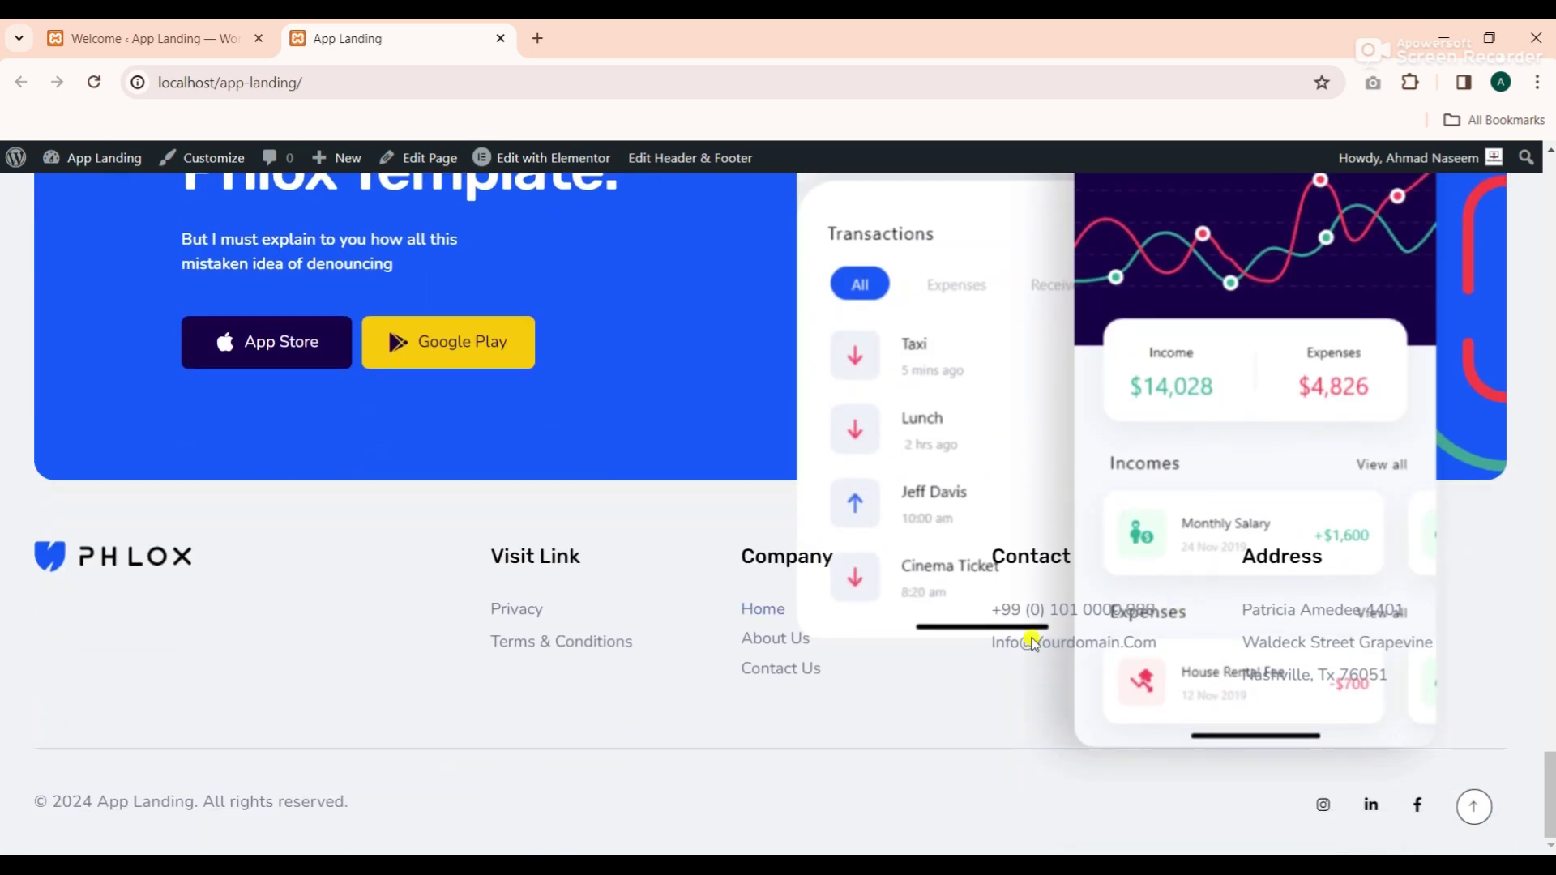
pyautogui.click(1474, 808)
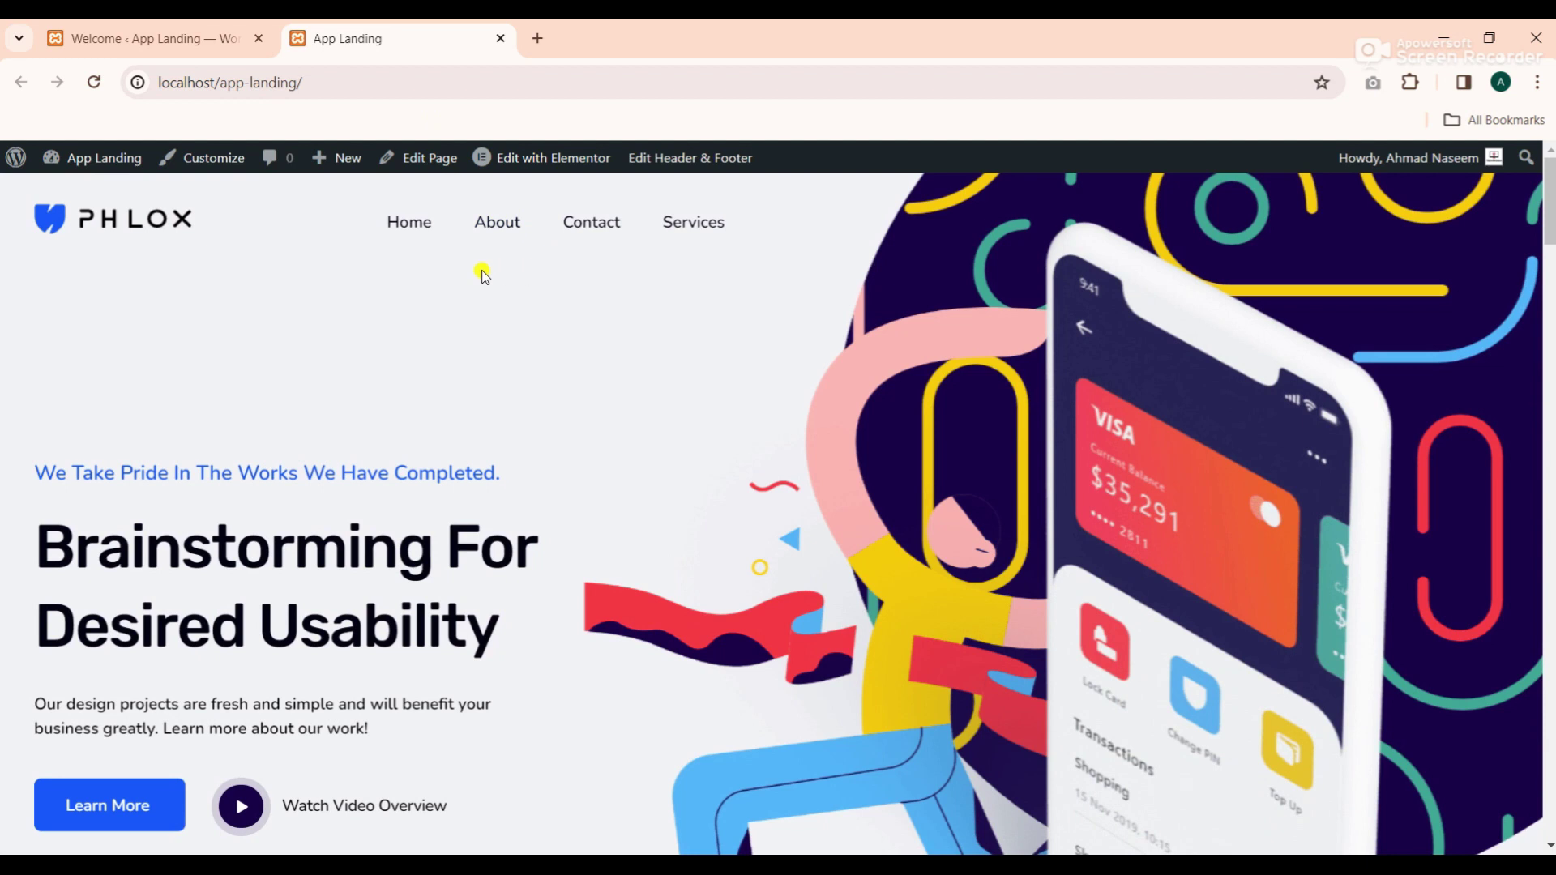
# Close the published page and the demo import confirmation, and go to the WordPress dashboard
pyautogui.click(500, 39)
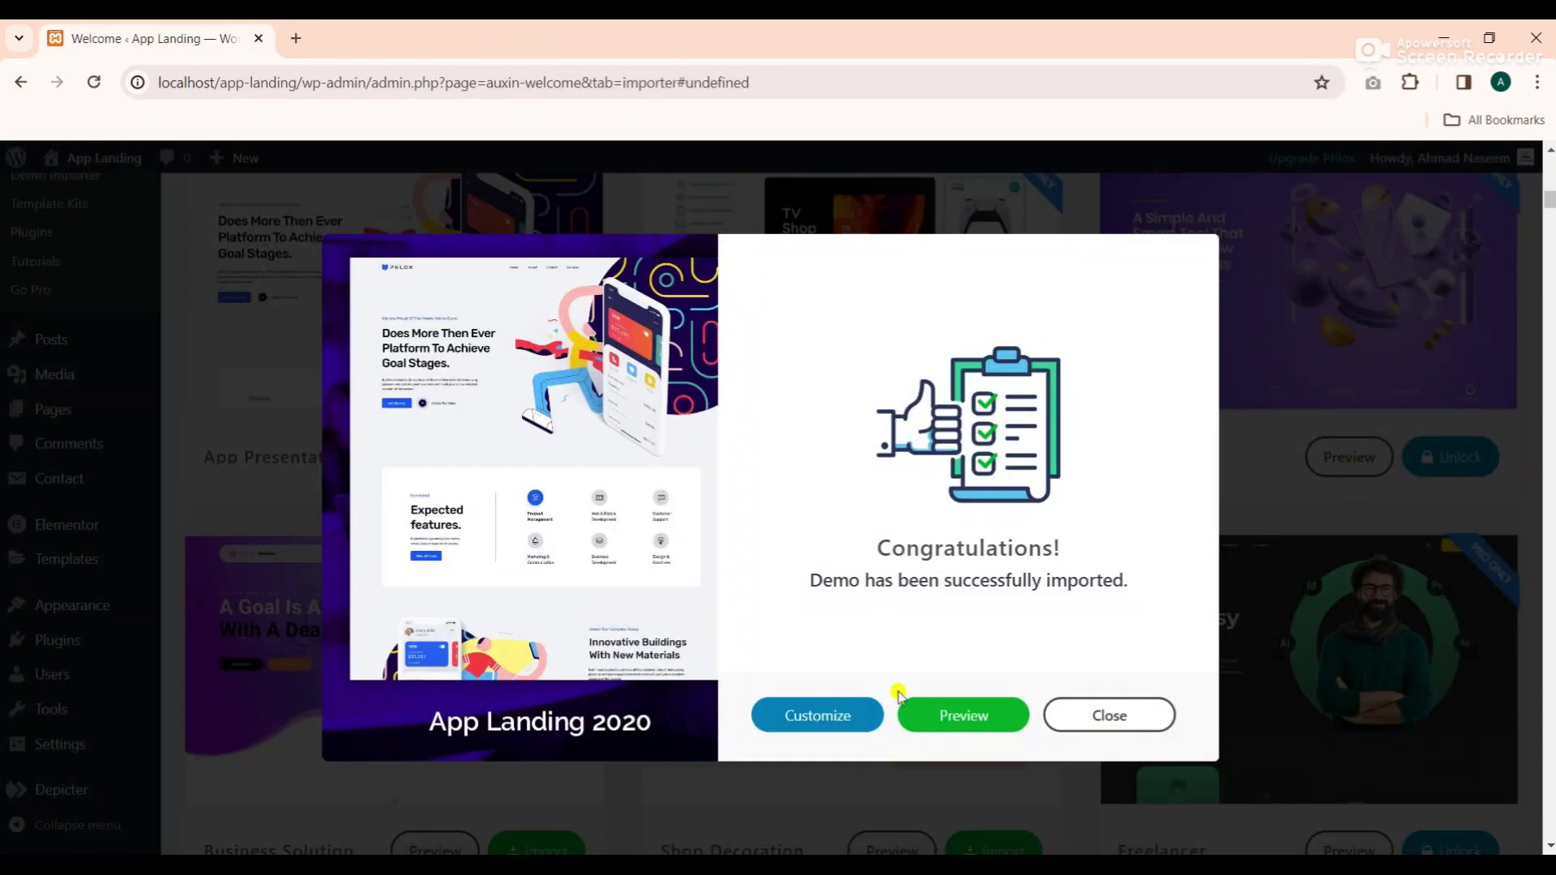
pyautogui.click(1107, 714)
pyautogui.scroll(2, 138, 268)
pyautogui.scroll(5, 137, 268)
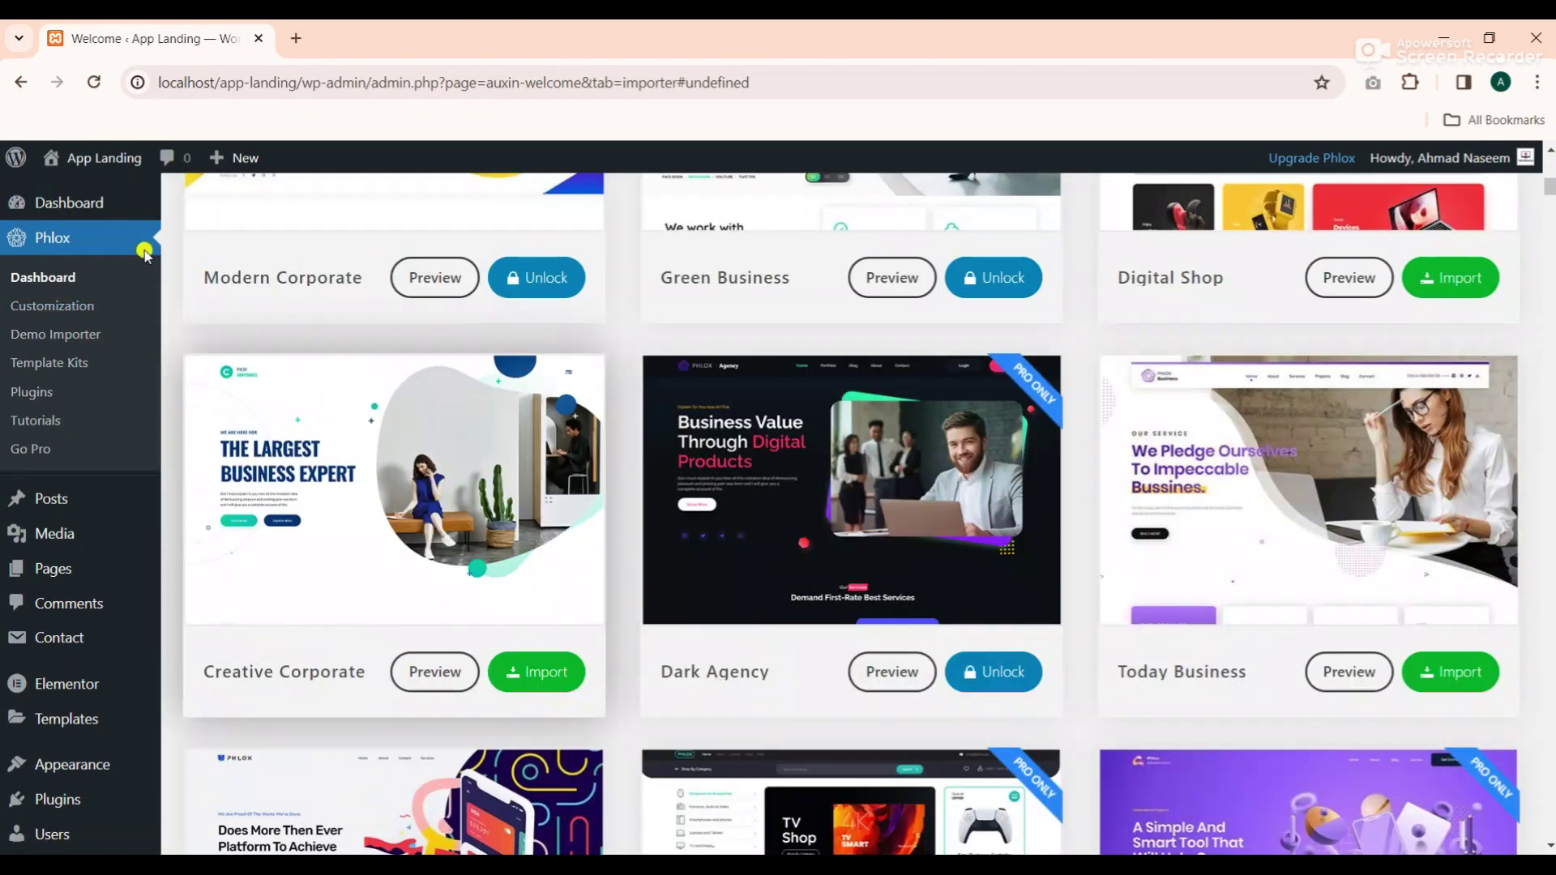
pyautogui.click(61, 204)
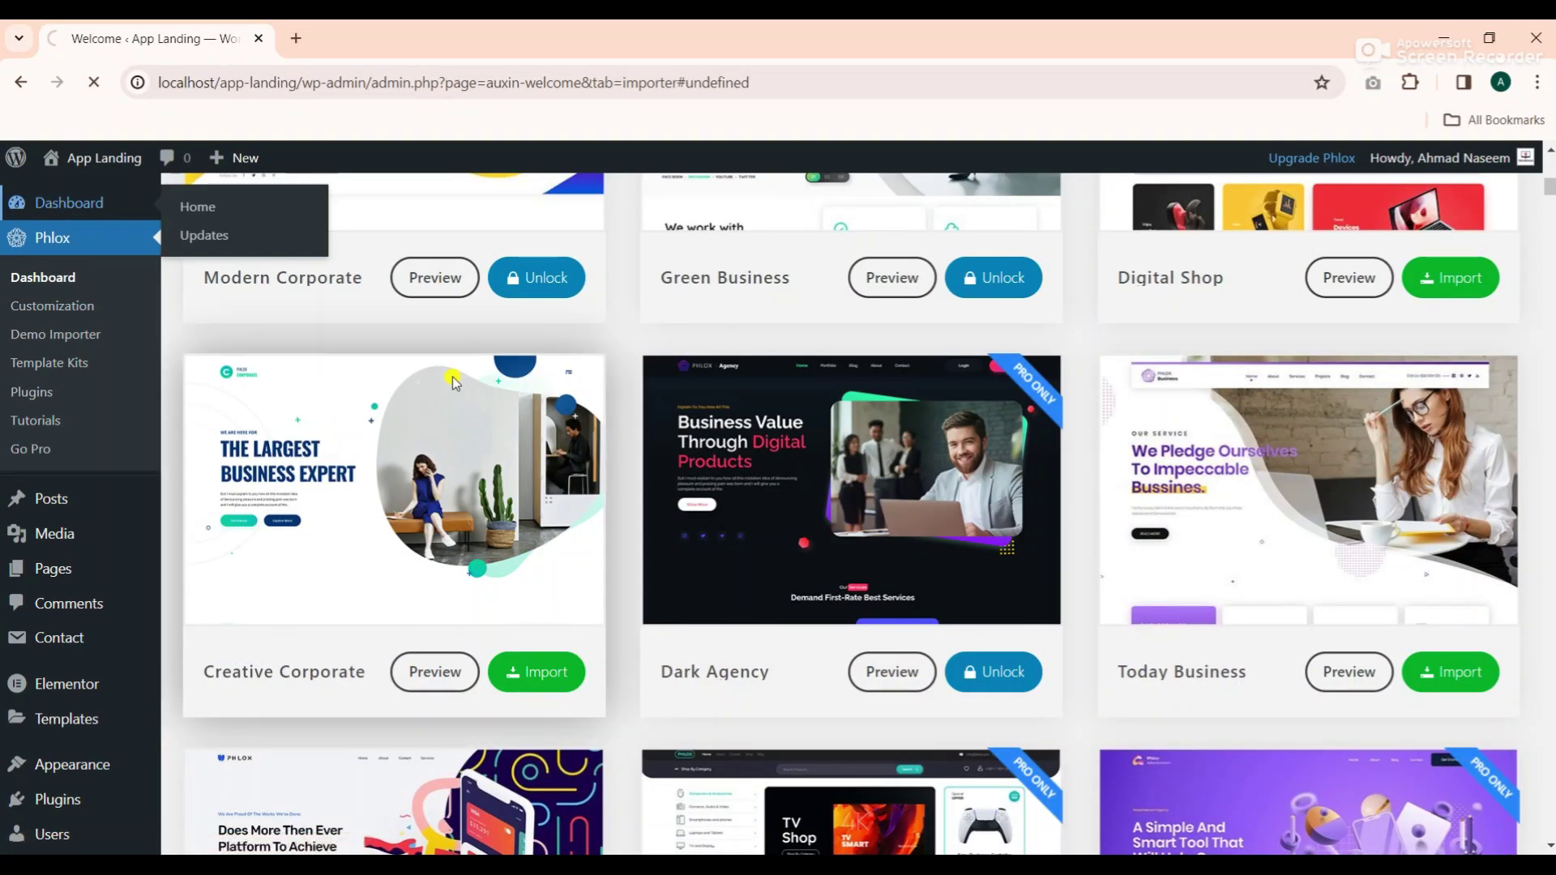